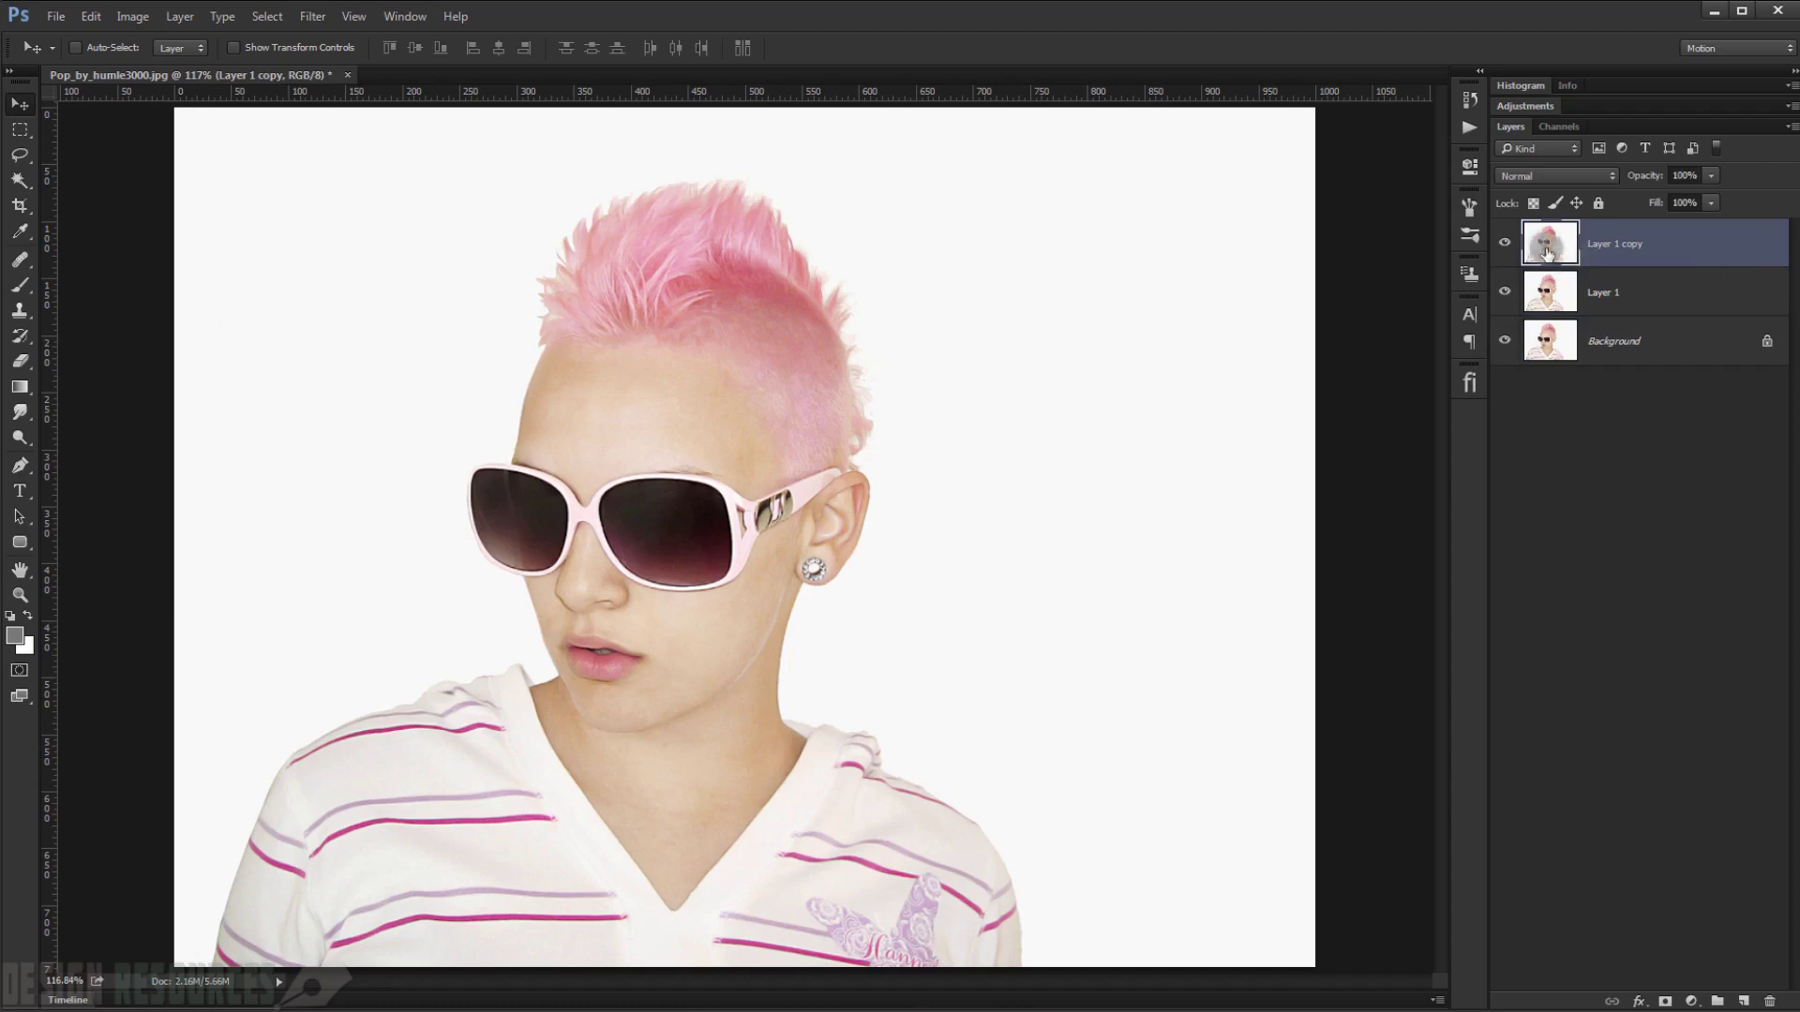
- Check the visibility of Layer 1 copy and desaturate that layer to greyscale
click(1505, 244)
click(1504, 244)
key(ctrl+shift+u)
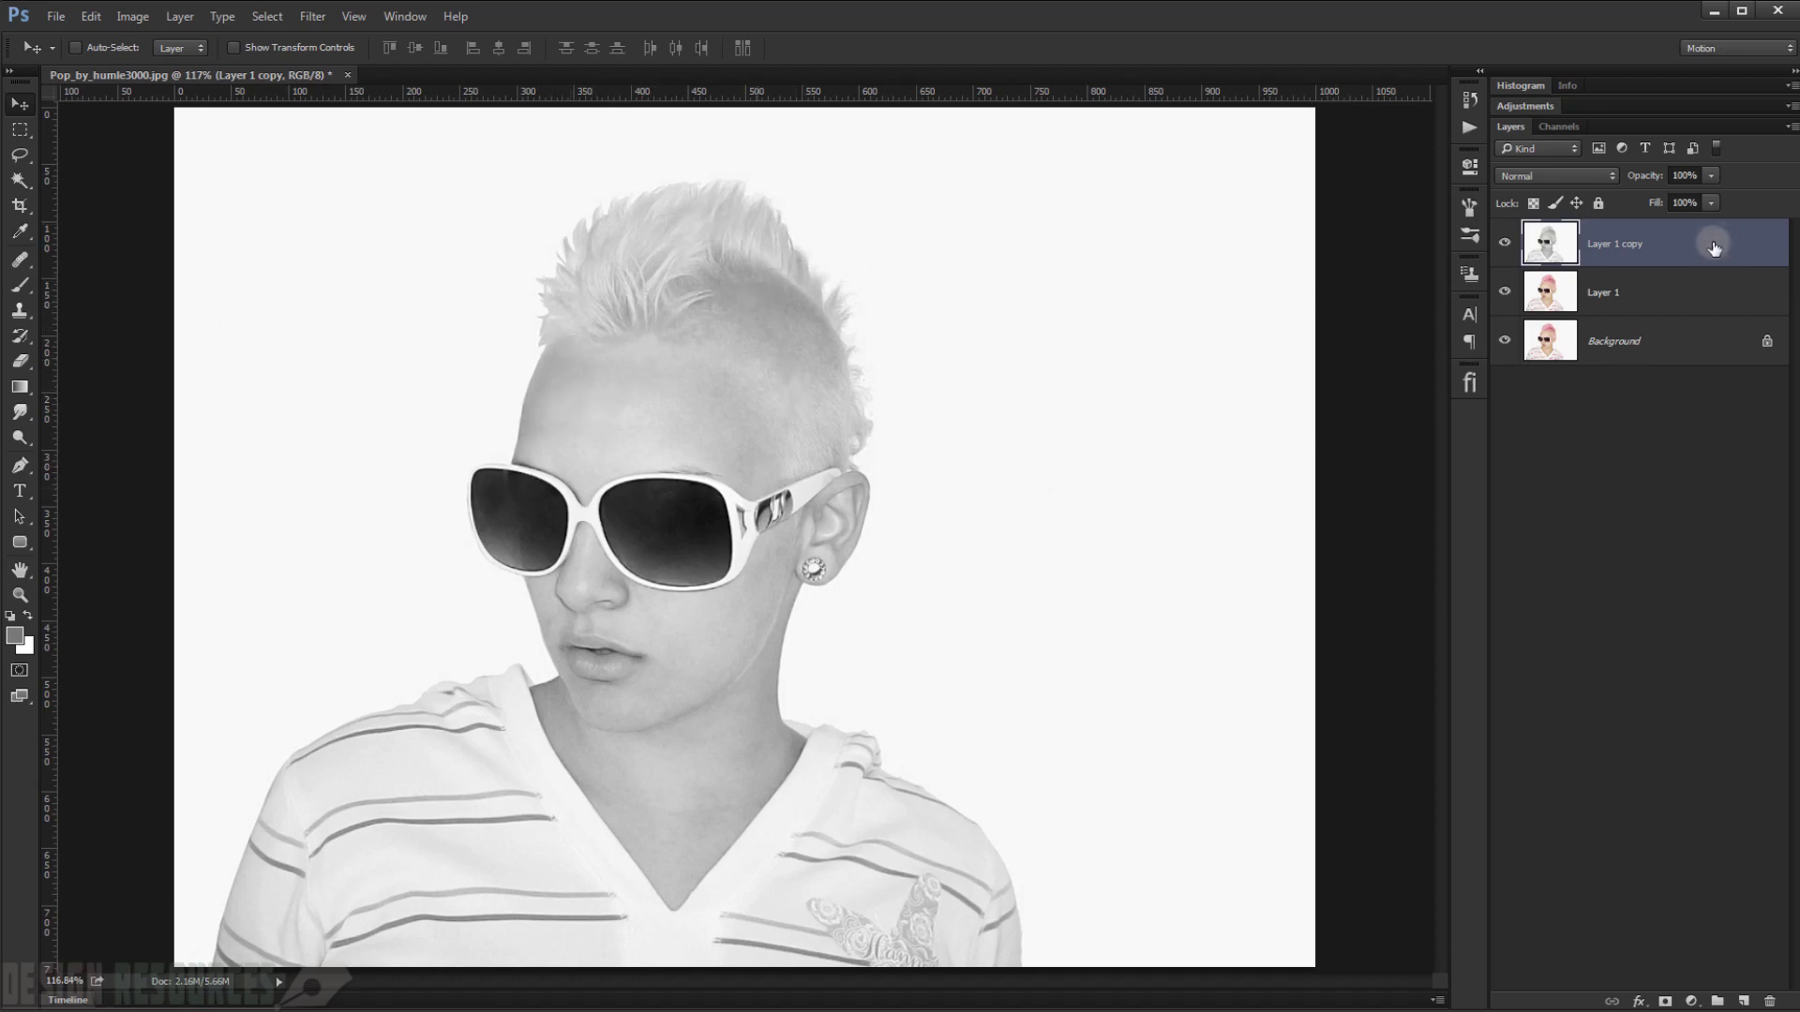
- Apply Levels to Layer 1 copy with input values 160, 0.87 and 221 for a strong black-and-white contrast
key(i)
key(ctrl+l)
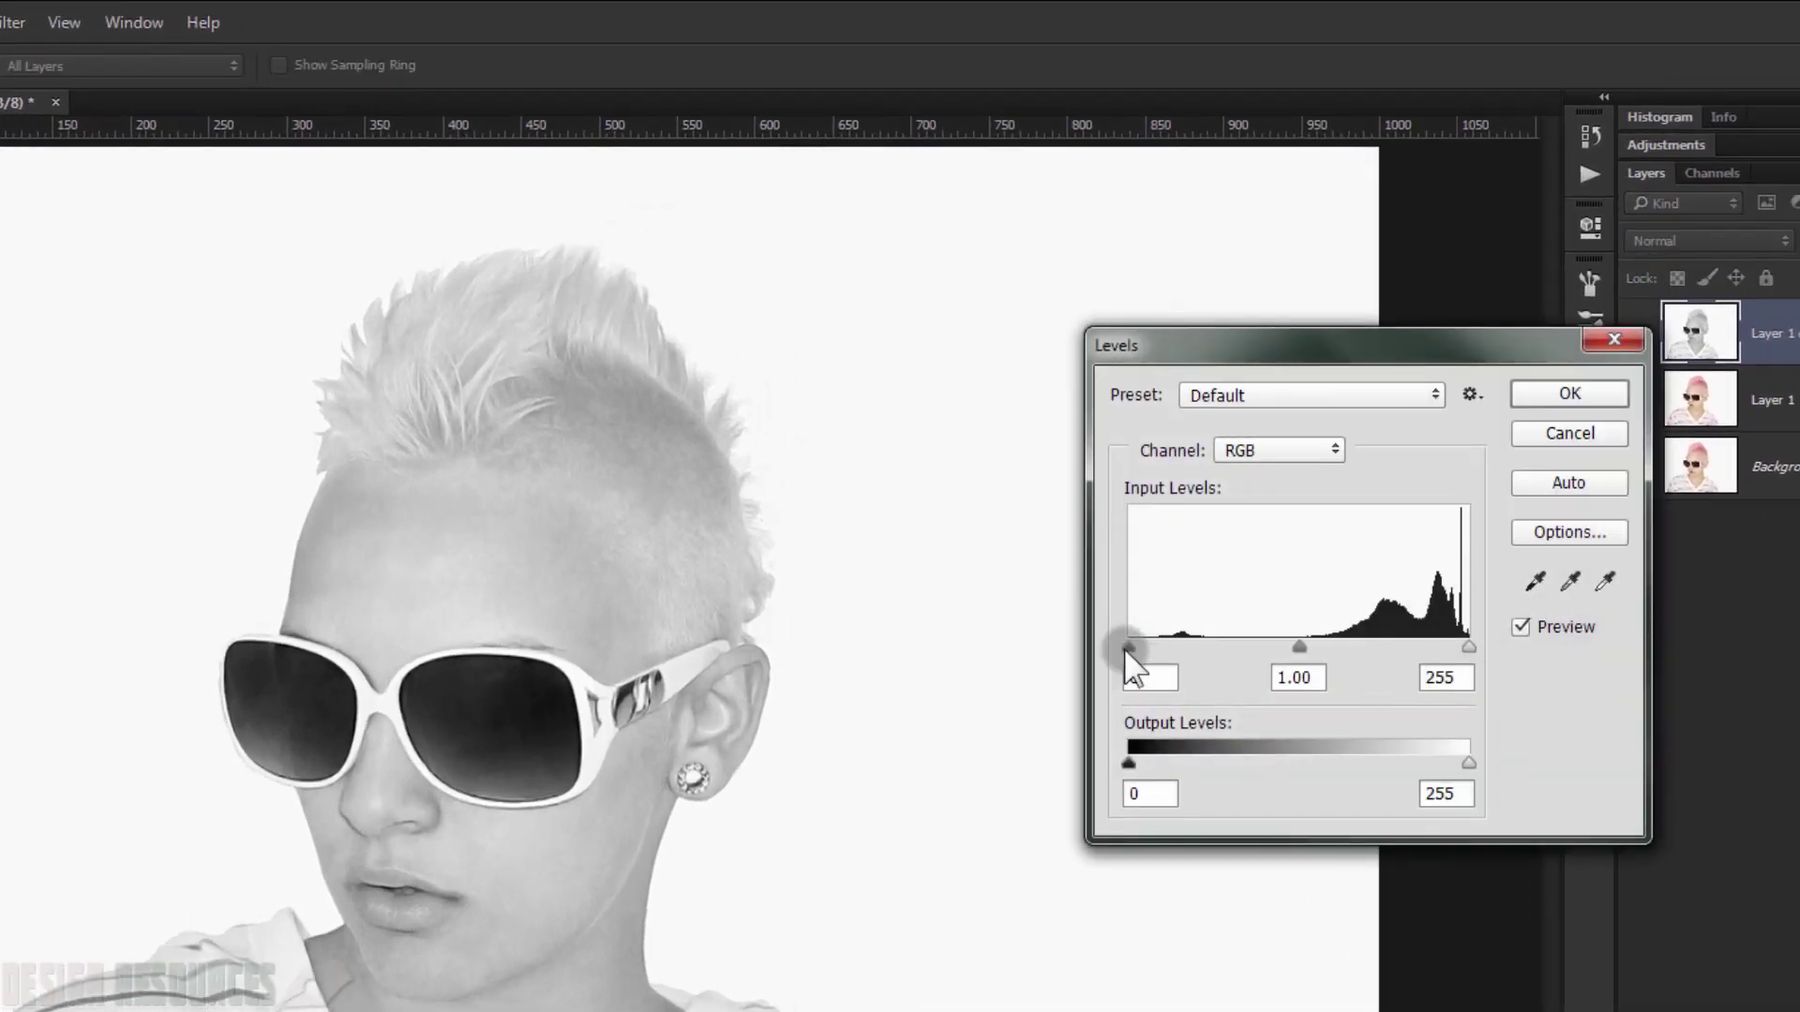
drag(1131, 649, 1344, 654)
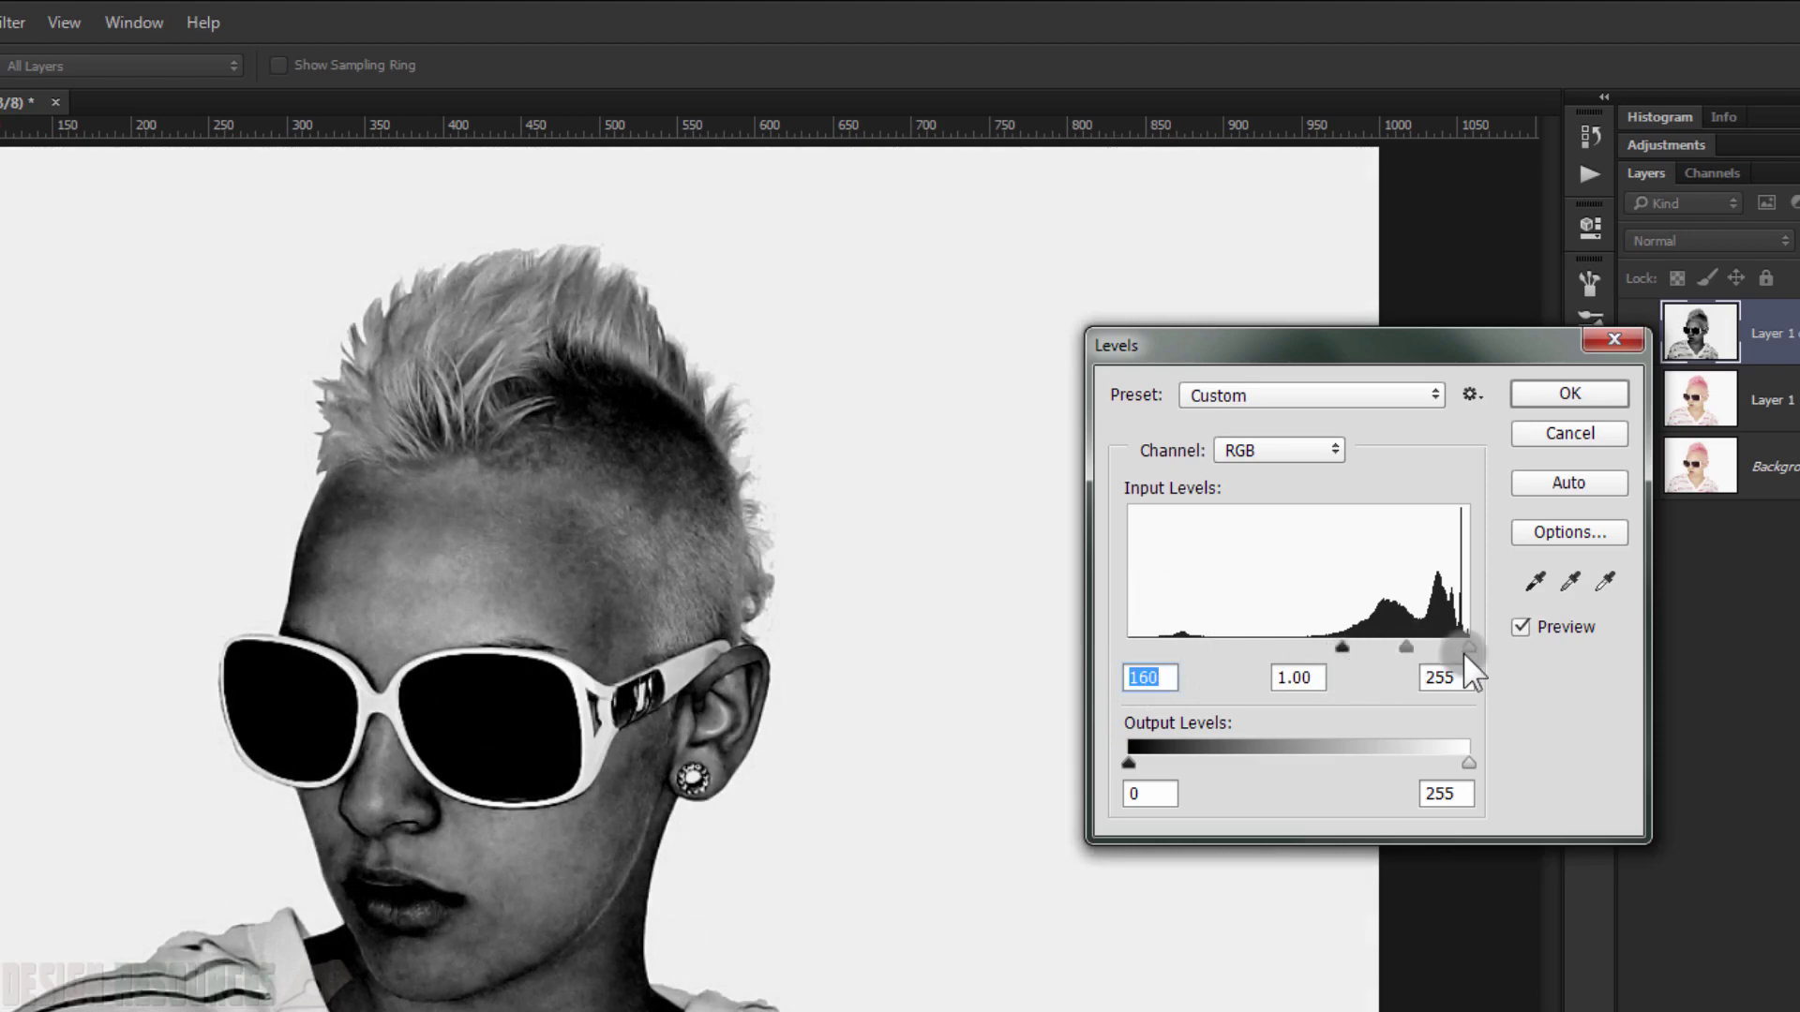
drag(1466, 651, 1389, 649)
click(1390, 649)
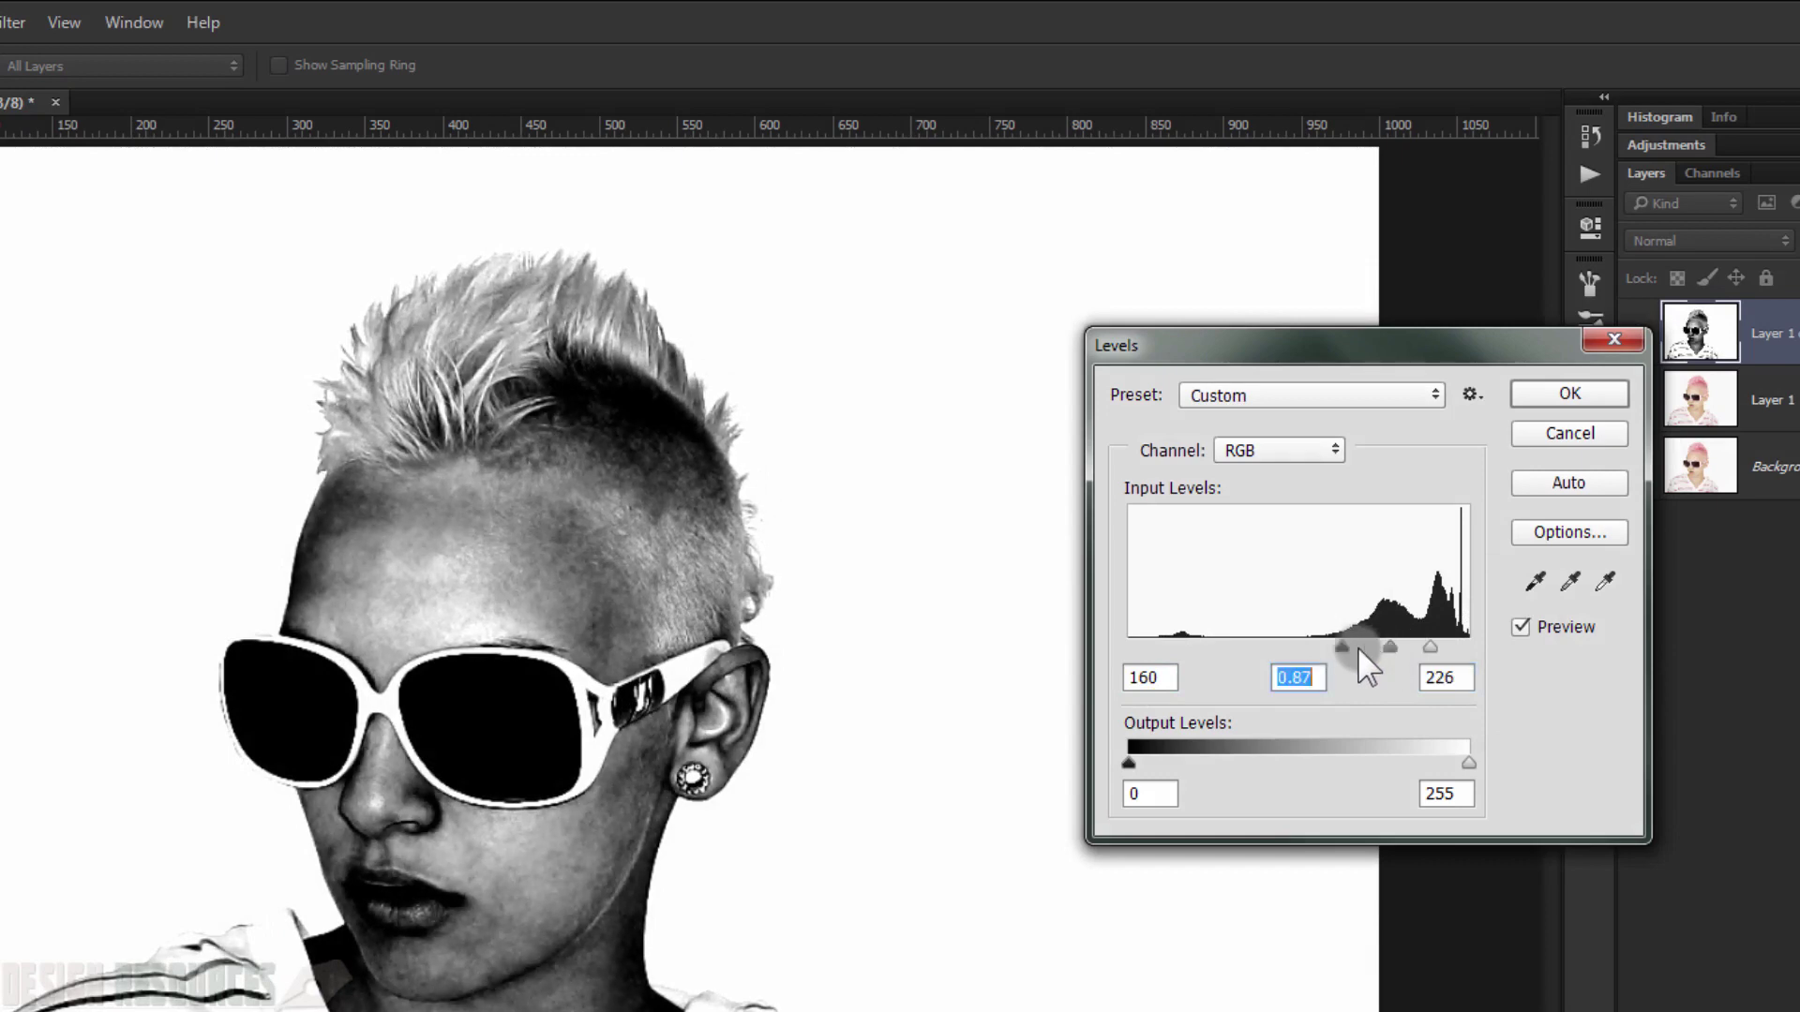
click(1342, 645)
drag(1425, 648, 1423, 649)
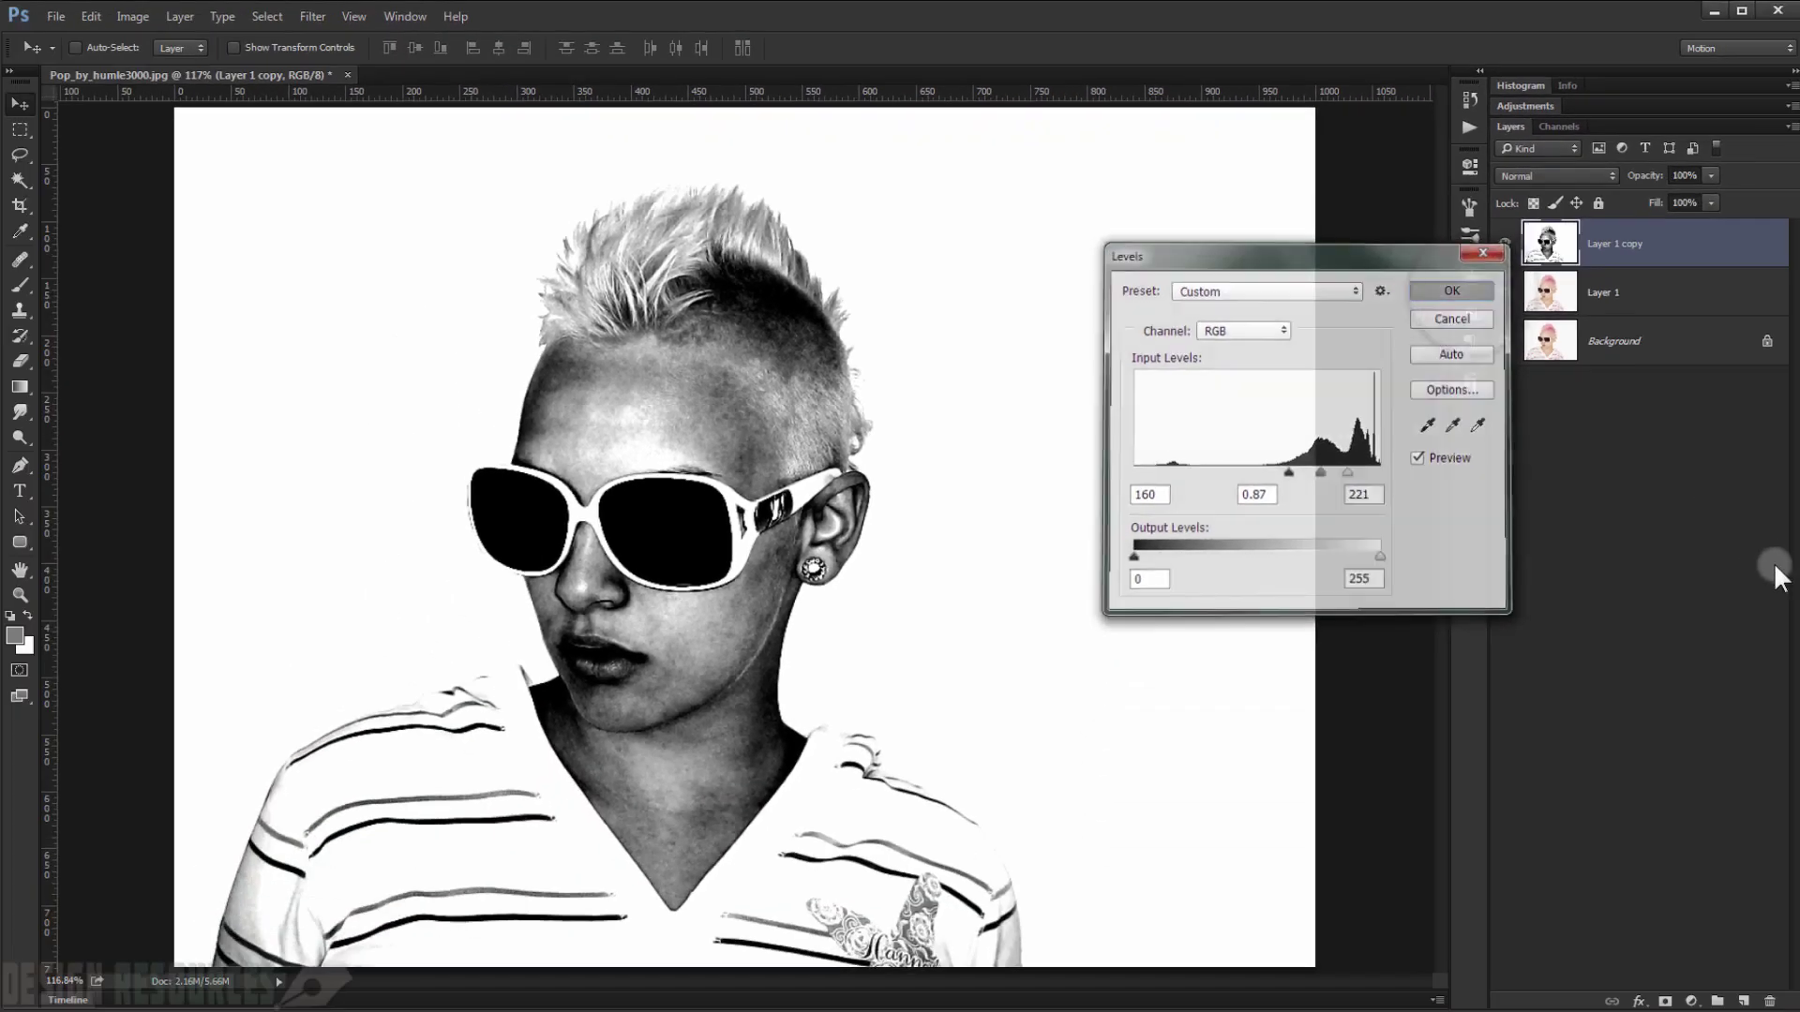
click(1591, 394)
- Hide Layer 1 copy and desaturate Layer 1
click(1506, 250)
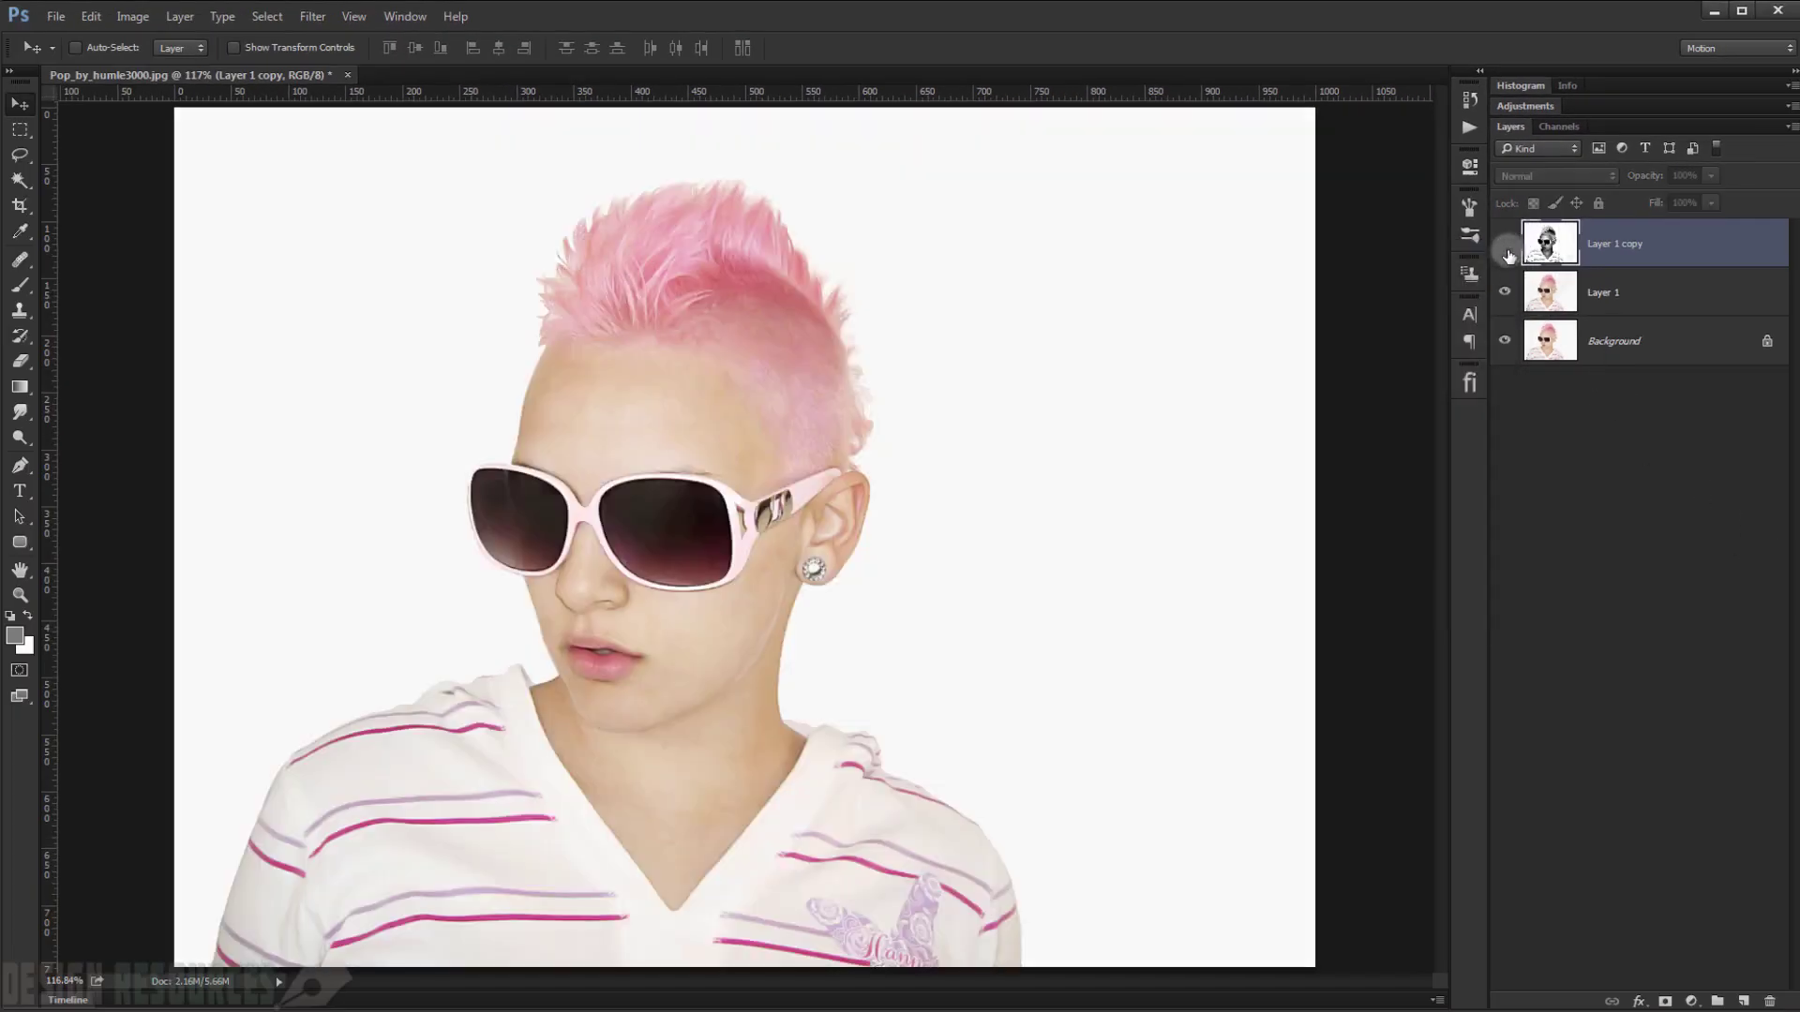
click(1591, 300)
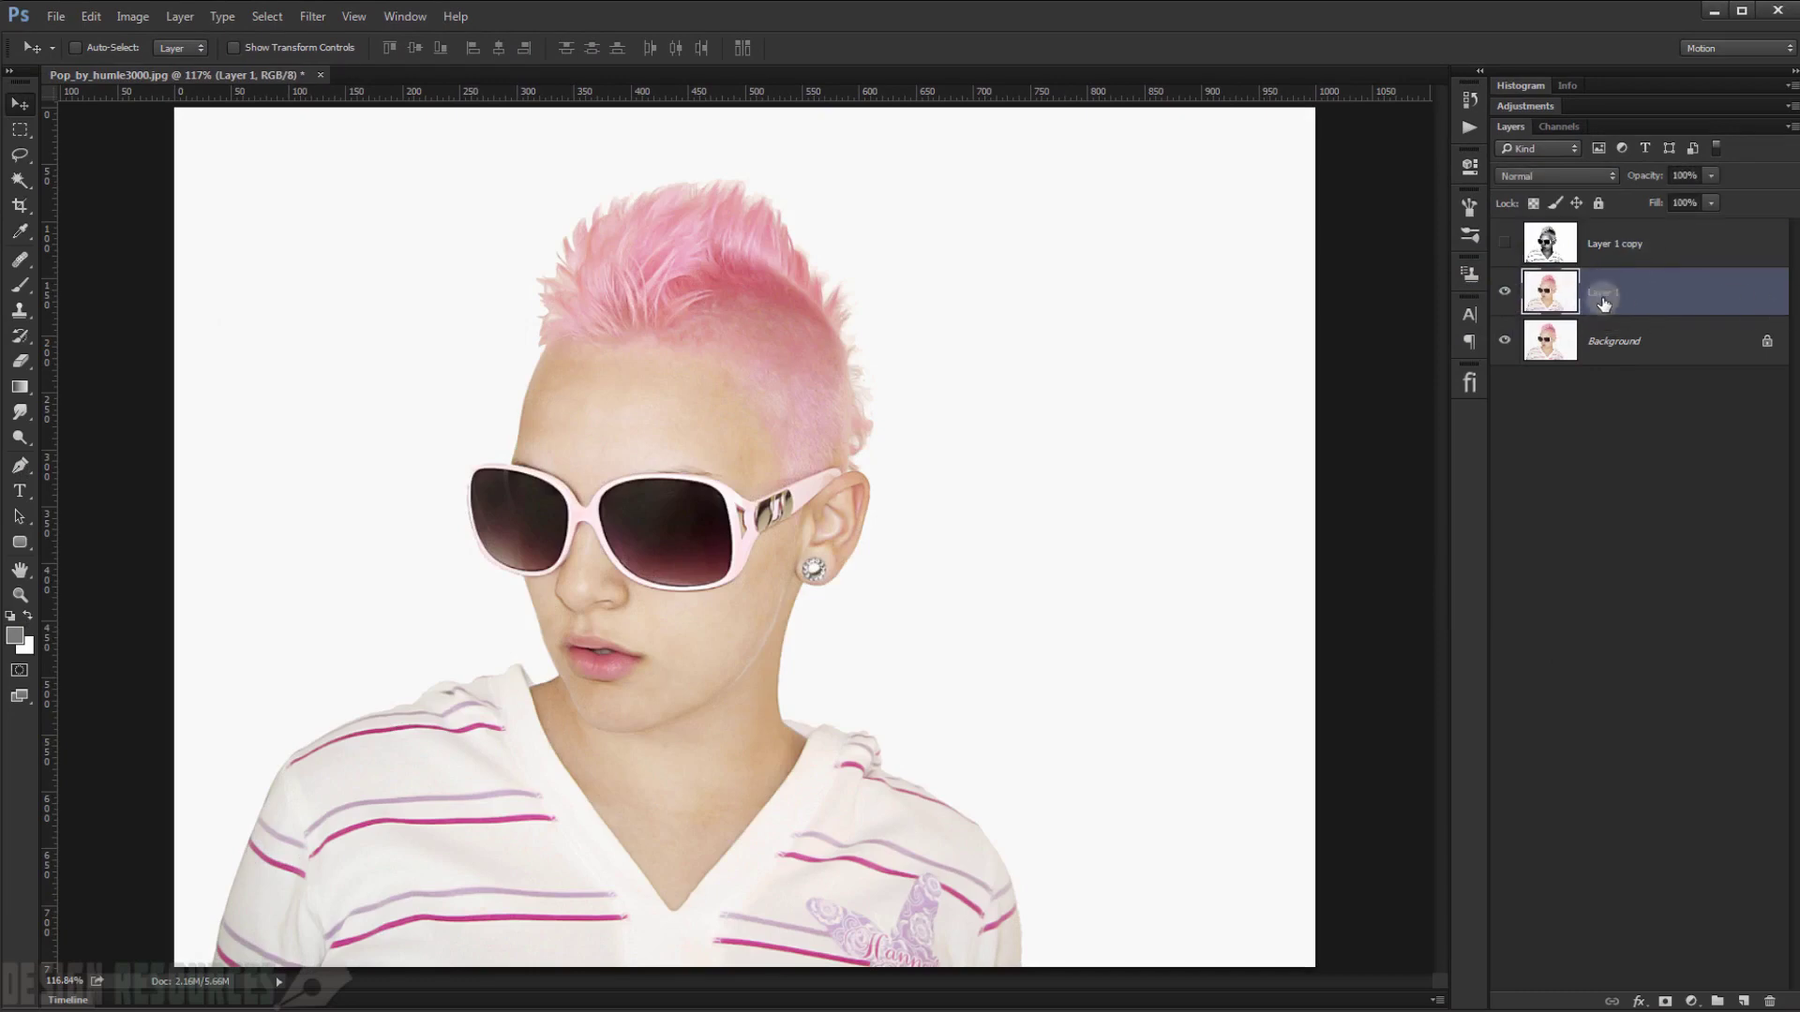
key(ctrl+shift+u)
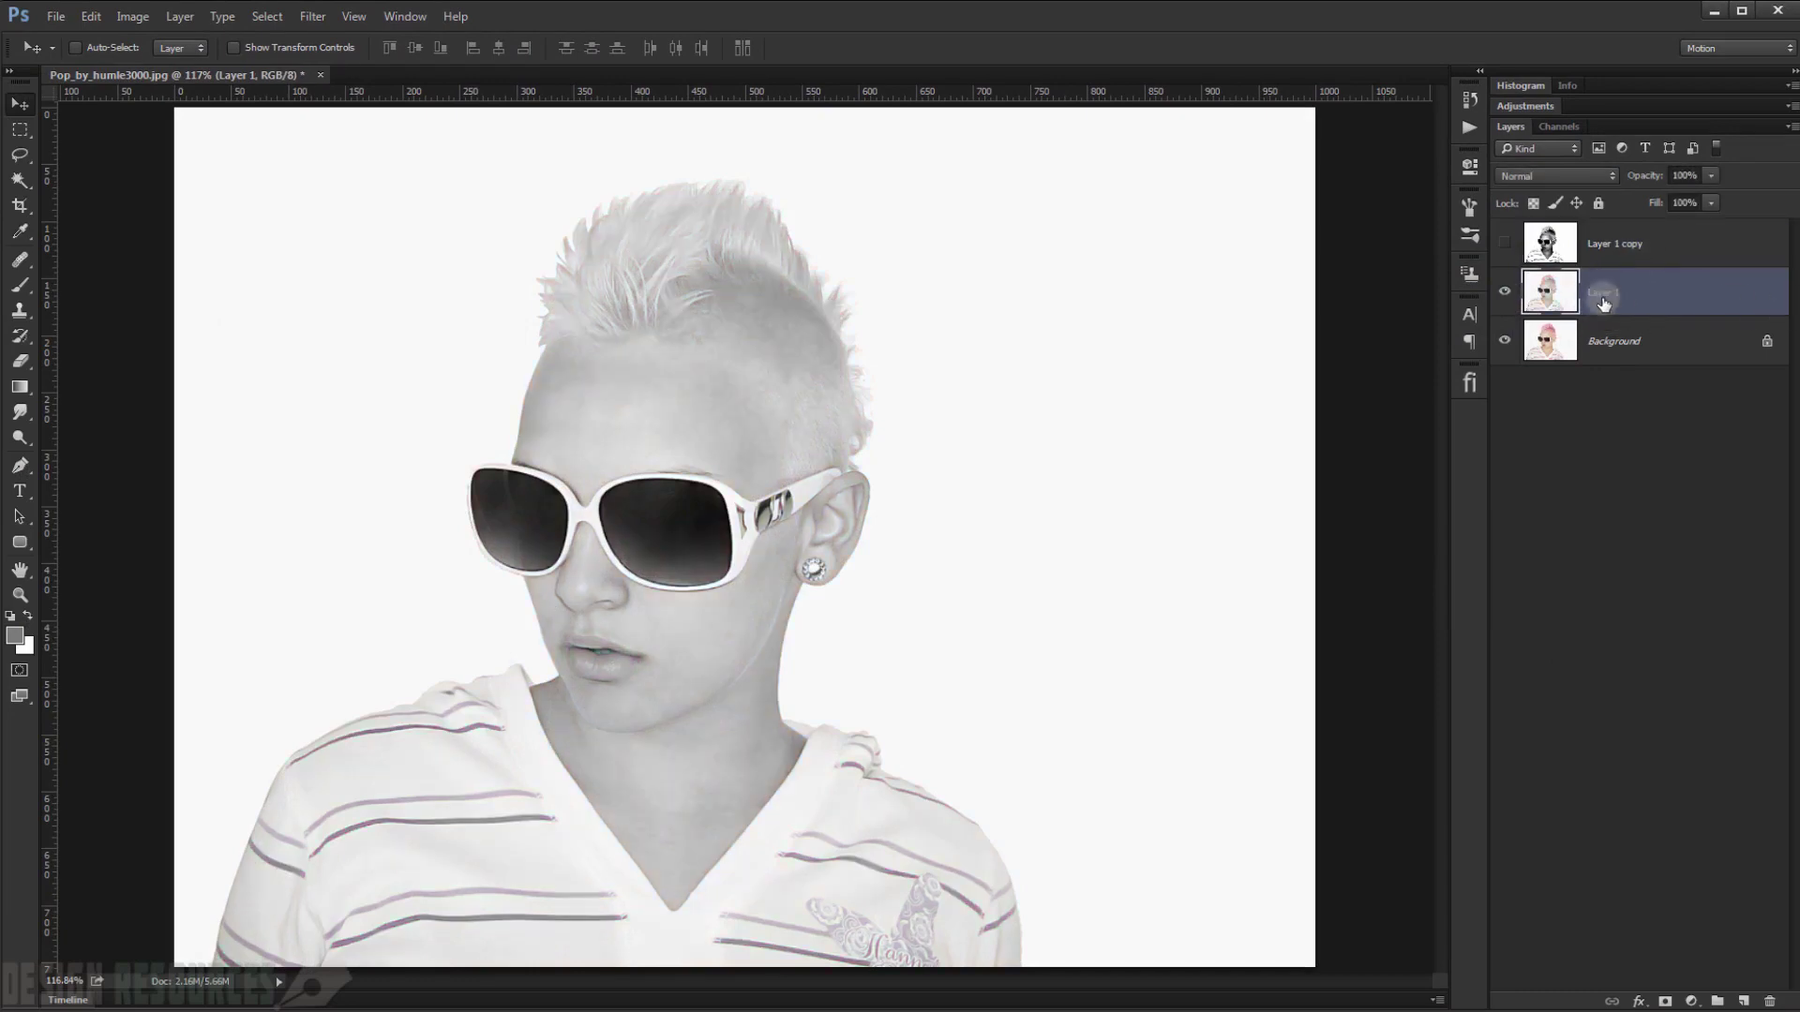
- Apply Levels to Layer 1, raising the black input, lowering the white input and darkening the midtones for moderate contrast
click(765, 419)
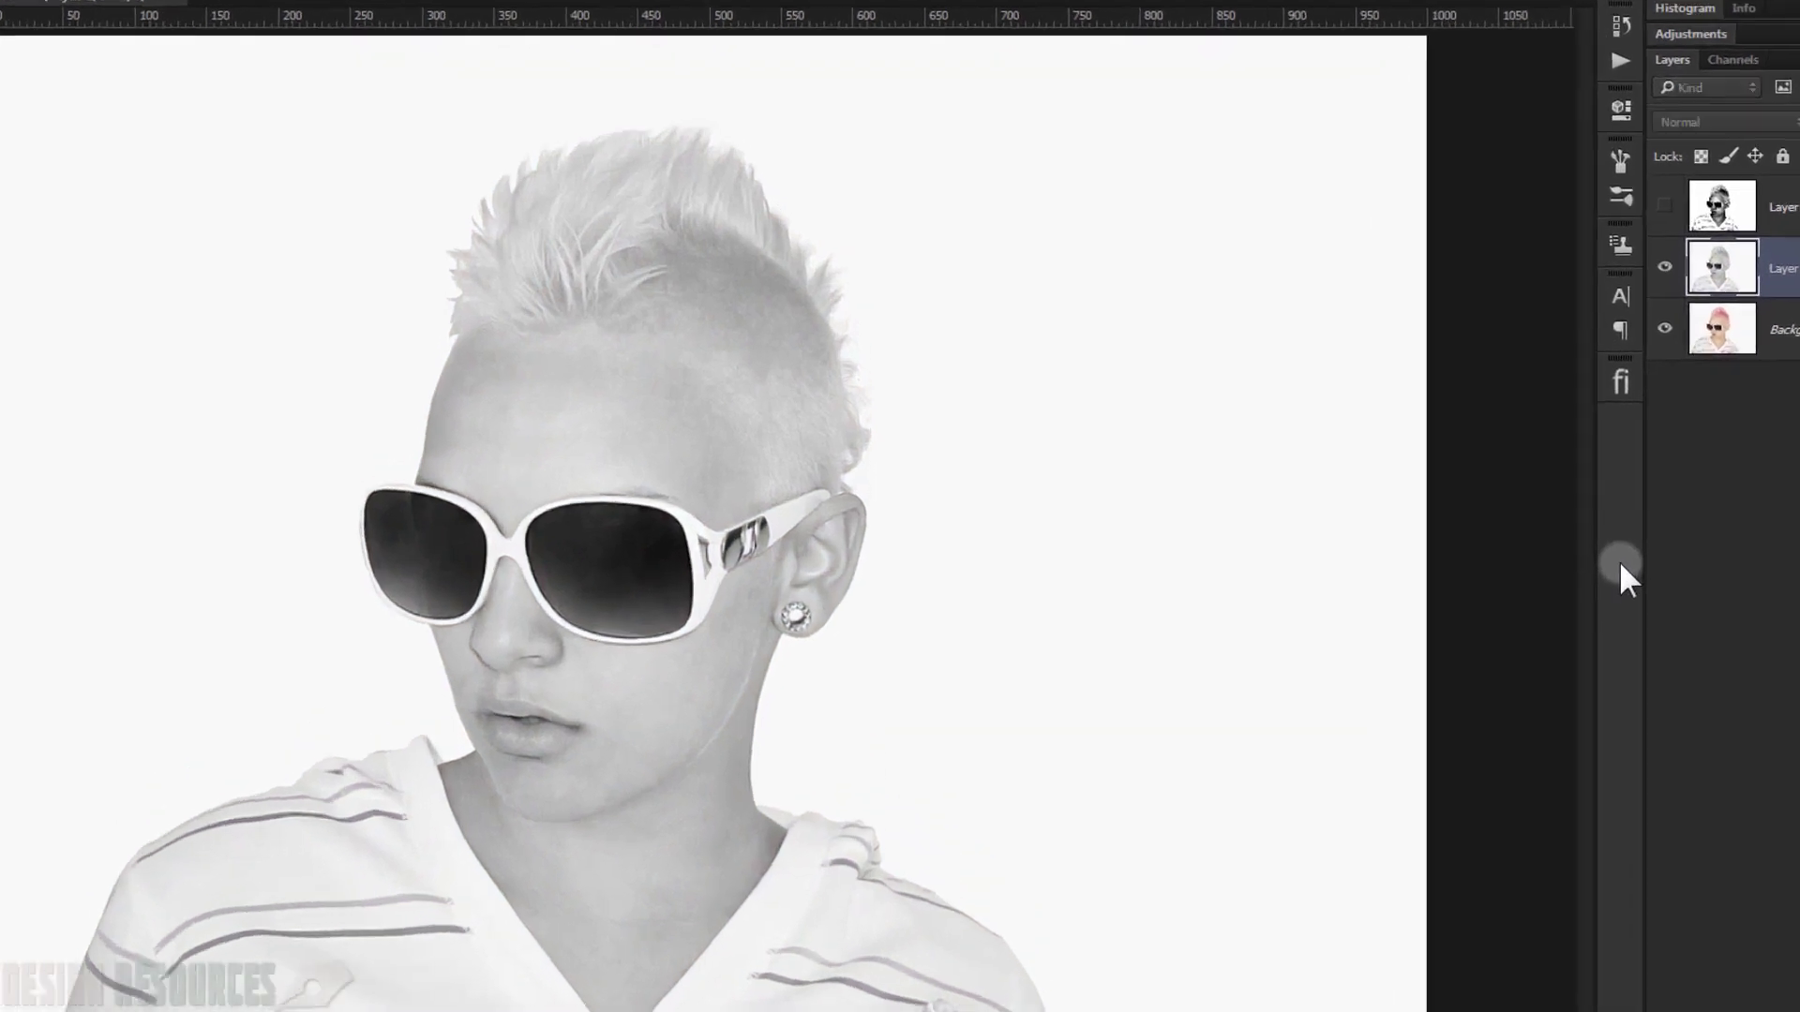
key(ctrl+l)
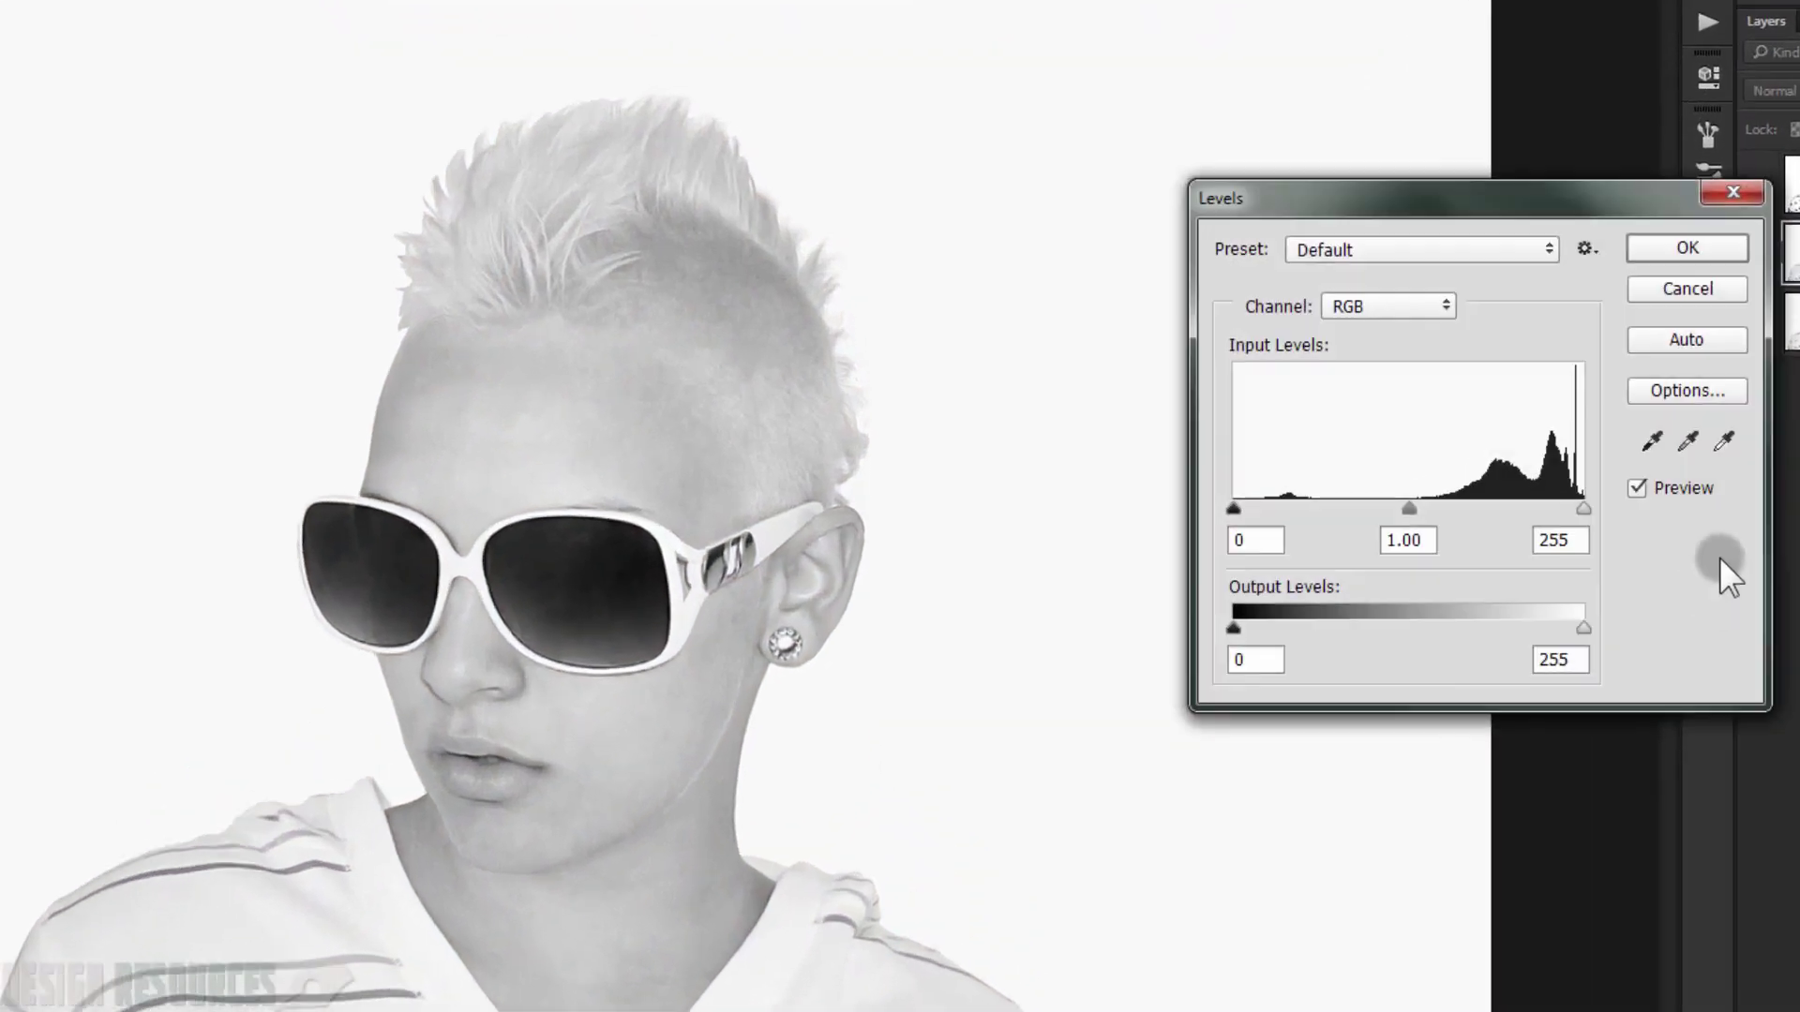
drag(1233, 509, 1303, 509)
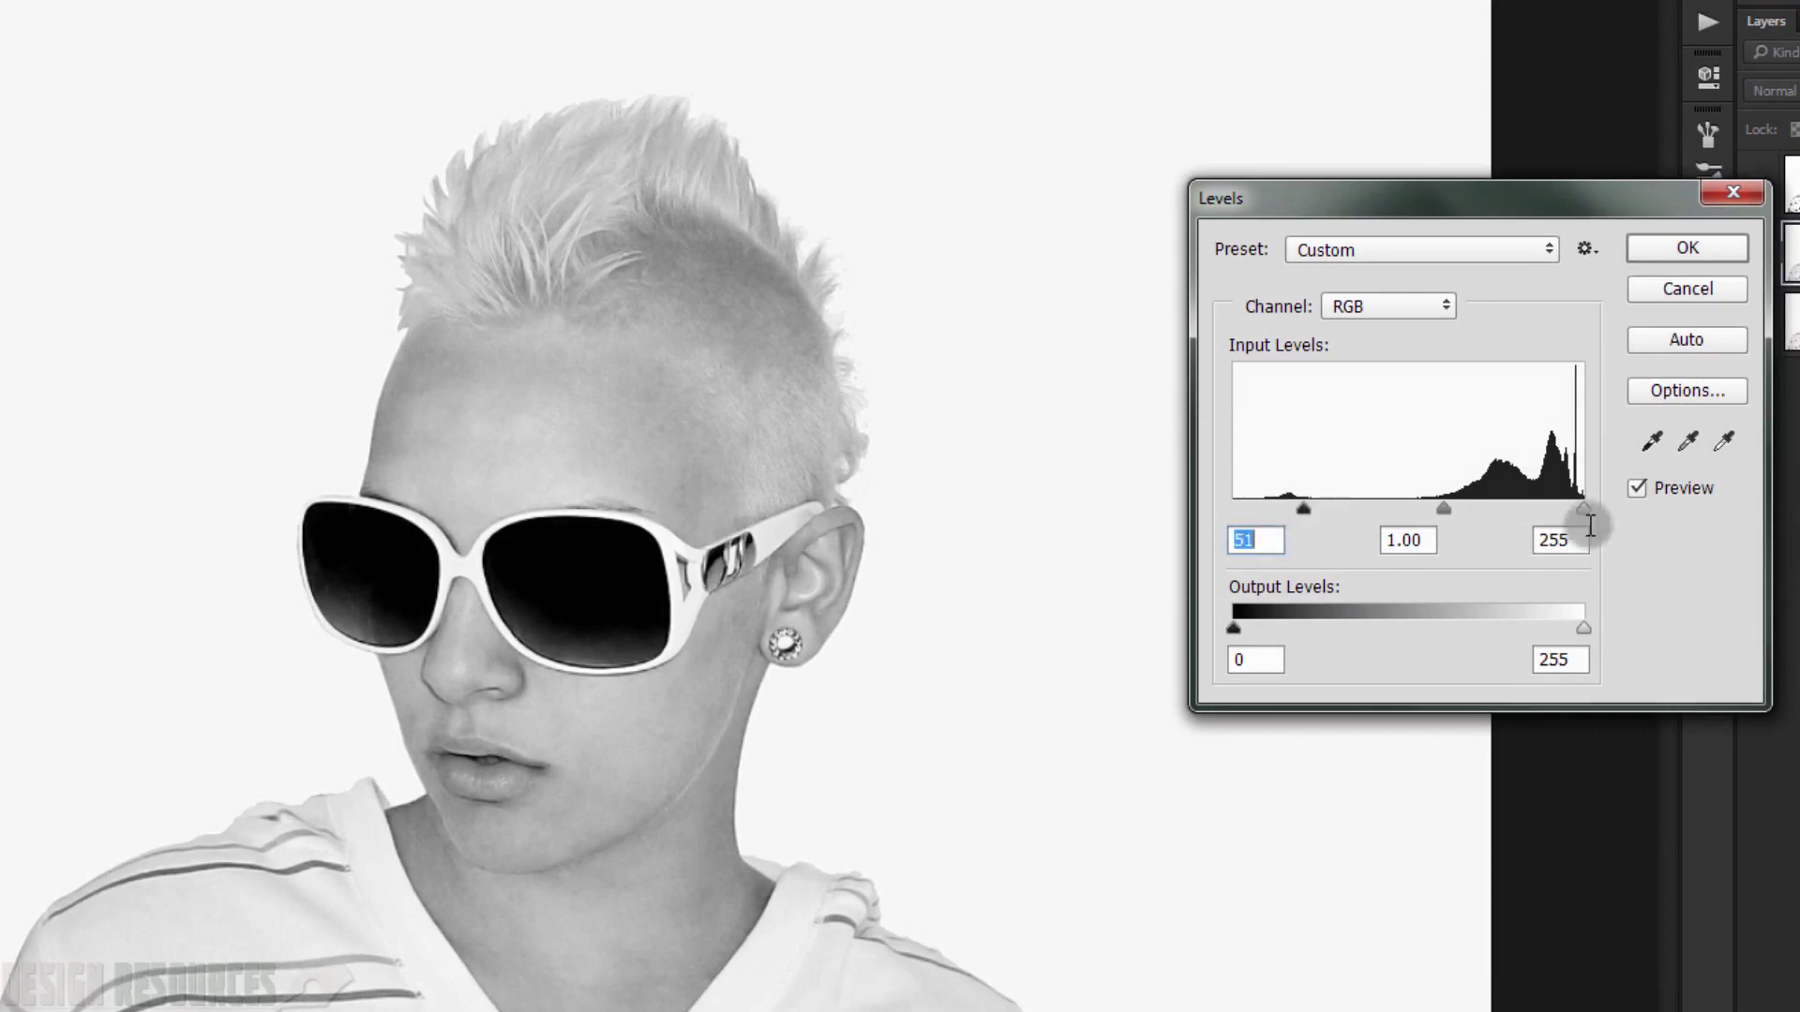
drag(1584, 509, 1533, 508)
mouse_move(1431, 509)
mouse_down()
mouse_move(1488, 508)
mouse_move(1461, 510)
mouse_up()
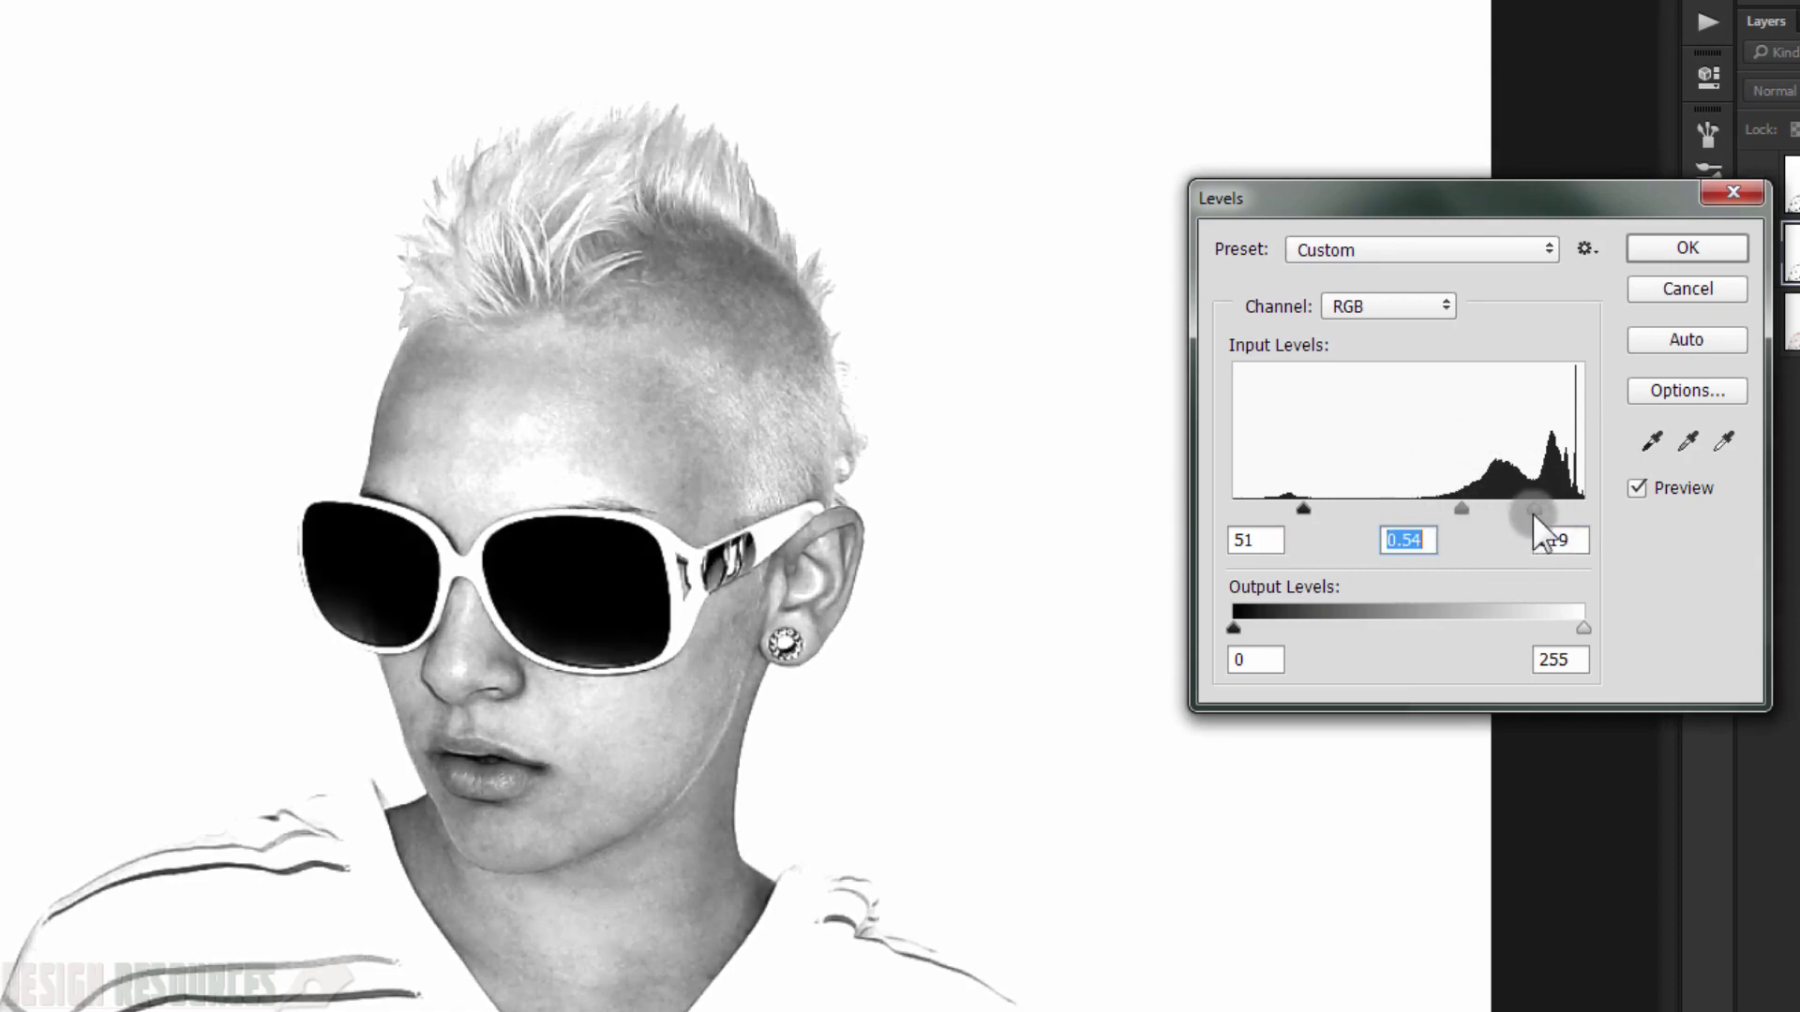
drag(1303, 509, 1319, 509)
mouse_move(1451, 514)
mouse_down()
mouse_move(1543, 509)
mouse_move(1460, 506)
mouse_move(1476, 509)
mouse_up()
click(1686, 248)
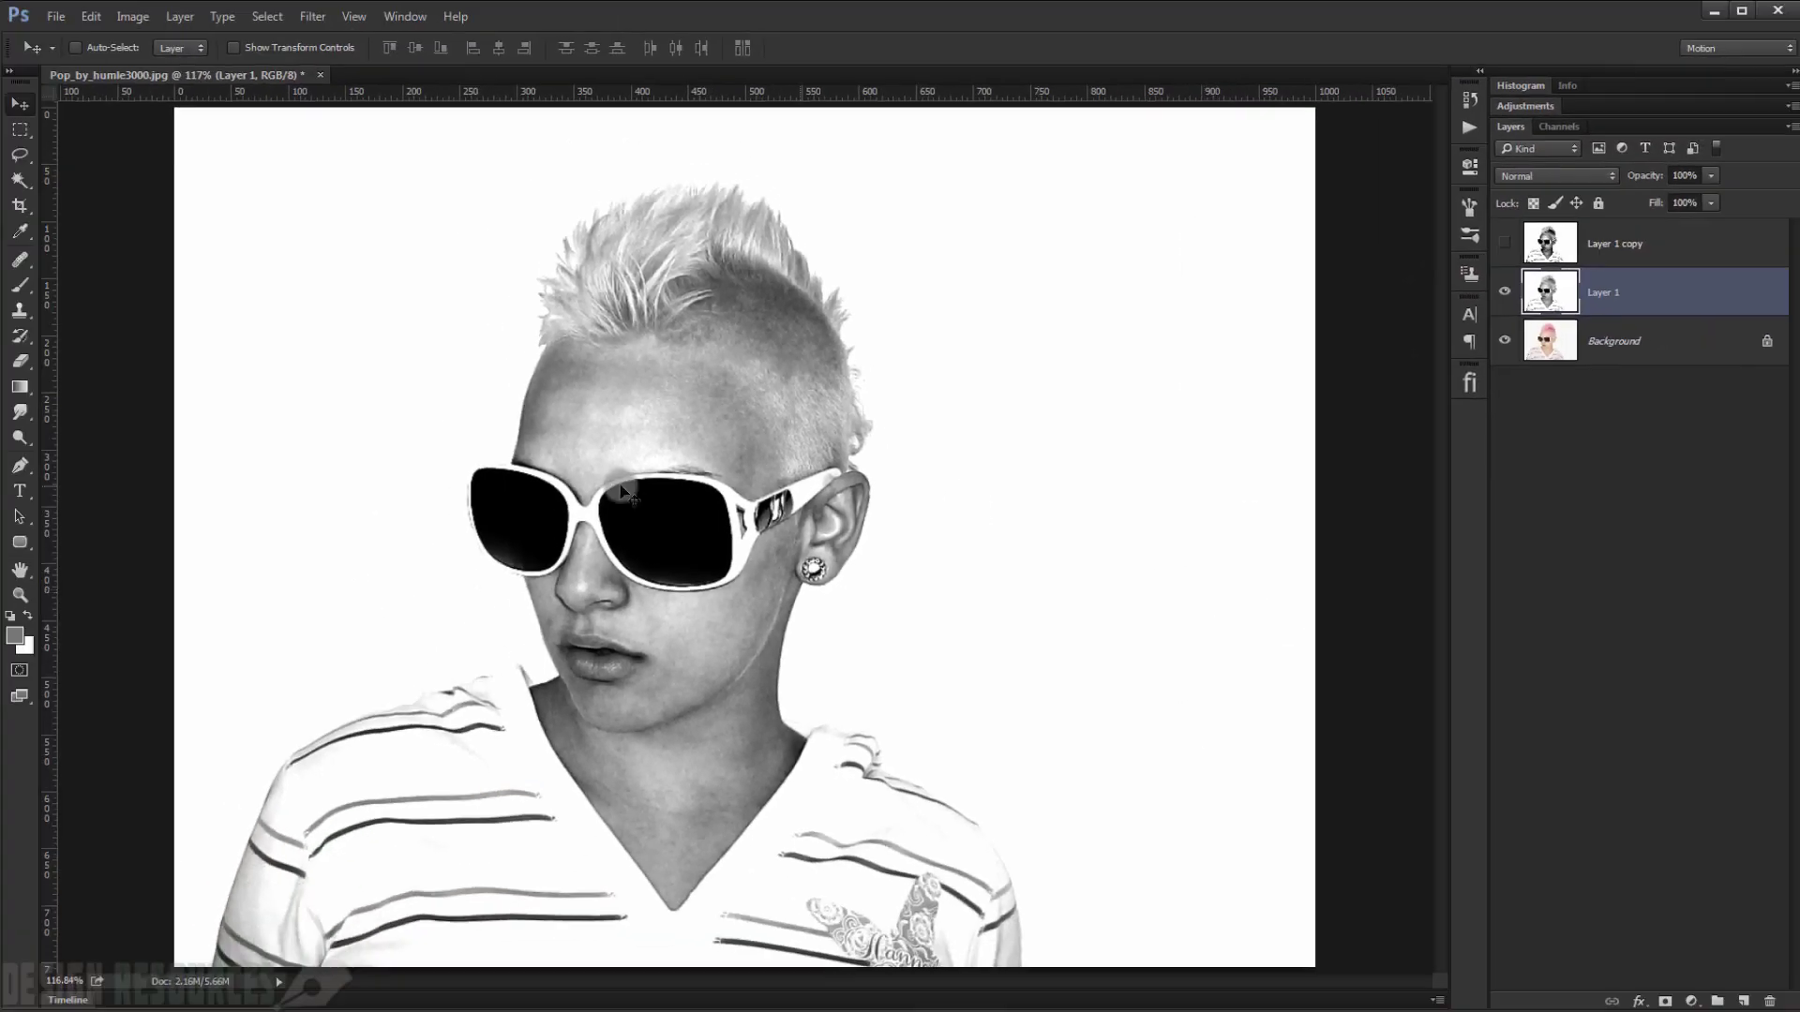
- Show Layer 1 copy, compare it with Layer 1, and add a black layer mask that hides it completely
scroll(730, 618, up, 2)
scroll(730, 618, down, 2)
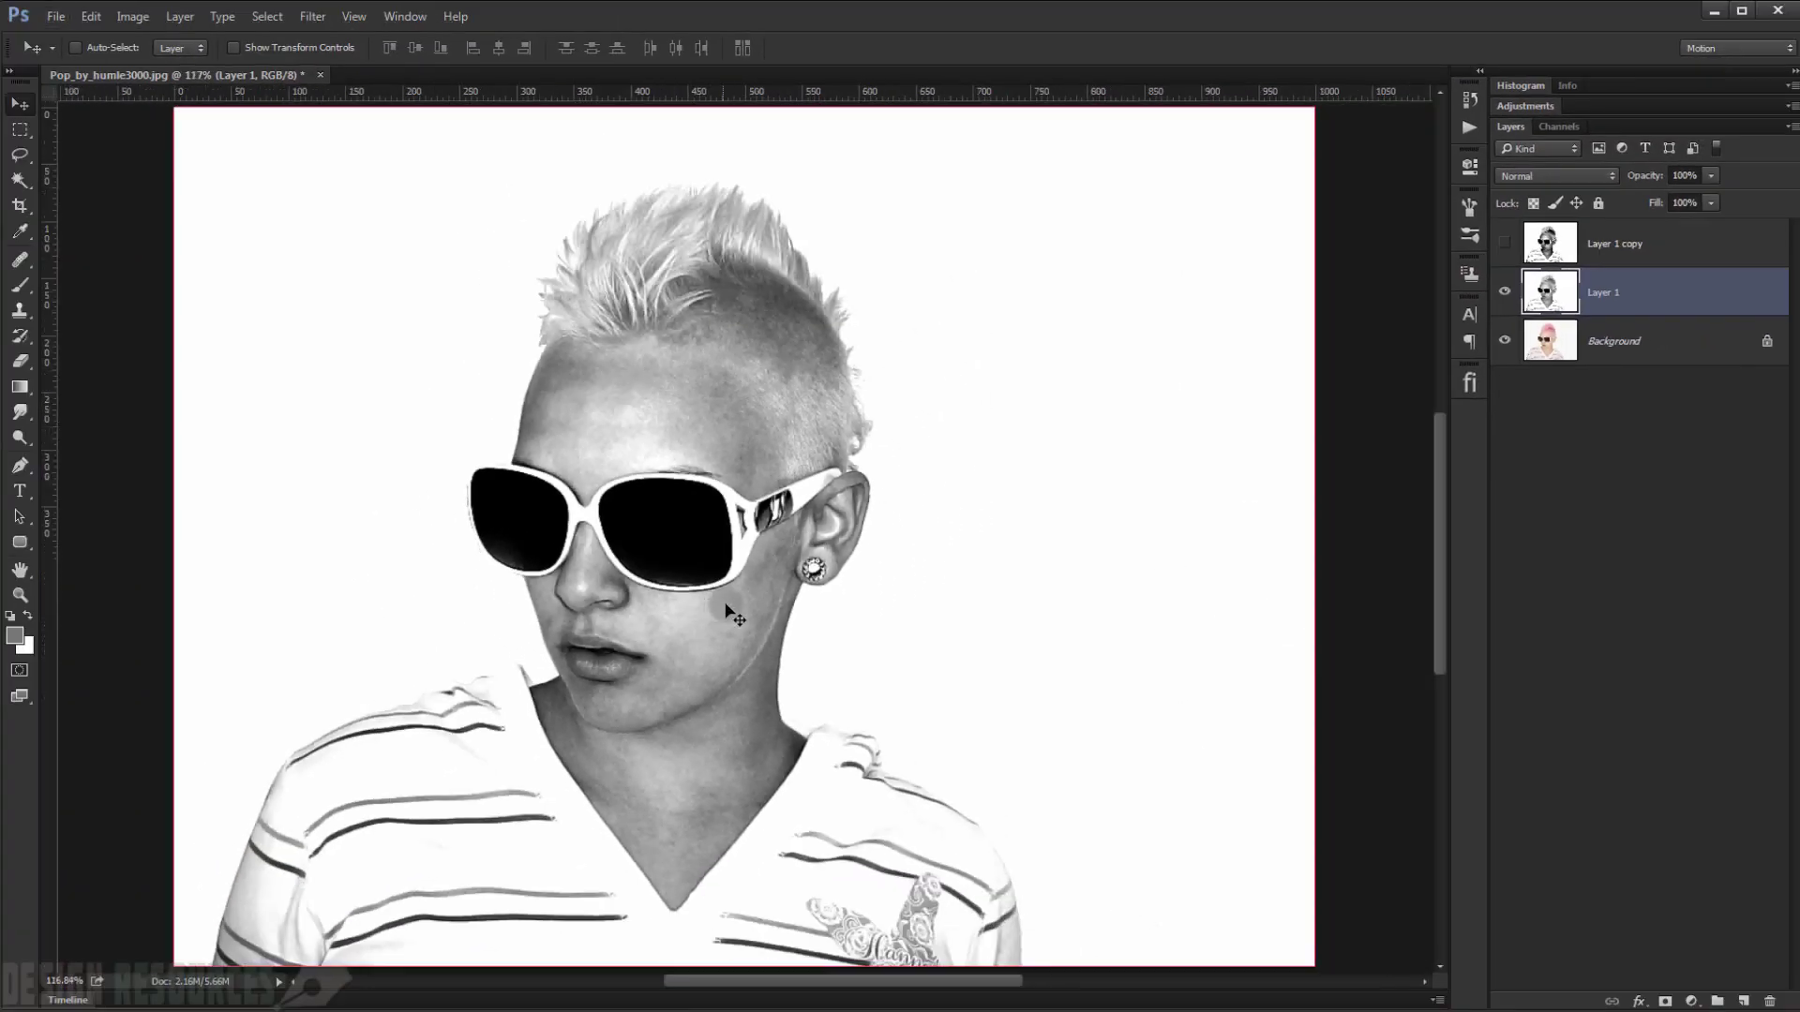
click(1506, 245)
click(1568, 246)
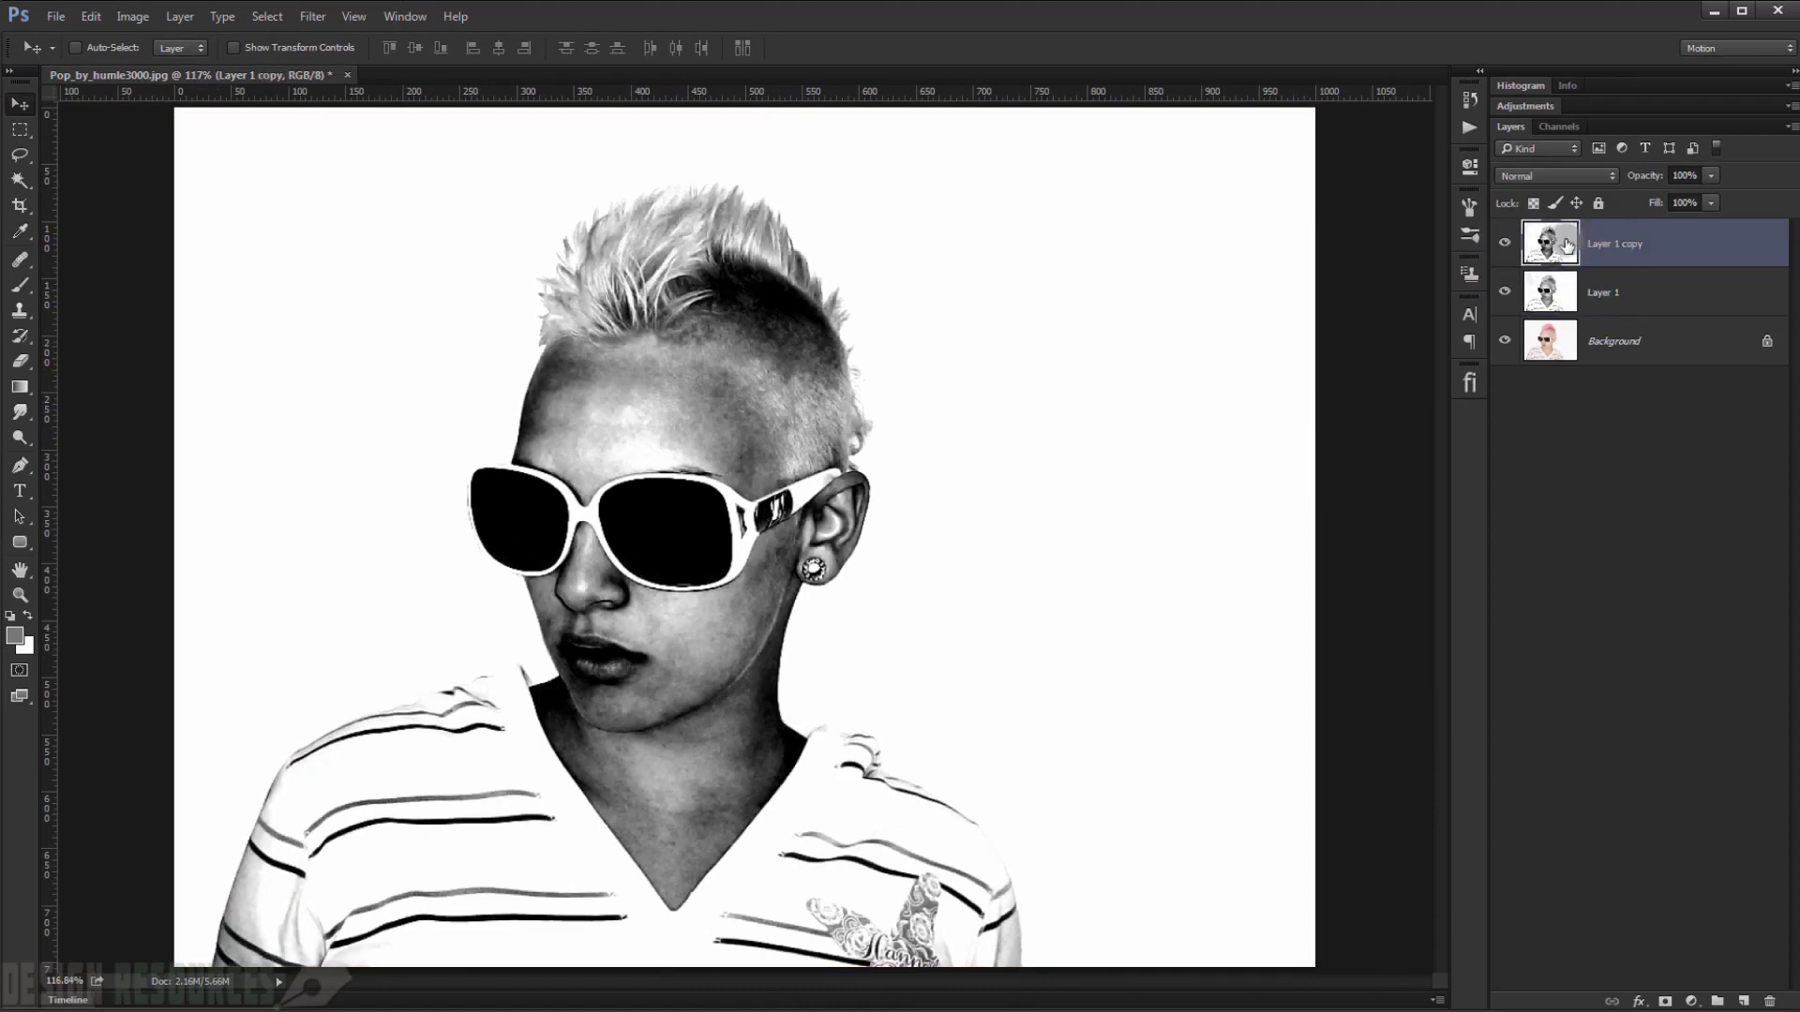
click(1506, 244)
click(1505, 245)
click(1638, 247)
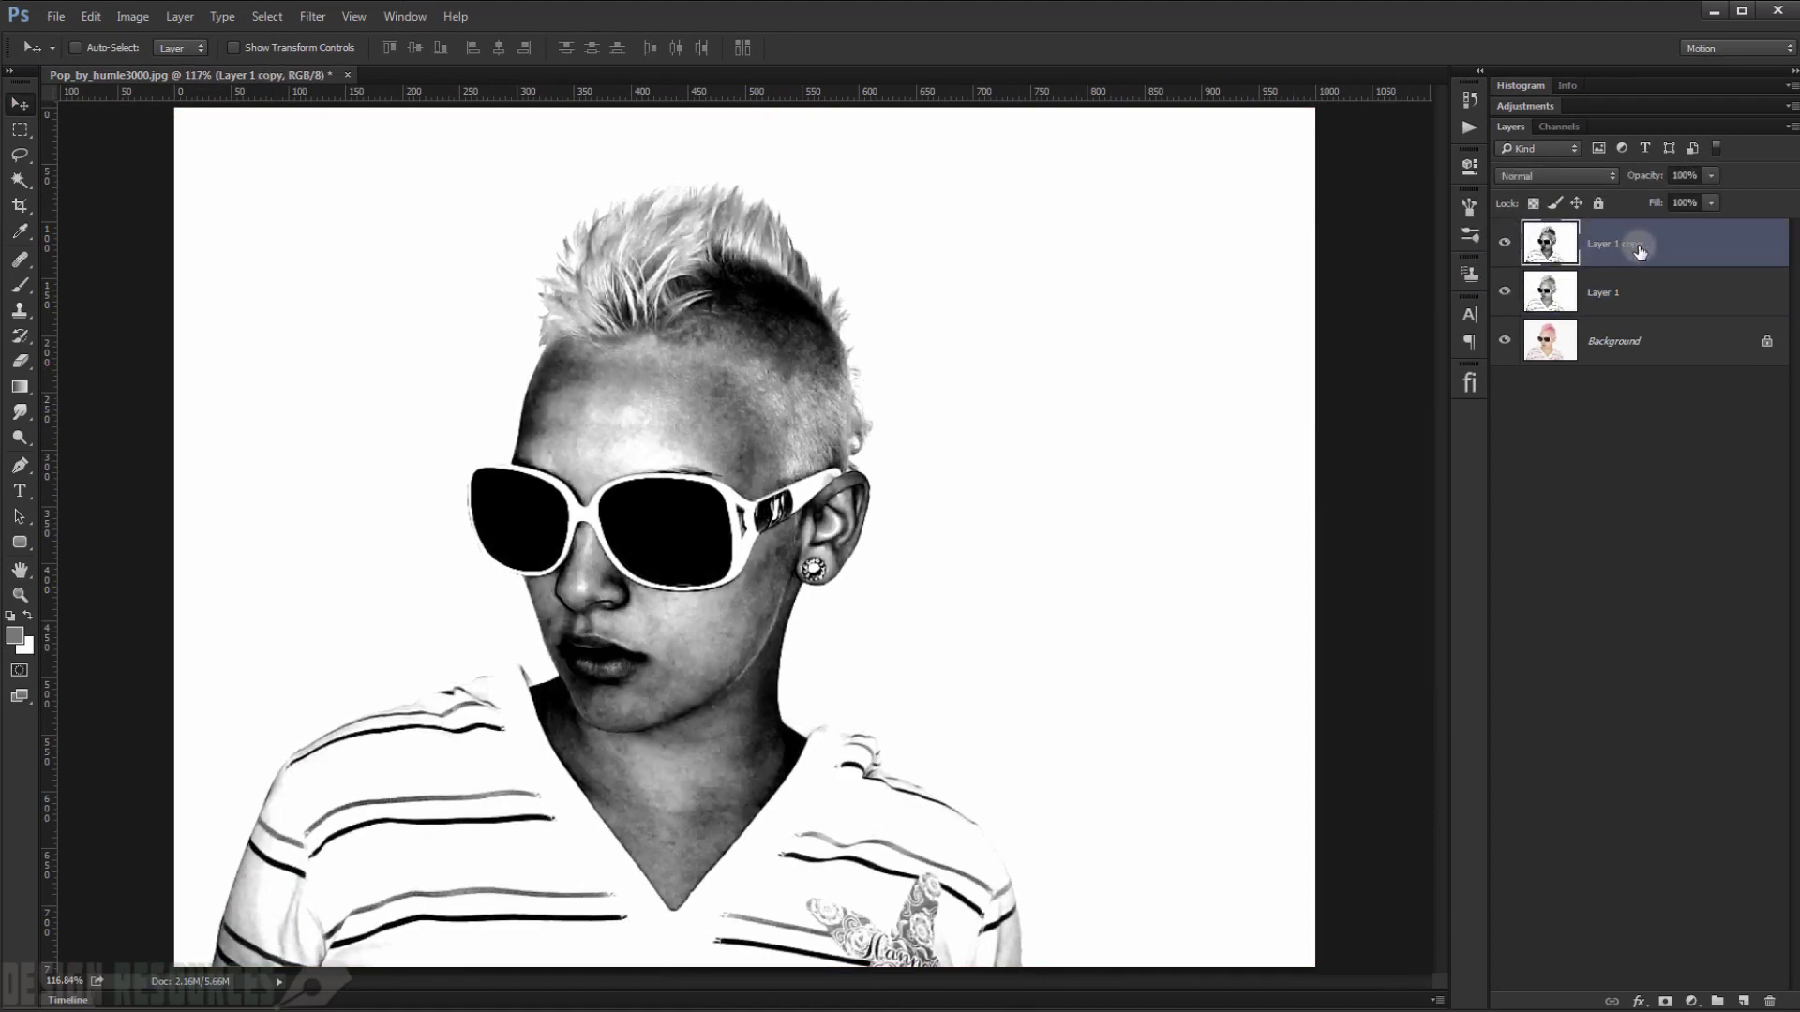
alt+click(1664, 1002)
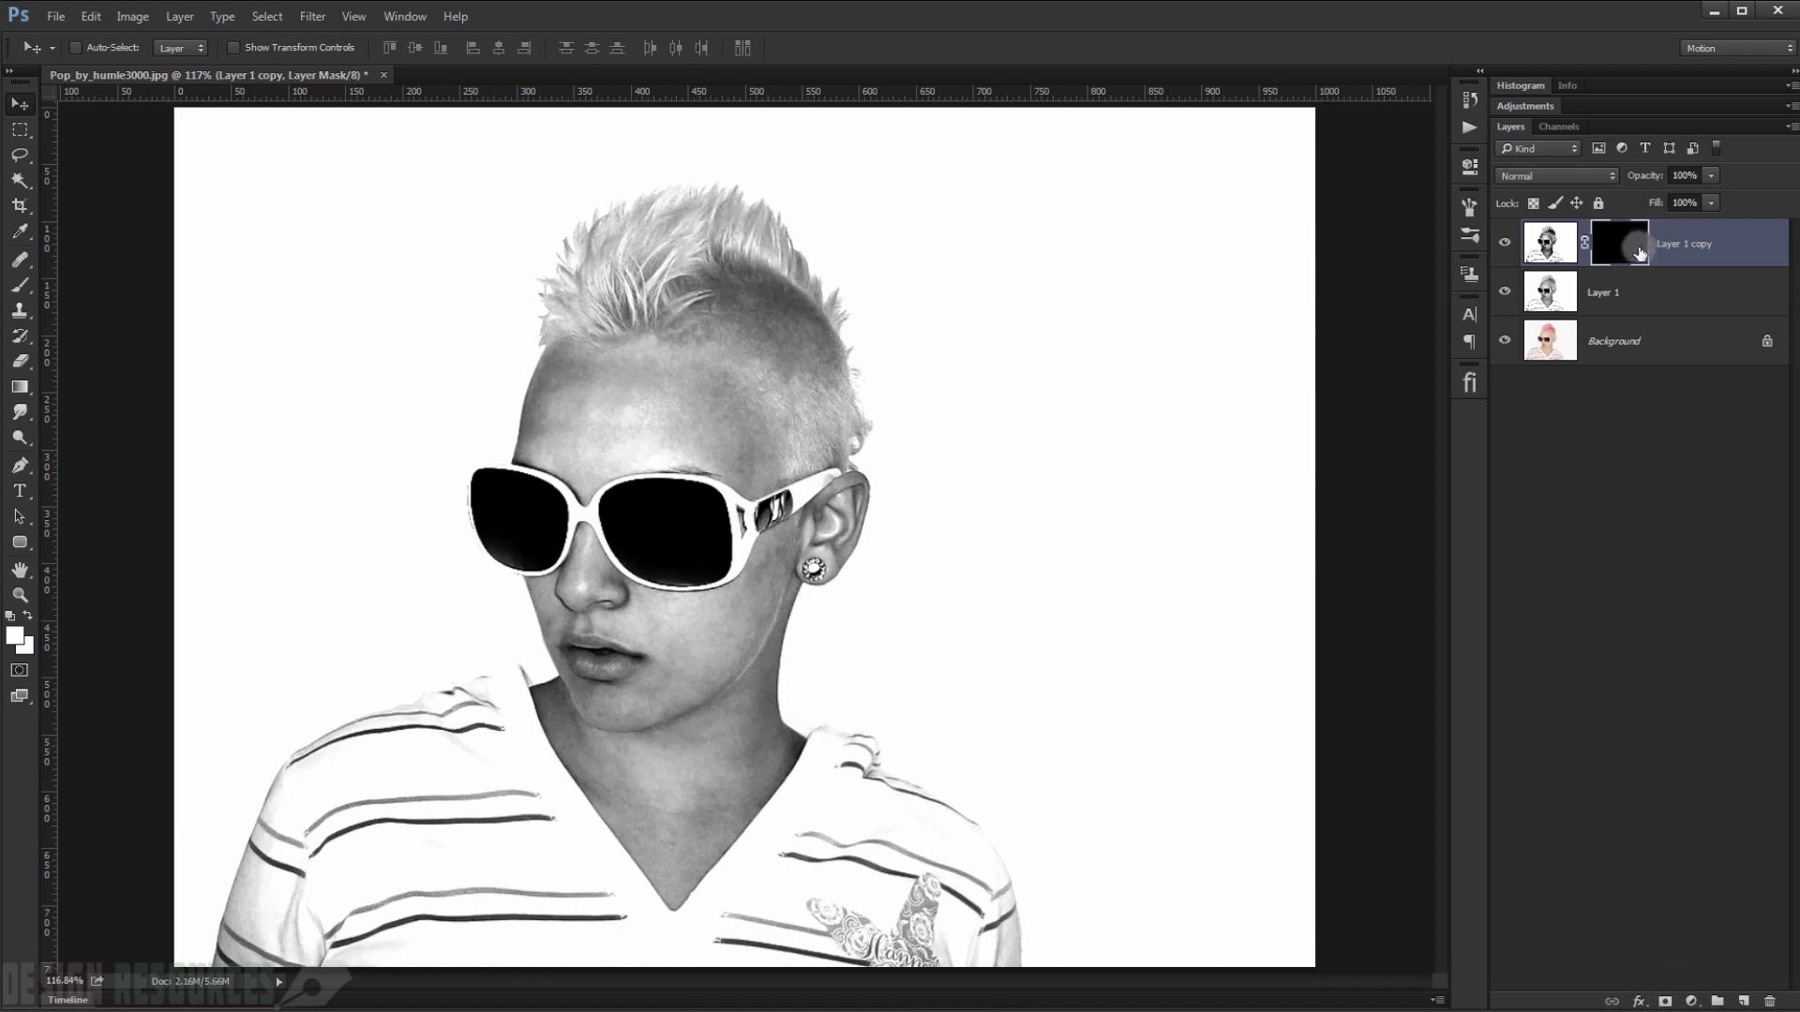
- Choose the Brush tool and set a soft brush of about 169 px with 0% hardness for painting on the mask
click(20, 285)
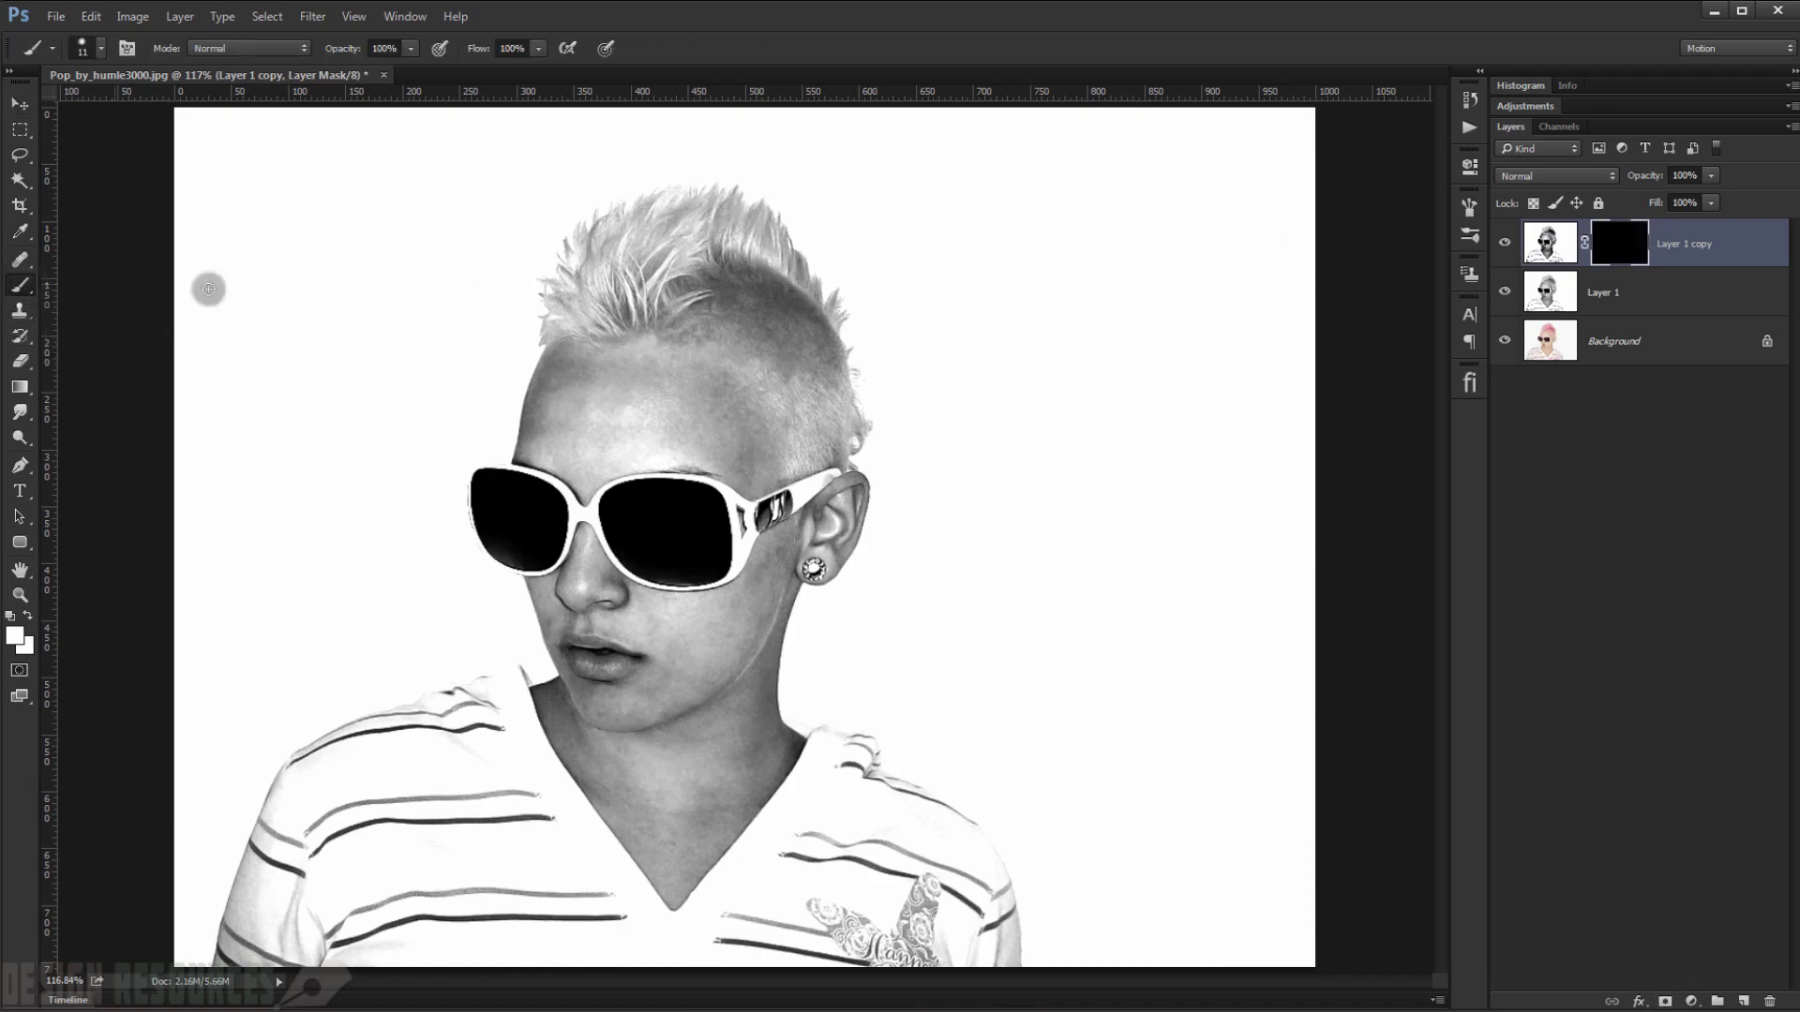
mouse_move(677, 352)
mouse_down()
mouse_move(770, 380)
mouse_move(740, 125)
mouse_up()
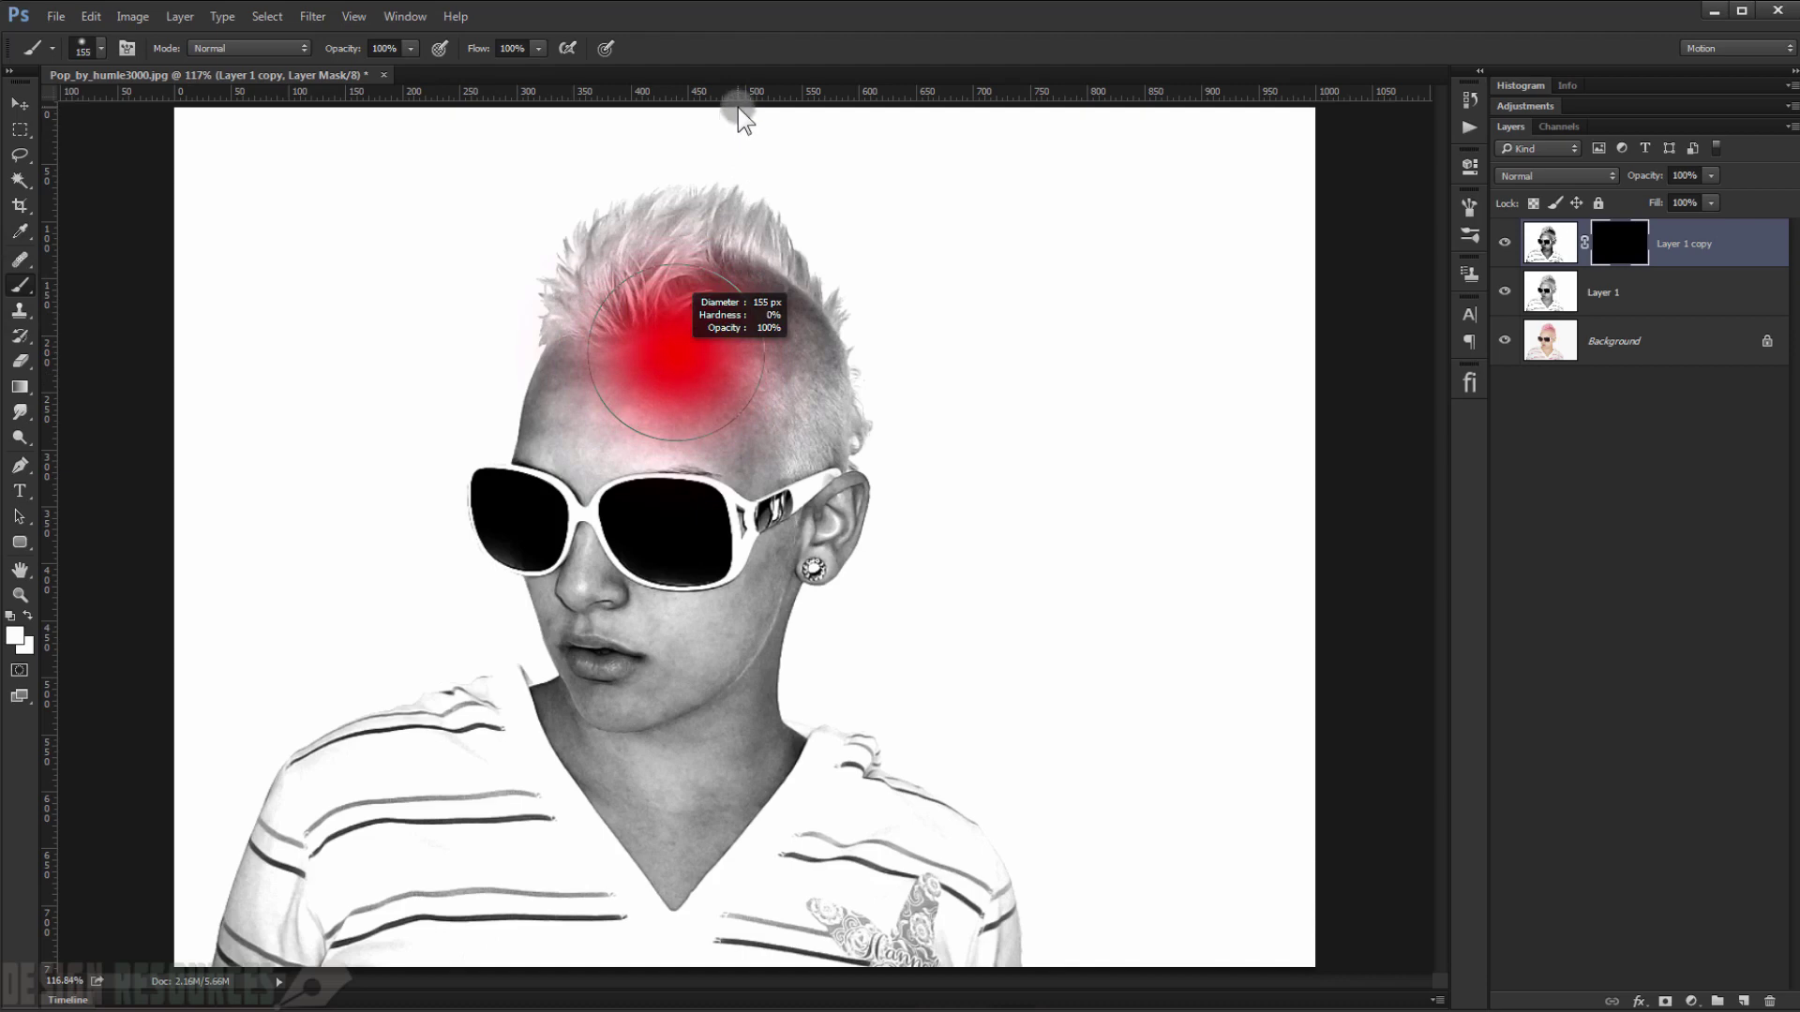
drag(739, 108, 762, 126)
right_click(706, 194)
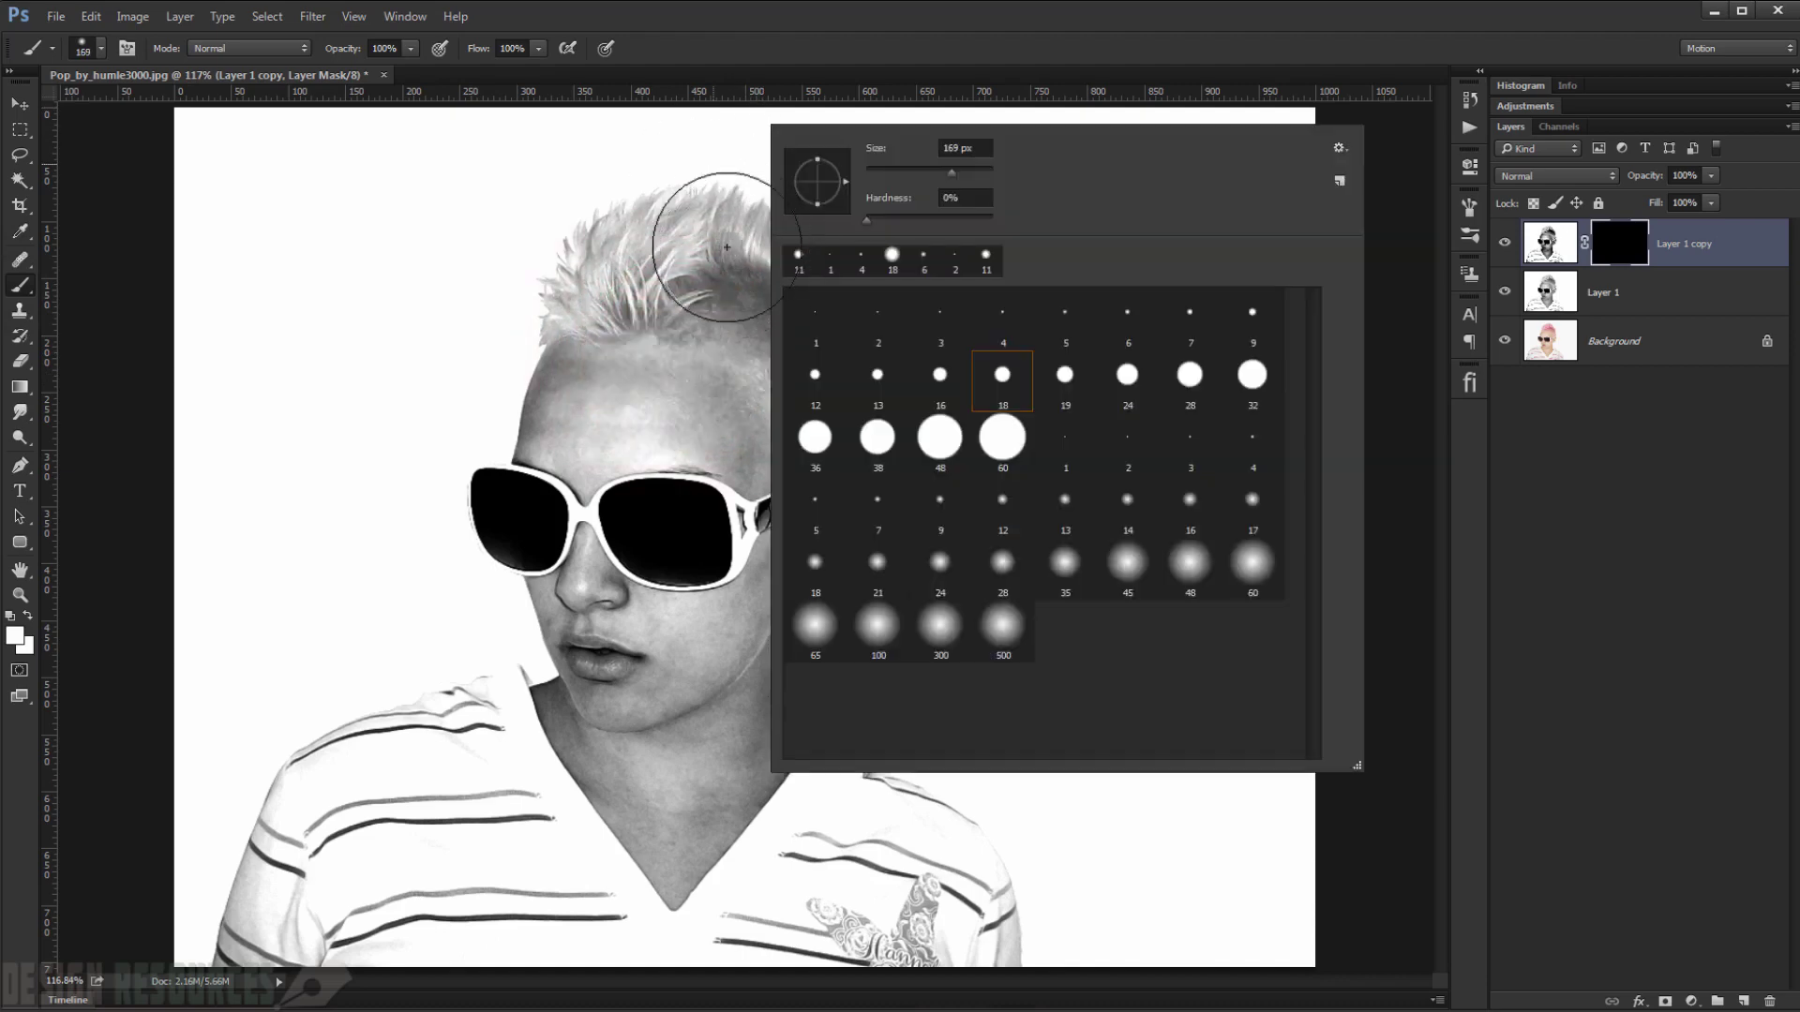
click(1041, 23)
- Paint white on the mask over the mohawk and shaved side of the head to reveal the high-contrast hair
scroll(813, 253, up, 2)
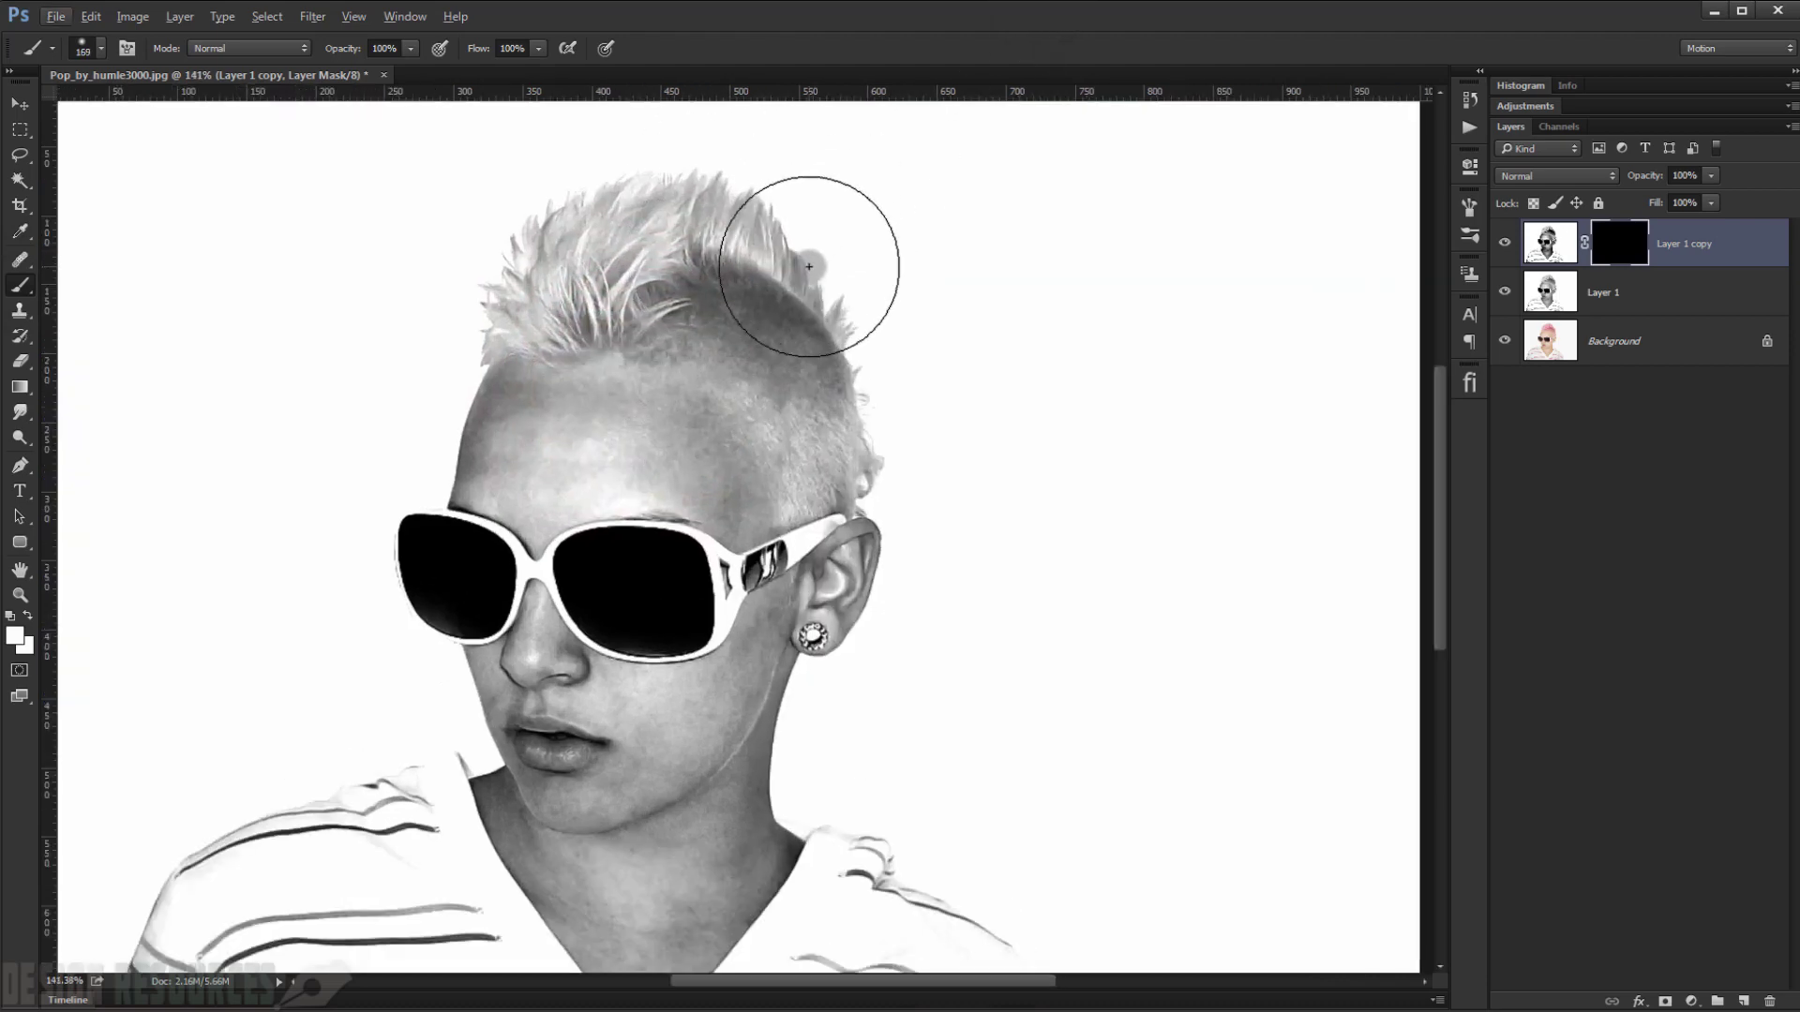
mouse_move(731, 240)
mouse_down()
mouse_move(560, 204)
mouse_move(494, 256)
mouse_move(765, 288)
mouse_move(823, 363)
mouse_move(800, 352)
mouse_move(833, 422)
mouse_move(843, 334)
mouse_move(861, 329)
mouse_move(825, 218)
mouse_move(630, 218)
mouse_move(503, 253)
mouse_move(641, 265)
mouse_move(487, 261)
mouse_move(658, 277)
mouse_move(810, 383)
mouse_move(731, 401)
mouse_up()
scroll(805, 385, up, 3)
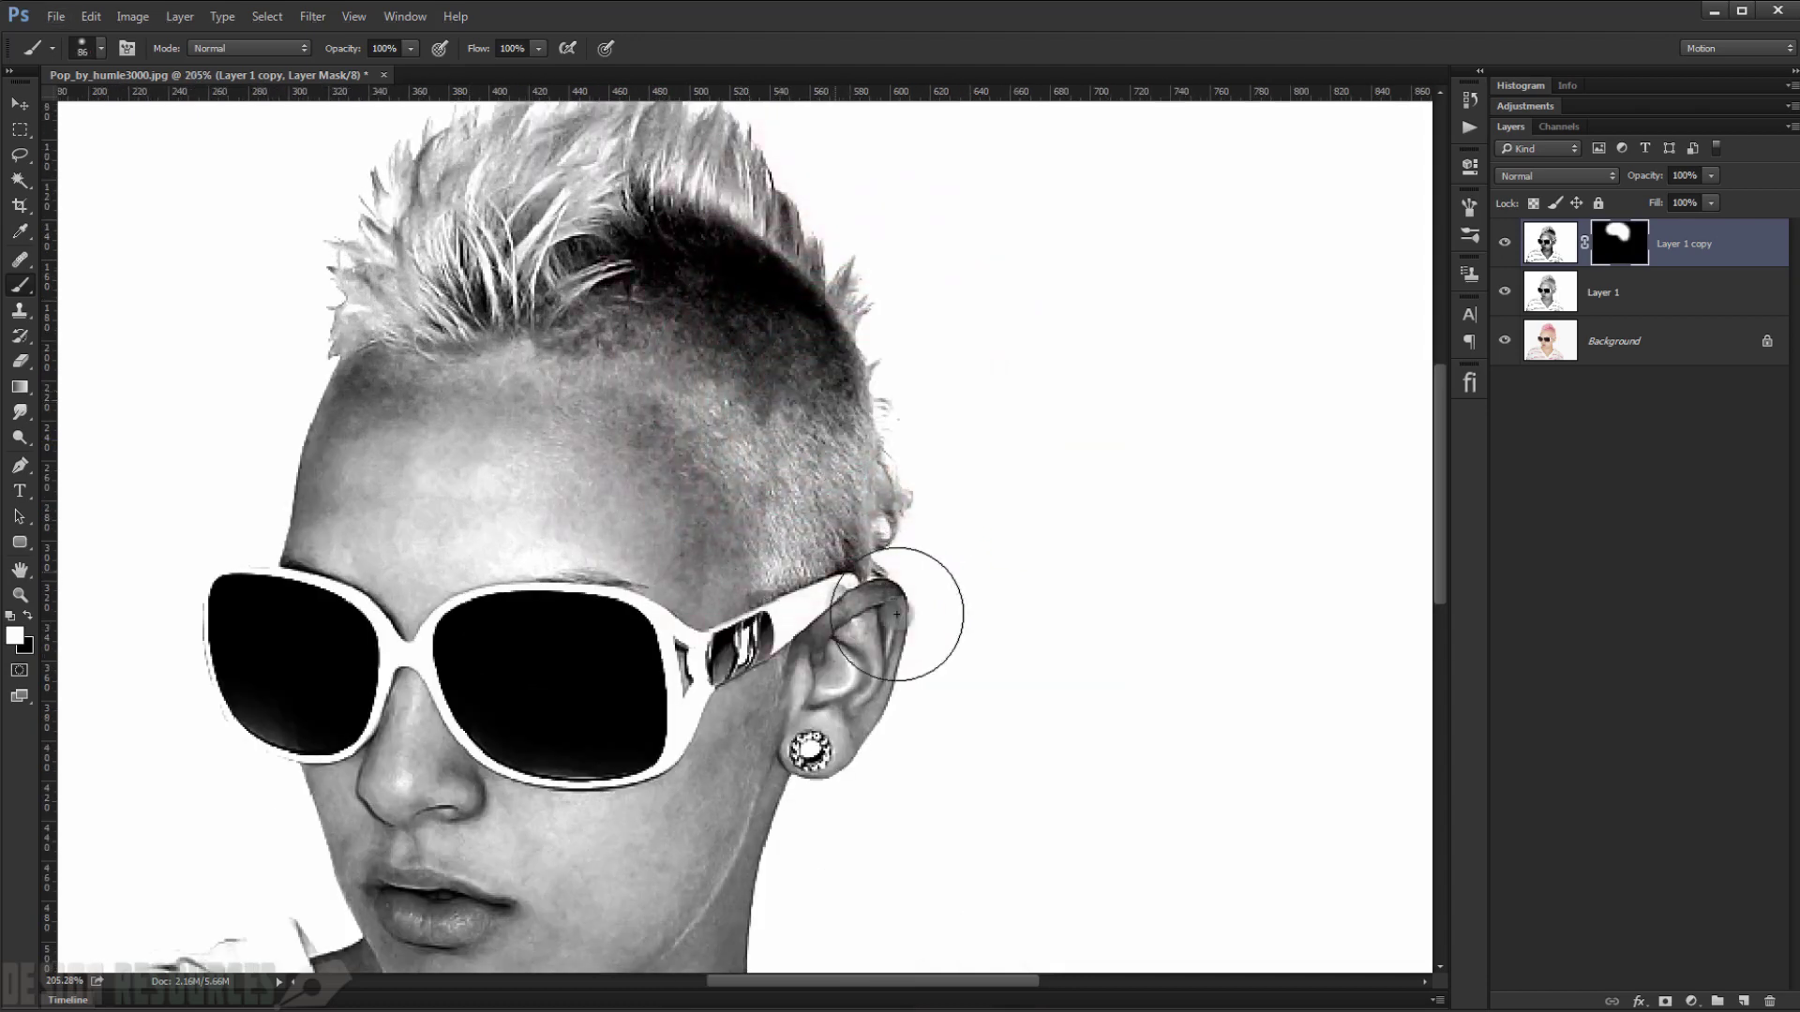
- Paint black on the mask over the ear to remove the contrast spill there, and switch the foreground back to white
key(x)
mouse_move(917, 665)
mouse_down()
mouse_move(863, 669)
mouse_move(898, 661)
mouse_move(778, 730)
mouse_move(924, 594)
mouse_up()
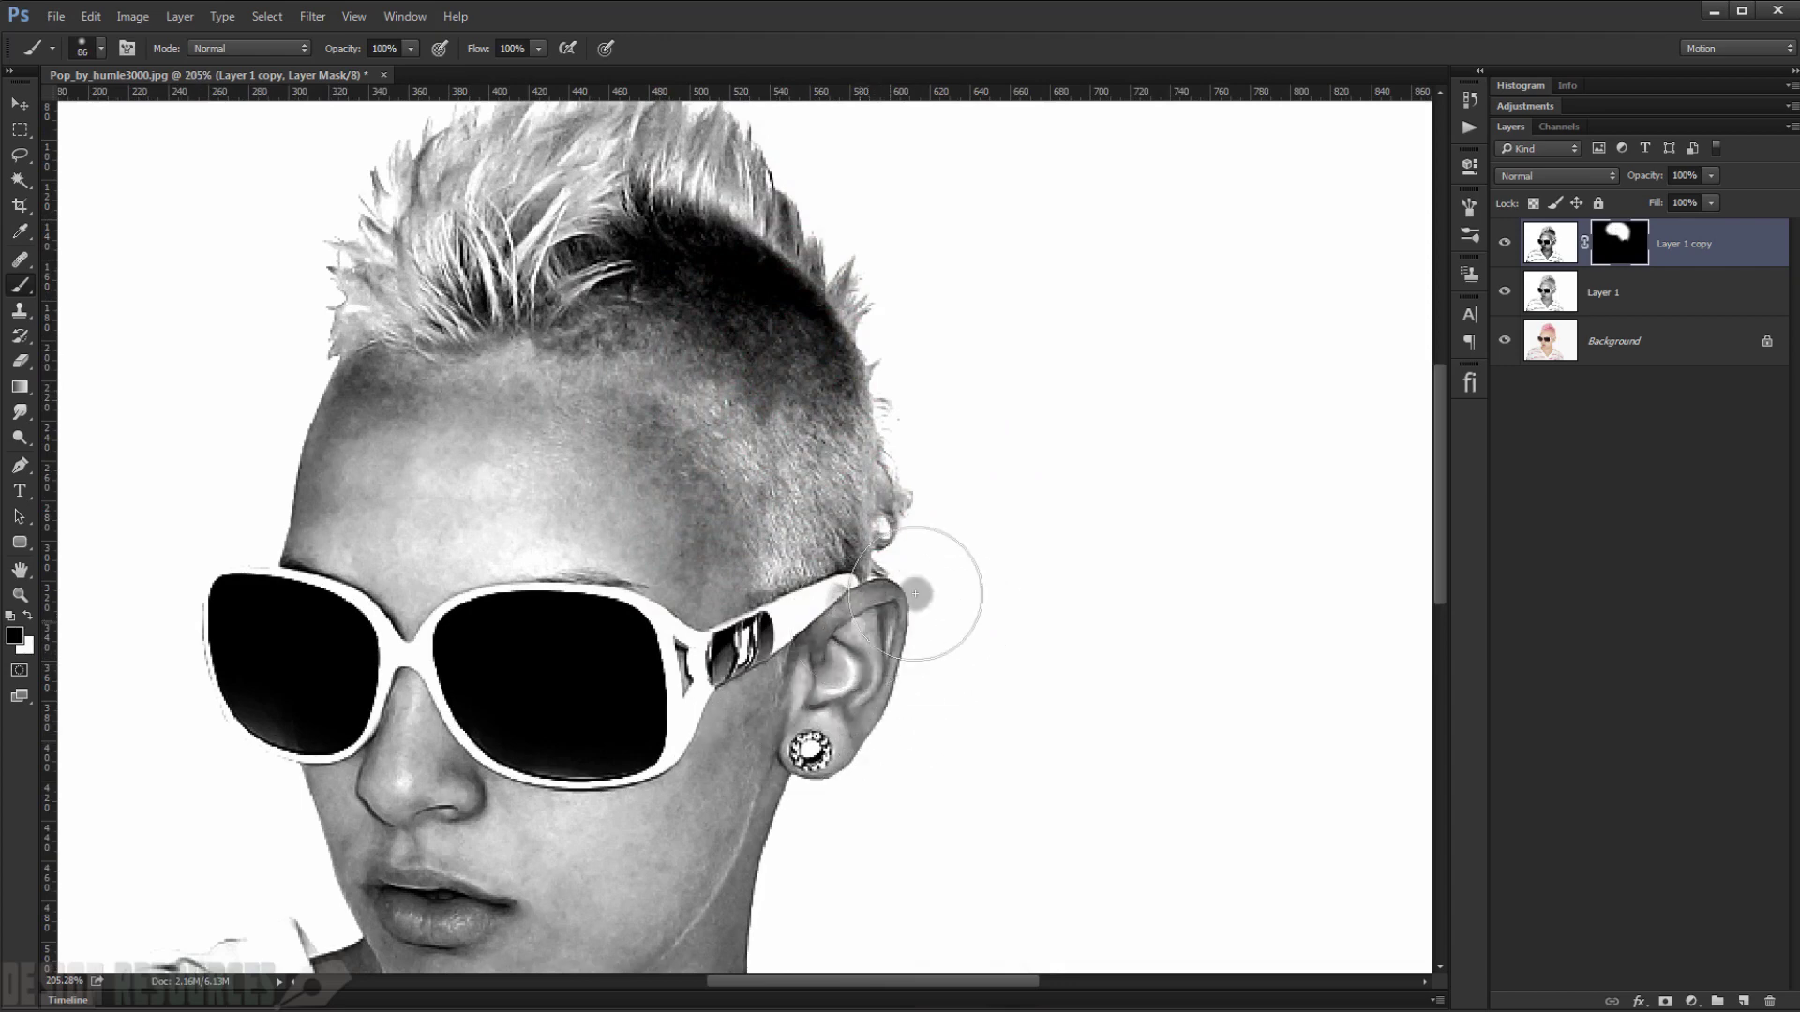
key(x)
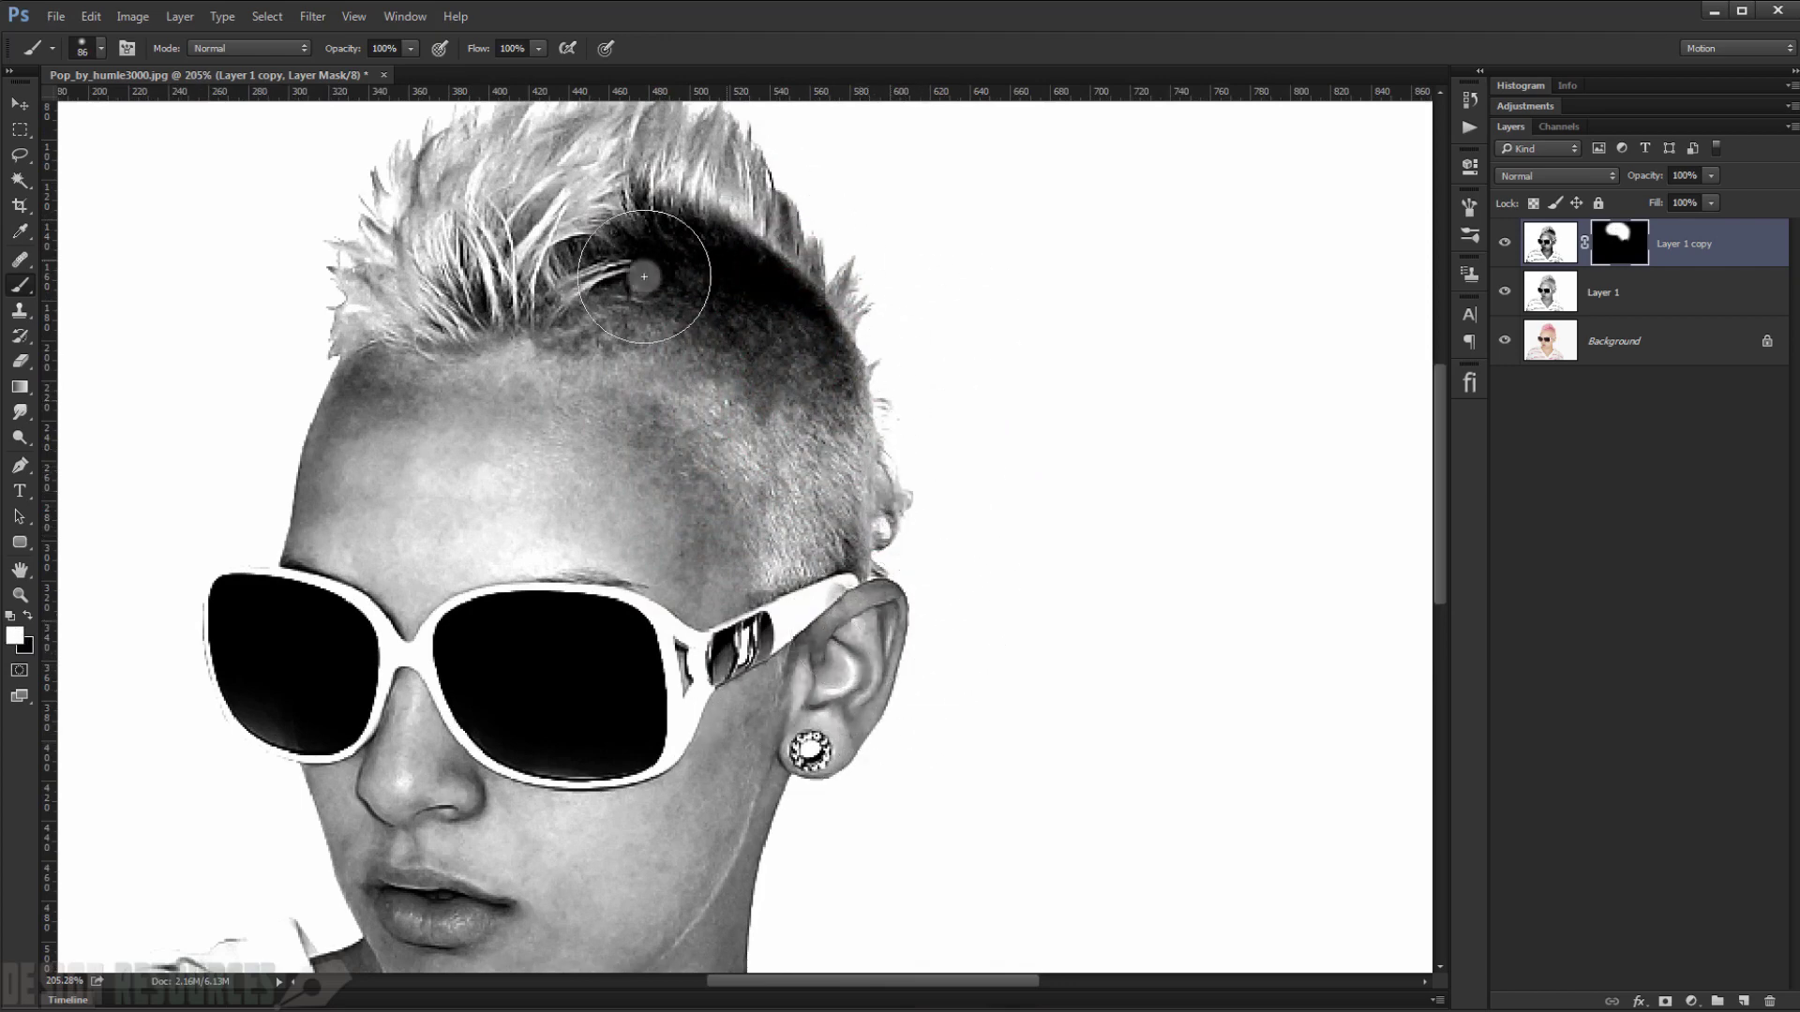
drag(585, 279, 781, 365)
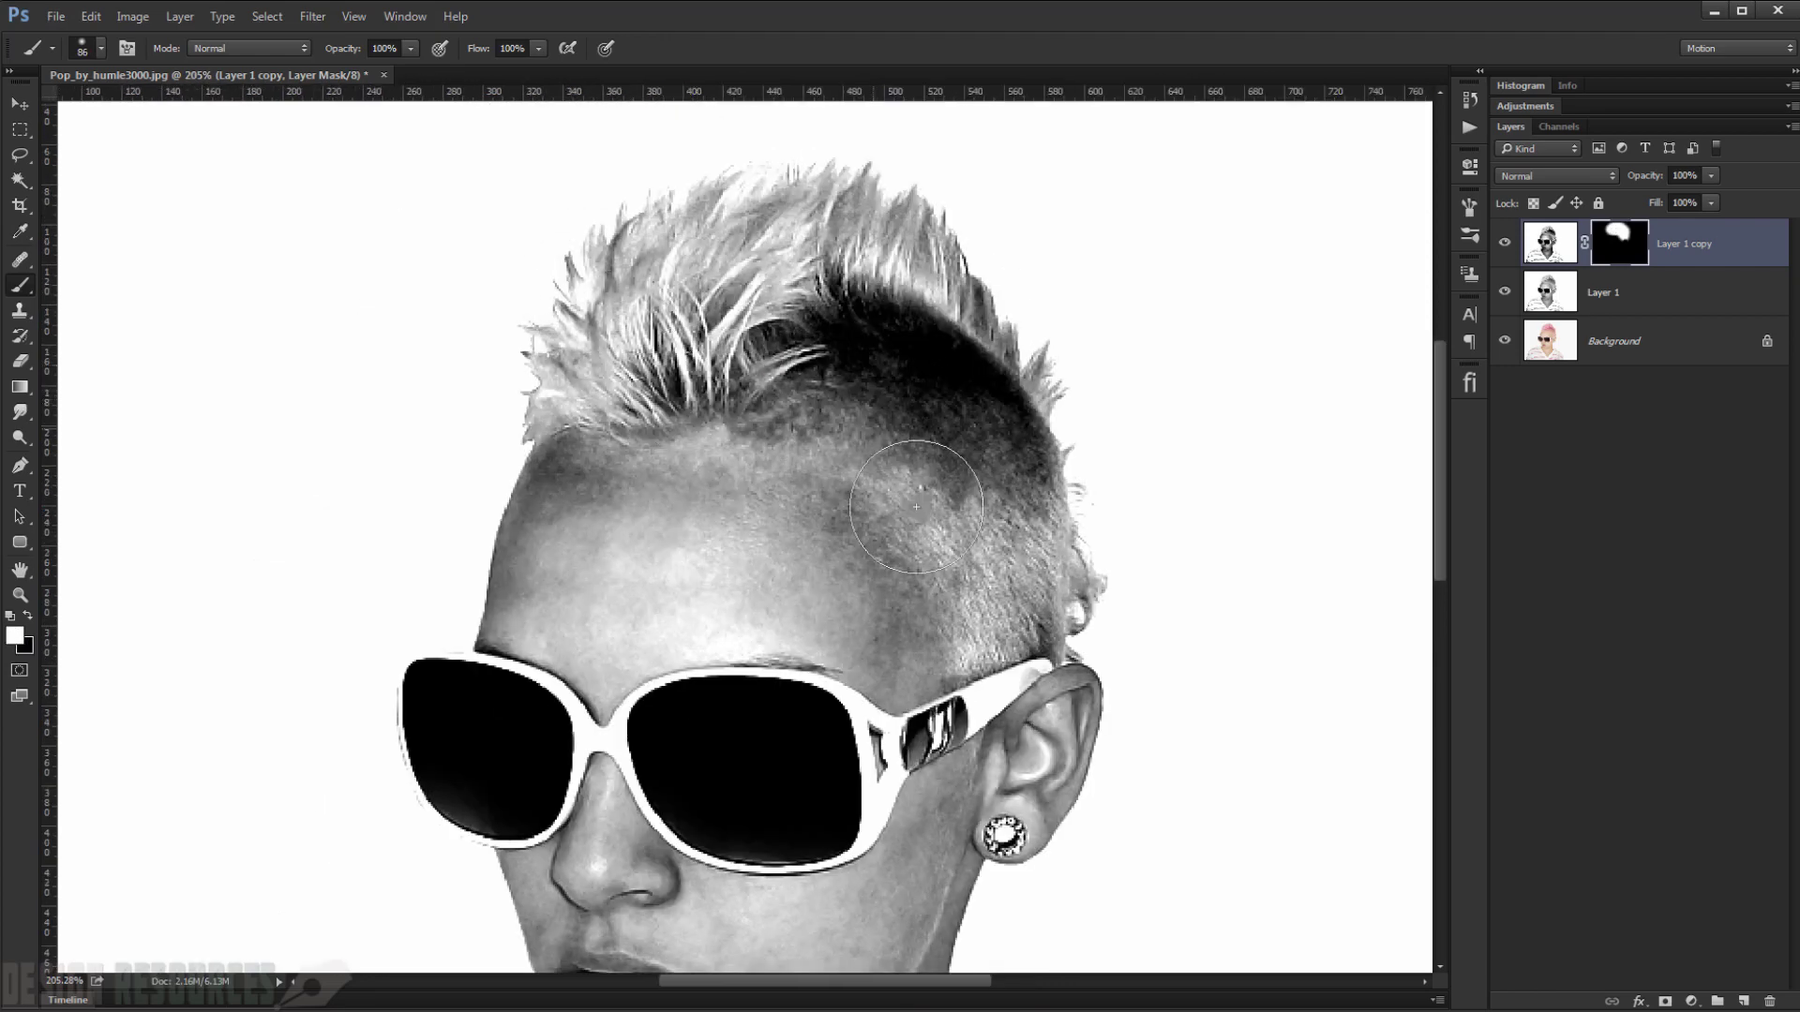
scroll(975, 515, down, 3)
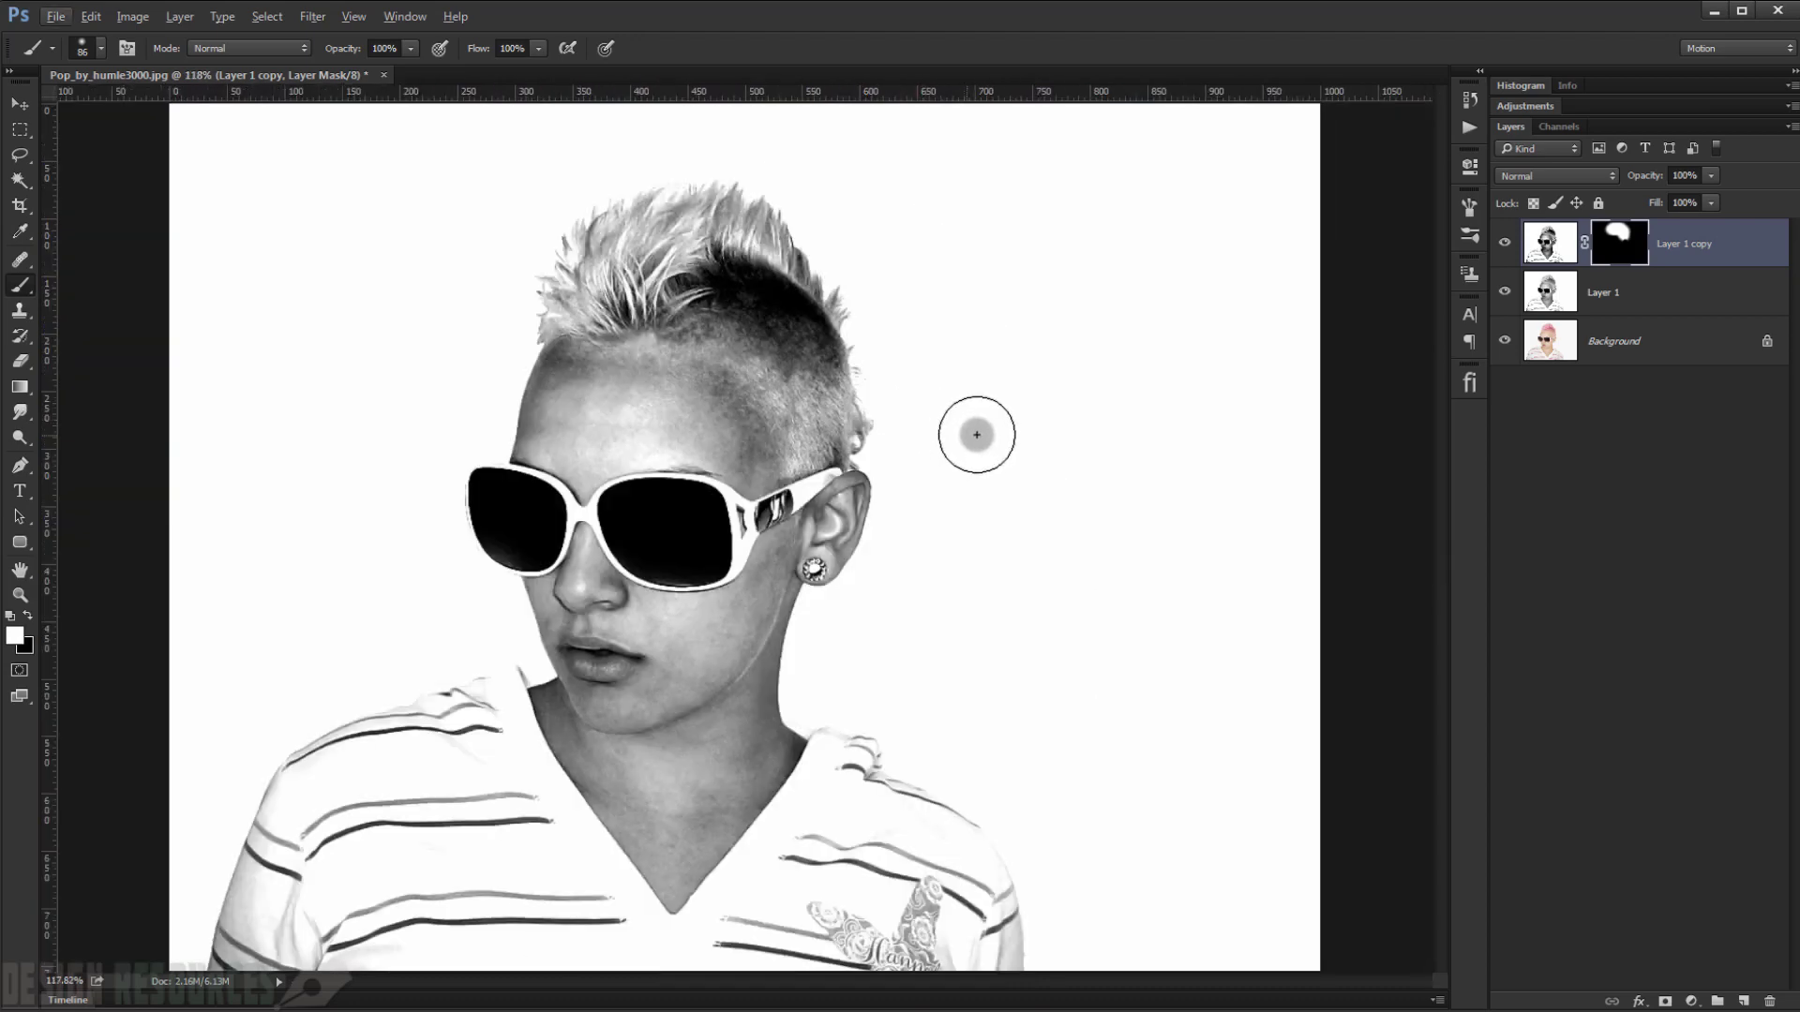
- Merge Layer 1 copy and Layer 1 into one layer and compare the result with the original photo
shift+click(1728, 291)
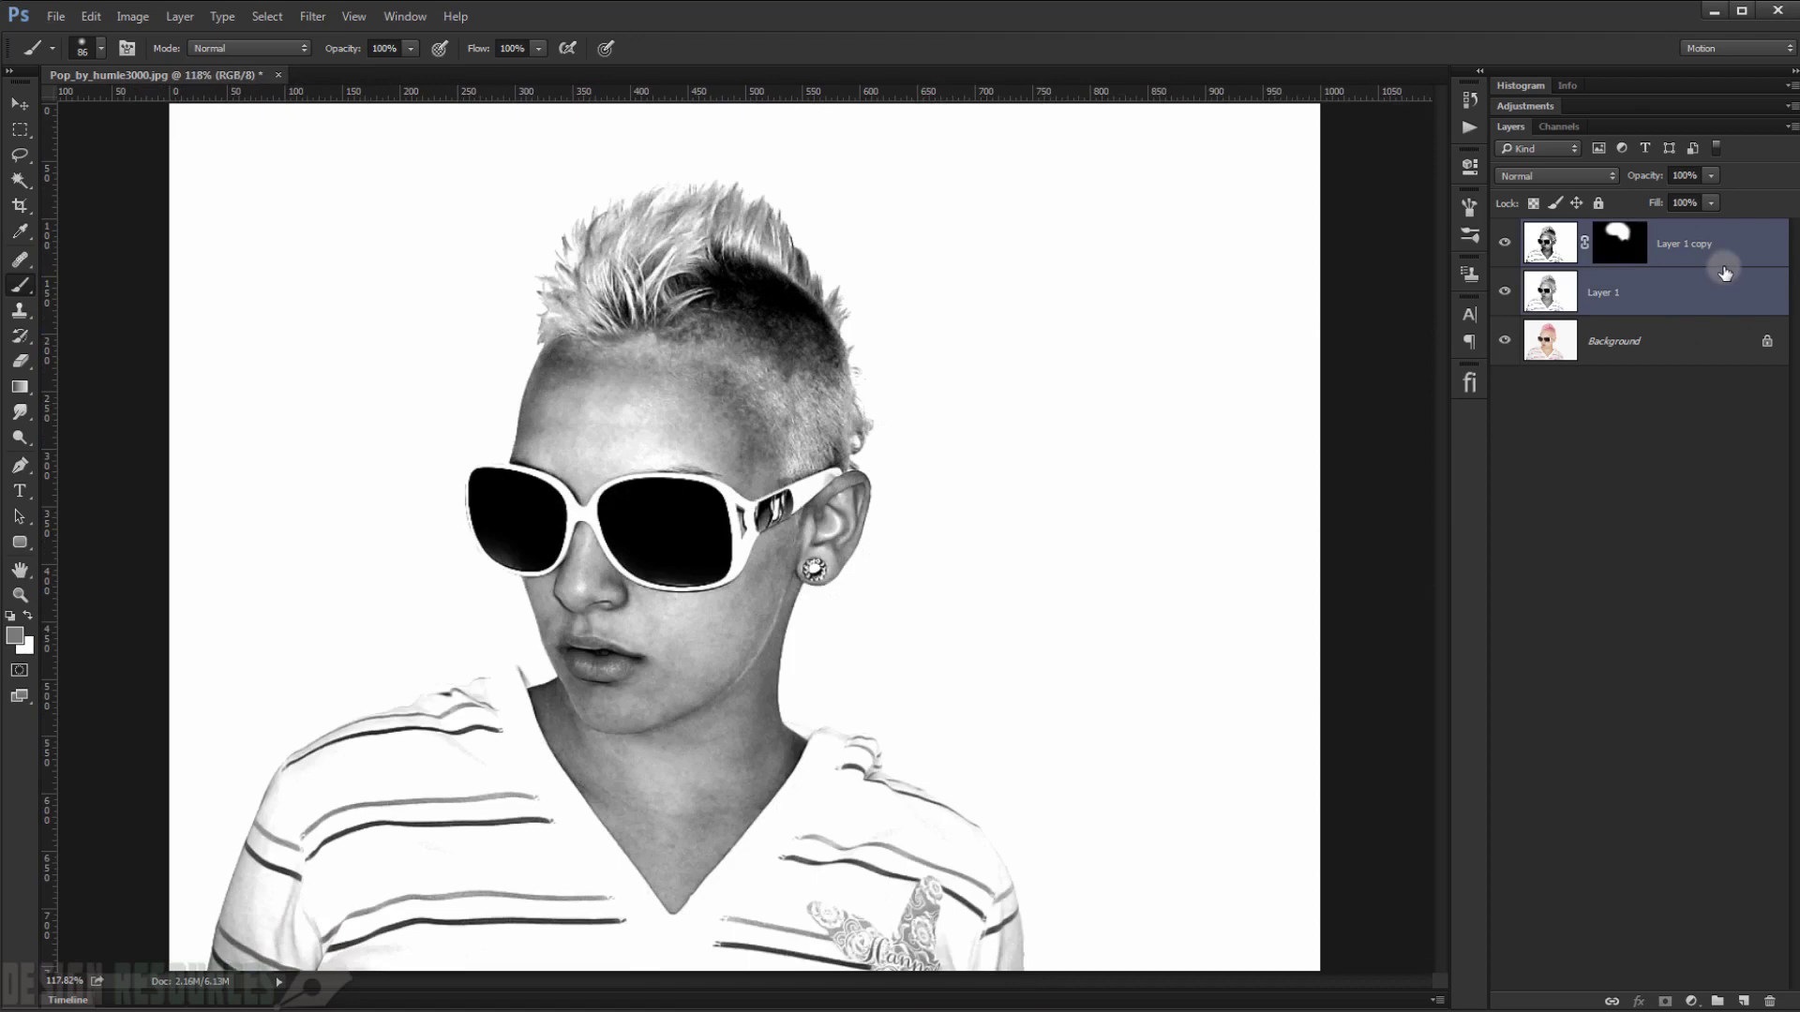
key(ctrl+e)
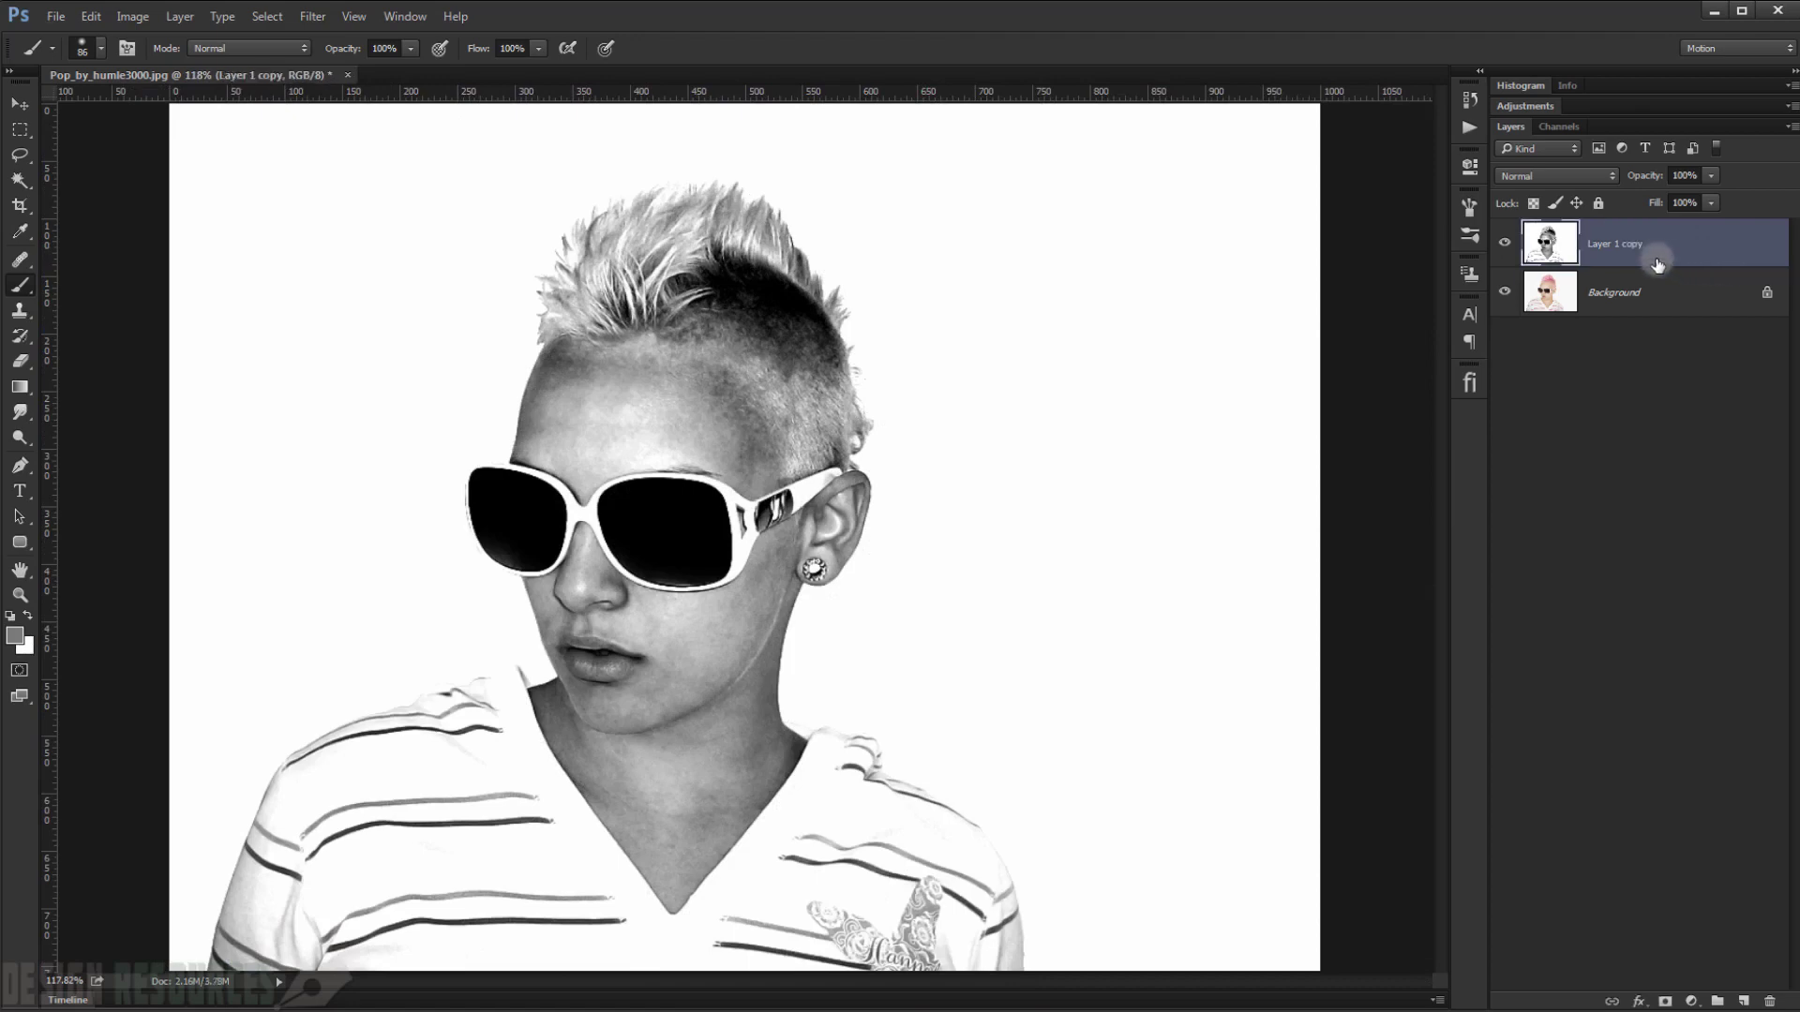
click(1505, 244)
click(1505, 244)
scroll(610, 466, up, 4)
drag(823, 604, 698, 569)
scroll(698, 569, down, 5)
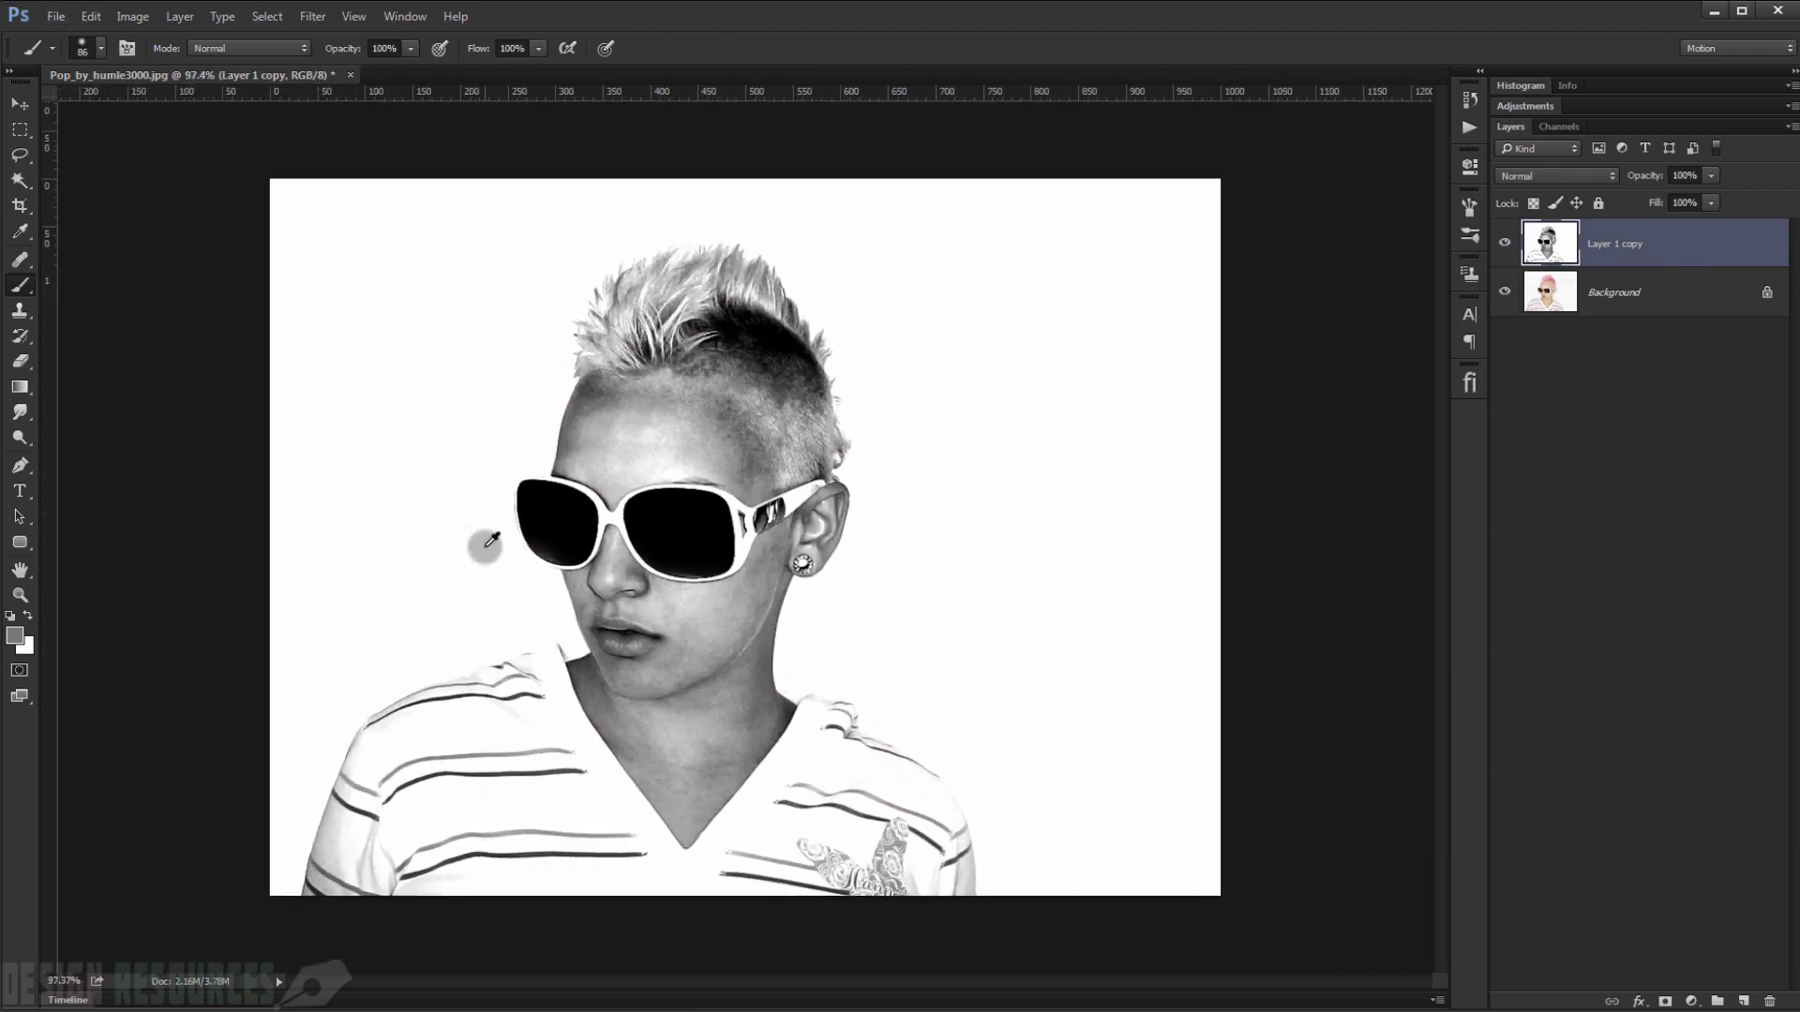
scroll(485, 546, up, 8)
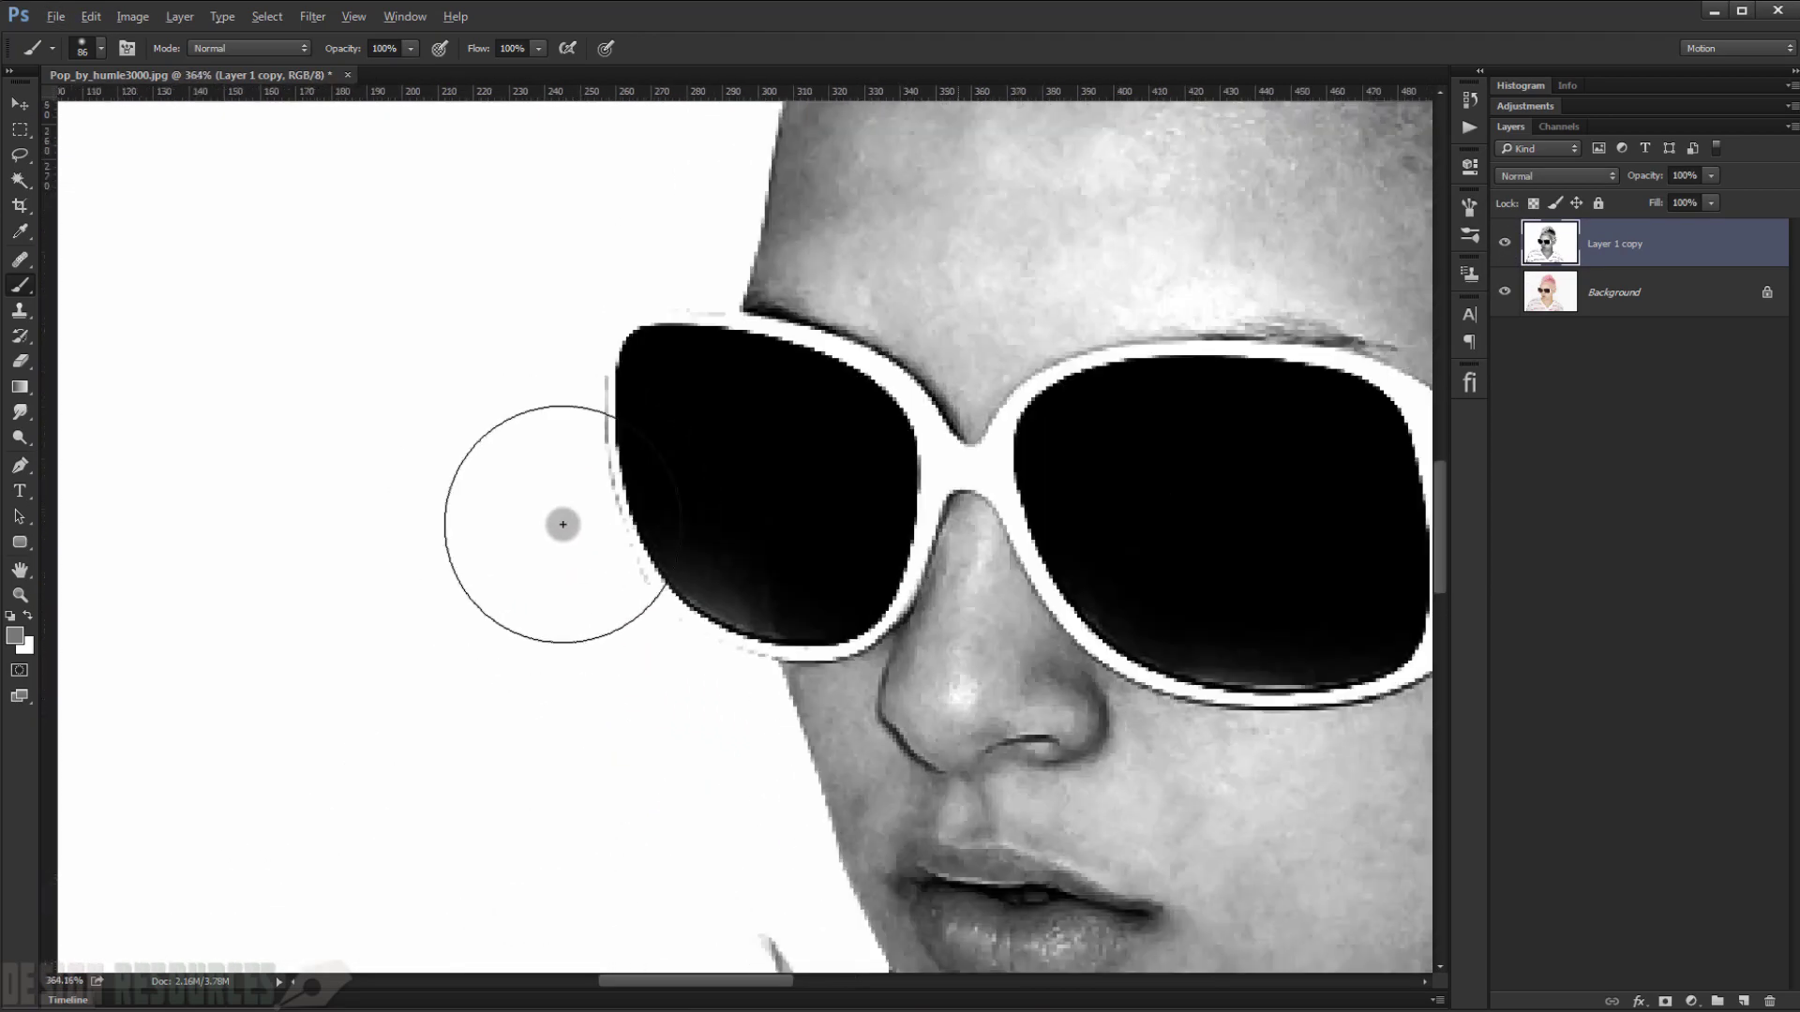
scroll(563, 524, down, 8)
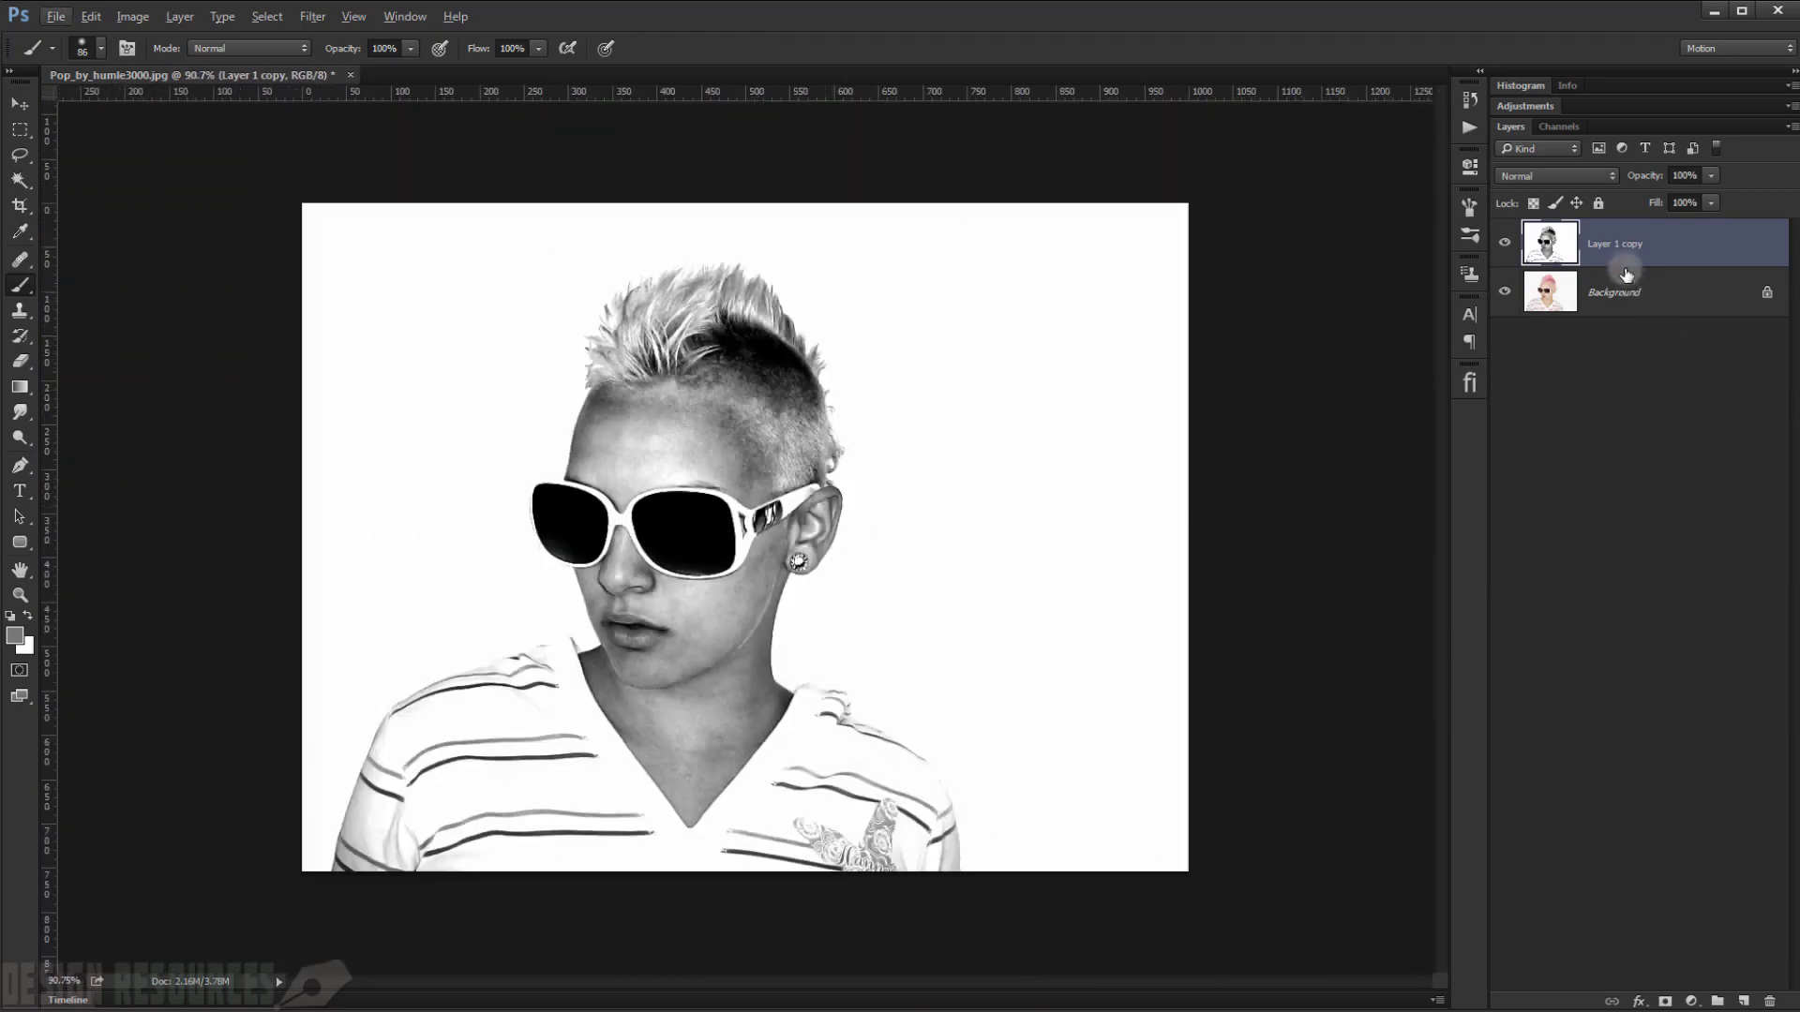
- Add a new empty layer above the merged portrait and set its blend mode to Multiply
click(1744, 1001)
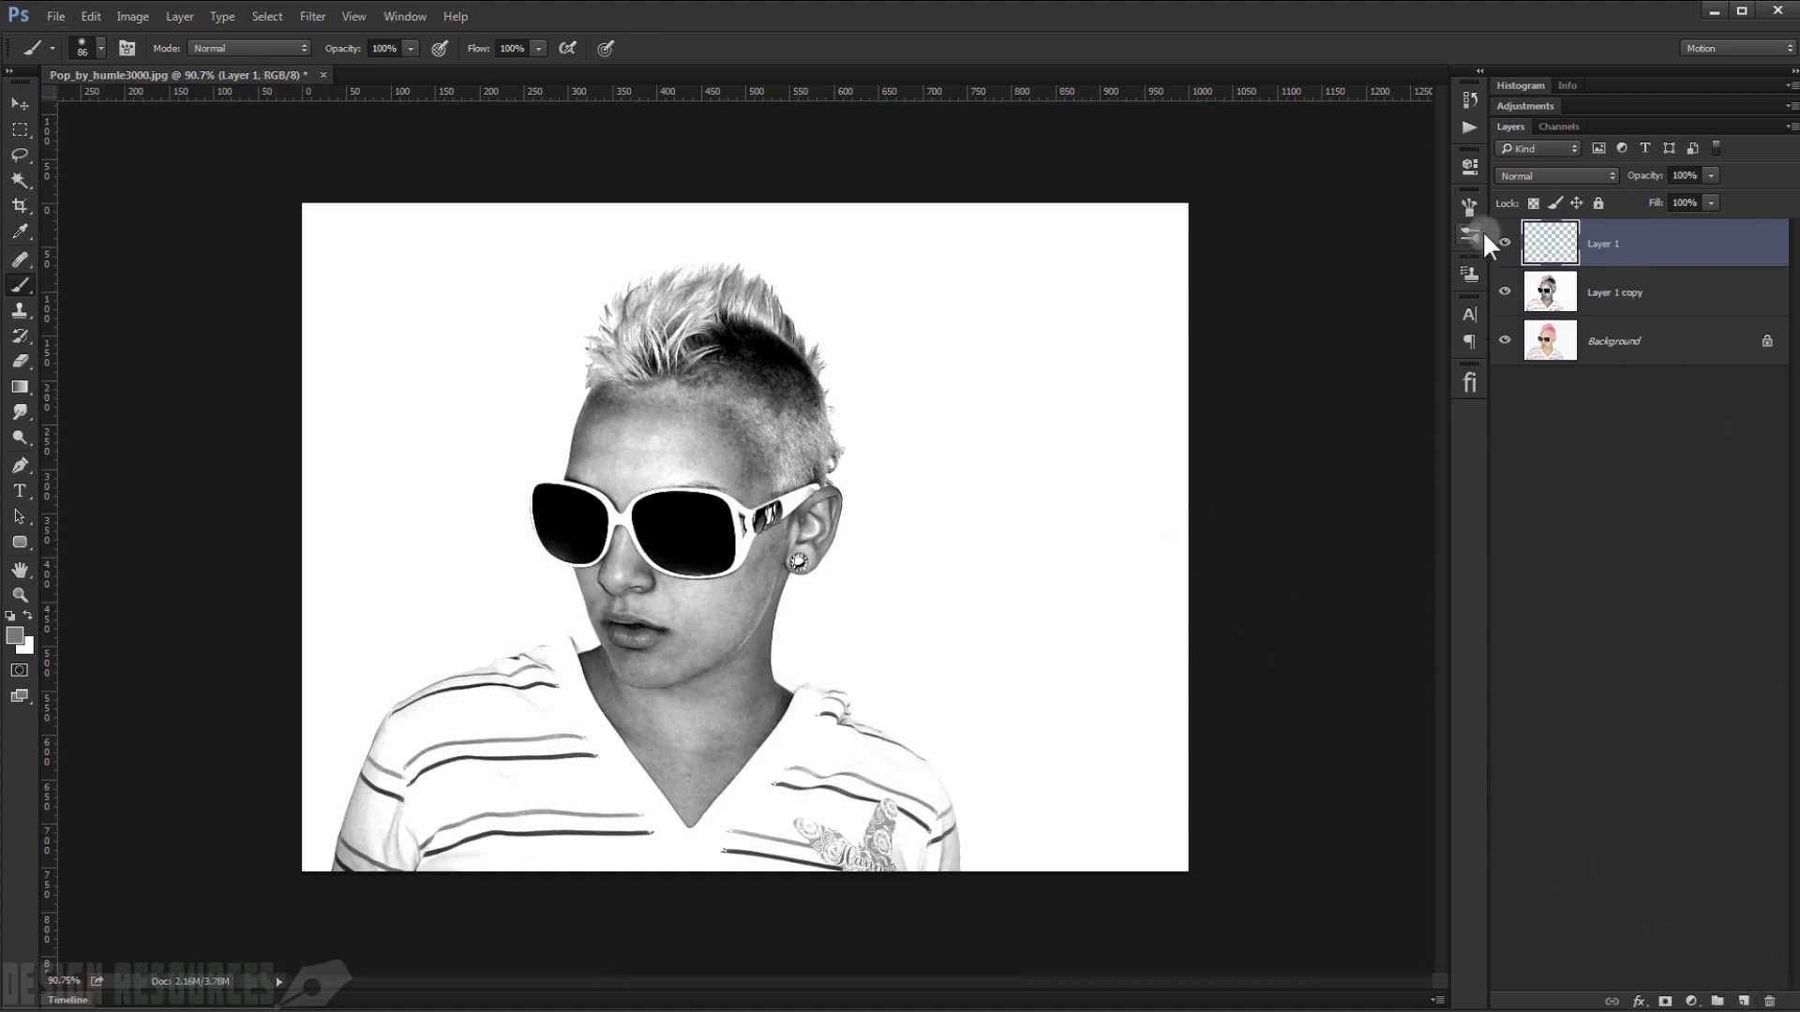
click(1524, 176)
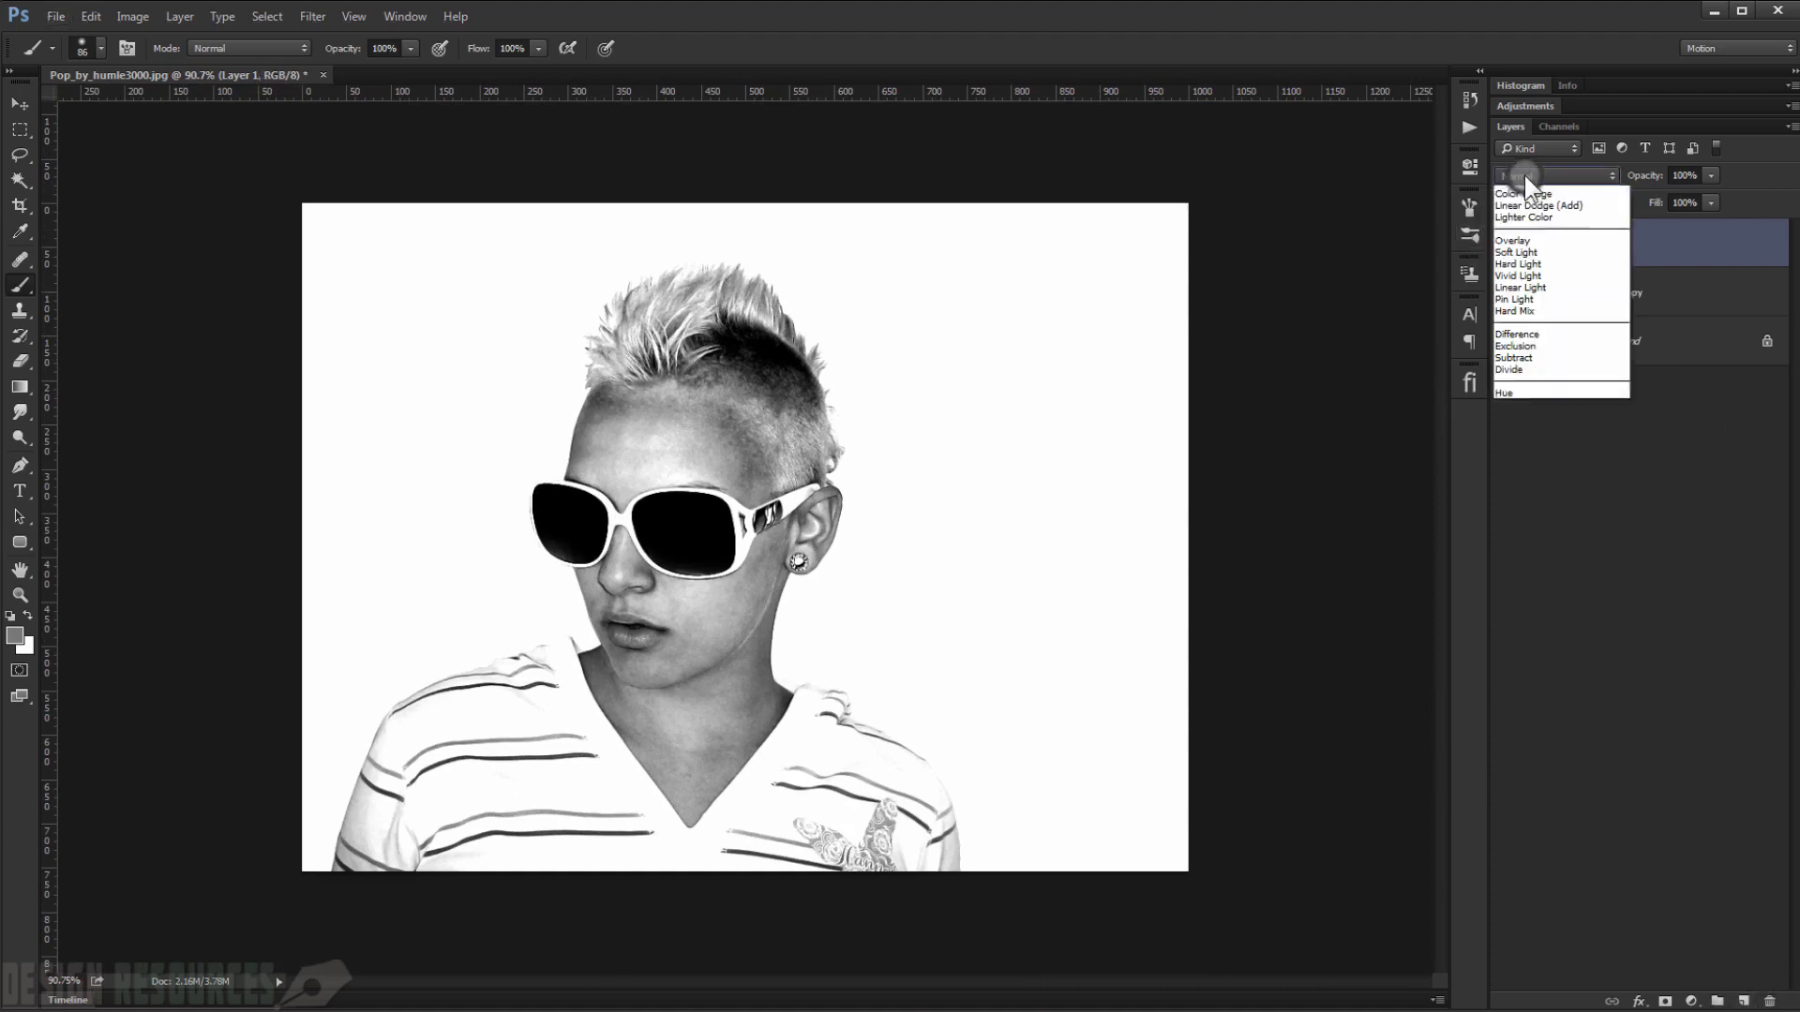
click(1528, 234)
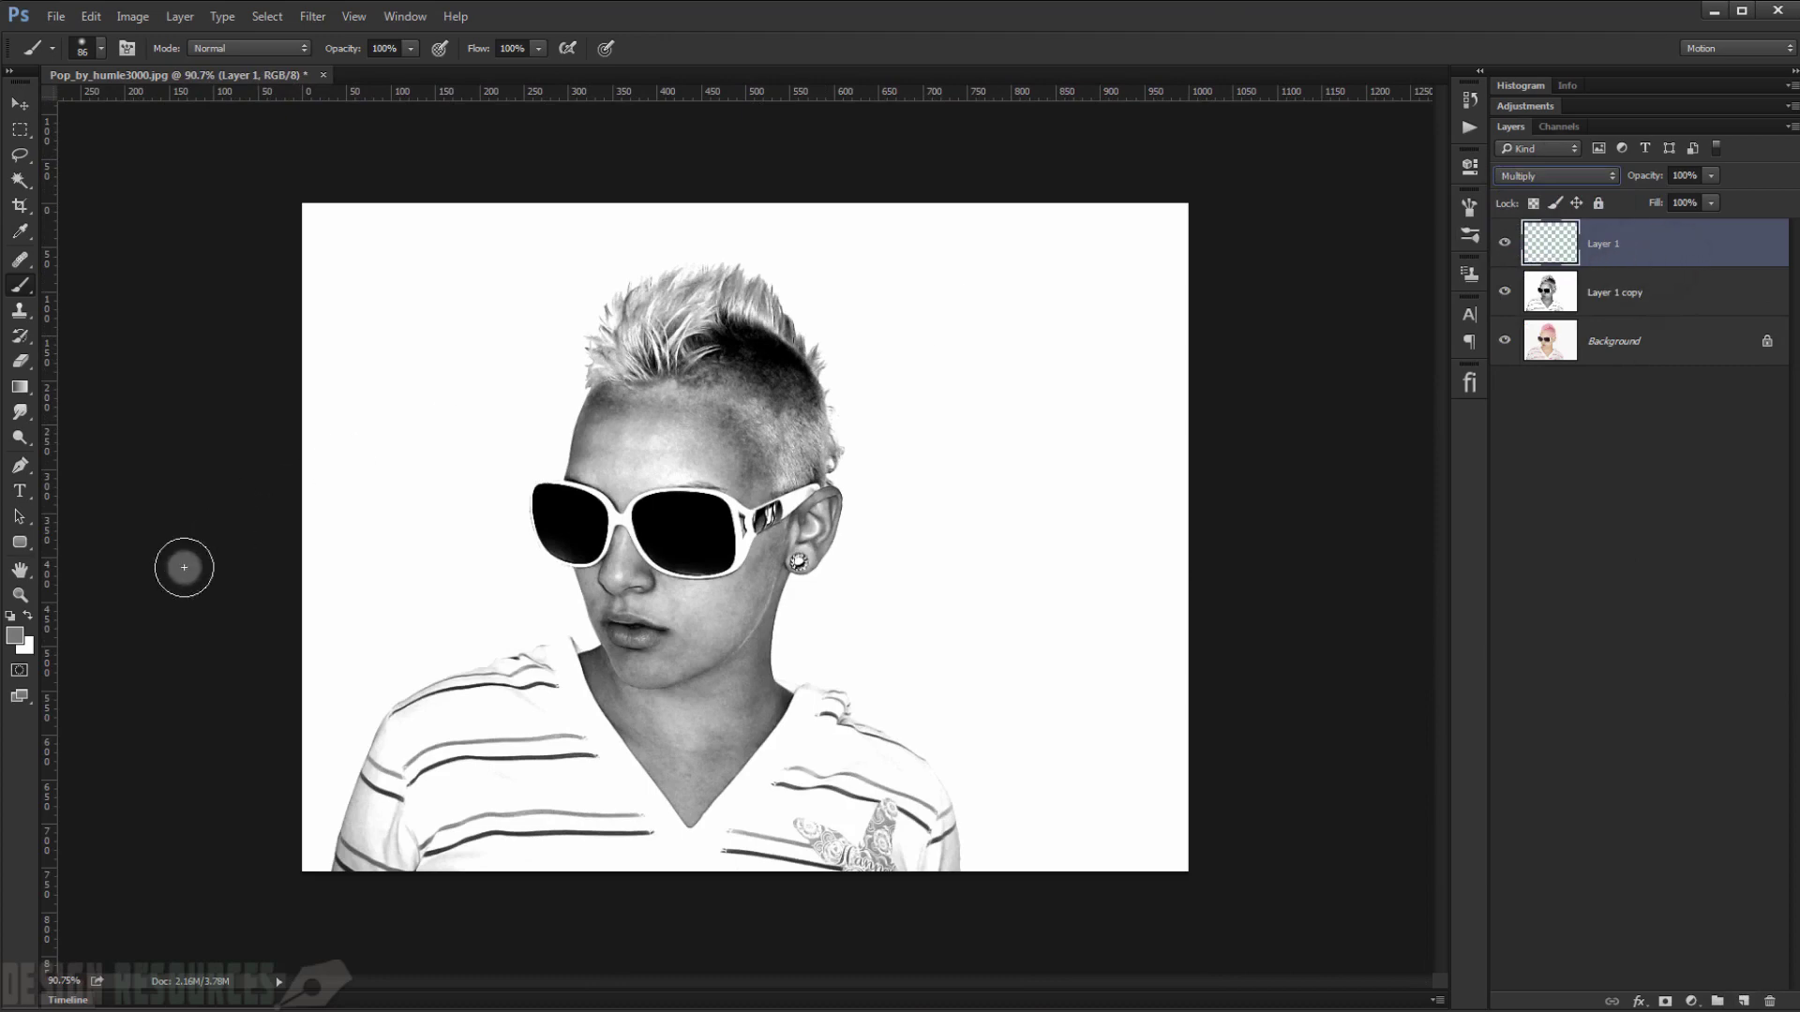
- Set the foreground colour to grey 808080 and activate the Brush tool
click(15, 636)
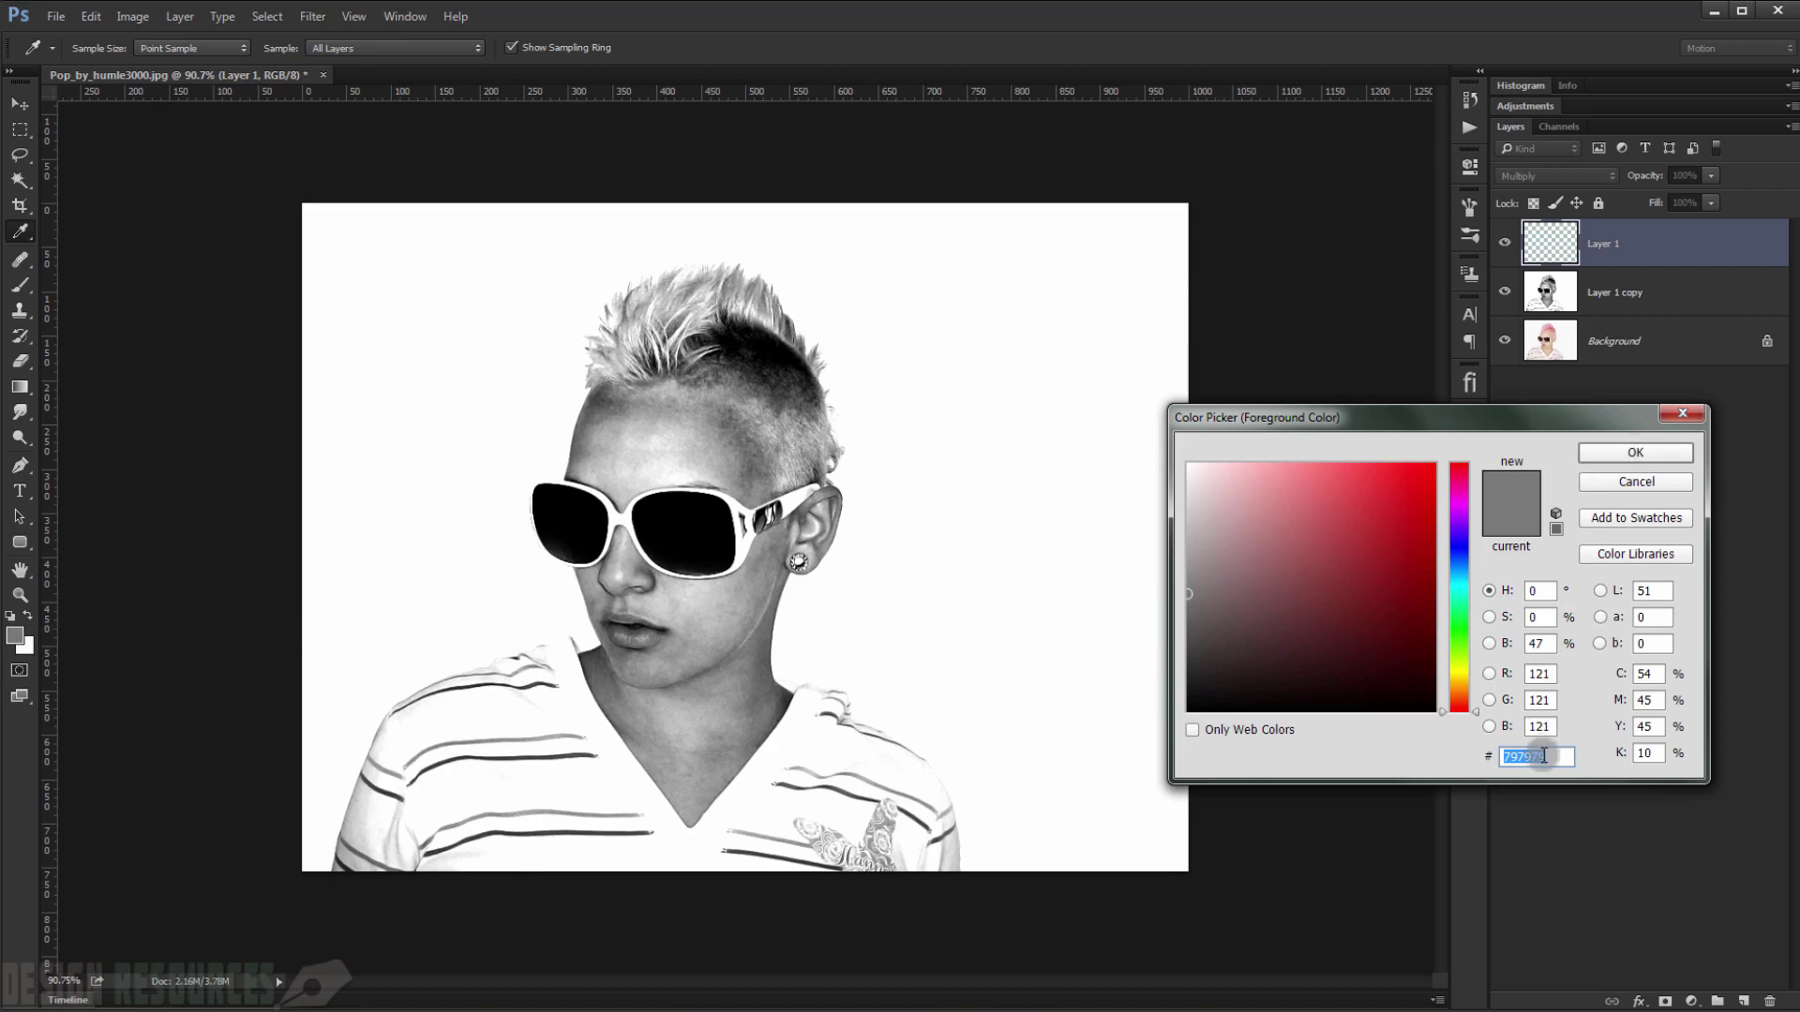
text(808080)
key(Return)
key(b)
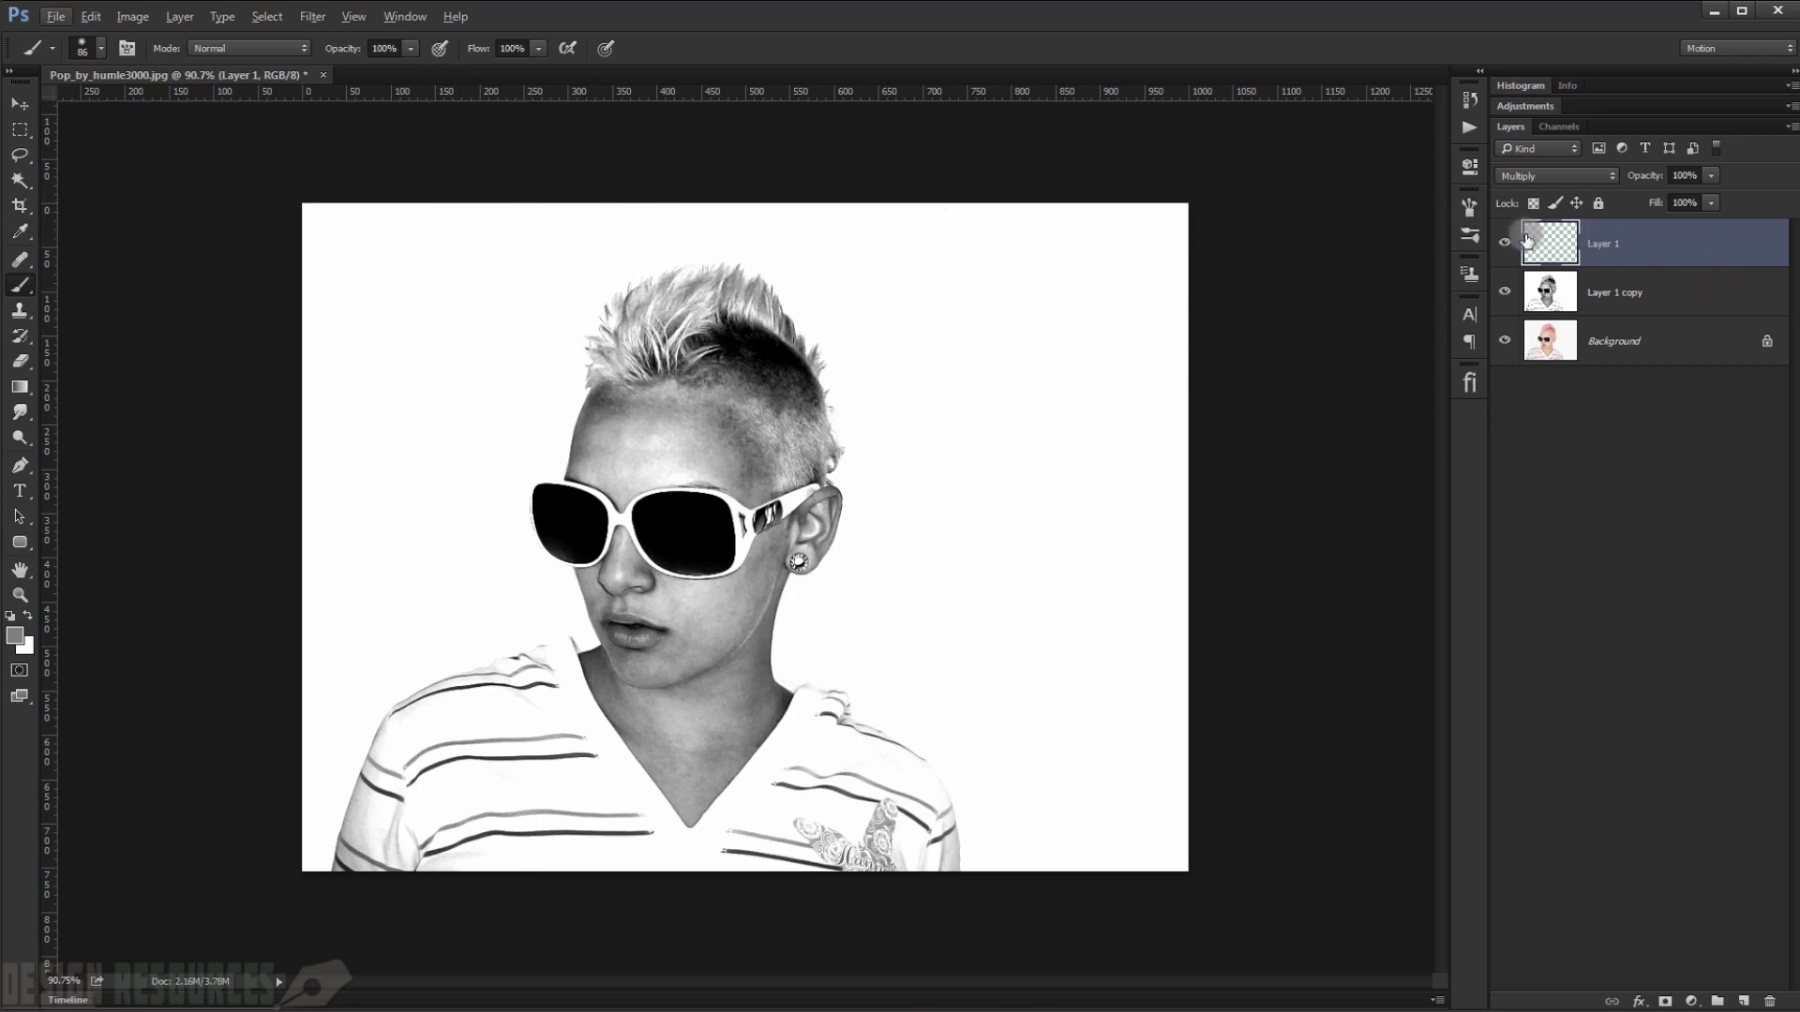
- Crop the image to a 1:1 square framing the head and shoulders, trimming the empty background at the sides
right_click(410, 293)
click(578, 105)
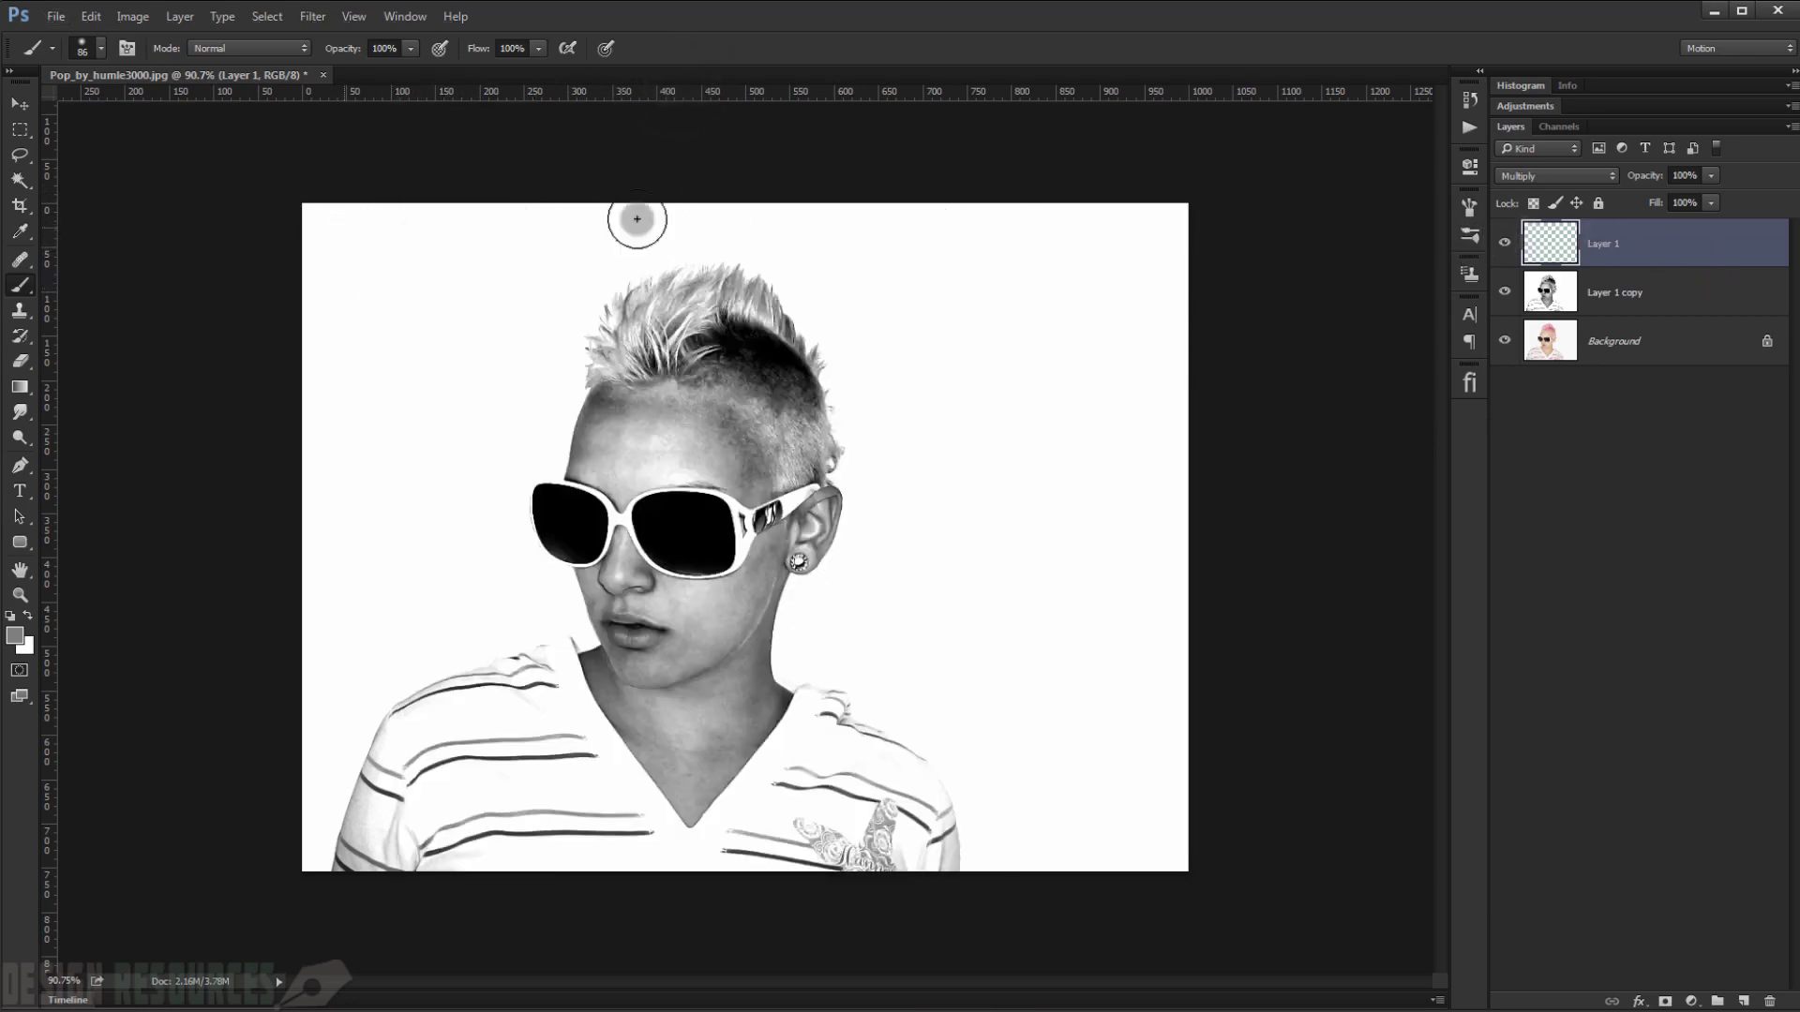
click(18, 204)
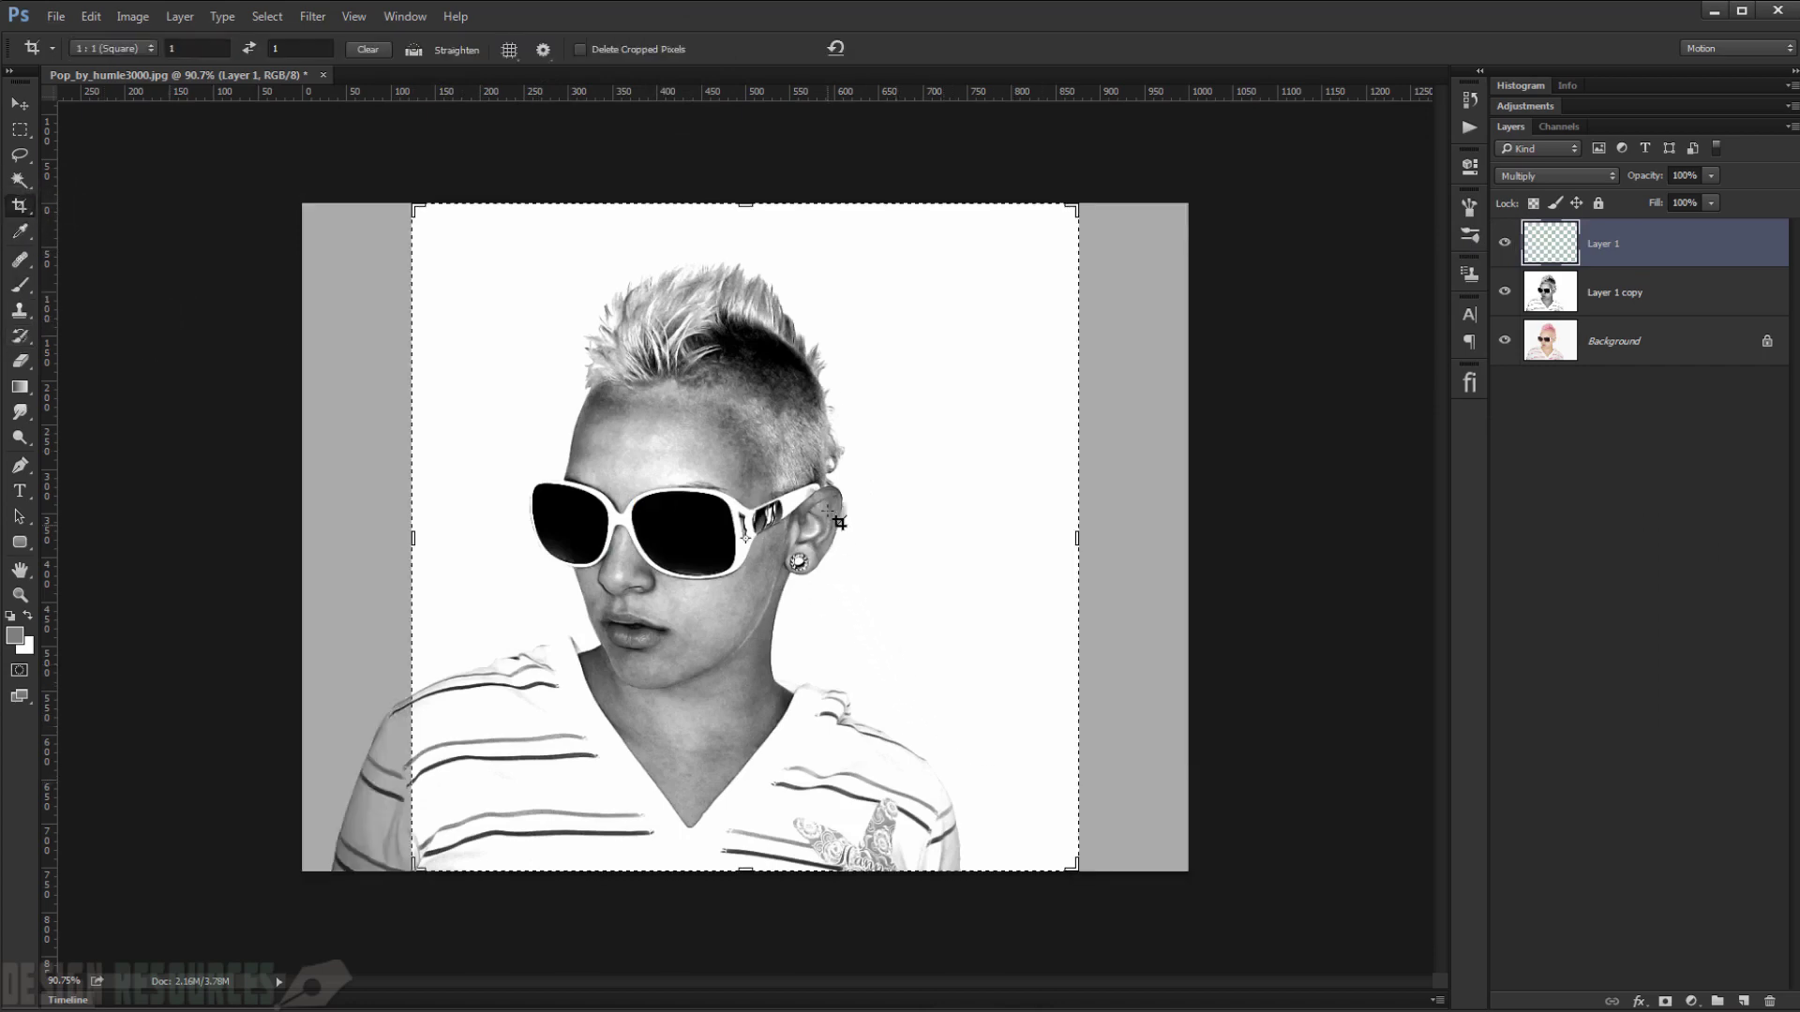
drag(1076, 867, 1038, 828)
drag(949, 656, 1040, 666)
key(Return)
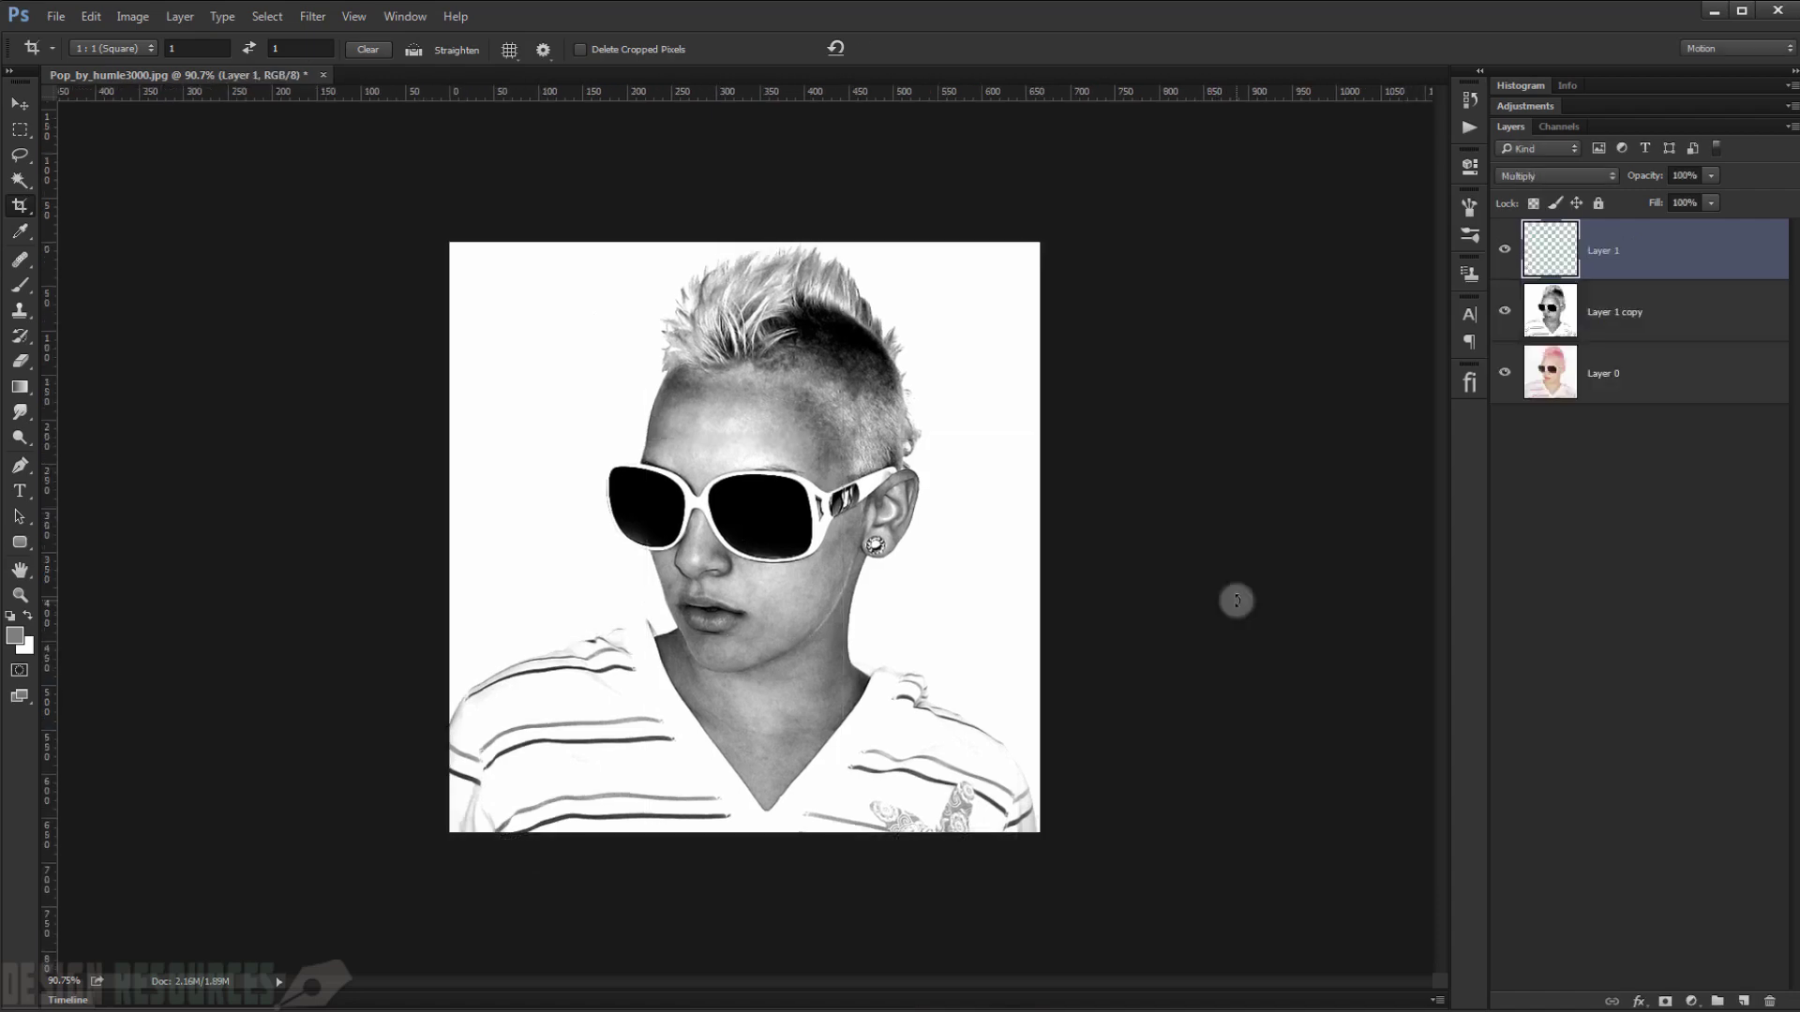
- Set up the Brush tool with a diameter of 97 px and 100% hardness for painting on Layer 1
click(35, 281)
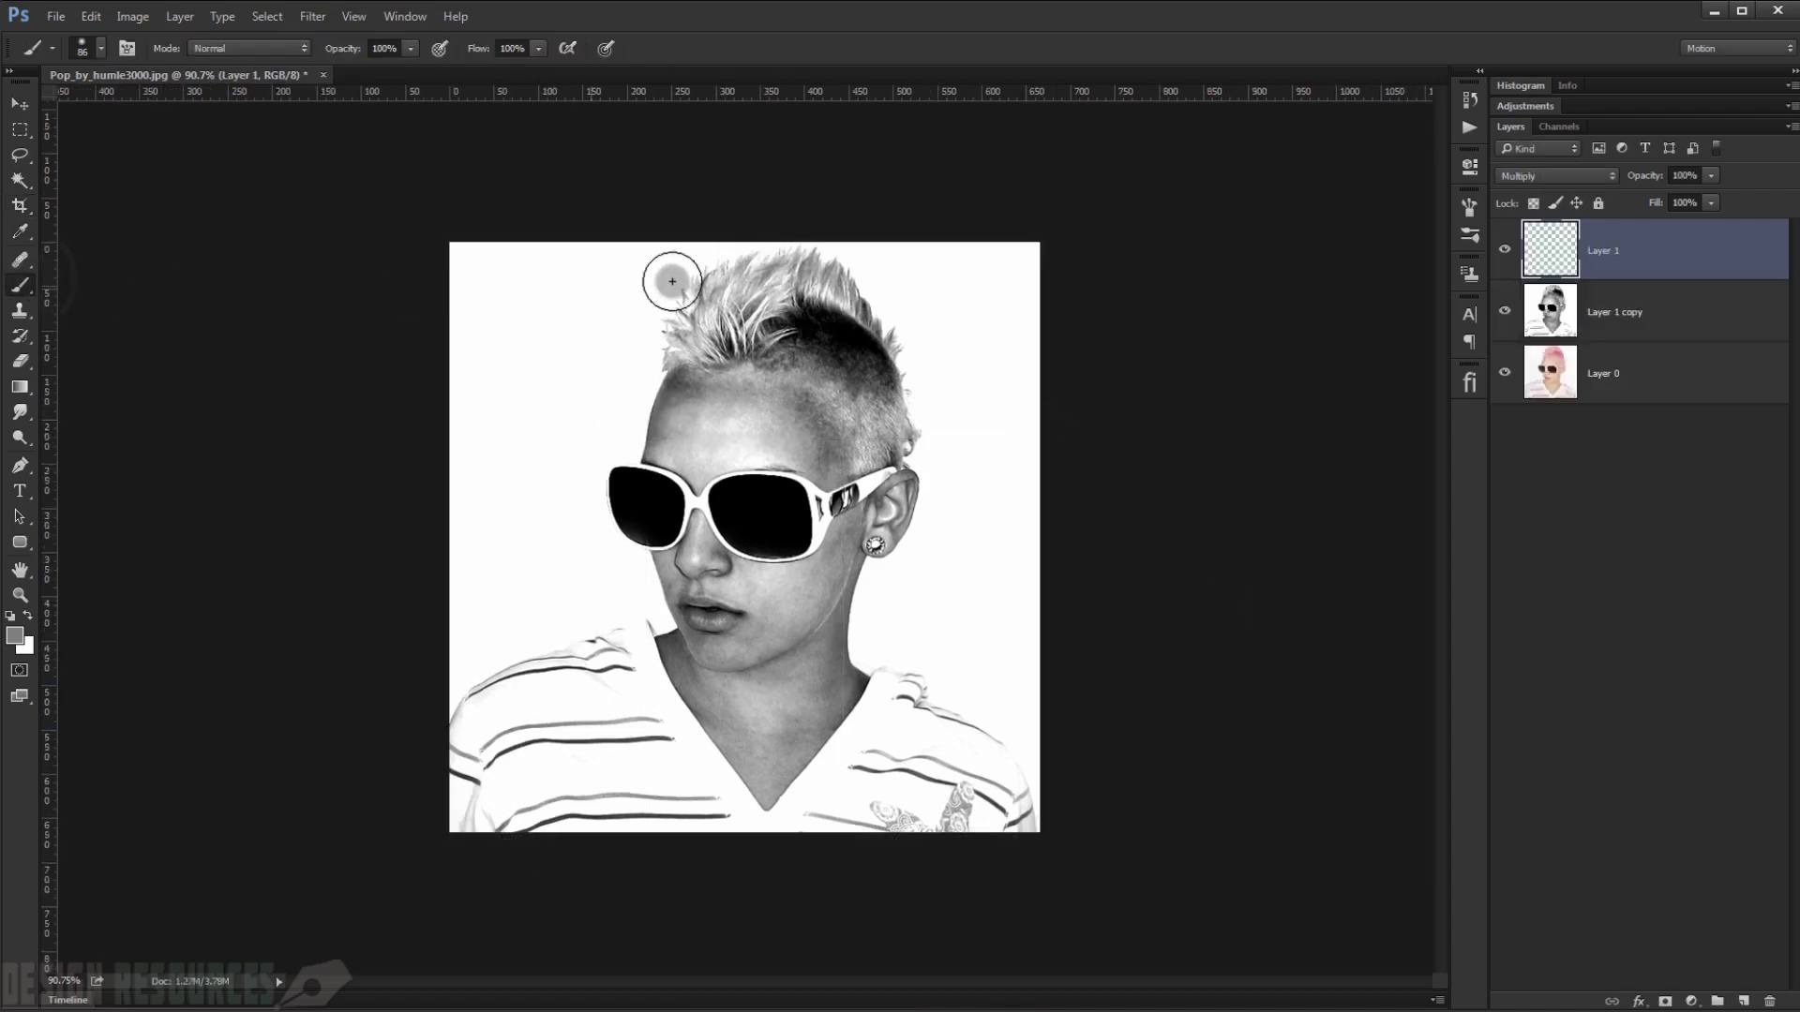
key(ctrl+plus)
scroll(478, 322, up, 1)
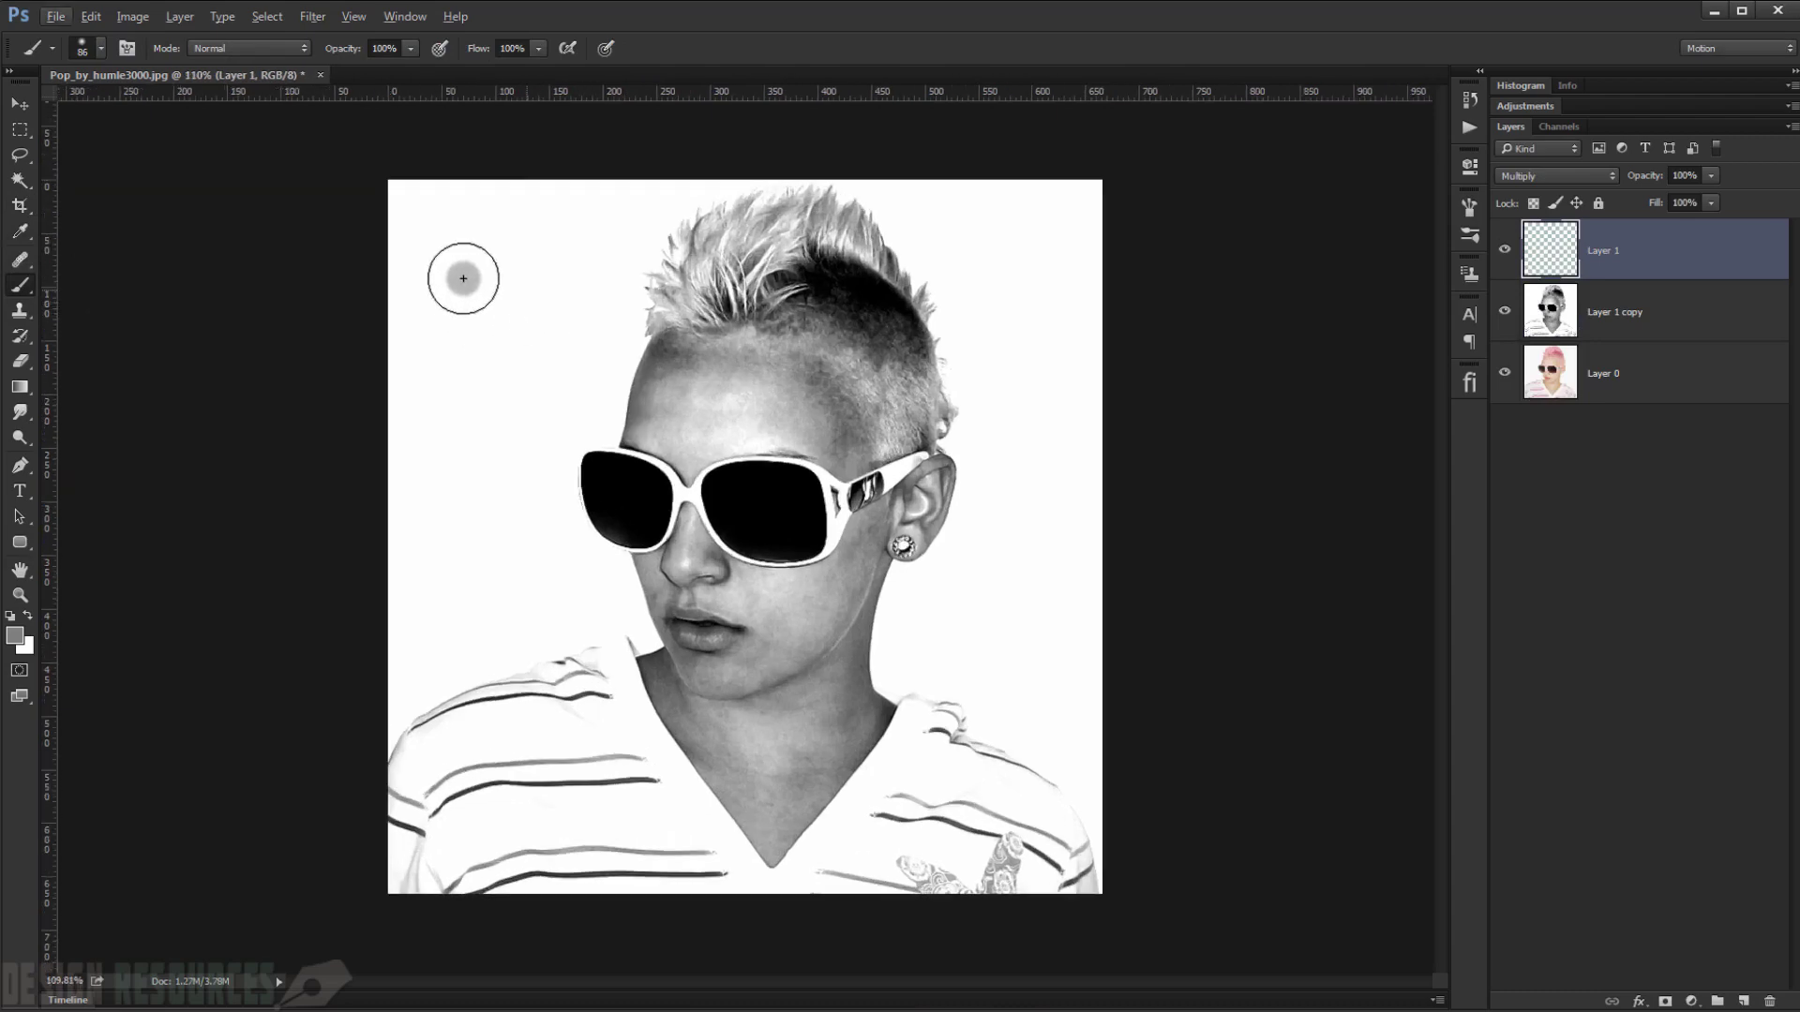
mouse_move(534, 189)
mouse_down()
mouse_move(487, 188)
mouse_move(492, 448)
mouse_up()
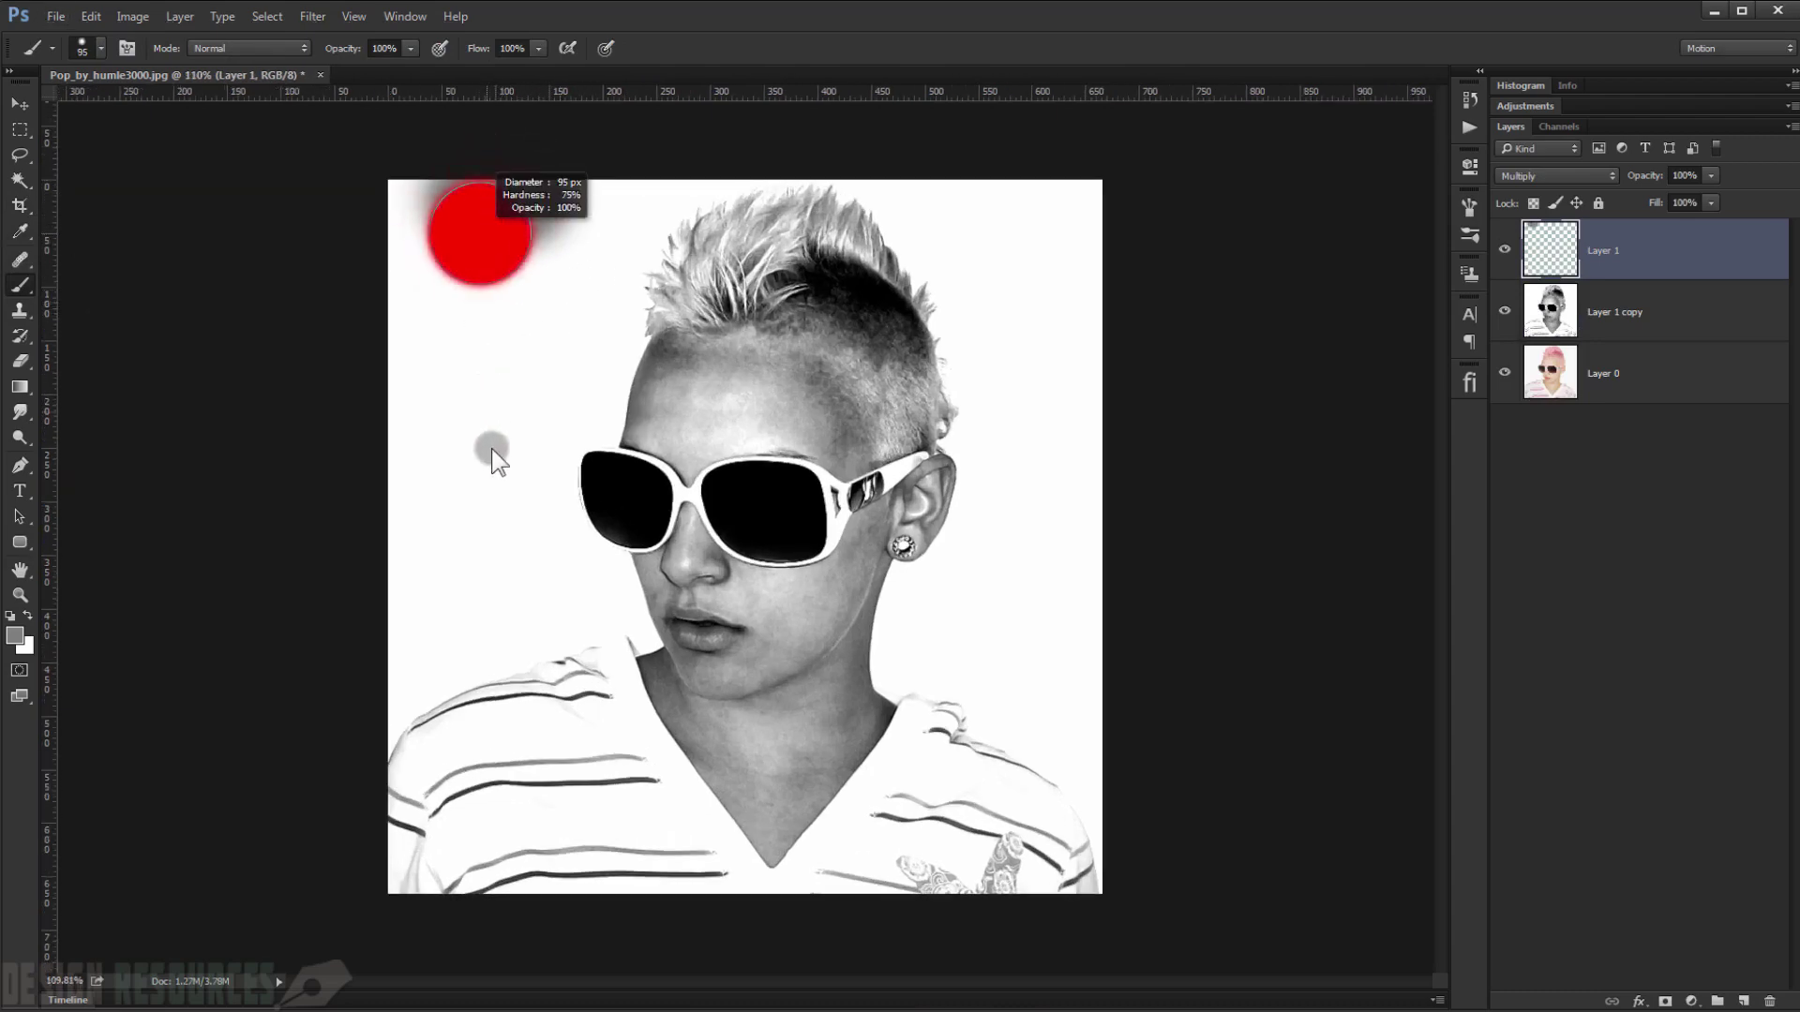
mouse_move(474, 615)
mouse_down()
mouse_move(474, 631)
mouse_move(426, 453)
mouse_up()
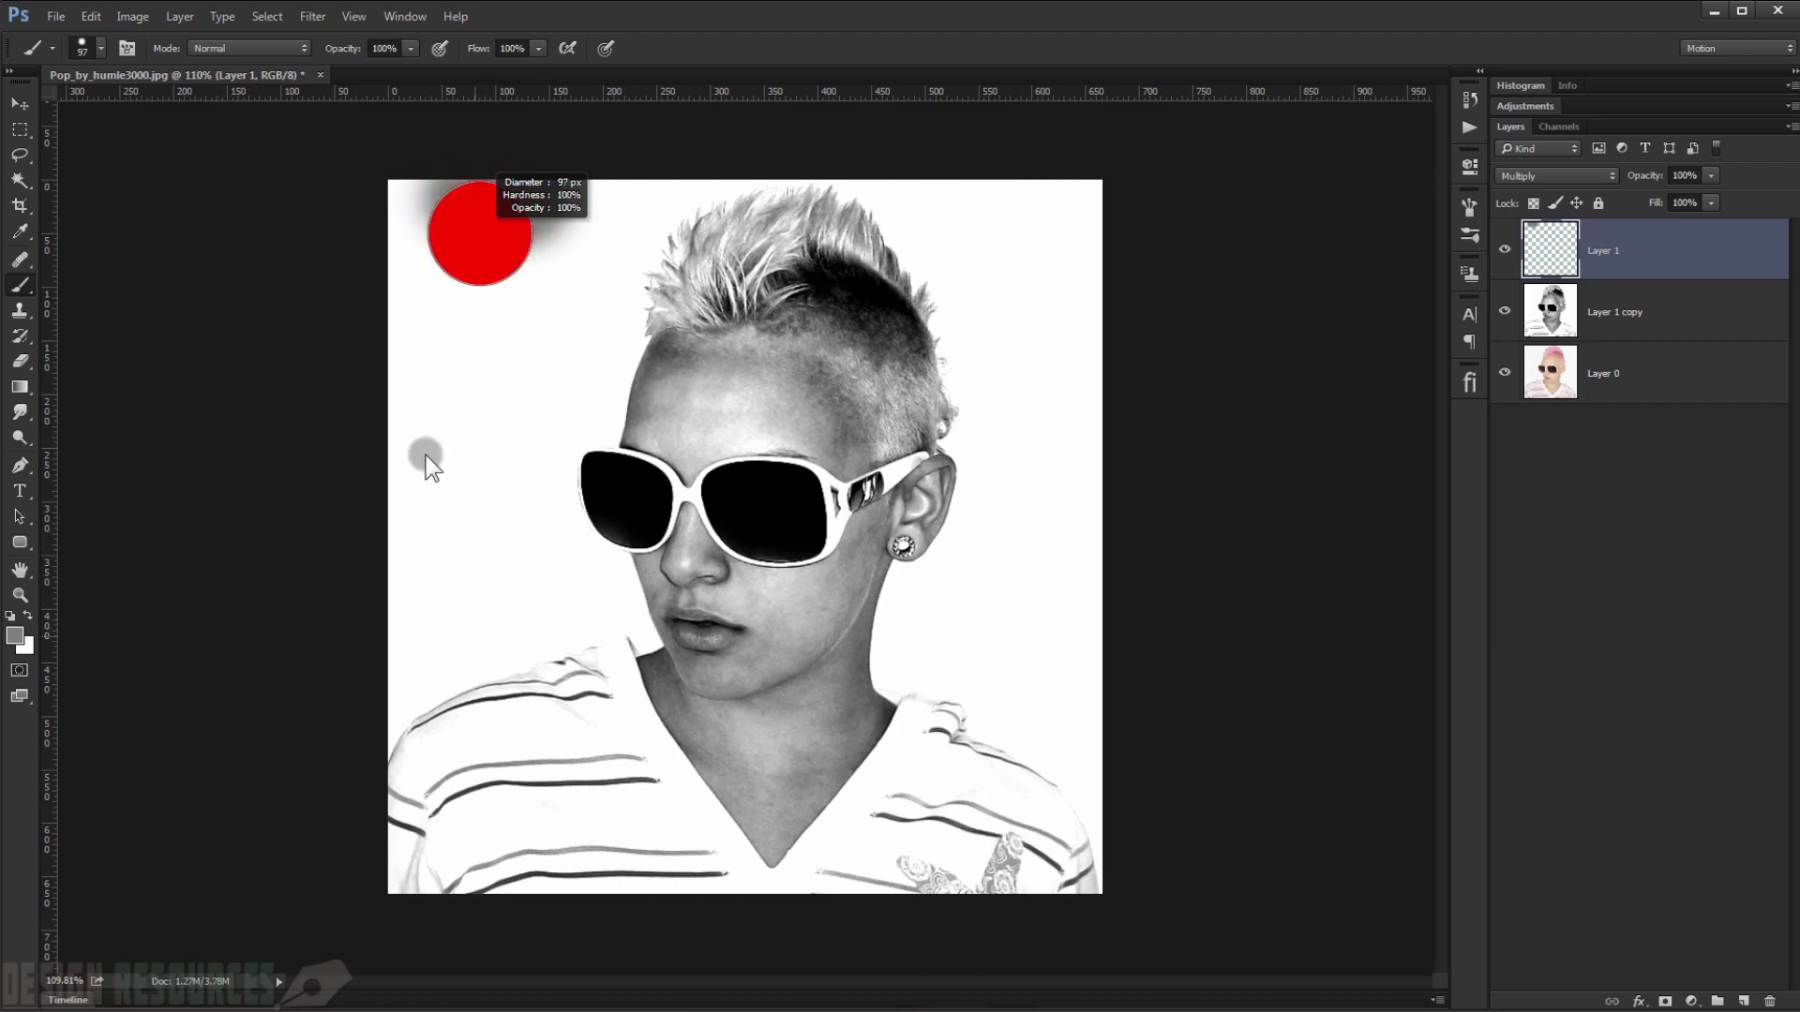
- Paint the background around the shoulders and face grey on Layer 1, and hide Layer 1 copy to work against the colour photo
mouse_move(521, 188)
mouse_down()
mouse_move(422, 200)
mouse_move(441, 251)
mouse_move(578, 189)
mouse_move(431, 434)
mouse_move(406, 426)
mouse_move(437, 549)
mouse_move(366, 656)
mouse_move(365, 610)
mouse_up()
scroll(356, 645, up, 5)
click(356, 703)
mouse_move(511, 667)
mouse_down()
mouse_move(445, 700)
mouse_move(520, 677)
mouse_move(476, 703)
mouse_move(496, 692)
mouse_move(403, 724)
mouse_up()
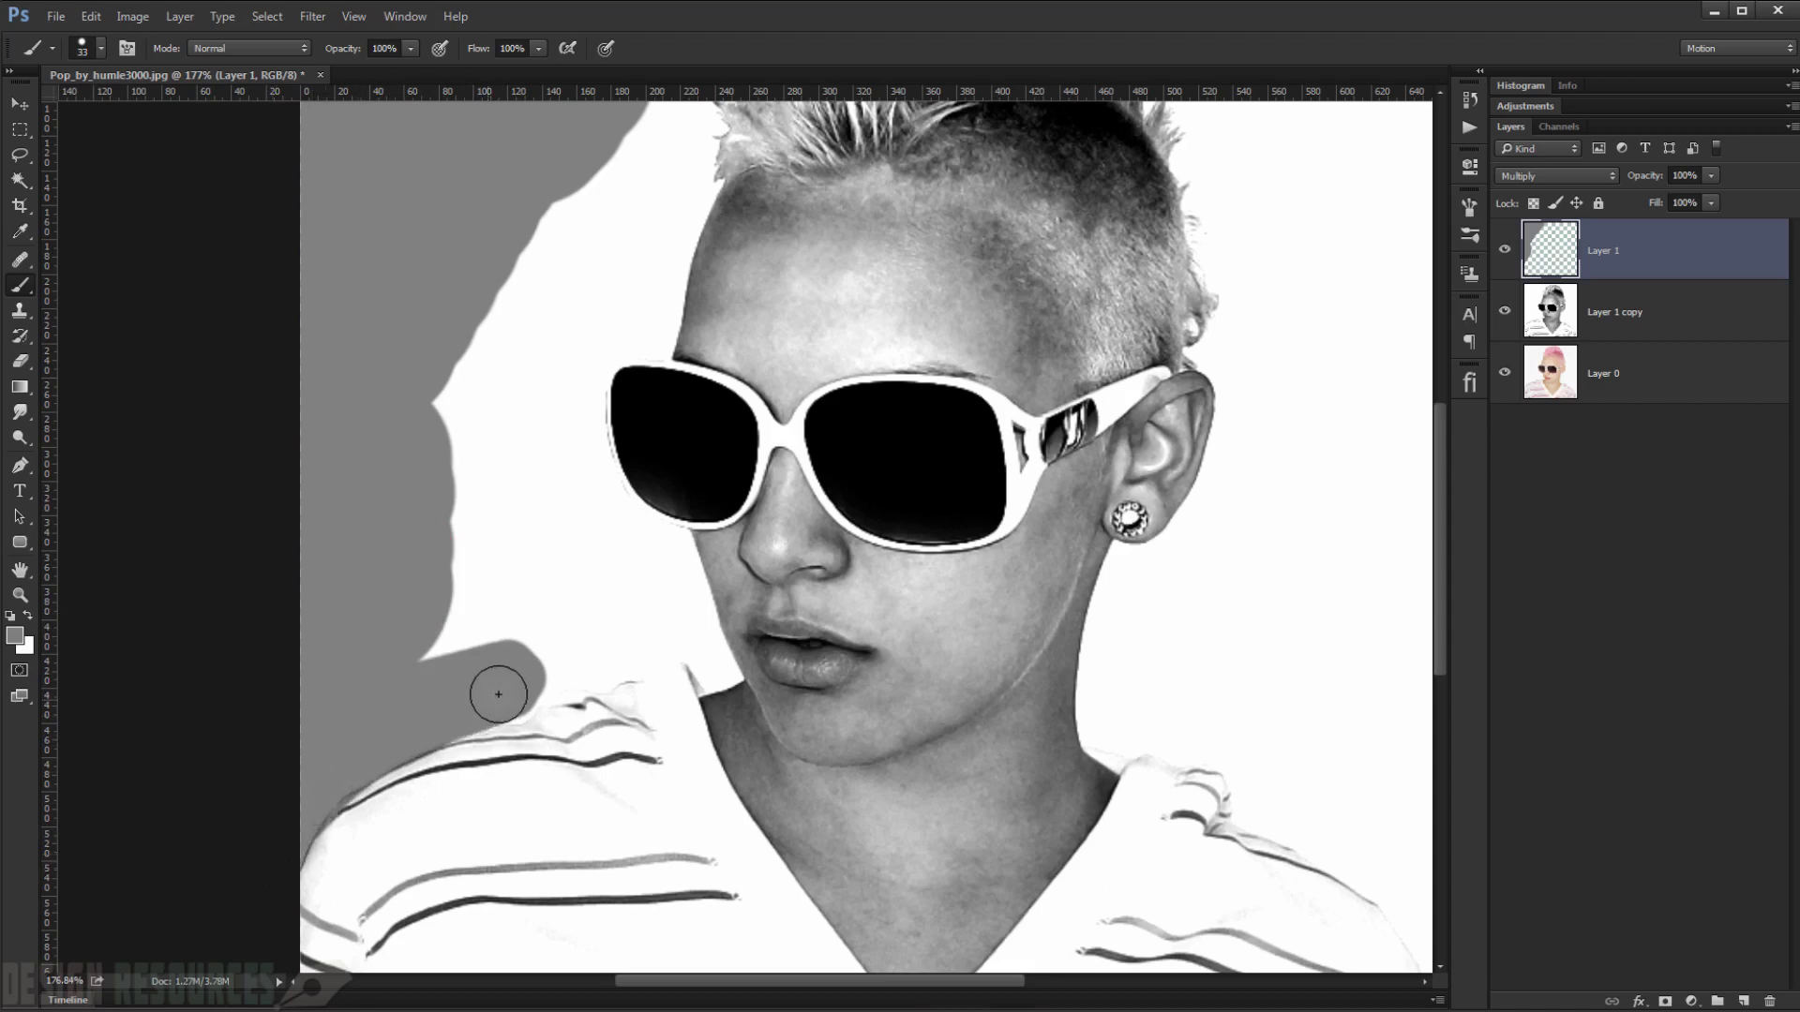
mouse_move(499, 694)
mouse_down()
mouse_move(659, 644)
mouse_move(678, 619)
mouse_move(685, 638)
mouse_move(654, 552)
mouse_move(698, 662)
mouse_move(609, 521)
mouse_move(620, 312)
mouse_move(581, 431)
mouse_move(615, 529)
mouse_move(649, 287)
mouse_move(651, 317)
mouse_move(504, 340)
mouse_move(550, 496)
mouse_move(541, 617)
mouse_move(458, 502)
mouse_up()
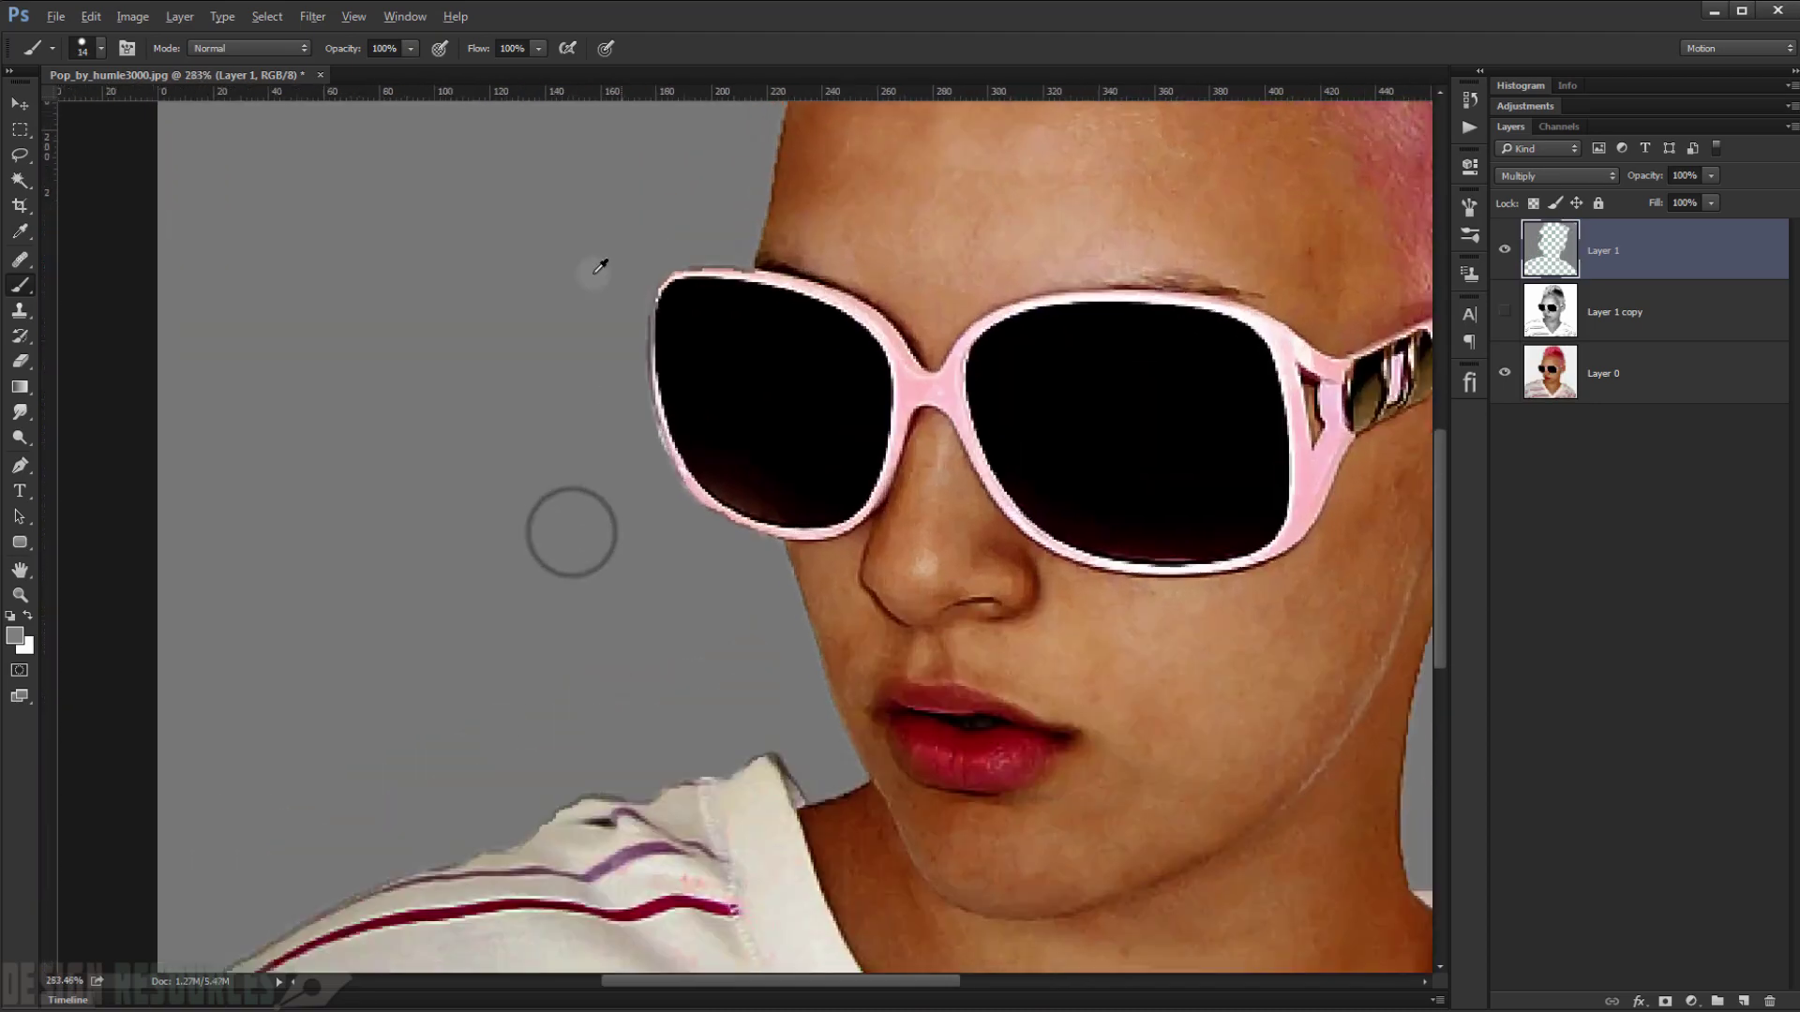
- Paint the remaining background grey beside the glasses and around the mohawk, keeping close to the hair outline
scroll(745, 240, up, 2)
scroll(682, 246, down, 1)
mouse_move(668, 197)
mouse_down()
mouse_move(580, 188)
mouse_move(628, 166)
mouse_move(646, 242)
mouse_move(475, 409)
mouse_up()
scroll(630, 251, down, 2)
mouse_move(568, 223)
mouse_down()
mouse_move(651, 197)
mouse_move(504, 284)
mouse_up()
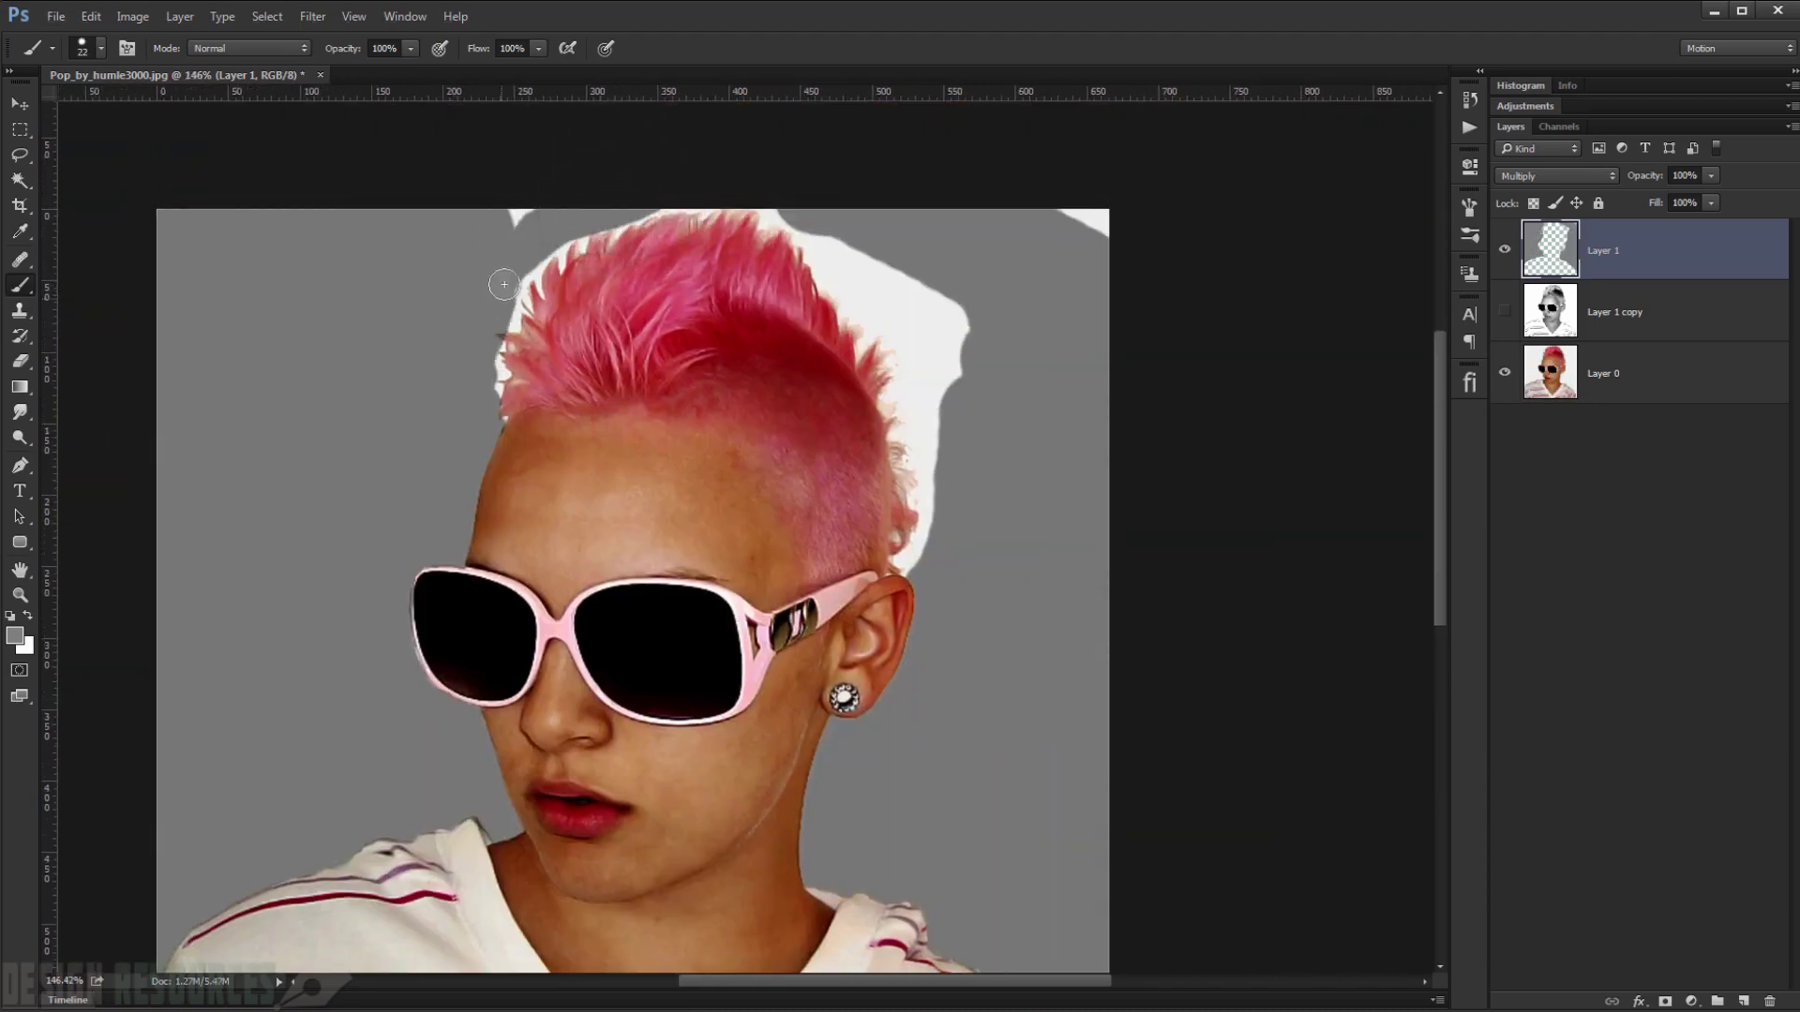
mouse_move(806, 210)
mouse_down()
mouse_move(851, 260)
mouse_move(953, 298)
mouse_up()
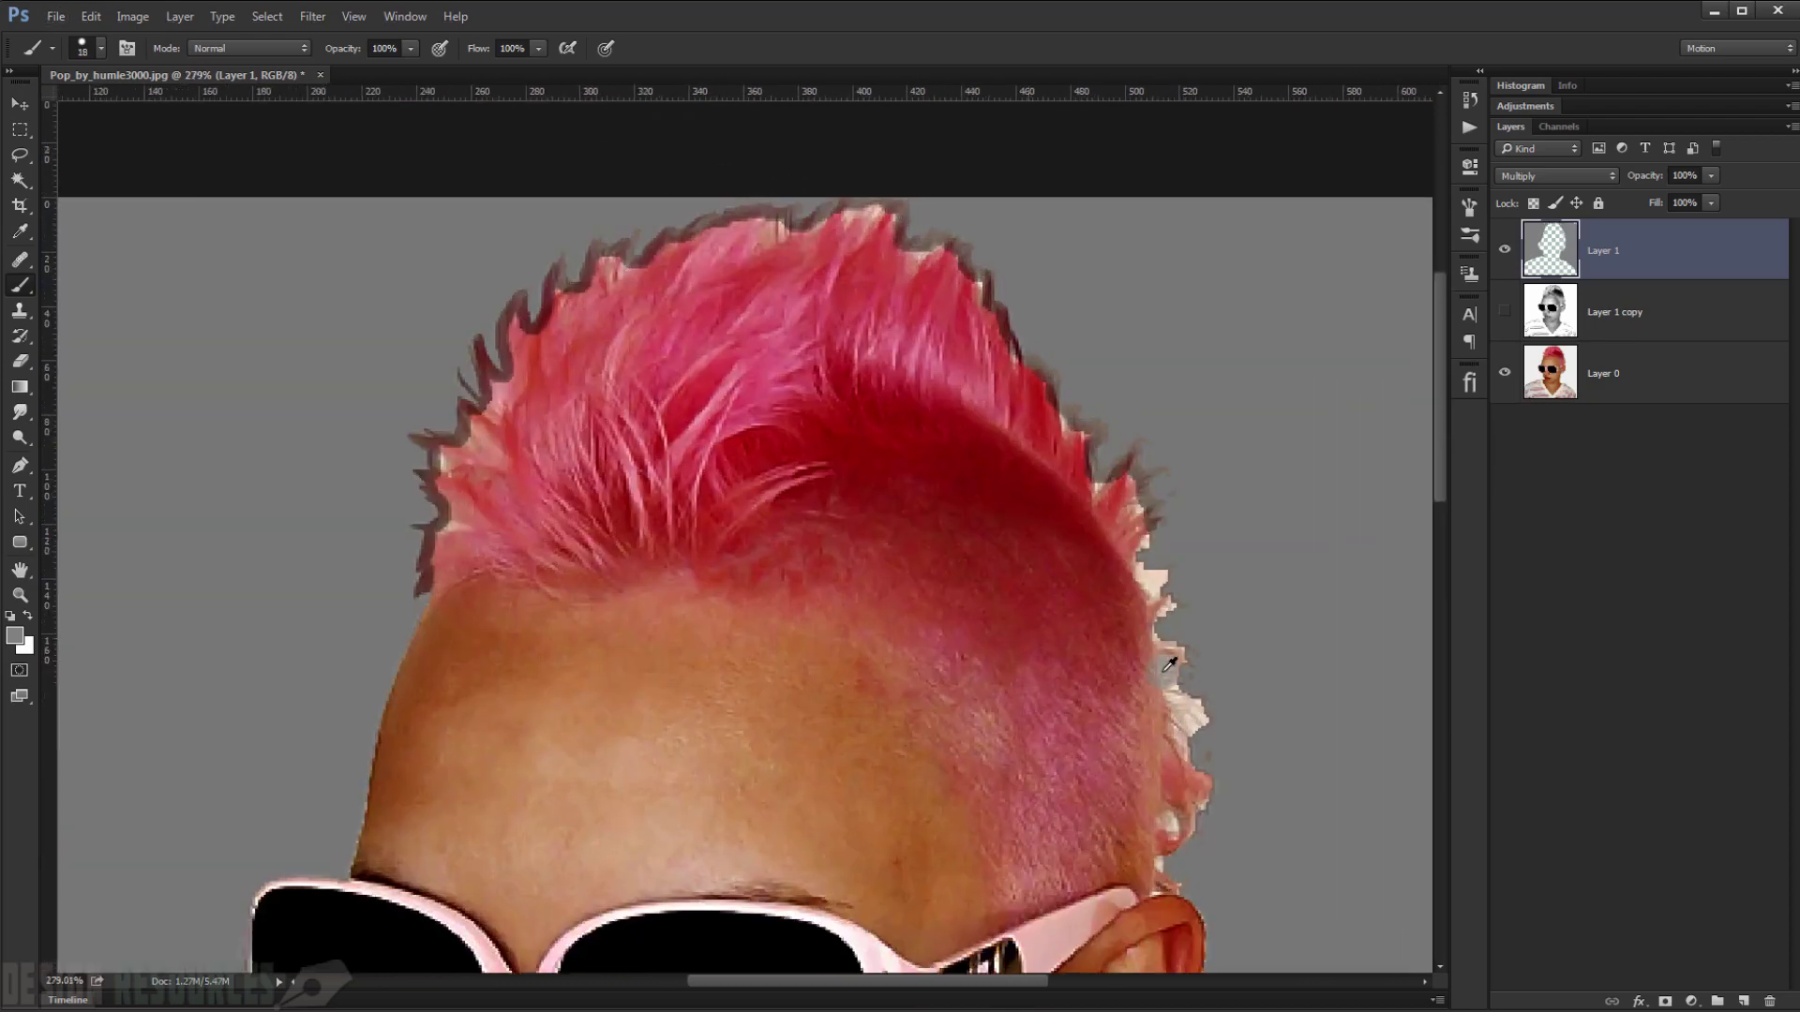
- Paint fine grey strokes with a 6 px brush between the hair tips, along the back of the head down to the ear
scroll(1129, 679, up, 2)
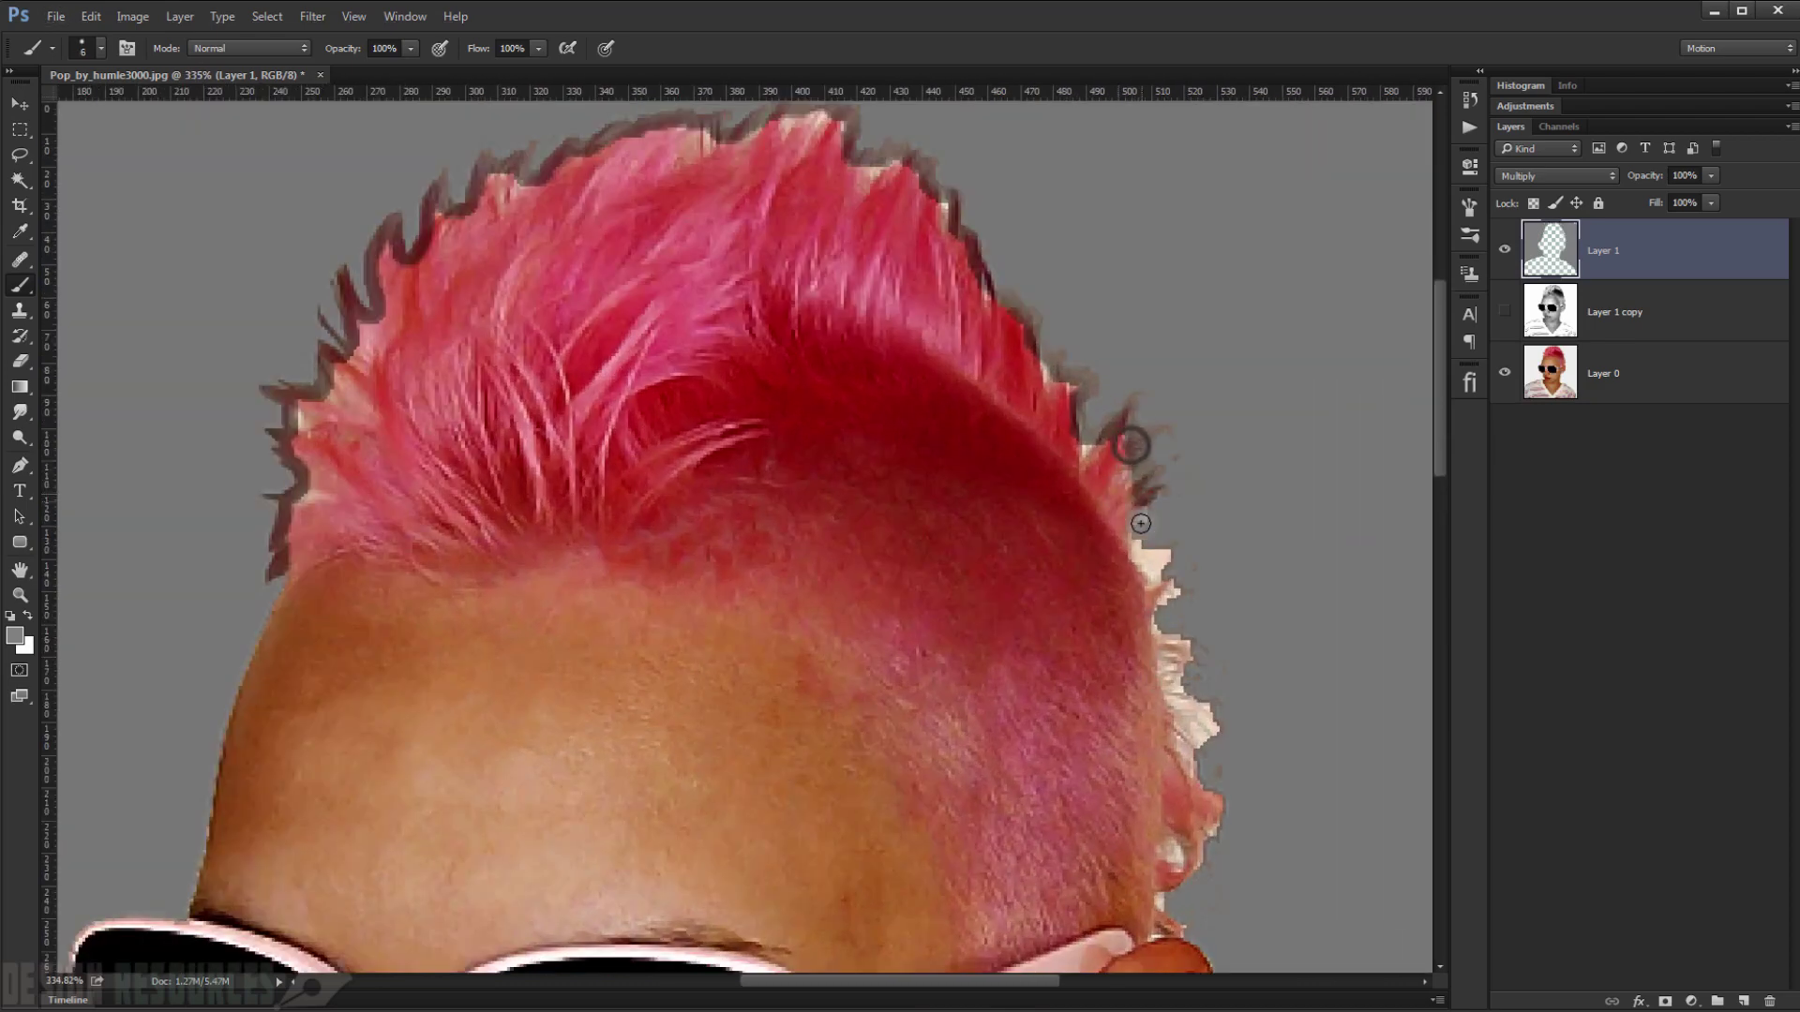
drag(1141, 526, 1191, 600)
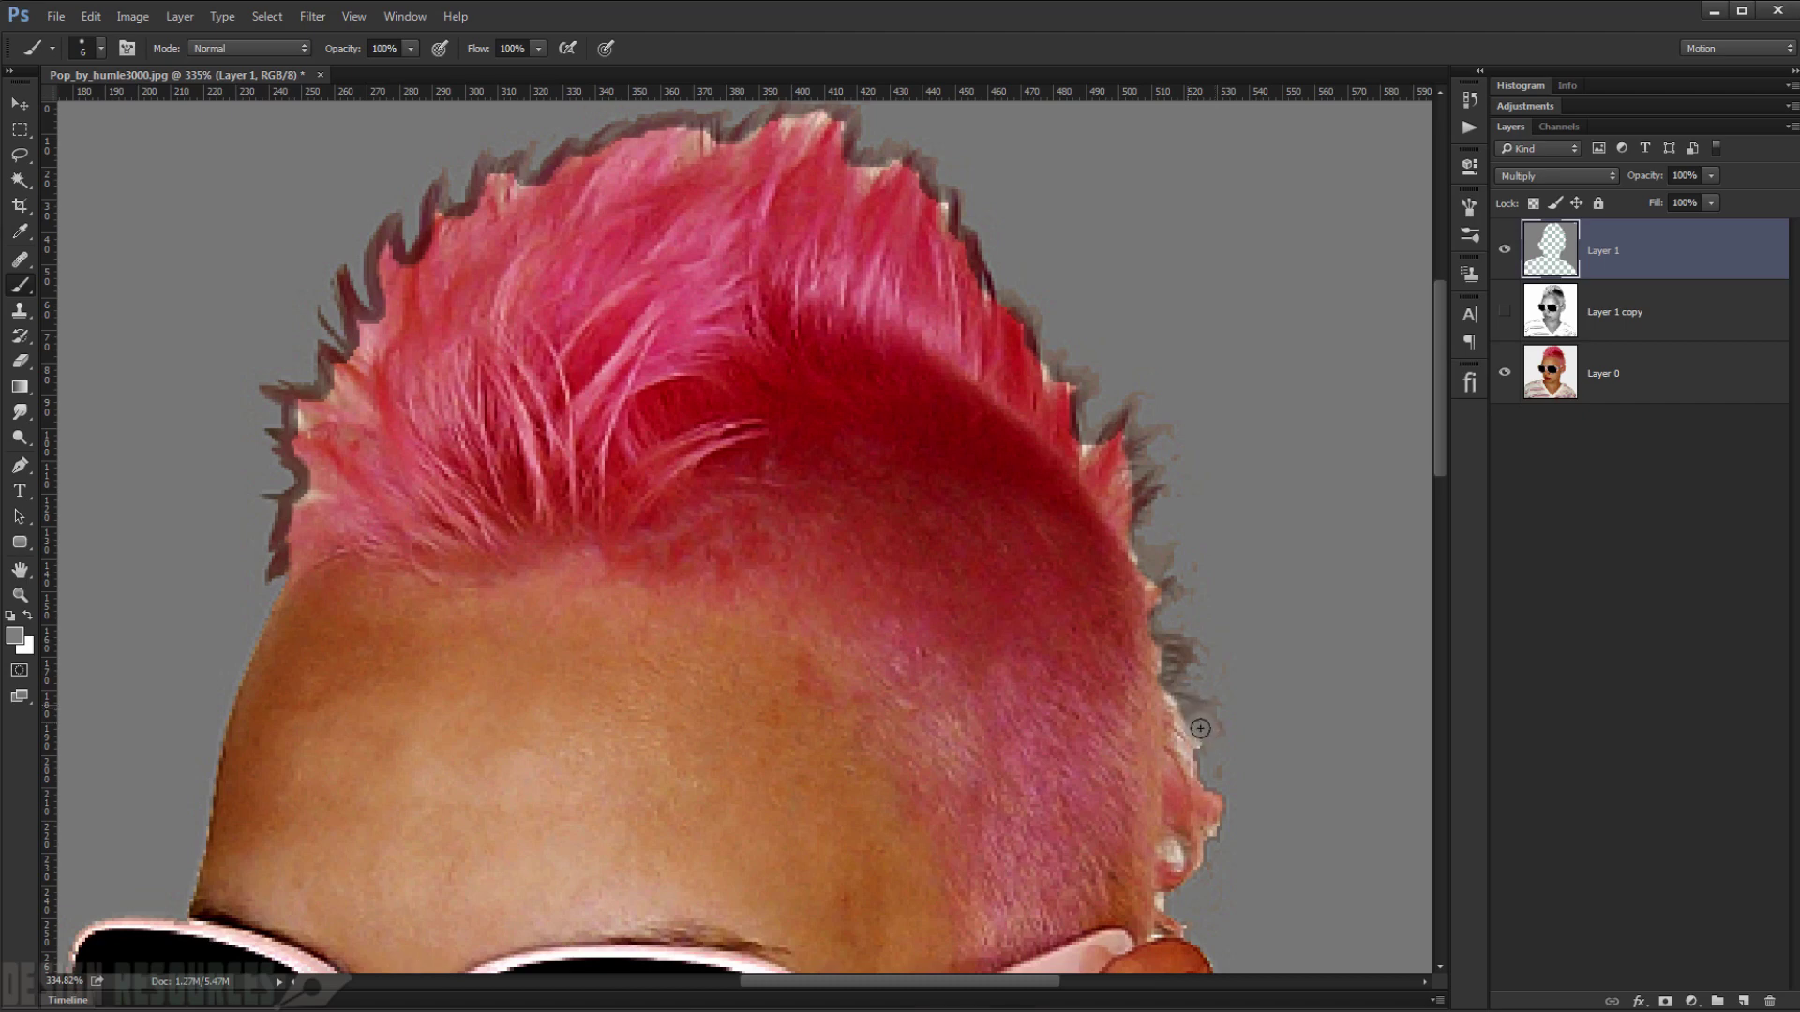
drag(1200, 723, 1054, 463)
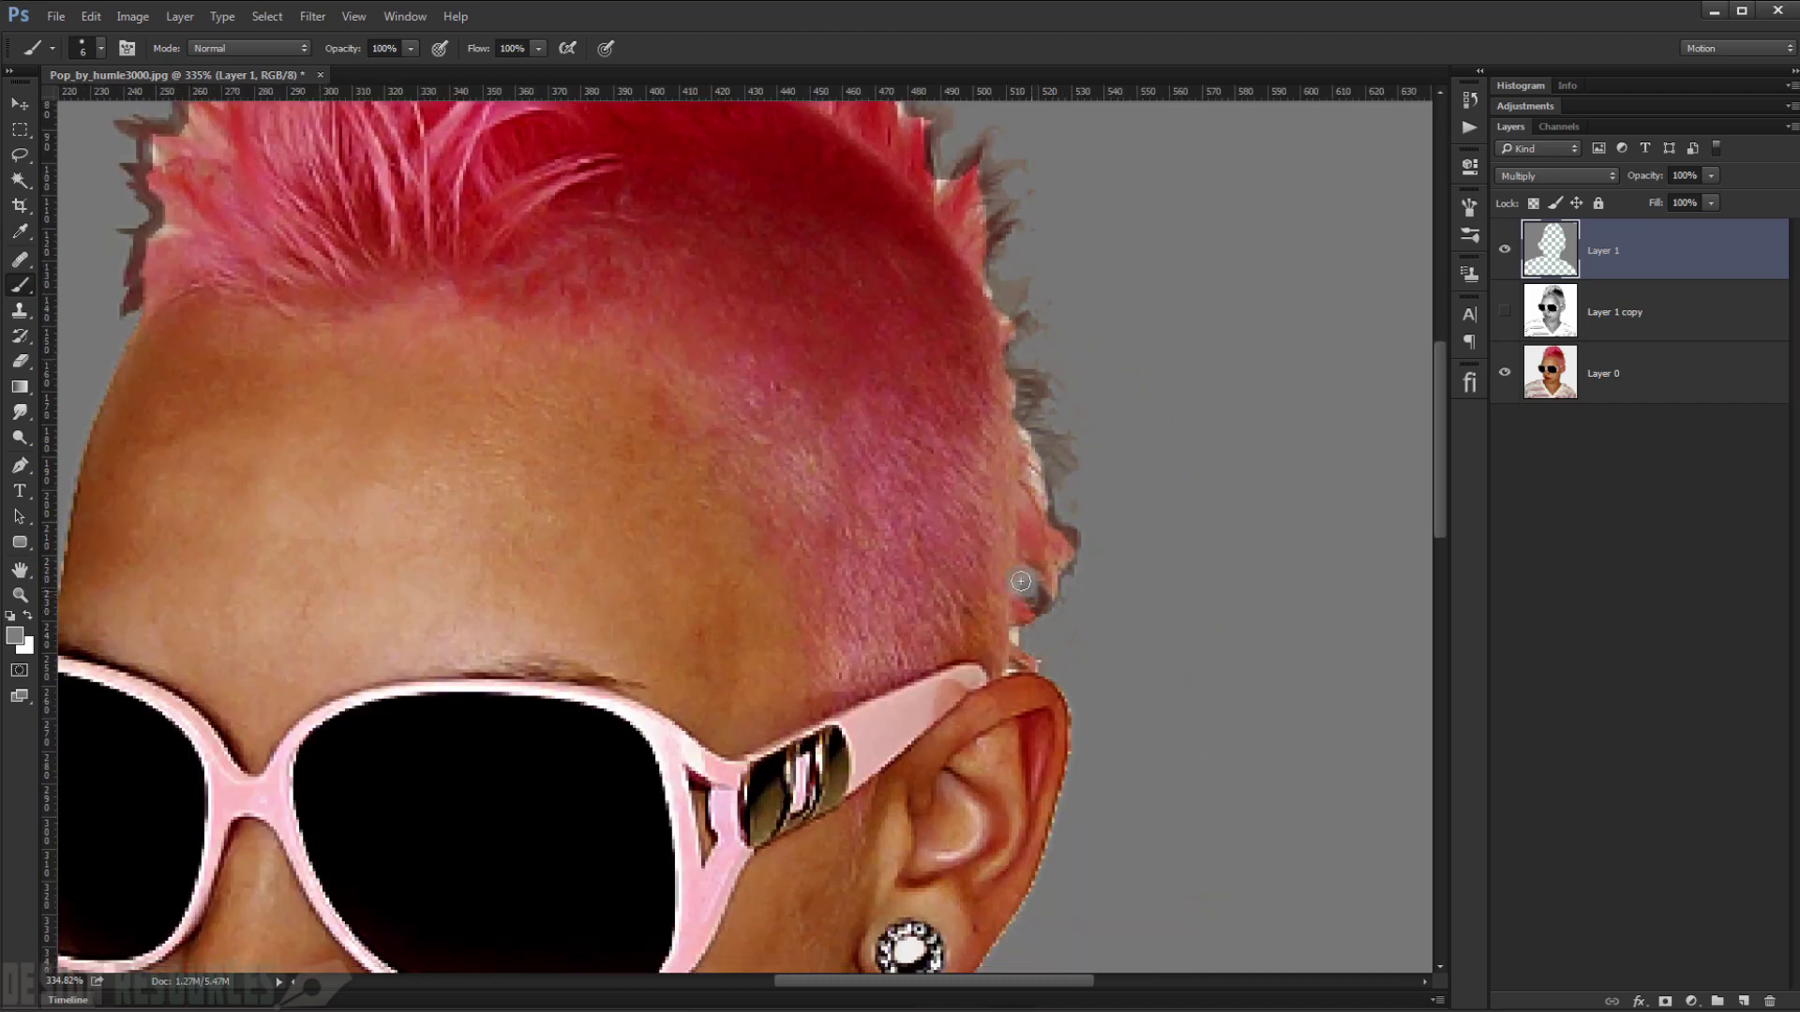
- Toggle Layer 1 off and on to check the coverage, and fill the white upper-right corner of the canvas with grey
scroll(1028, 640, down, 7)
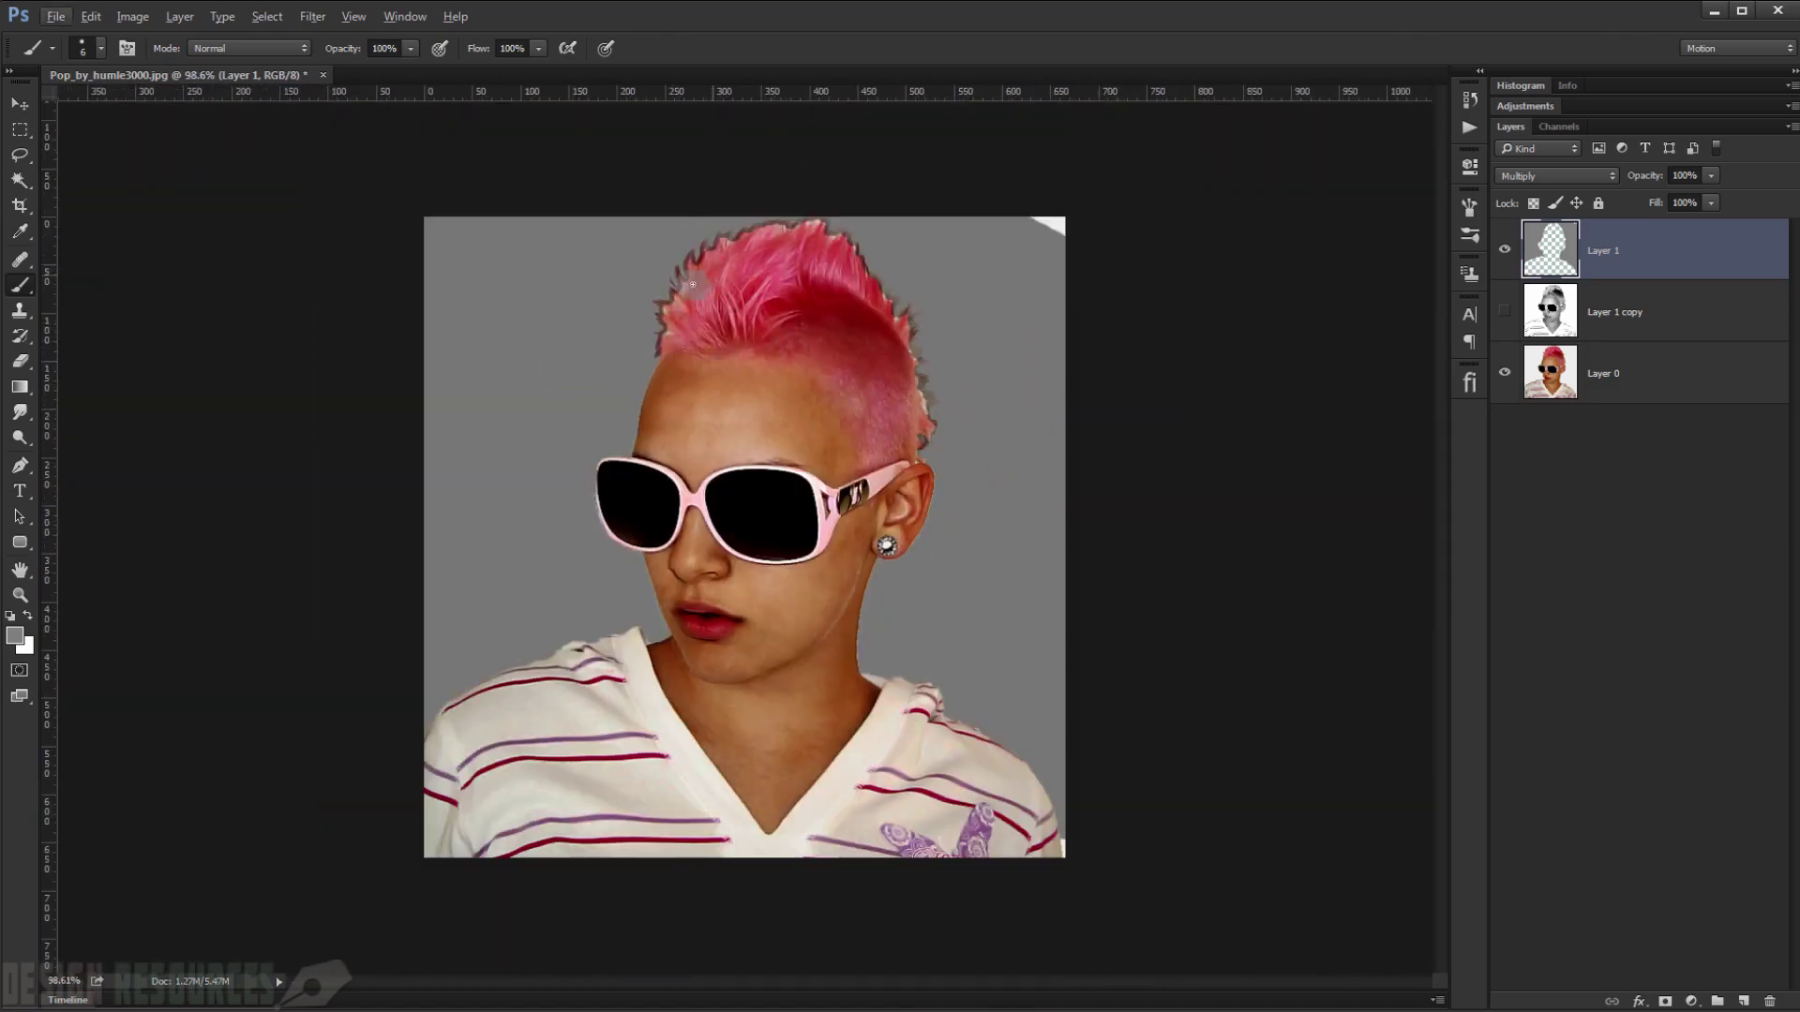
scroll(605, 493, up, 3)
key(ctrl+0)
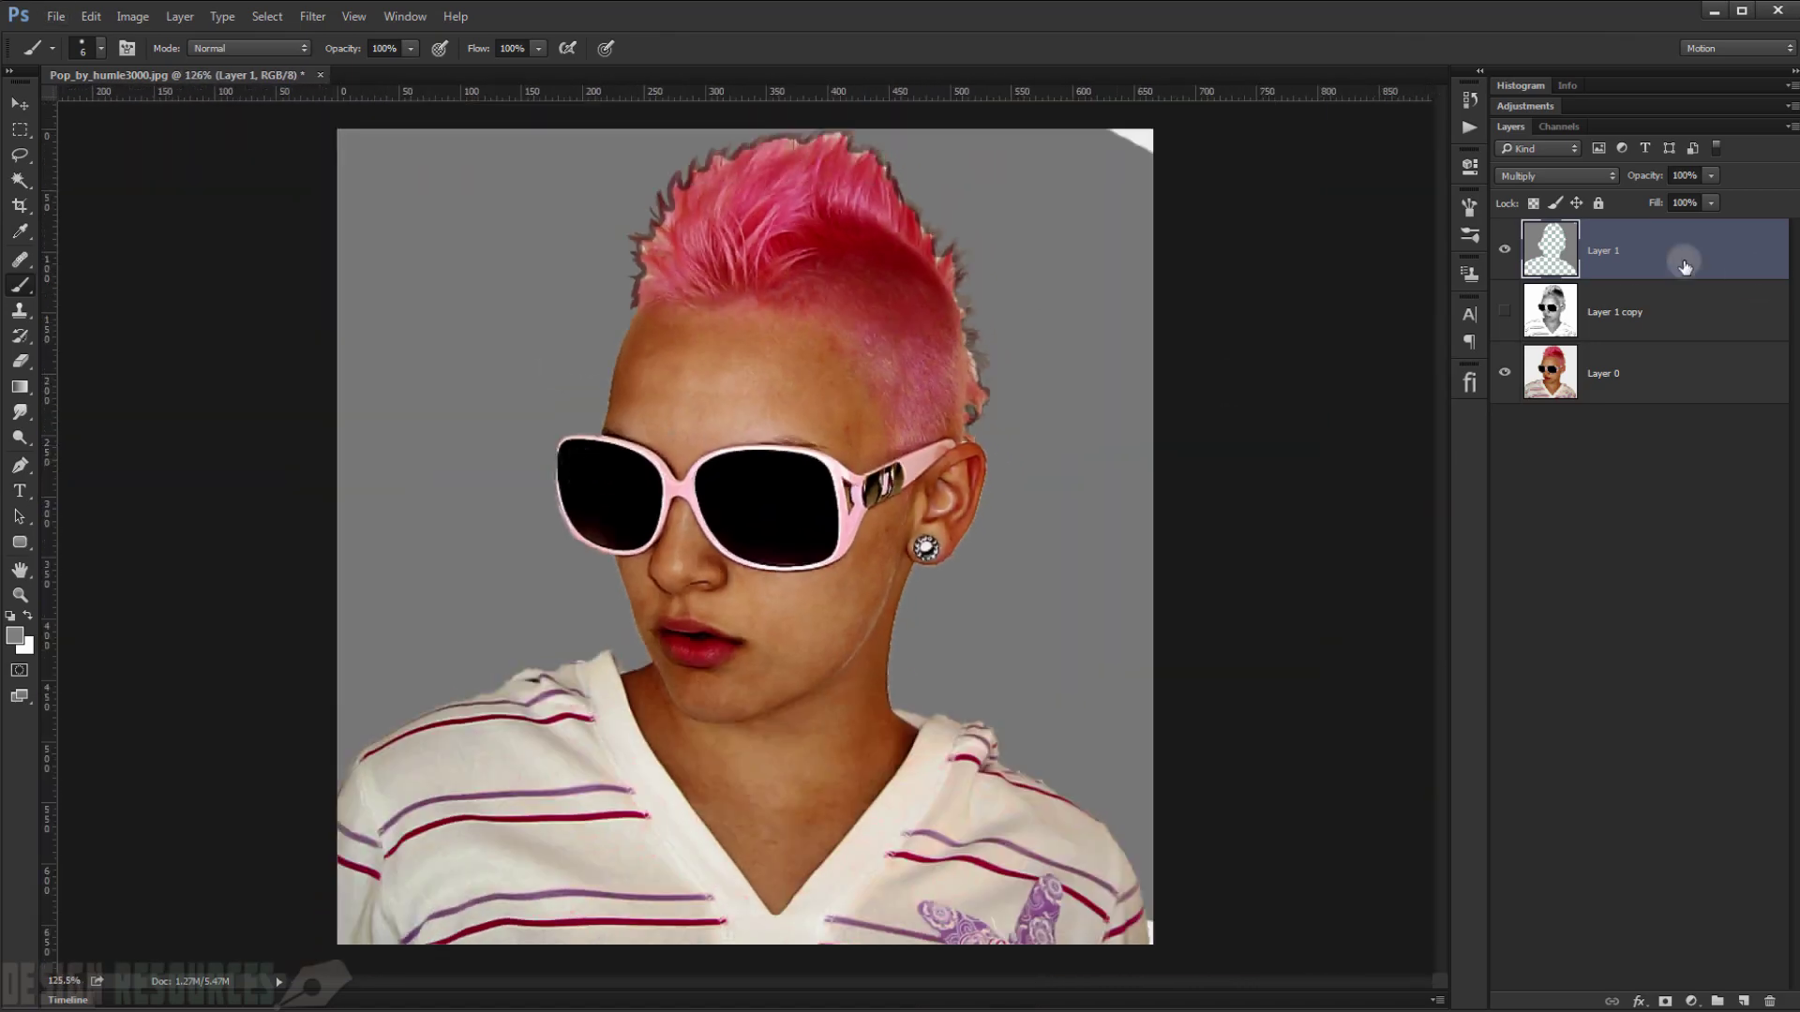
click(1506, 250)
click(1505, 250)
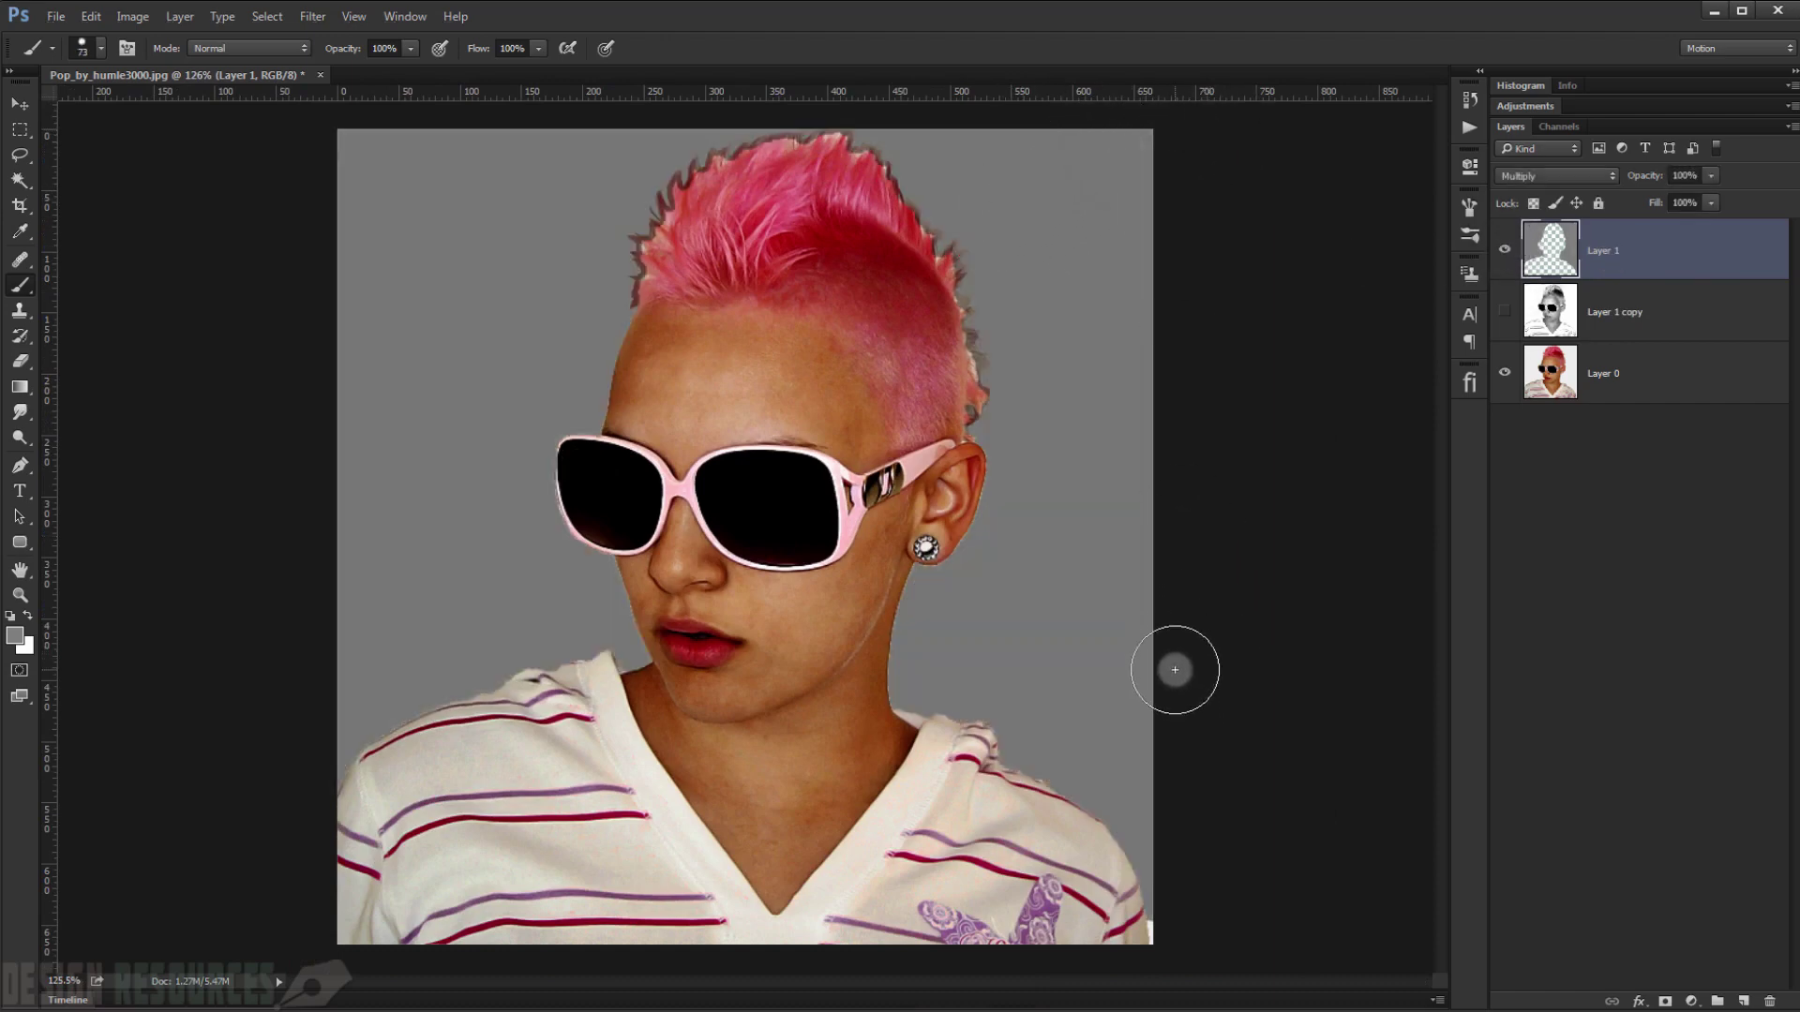
- Touch up the grey background along the edge of the striped shoulder at the canvas's left side with a 57 px brush
scroll(379, 650, up, 3)
scroll(379, 651, up, 4)
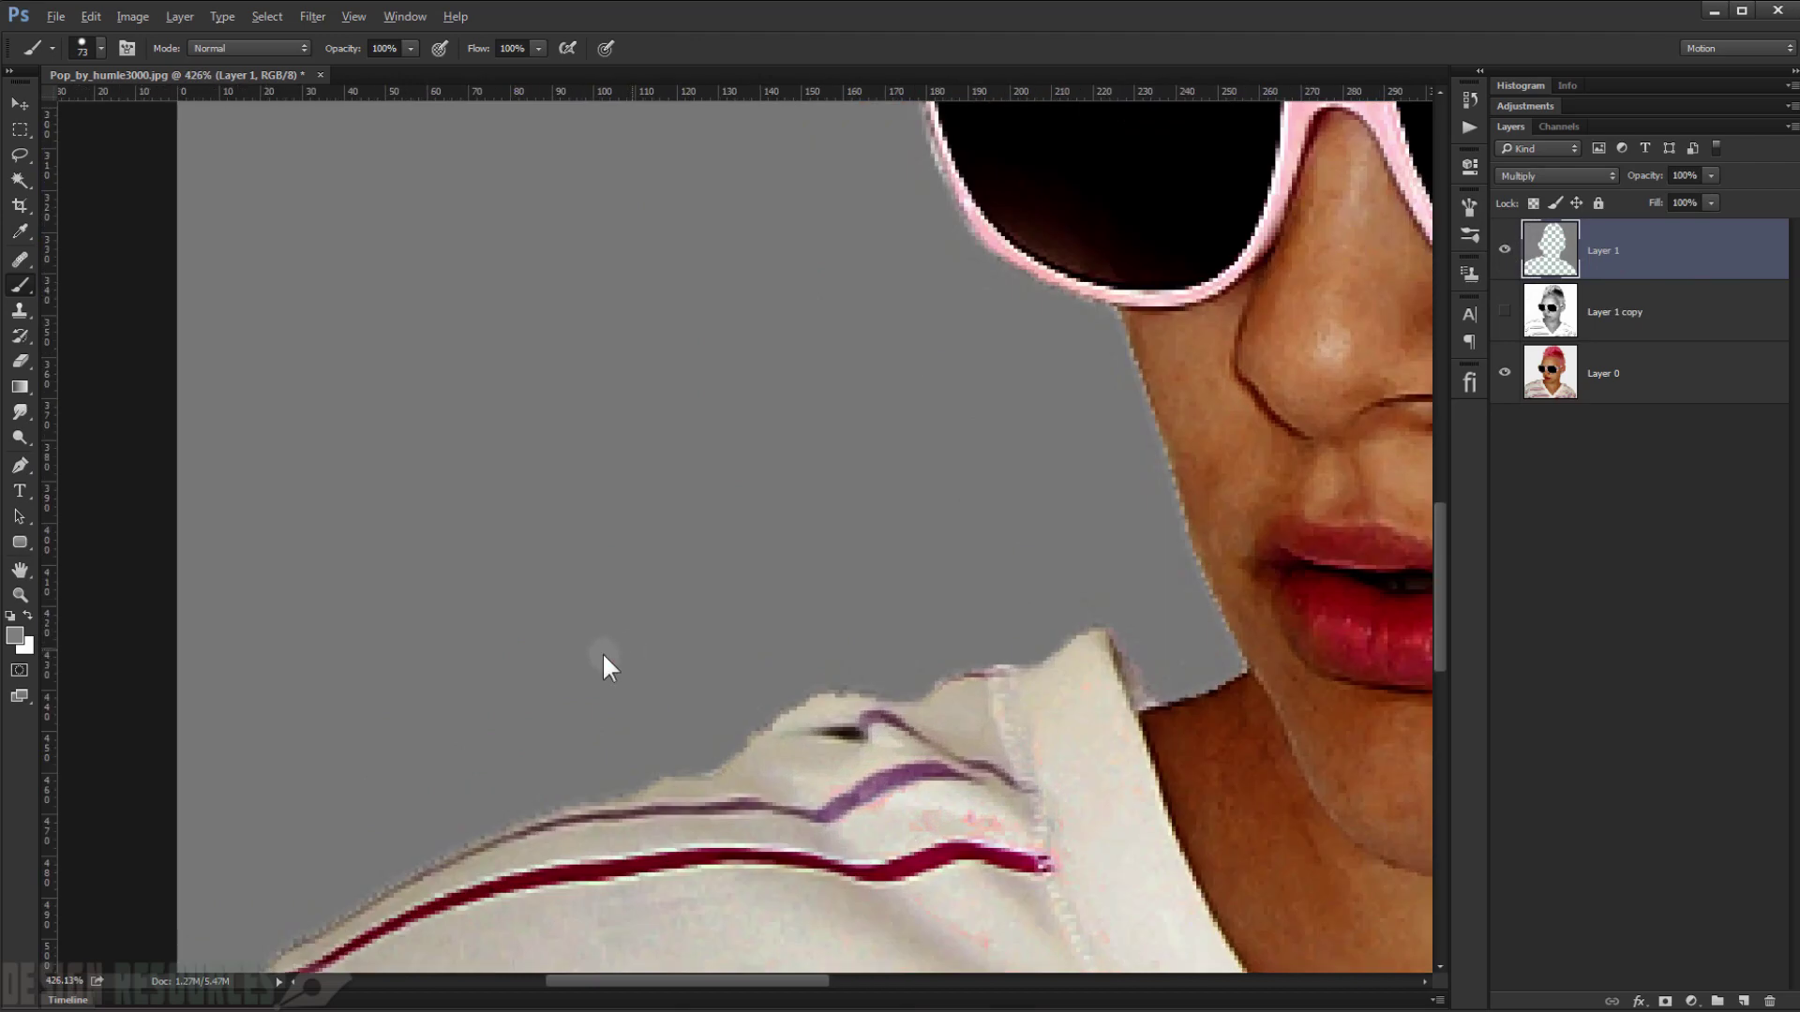
click(668, 661)
scroll(666, 613, down, 4)
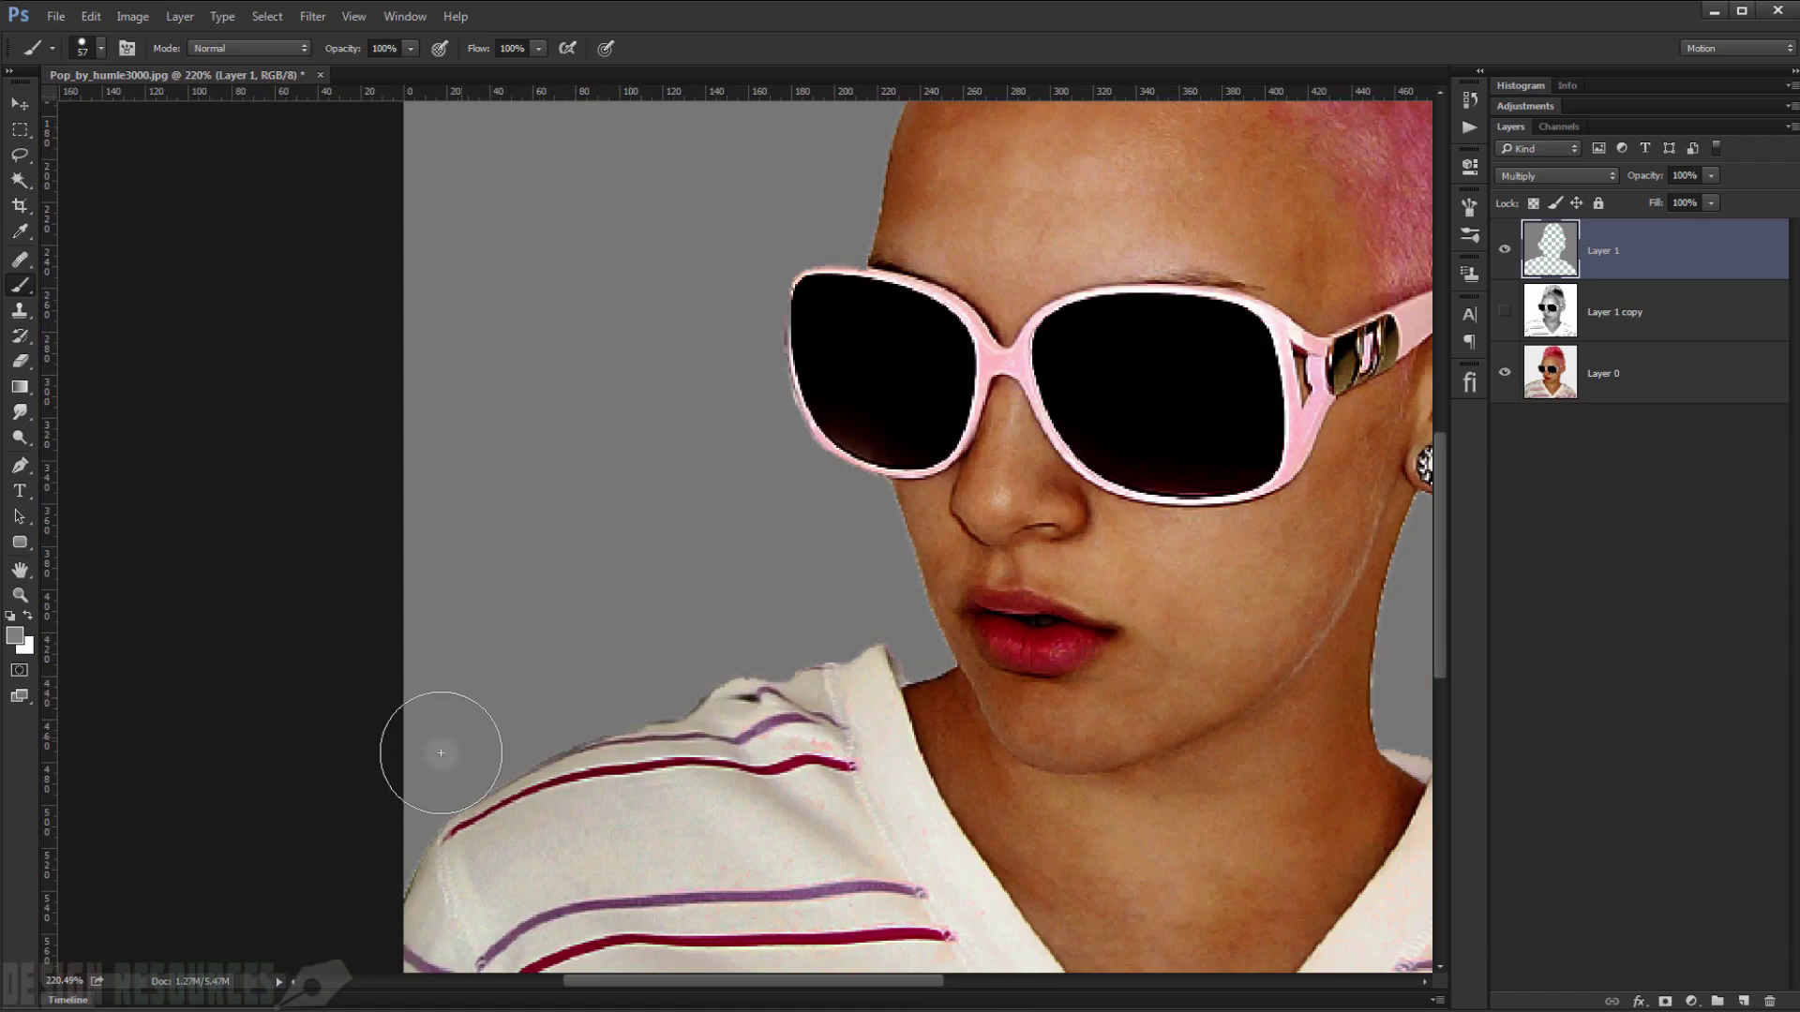
drag(505, 713, 352, 863)
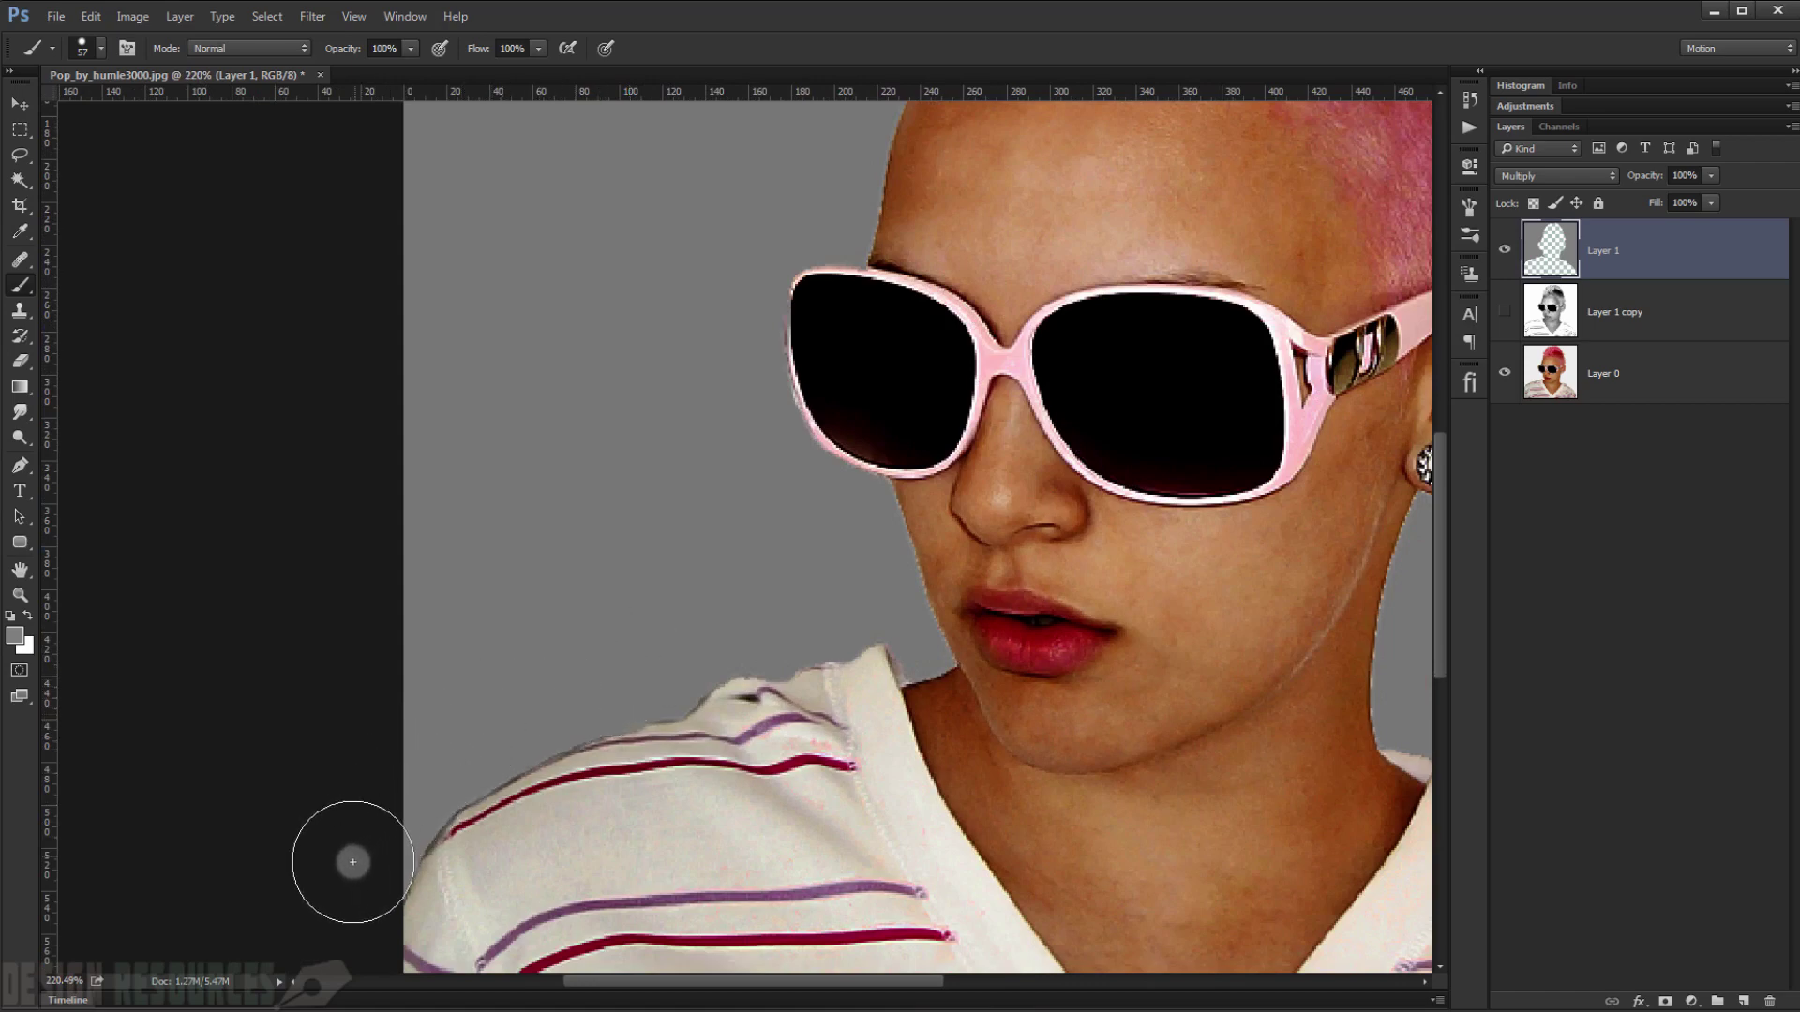
scroll(514, 696, down, 5)
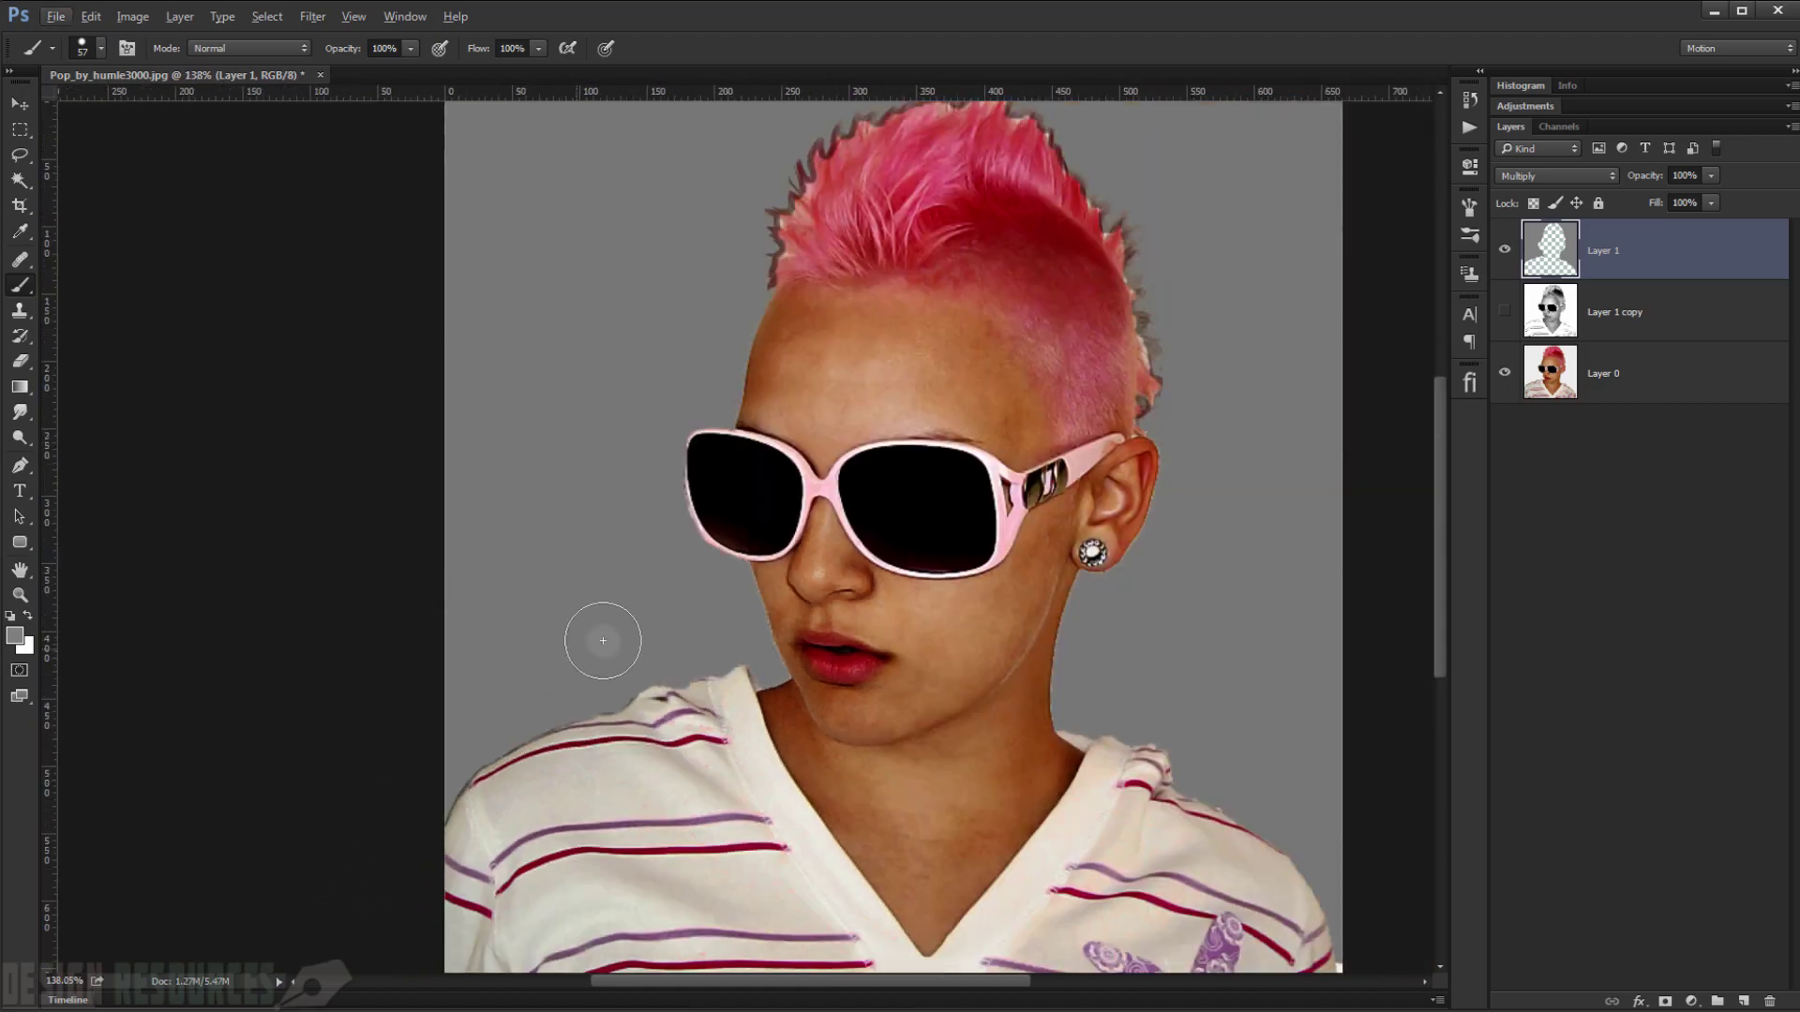
scroll(603, 640, down, 2)
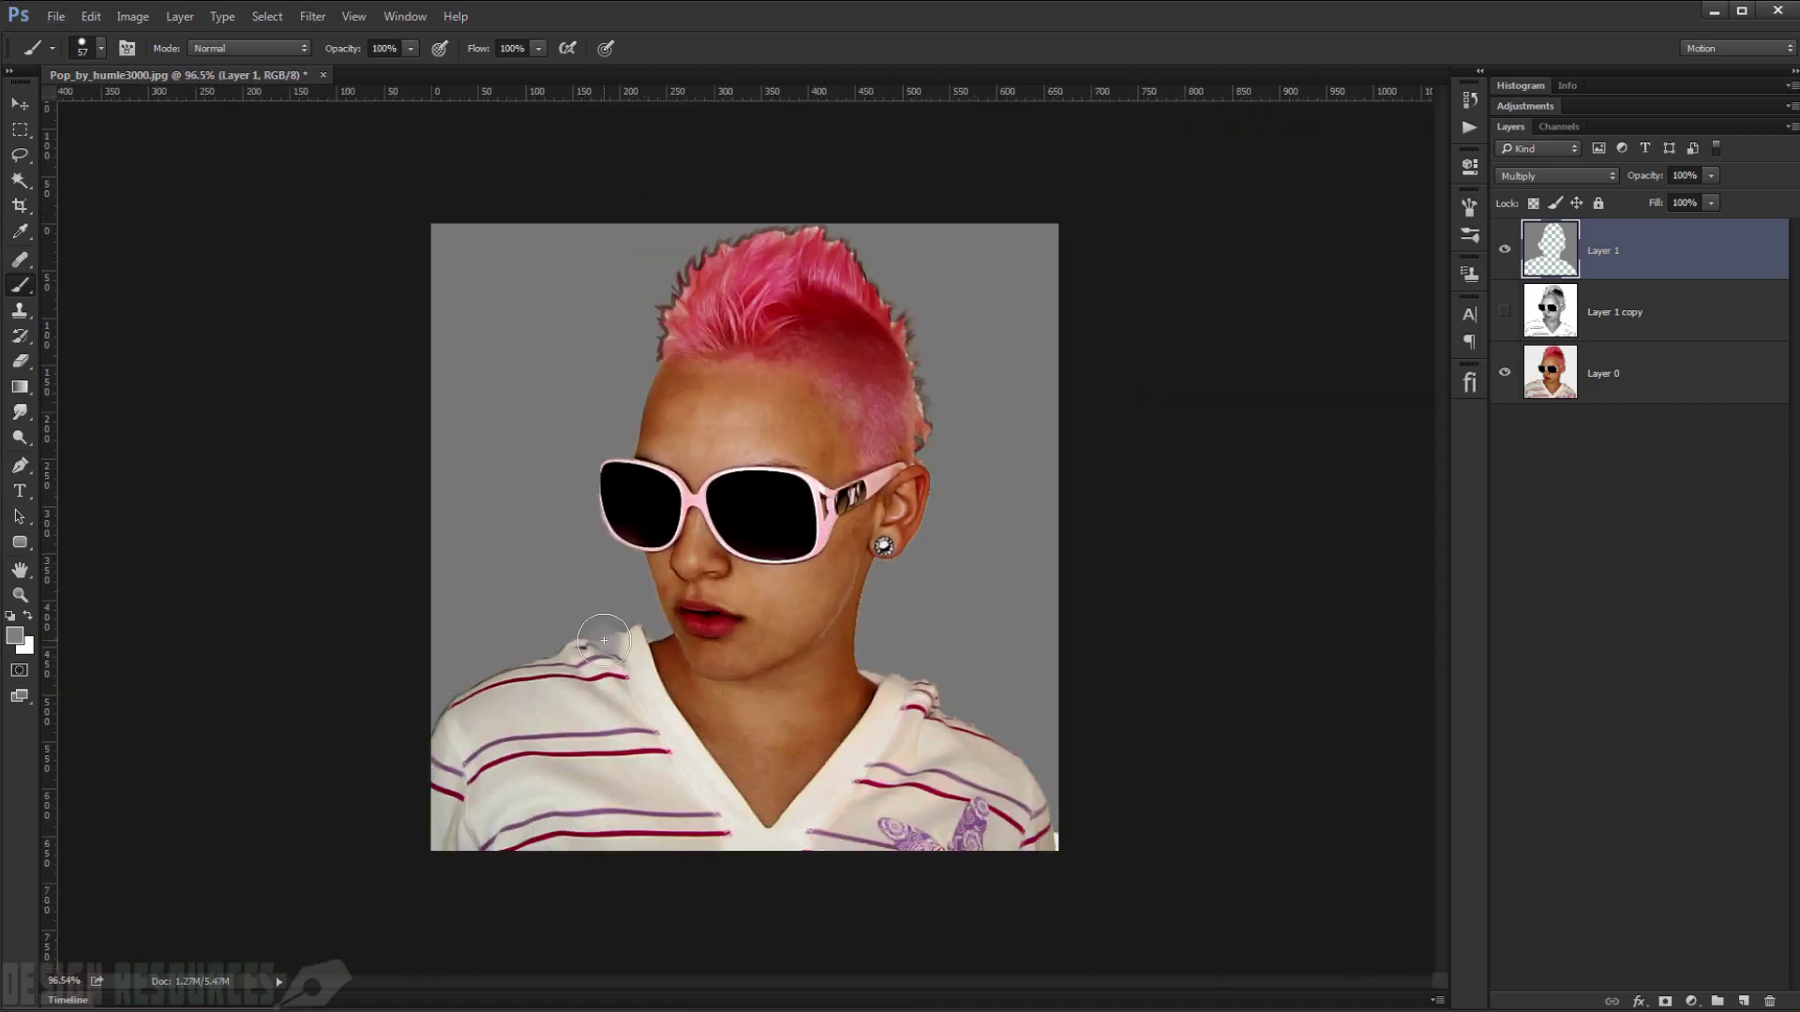
- Add a new layer above Layer 1, show Layer 1 copy again, and set the new layer's blend mode to Multiply
click(1749, 1001)
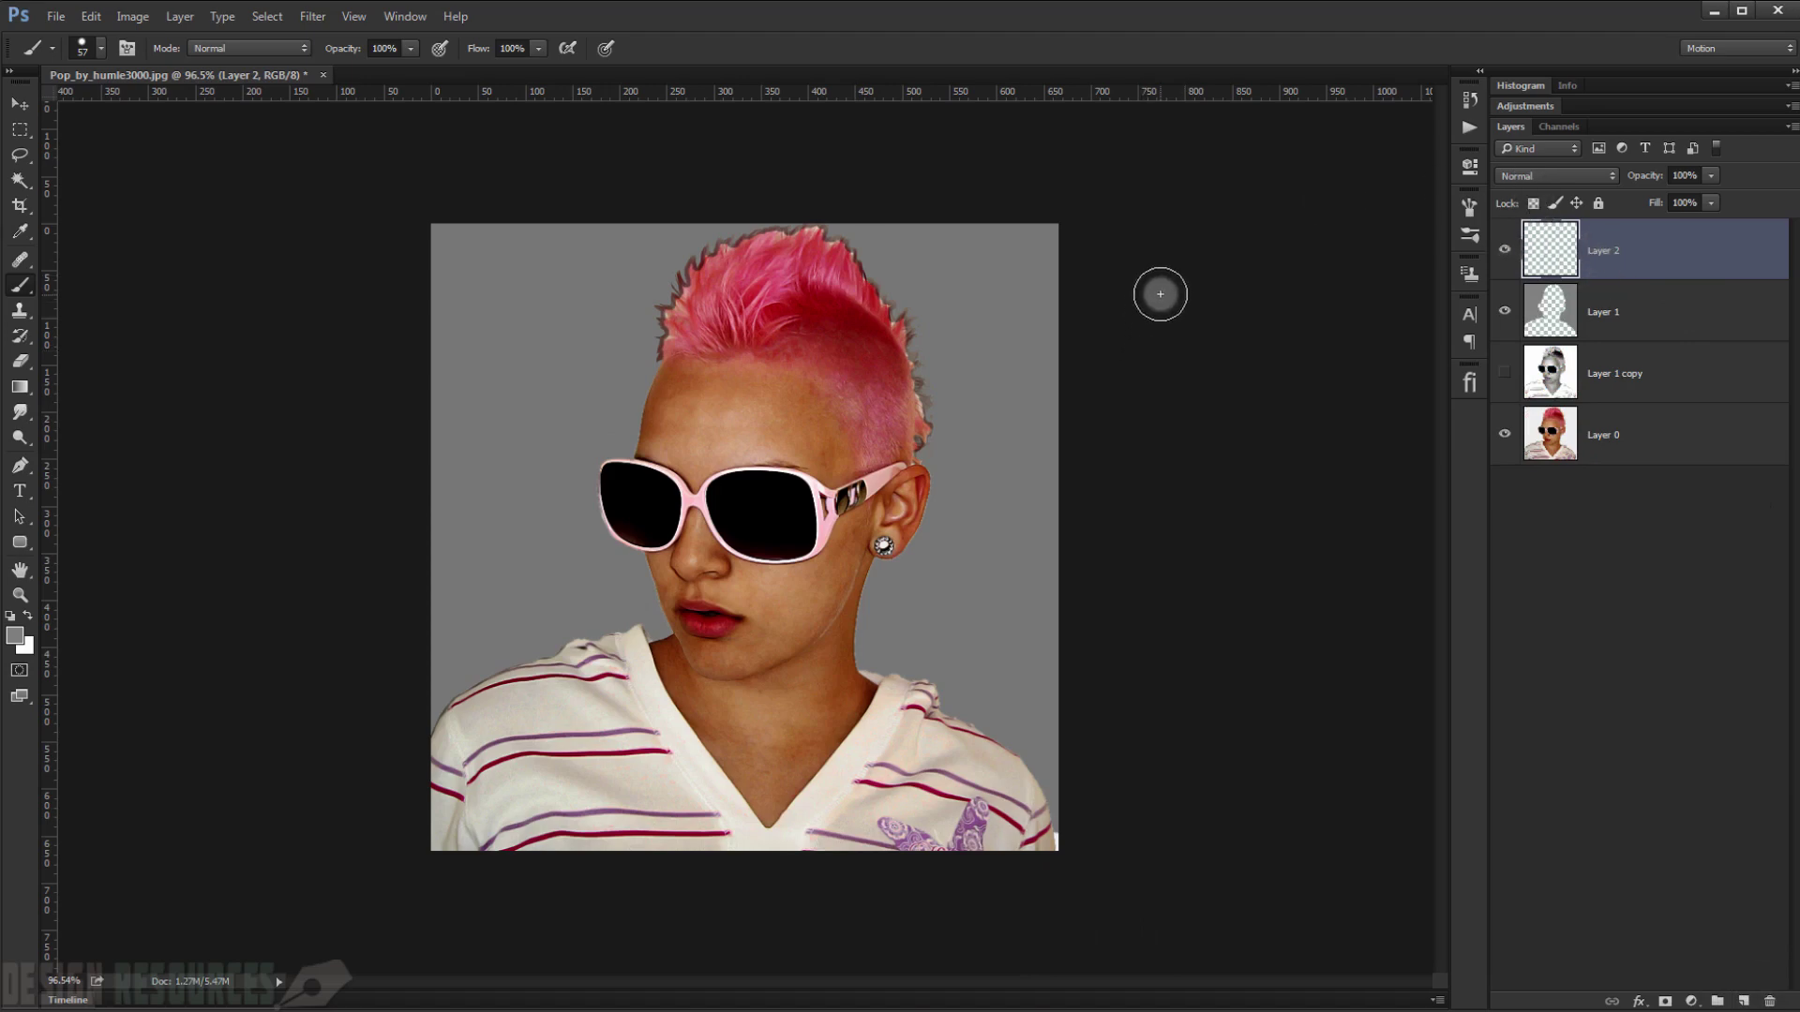
click(1503, 374)
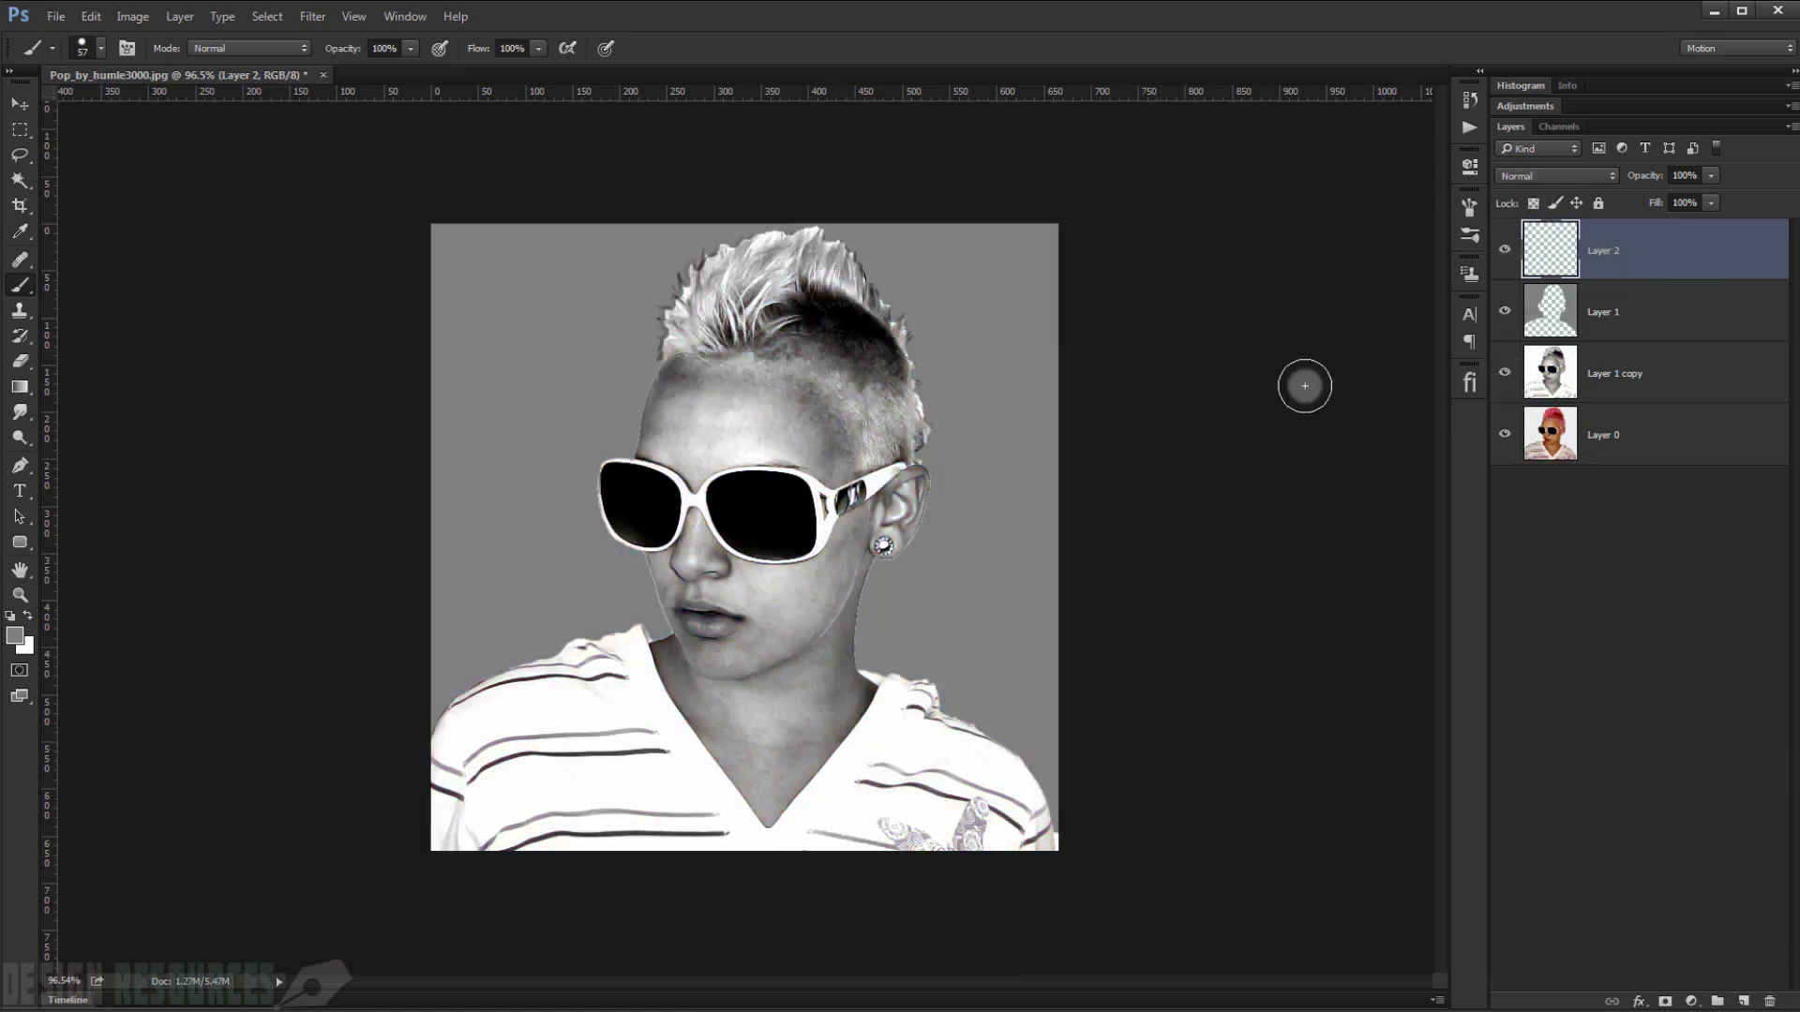
scroll(762, 384, up, 3)
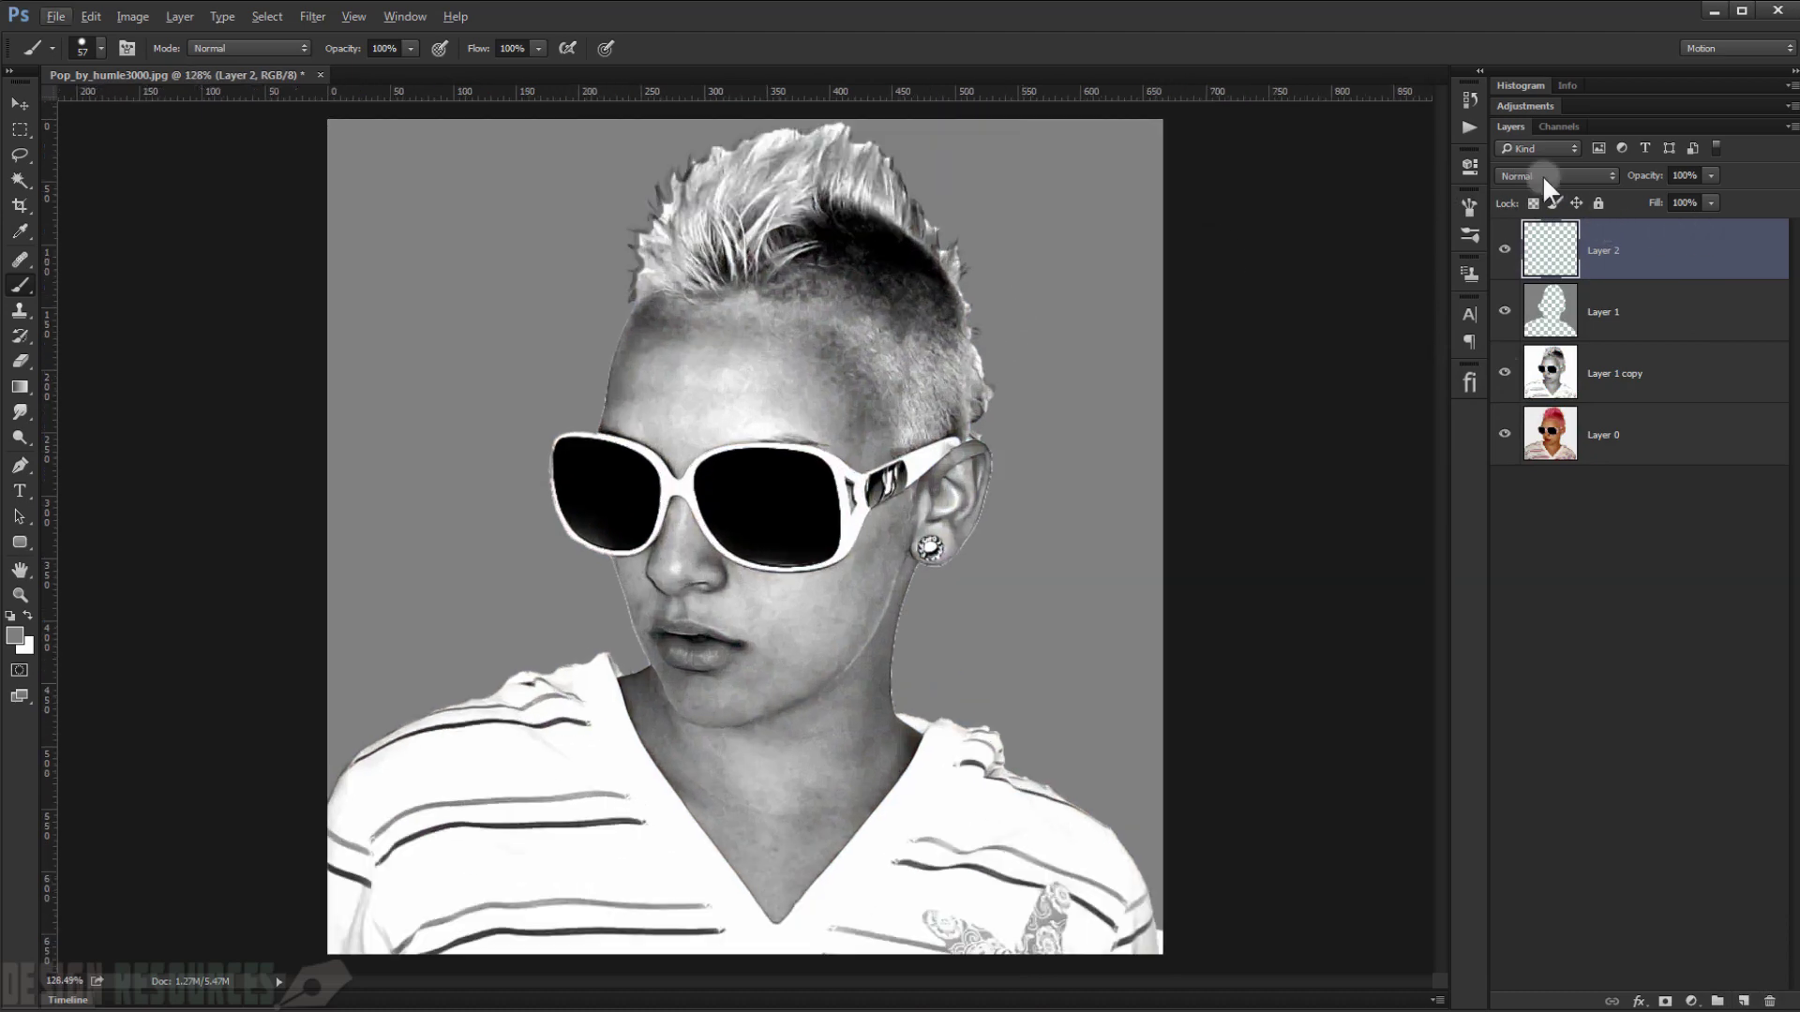
click(1543, 176)
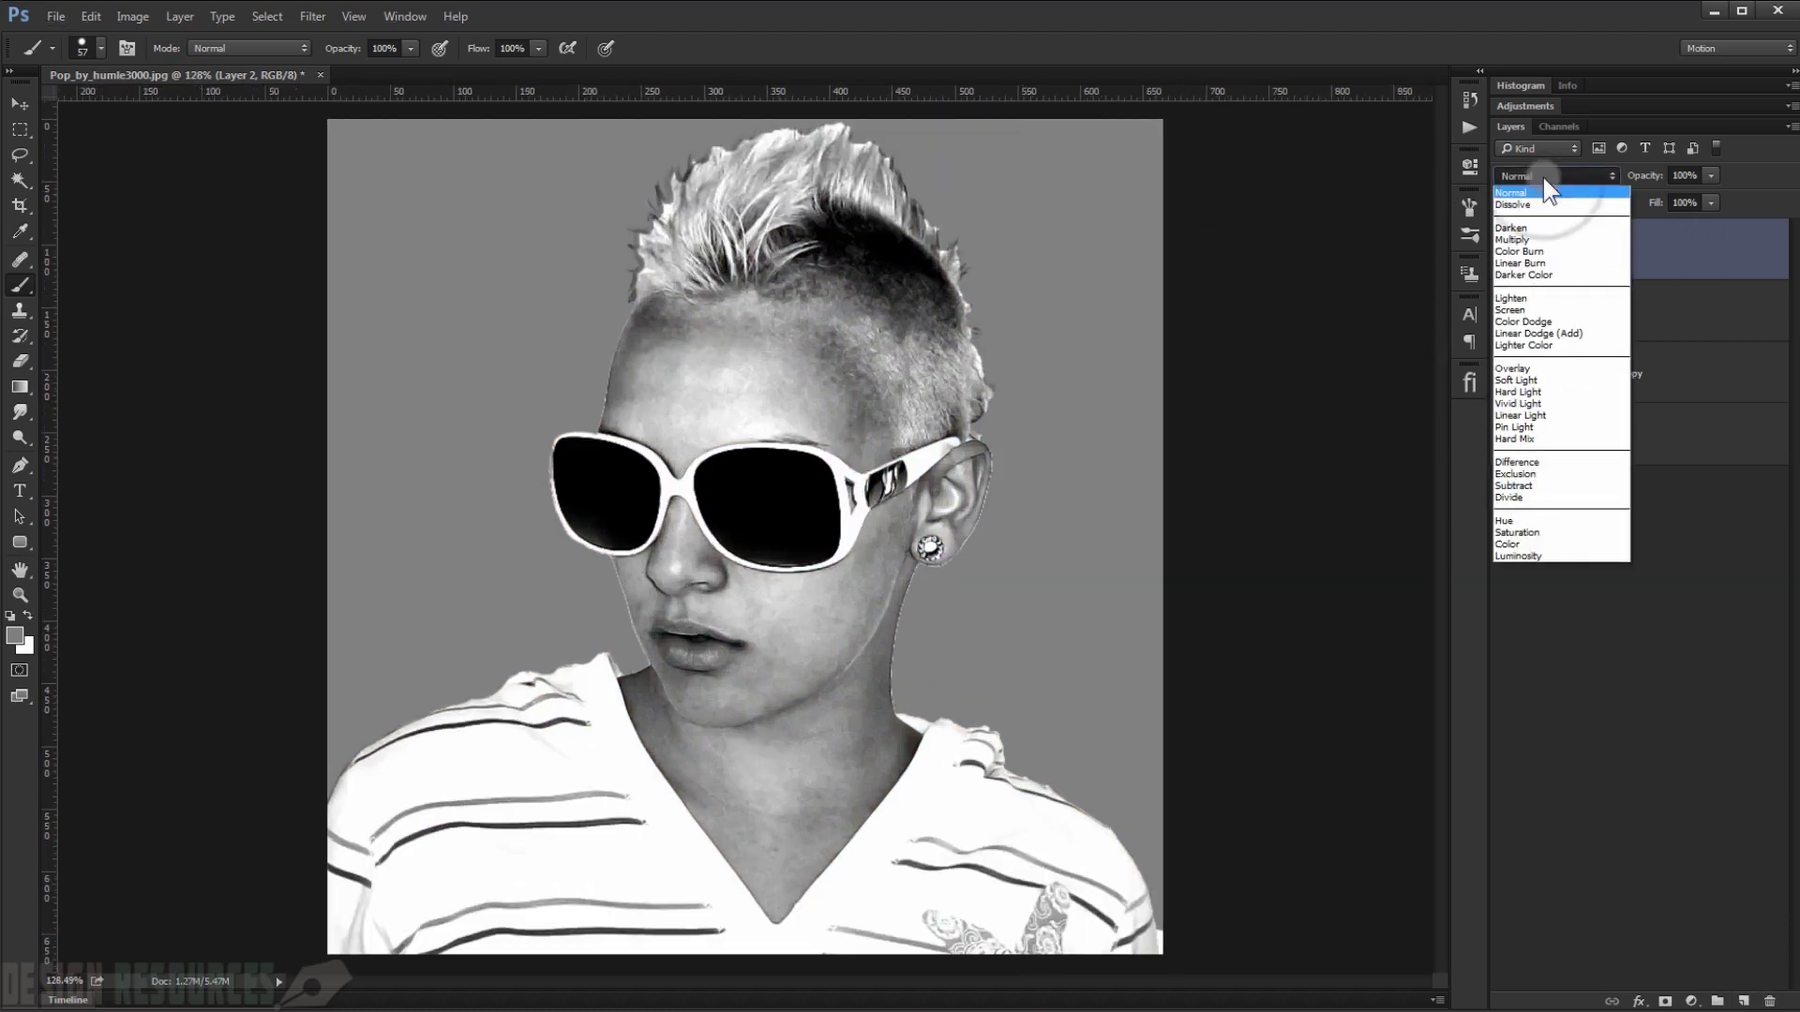
click(1543, 240)
- Paint the forehead and the bridge of the glasses grey on Layer 2, reducing the brush size to 20 px
scroll(713, 375, up, 4)
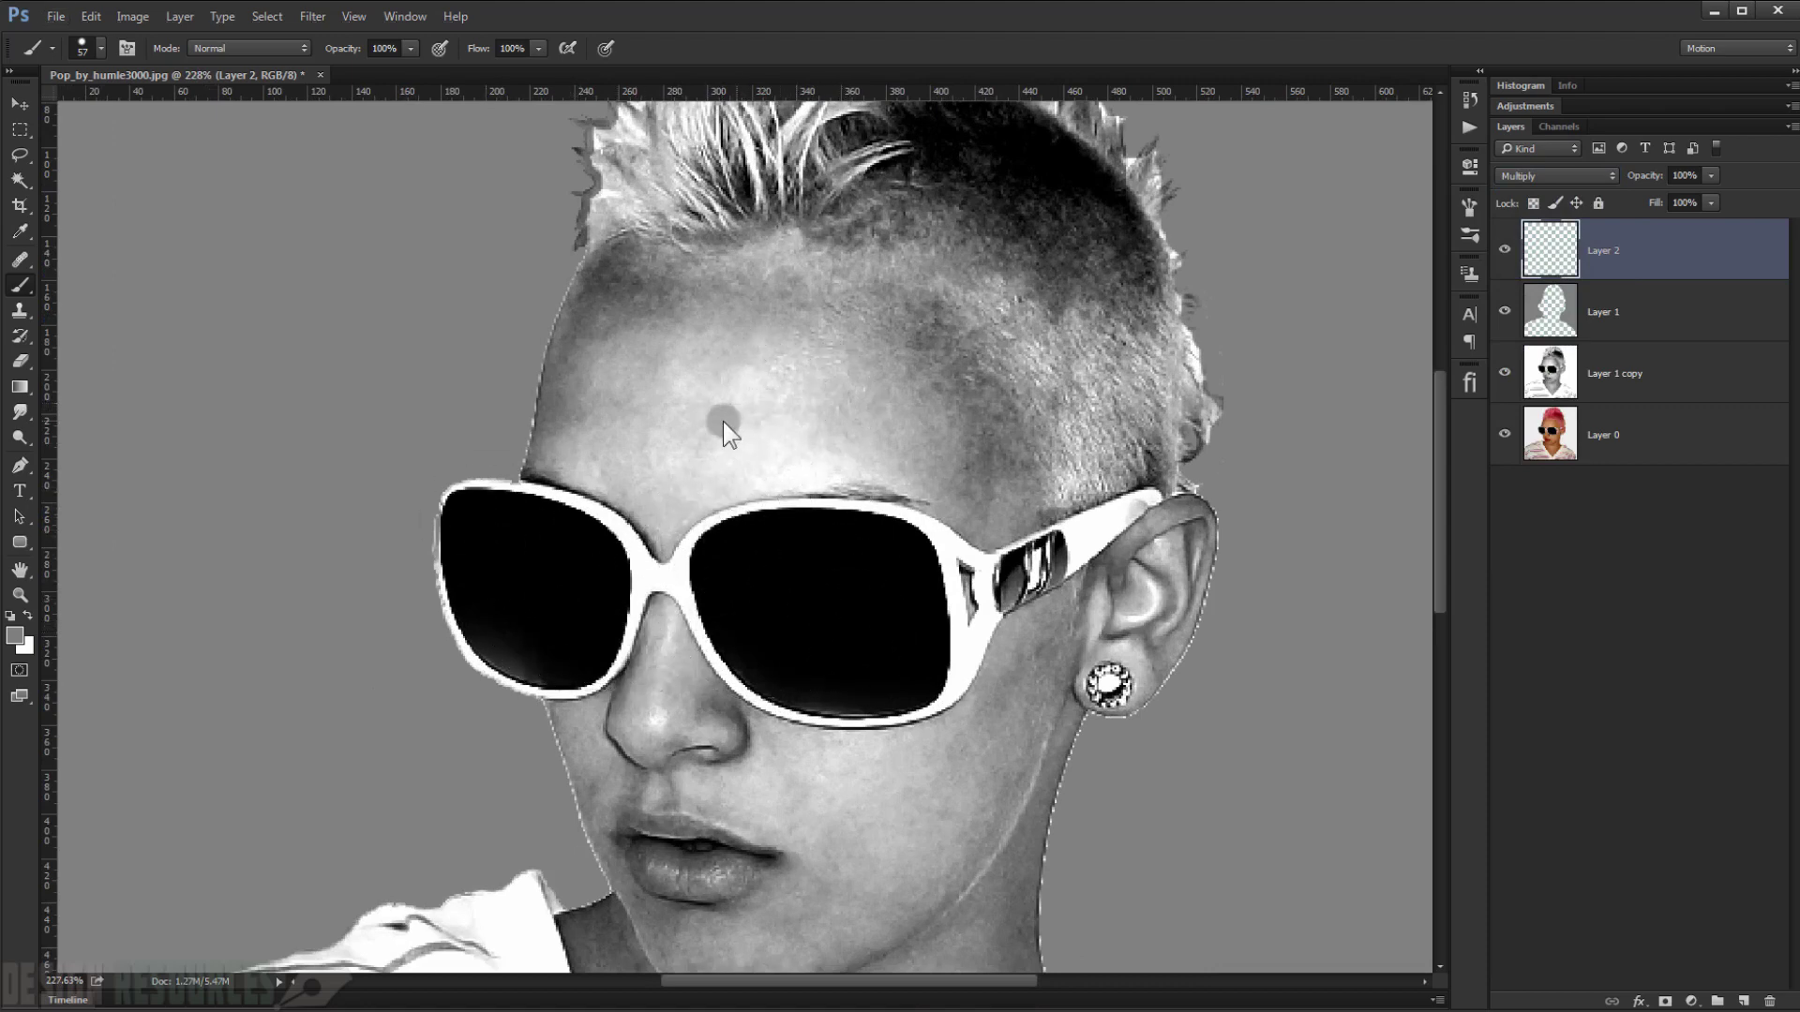
mouse_move(642, 365)
mouse_down()
mouse_move(793, 362)
mouse_move(752, 333)
mouse_move(784, 338)
mouse_move(844, 359)
mouse_move(932, 440)
mouse_move(703, 479)
mouse_move(669, 444)
mouse_move(671, 463)
mouse_move(644, 405)
mouse_move(621, 285)
mouse_move(577, 364)
mouse_move(598, 314)
mouse_move(577, 457)
mouse_move(817, 421)
mouse_move(889, 458)
mouse_move(696, 488)
mouse_move(665, 526)
mouse_move(661, 605)
mouse_move(628, 507)
mouse_up()
key(bracketleft)
key(bracketleft)
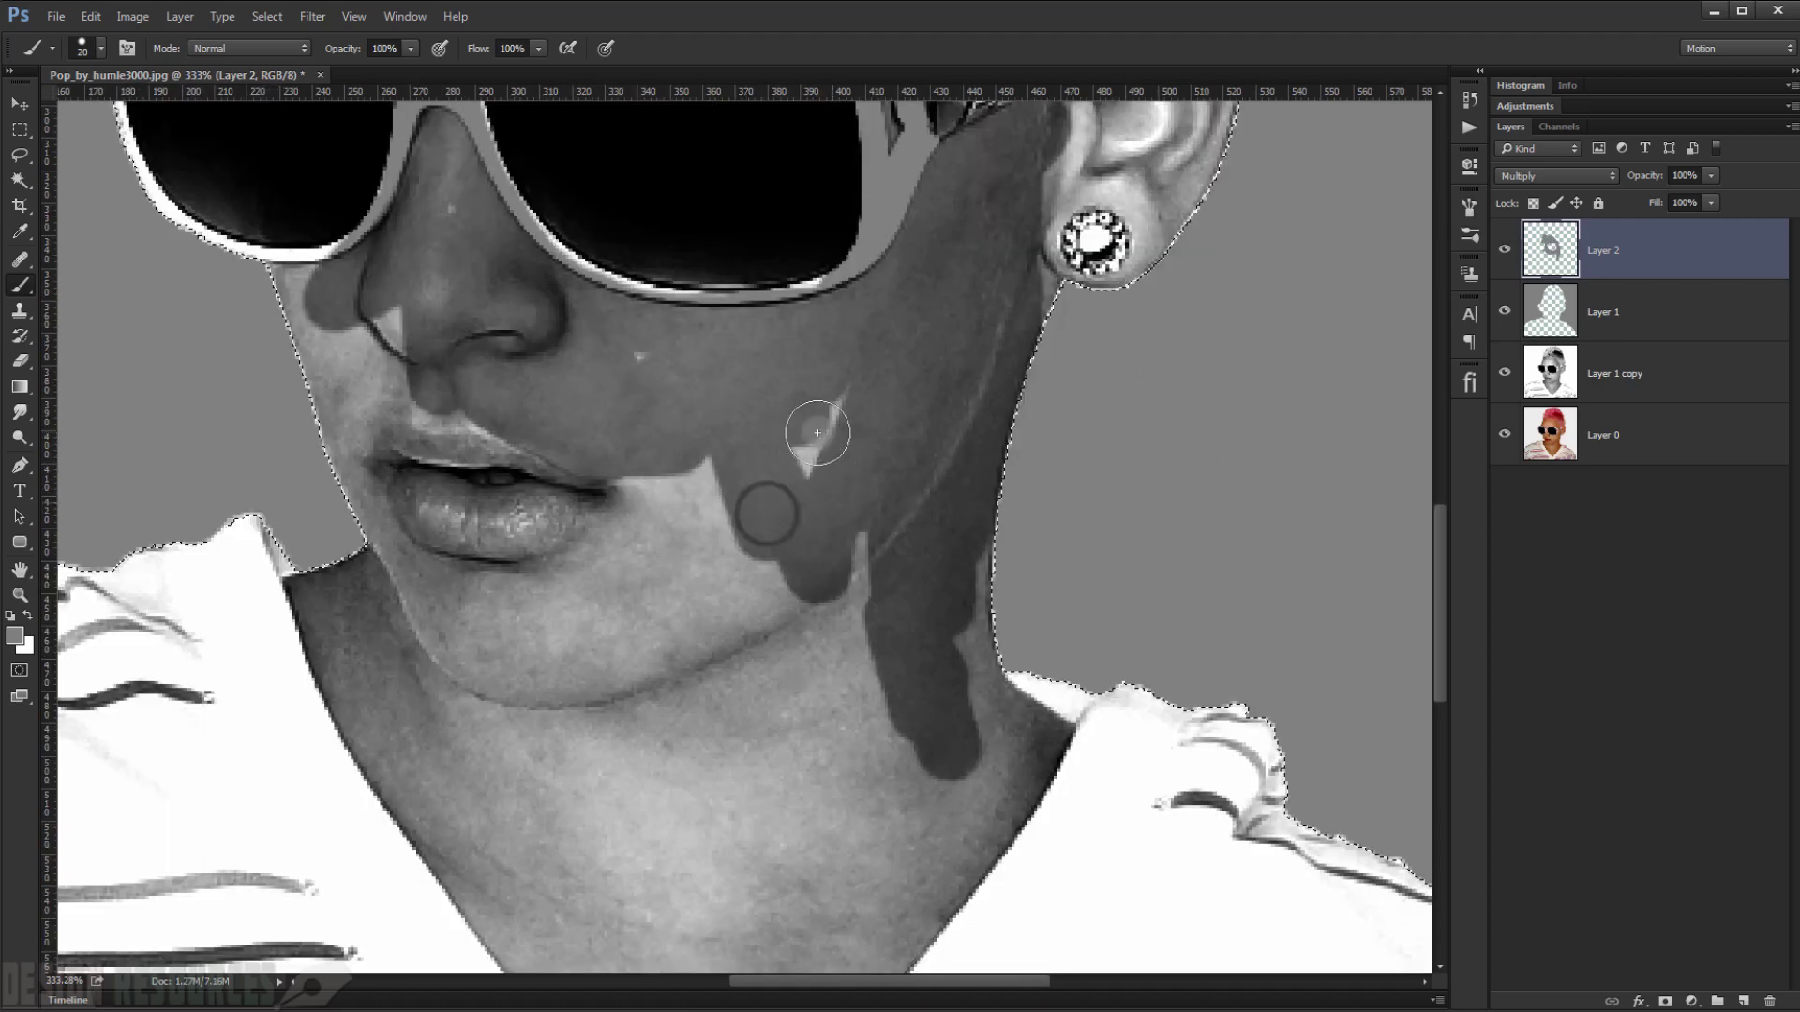
- Paint the cheeks, nose and jawline grey within the figure's selection, undoing the stroke that spills over the chin
mouse_move(816, 414)
mouse_down()
mouse_move(668, 416)
mouse_move(686, 499)
mouse_move(674, 597)
mouse_move(573, 631)
mouse_move(631, 561)
mouse_move(657, 484)
mouse_move(545, 587)
mouse_move(582, 566)
mouse_up()
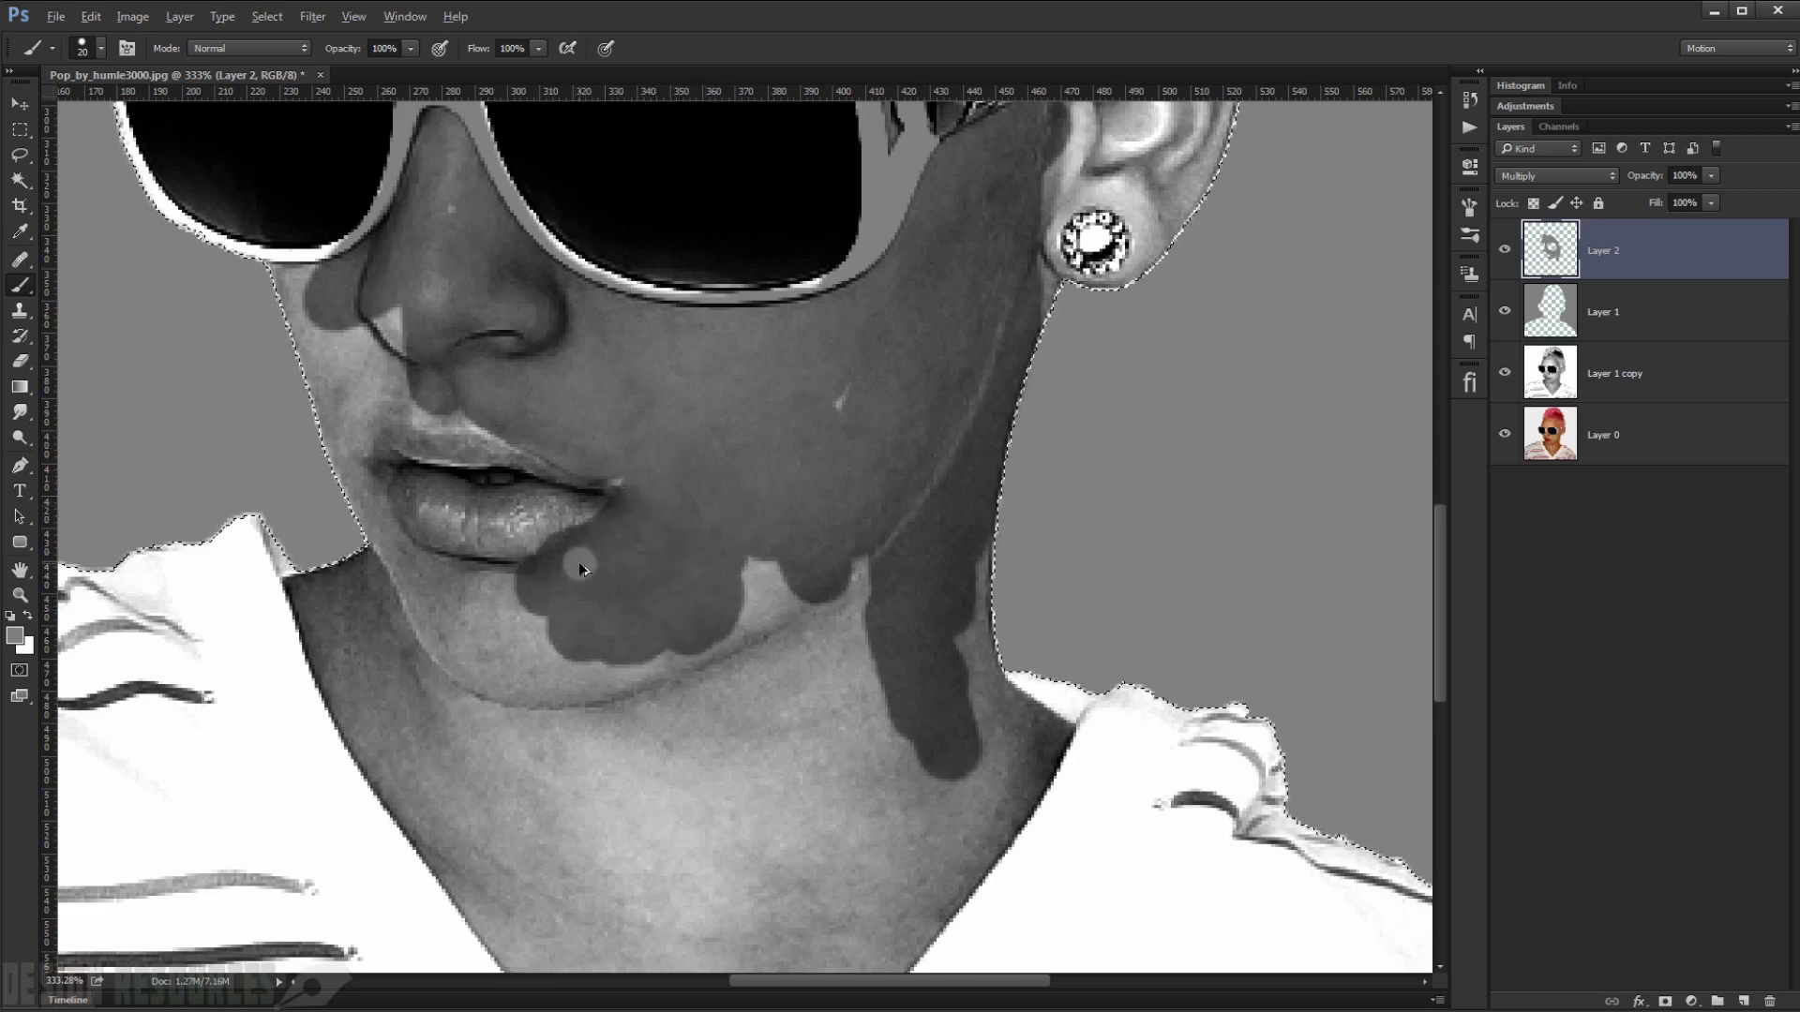
key(ctrl+z)
mouse_move(720, 460)
mouse_down()
mouse_move(828, 455)
mouse_move(664, 364)
mouse_up()
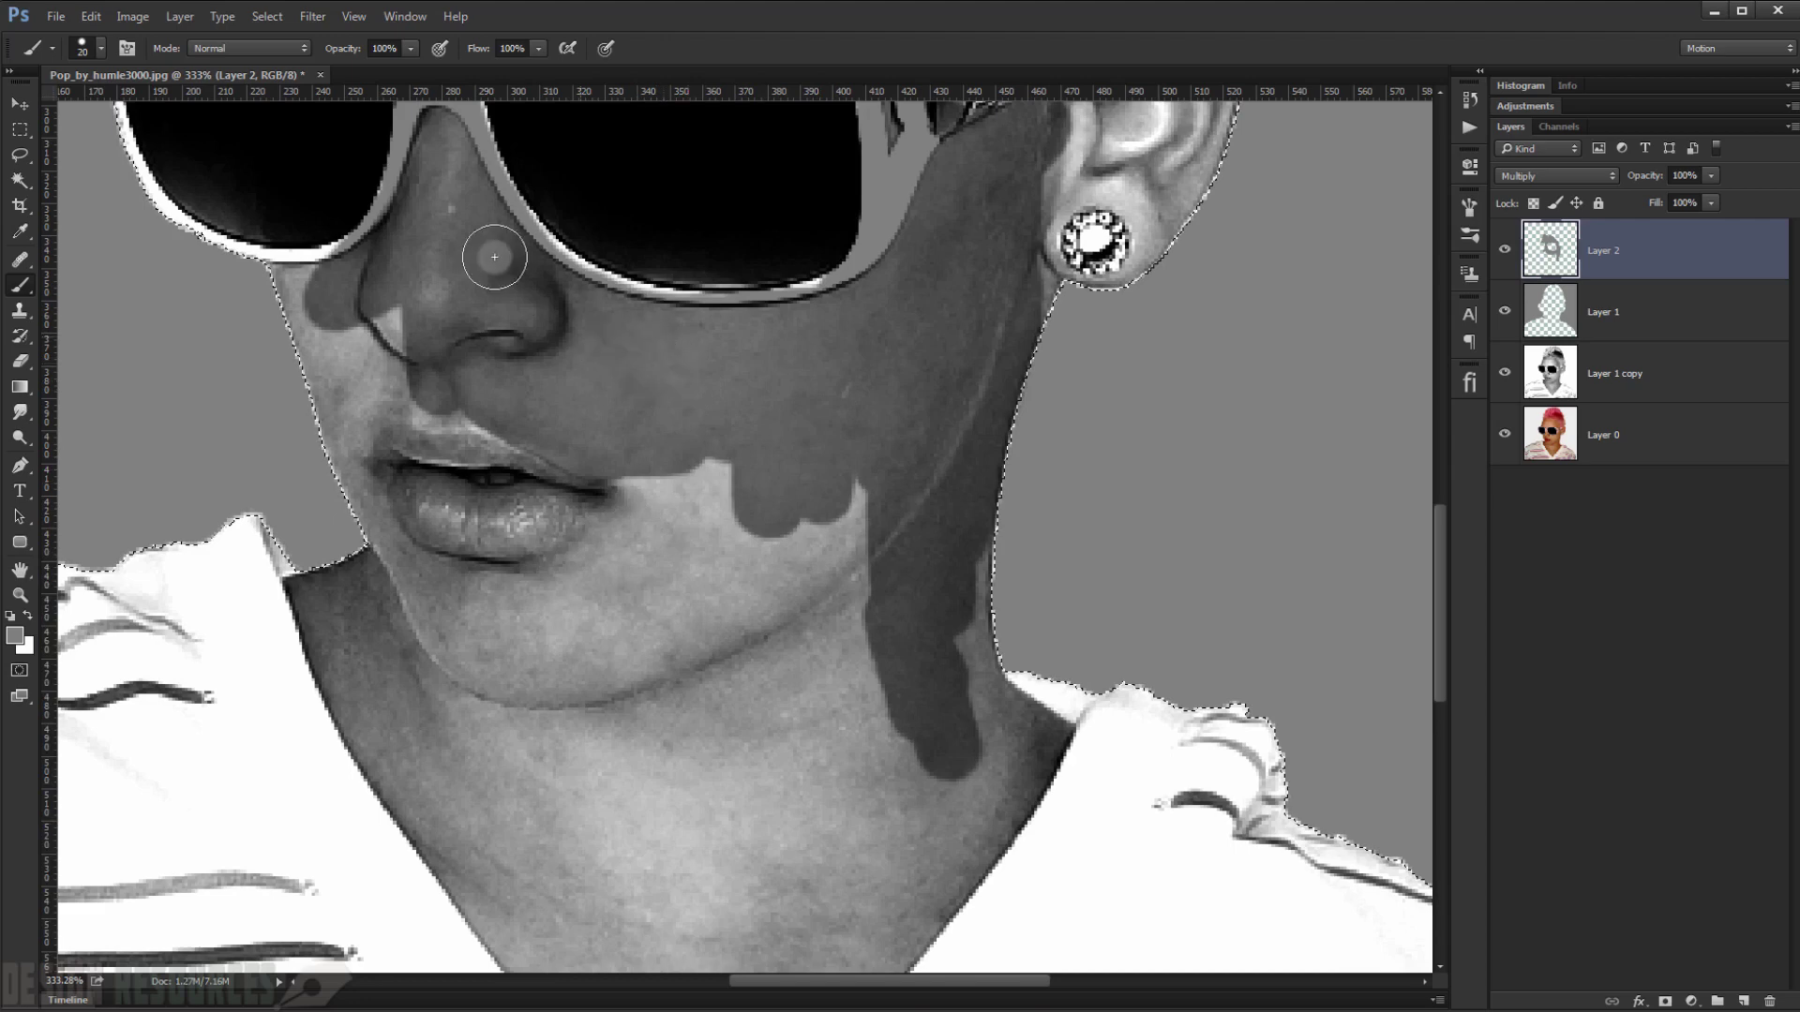
mouse_move(443, 329)
mouse_down()
mouse_move(326, 303)
mouse_move(349, 406)
mouse_move(503, 414)
mouse_move(441, 383)
mouse_move(364, 420)
mouse_up()
mouse_move(406, 596)
mouse_down()
mouse_move(434, 659)
mouse_move(667, 572)
mouse_move(788, 487)
mouse_move(797, 530)
mouse_move(867, 517)
mouse_move(876, 624)
mouse_move(884, 544)
mouse_up()
scroll(775, 447, down, 2)
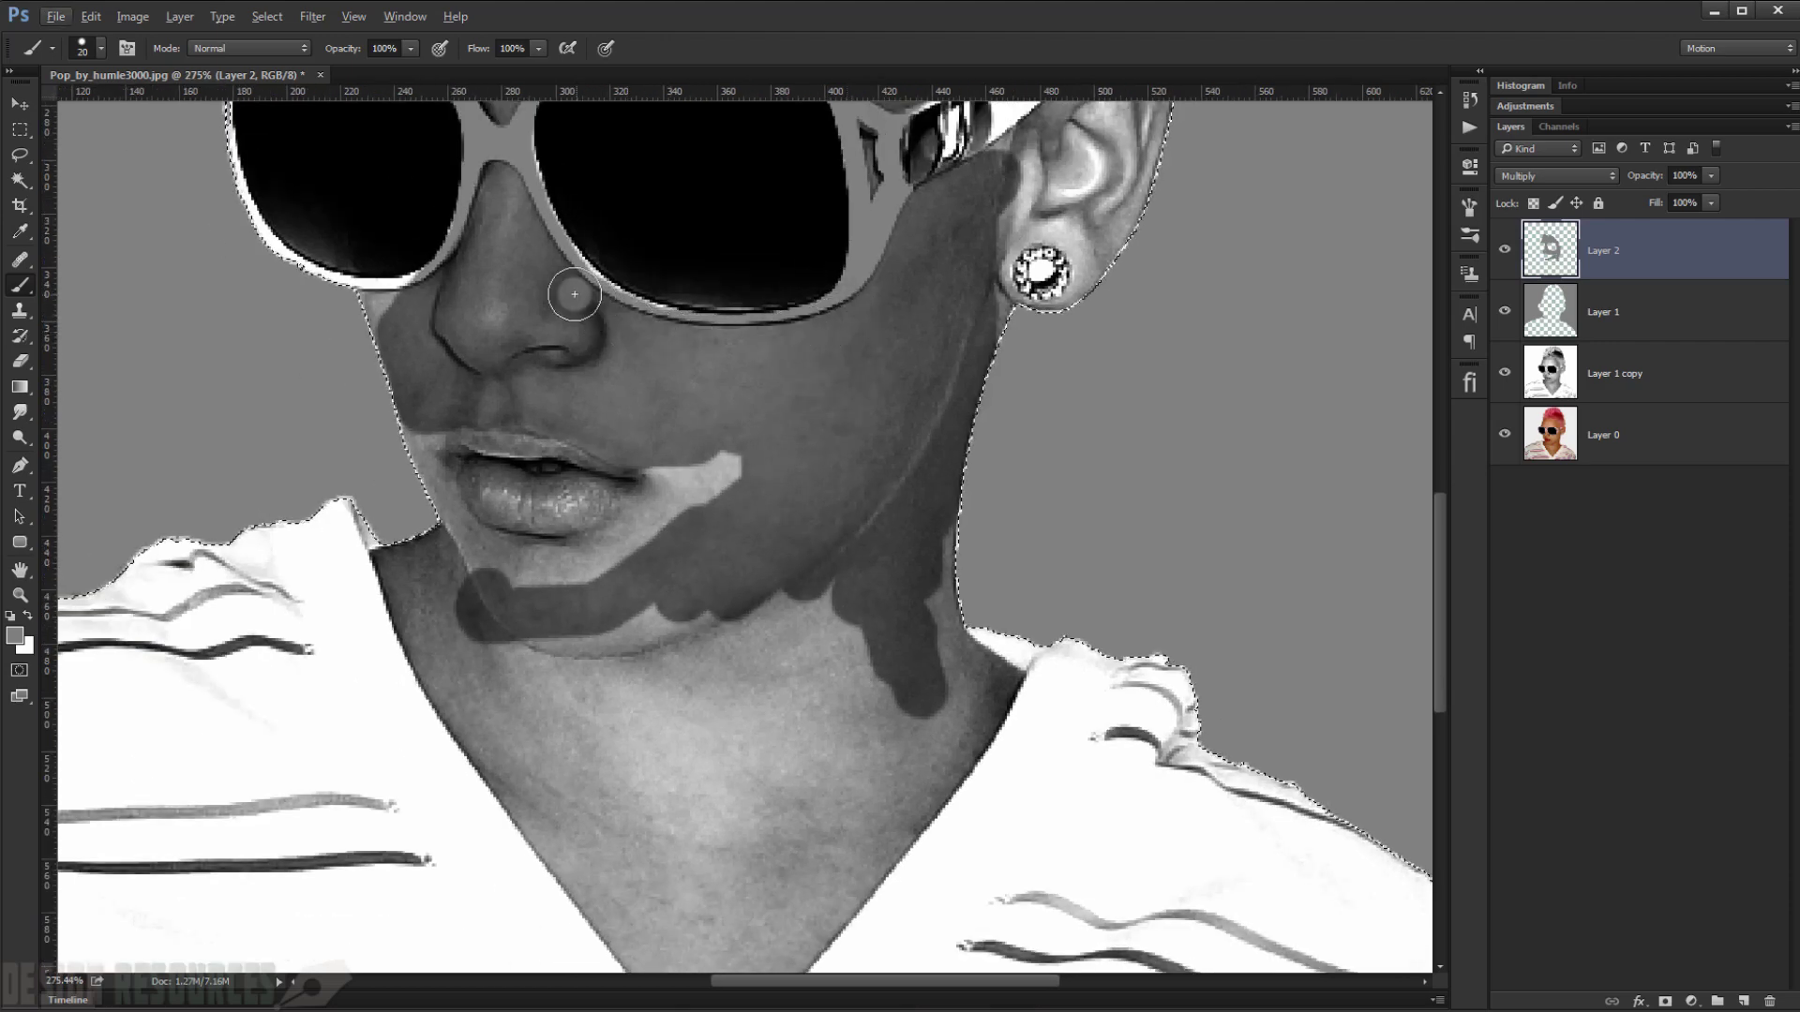
- Paint the white rims of the glasses grey around both lenses, using an 11 px brush for the narrow lower edge
scroll(727, 346, down, 2)
scroll(668, 182, up, 3)
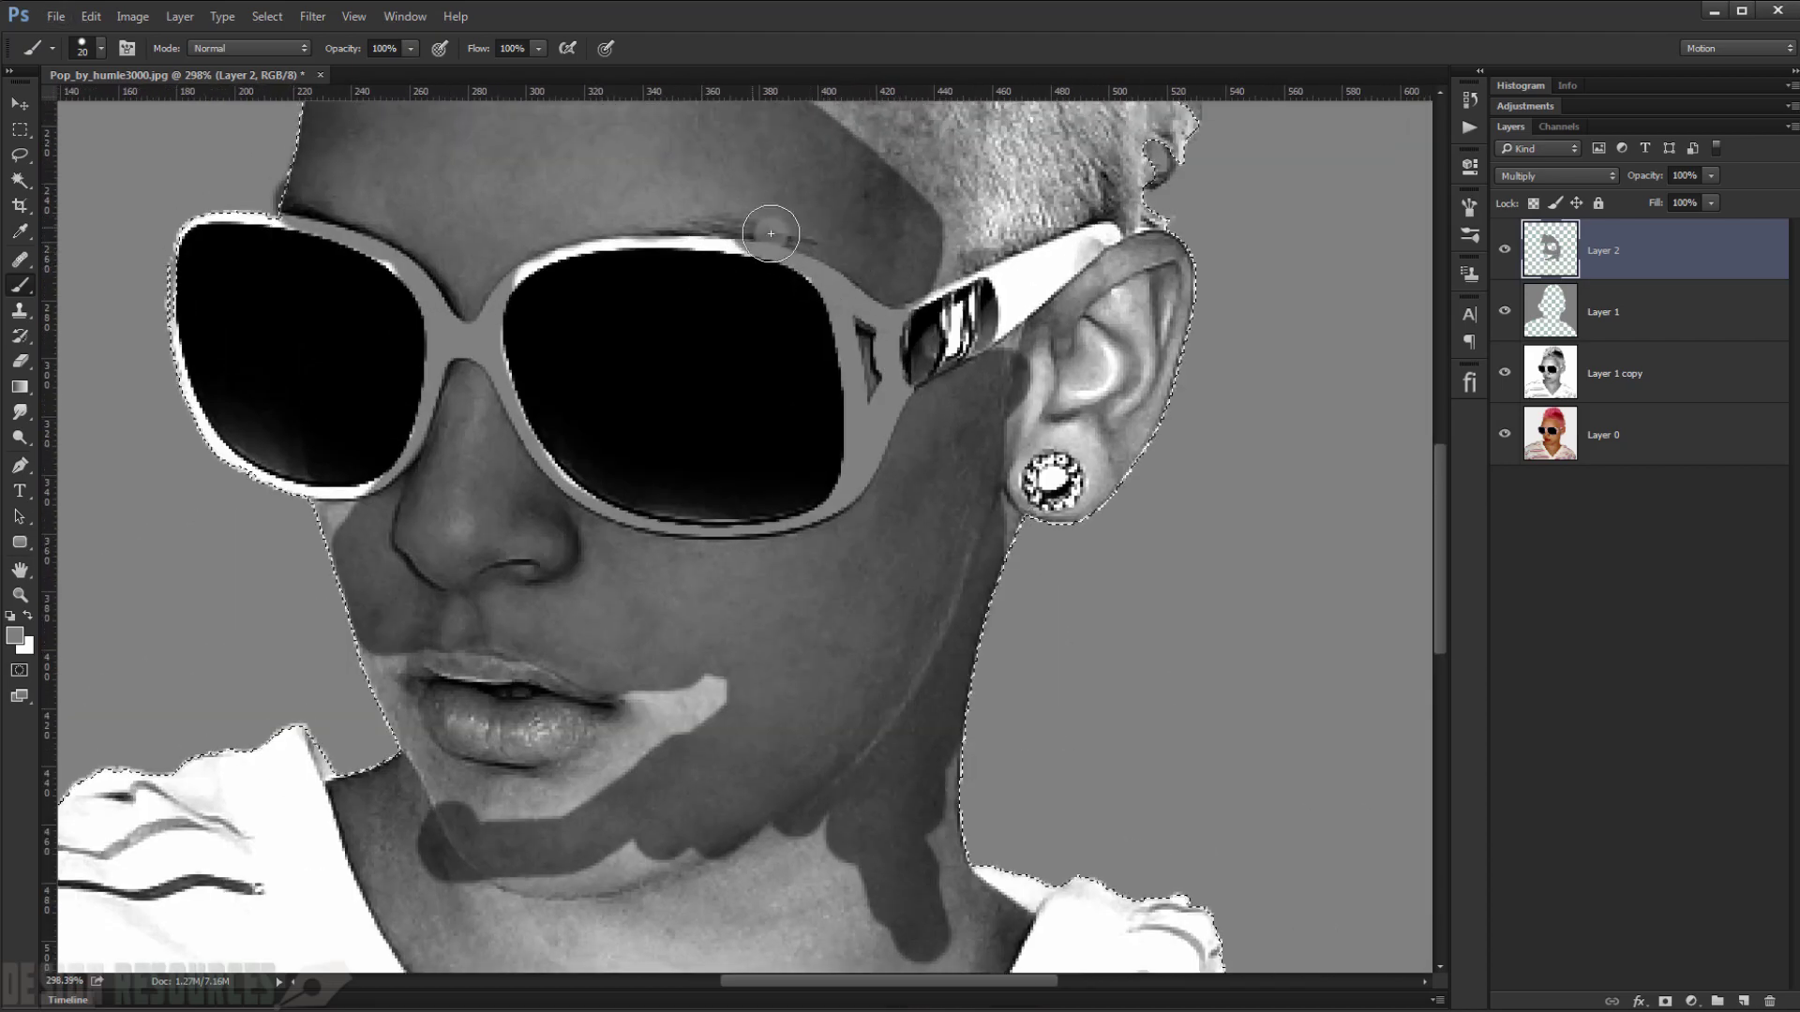
drag(771, 233, 704, 222)
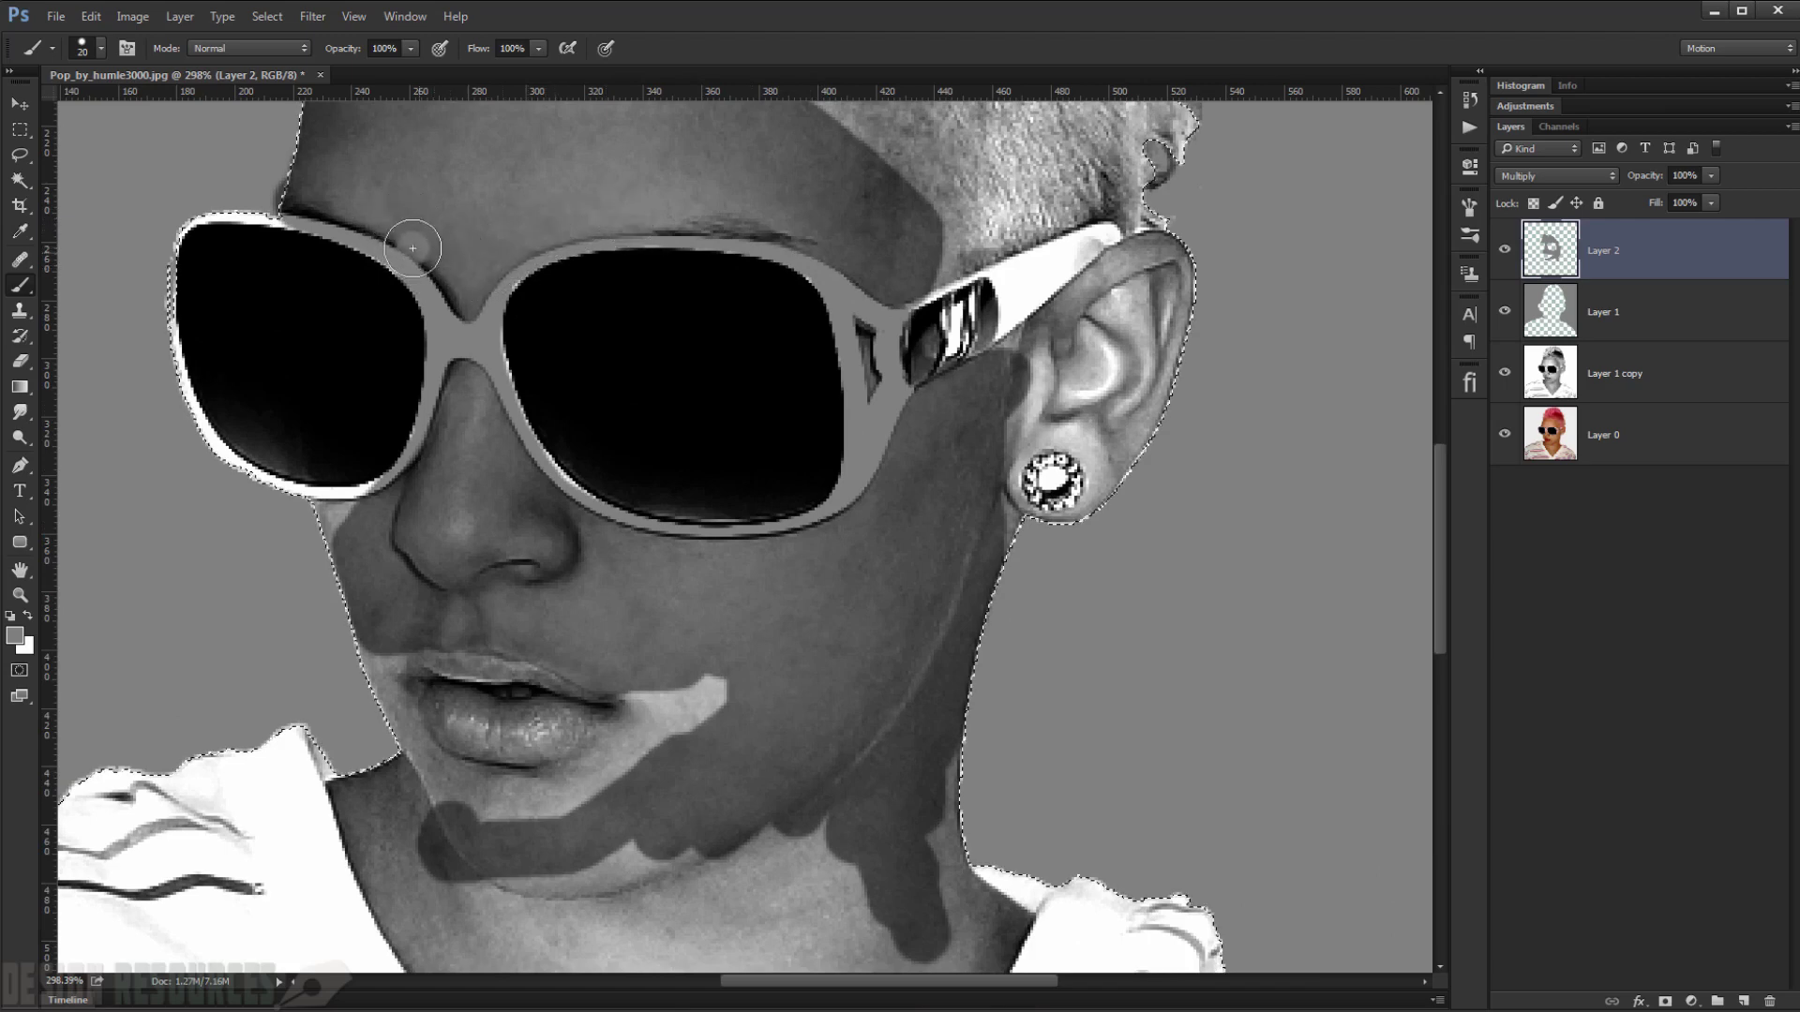
scroll(334, 527, up, 4)
mouse_move(367, 519)
mouse_down()
mouse_move(321, 502)
mouse_move(360, 547)
mouse_up()
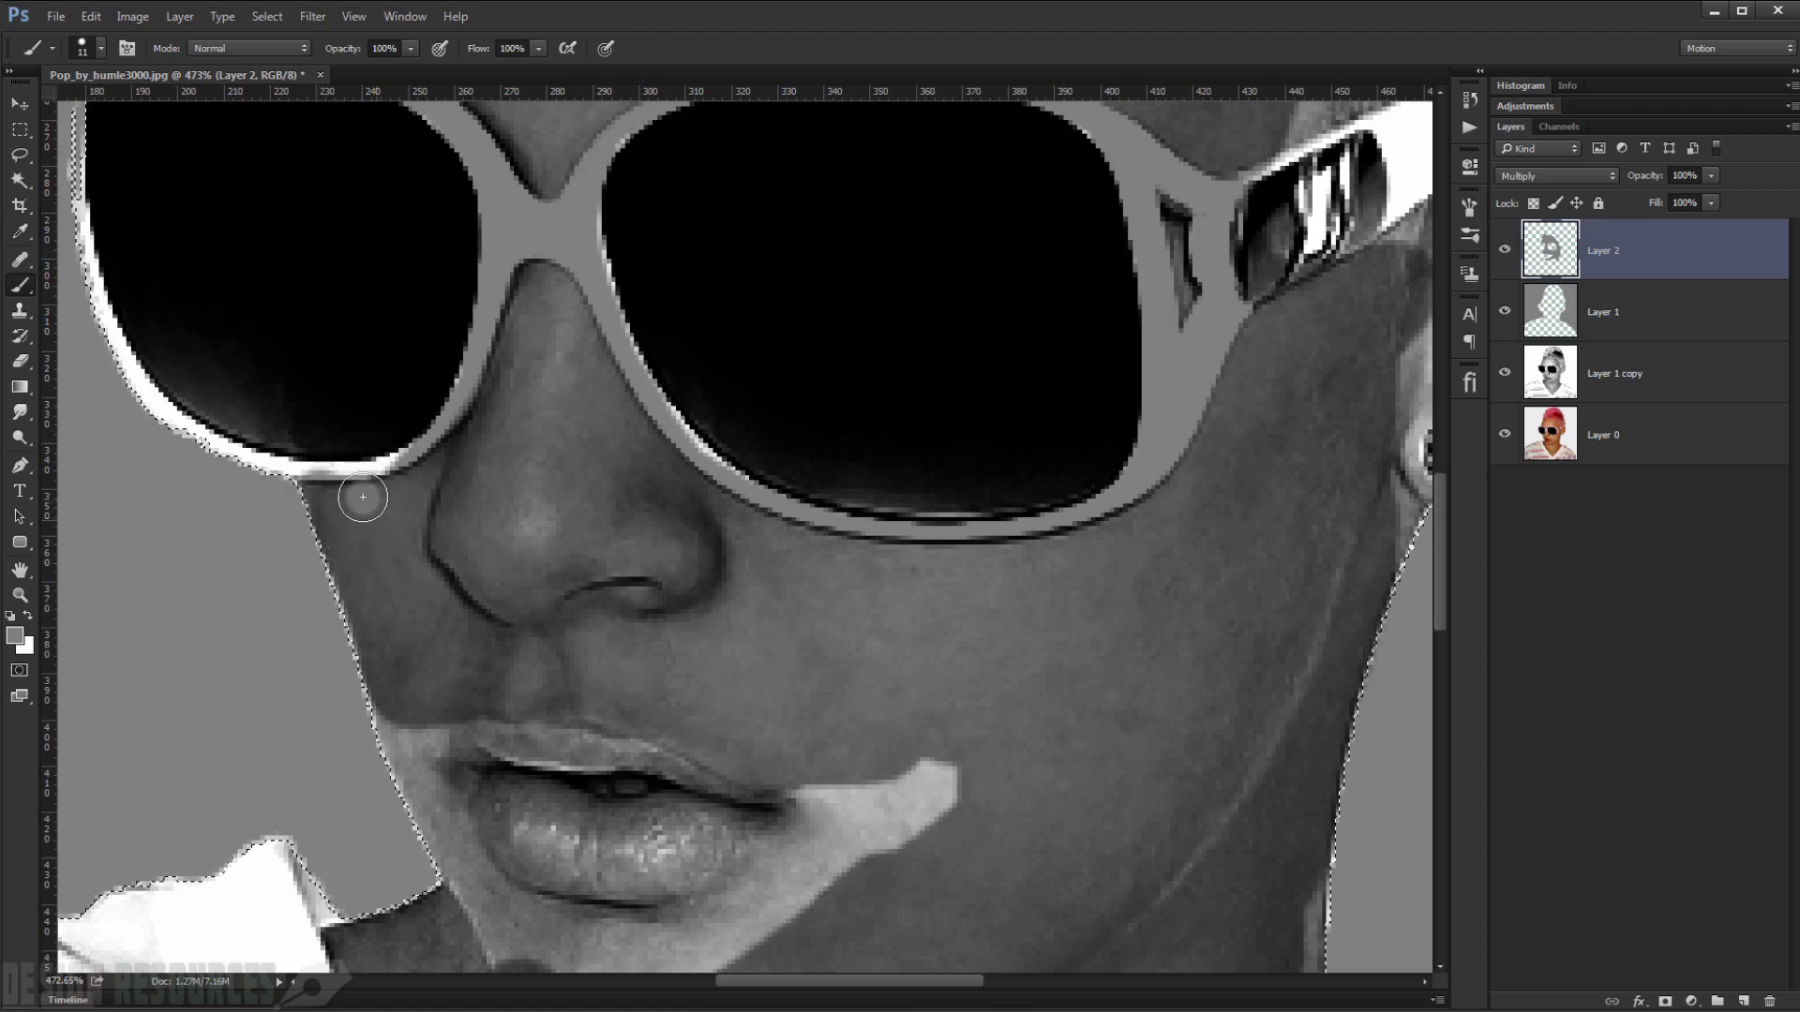
- Paint the chin, neck and V-neck chest area grey on Layer 2 within the figure's selection, undoing the first chest stroke
scroll(303, 485, down, 3)
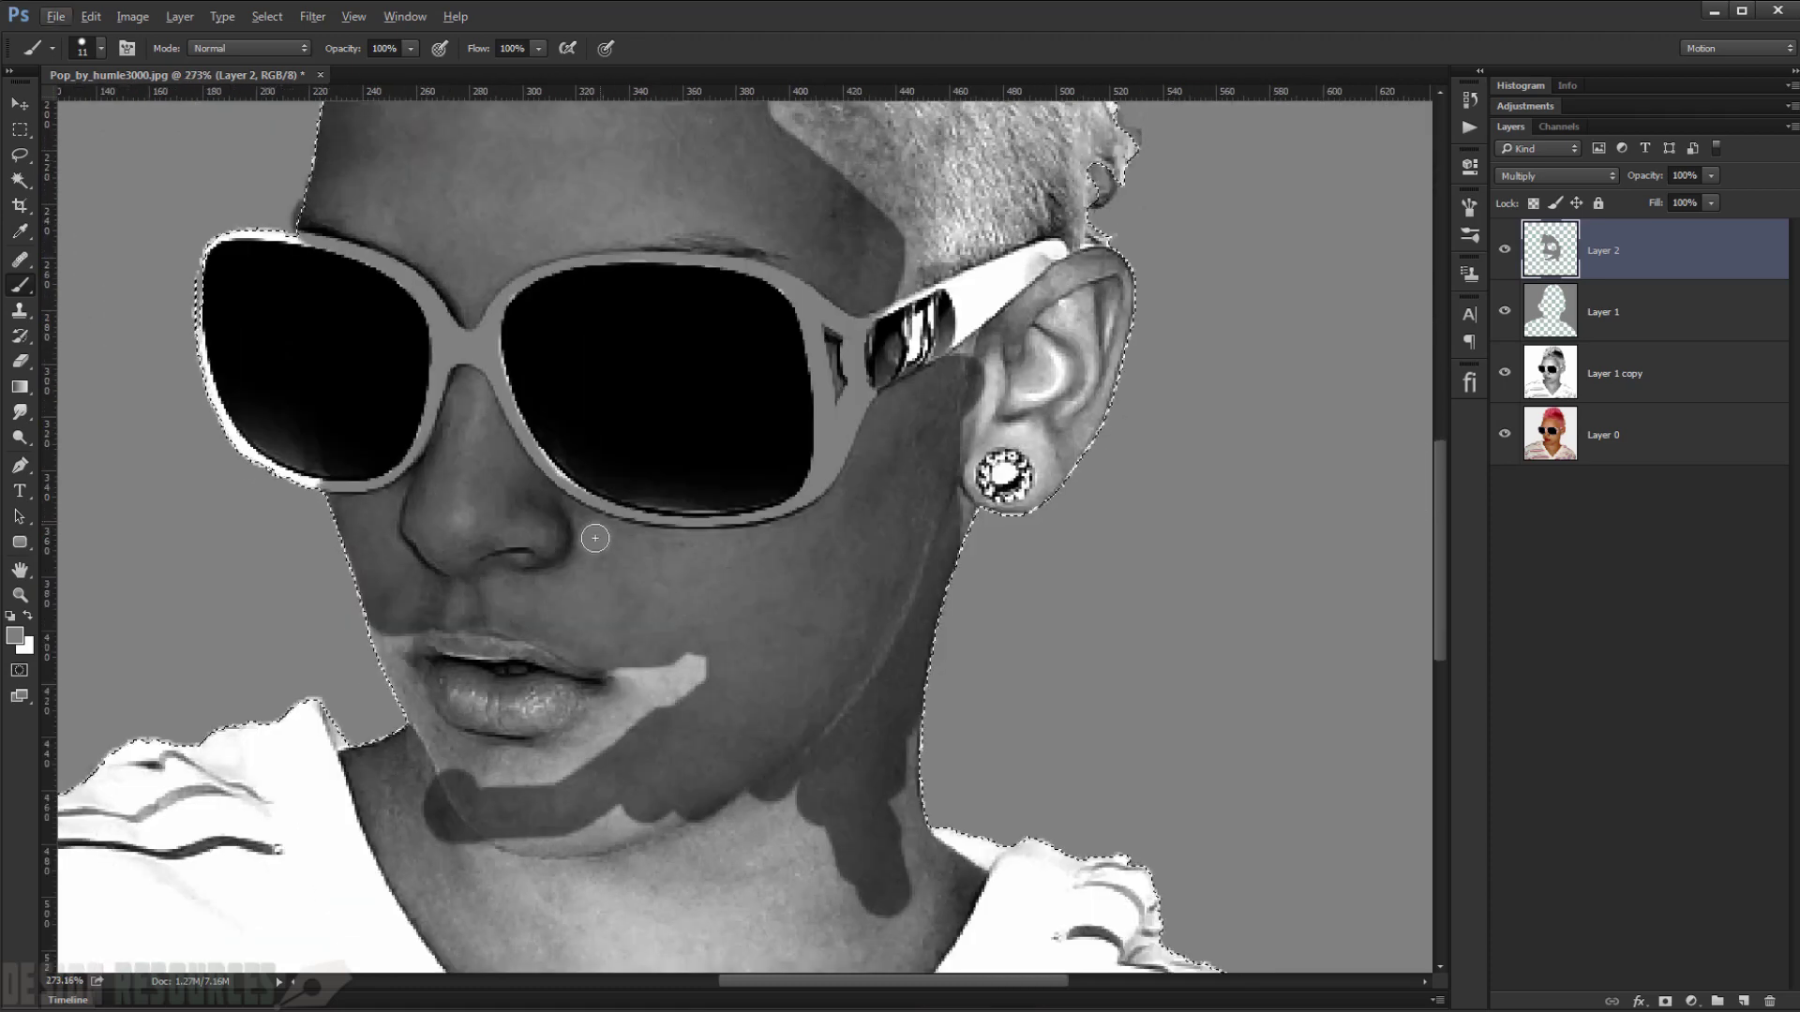
mouse_move(684, 655)
mouse_down()
mouse_move(640, 649)
mouse_move(614, 691)
mouse_up()
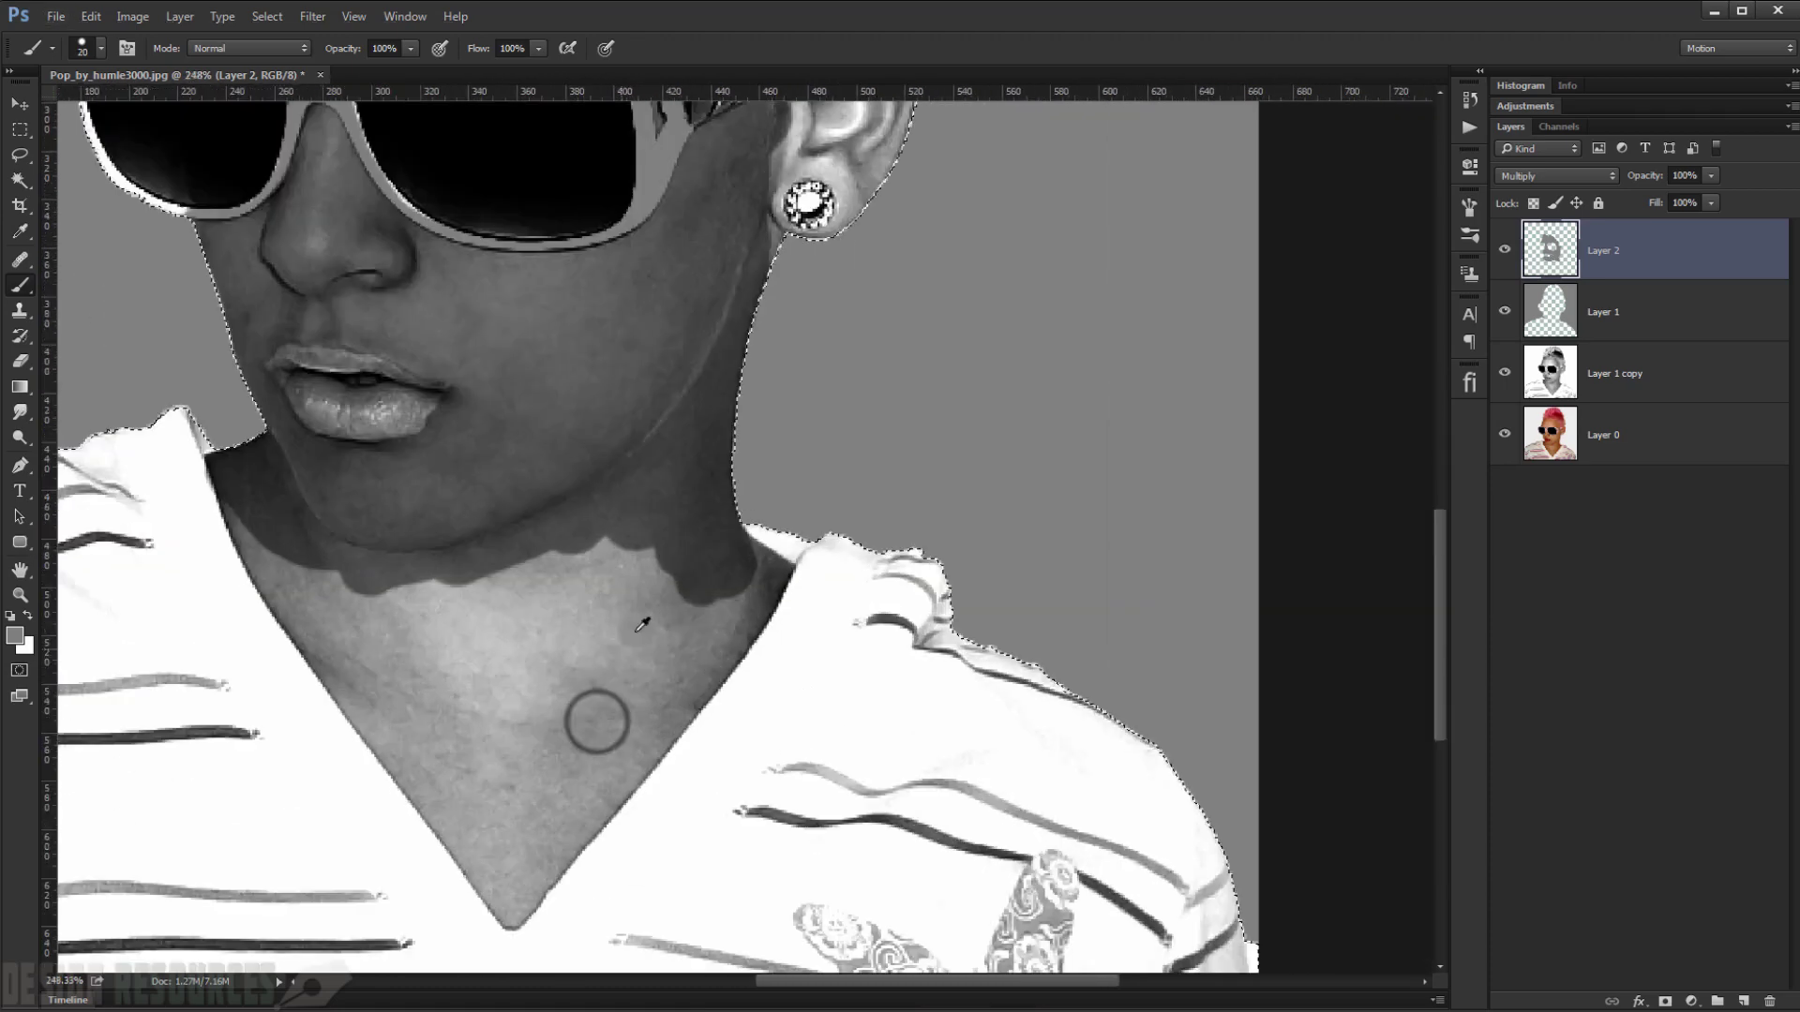
mouse_move(602, 705)
mouse_down()
mouse_move(758, 573)
mouse_move(546, 861)
mouse_move(630, 555)
mouse_move(546, 594)
mouse_move(334, 567)
mouse_move(254, 513)
mouse_move(295, 627)
mouse_move(333, 683)
mouse_up()
key(ctrl+z)
mouse_move(263, 546)
mouse_down()
mouse_move(341, 649)
mouse_move(639, 685)
mouse_move(562, 750)
mouse_move(482, 571)
mouse_move(470, 722)
mouse_move(281, 530)
mouse_move(582, 603)
mouse_move(562, 796)
mouse_move(565, 703)
mouse_move(536, 712)
mouse_up()
scroll(565, 703, down, 10)
mouse_move(535, 763)
mouse_down()
mouse_move(534, 829)
mouse_move(578, 754)
mouse_up()
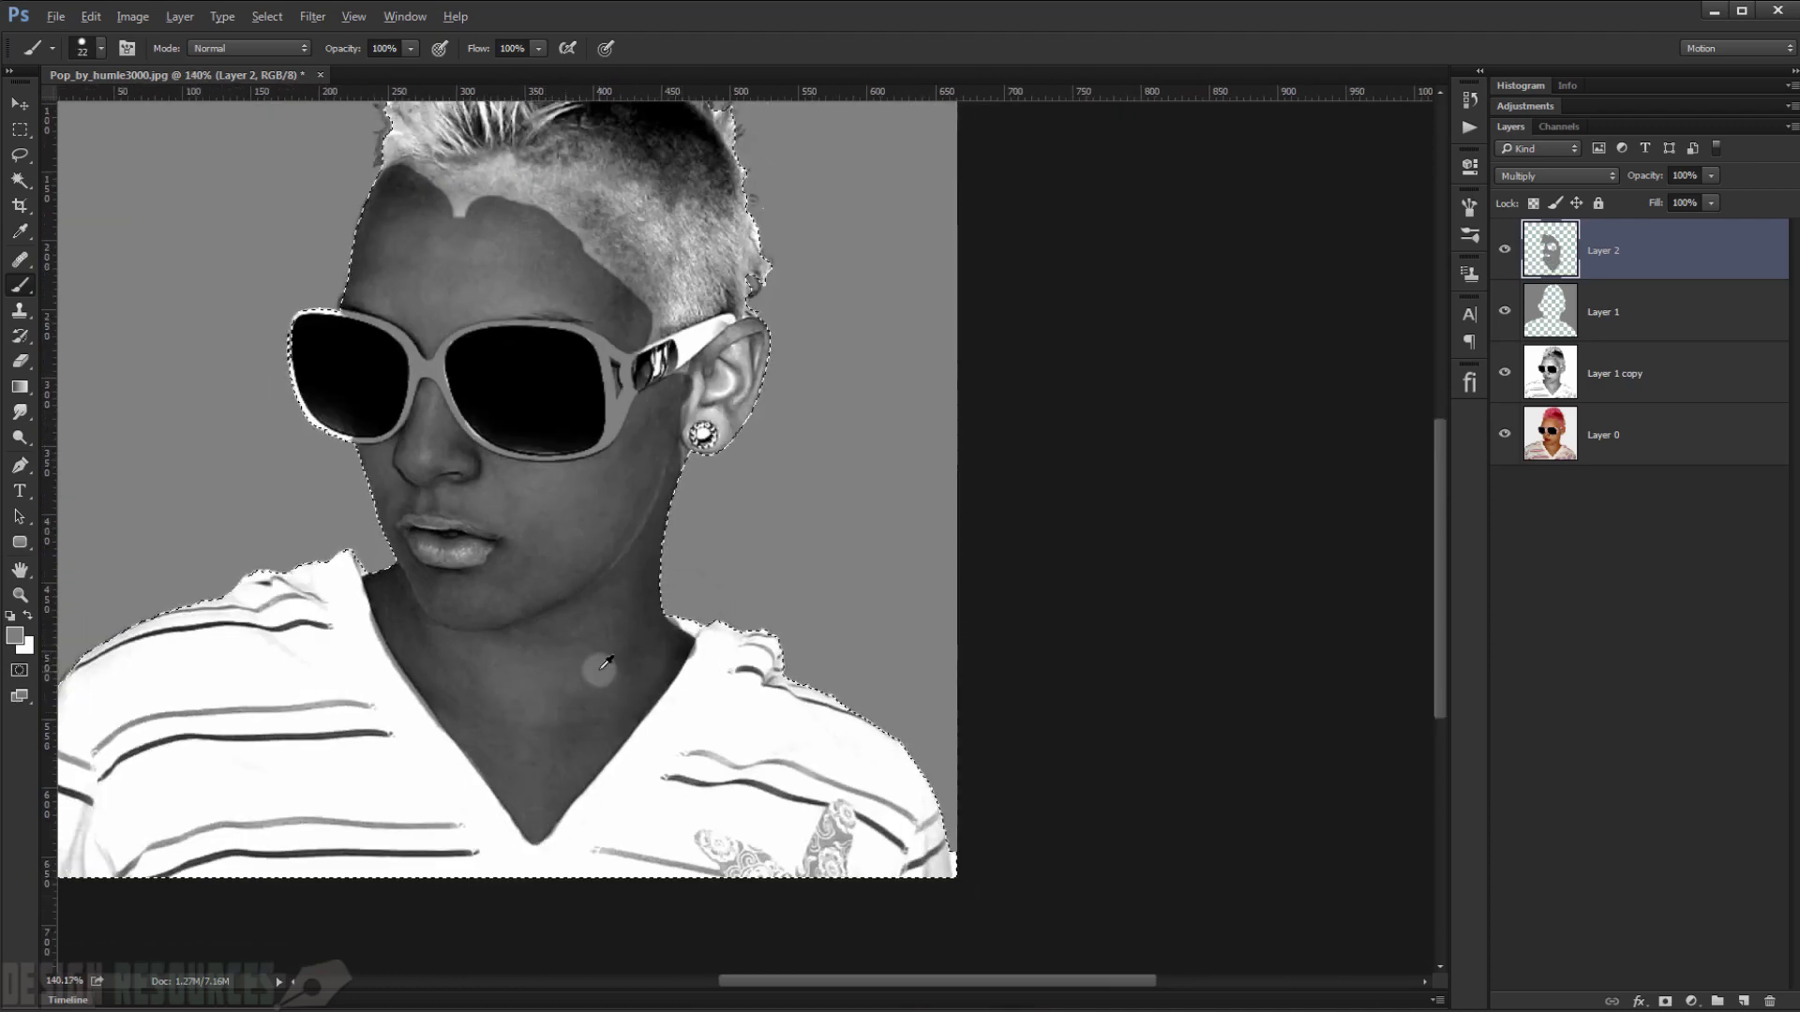
scroll(606, 661, down, 3)
- Extend the forehead's grey up to the hairline and down to the temple with a softer 49 px brush
scroll(763, 345, up, 6)
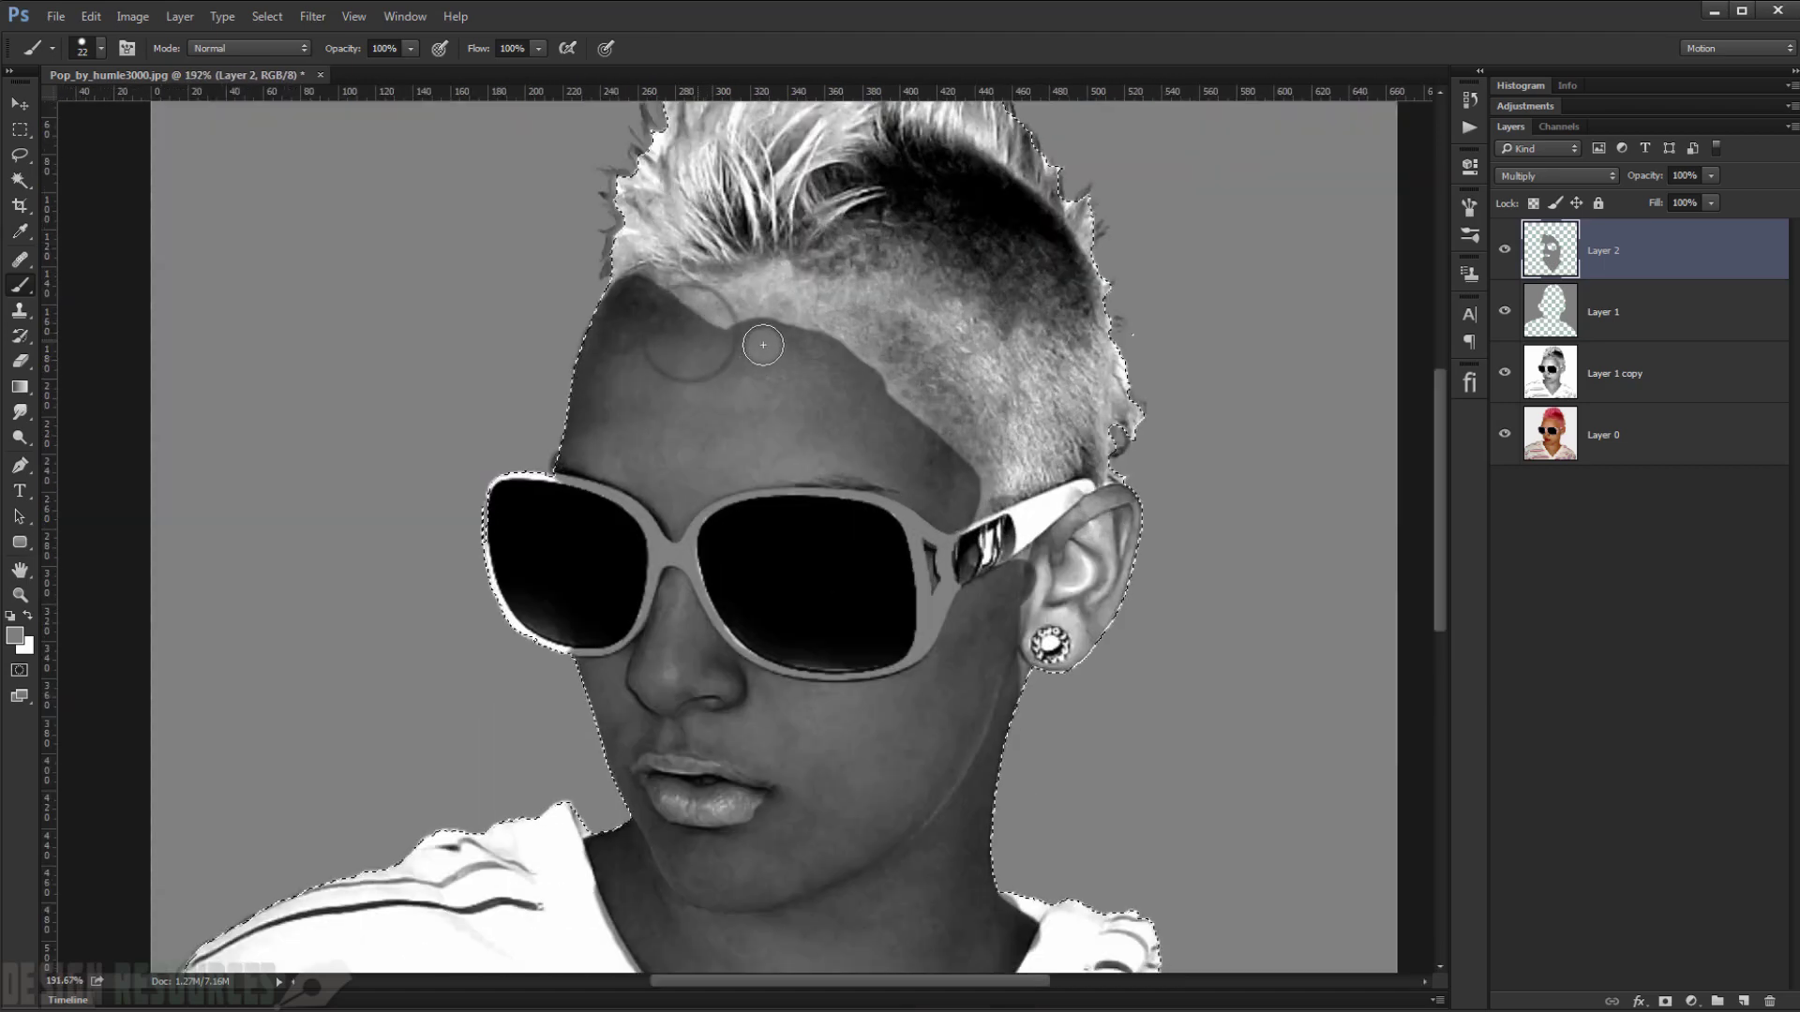
scroll(758, 337, up, 6)
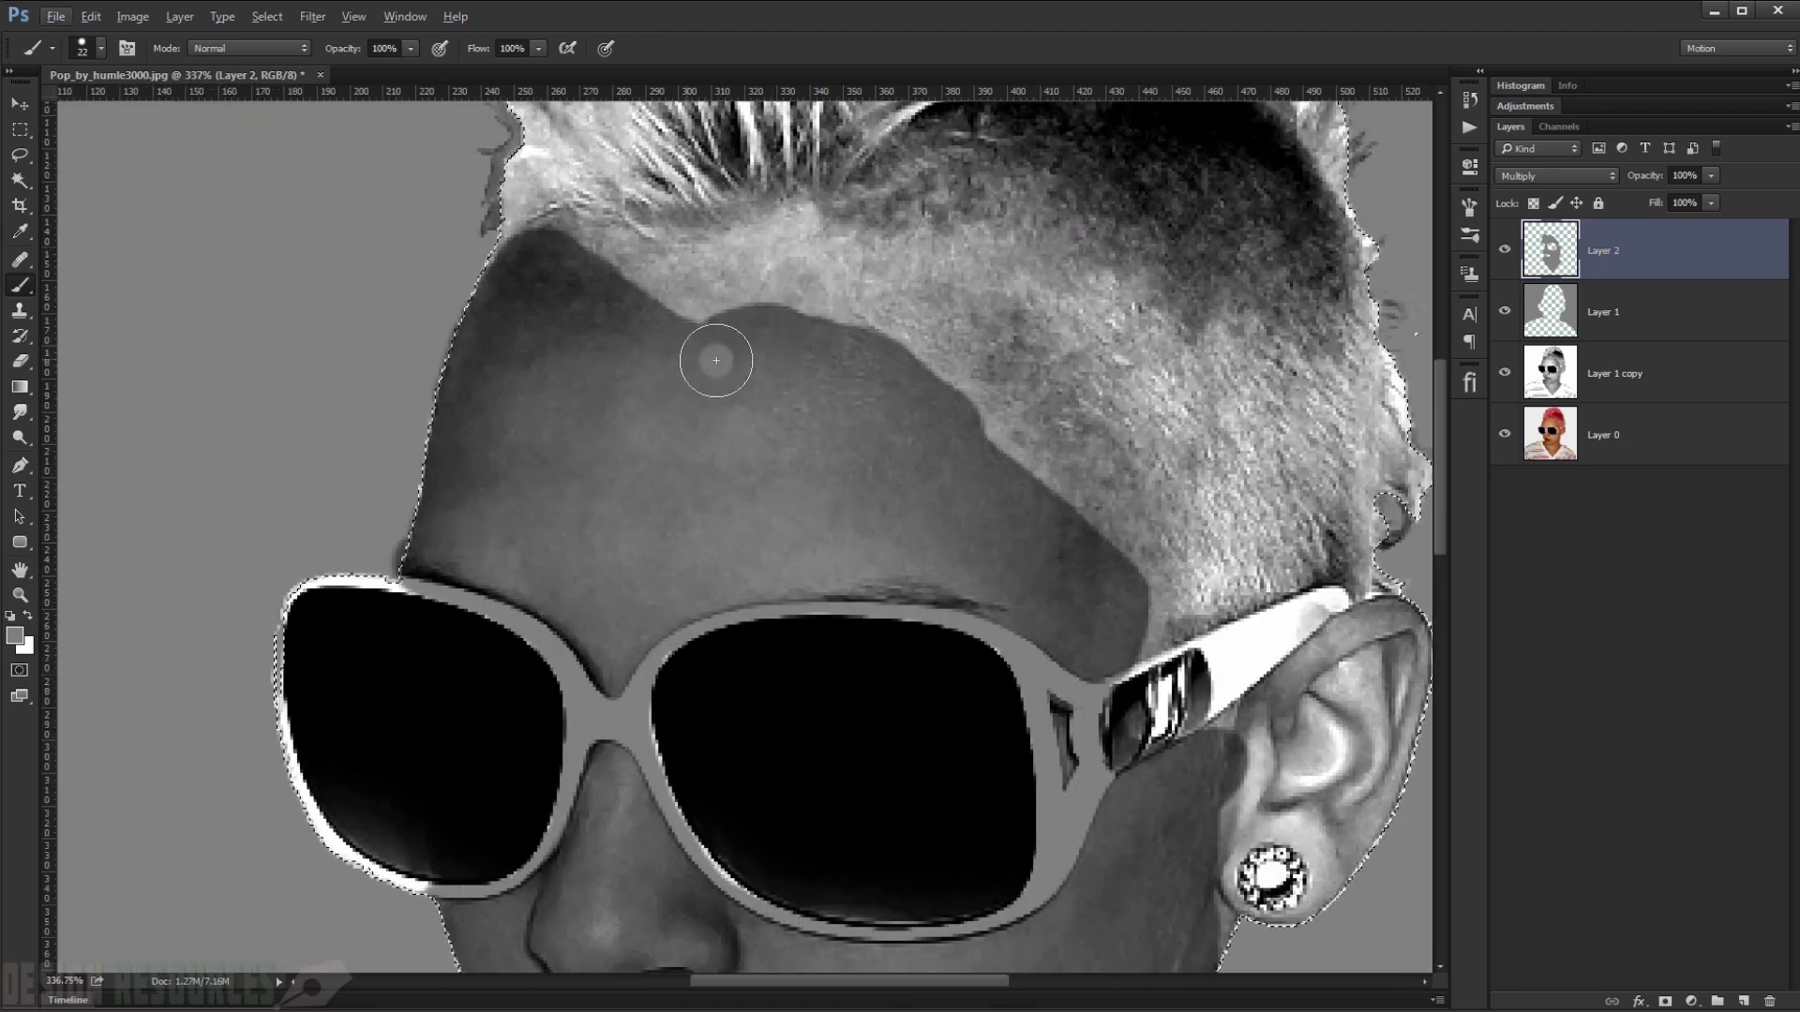
mouse_move(728, 414)
mouse_down()
mouse_move(772, 420)
mouse_move(758, 267)
mouse_up()
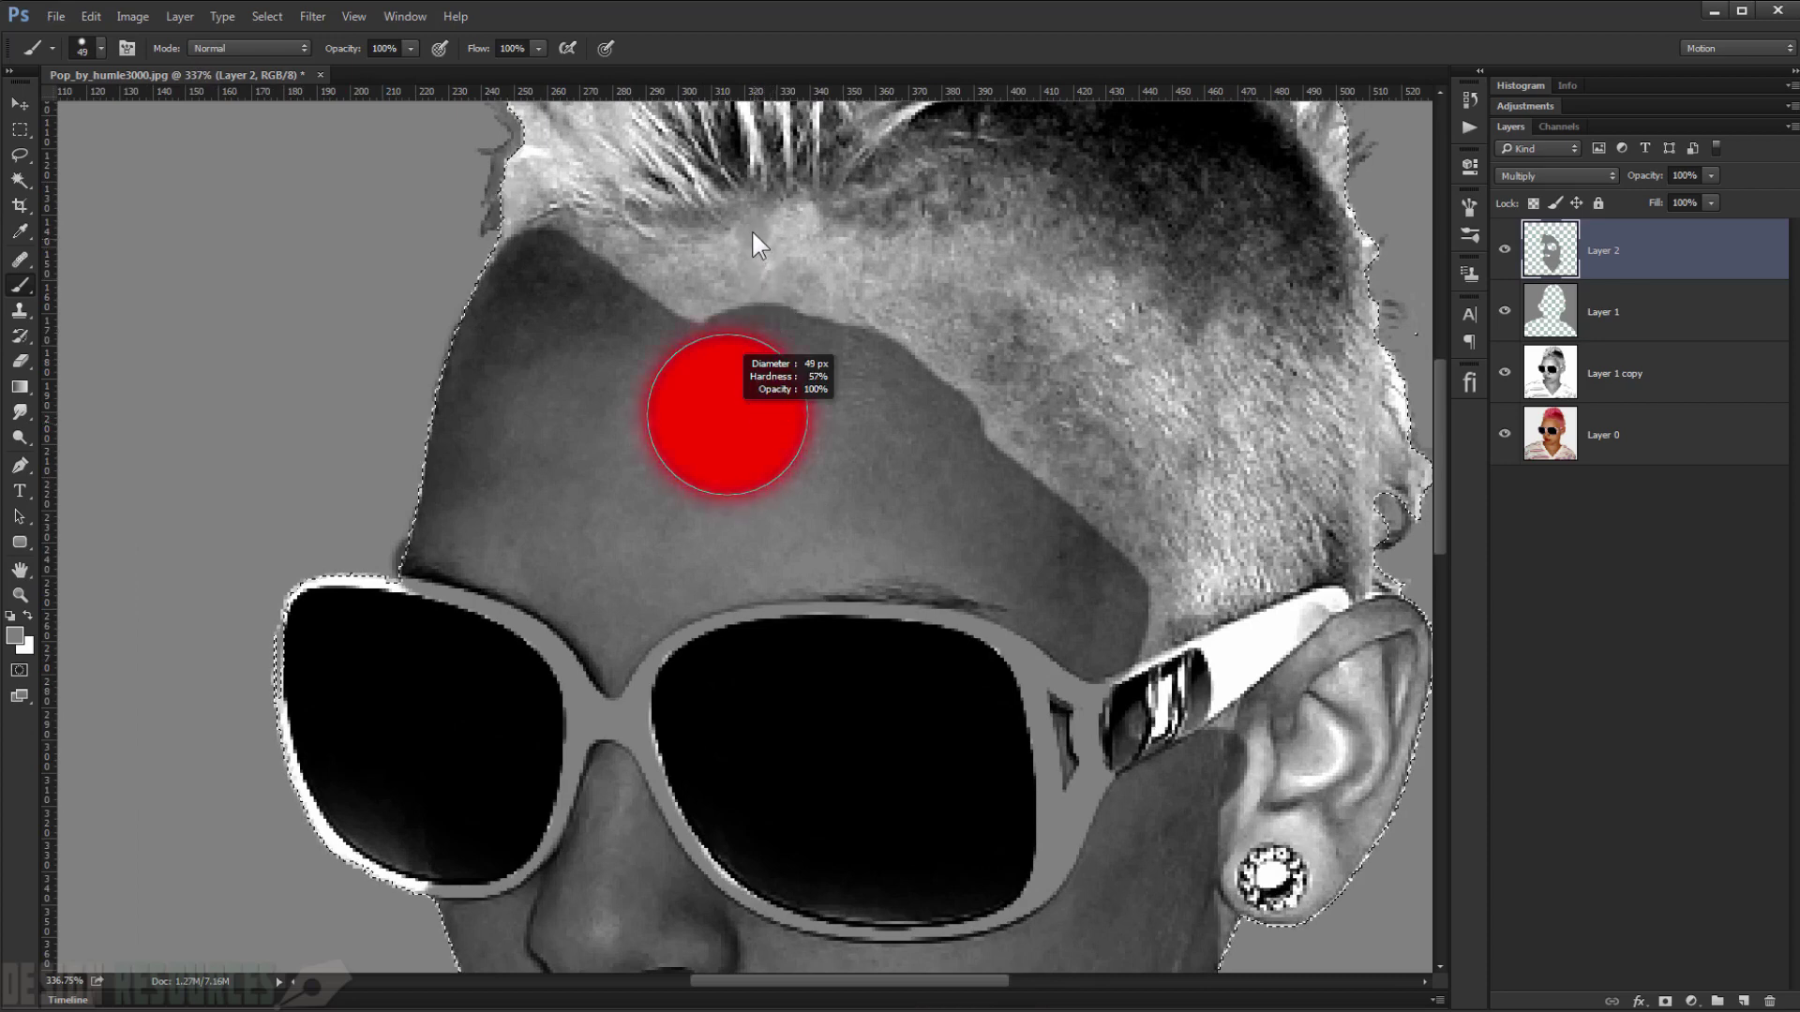
drag(745, 189, 750, 223)
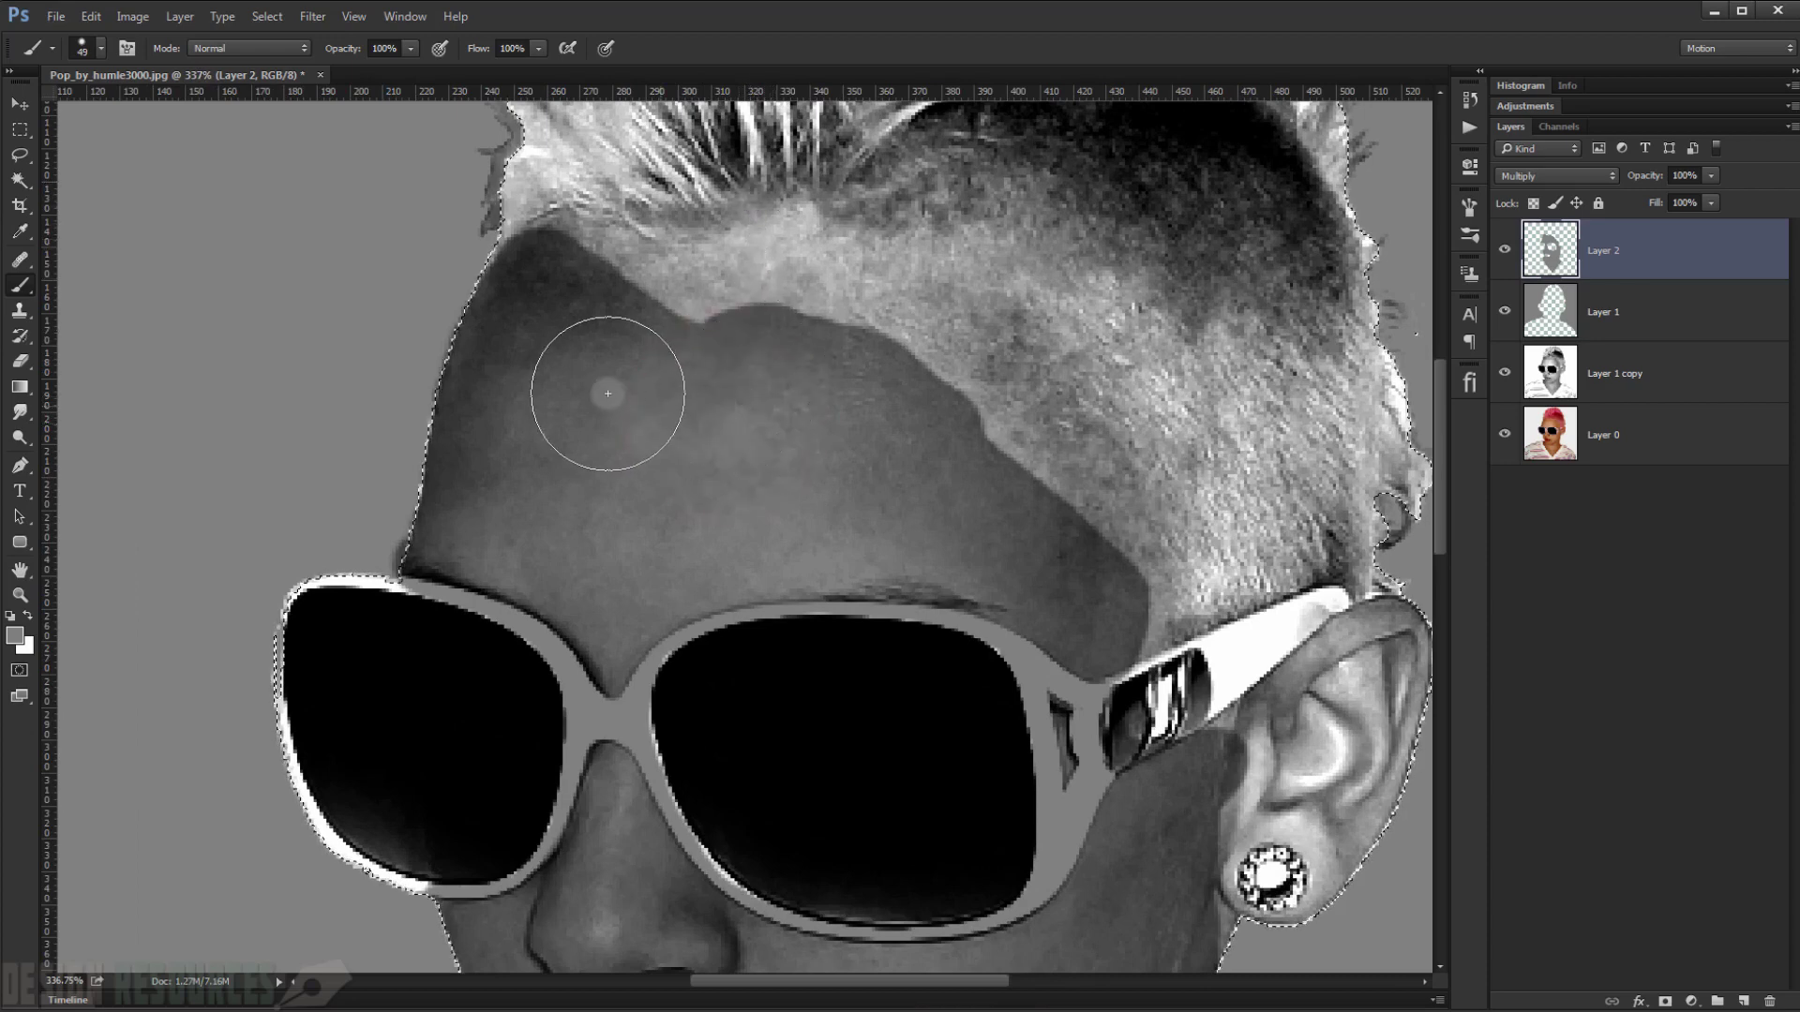
mouse_move(694, 371)
mouse_down()
mouse_move(824, 383)
mouse_move(646, 366)
mouse_move(582, 338)
mouse_move(893, 390)
mouse_move(1106, 615)
mouse_up()
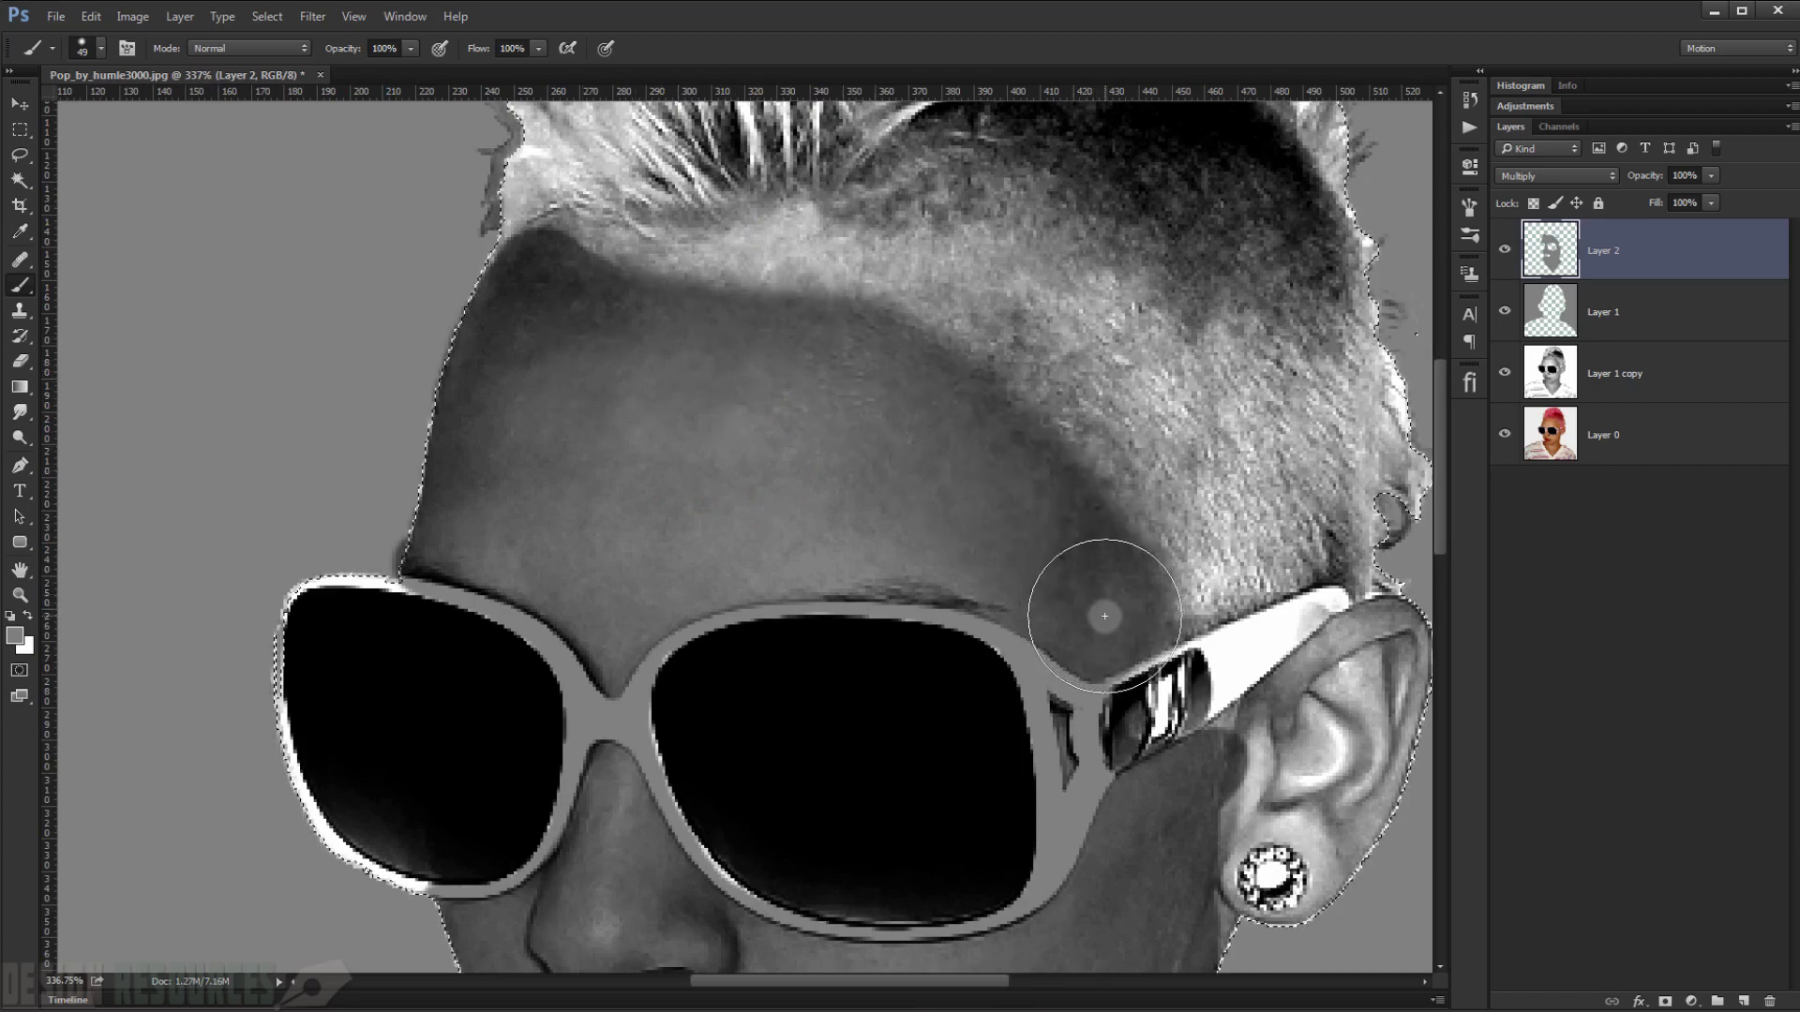
click(1104, 616)
- Paint the ear, earring and the patterned part of the glasses arm grey, and clear the selection
mouse_move(1193, 694)
mouse_down()
mouse_move(1287, 628)
mouse_move(1292, 682)
mouse_up()
scroll(1150, 725, down, 3)
drag(1253, 747, 1218, 708)
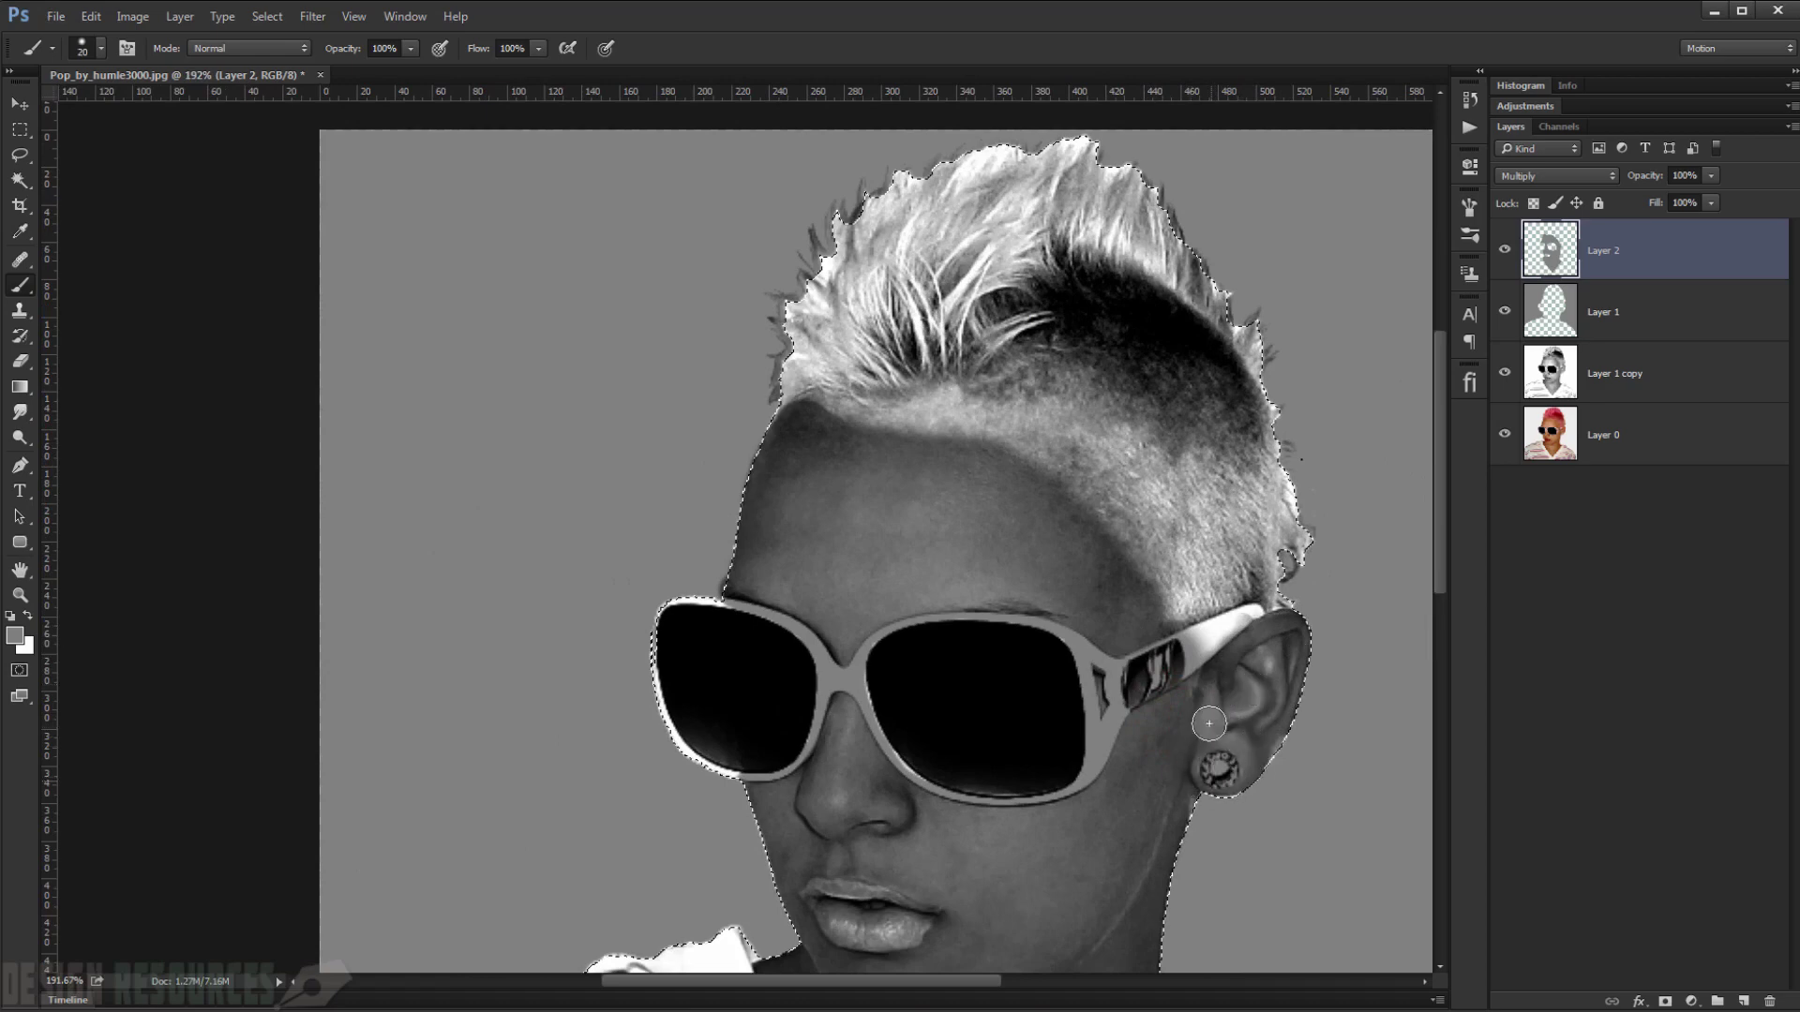
mouse_move(1200, 707)
mouse_down()
mouse_move(1222, 624)
mouse_move(1218, 887)
mouse_move(1208, 791)
mouse_up()
key(ctrl+d)
scroll(1187, 739, down, 4)
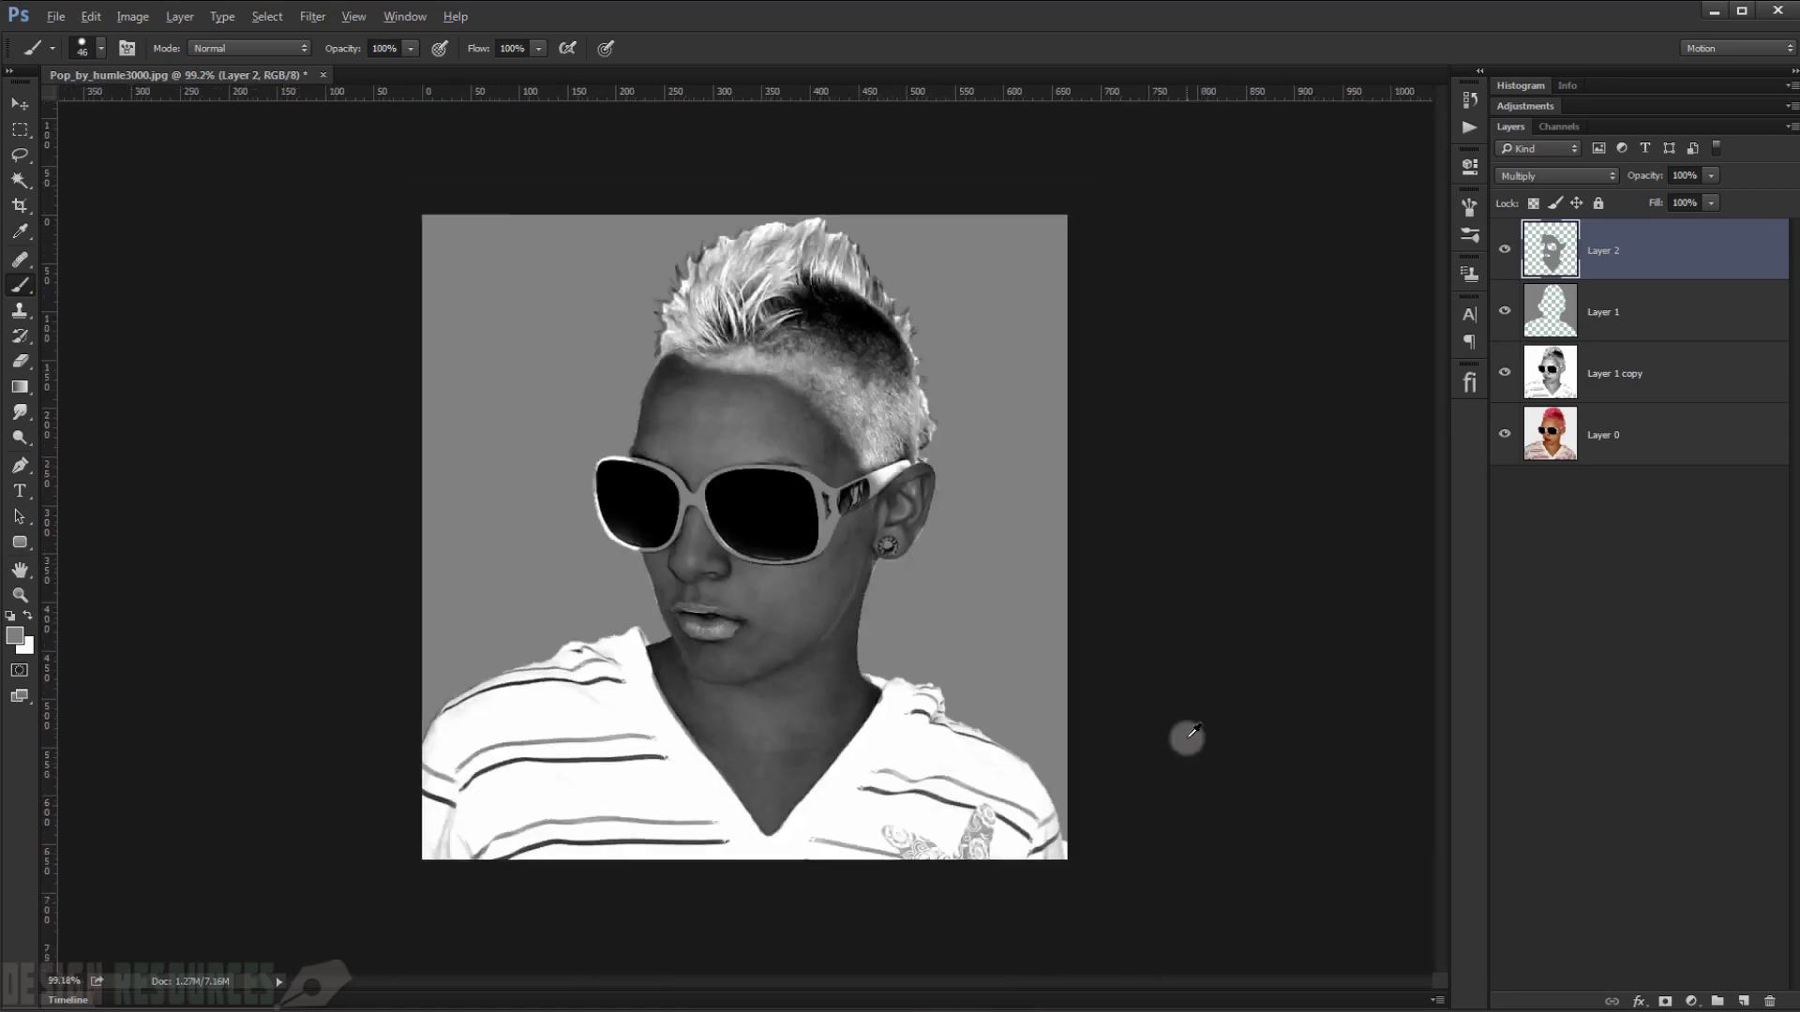
scroll(727, 463, up, 3)
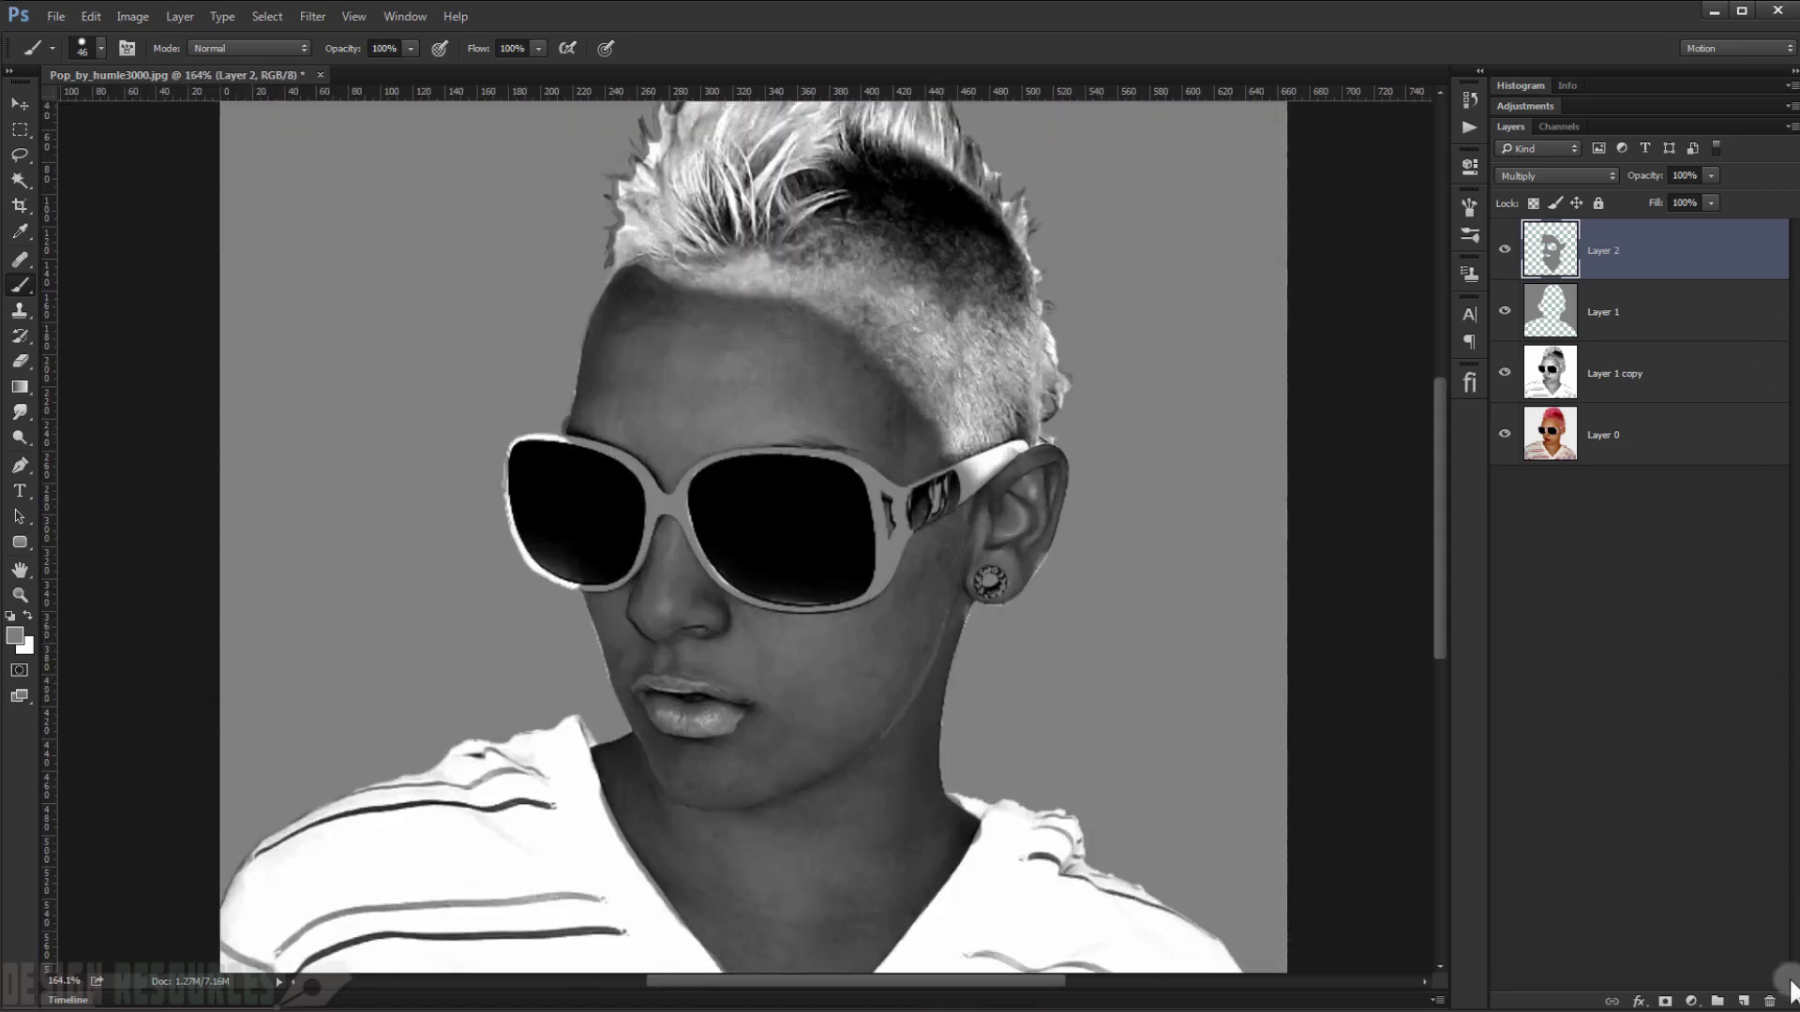
- Add a new layer above Layer 2 and set its blend mode to Multiply
click(1746, 1003)
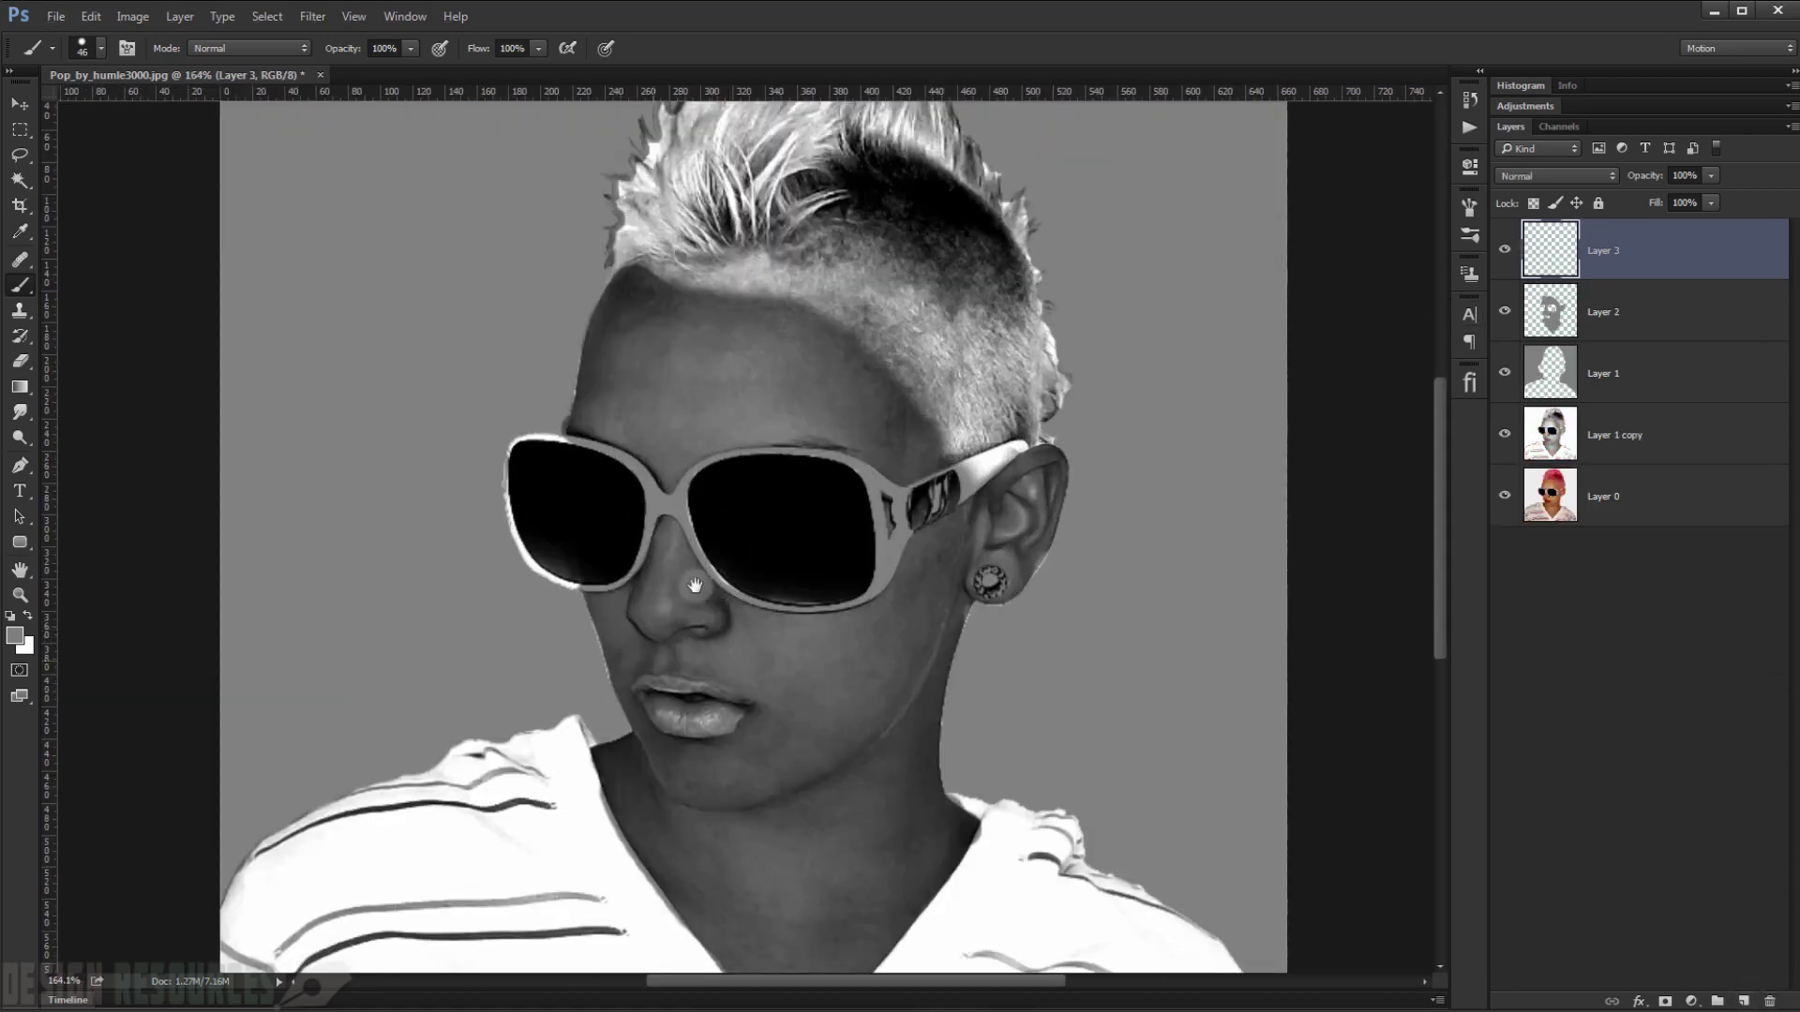
drag(695, 586, 824, 334)
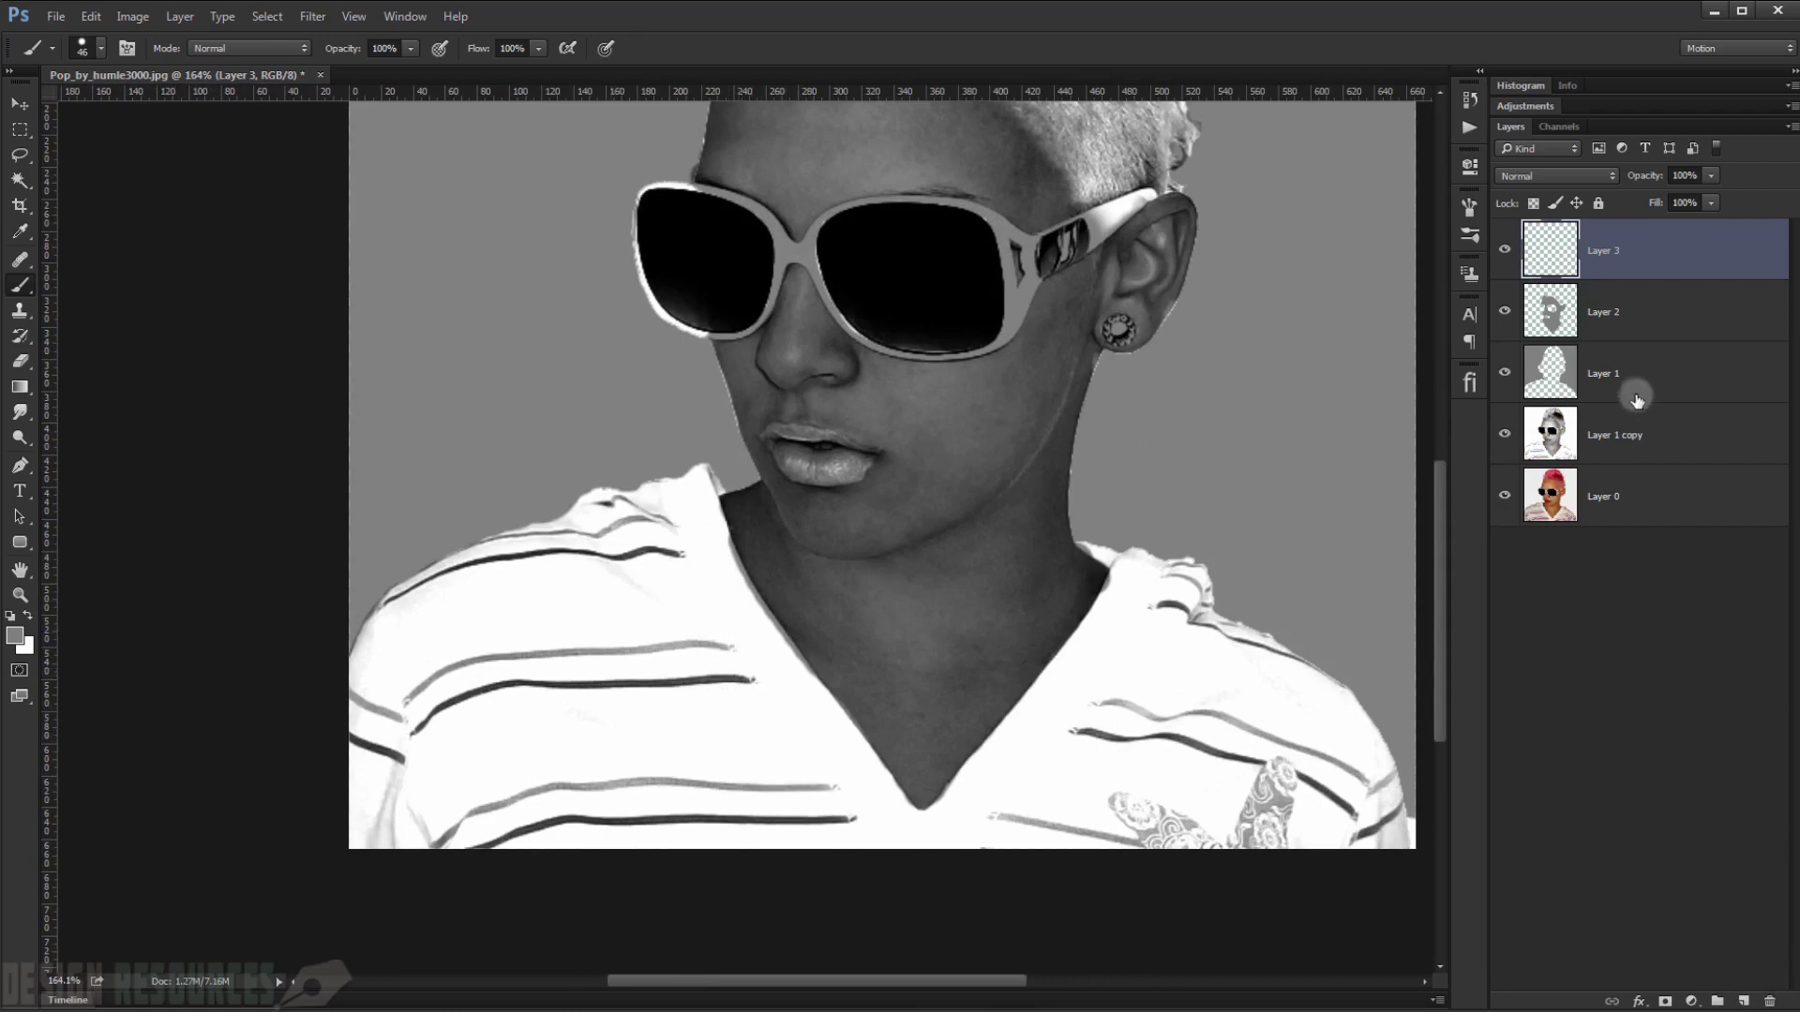
click(1556, 178)
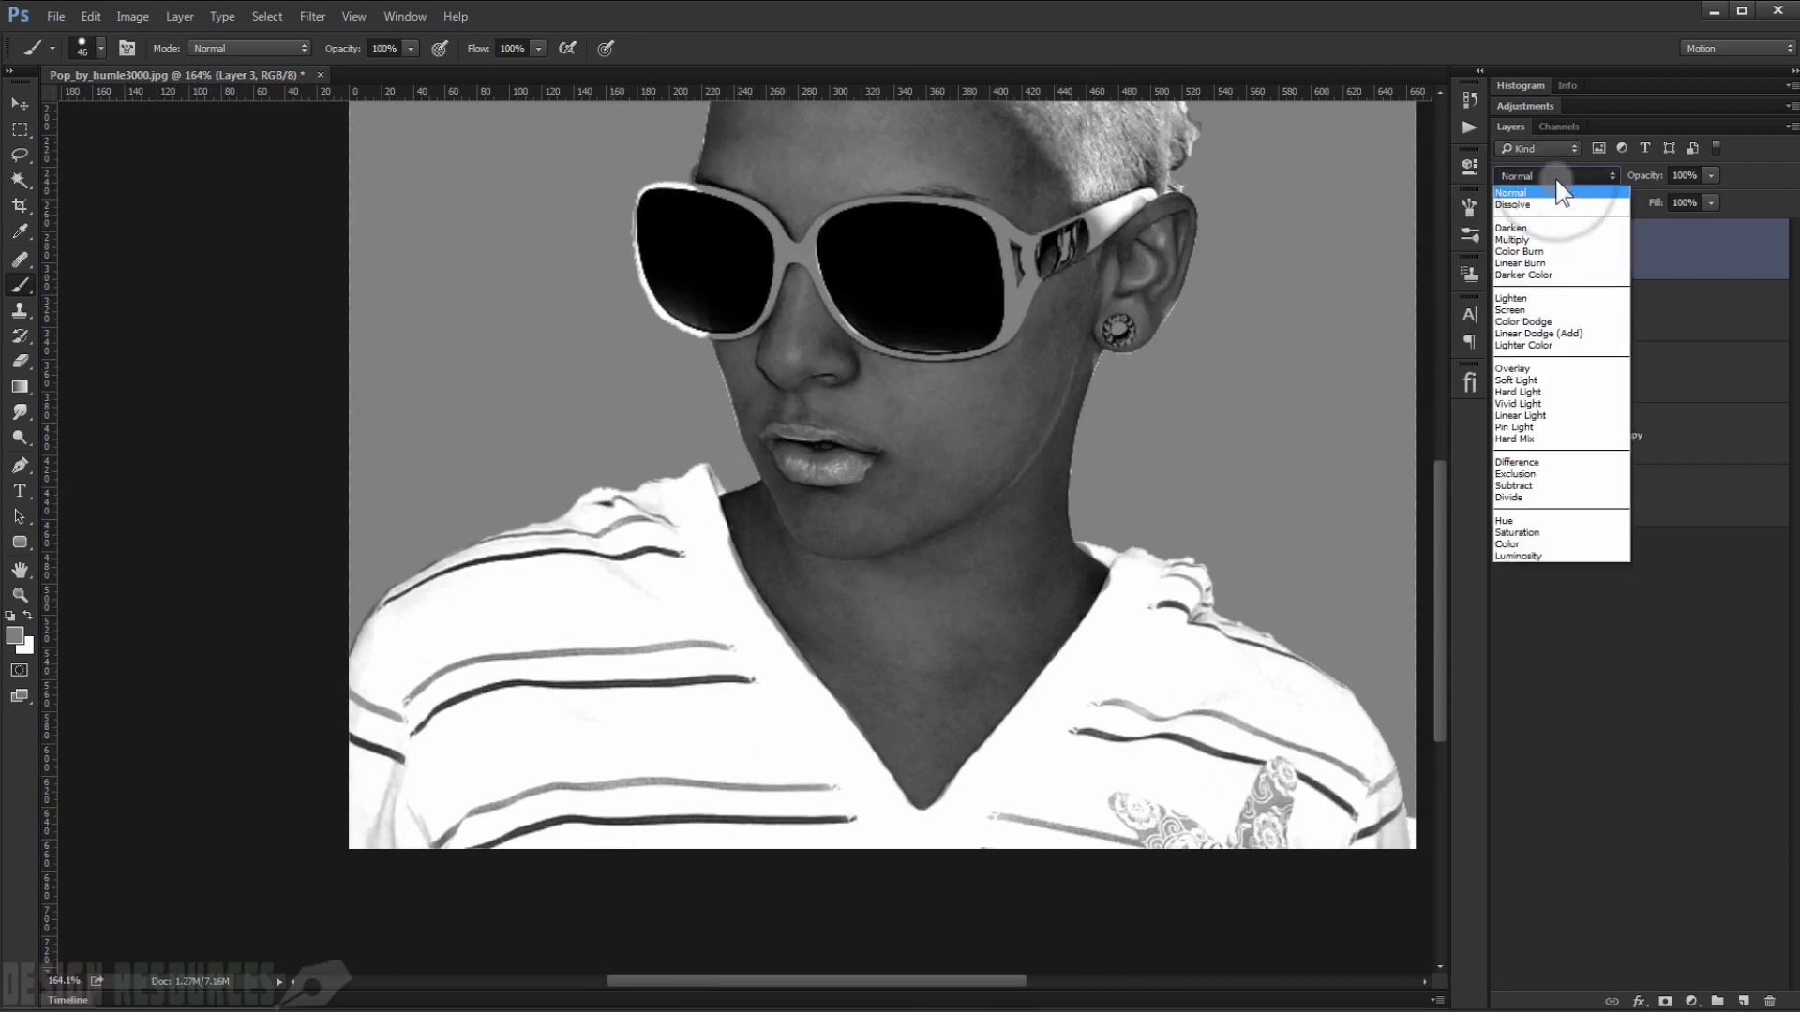
click(1537, 240)
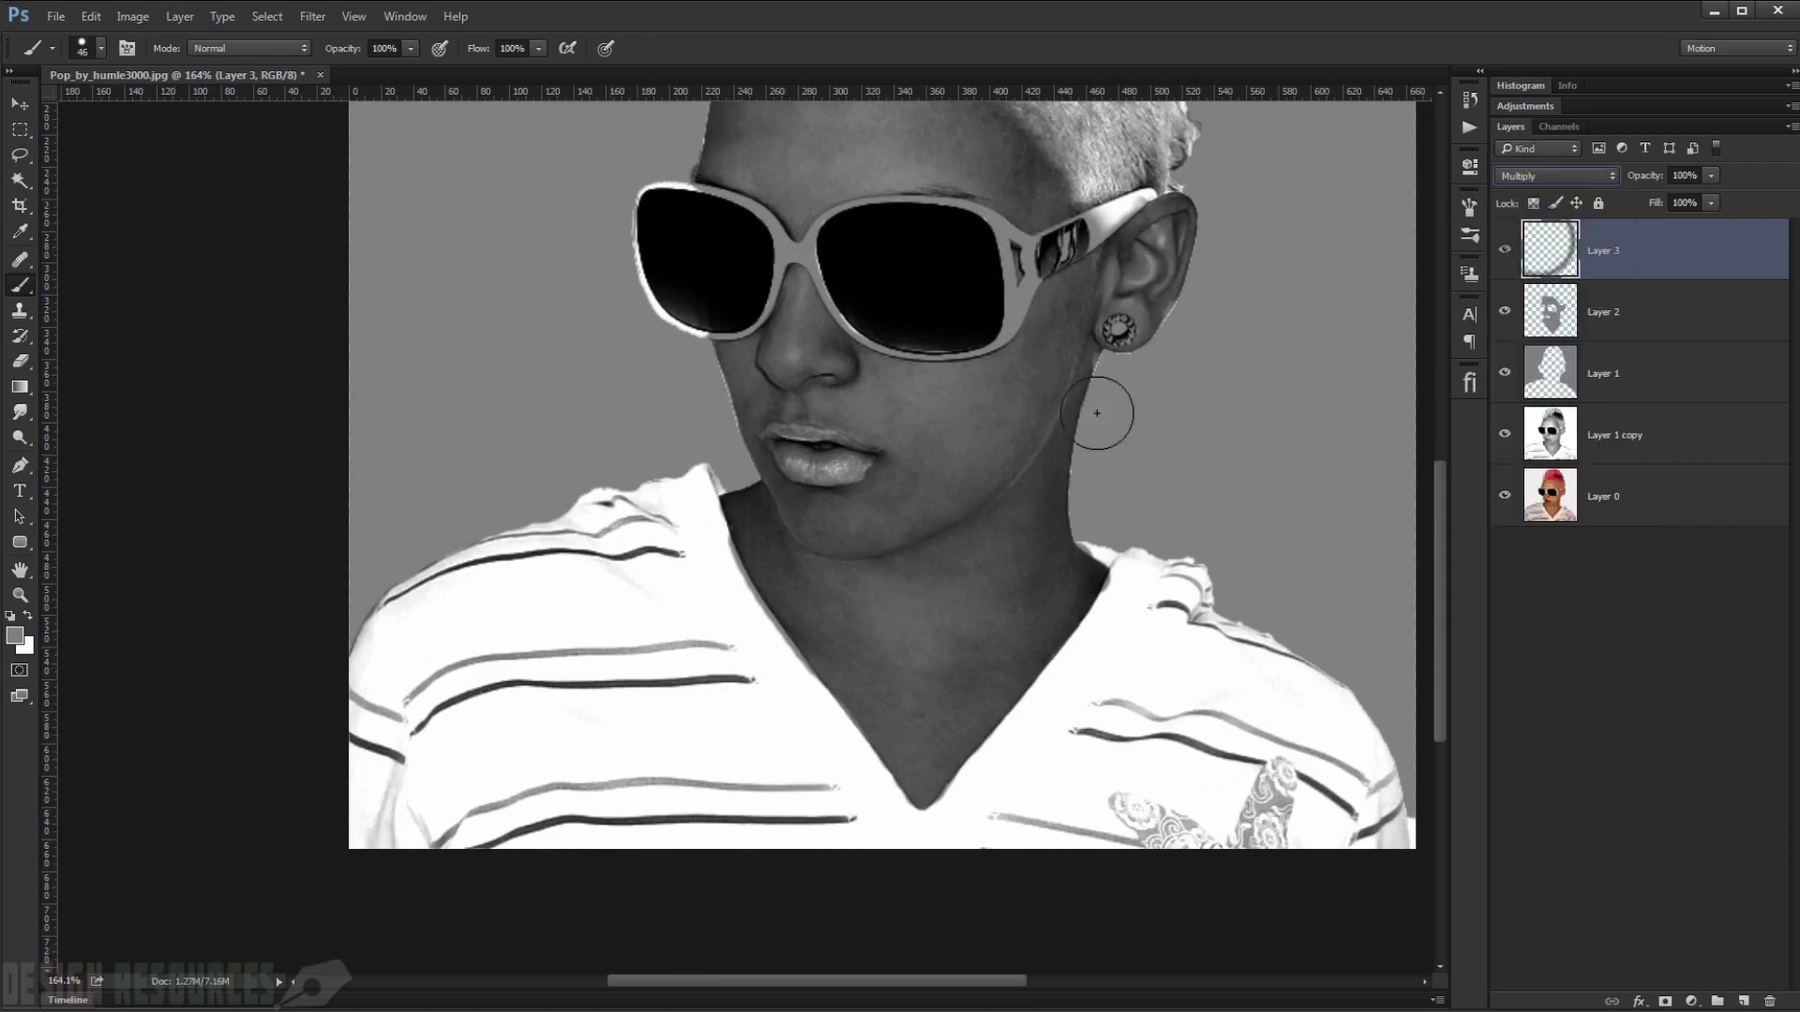
- Paint the striped shirt's shoulders, sleeves and front grey on Layer 3 with broad strokes
drag(1044, 491, 966, 466)
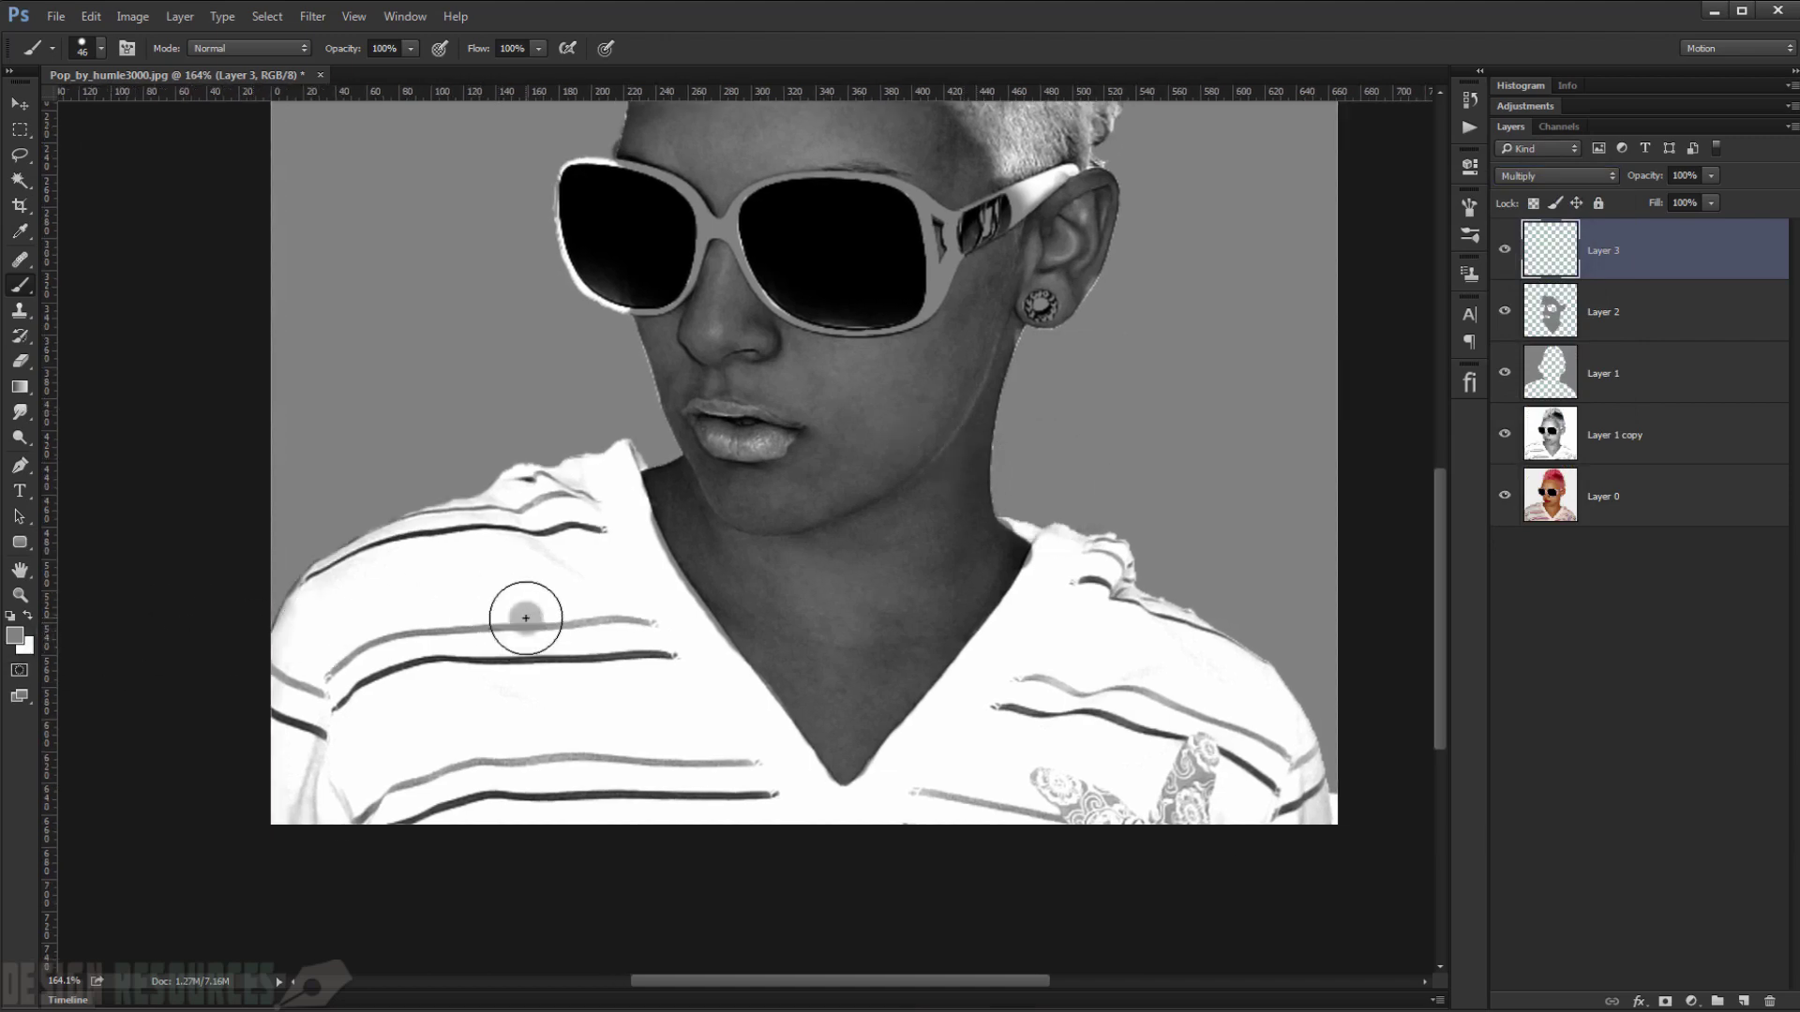
mouse_move(639, 708)
mouse_down()
mouse_move(706, 805)
mouse_move(684, 679)
mouse_move(720, 723)
mouse_up()
mouse_move(637, 582)
mouse_down()
mouse_move(610, 506)
mouse_move(468, 561)
mouse_move(550, 712)
mouse_up()
mouse_move(515, 753)
mouse_down()
mouse_move(639, 719)
mouse_move(847, 825)
mouse_move(1172, 669)
mouse_move(1270, 572)
mouse_move(1295, 620)
mouse_up()
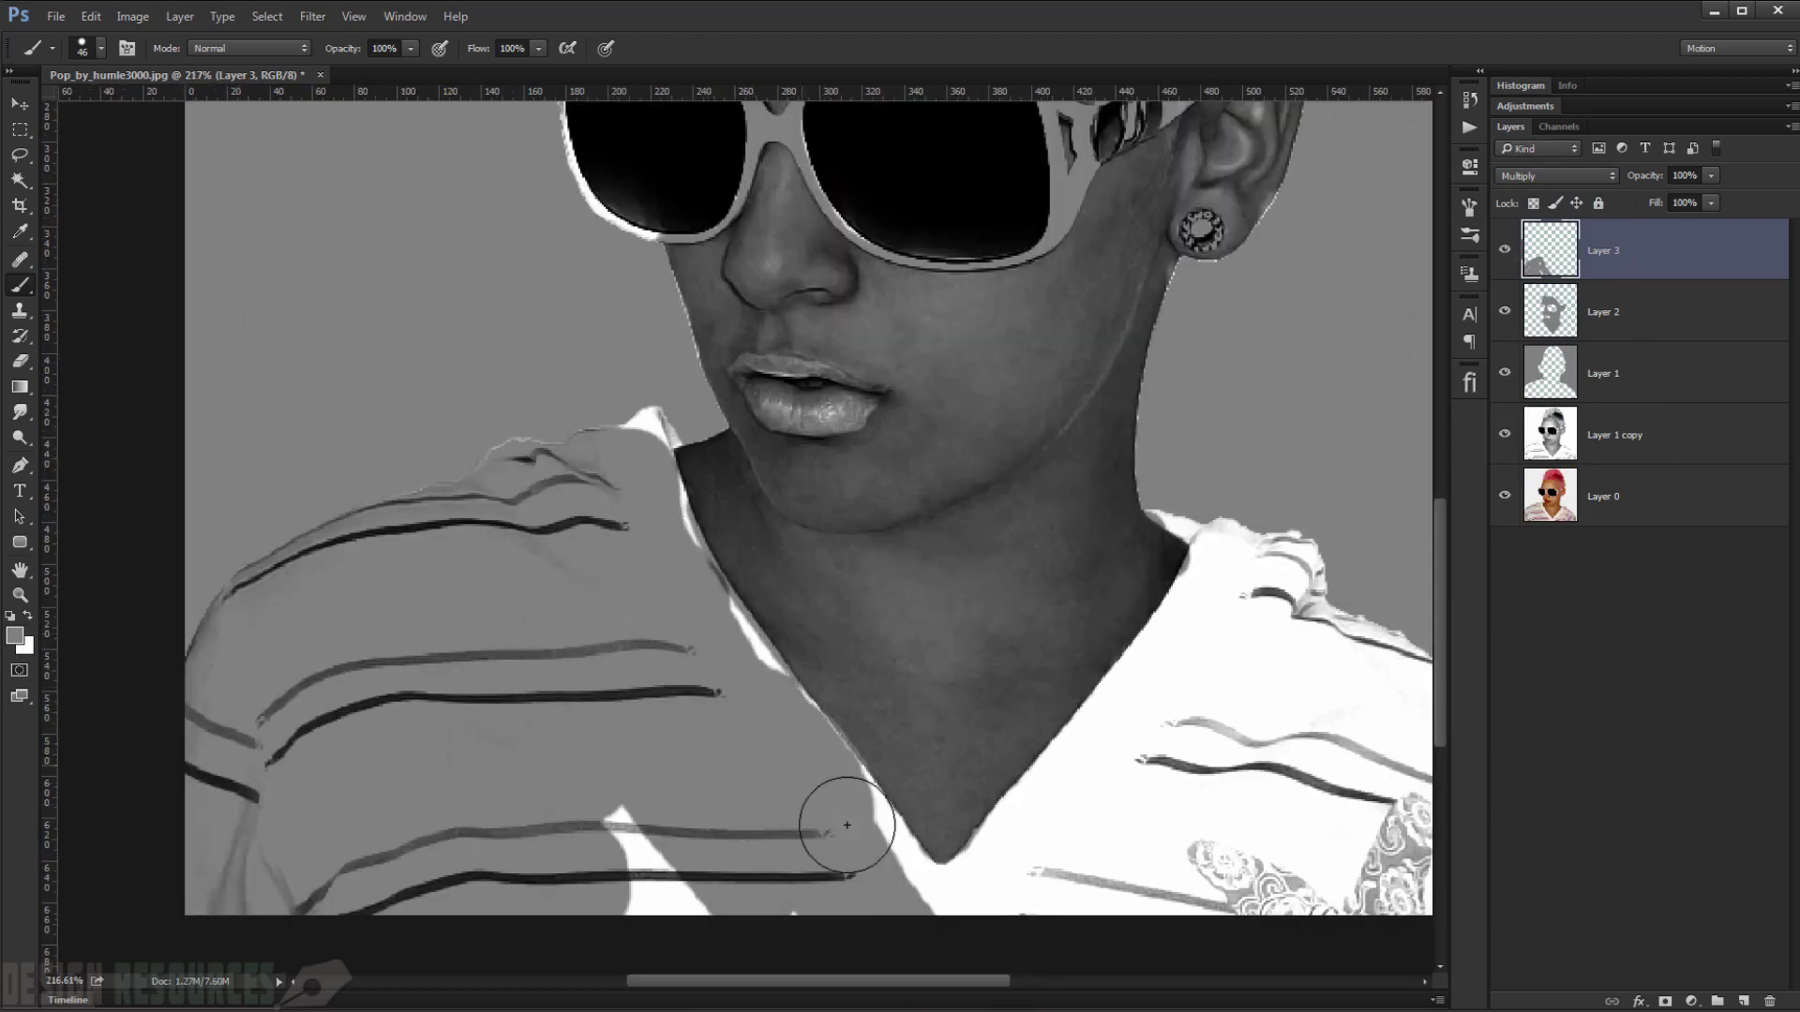
mouse_move(1307, 713)
mouse_down()
mouse_move(875, 660)
mouse_move(1060, 717)
mouse_up()
drag(1048, 688, 1134, 869)
mouse_move(1007, 698)
mouse_down()
mouse_move(937, 615)
mouse_move(888, 594)
mouse_up()
- Finish the shirt's remaining white areas and collar edges in grey, reducing the brush to 17 px for the edges
alt+right_click(782, 530)
drag(801, 491, 727, 463)
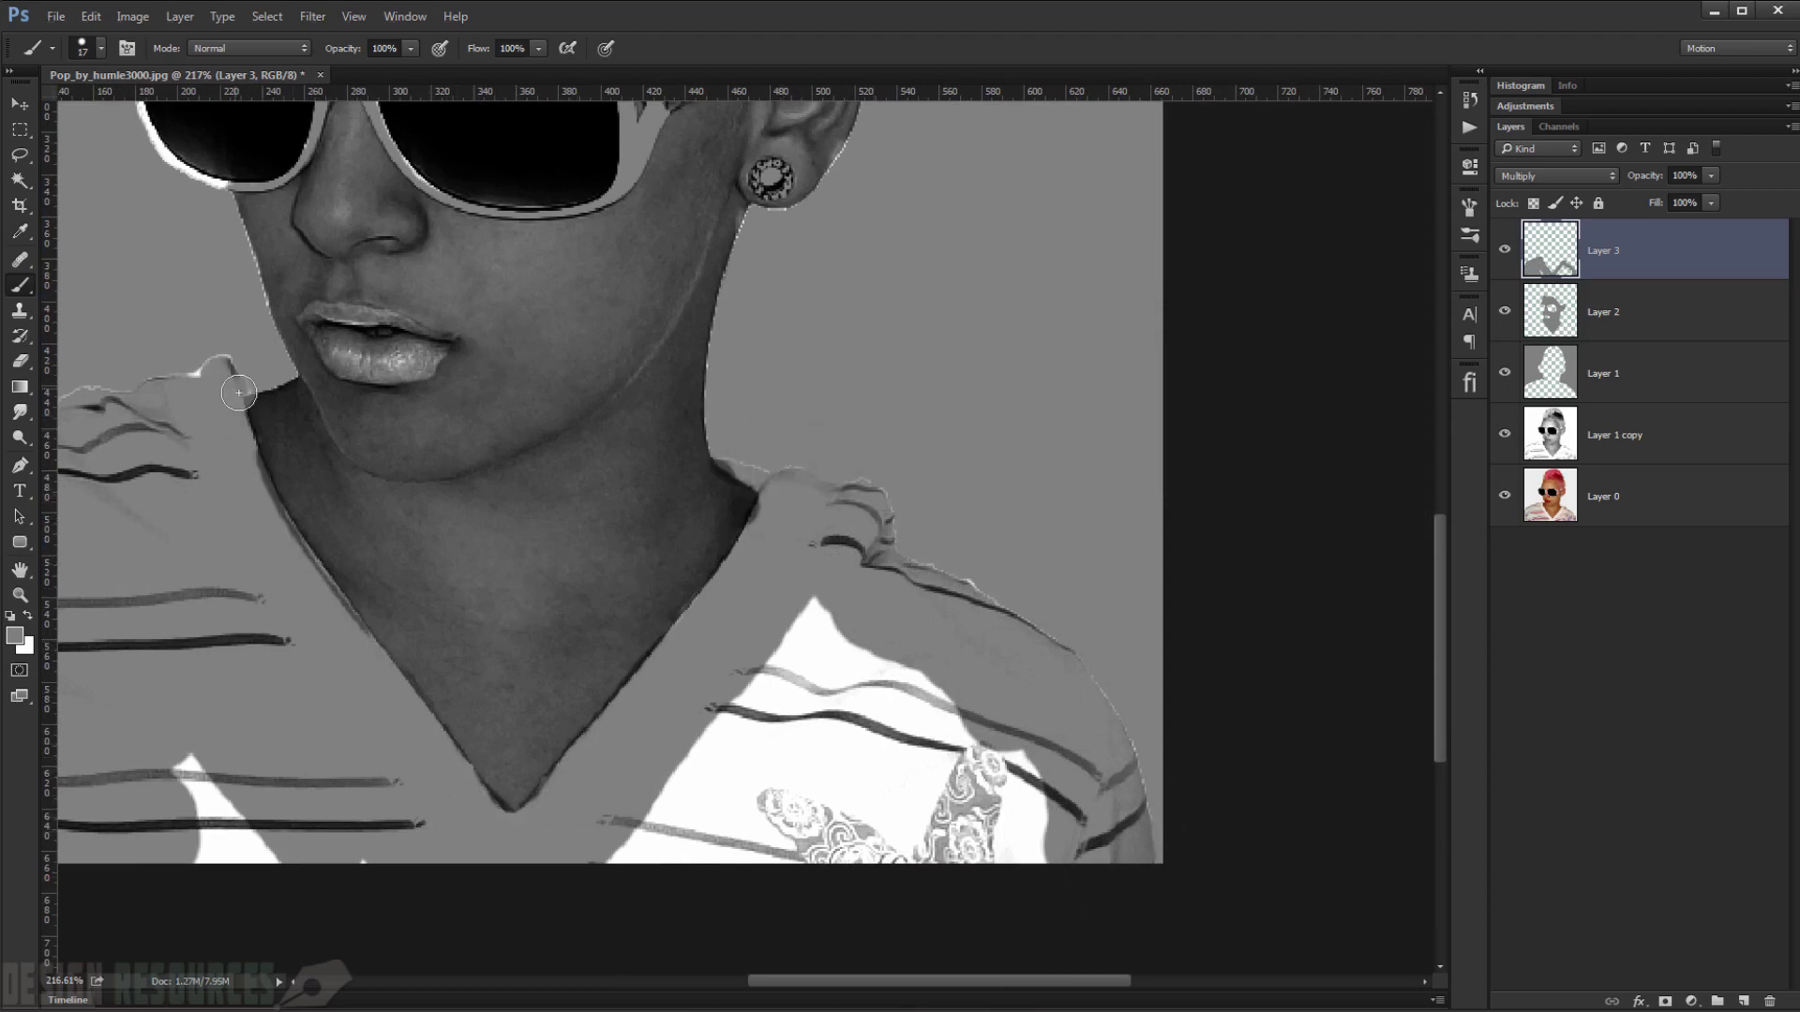
scroll(167, 388, down, 3)
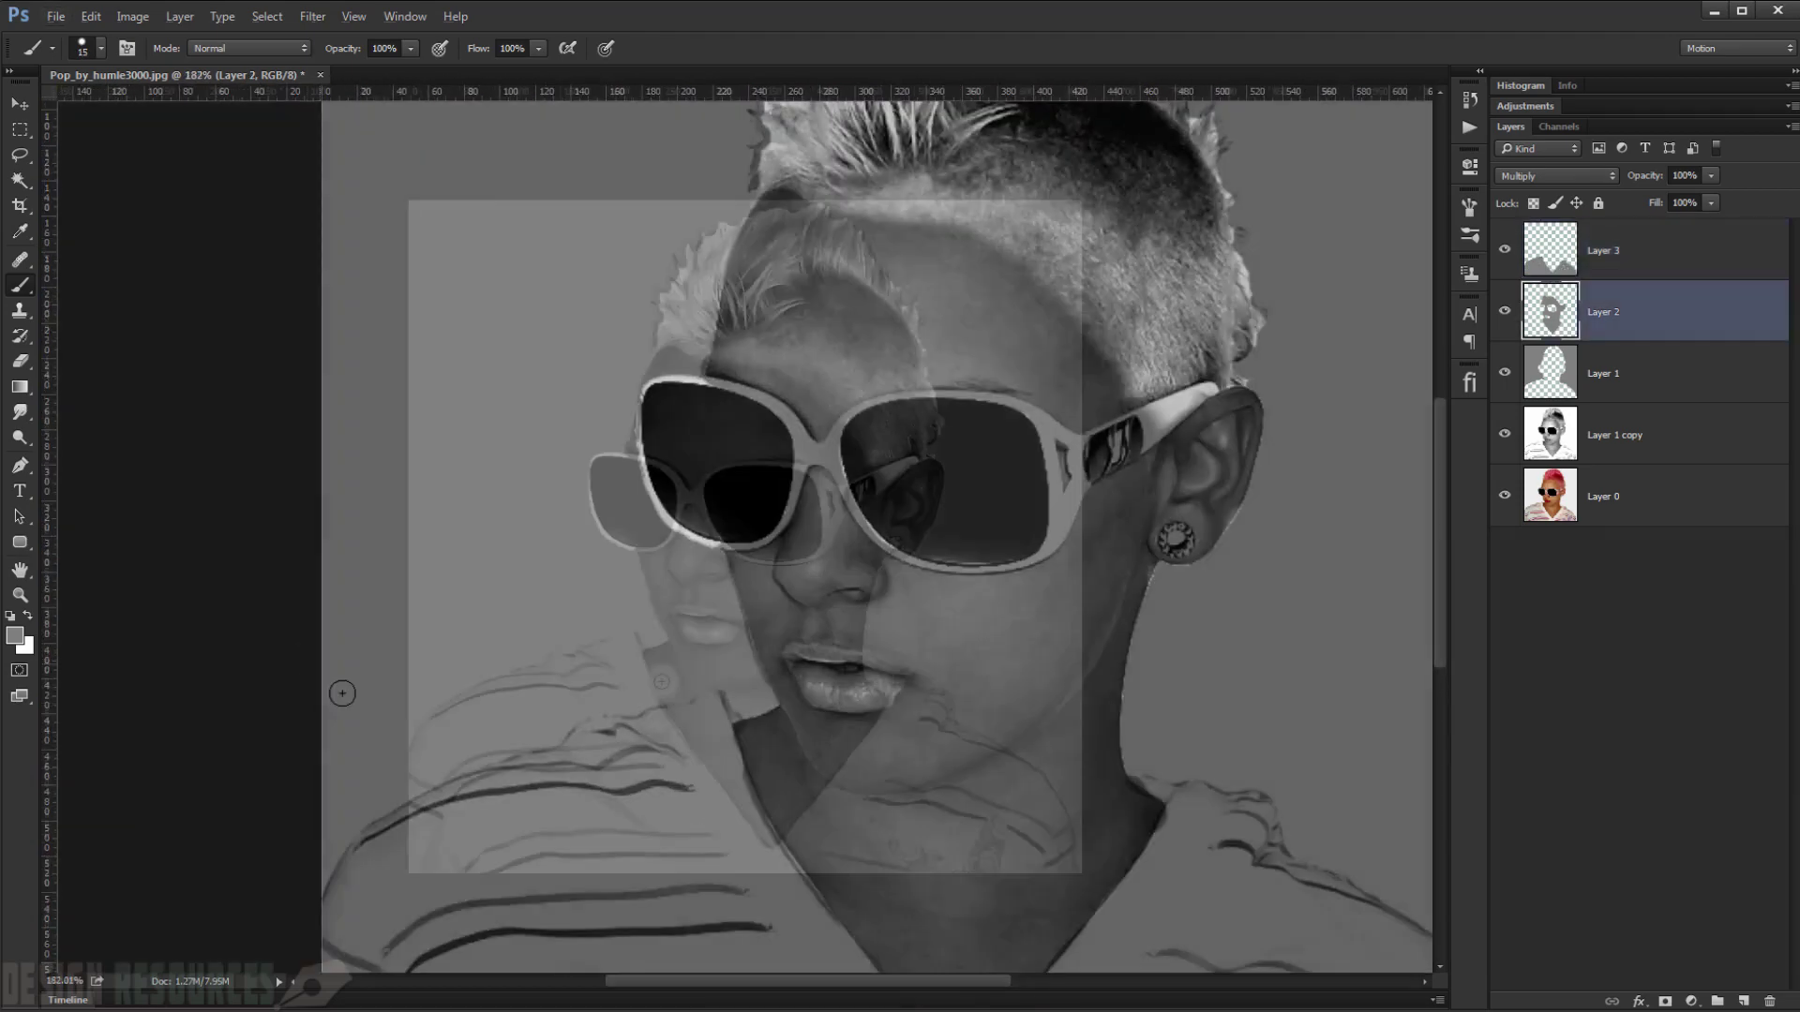
scroll(825, 694, down, 3)
scroll(816, 731, up, 3)
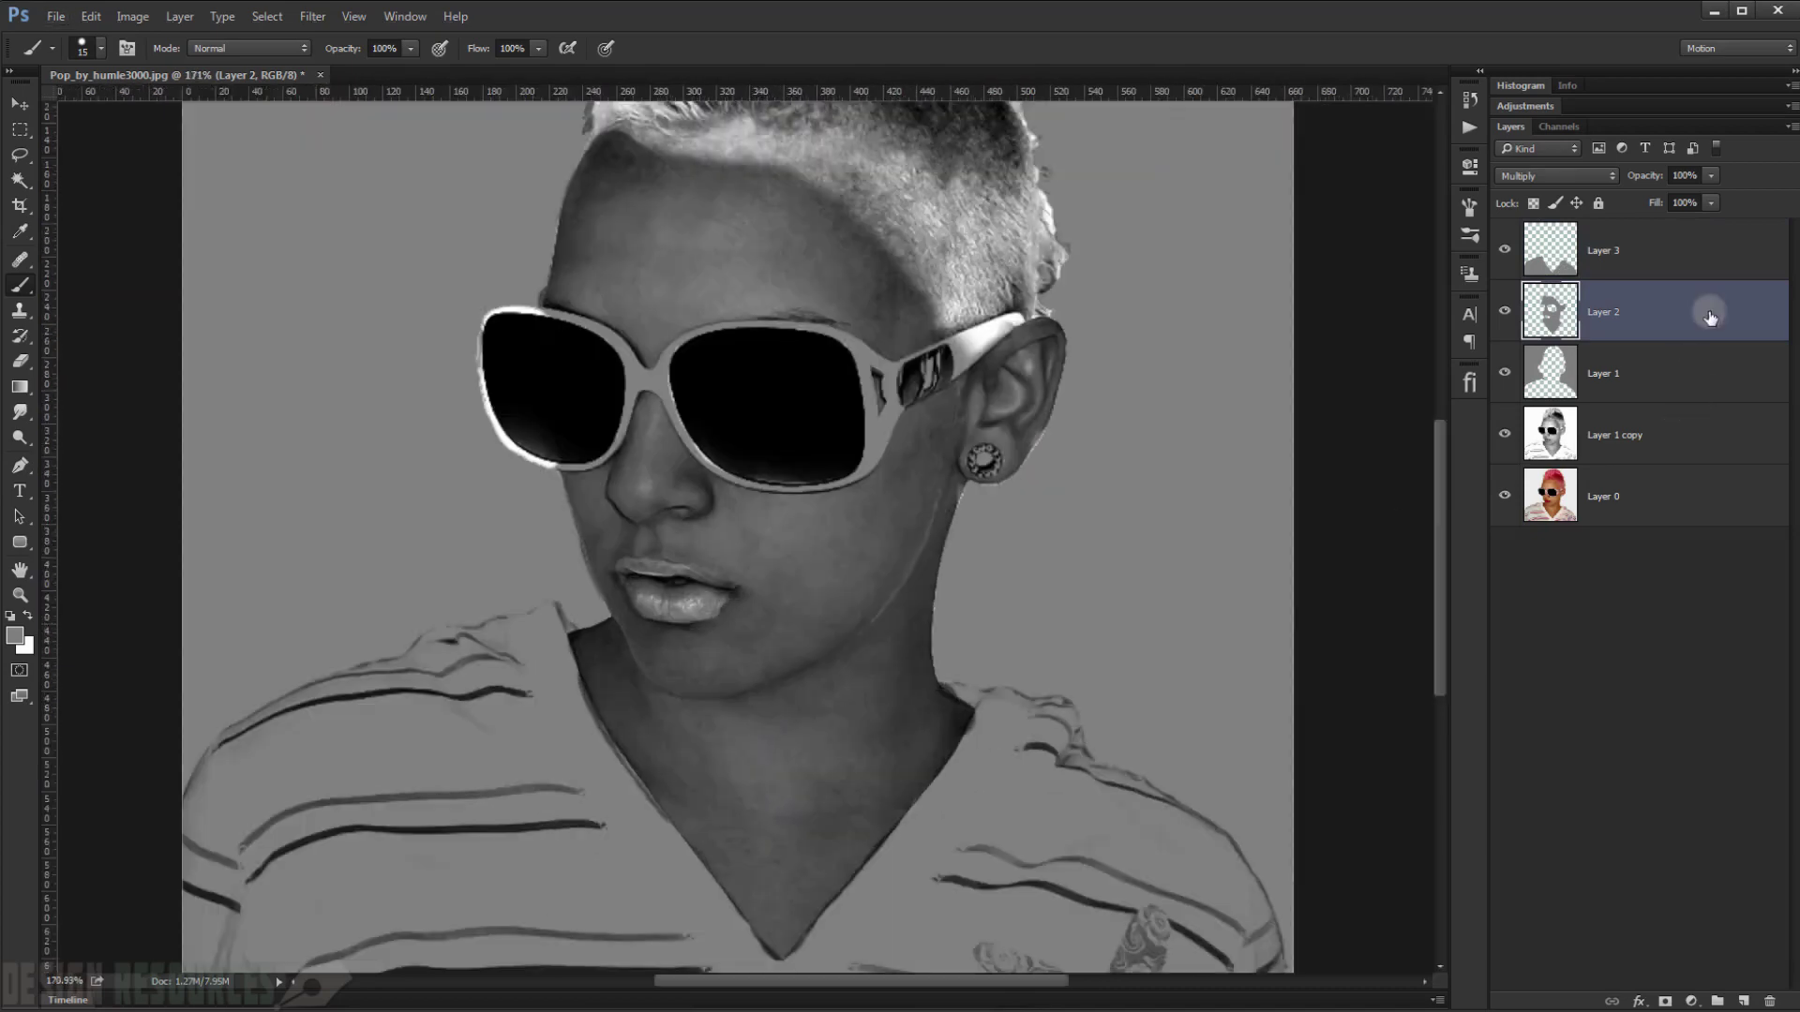
- Add a new layer above Layer 3 and set its blend mode to Multiply
click(1673, 273)
click(1740, 1001)
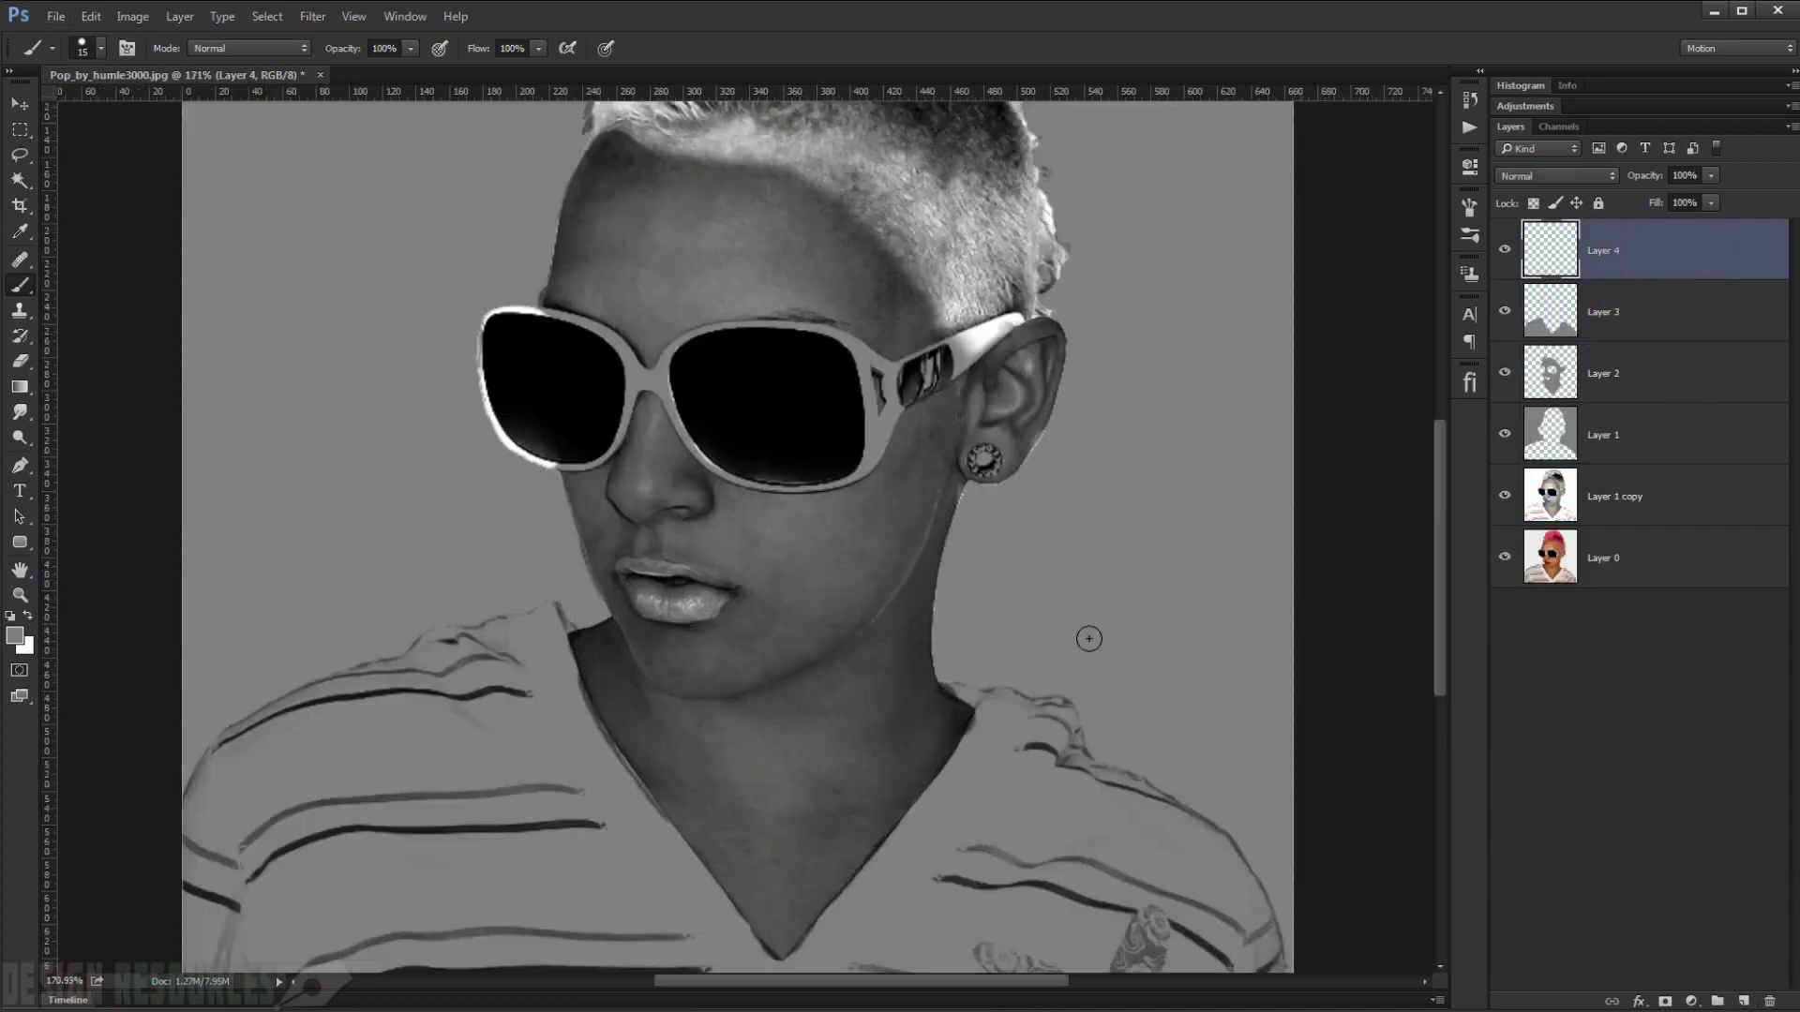
drag(904, 203, 975, 350)
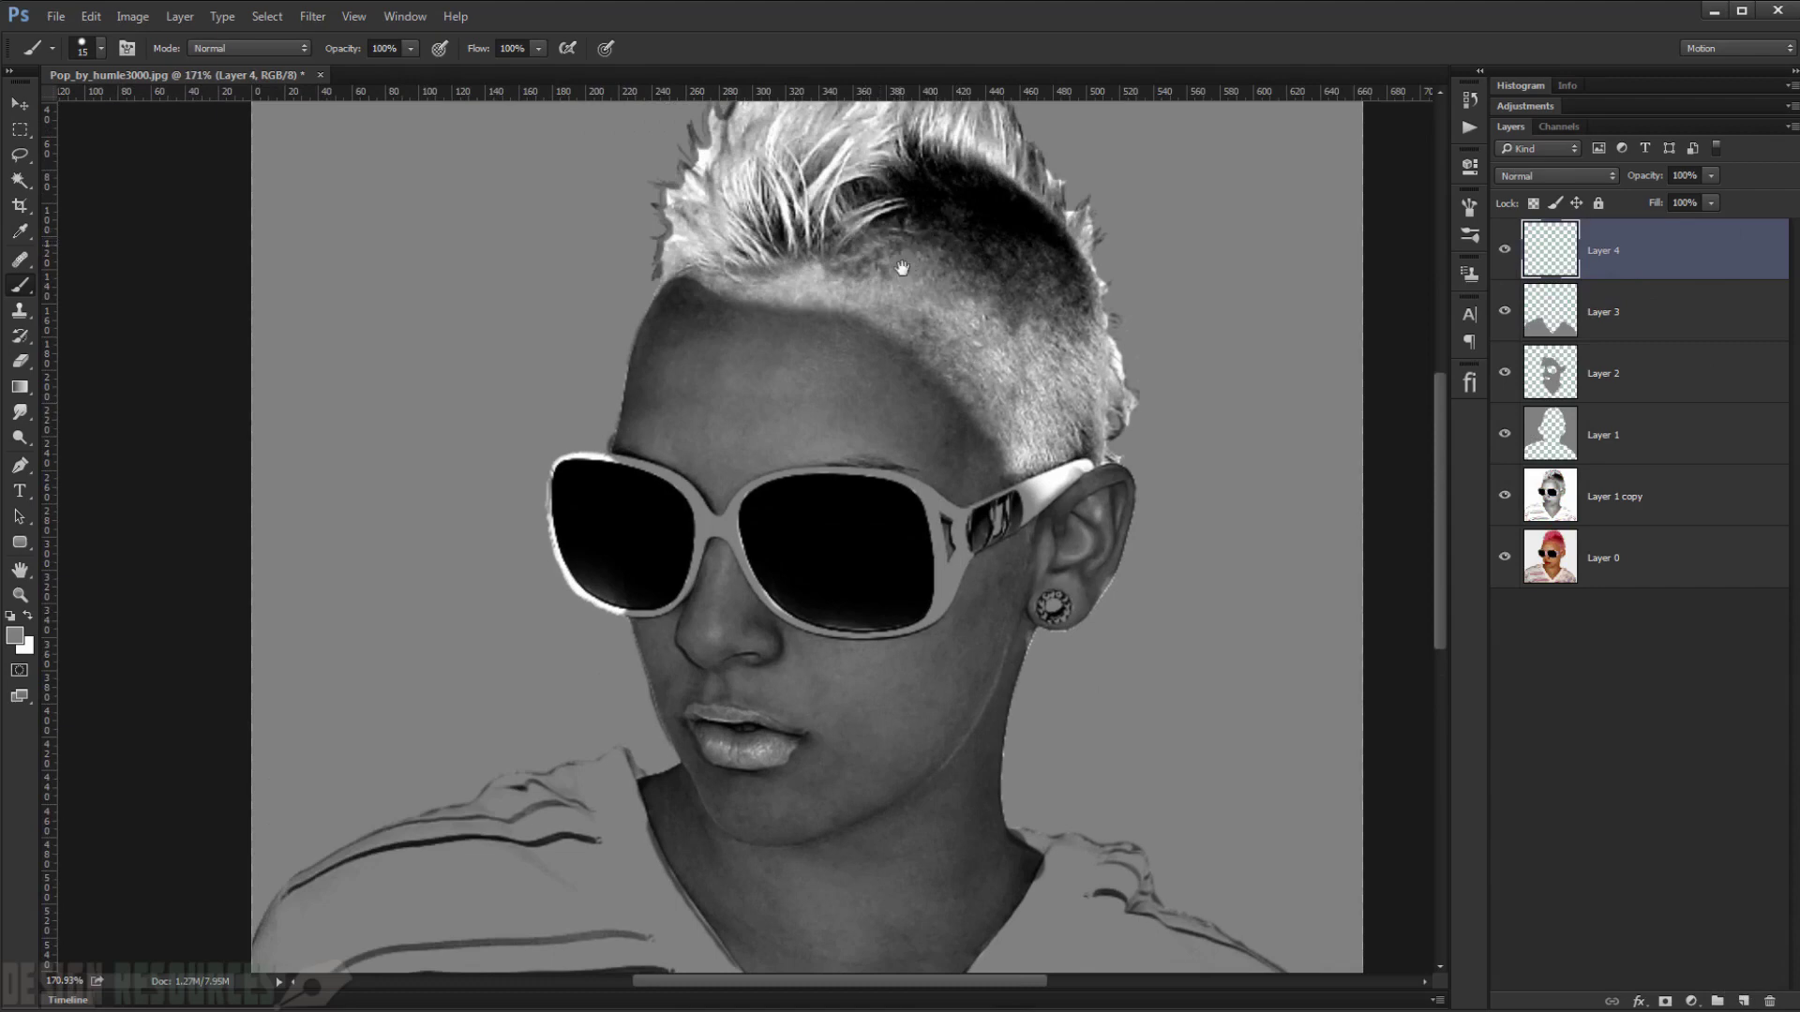
drag(903, 269, 922, 357)
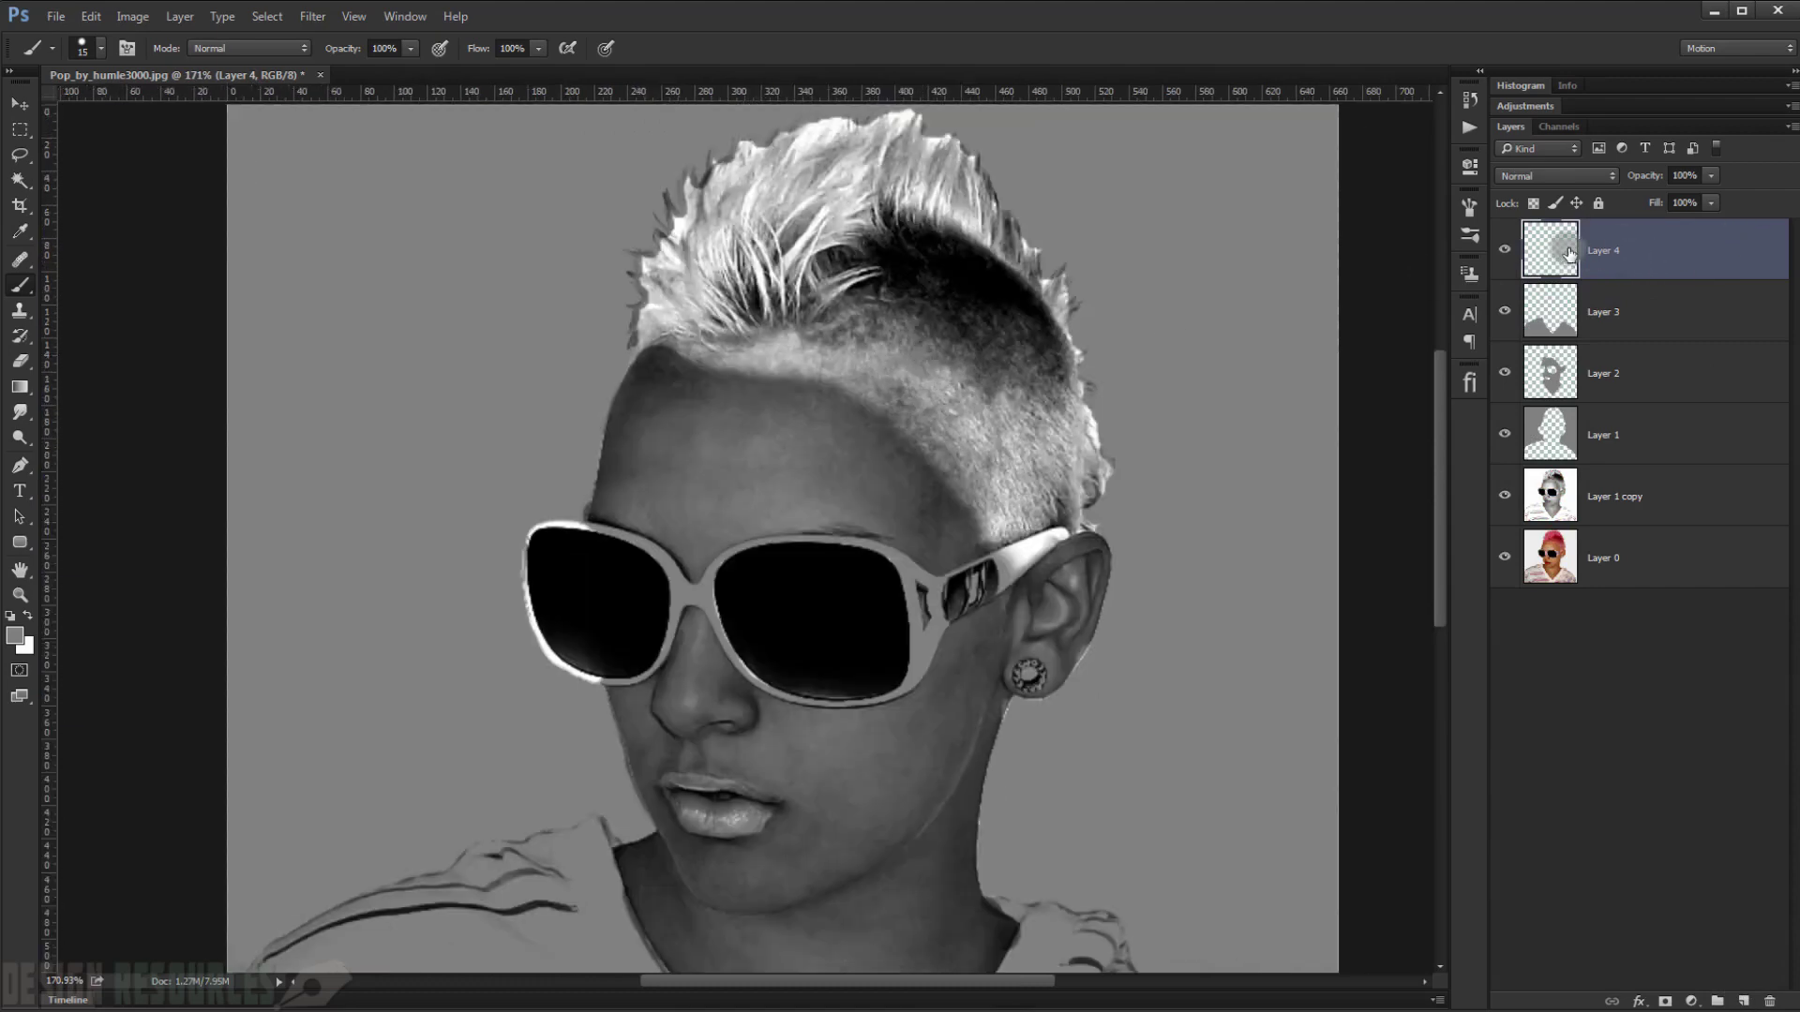
click(1580, 173)
click(1549, 238)
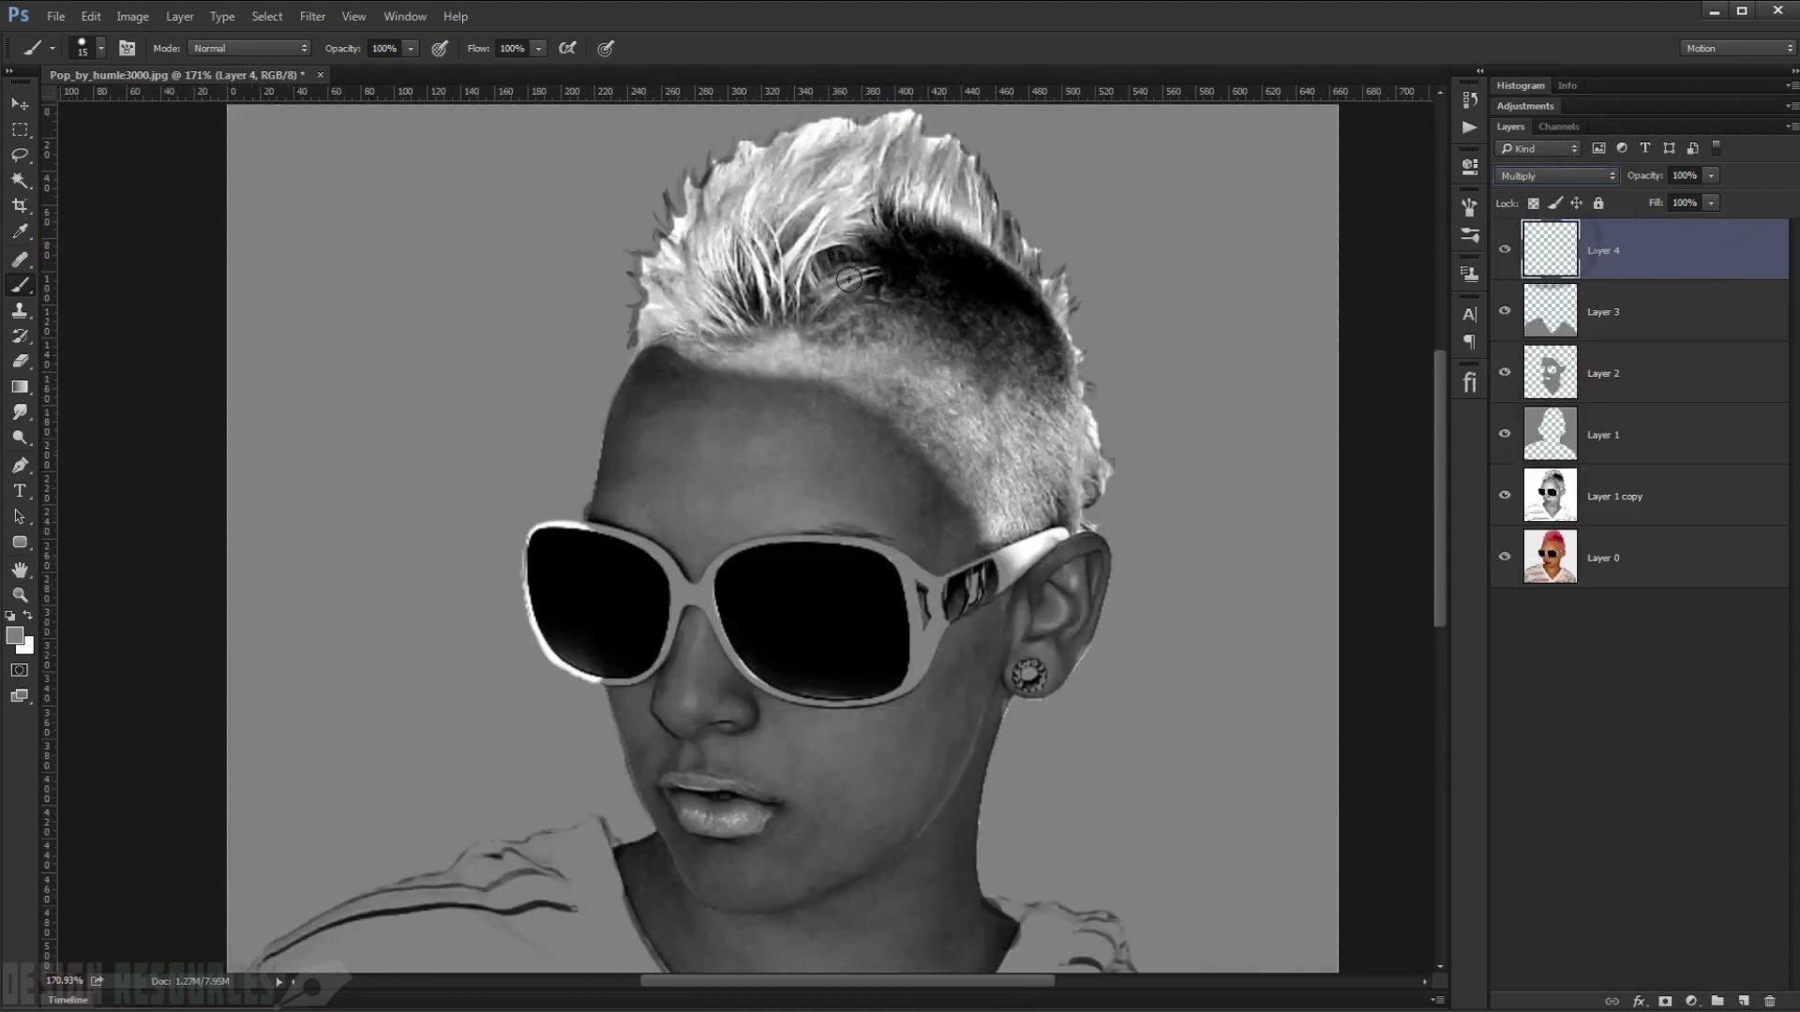
- Paint the hair grey on Layer 4, loading Layer 1's selection and inverting it to keep the strokes inside the figure
mouse_move(820, 234)
mouse_down()
mouse_move(816, 206)
mouse_move(858, 169)
mouse_move(807, 164)
mouse_move(756, 197)
mouse_move(779, 281)
mouse_move(931, 355)
mouse_up()
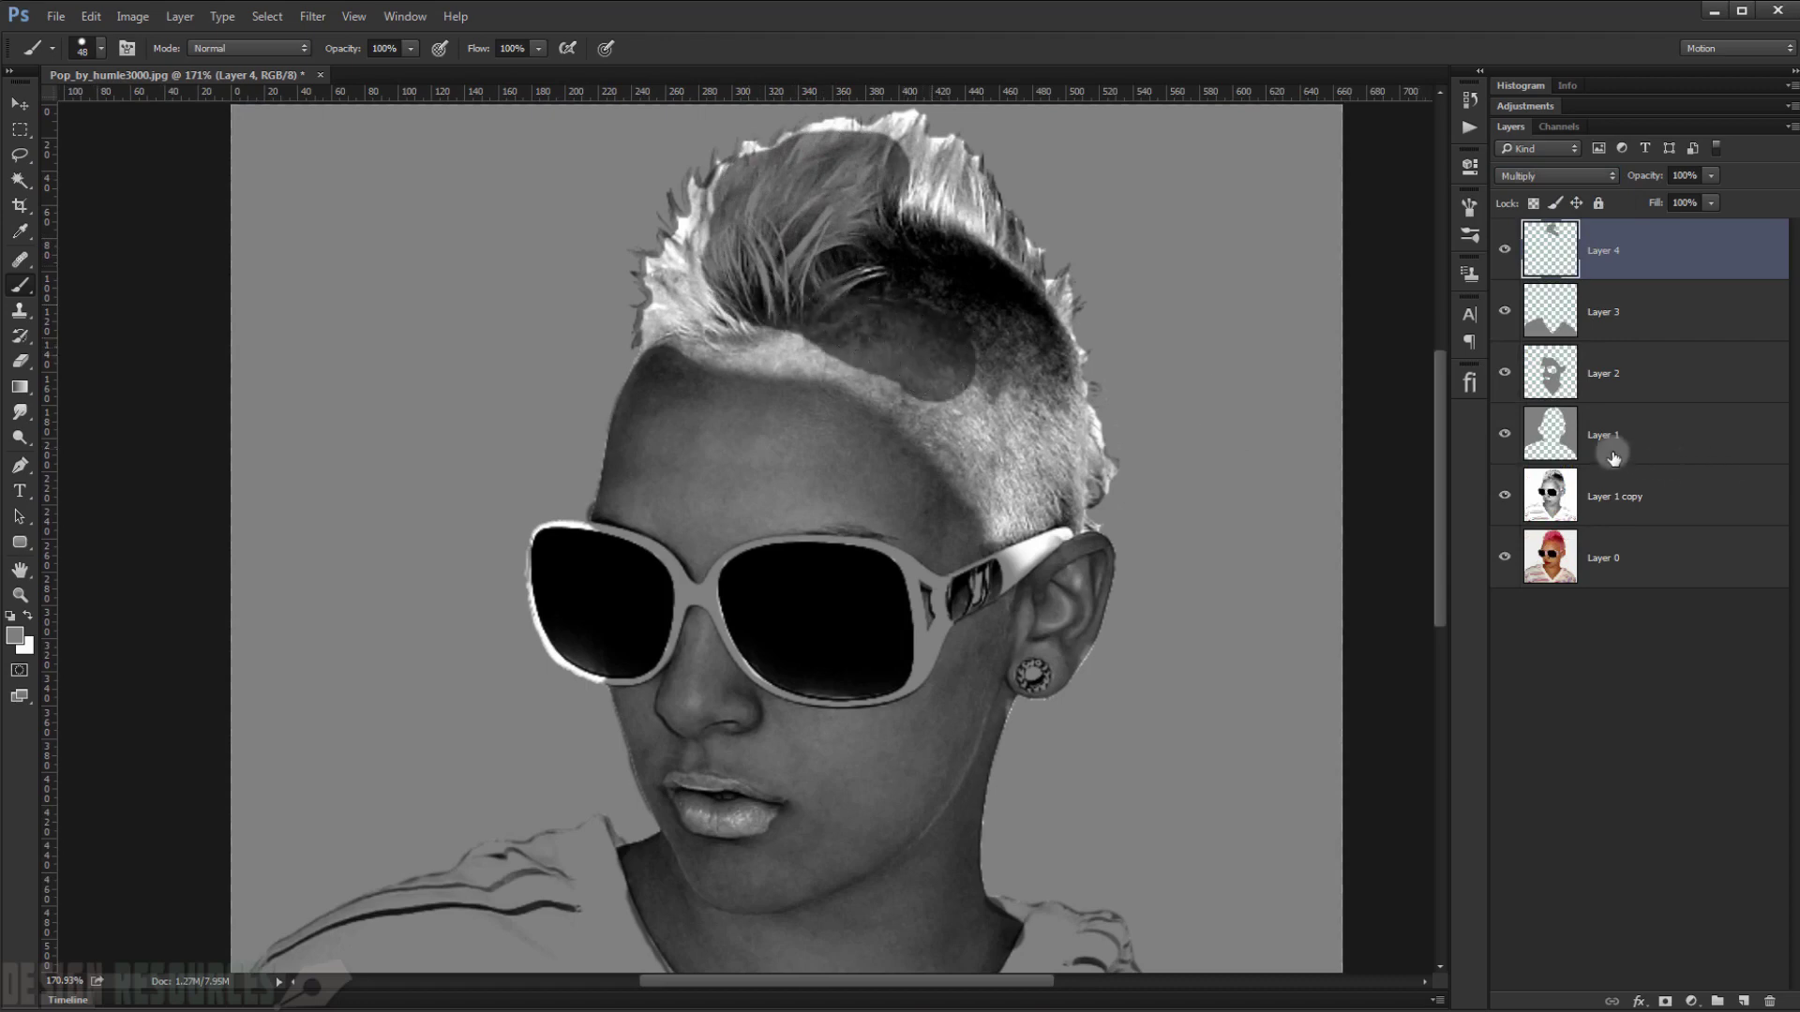
ctrl+click(1549, 445)
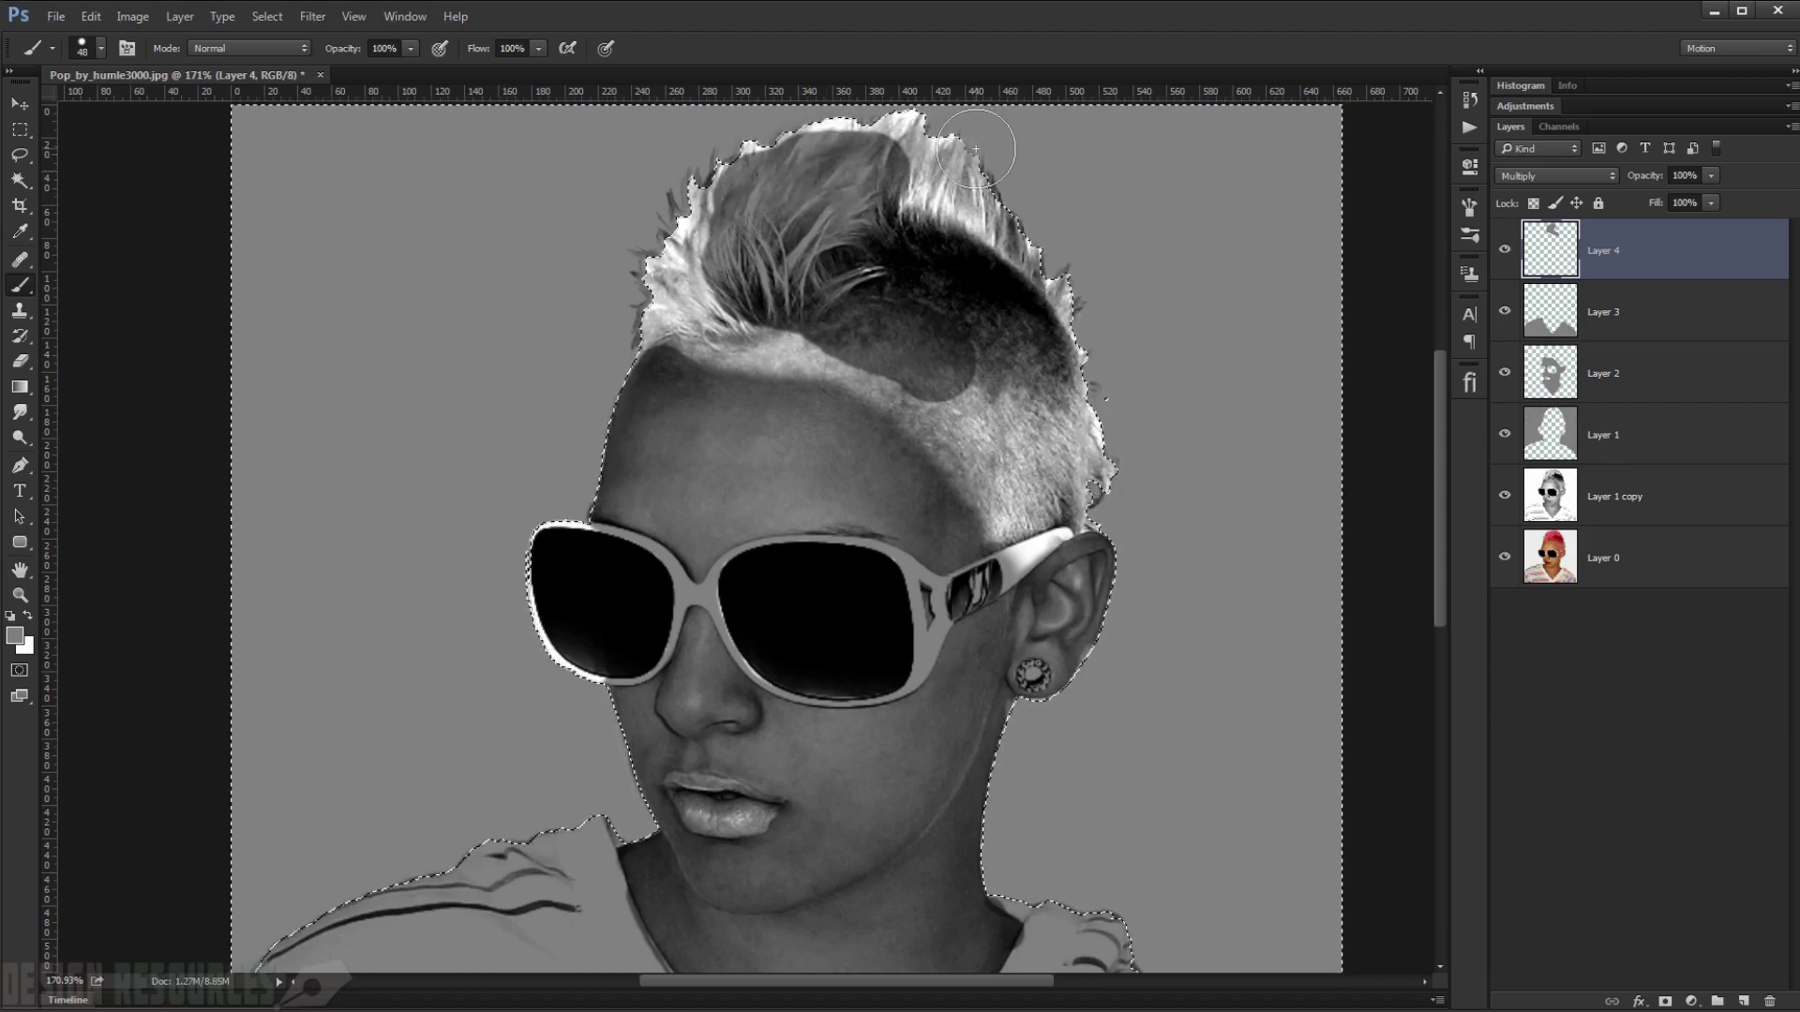
key(ctrl+shift+i)
mouse_move(770, 191)
mouse_down()
mouse_move(703, 216)
mouse_move(694, 199)
mouse_move(700, 265)
mouse_move(652, 282)
mouse_move(652, 302)
mouse_move(755, 304)
mouse_move(959, 217)
mouse_move(941, 165)
mouse_move(1053, 238)
mouse_move(1096, 417)
mouse_move(1064, 458)
mouse_move(970, 395)
mouse_move(1074, 474)
mouse_move(1016, 476)
mouse_move(903, 352)
mouse_move(796, 318)
mouse_up()
scroll(768, 310, up, 4)
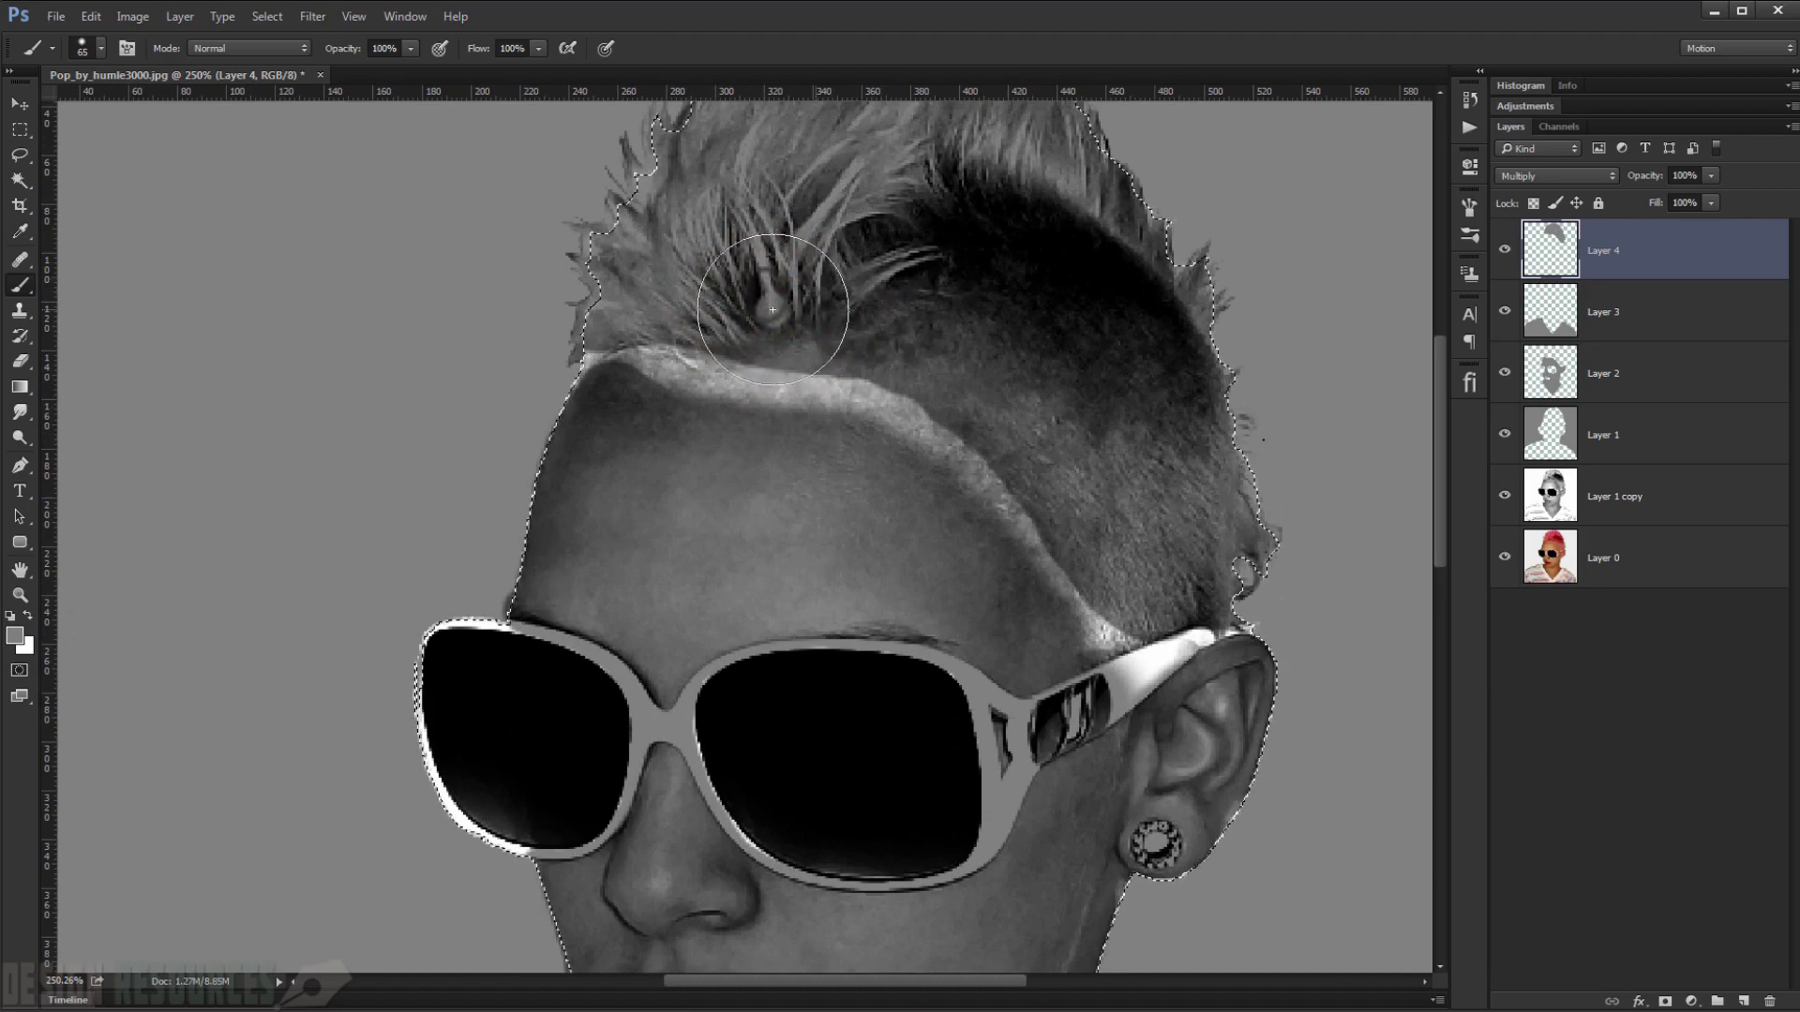
- Paint the remaining light strip along the hairline and the white glasses arm grey with a 65 px brush
mouse_move(772, 310)
mouse_down()
mouse_move(860, 331)
mouse_move(1038, 425)
mouse_move(1151, 616)
mouse_move(1161, 571)
mouse_move(1189, 577)
mouse_move(931, 358)
mouse_move(715, 332)
mouse_move(688, 297)
mouse_move(627, 306)
mouse_move(763, 307)
mouse_move(980, 352)
mouse_move(877, 338)
mouse_move(972, 367)
mouse_move(1117, 504)
mouse_move(1233, 579)
mouse_move(1206, 535)
mouse_up()
scroll(1151, 618, down, 3)
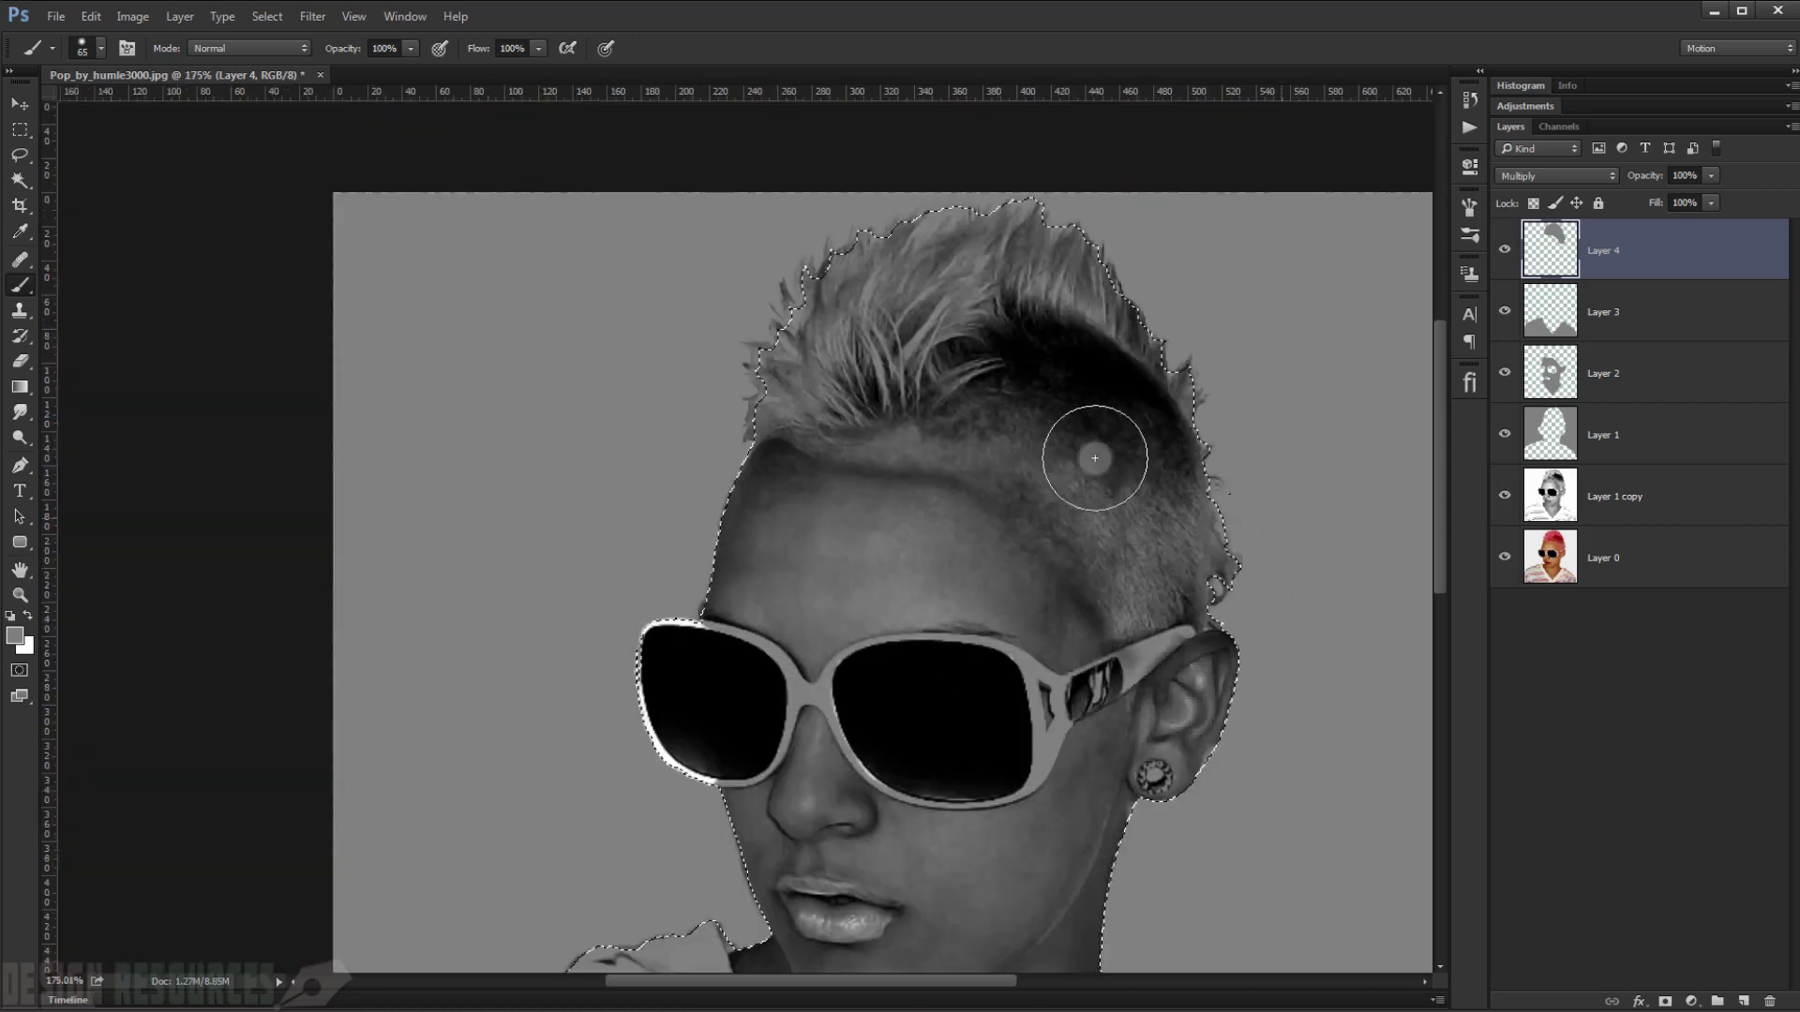
mouse_move(1094, 458)
mouse_down()
mouse_move(1069, 347)
mouse_move(1141, 374)
mouse_up()
scroll(1141, 374, up, 2)
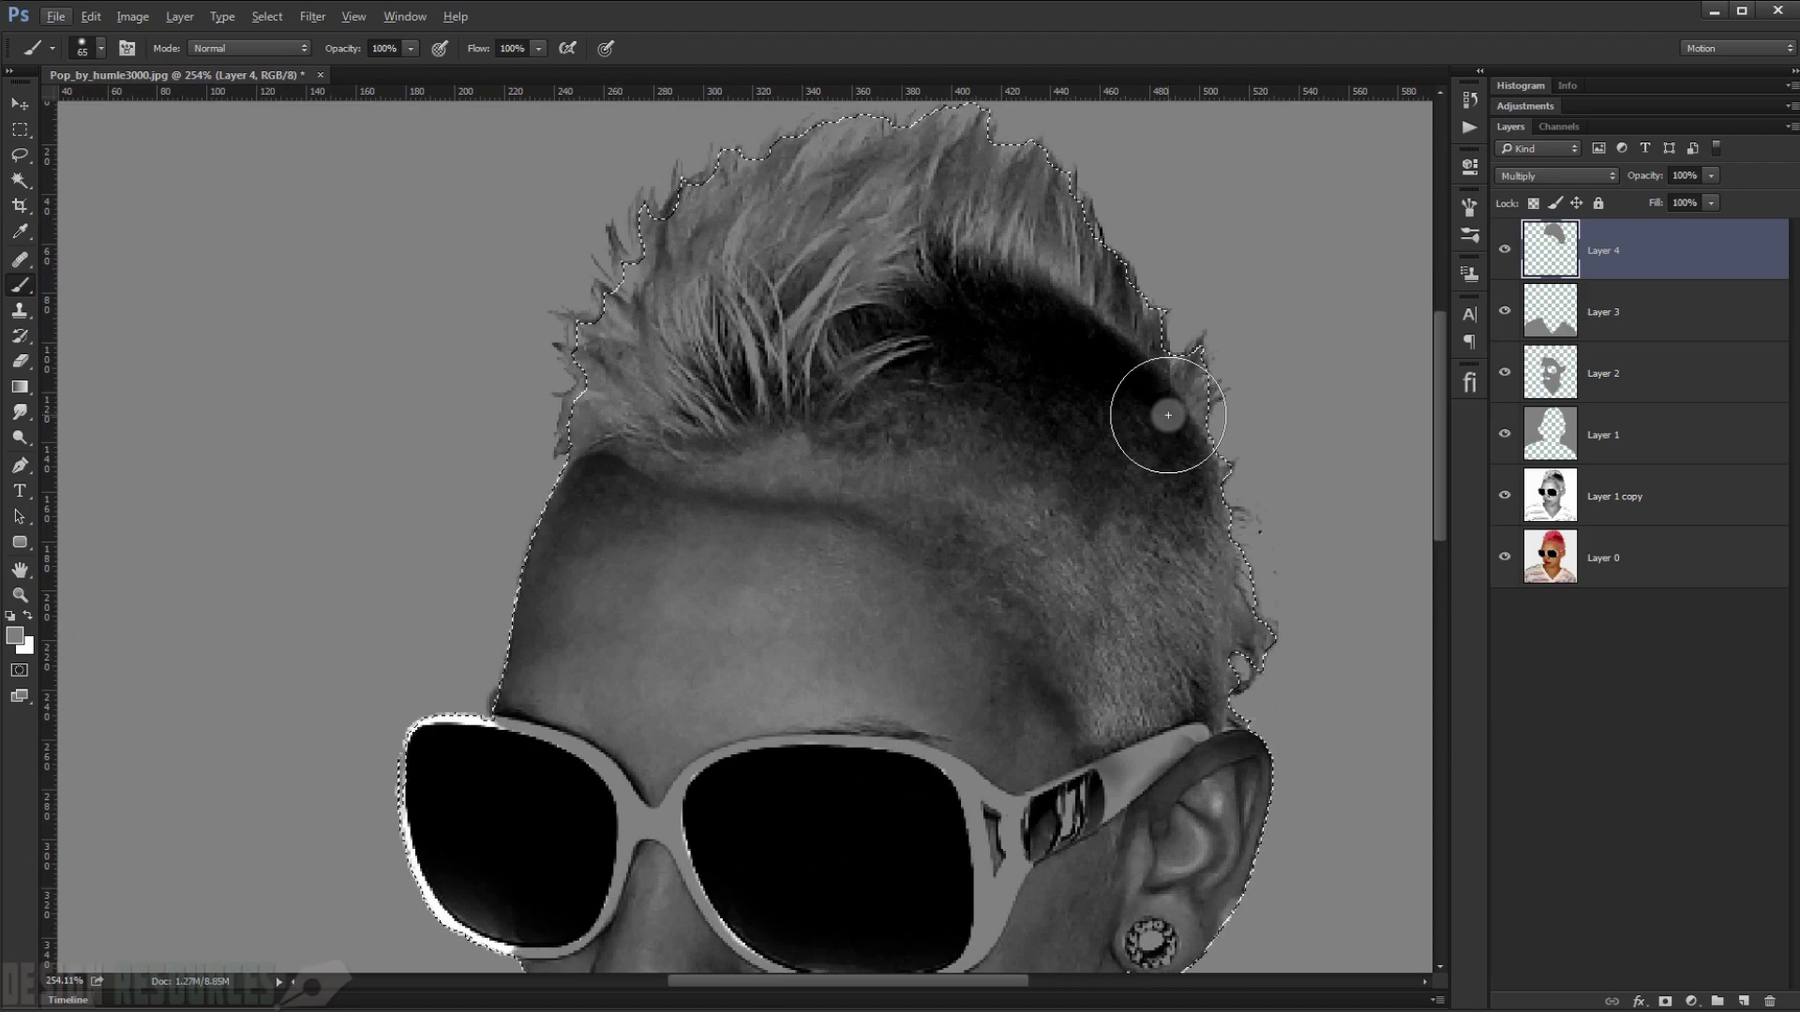
- Clear the selection, add a new layer above Layer 4 and set its blend mode to Multiply
scroll(1144, 402, down, 5)
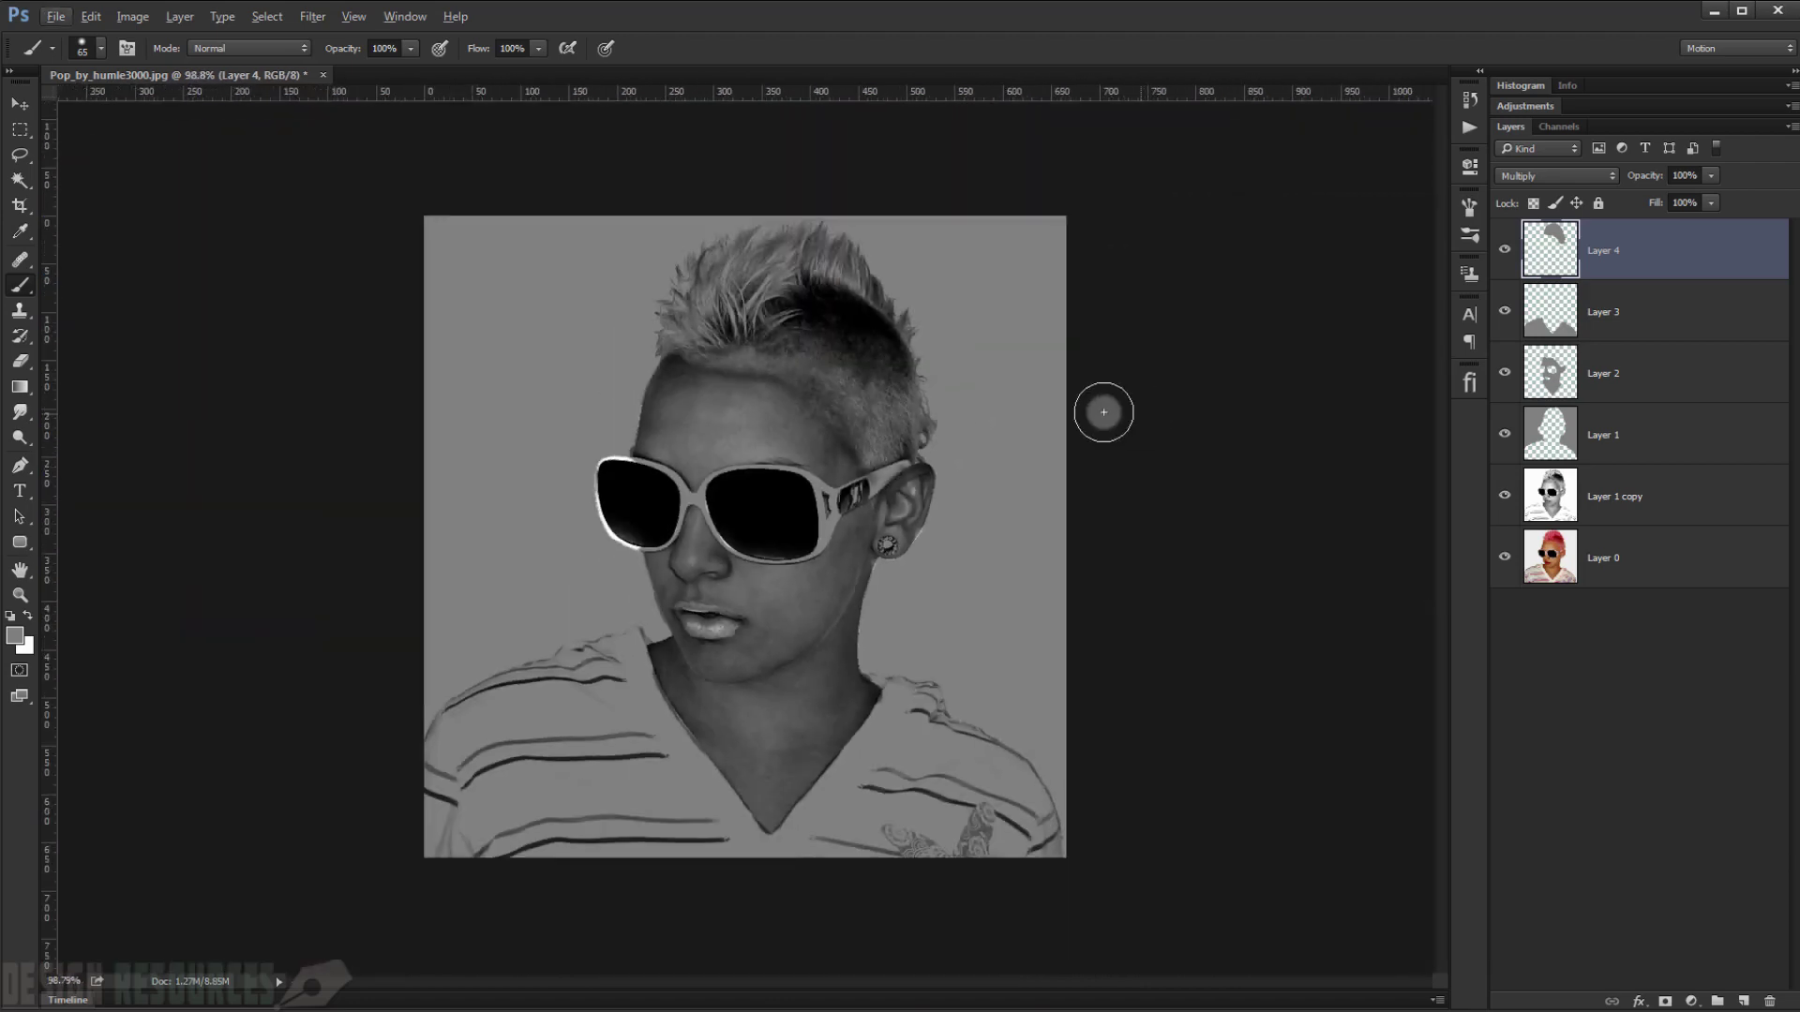
scroll(743, 409, up, 2)
drag(703, 402, 778, 410)
scroll(684, 467, up, 3)
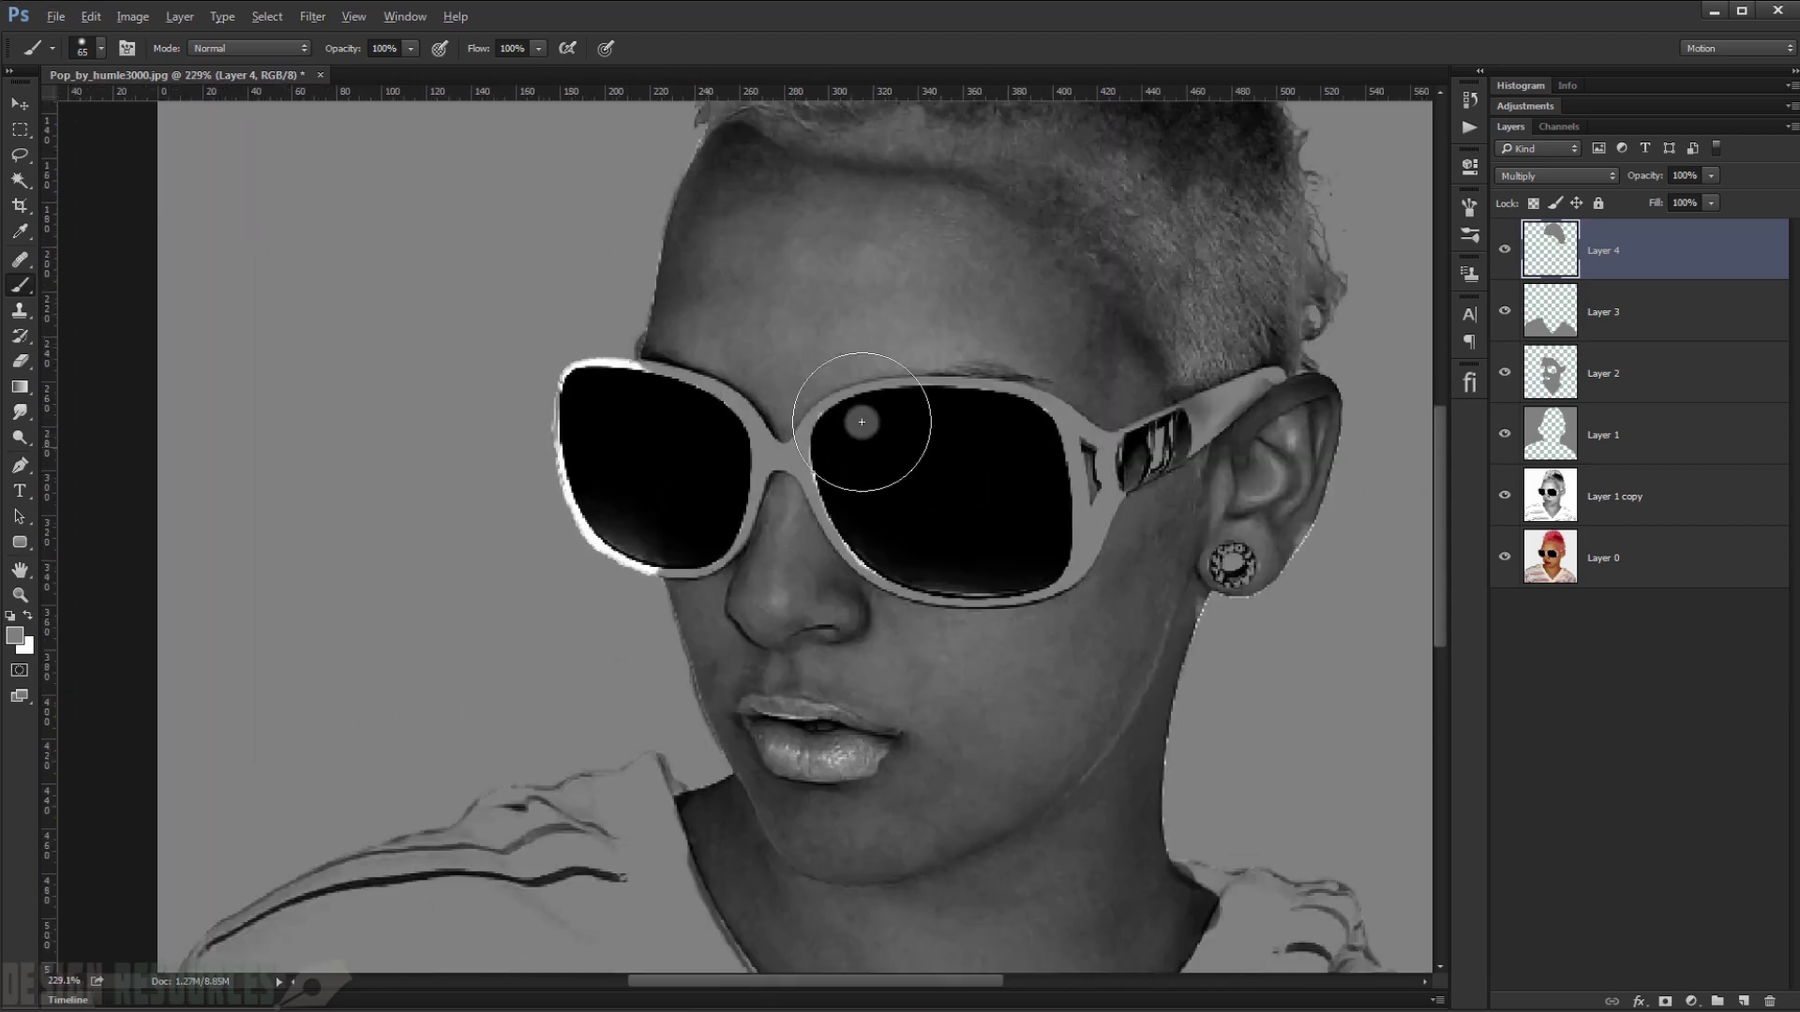
click(1746, 1001)
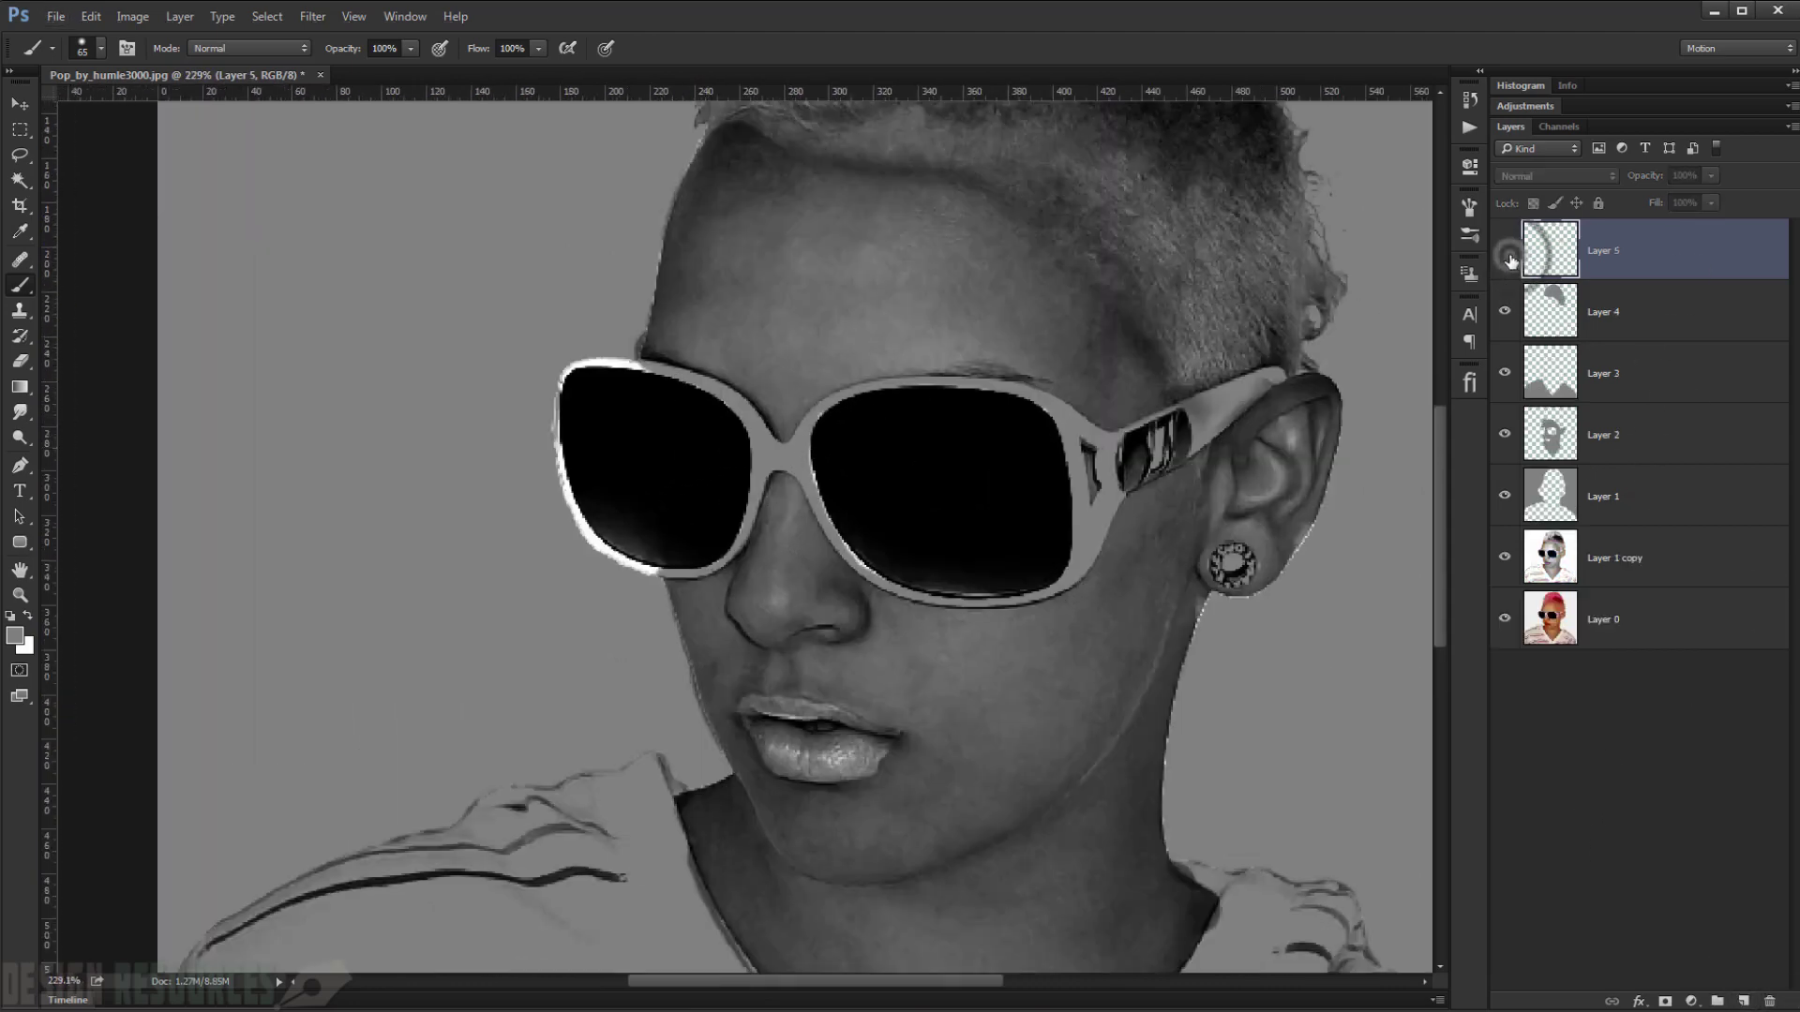
click(1537, 176)
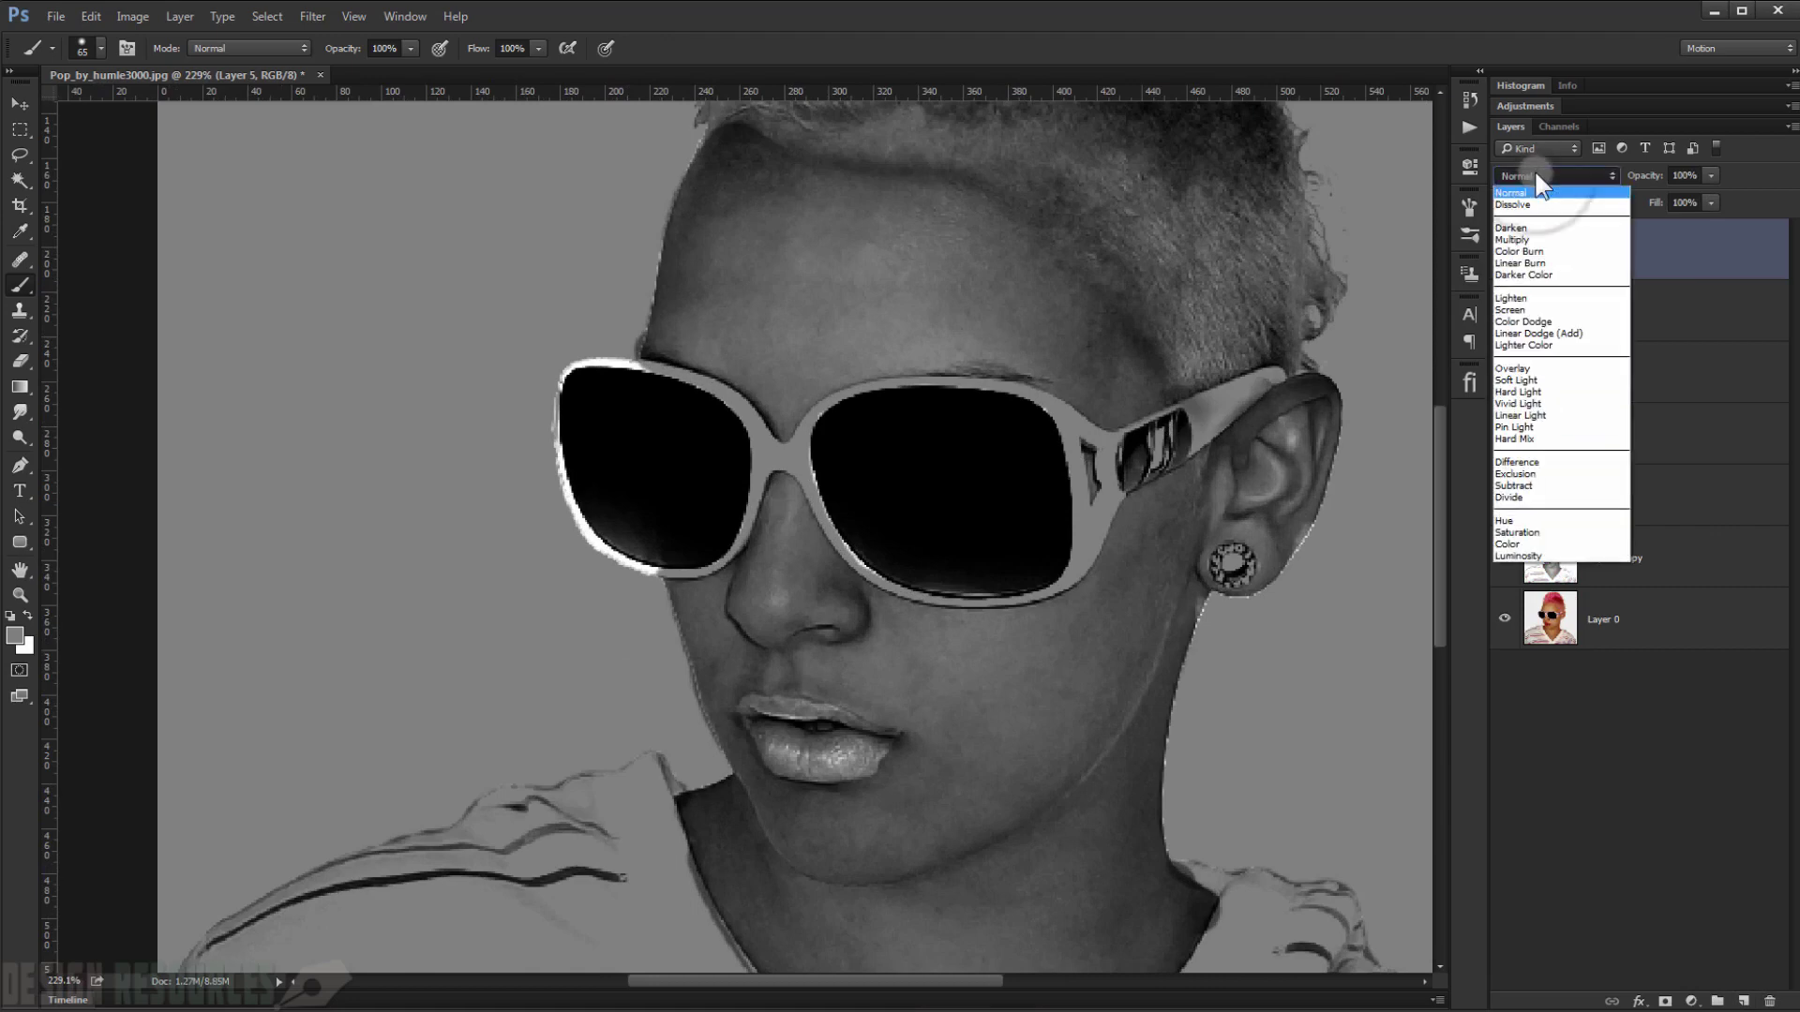
click(1528, 240)
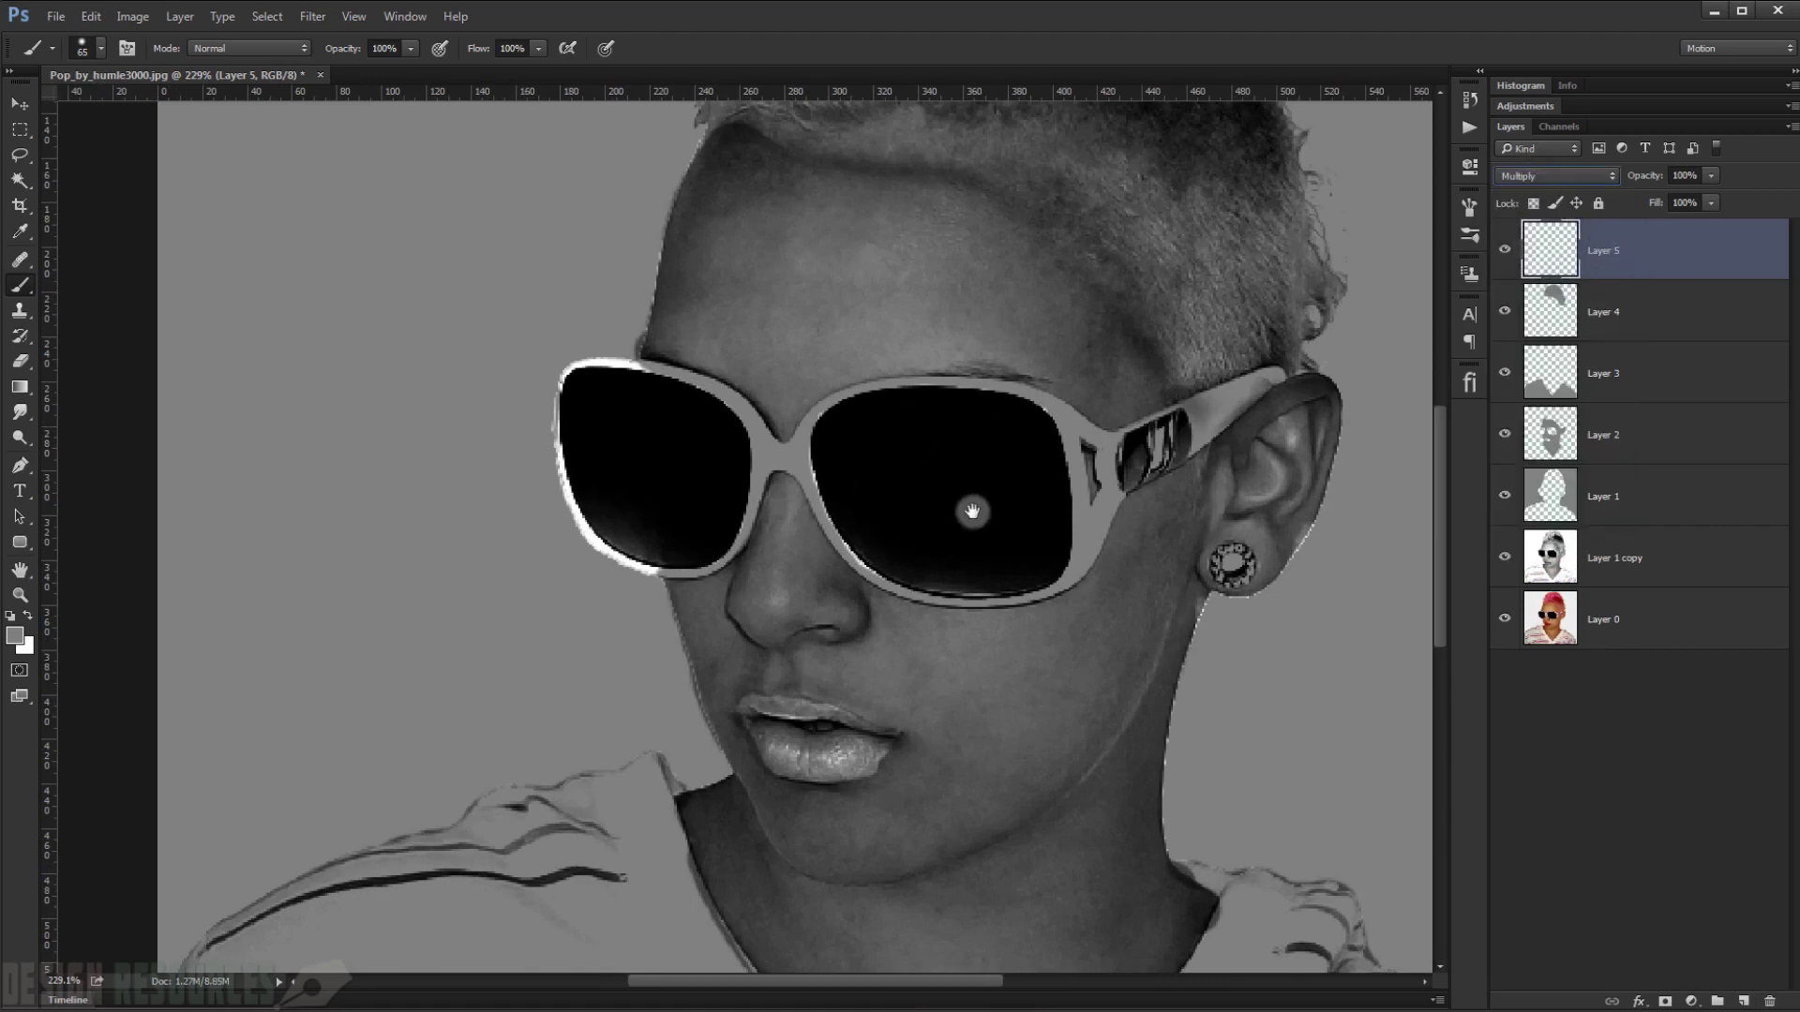
- Paint both lips grey on Layer 5 with a small brush
drag(976, 506, 959, 454)
scroll(808, 701, up, 6)
mouse_move(825, 674)
mouse_down()
mouse_move(821, 742)
mouse_move(835, 671)
mouse_move(812, 615)
mouse_move(849, 914)
mouse_up()
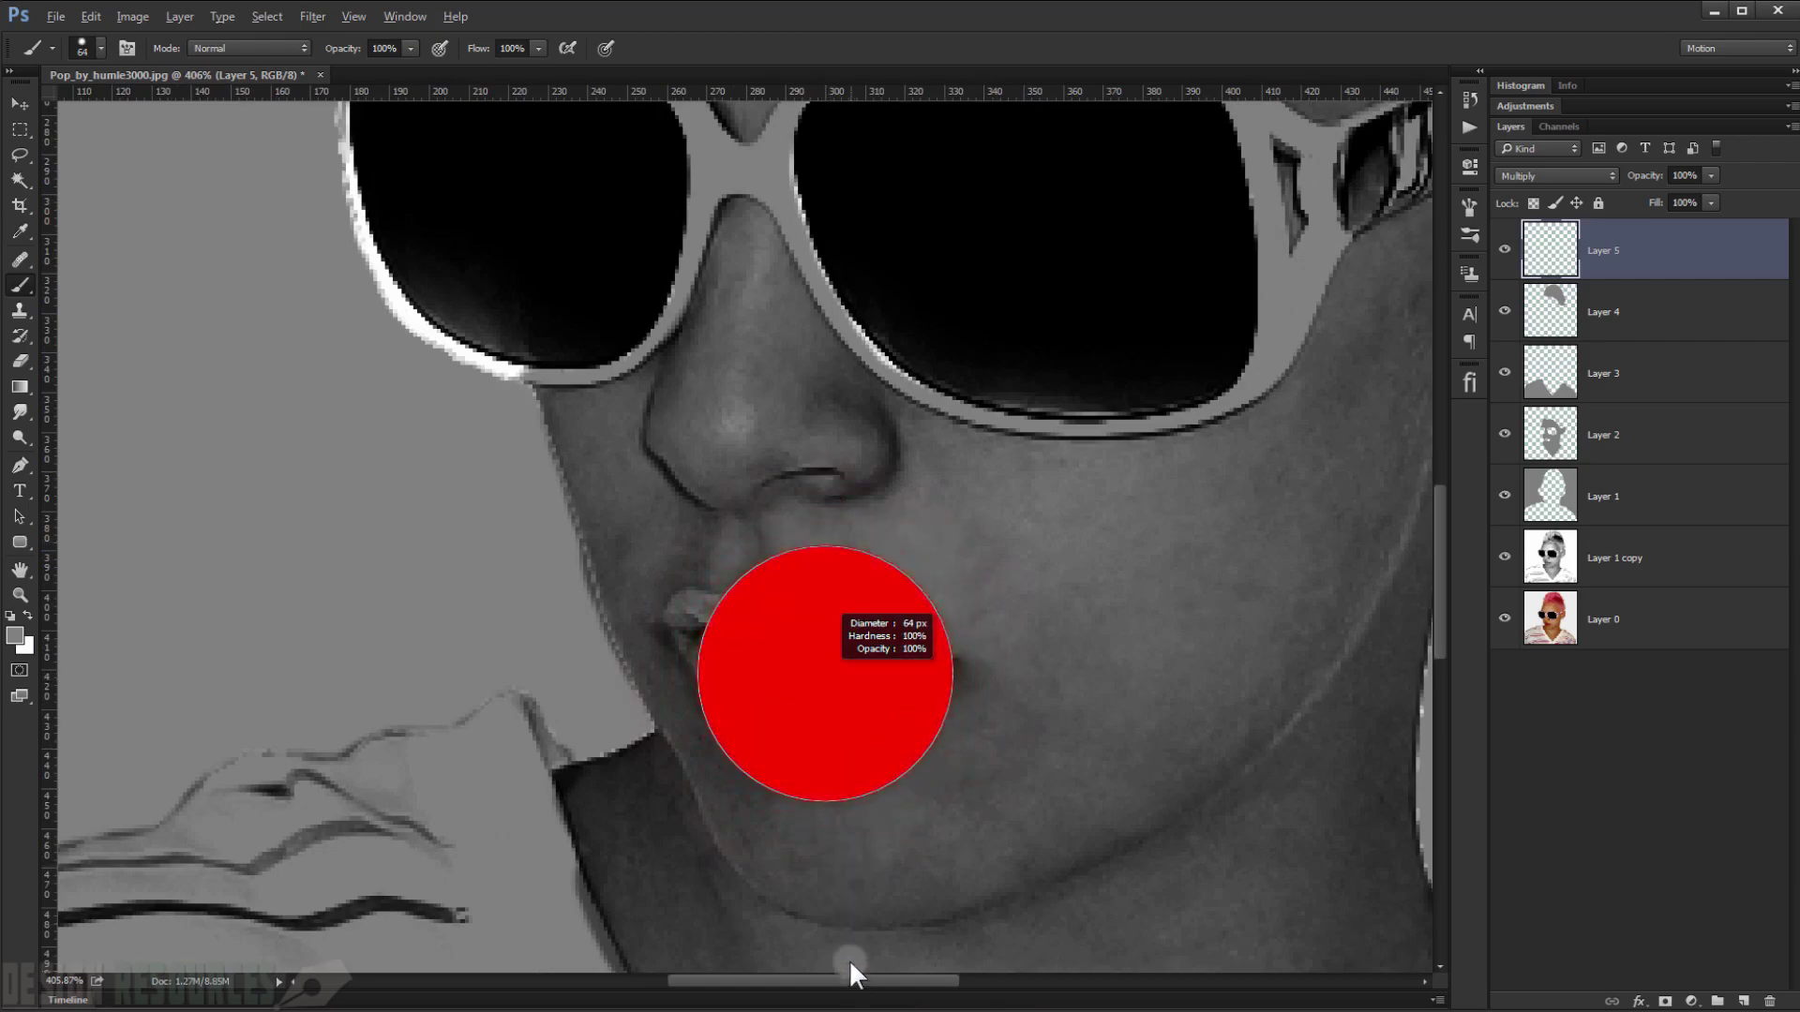
scroll(771, 682, up, 2)
drag(798, 683, 660, 682)
scroll(797, 684, down, 2)
scroll(798, 694, down, 1)
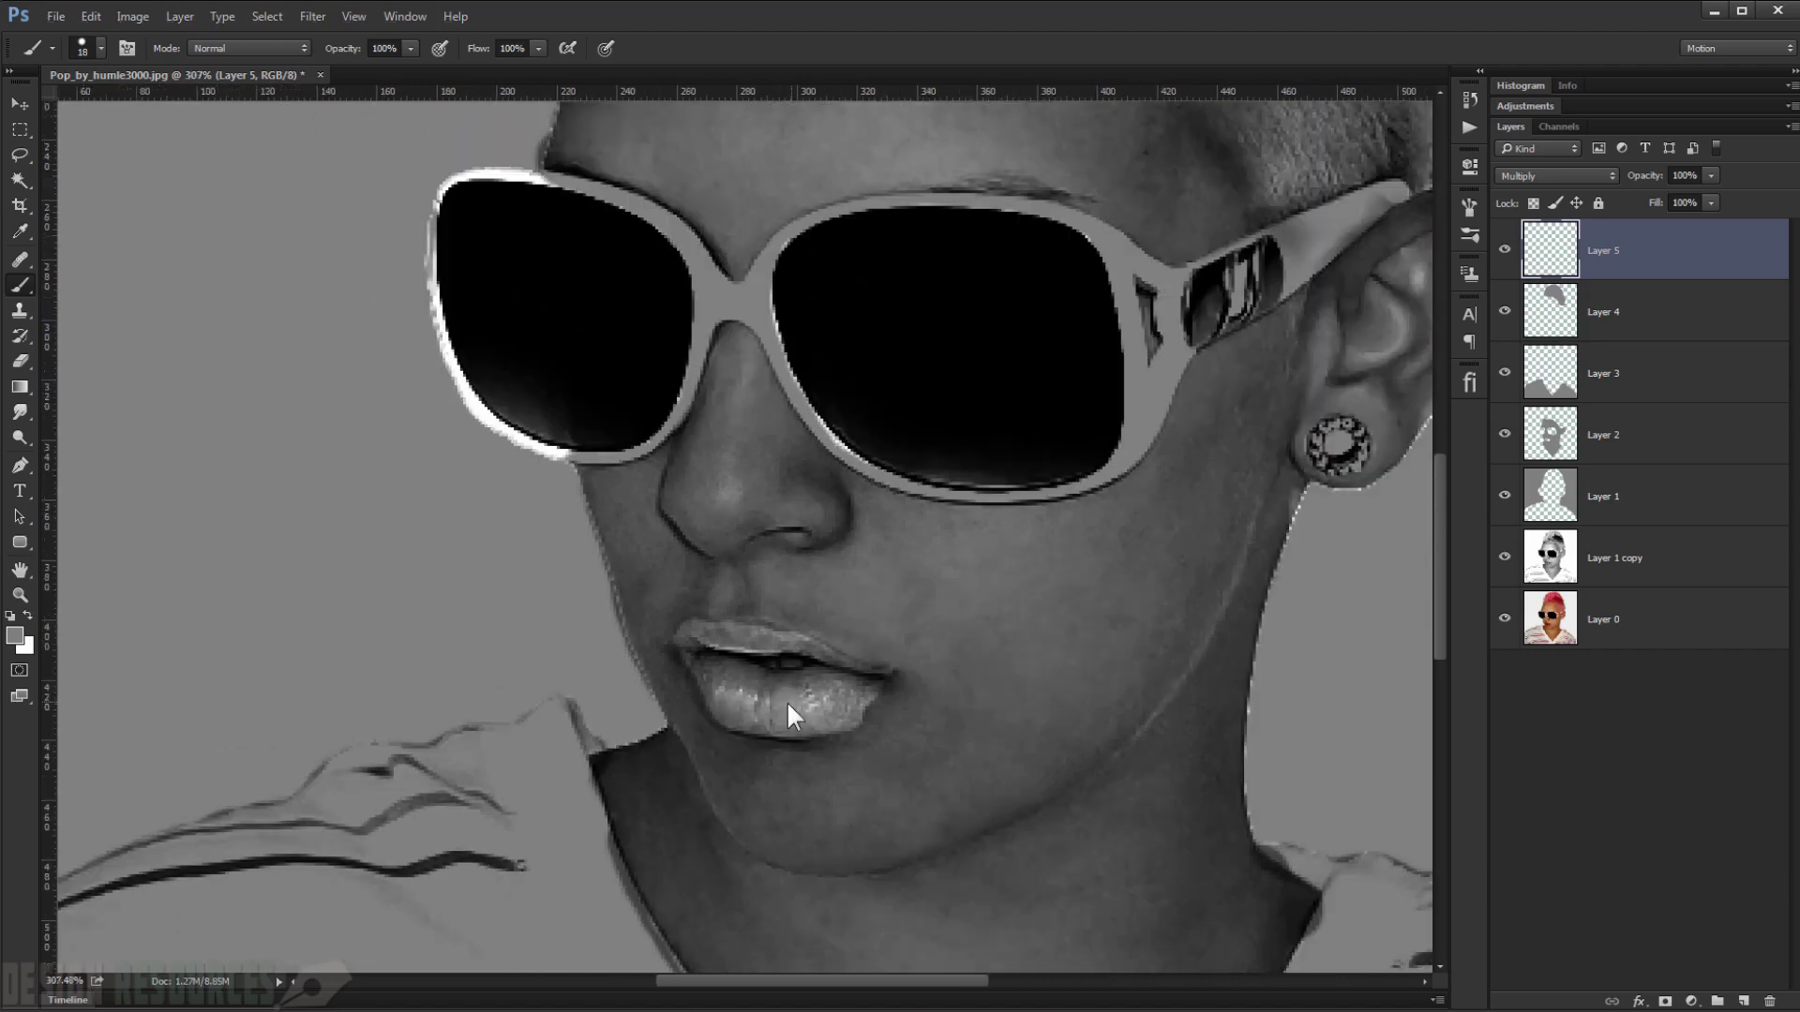
mouse_move(796, 711)
mouse_down()
mouse_move(860, 685)
mouse_move(828, 726)
mouse_move(764, 725)
mouse_move(813, 681)
mouse_up()
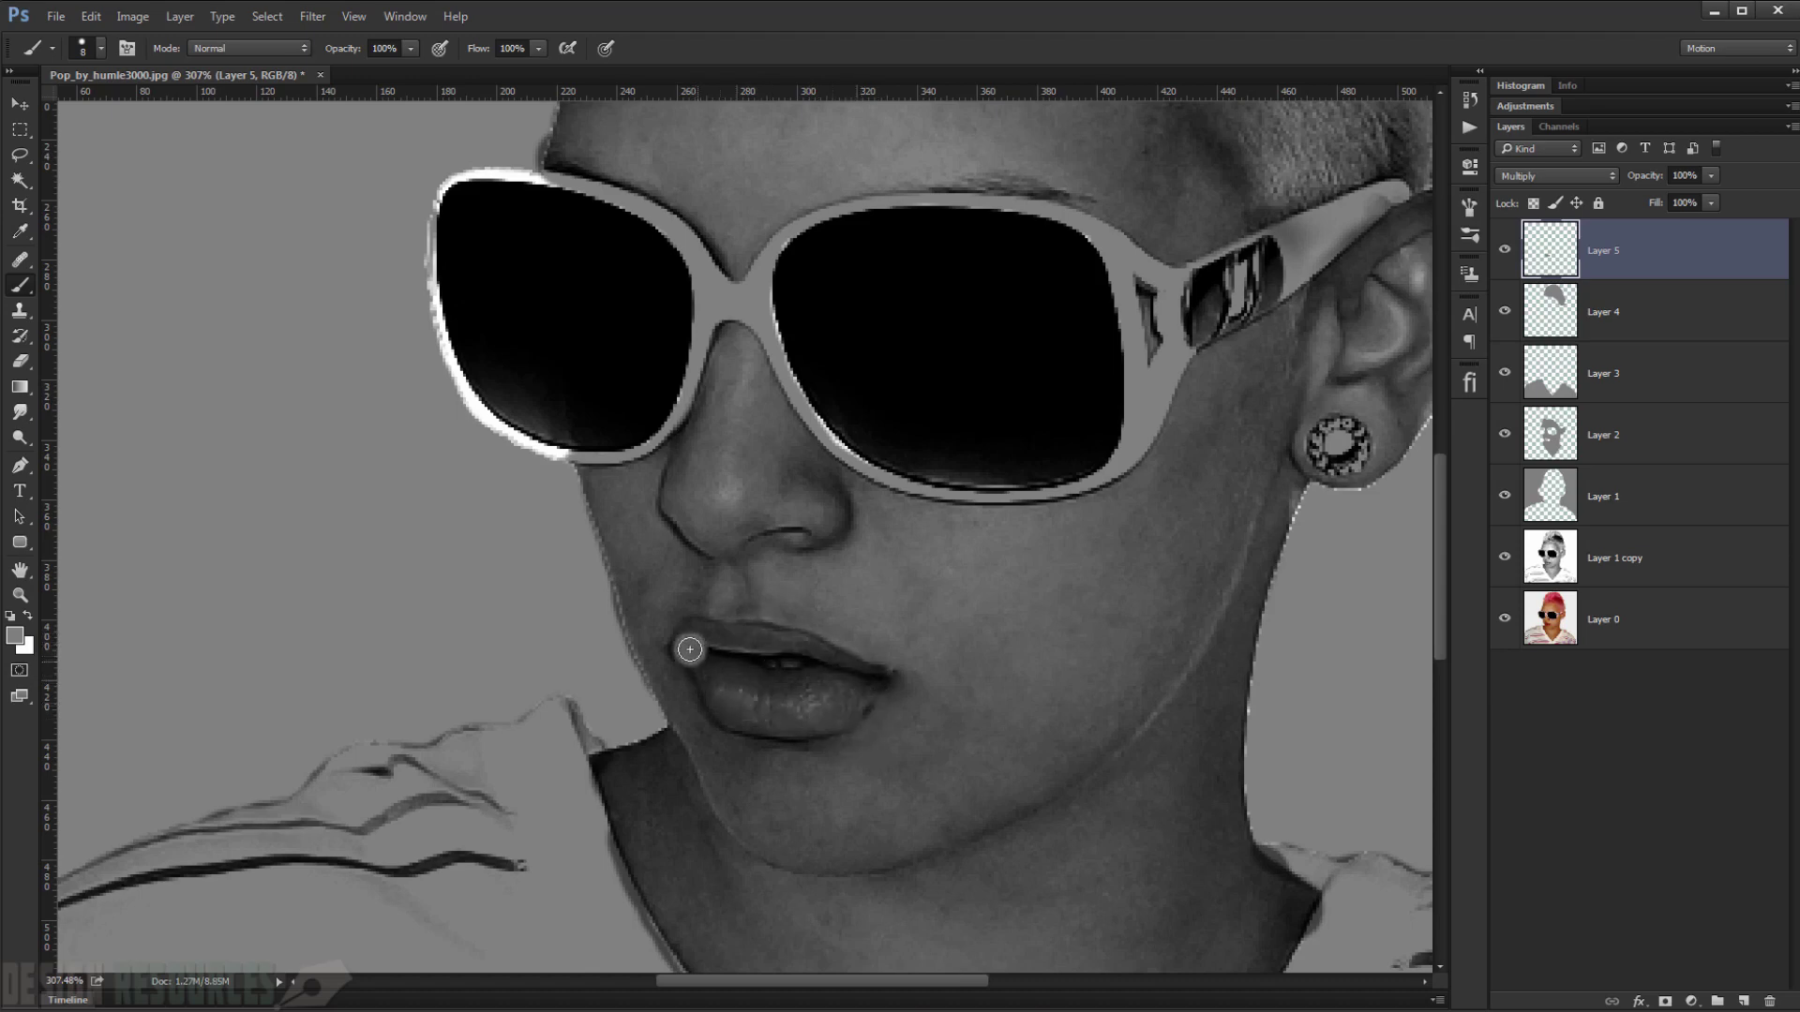
scroll(779, 646, down, 5)
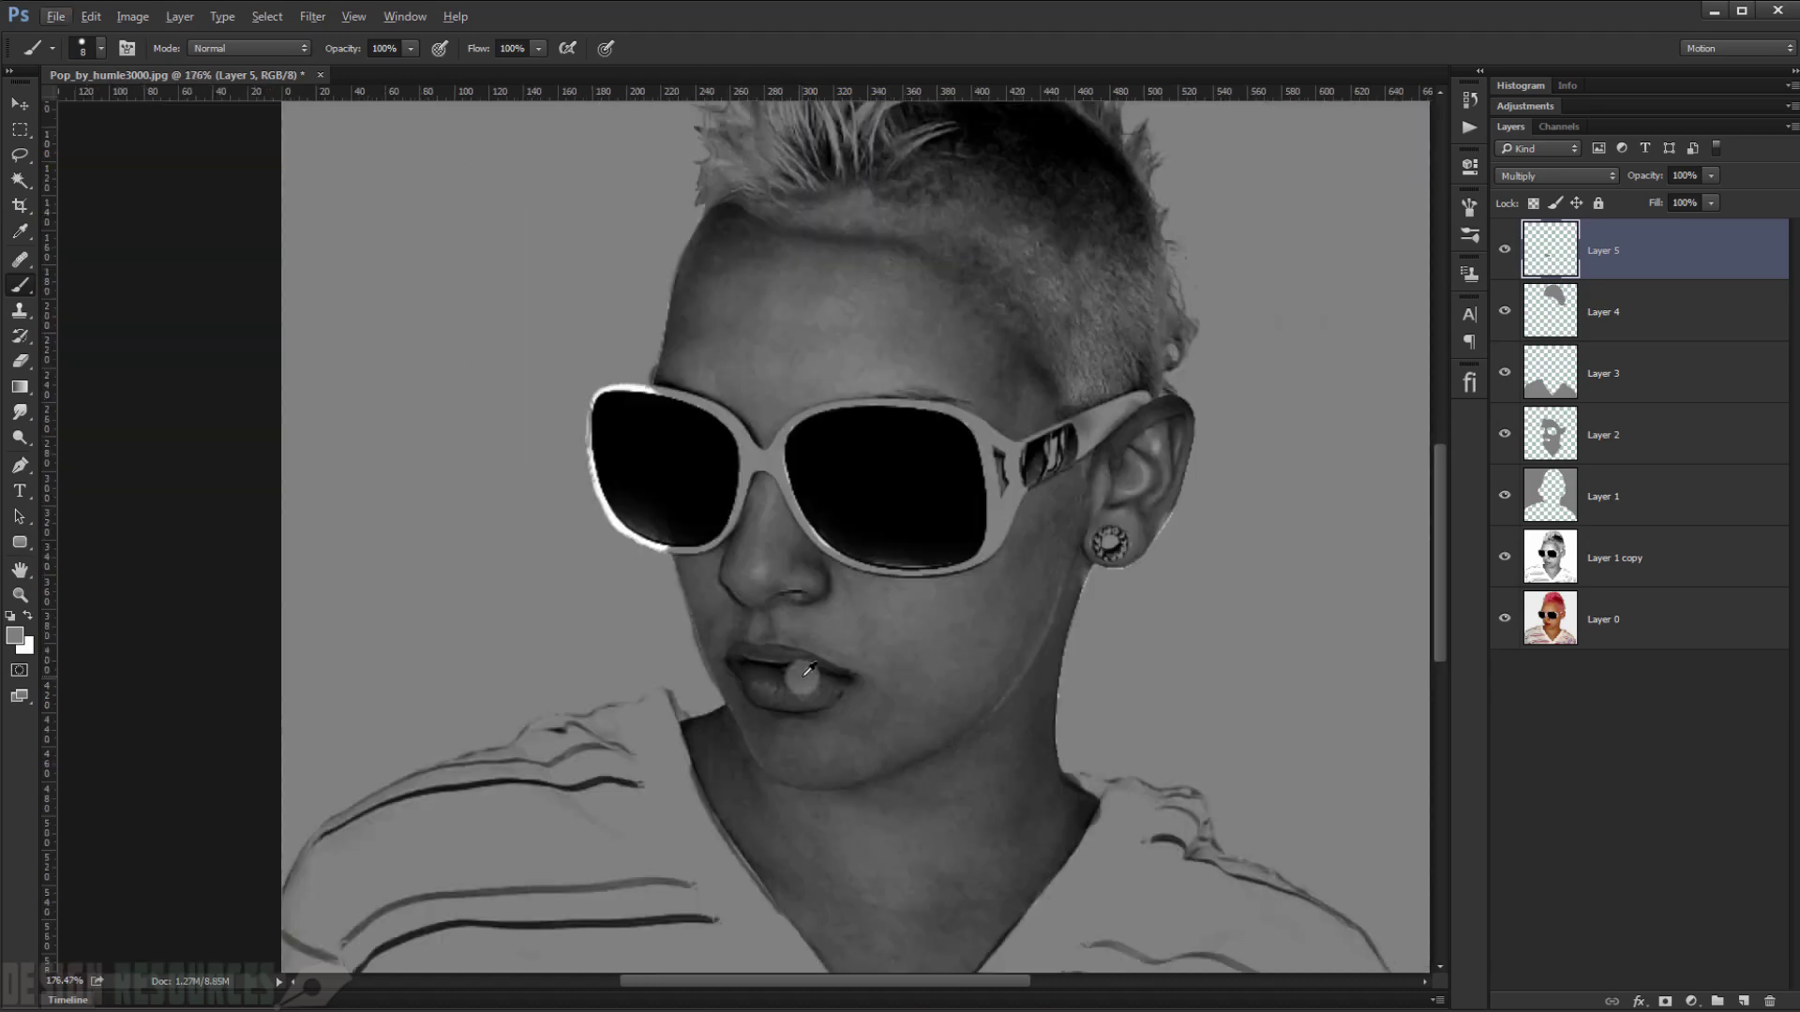
scroll(763, 595, up, 5)
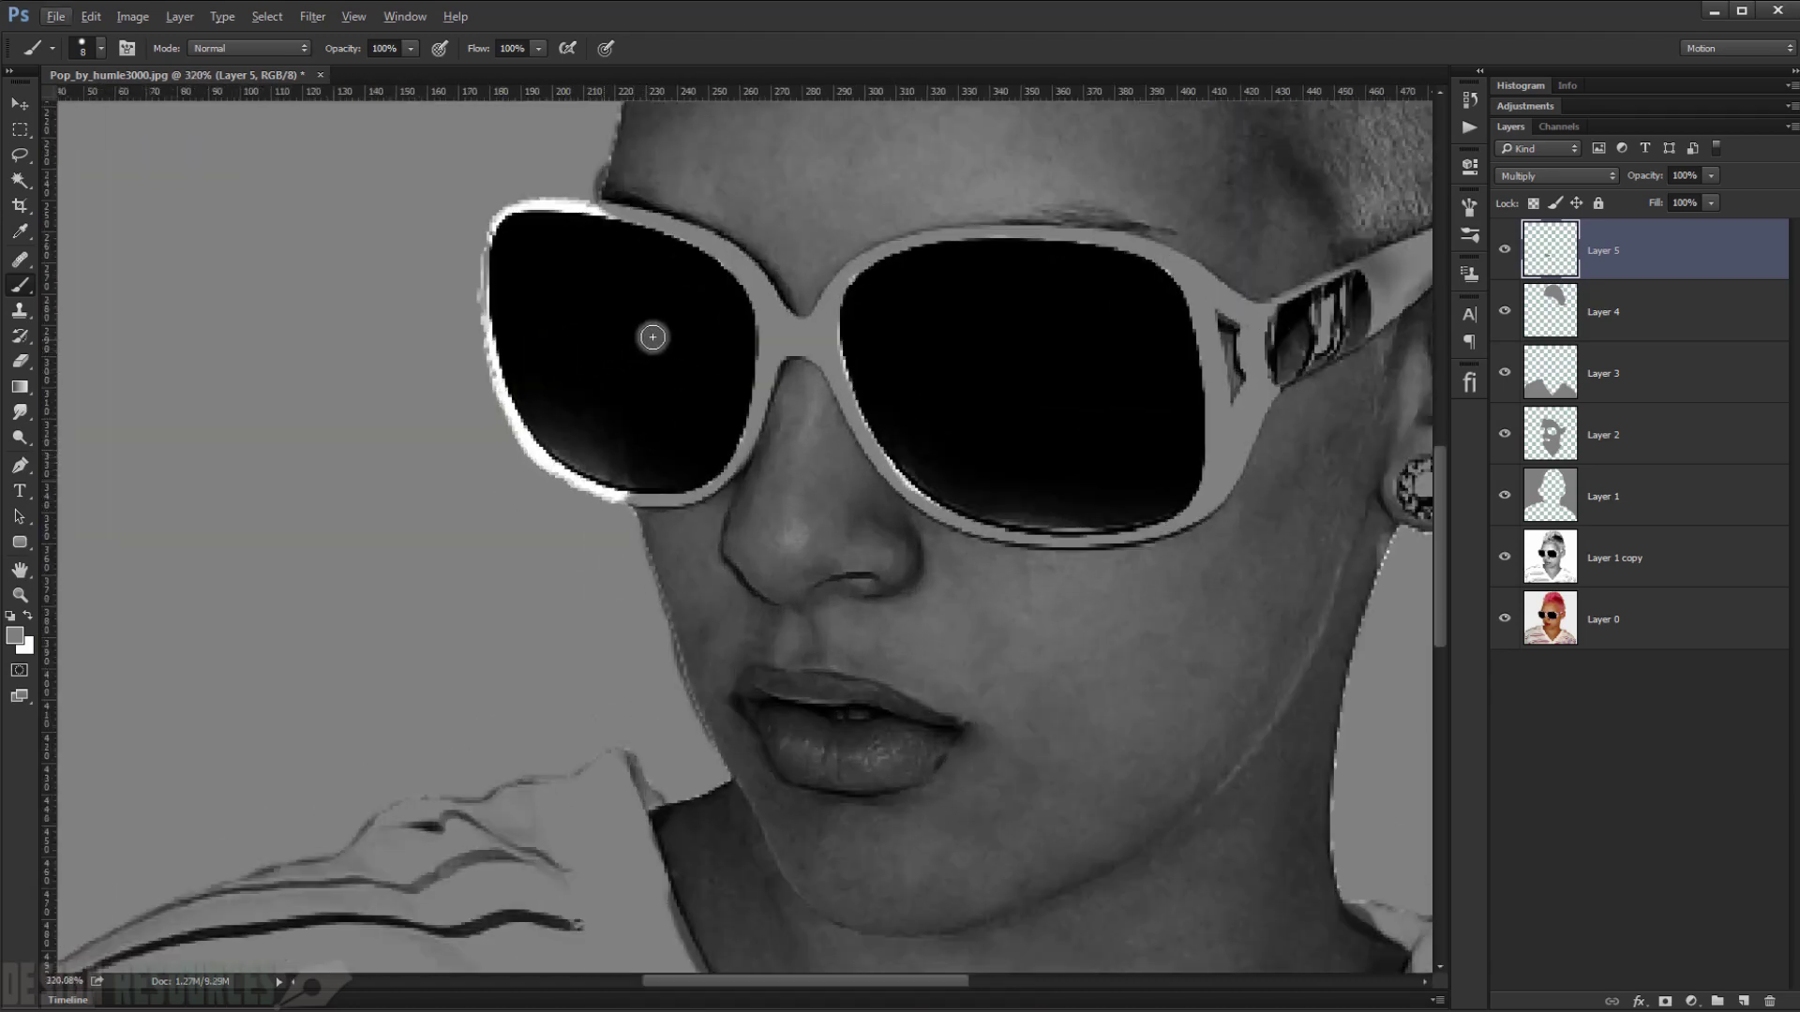
- Hide Layer 0 and add a layer mask to Layer 1 copy
alt+right_click(607, 330)
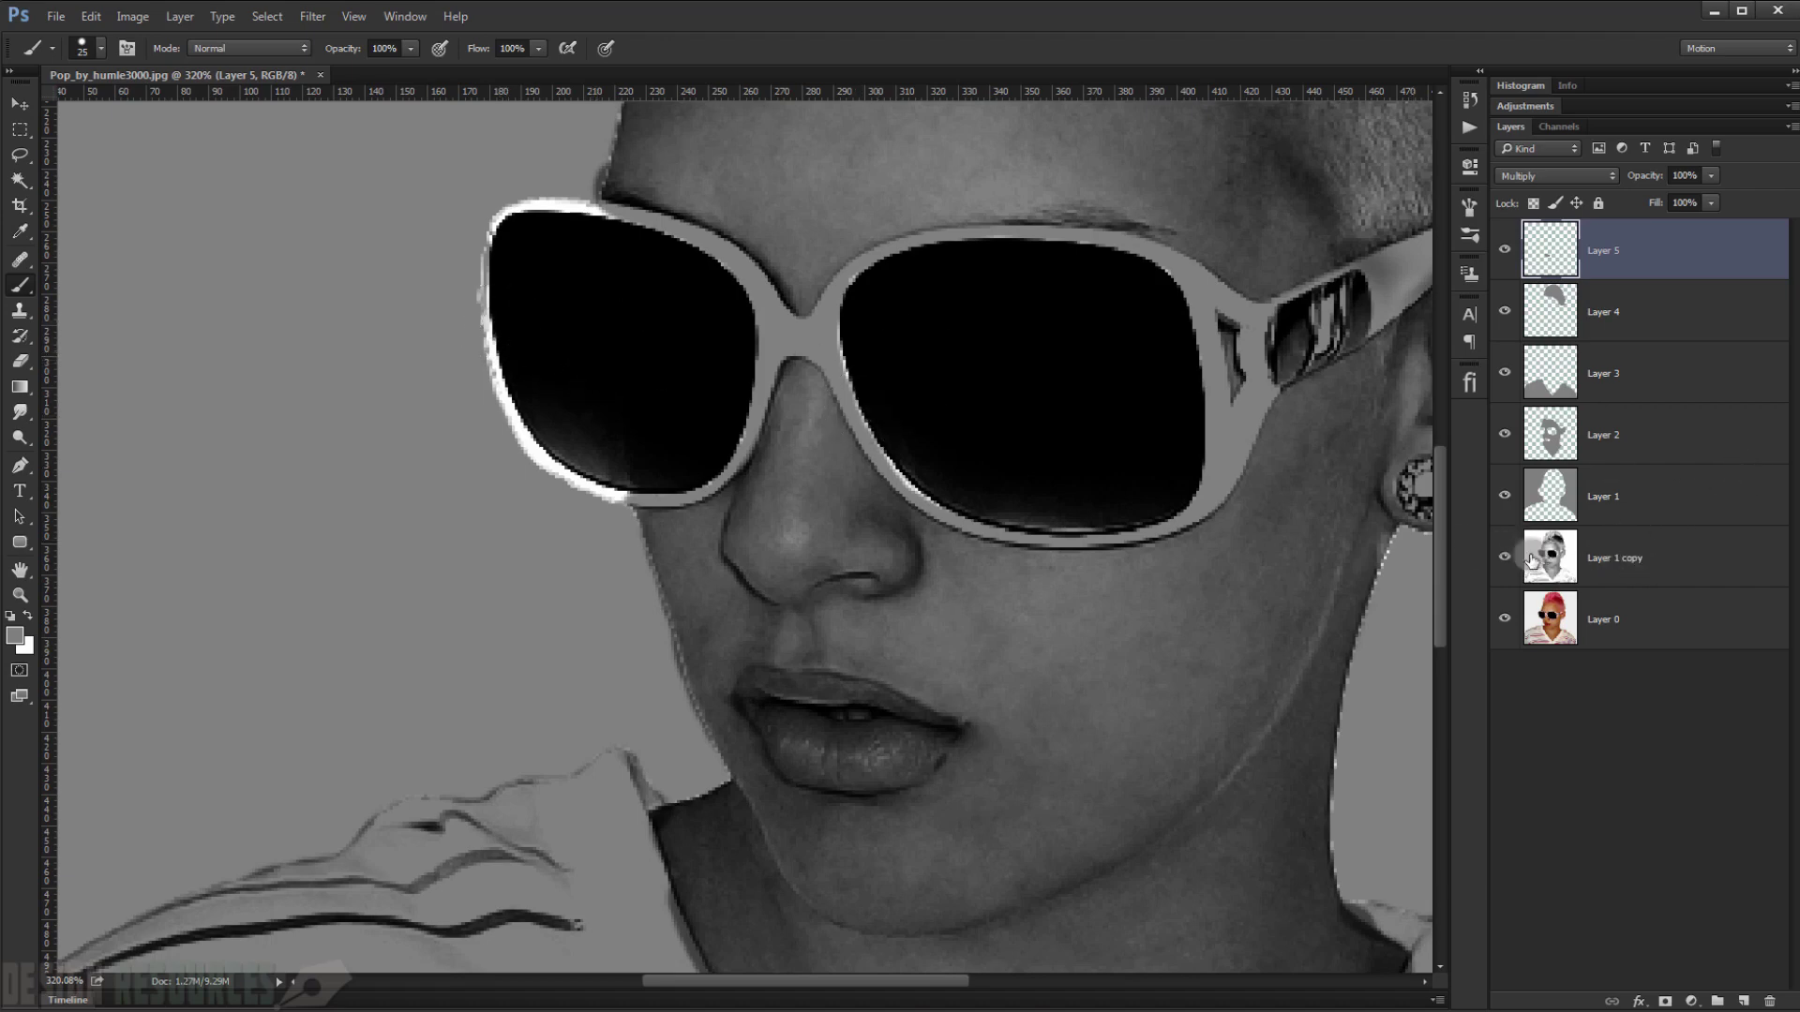
click(1589, 550)
click(1665, 1001)
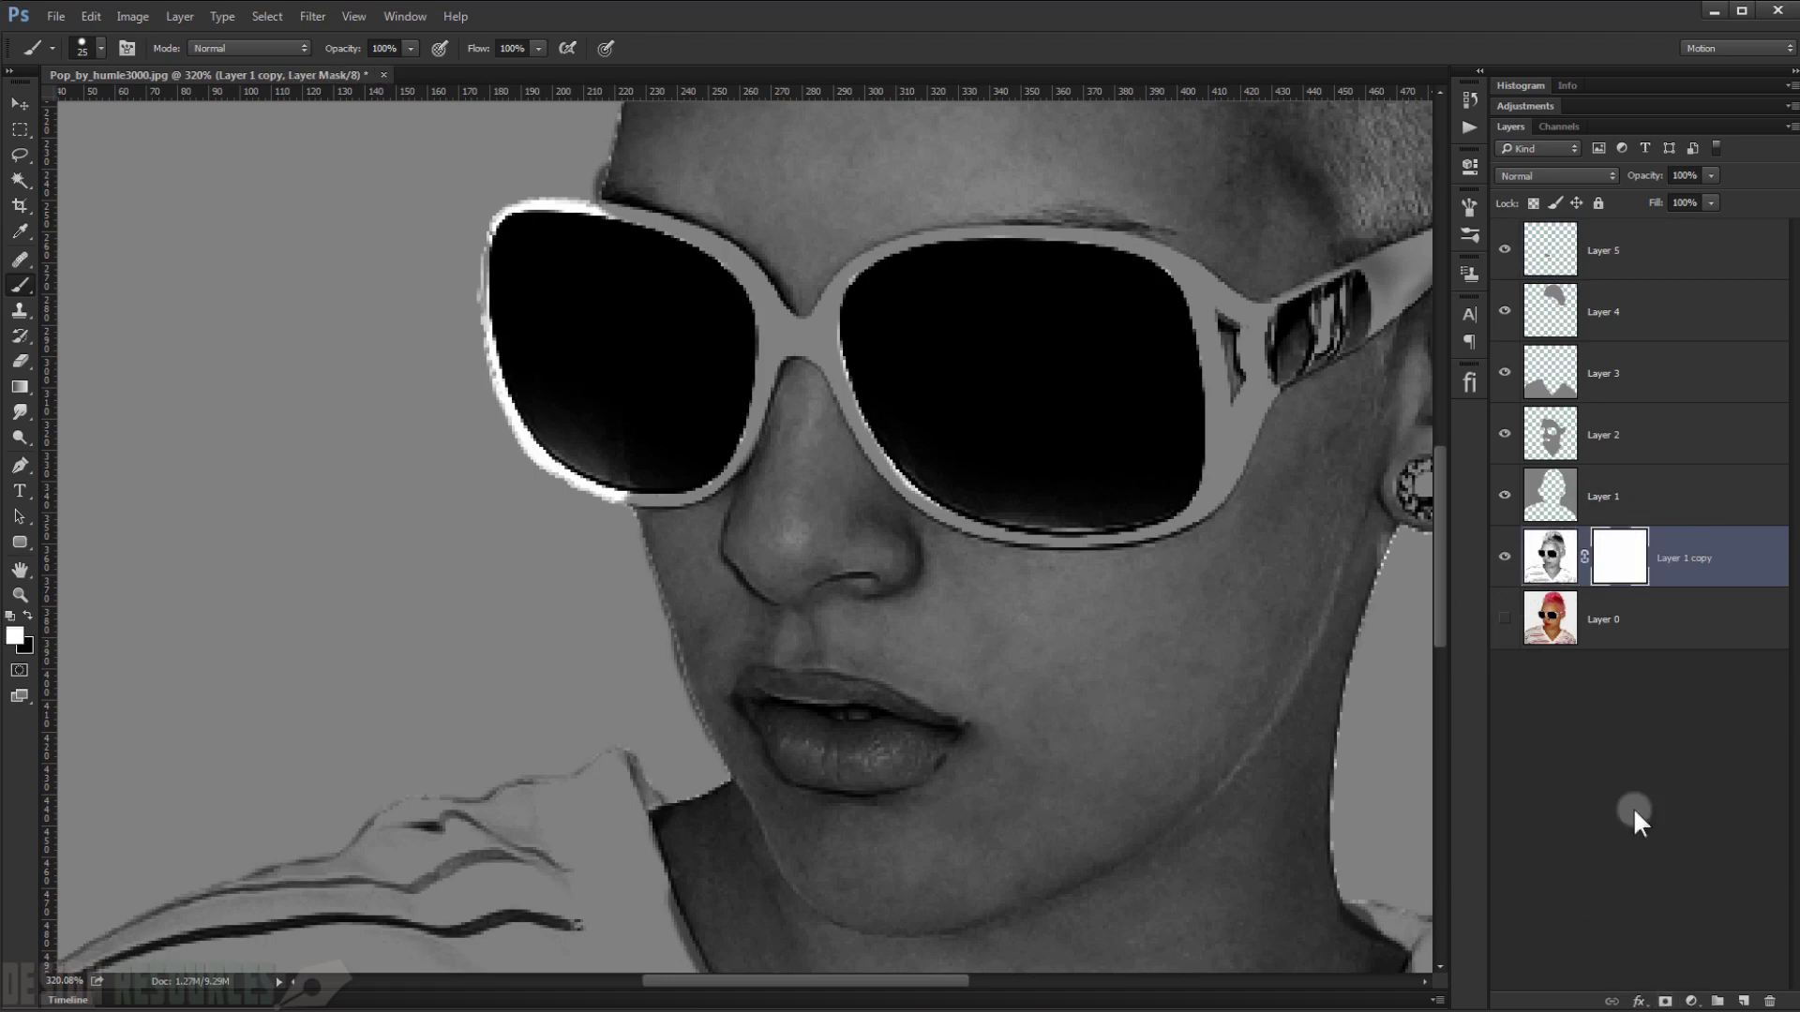
- Paint black on Layer 1 copy's mask over the glasses' left lens with a 19 px brush to hide it
scroll(527, 368, up, 3)
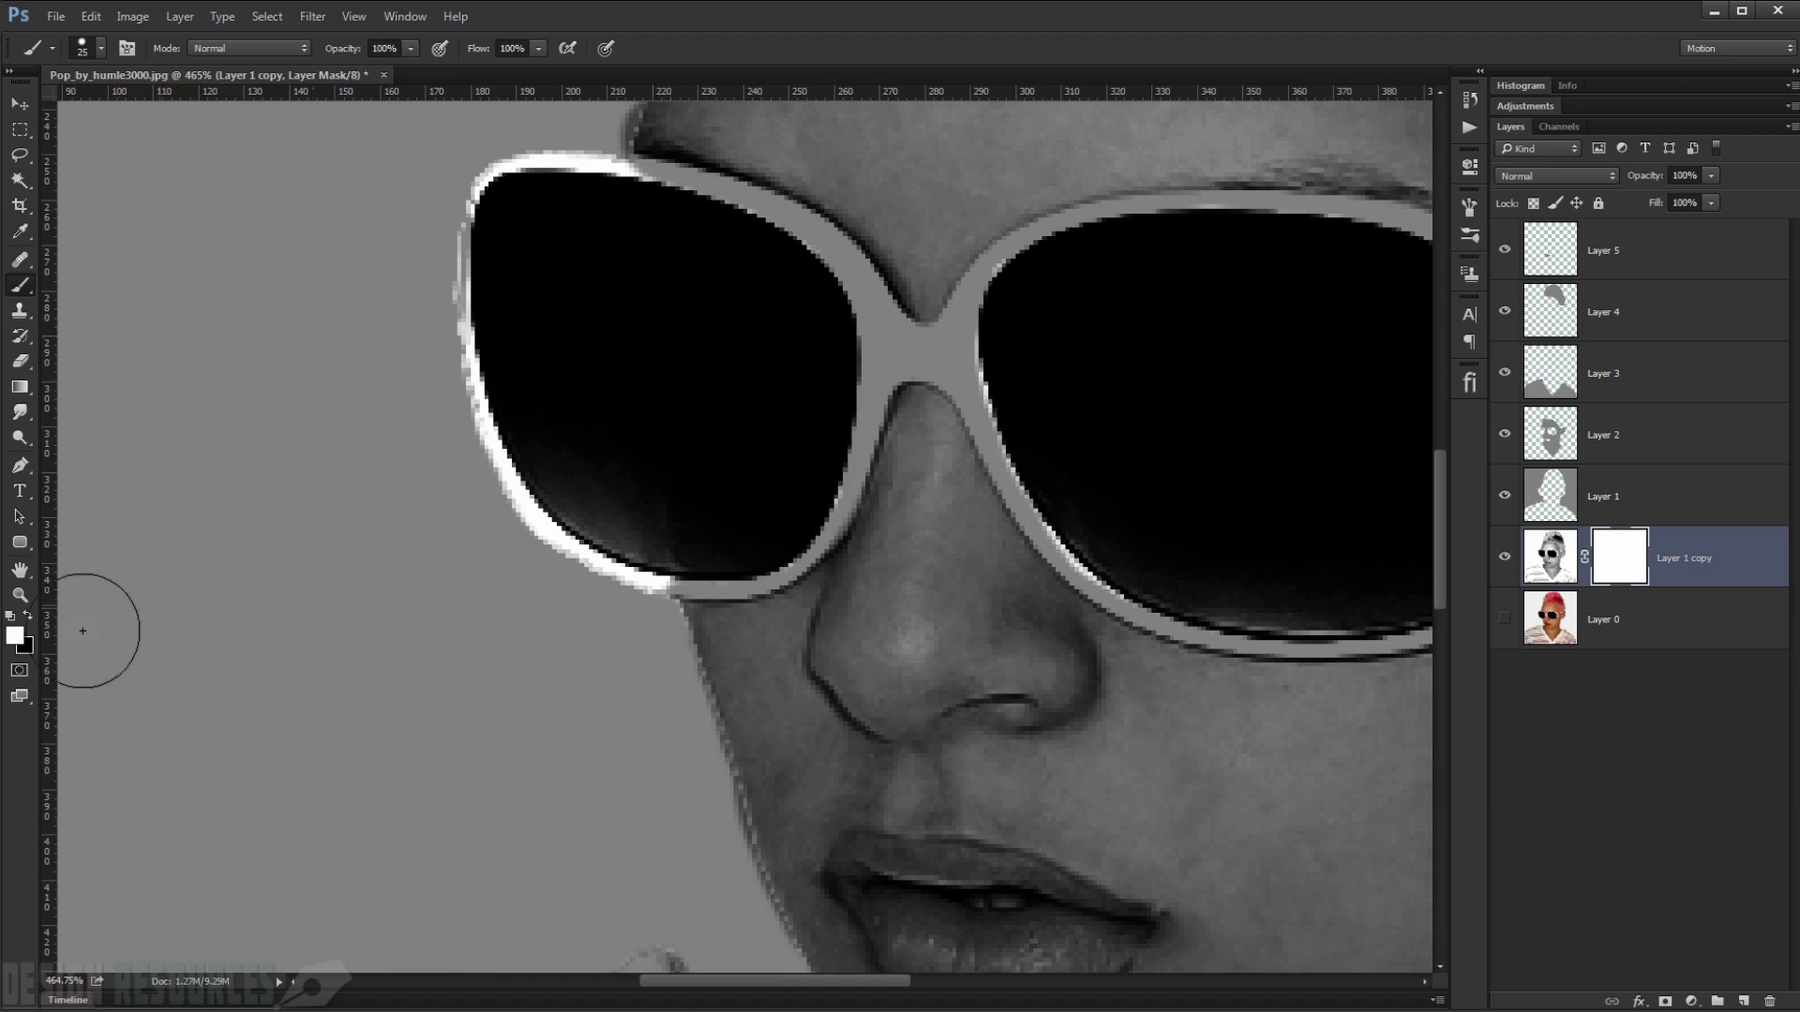
click(28, 617)
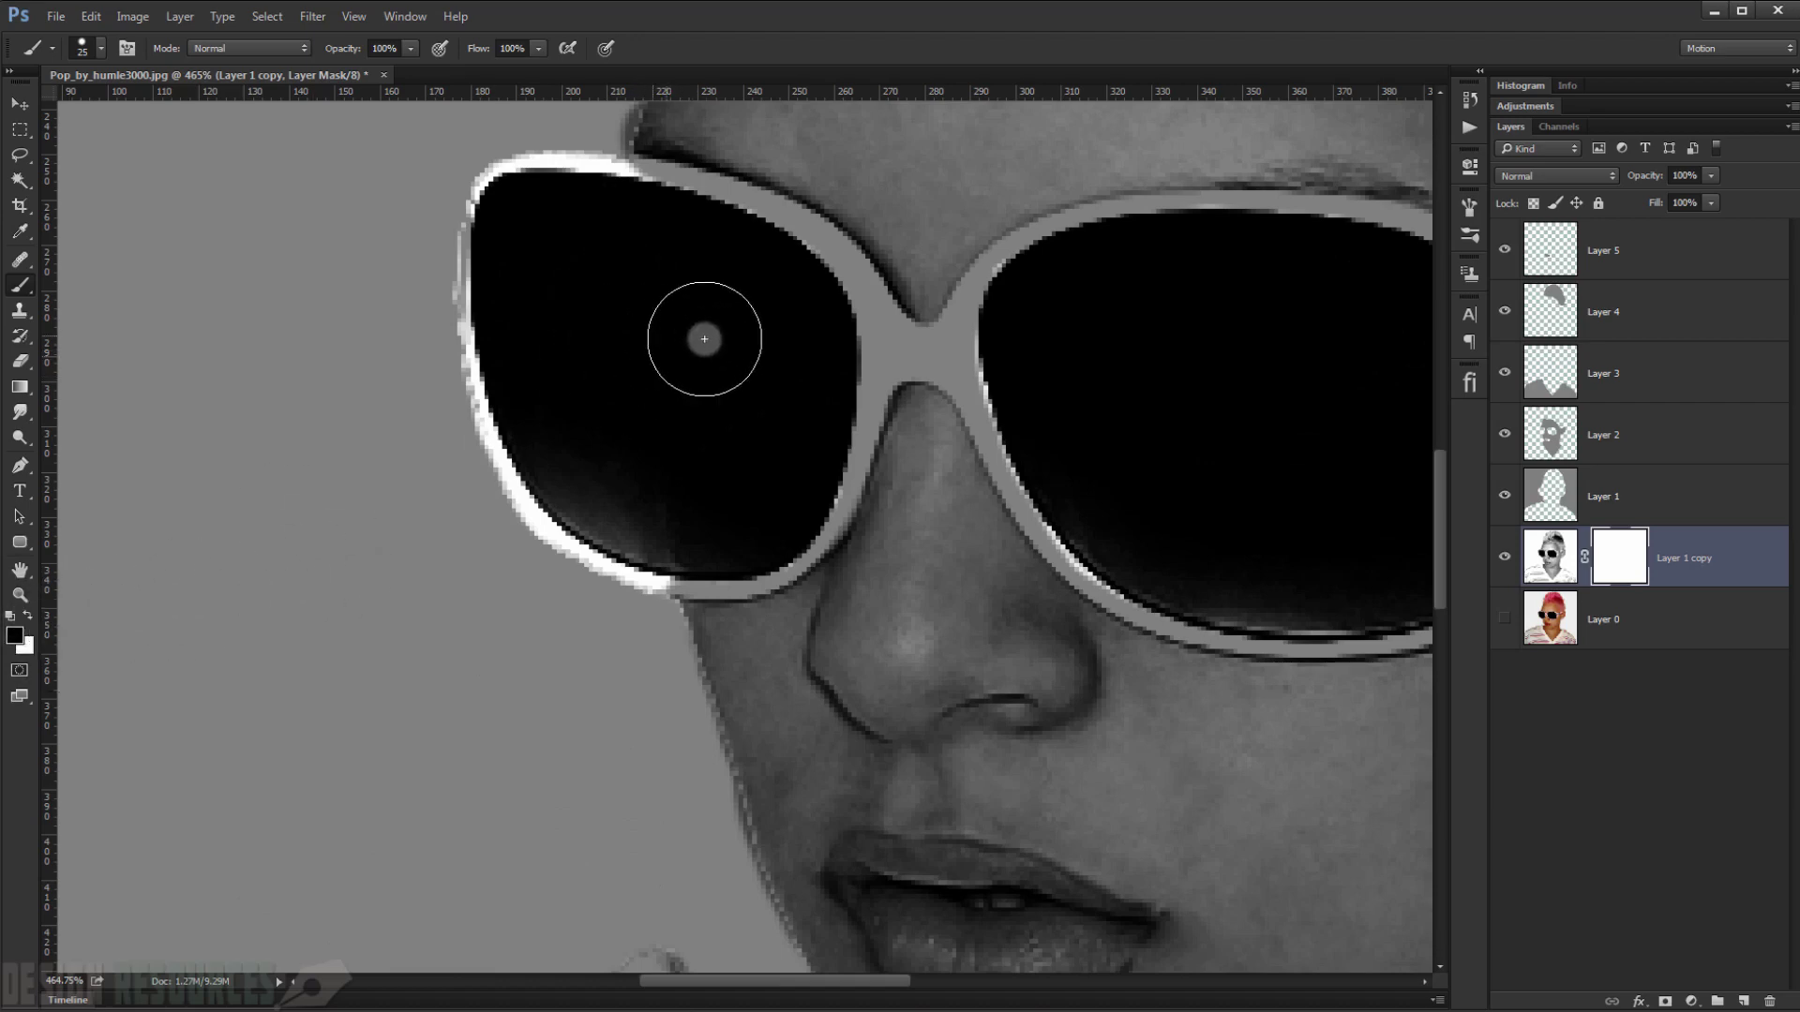
mouse_move(698, 403)
mouse_down()
mouse_move(691, 315)
mouse_move(740, 335)
mouse_move(715, 295)
mouse_move(647, 269)
mouse_move(663, 259)
mouse_move(535, 235)
mouse_move(541, 250)
mouse_move(520, 221)
mouse_move(520, 361)
mouse_move(542, 422)
mouse_move(627, 507)
mouse_move(667, 518)
mouse_move(752, 446)
mouse_move(775, 458)
mouse_move(751, 510)
mouse_move(694, 518)
mouse_move(631, 411)
mouse_move(701, 453)
mouse_move(740, 257)
mouse_move(787, 306)
mouse_move(797, 466)
mouse_move(735, 265)
mouse_move(579, 222)
mouse_move(691, 390)
mouse_move(756, 301)
mouse_move(787, 314)
mouse_up()
alt+right_click(530, 245)
- Mask out the glasses' right lens on Layer 1 copy by painting black with the 19 px brush
drag(822, 379, 401, 375)
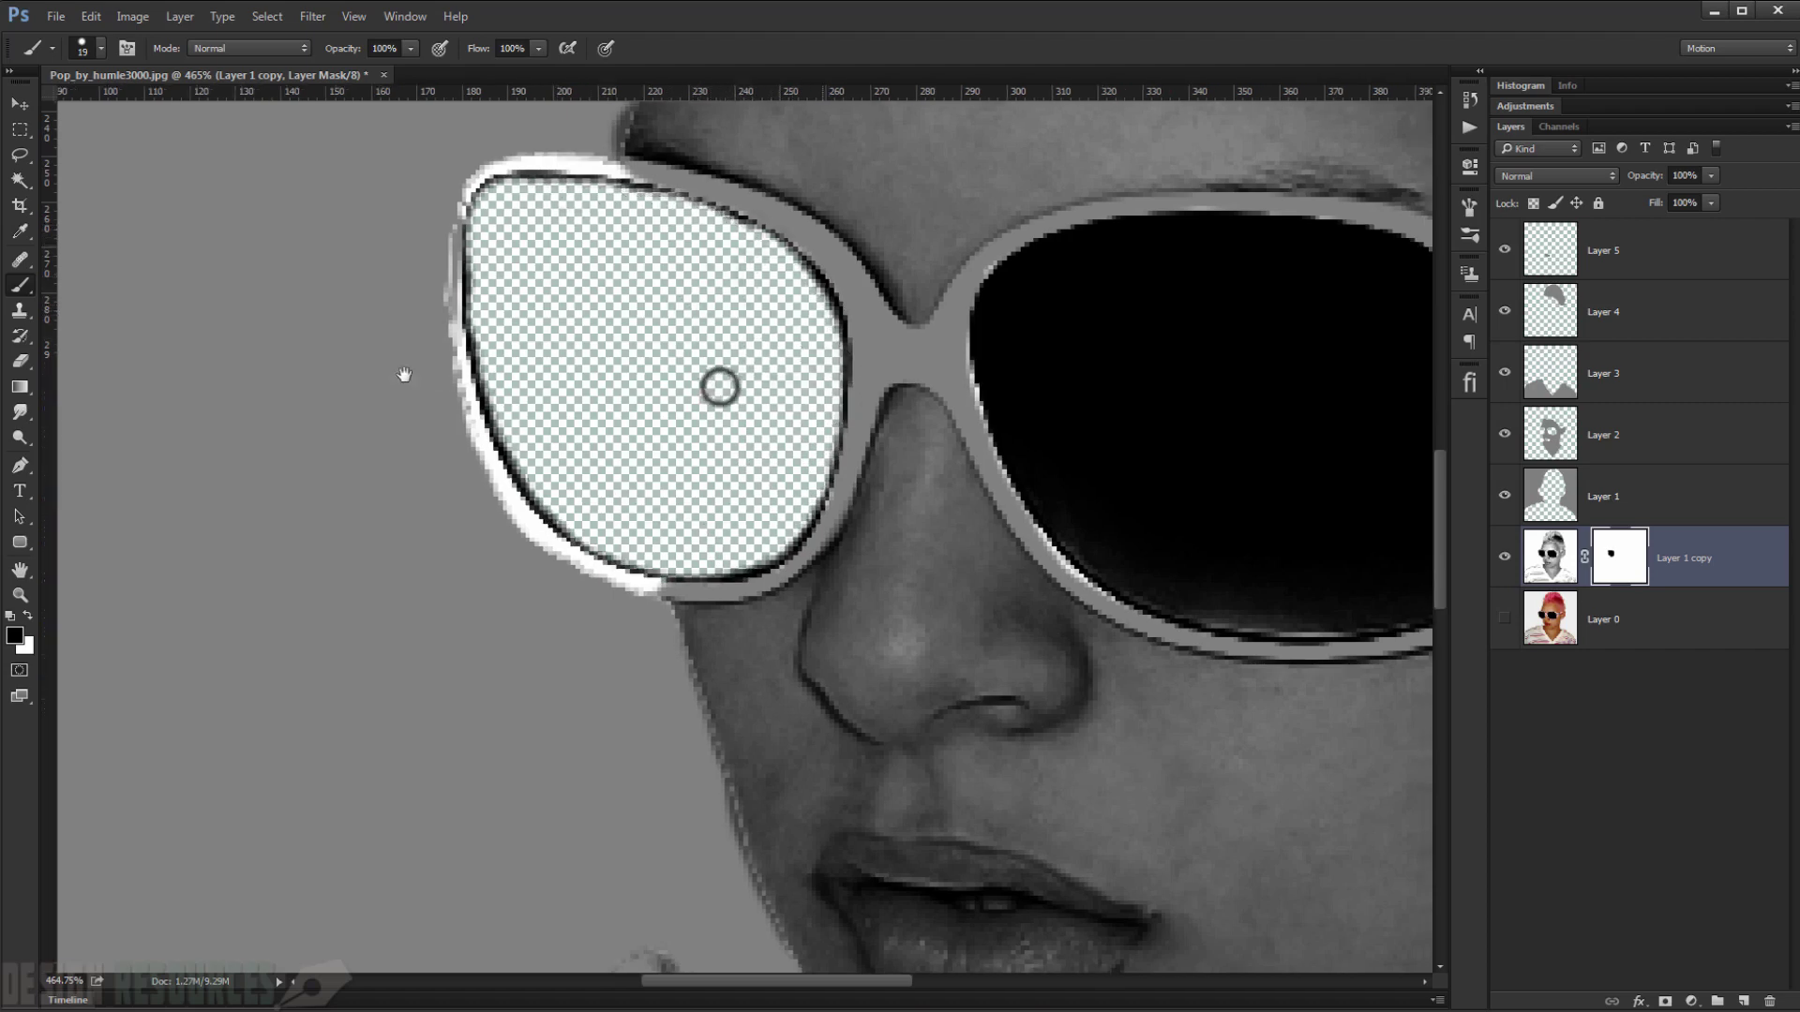
mouse_move(791, 374)
mouse_down()
mouse_move(885, 367)
mouse_move(818, 309)
mouse_move(903, 290)
mouse_move(824, 257)
mouse_move(699, 264)
mouse_move(746, 254)
mouse_move(608, 296)
mouse_move(643, 461)
mouse_move(717, 542)
mouse_move(821, 581)
mouse_move(972, 578)
mouse_move(1000, 540)
mouse_move(998, 556)
mouse_move(984, 570)
mouse_move(1025, 453)
mouse_move(1014, 563)
mouse_up()
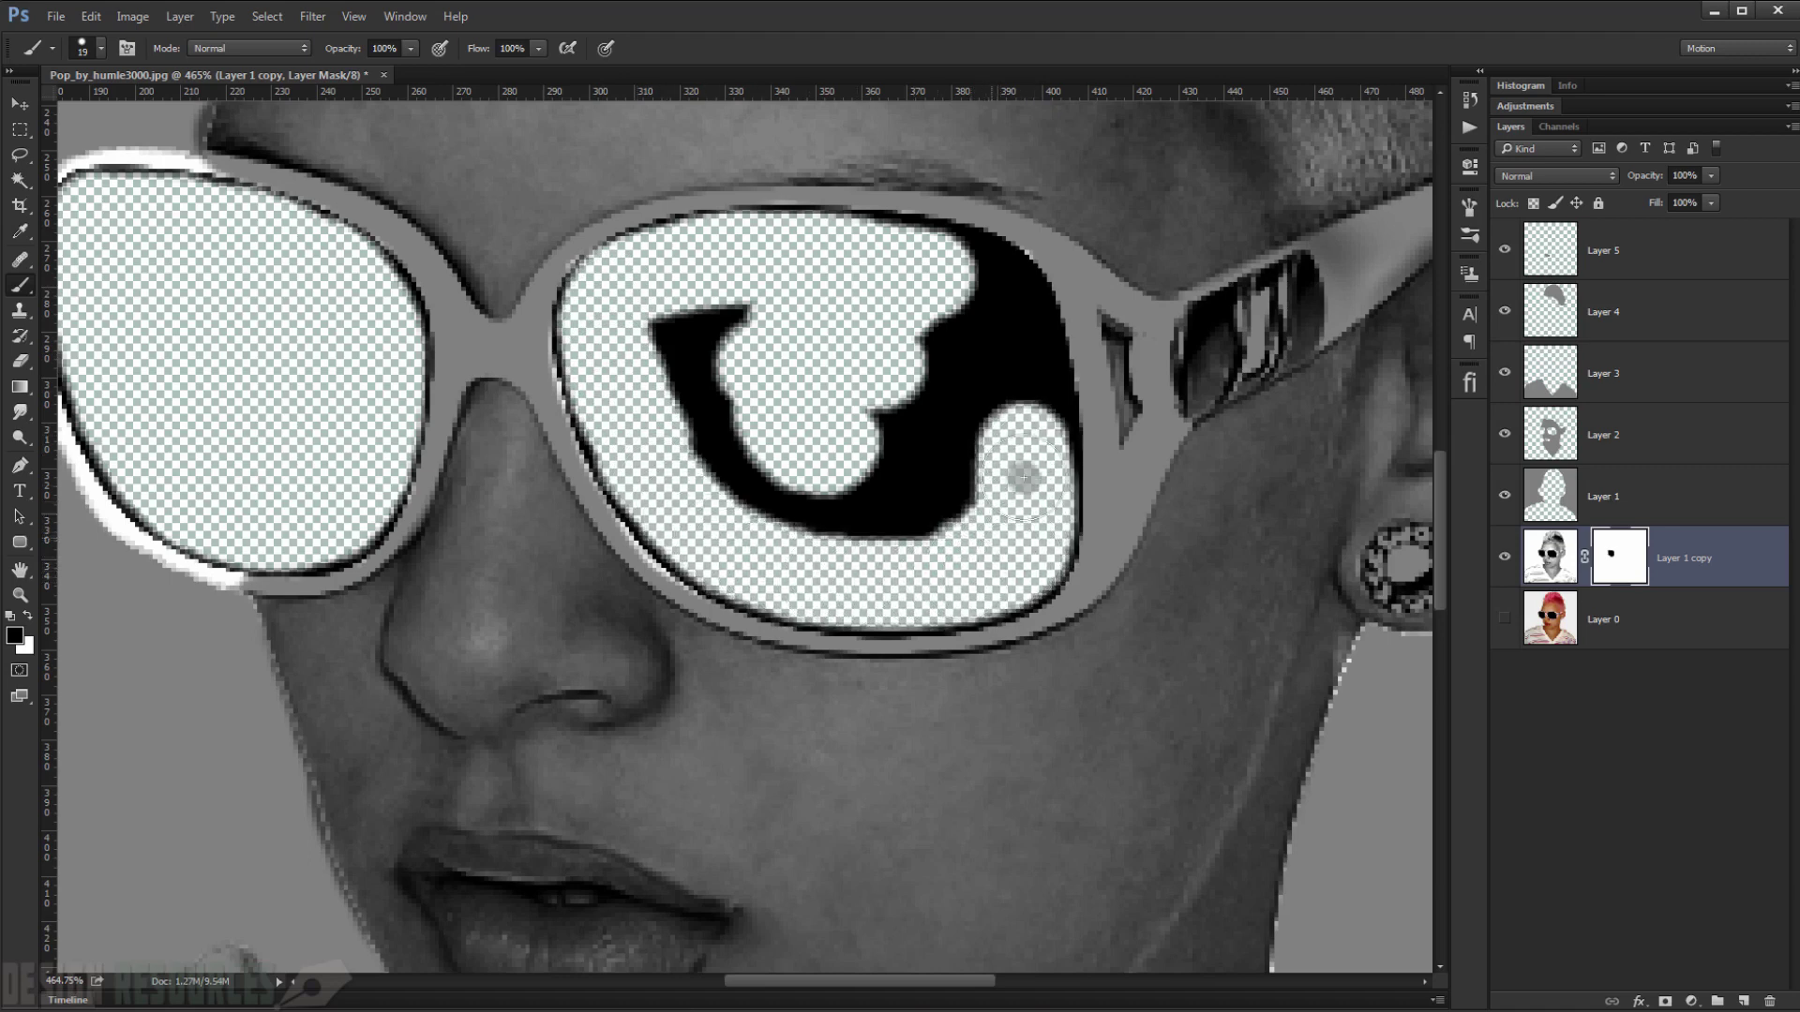
mouse_move(1024, 476)
mouse_down()
mouse_move(1047, 354)
mouse_move(1005, 383)
mouse_move(1033, 477)
mouse_move(1022, 537)
mouse_move(970, 570)
mouse_move(801, 550)
mouse_move(969, 518)
mouse_move(865, 559)
mouse_move(849, 531)
mouse_move(784, 543)
mouse_move(804, 558)
mouse_move(747, 542)
mouse_move(879, 572)
mouse_move(737, 534)
mouse_move(694, 493)
mouse_move(609, 350)
mouse_move(630, 300)
mouse_move(733, 273)
mouse_move(890, 268)
mouse_move(938, 271)
mouse_move(995, 311)
mouse_move(987, 327)
mouse_move(782, 343)
mouse_move(810, 337)
mouse_move(754, 363)
mouse_move(745, 458)
mouse_move(882, 424)
mouse_move(955, 477)
mouse_move(959, 519)
mouse_move(863, 423)
mouse_move(838, 494)
mouse_move(762, 295)
mouse_move(940, 271)
mouse_move(712, 260)
mouse_move(620, 300)
mouse_move(616, 388)
mouse_move(694, 529)
mouse_move(769, 571)
mouse_move(871, 586)
mouse_move(1025, 534)
mouse_move(1000, 354)
mouse_move(1017, 346)
mouse_move(976, 283)
mouse_move(891, 266)
mouse_move(663, 273)
mouse_move(595, 338)
mouse_move(682, 514)
mouse_move(903, 534)
mouse_up()
key(ctrl+z)
scroll(916, 450, down, 5)
scroll(943, 444, down, 2)
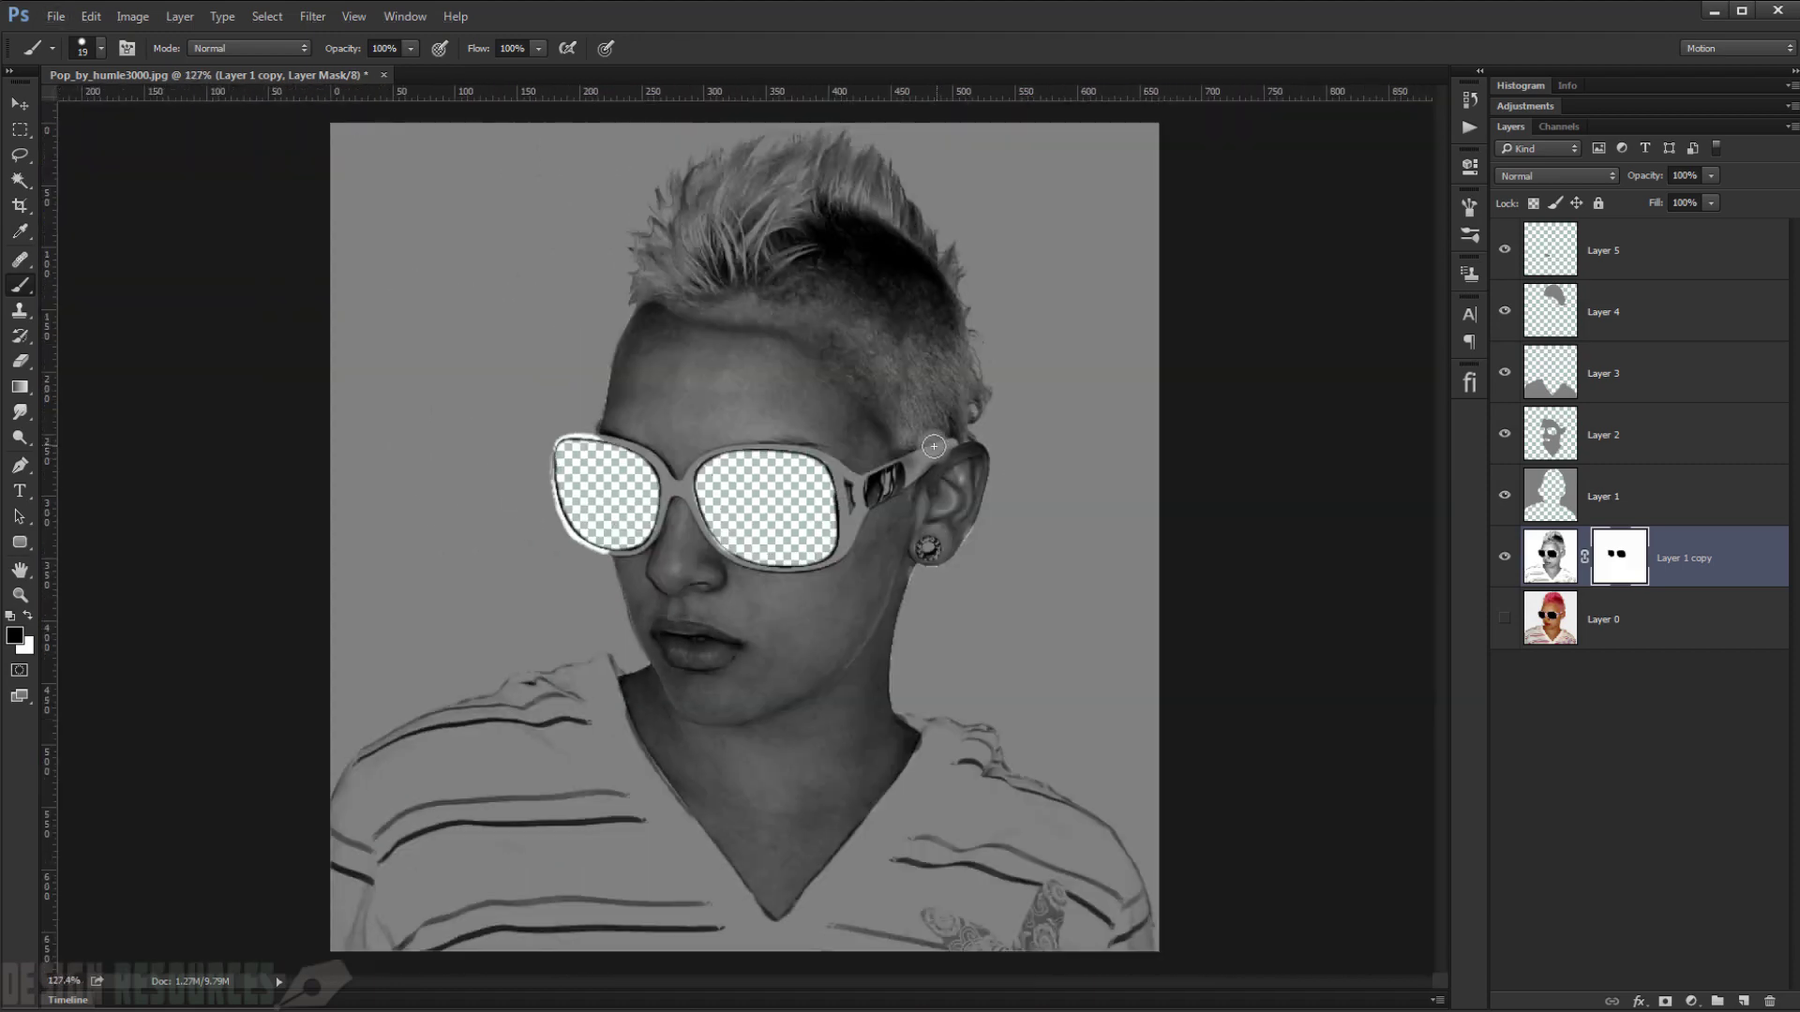
- Load Layer 1 copy's masked lenses as a selection, fill them with the grey foreground colour on Layer 5, and deselect
scroll(826, 486, up, 1)
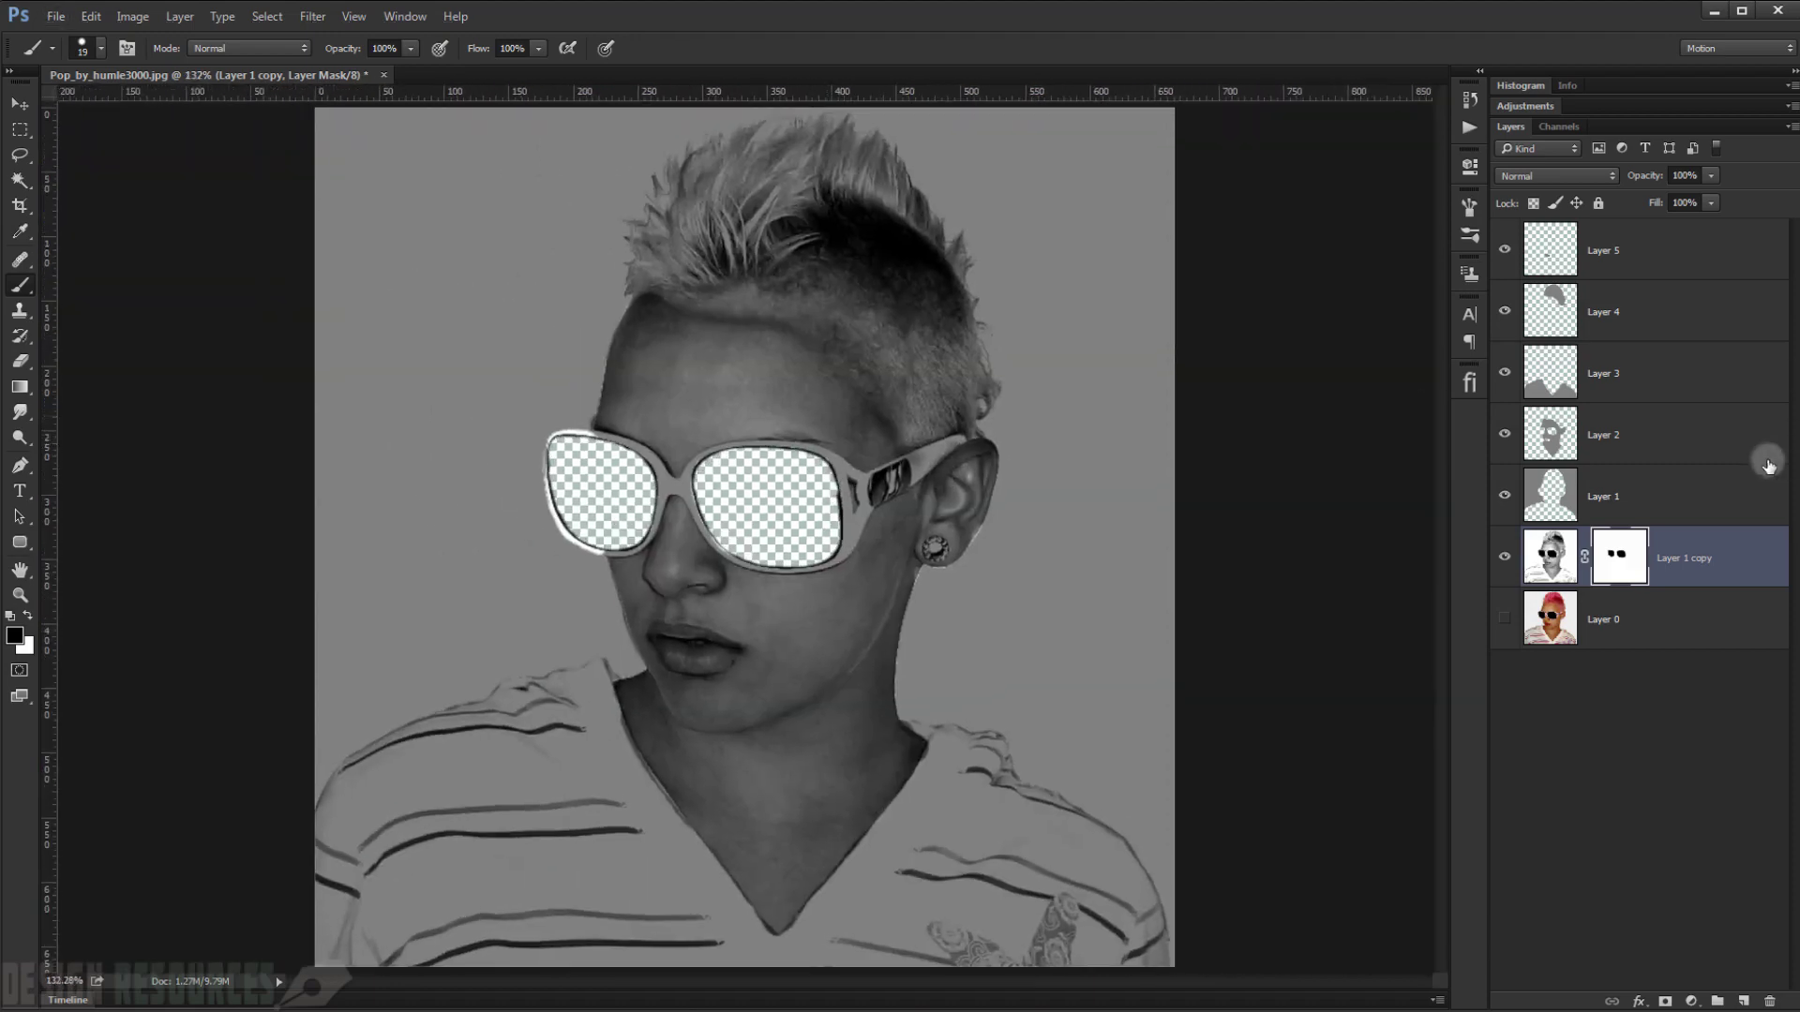
click(1506, 255)
click(1506, 255)
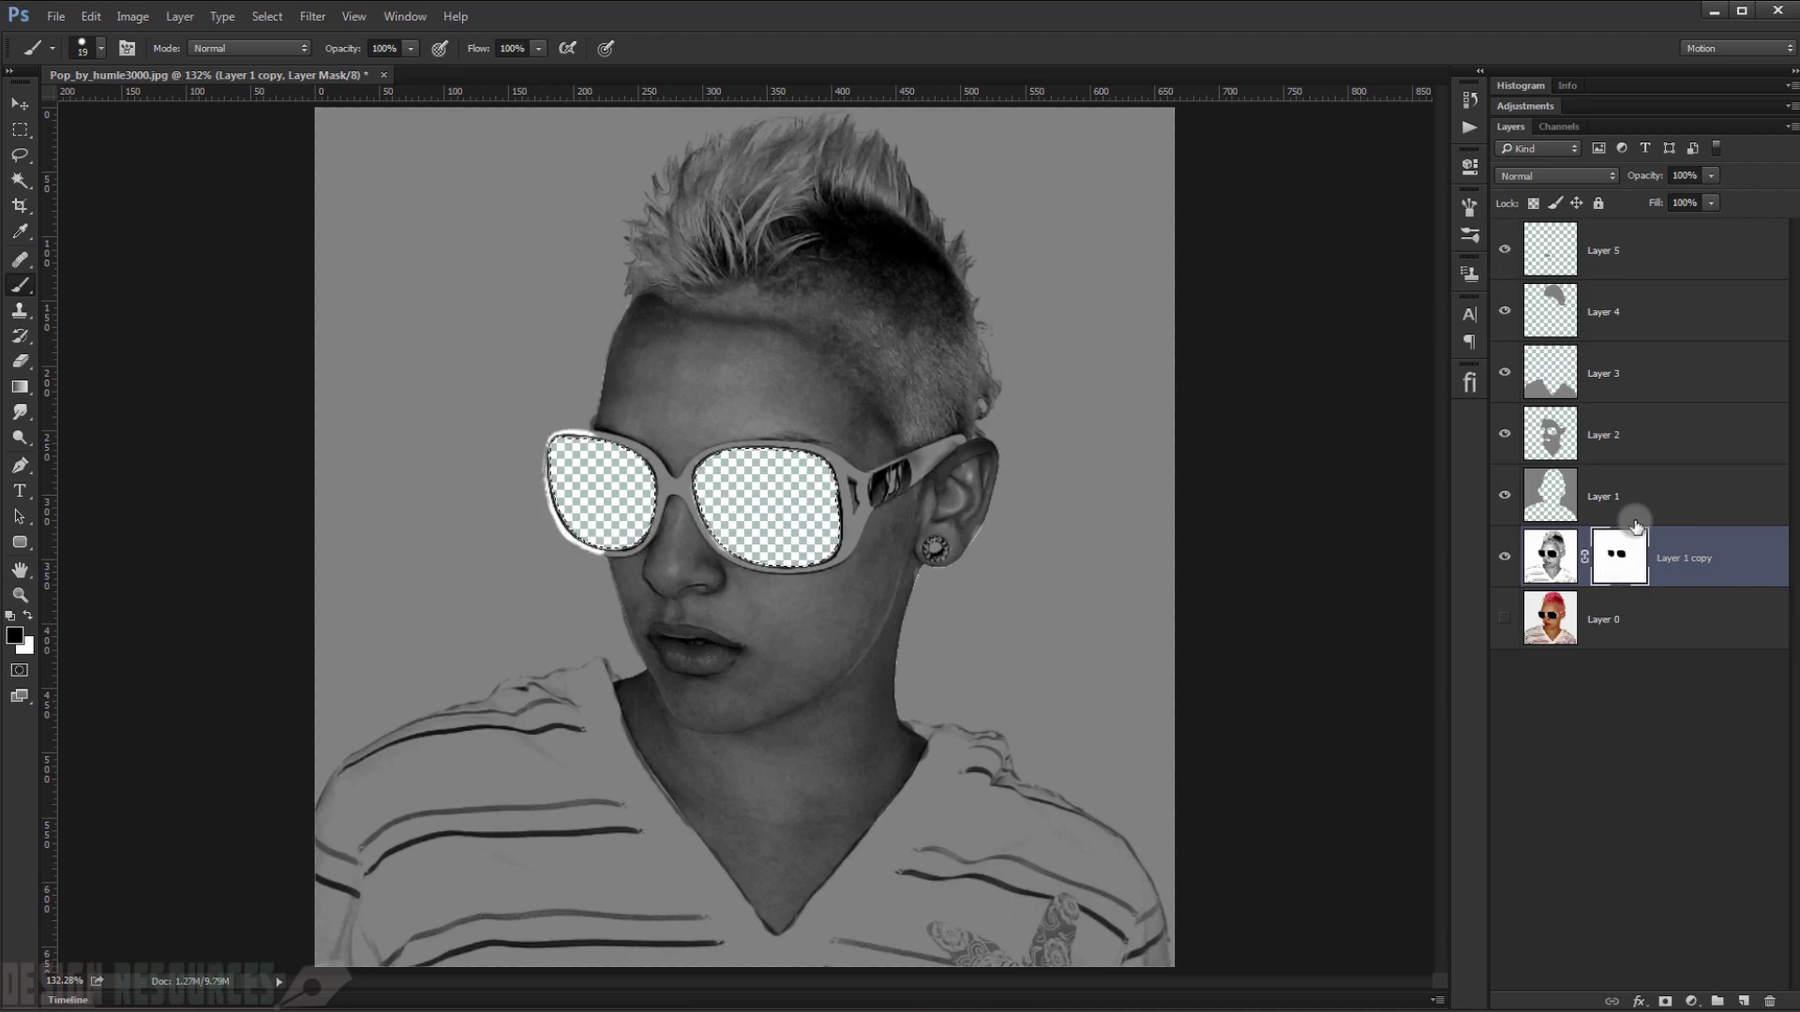
click(1515, 230)
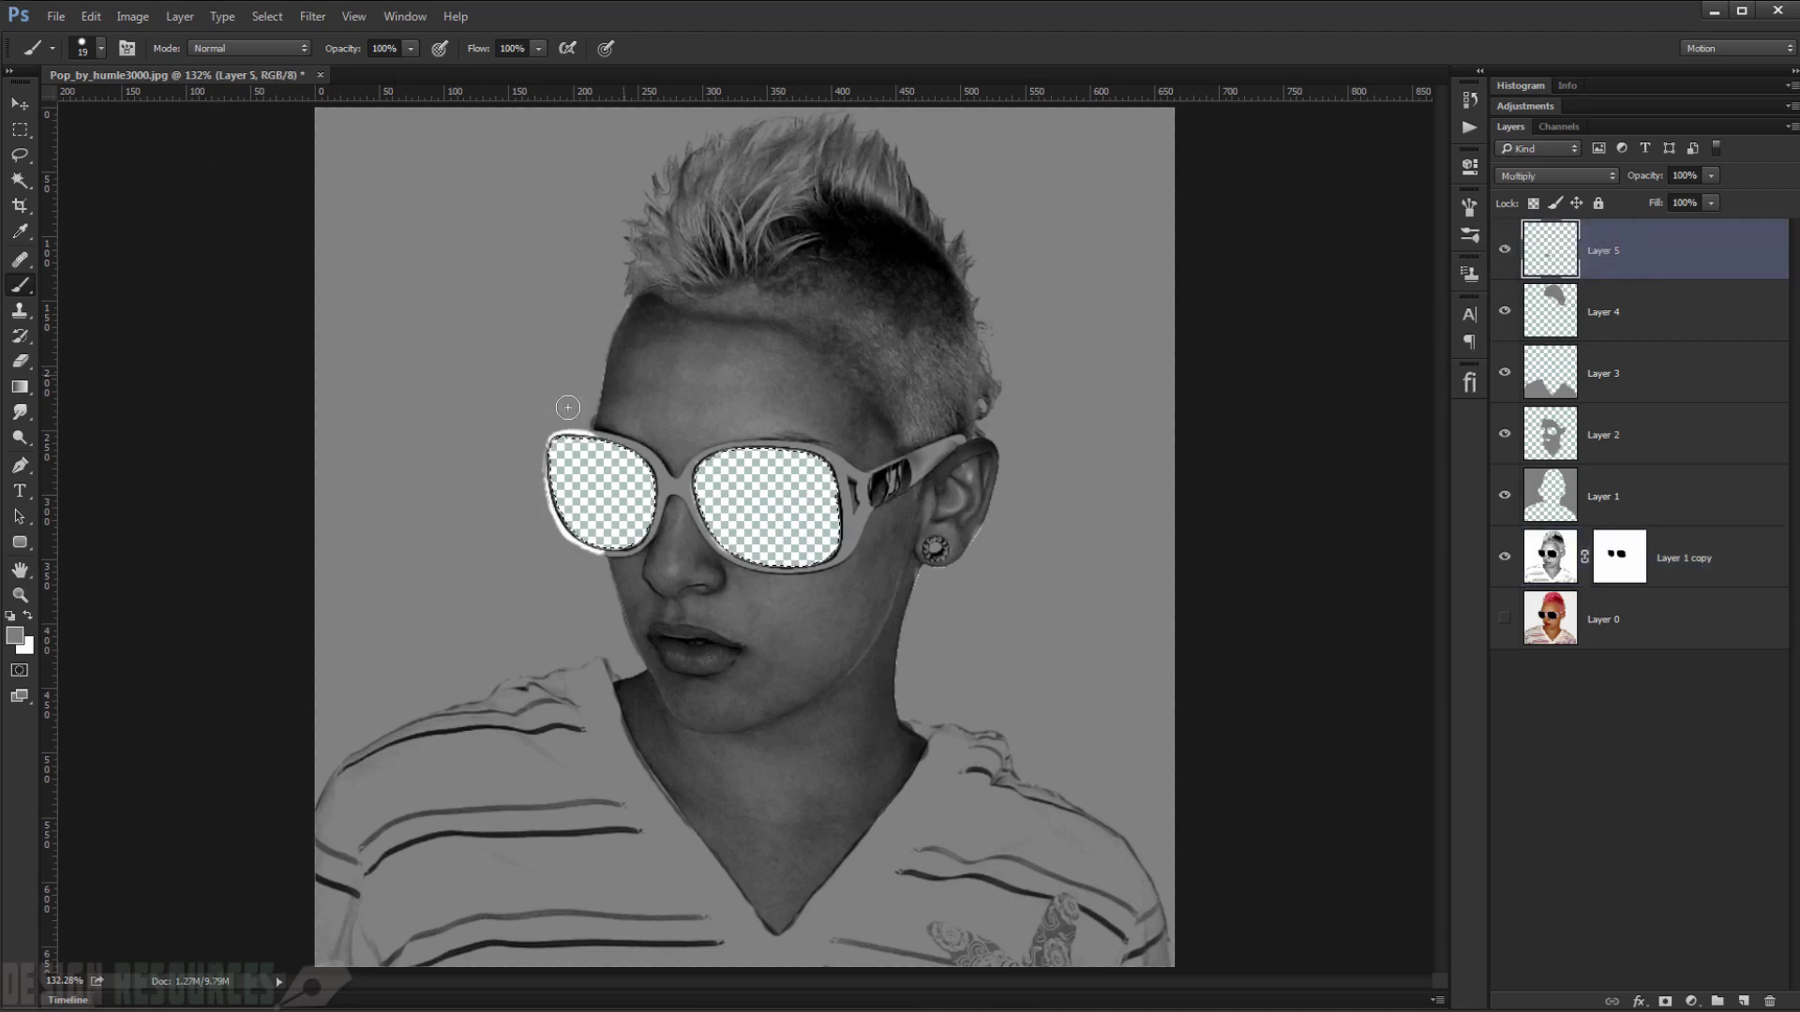
scroll(550, 406, up, 2)
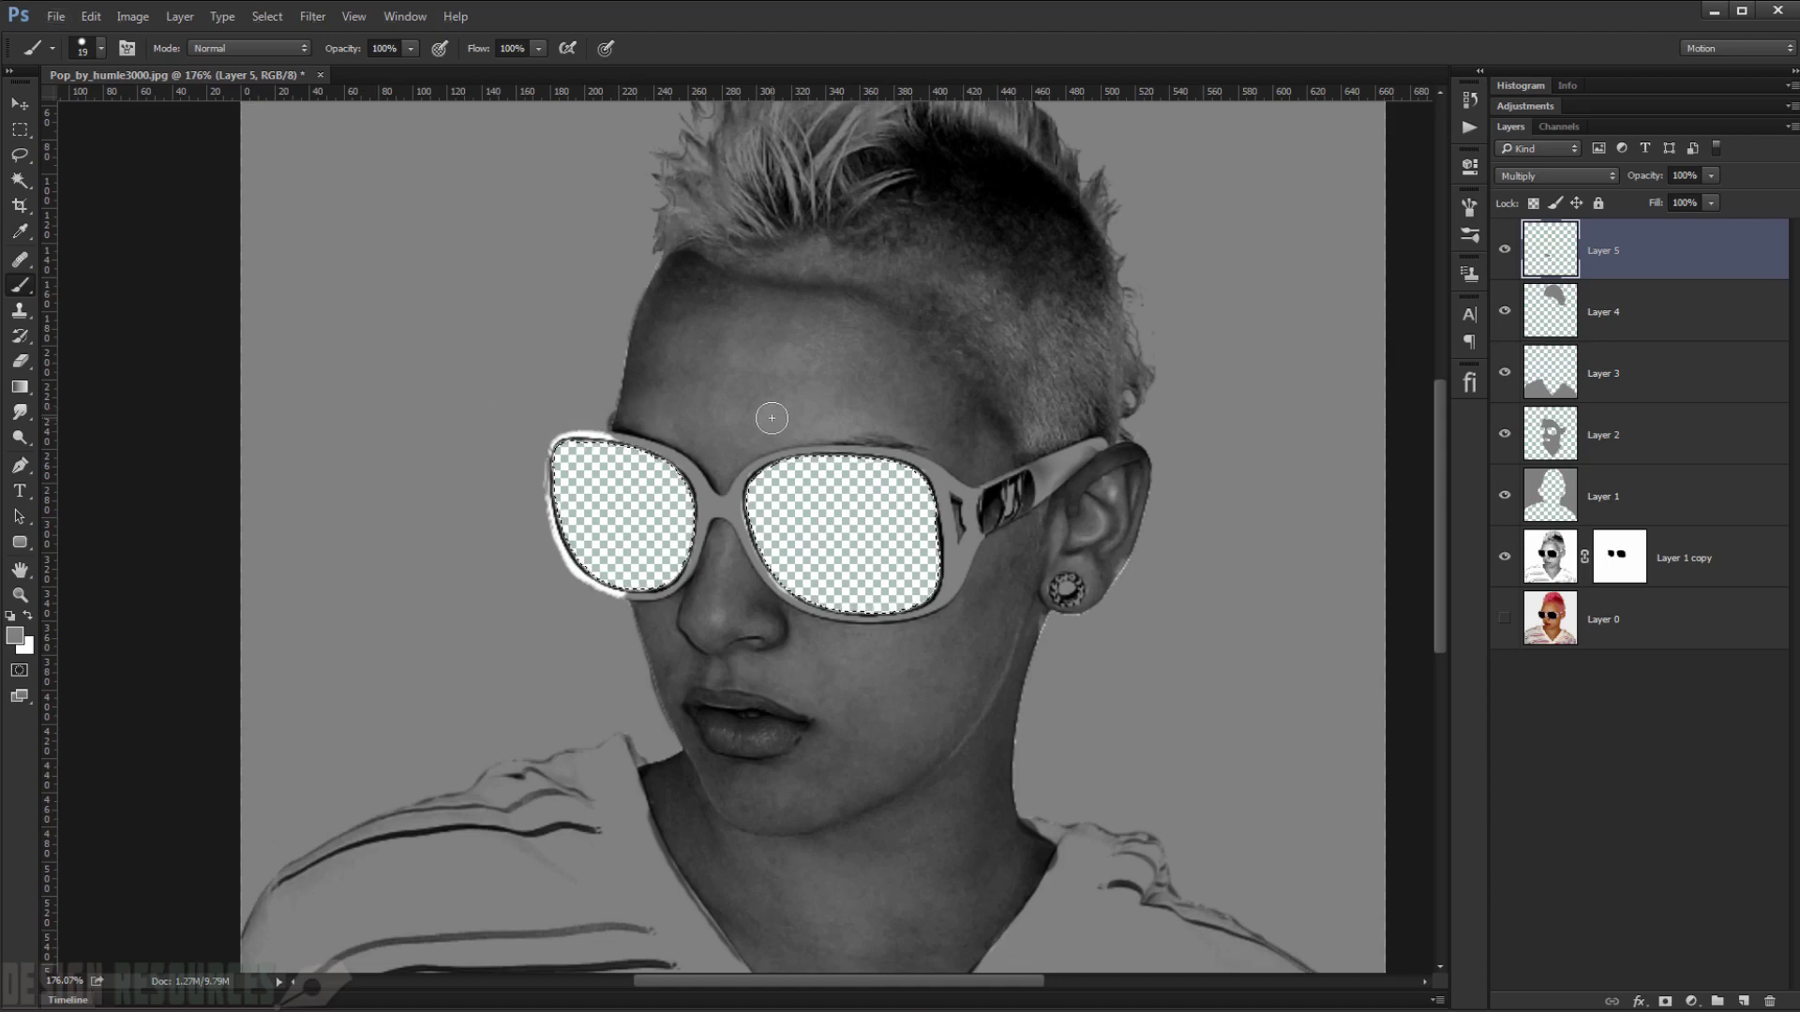
key(alt+BackSpace)
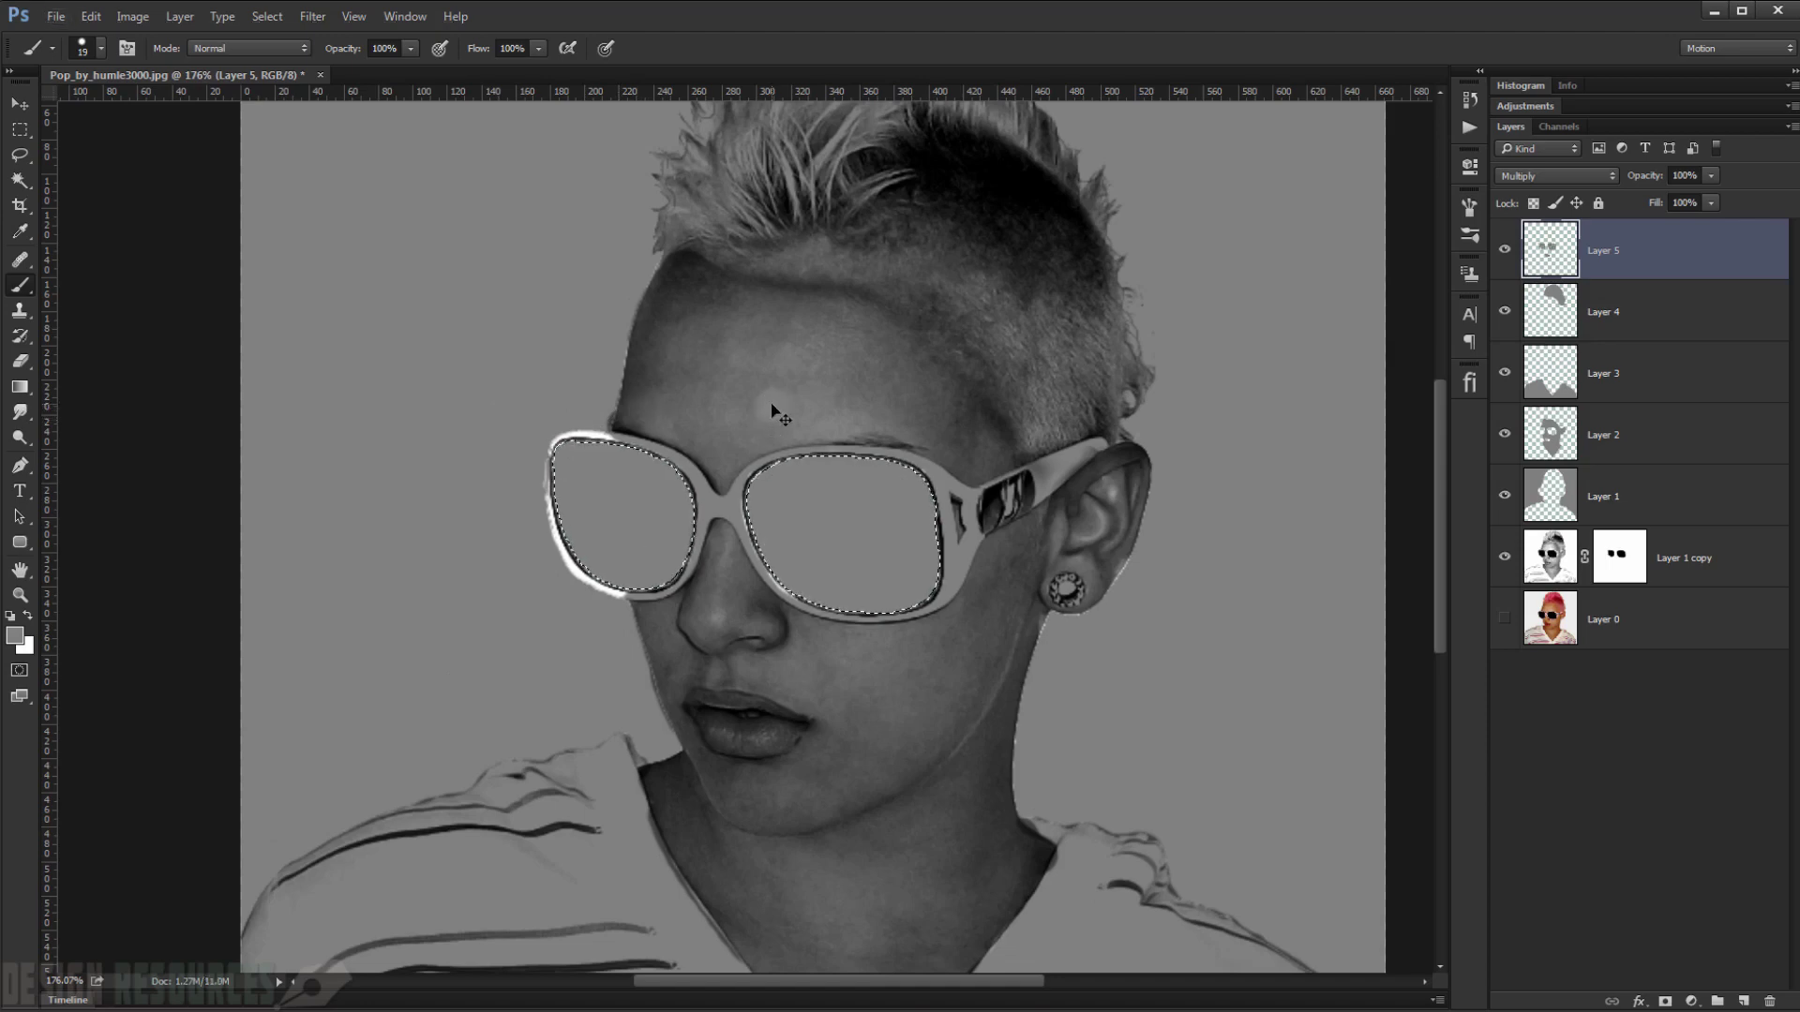
scroll(759, 594, down, 2)
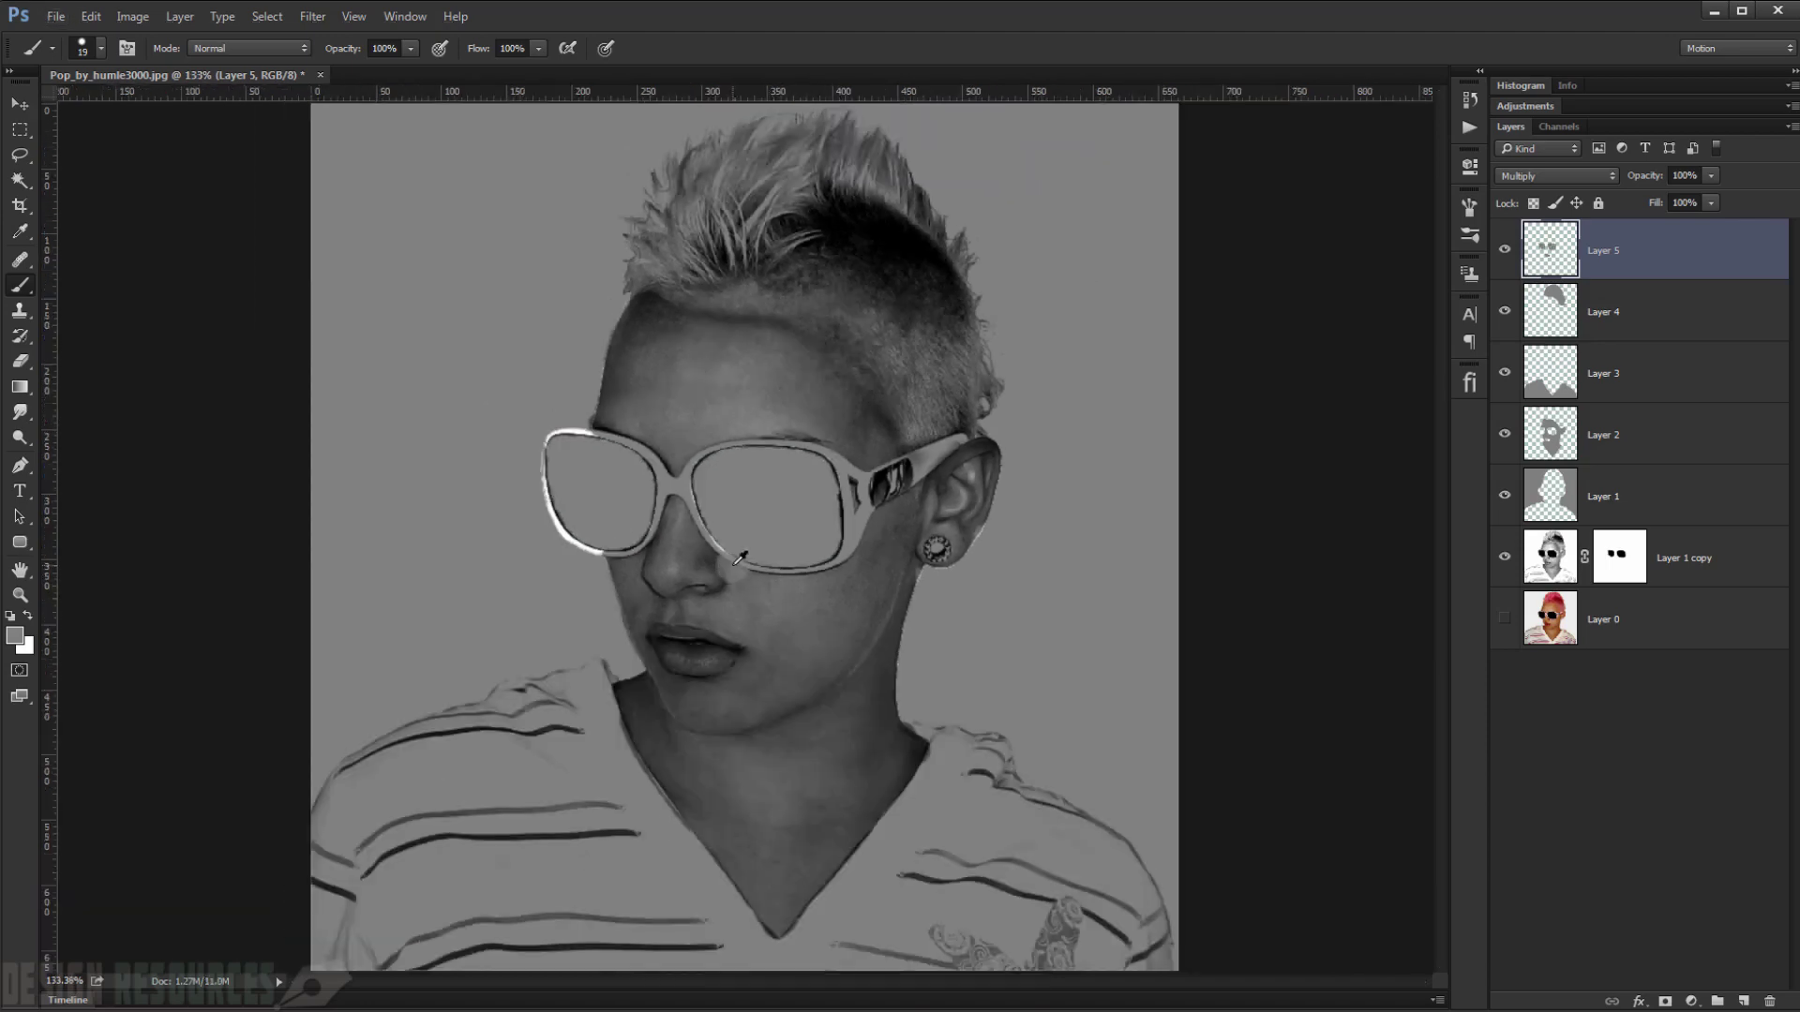
- Switch to the Move tool
scroll(740, 559, down, 2)
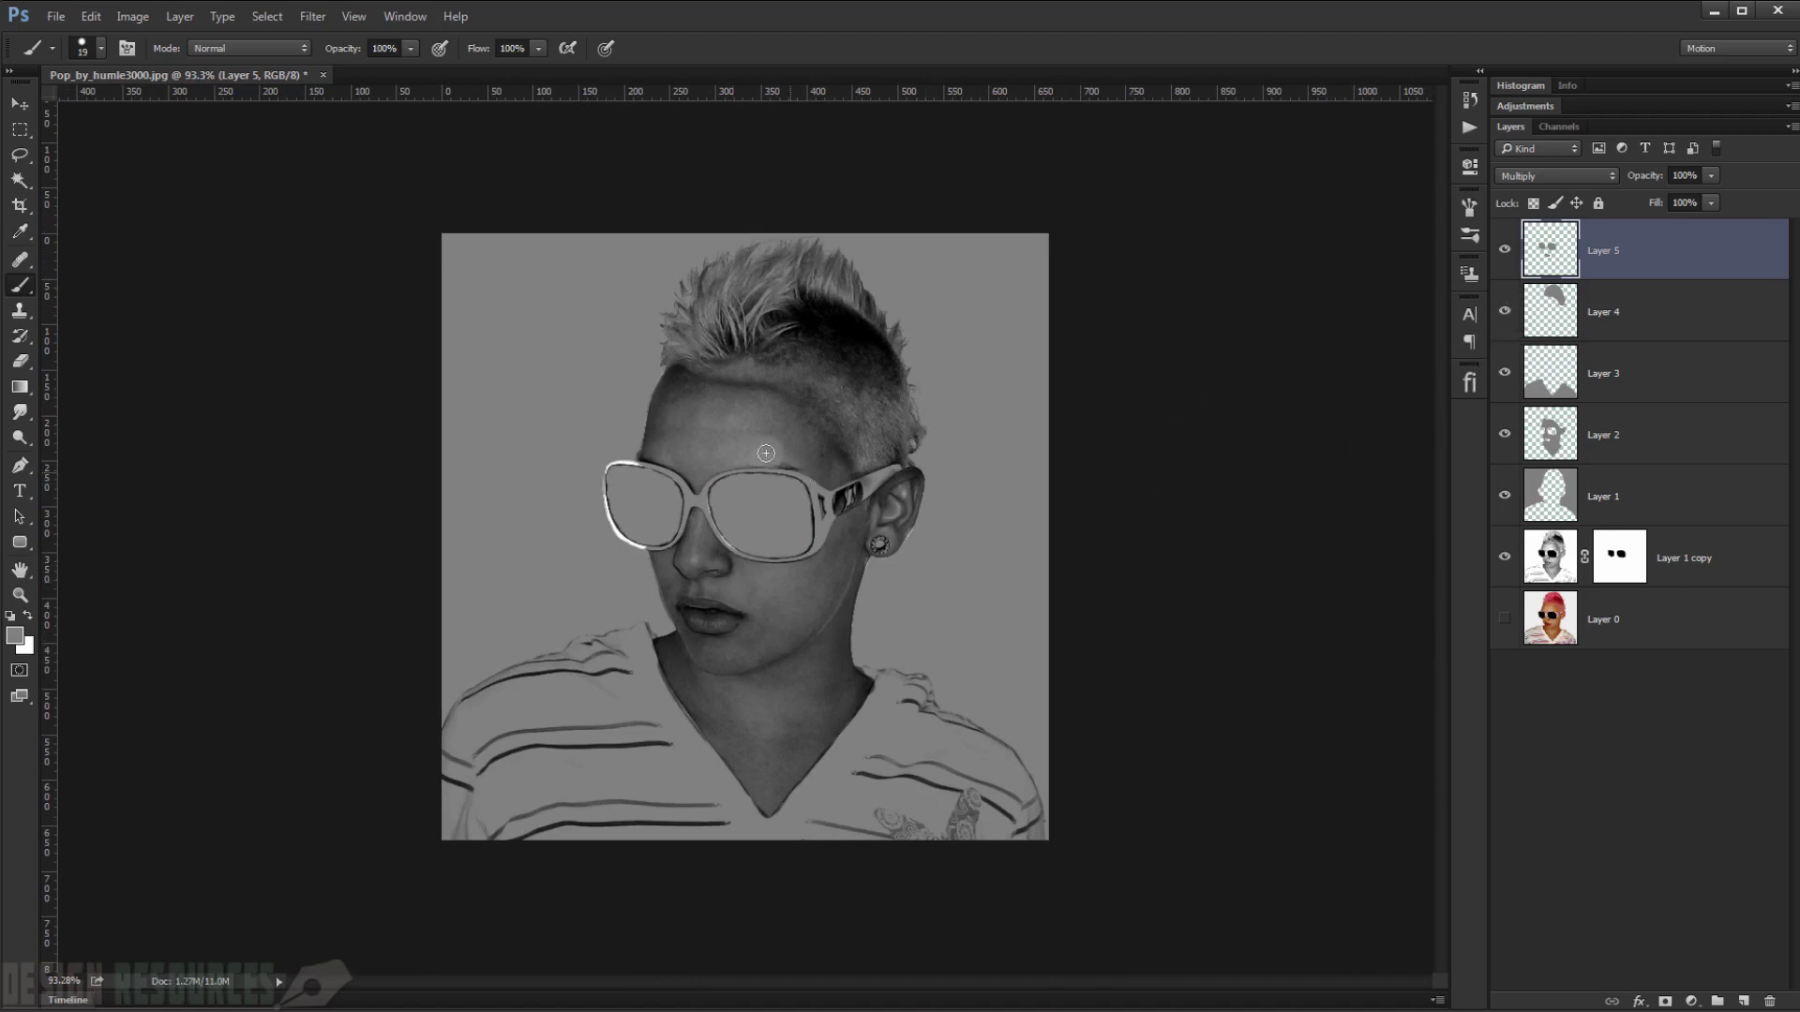
scroll(864, 361, up, 1)
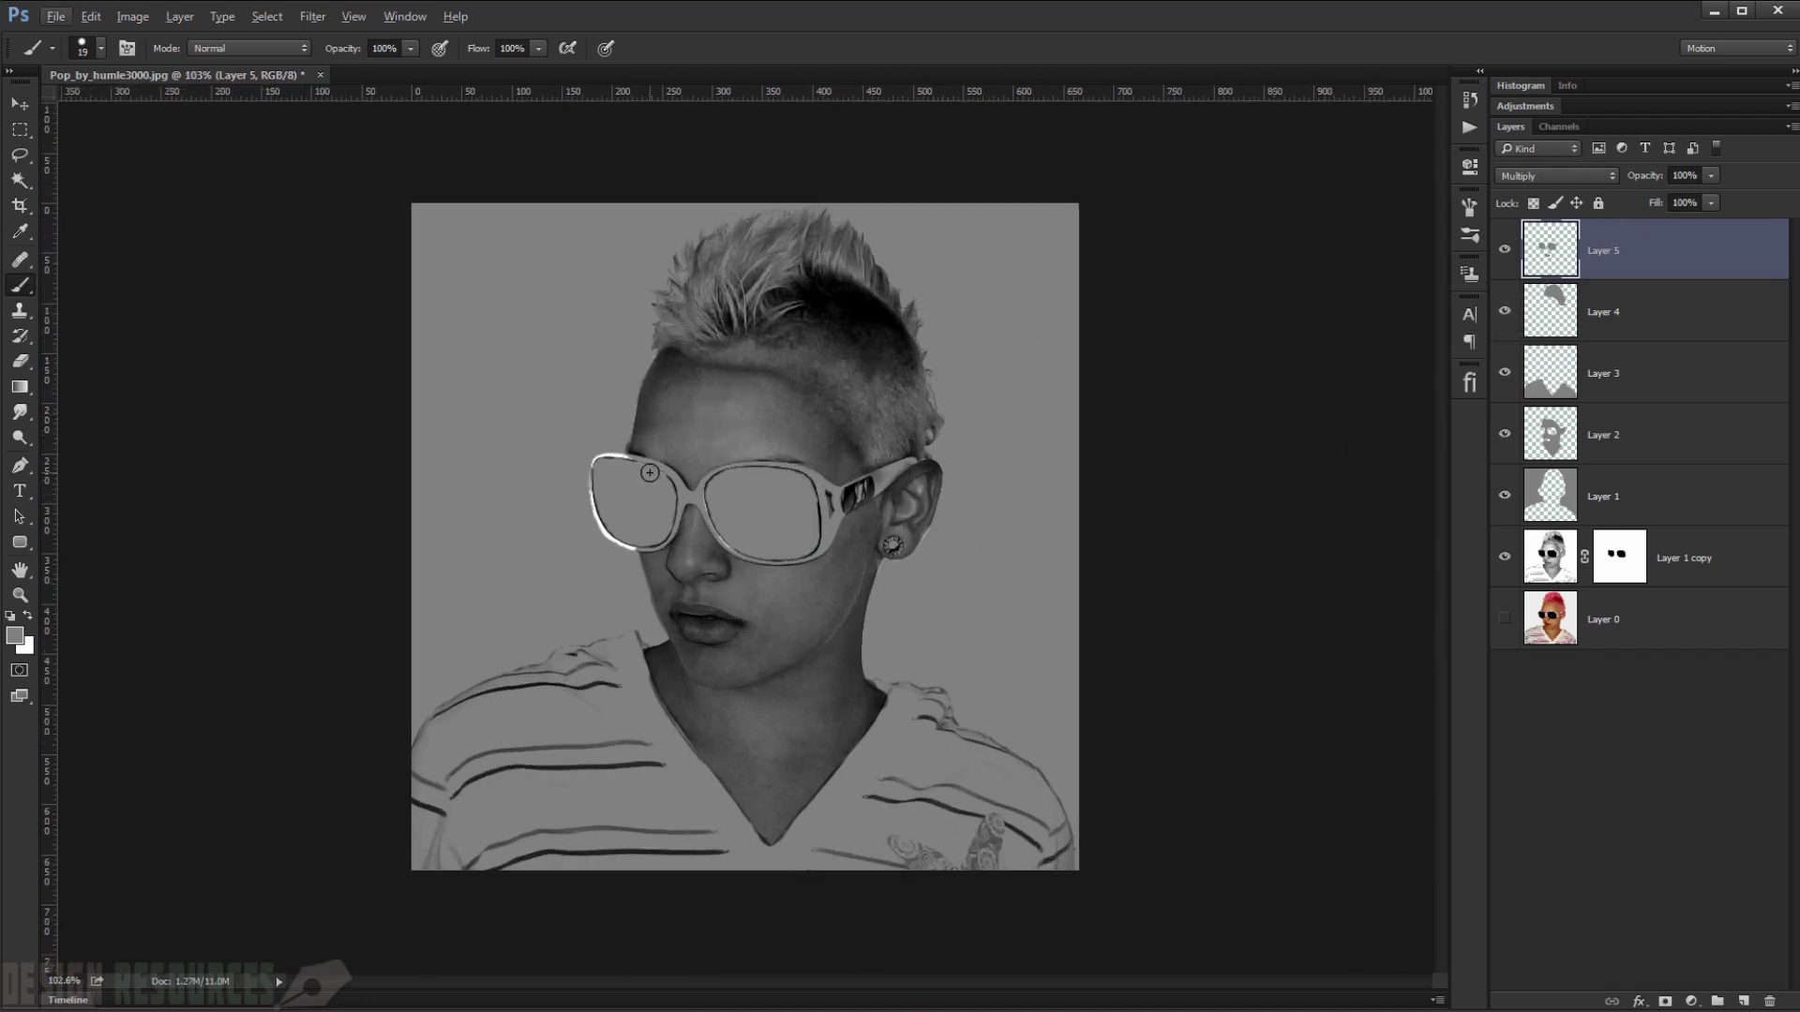
scroll(650, 473, up, 2)
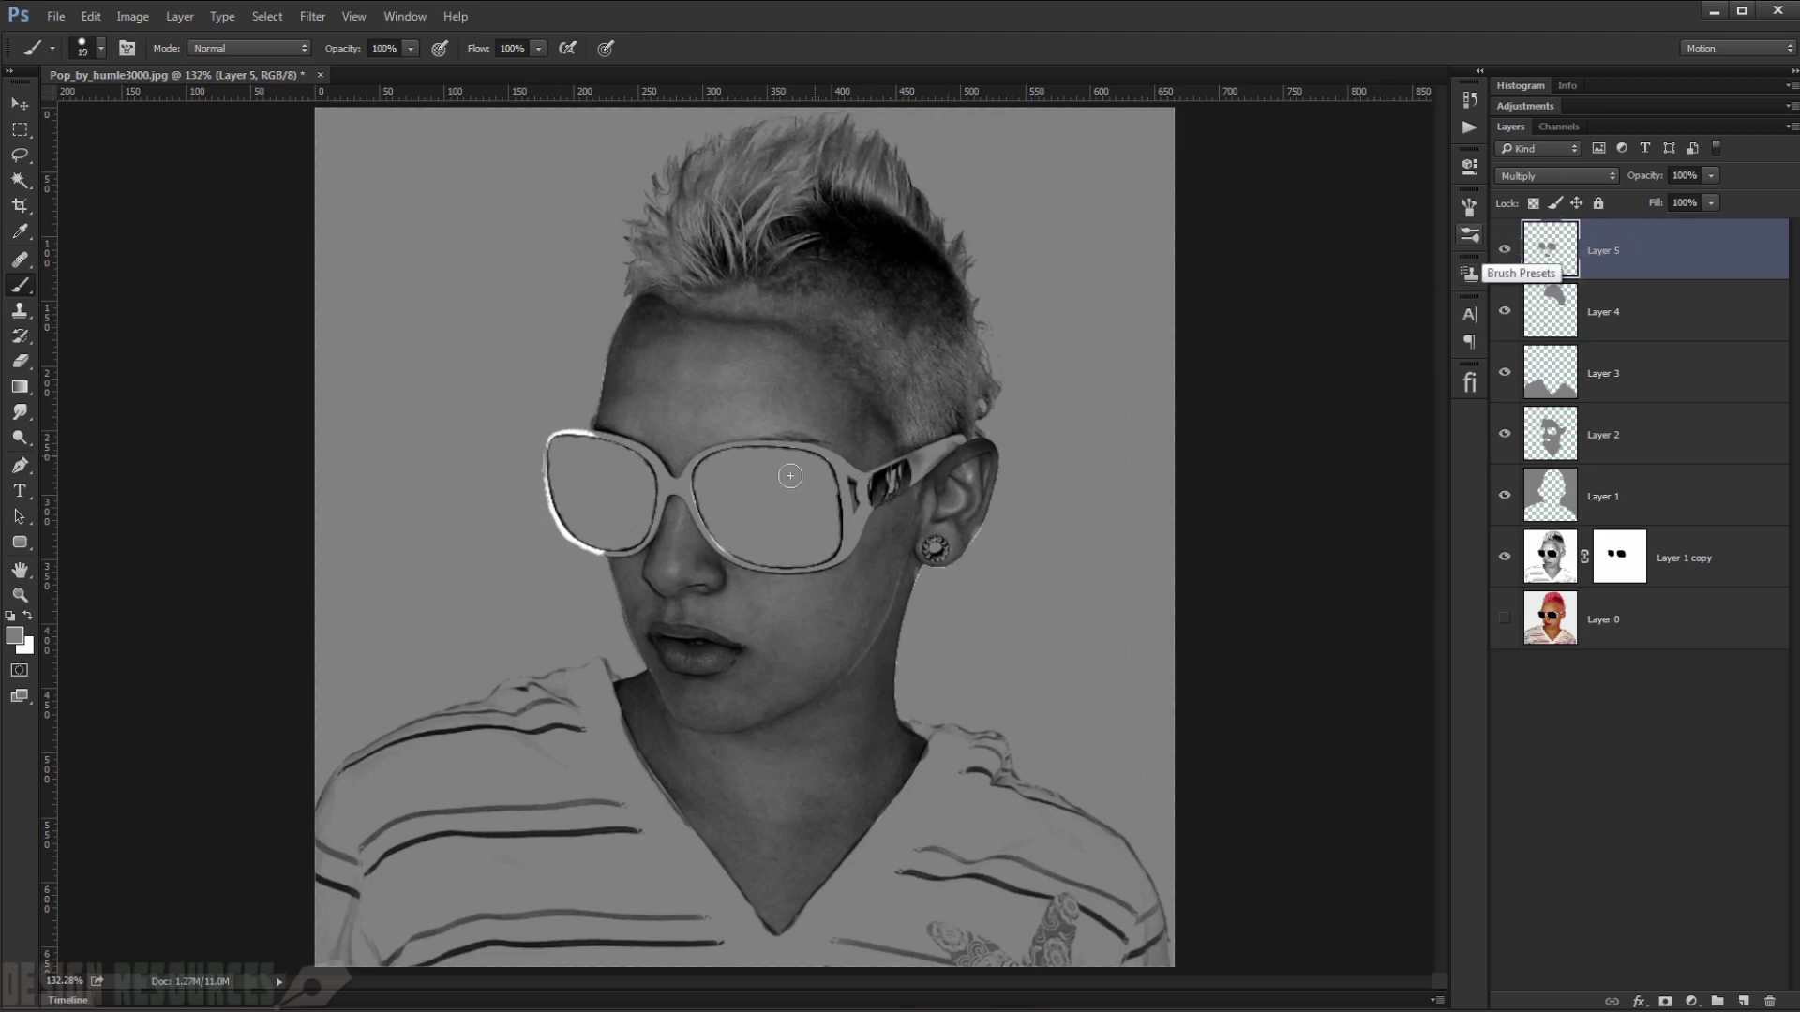
click(19, 105)
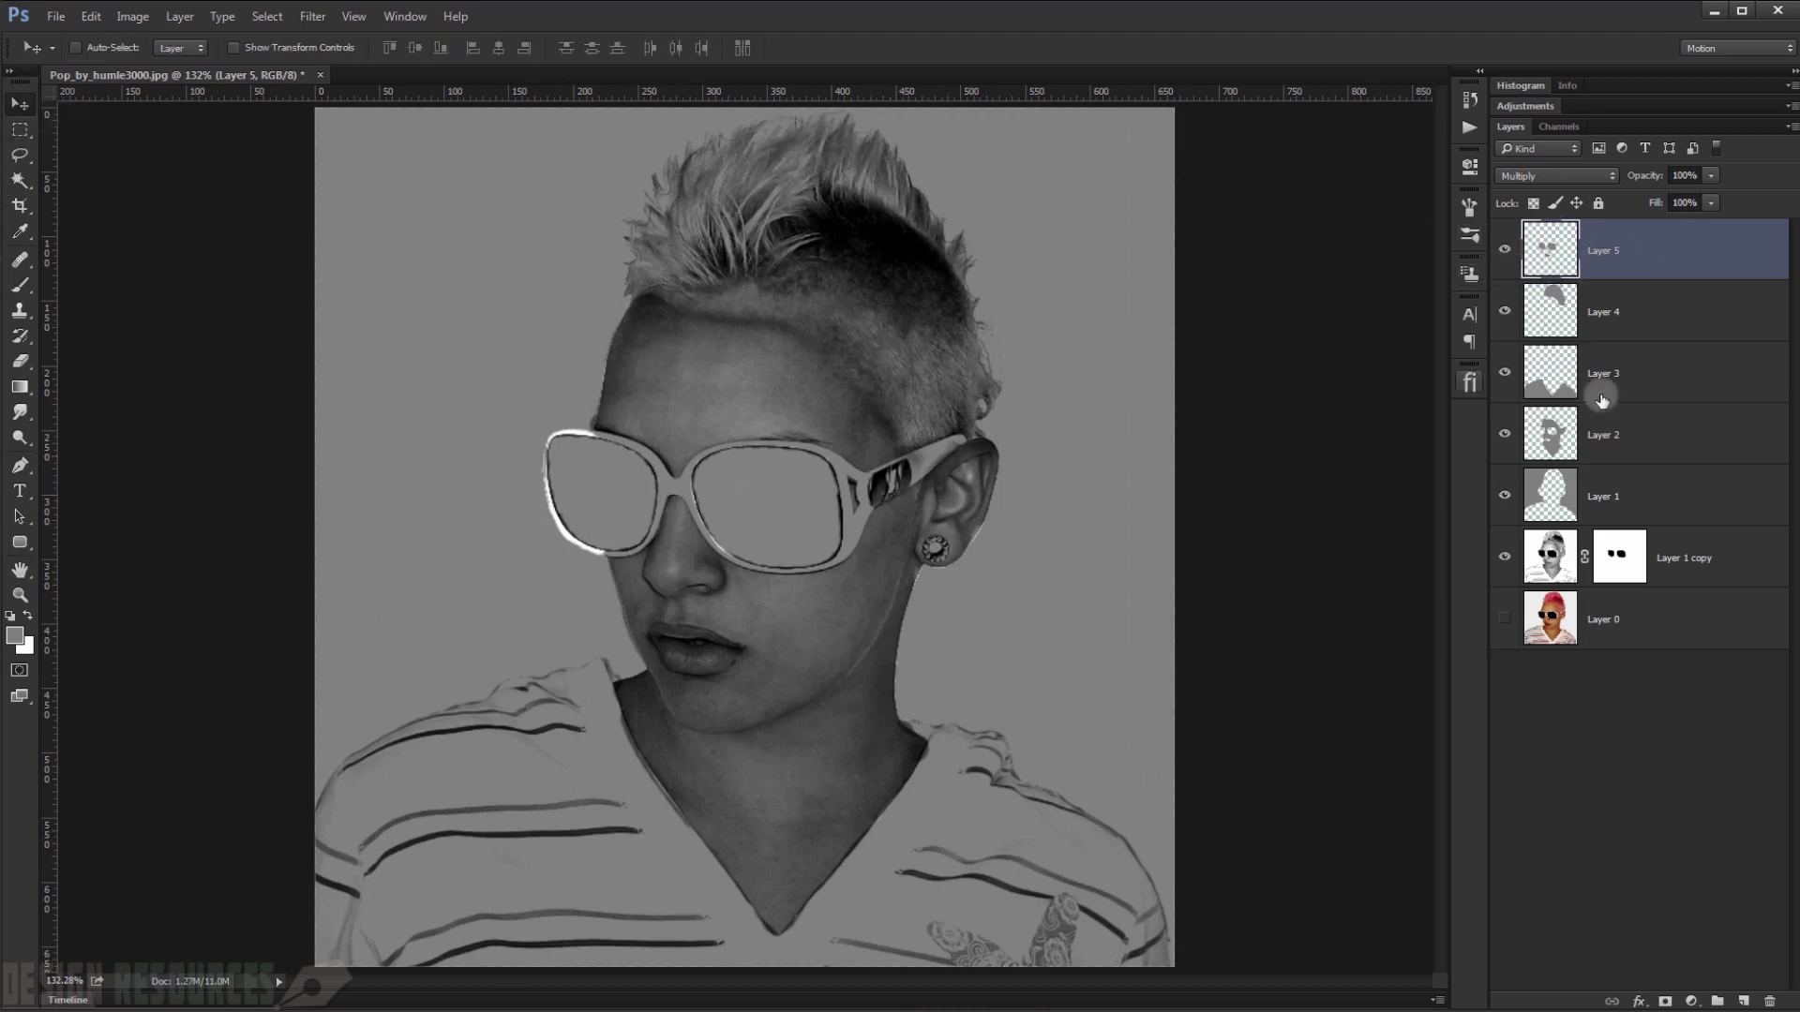
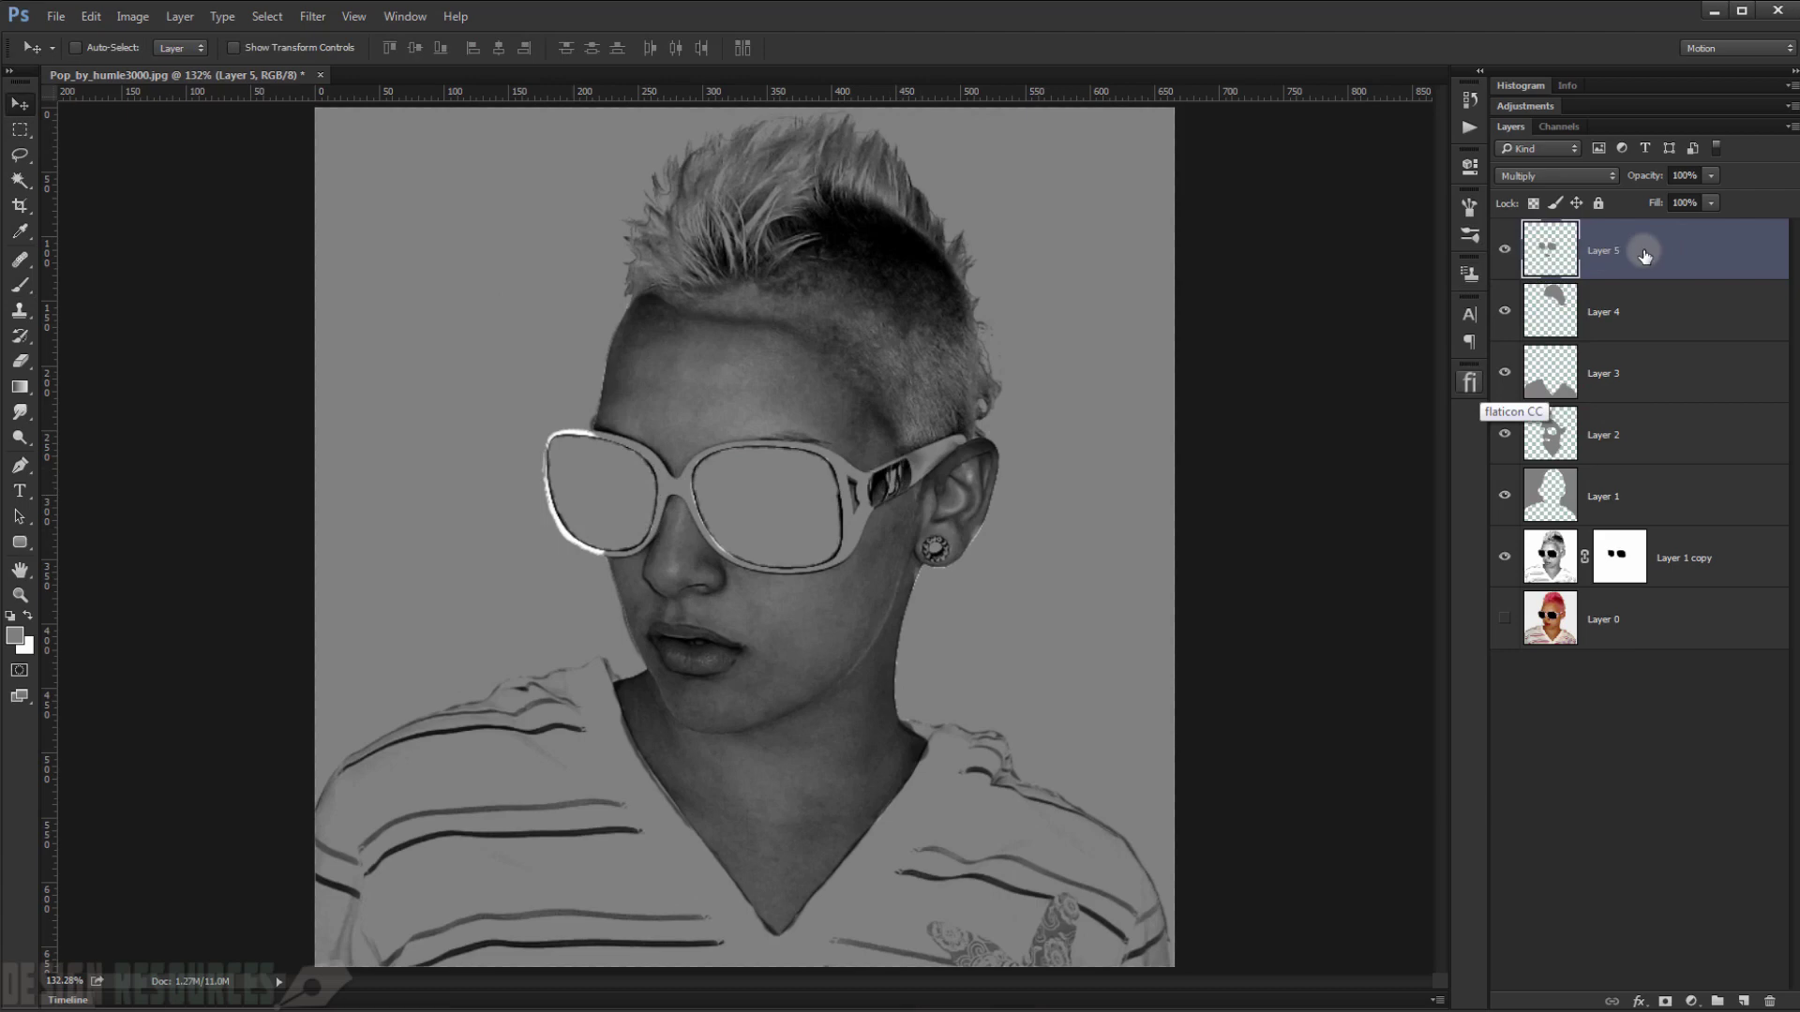
key(ctrl+u)
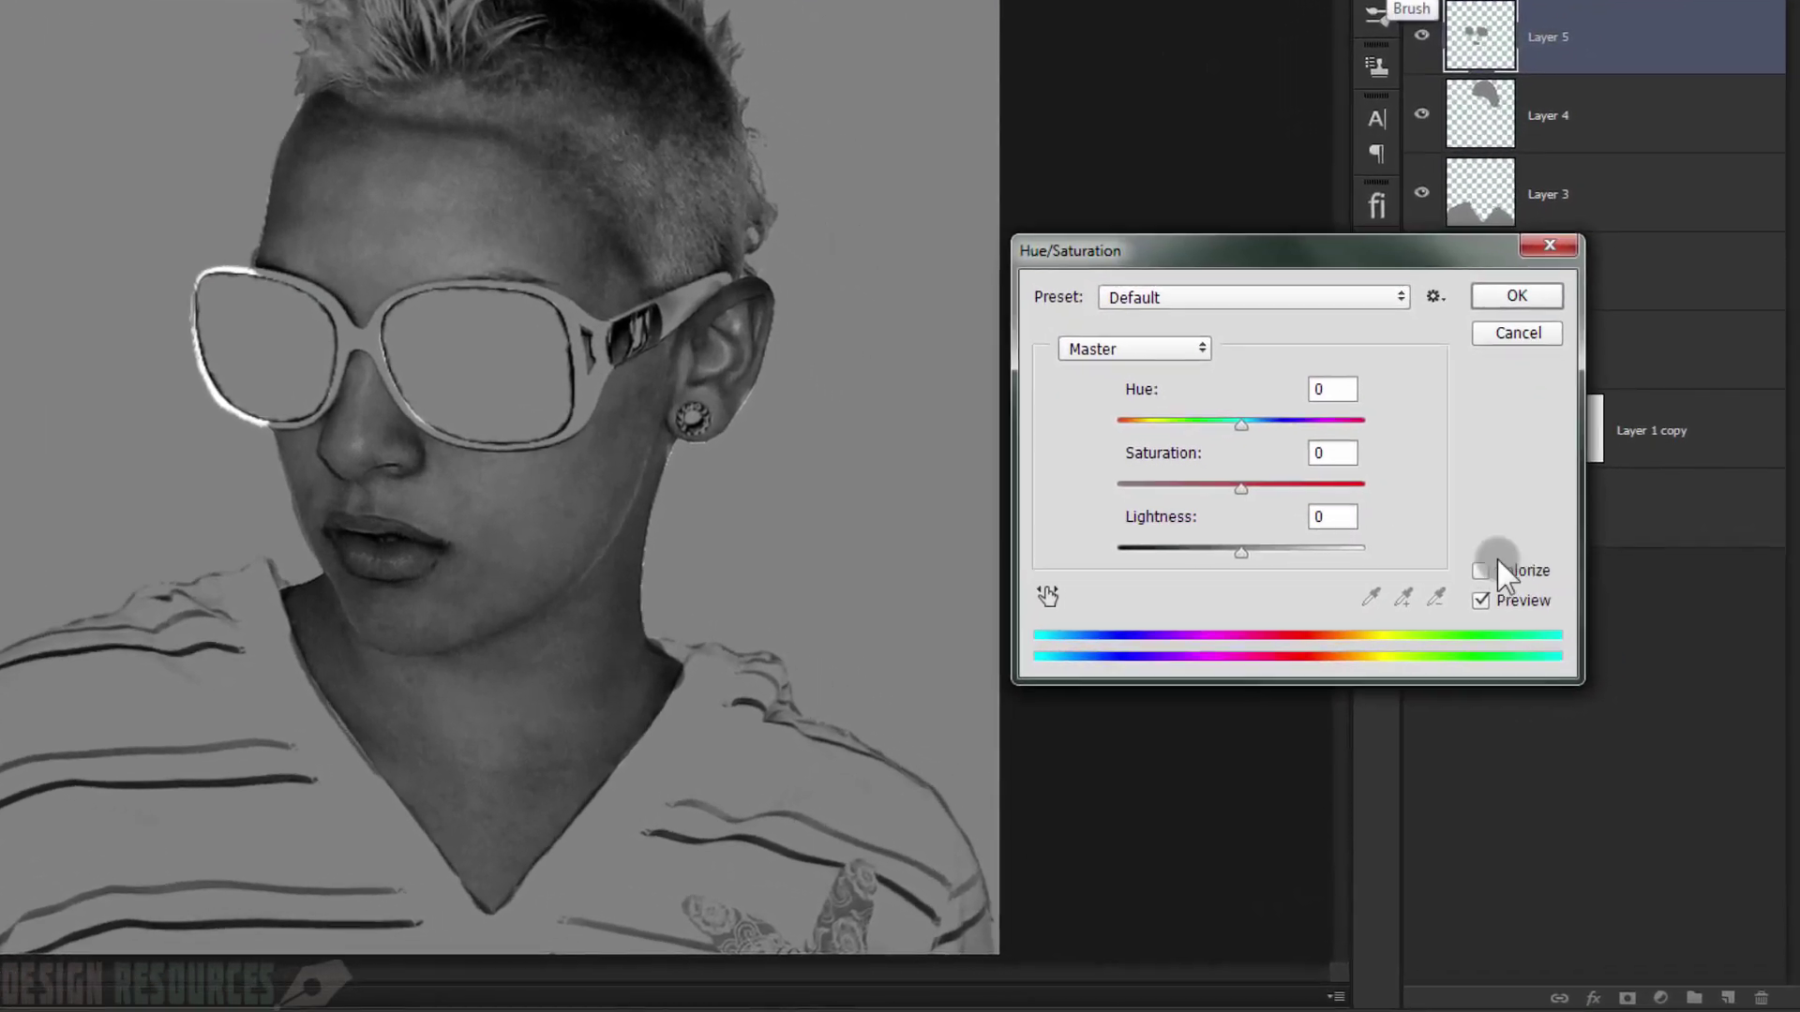
drag(1335, 263, 1397, 53)
drag(1555, 114, 1517, 71)
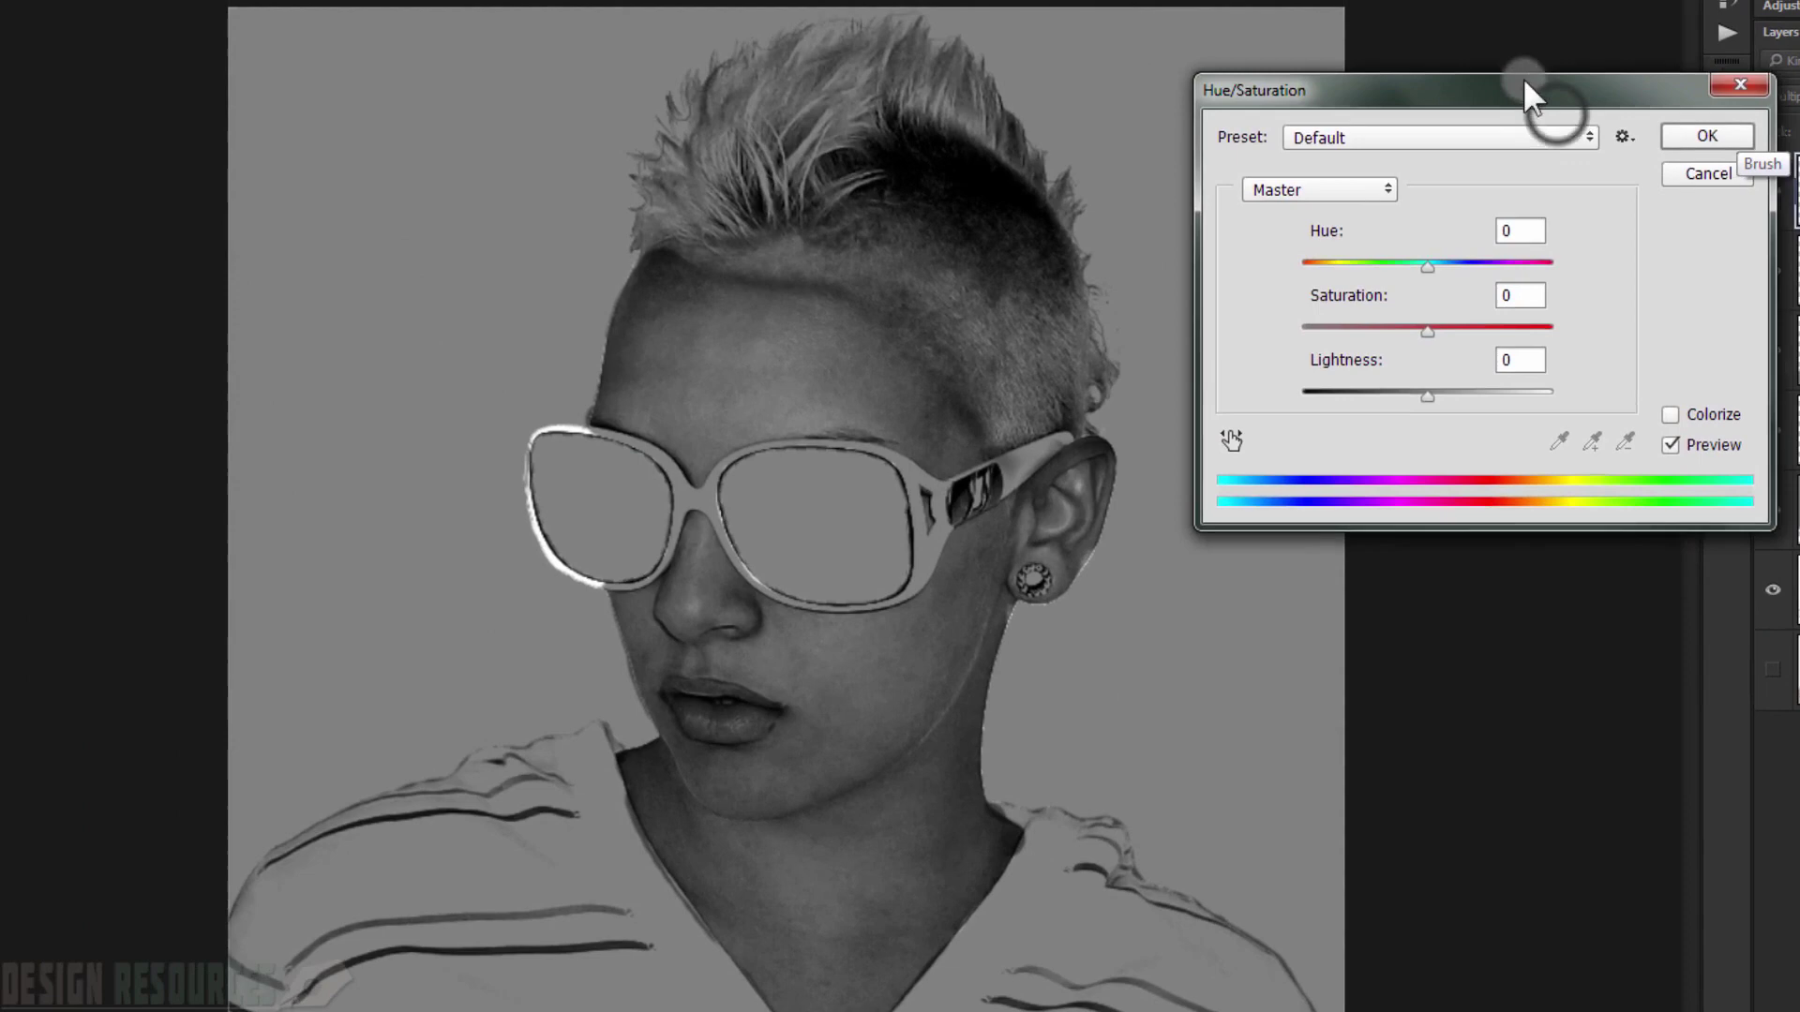
click(1664, 403)
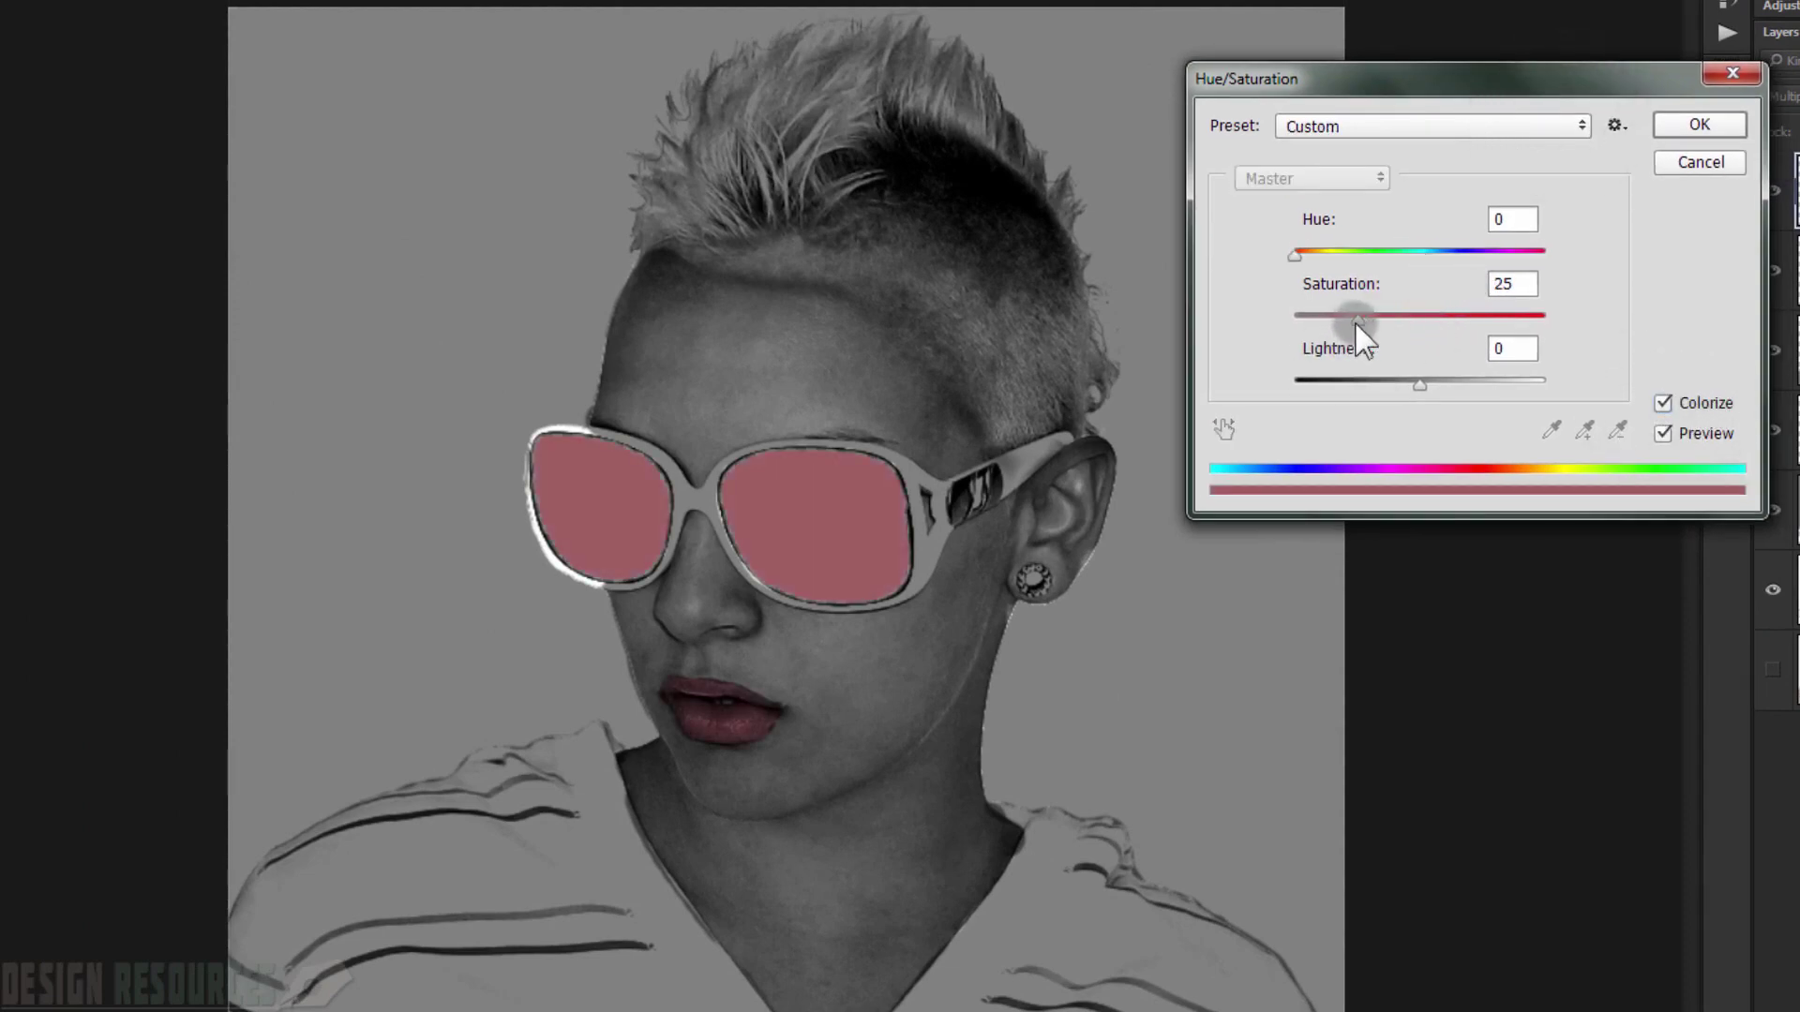
drag(1359, 318, 1566, 342)
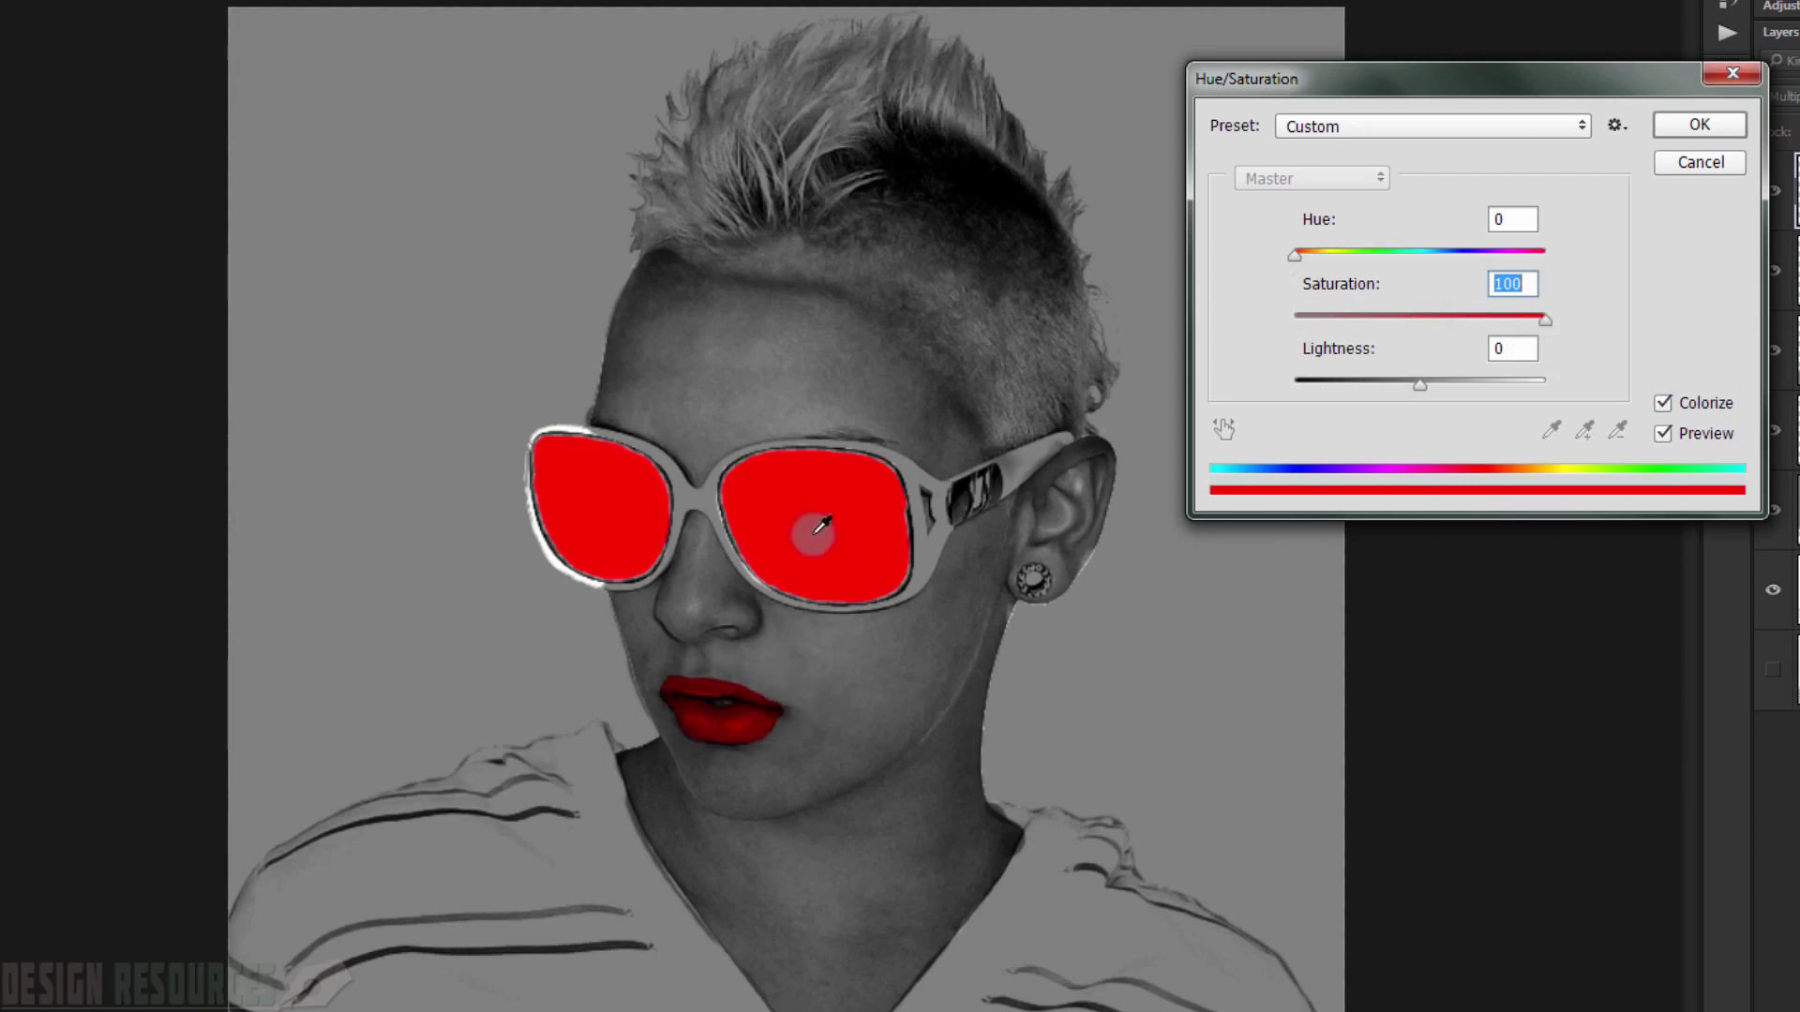
click(1708, 163)
- Paint over the earring in grey on Layer 5 with a 13 px brush
scroll(1022, 588, up, 5)
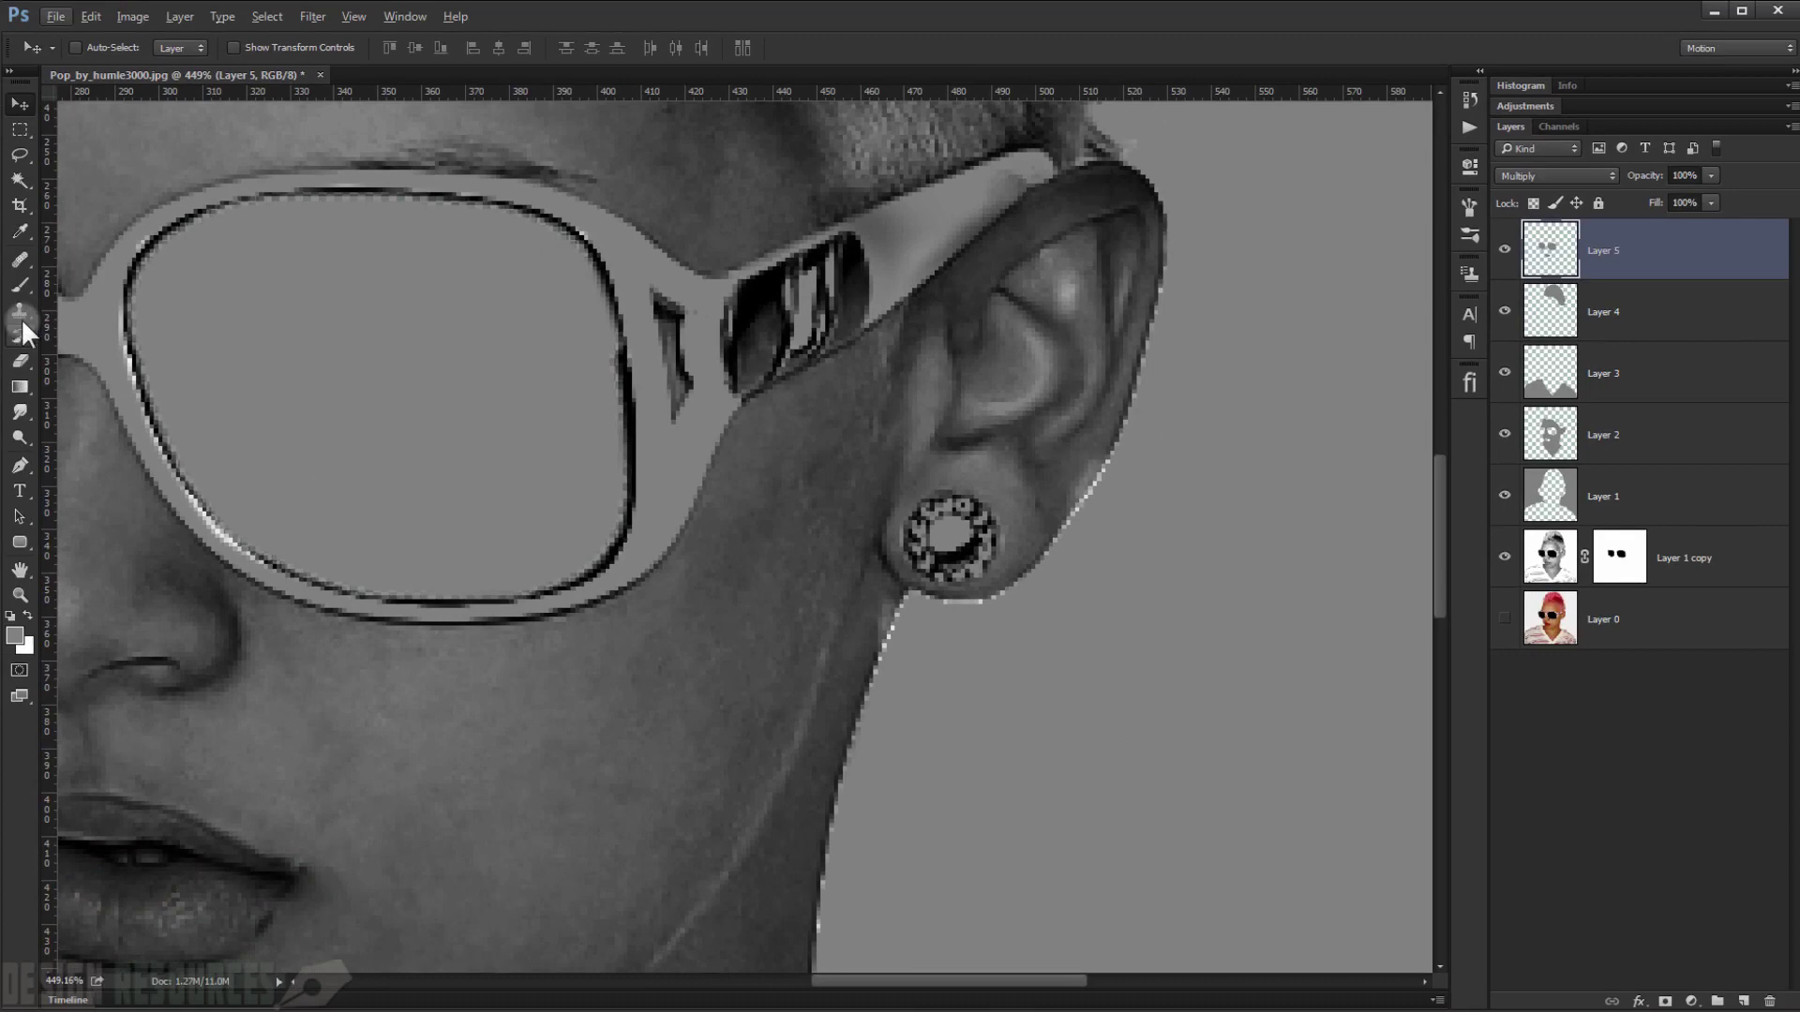
click(21, 286)
alt+right_click(1035, 557)
mouse_move(943, 529)
mouse_down()
mouse_move(961, 523)
mouse_move(971, 552)
mouse_move(939, 541)
mouse_move(963, 531)
mouse_up()
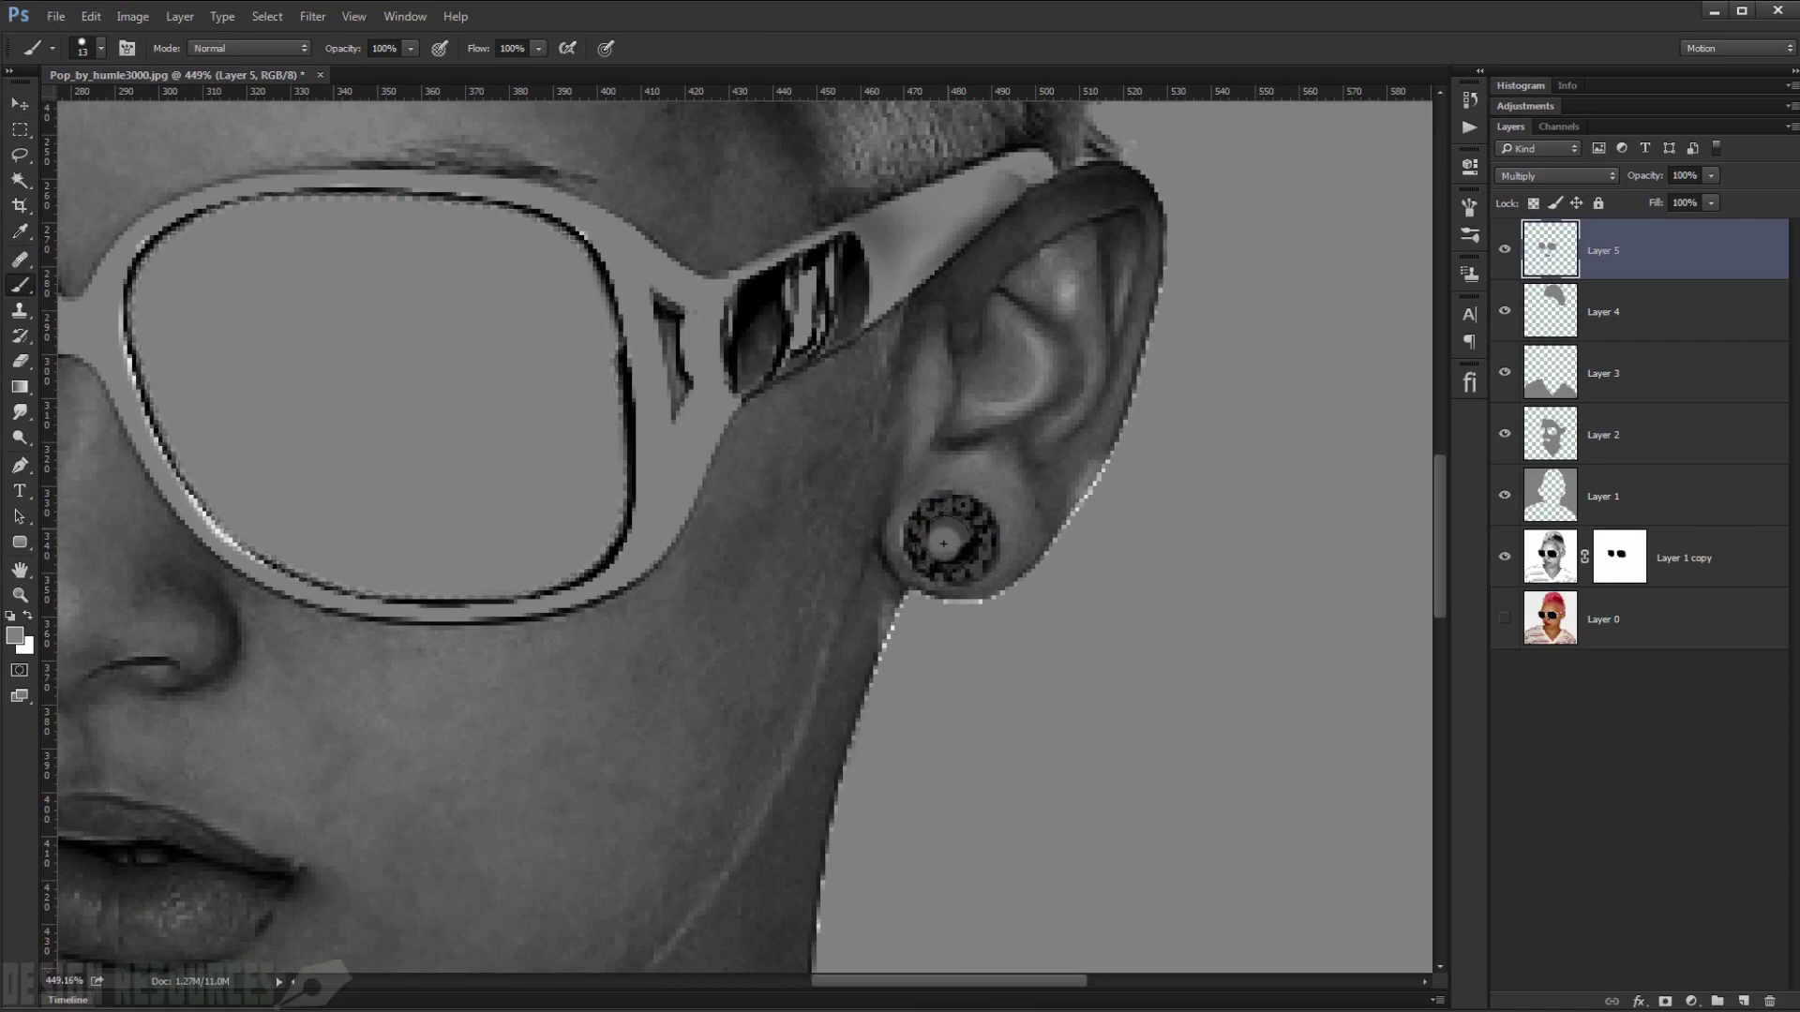
scroll(964, 533, down, 5)
scroll(964, 532, down, 3)
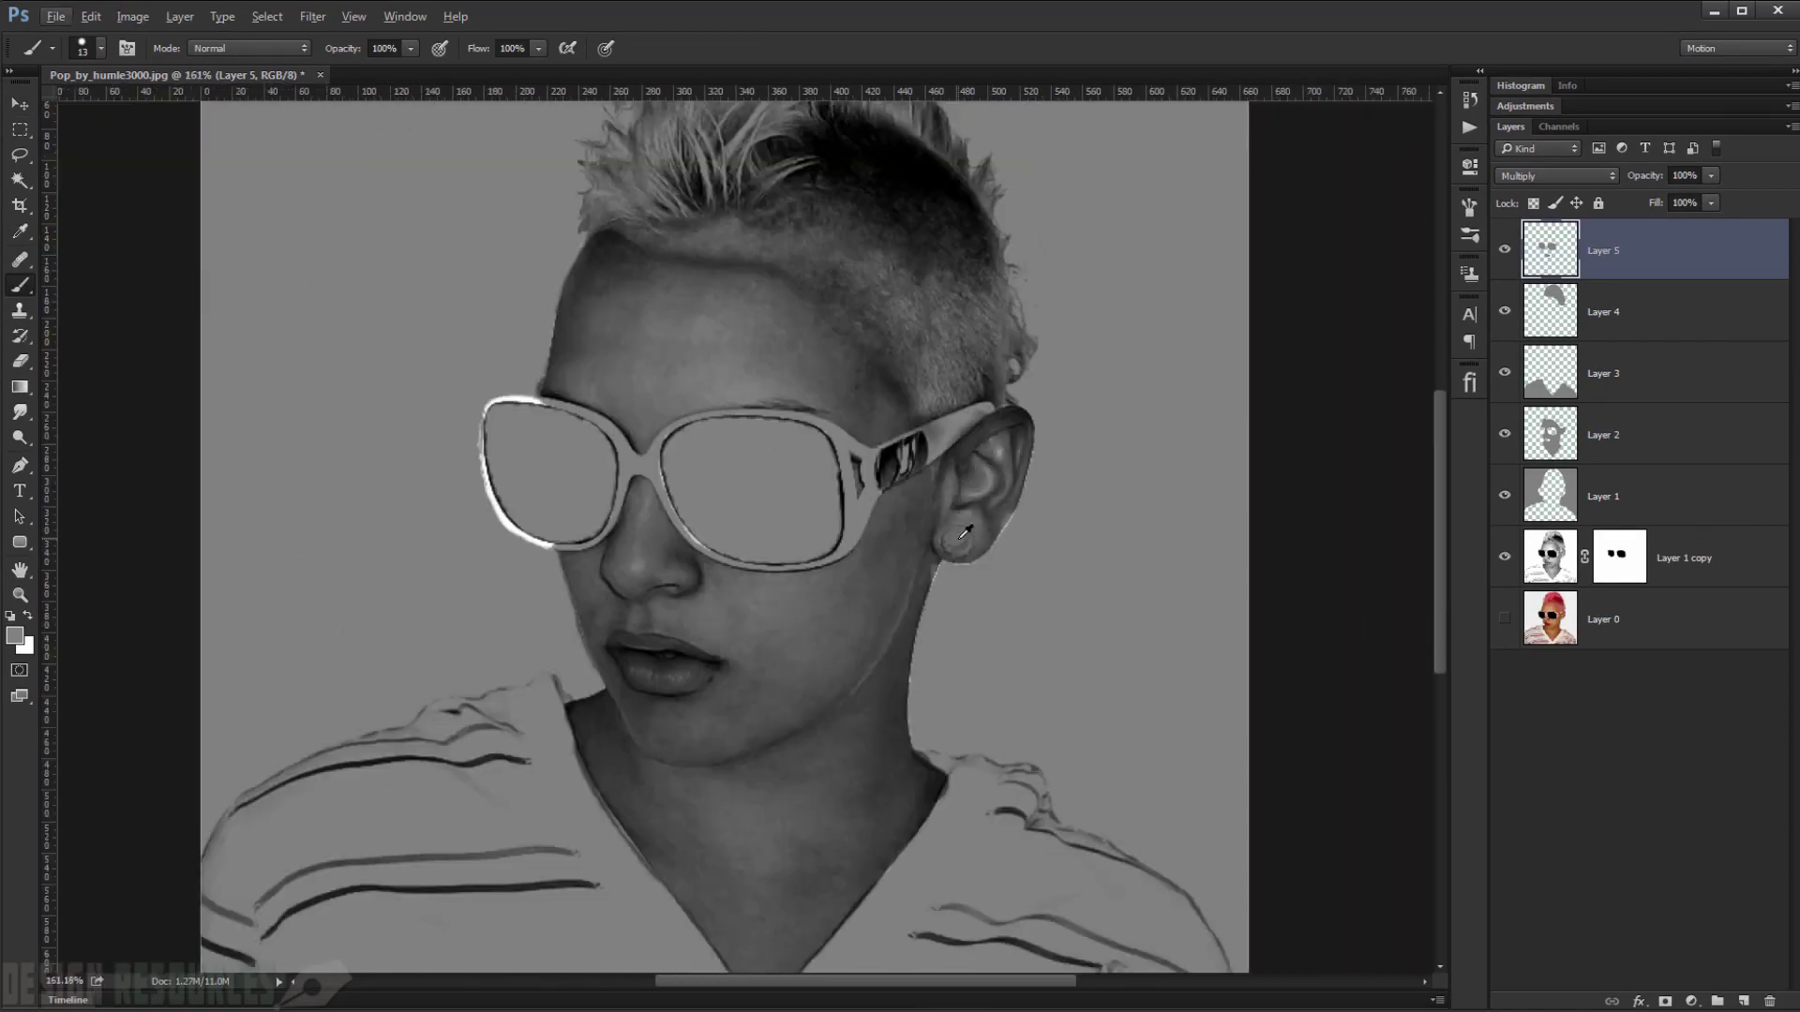
- Erase the grey over the earring on Layer 2 with a 10 px Eraser
click(1609, 371)
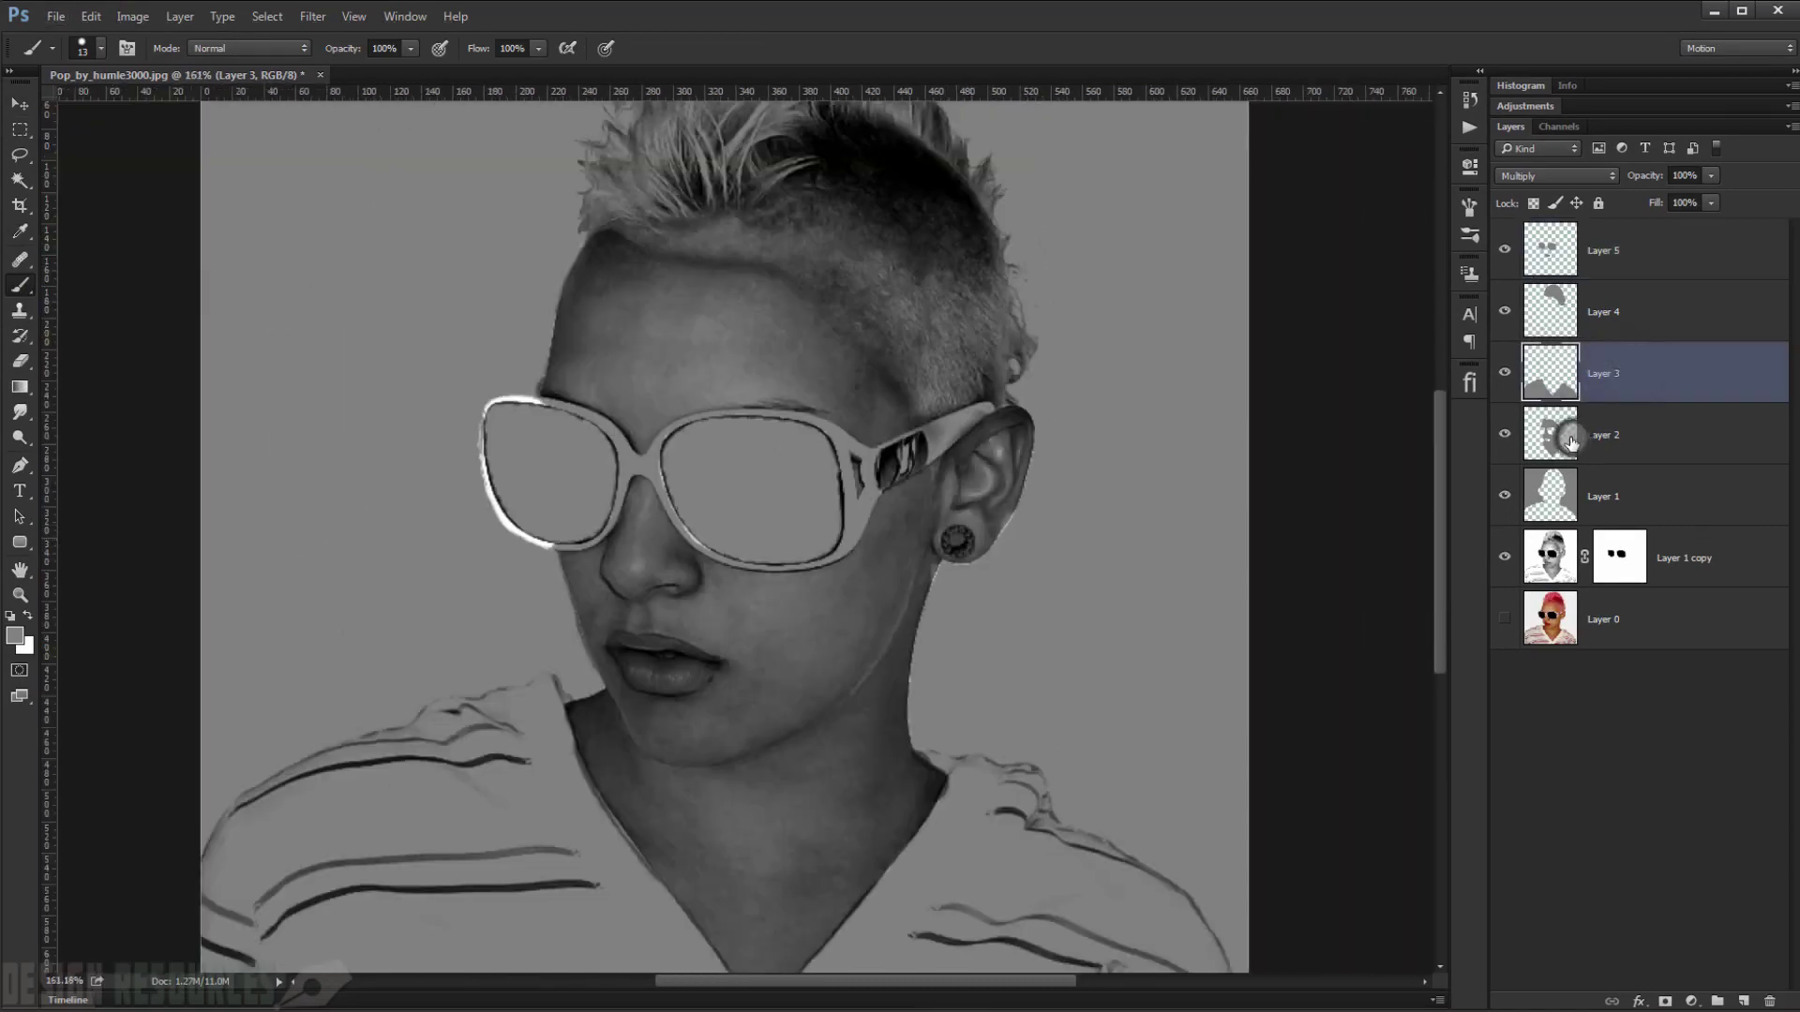
click(1605, 435)
scroll(975, 525, up, 9)
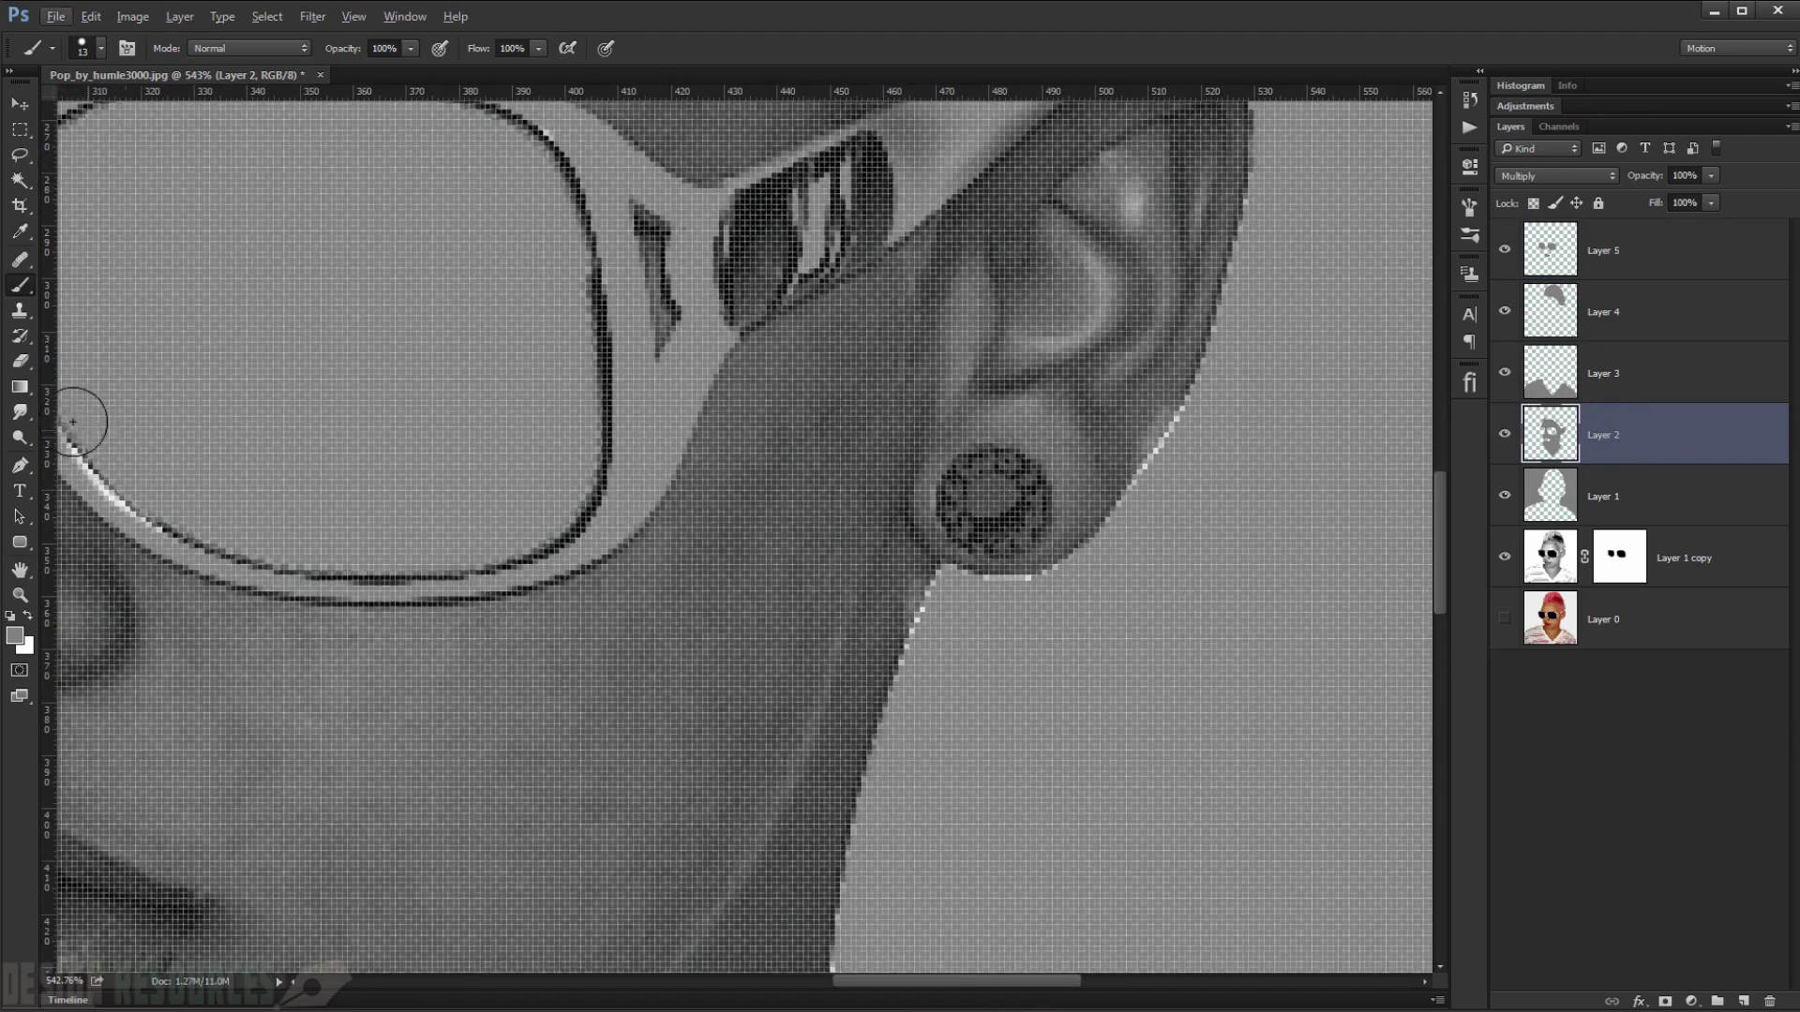
click(19, 361)
alt+right_click(966, 502)
mouse_move(975, 501)
mouse_down()
mouse_move(980, 483)
mouse_move(966, 497)
mouse_move(1021, 487)
mouse_move(989, 520)
mouse_move(1003, 511)
mouse_up()
scroll(1005, 515, down, 6)
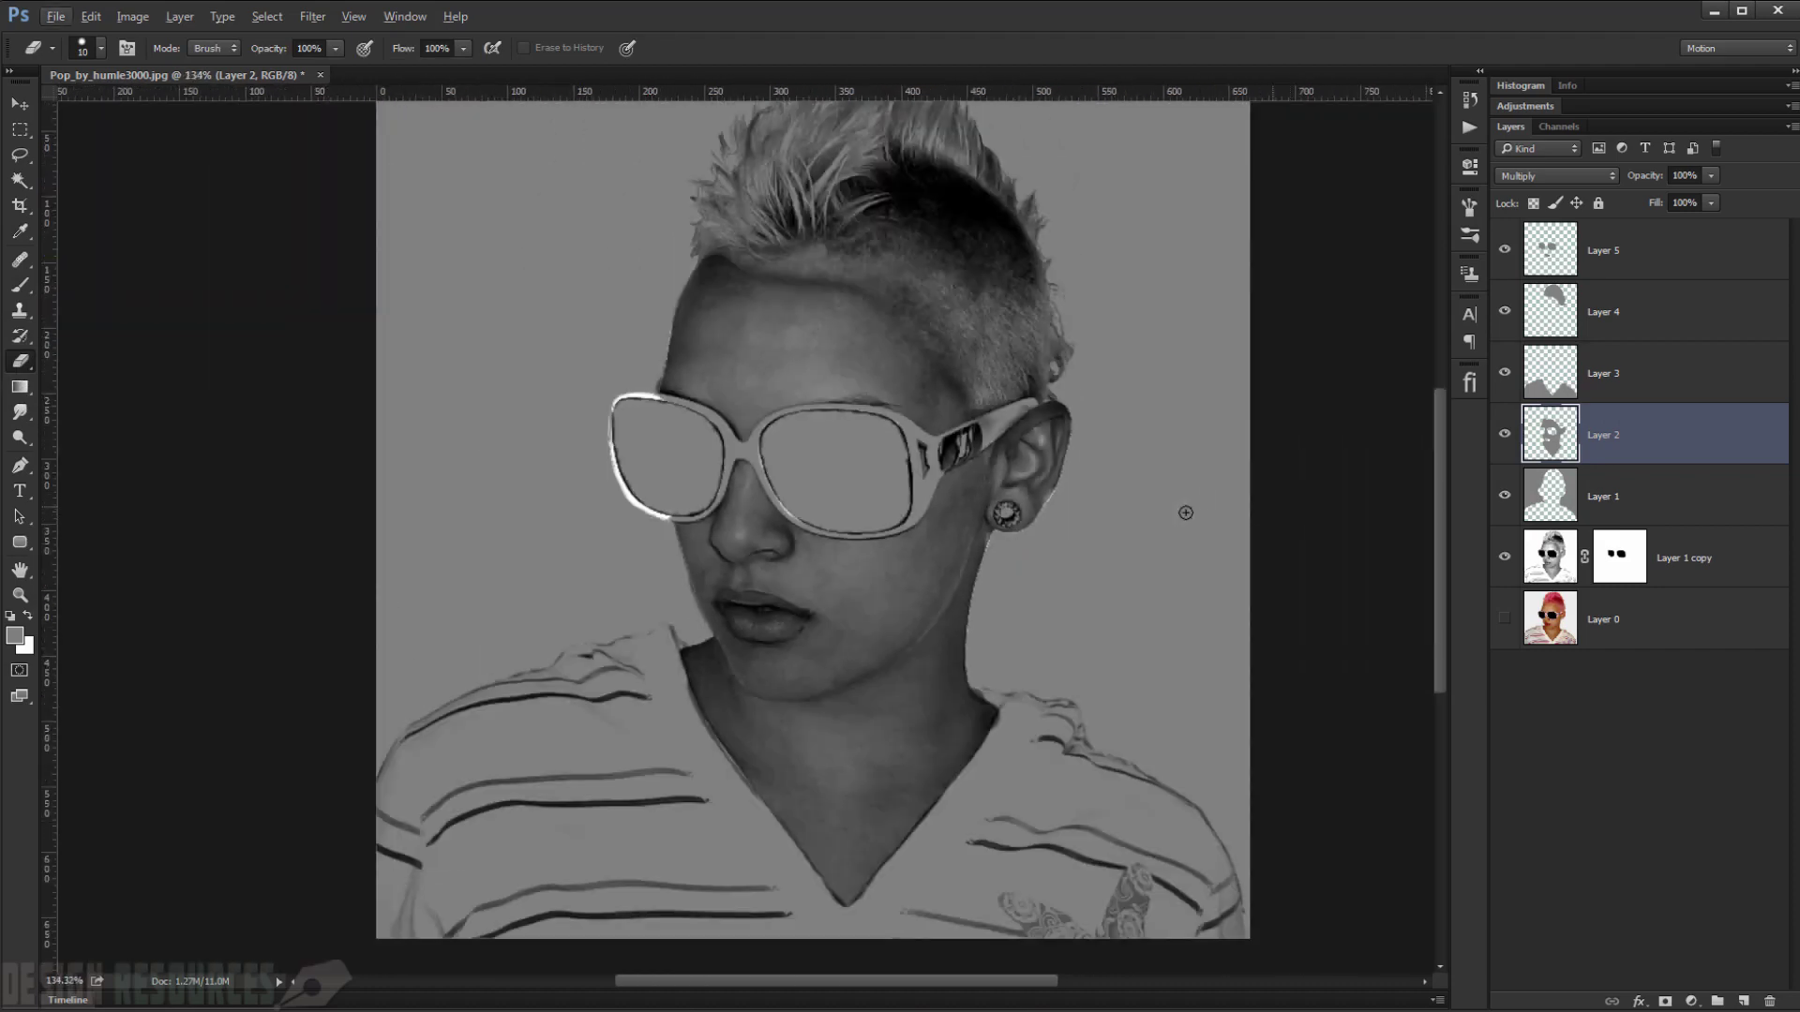
scroll(981, 408, up, 4)
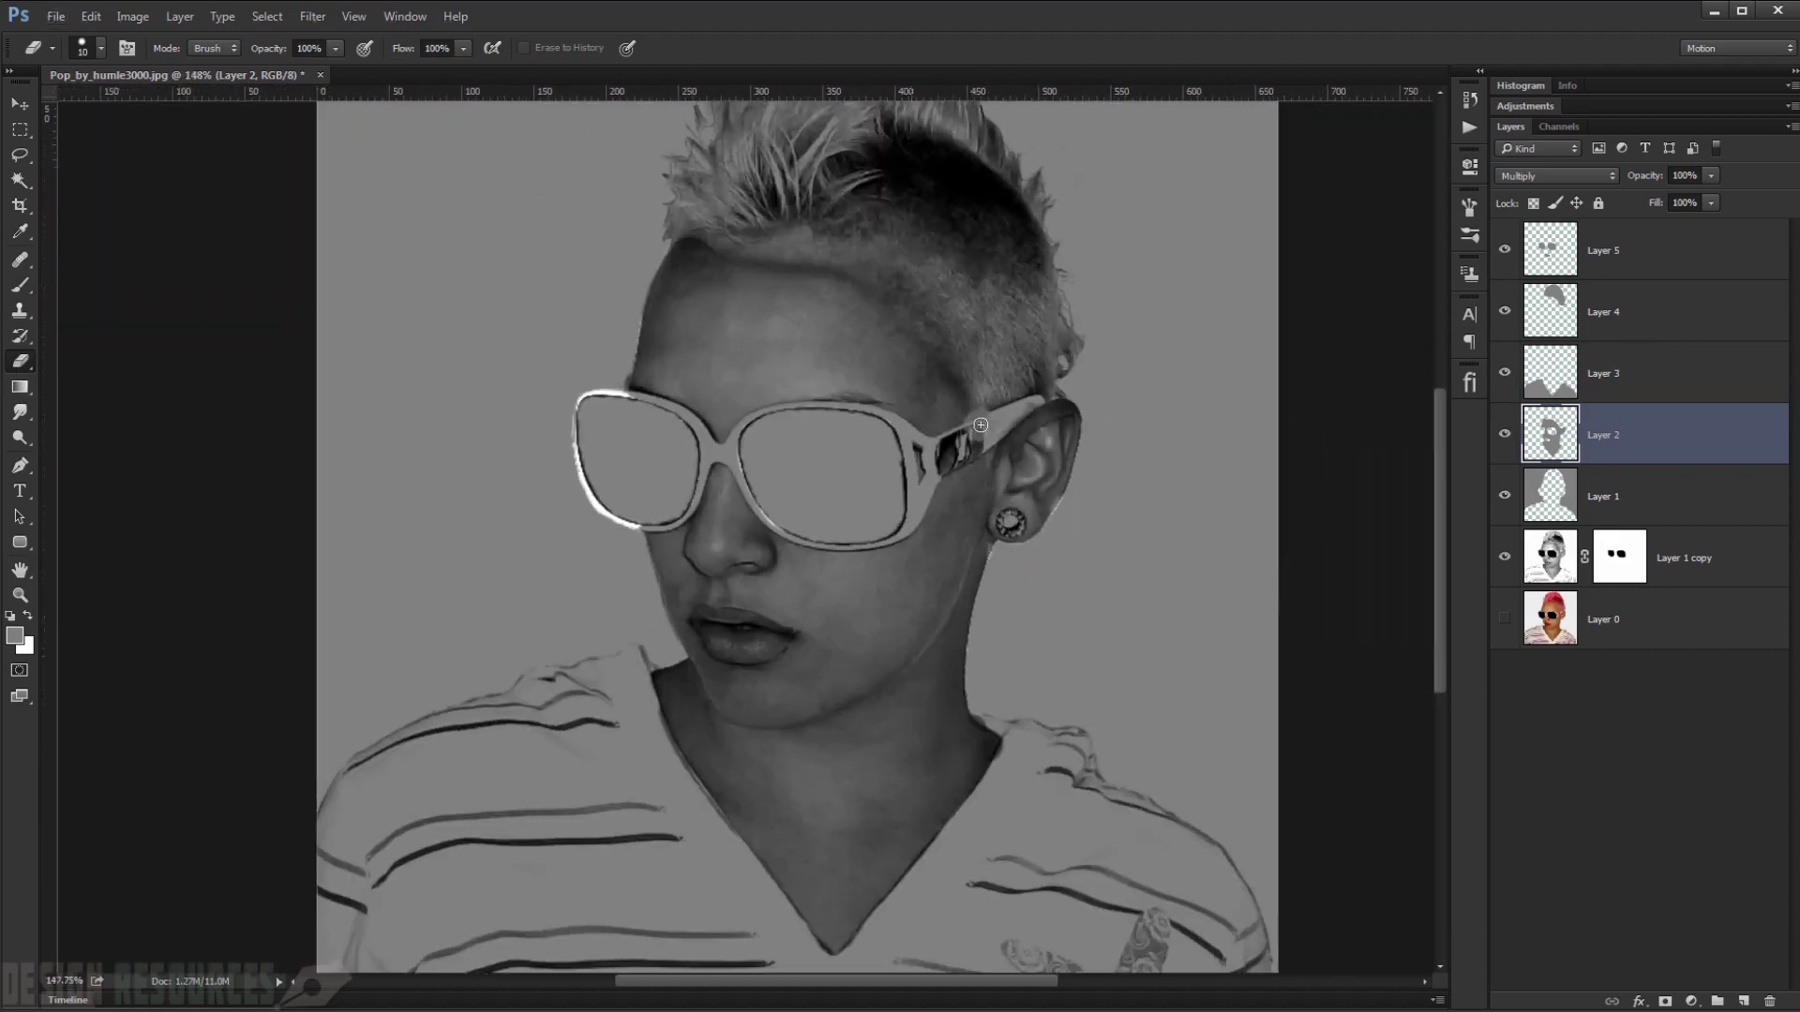
scroll(982, 408, down, 4)
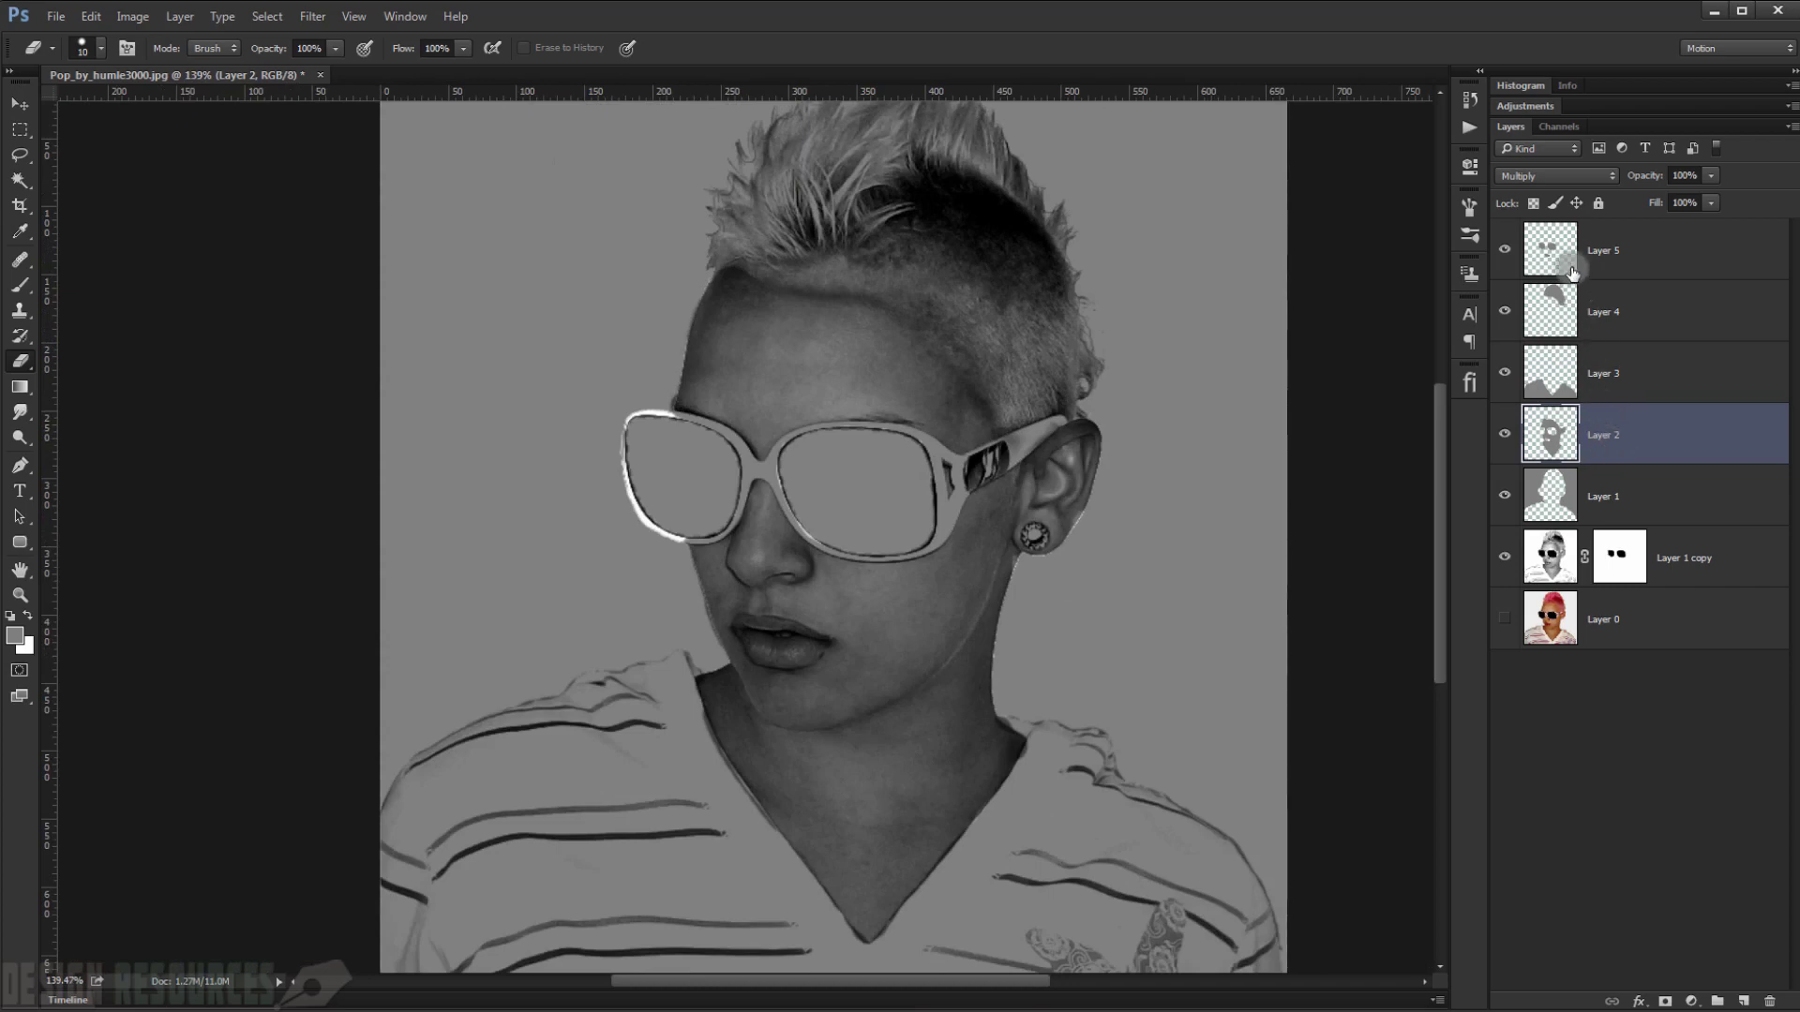
- Colorize Layer 5's lenses, lips and earring magenta using Hue/Saturation with hue 305 and saturation 100
click(1603, 250)
scroll(1044, 452, up, 4)
scroll(1055, 632, down, 5)
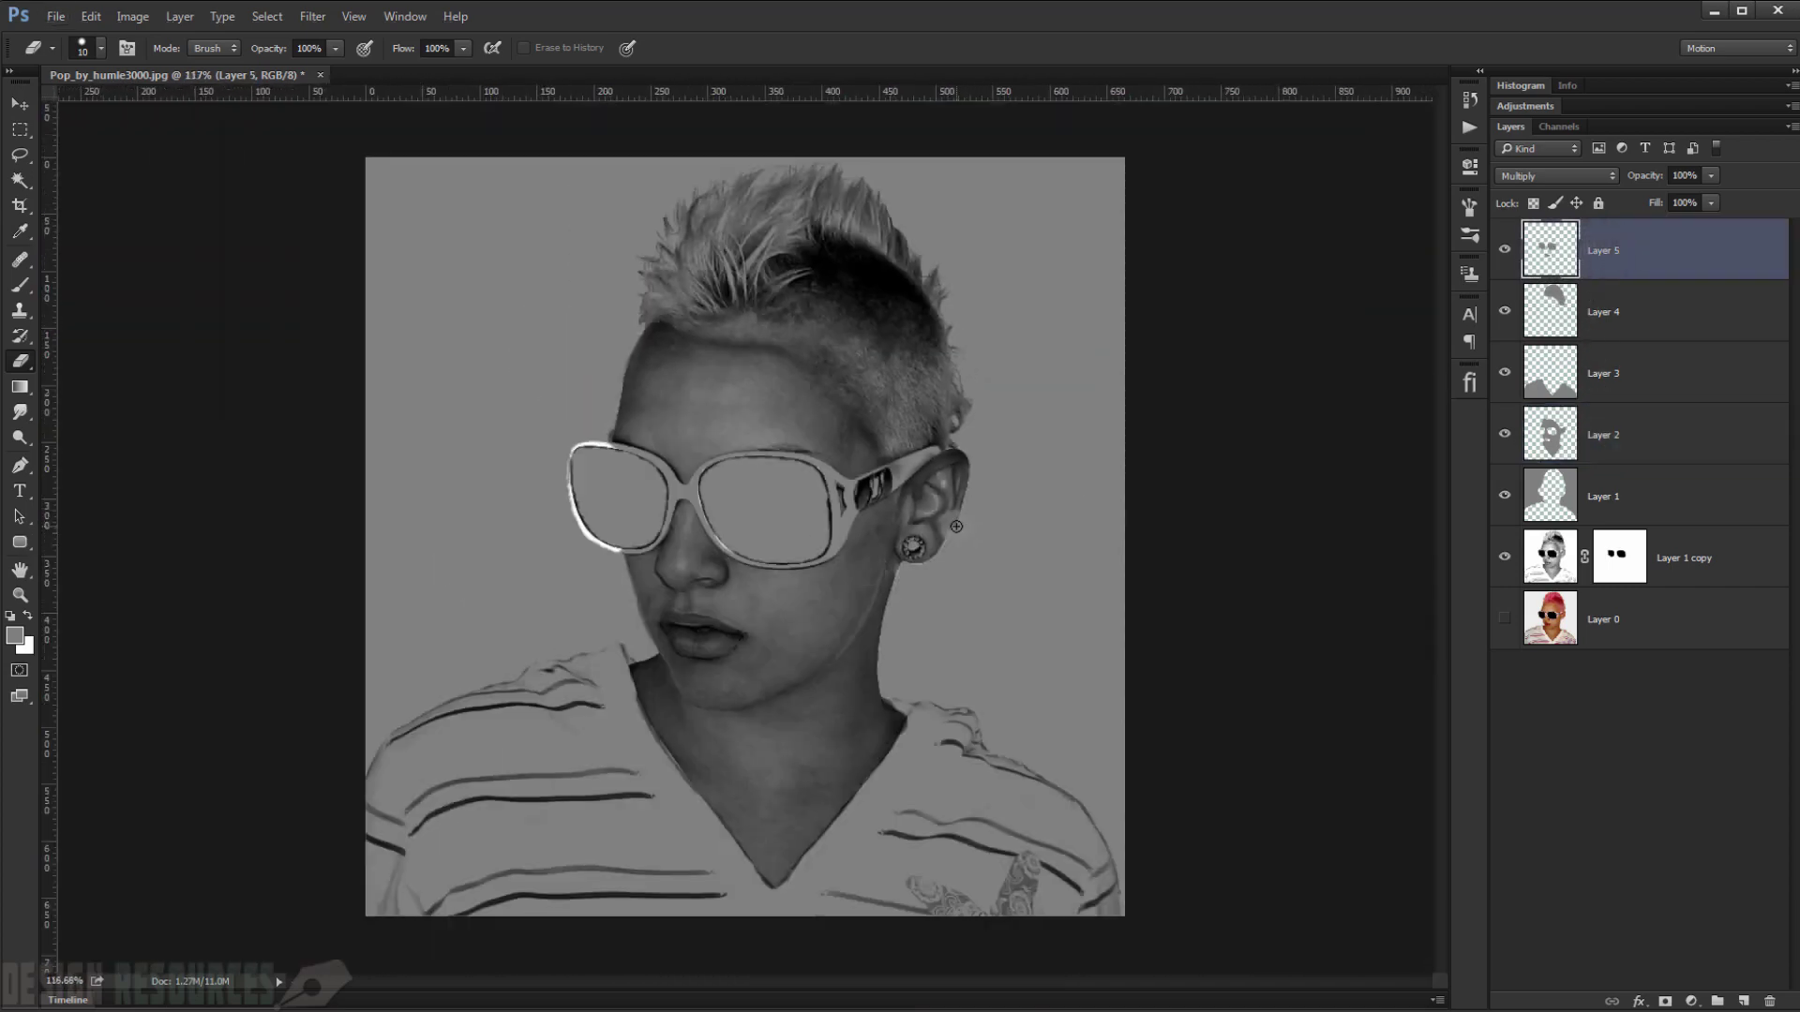
scroll(957, 526, up, 1)
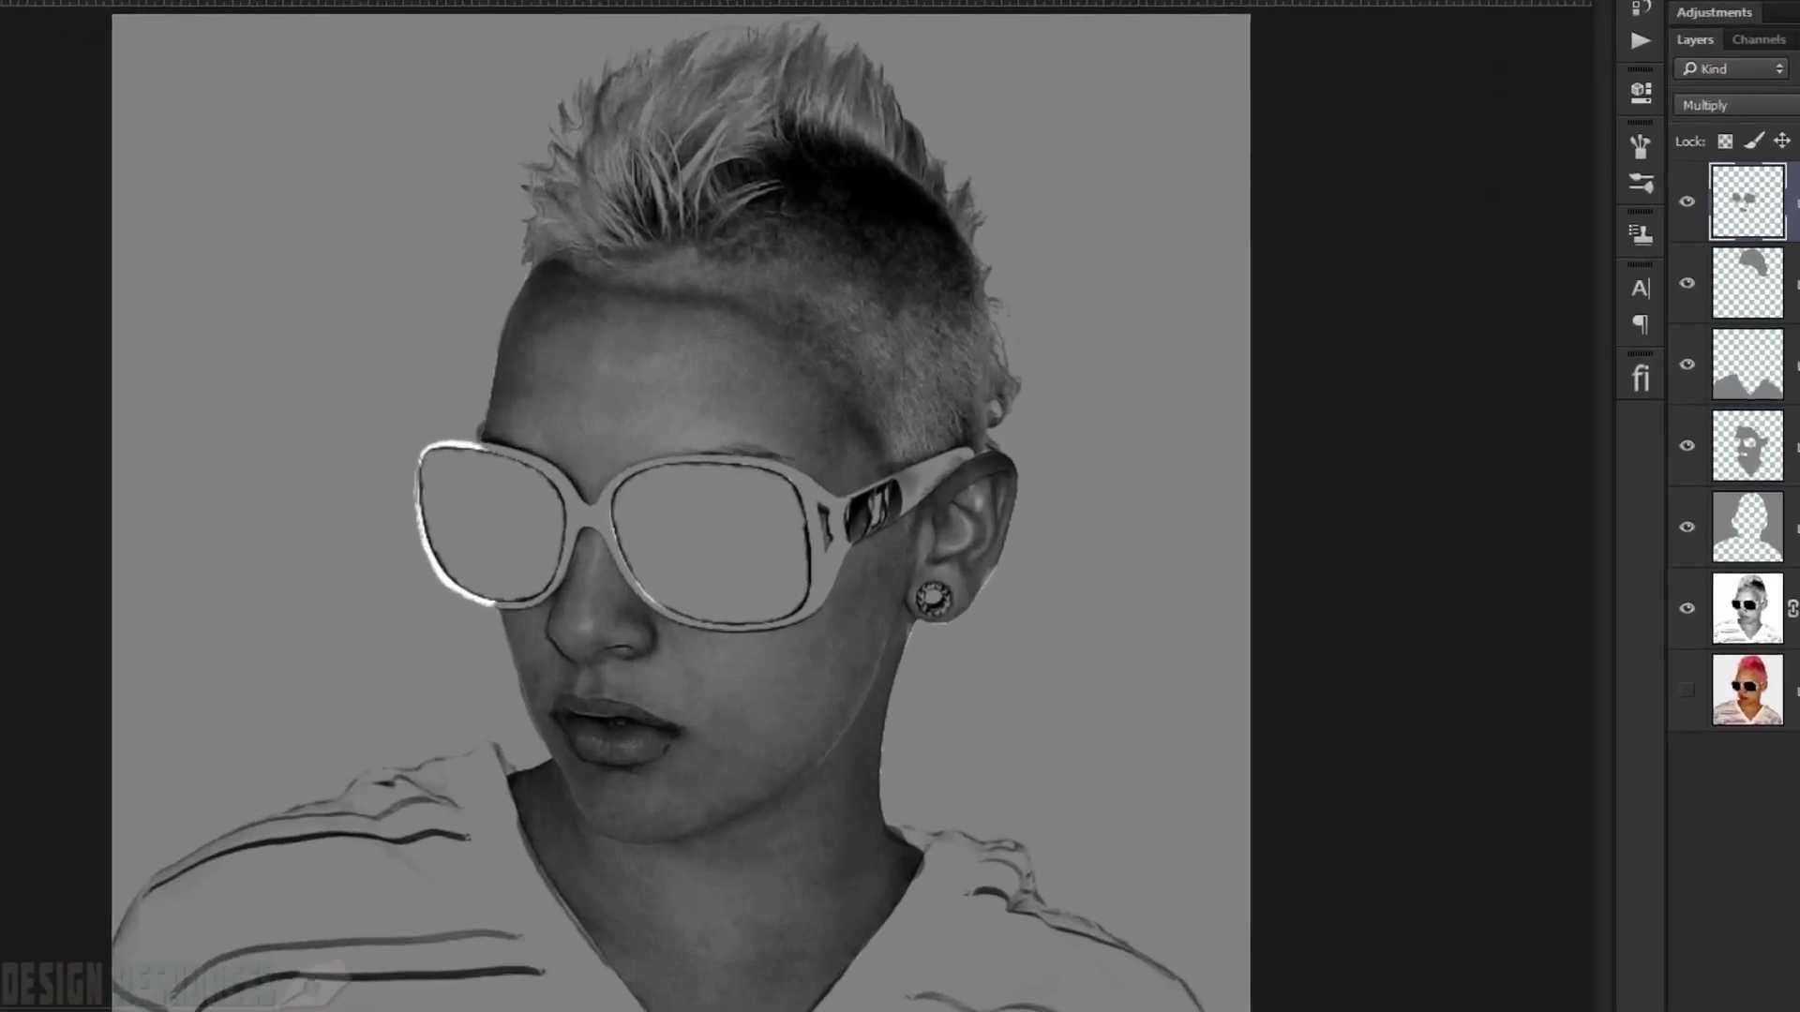
key(ctrl+u)
click(1706, 413)
drag(1311, 322, 1552, 334)
drag(1239, 252, 1470, 263)
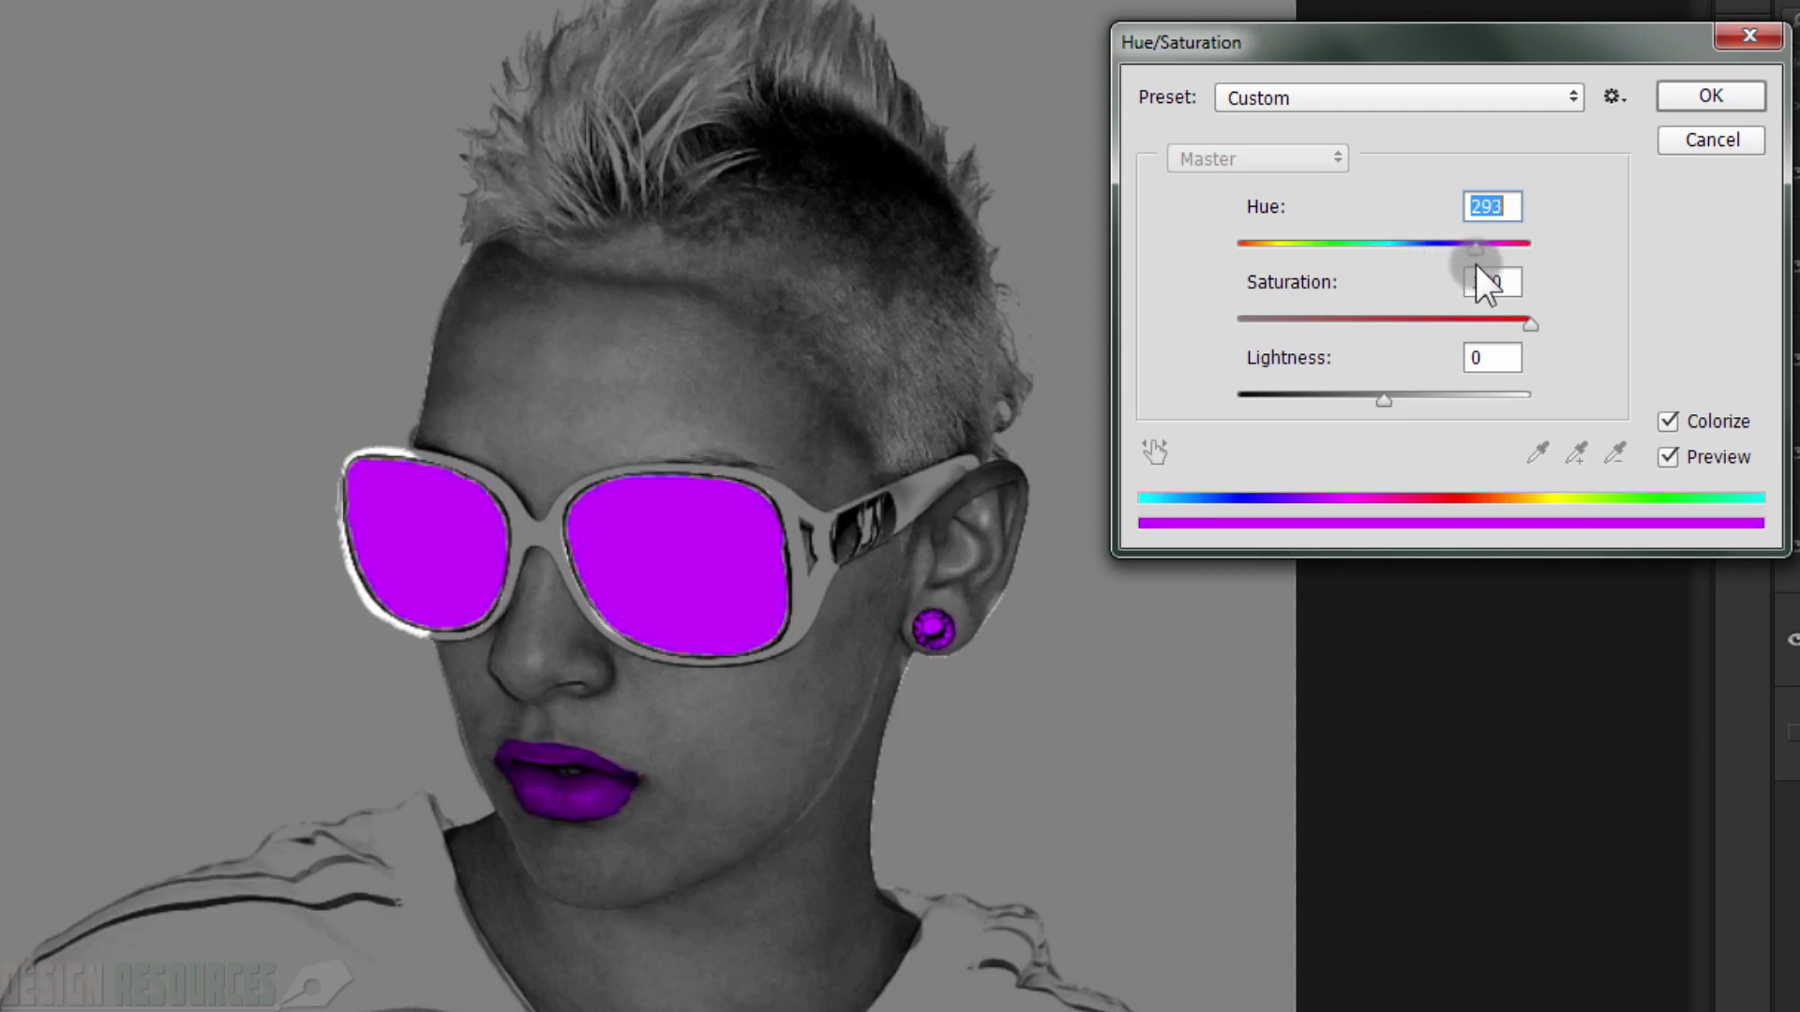
drag(1484, 264, 1491, 281)
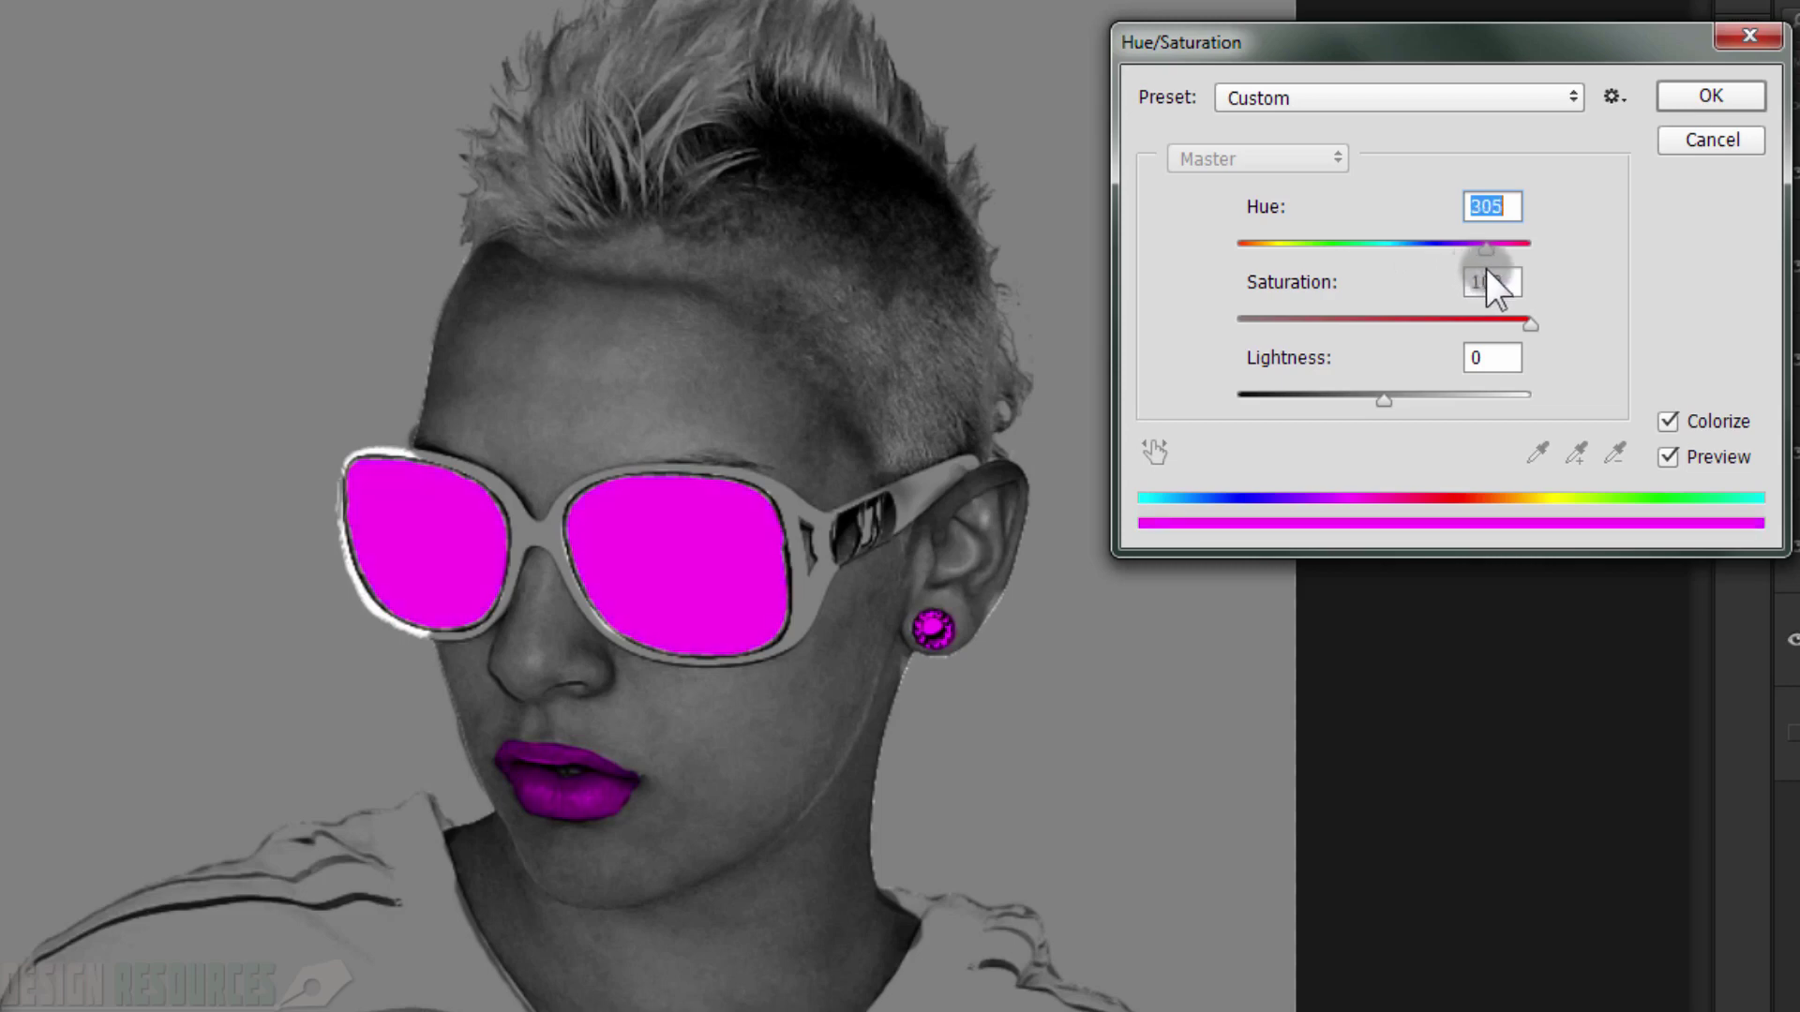
click(1711, 95)
- Colorize the hair on Layer 4 yellow-green using Hue/Saturation with hue 71 and saturation 100
click(1678, 310)
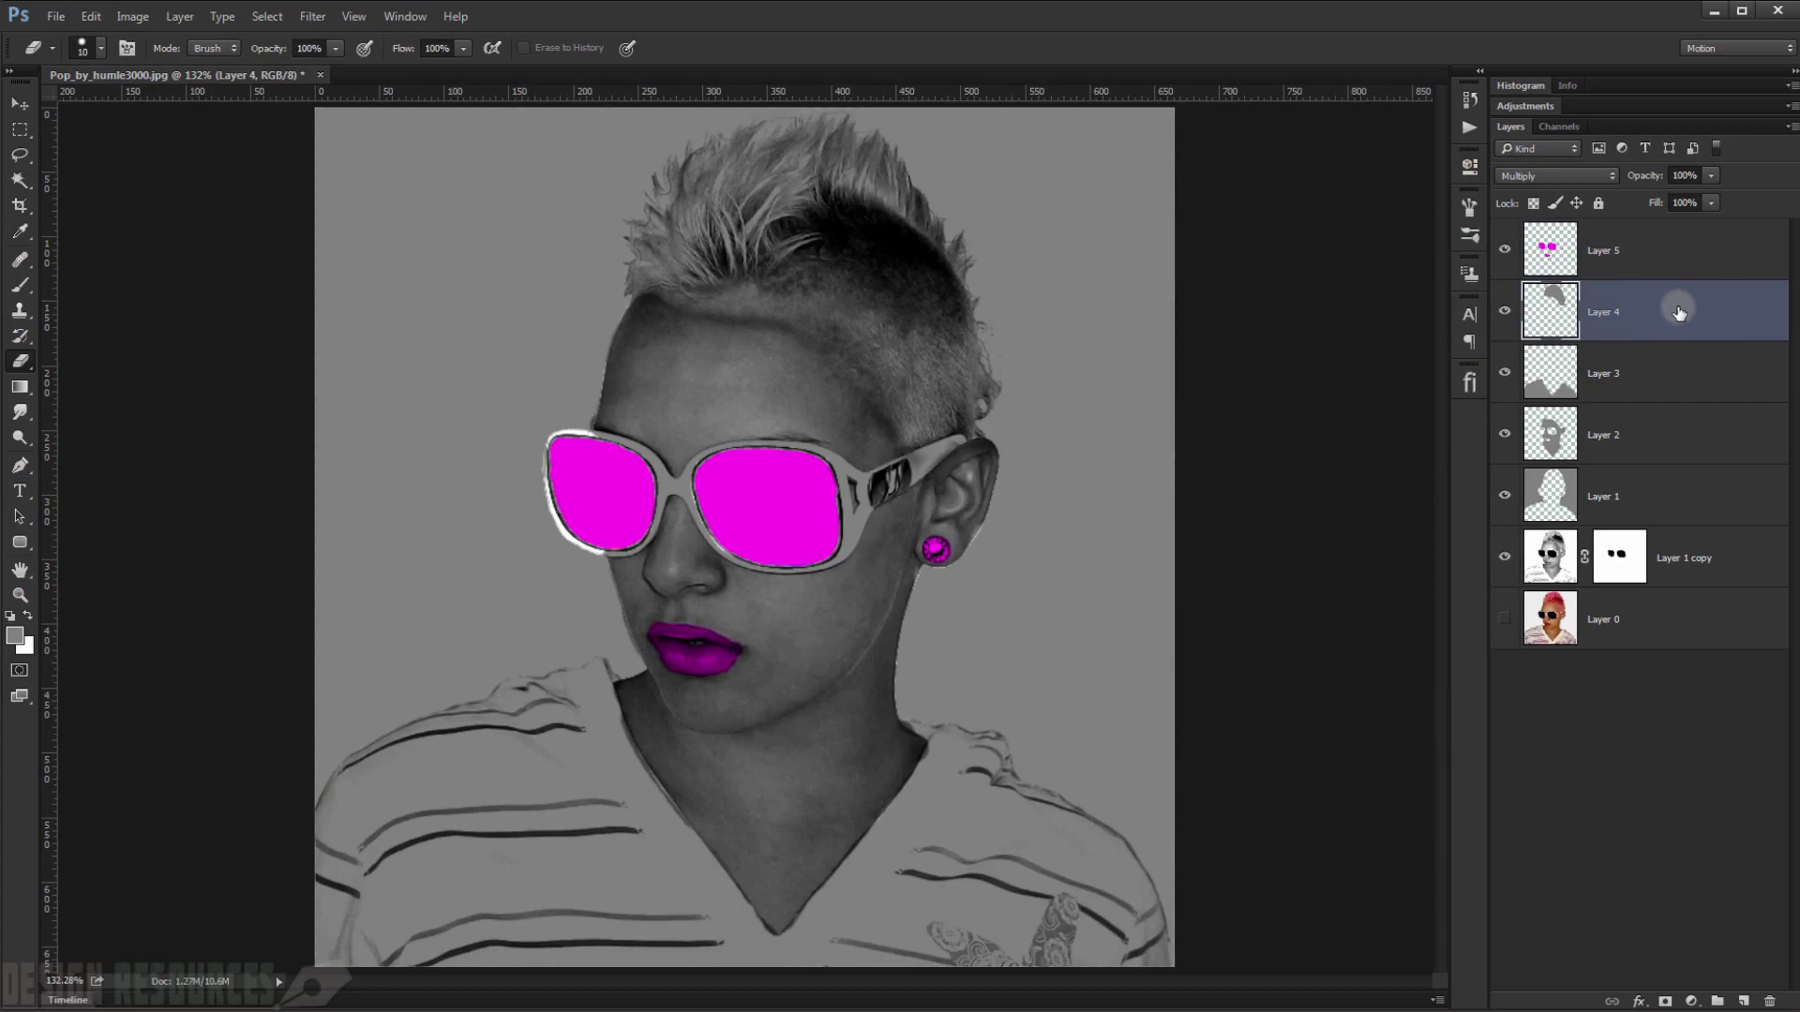
key(ctrl+u)
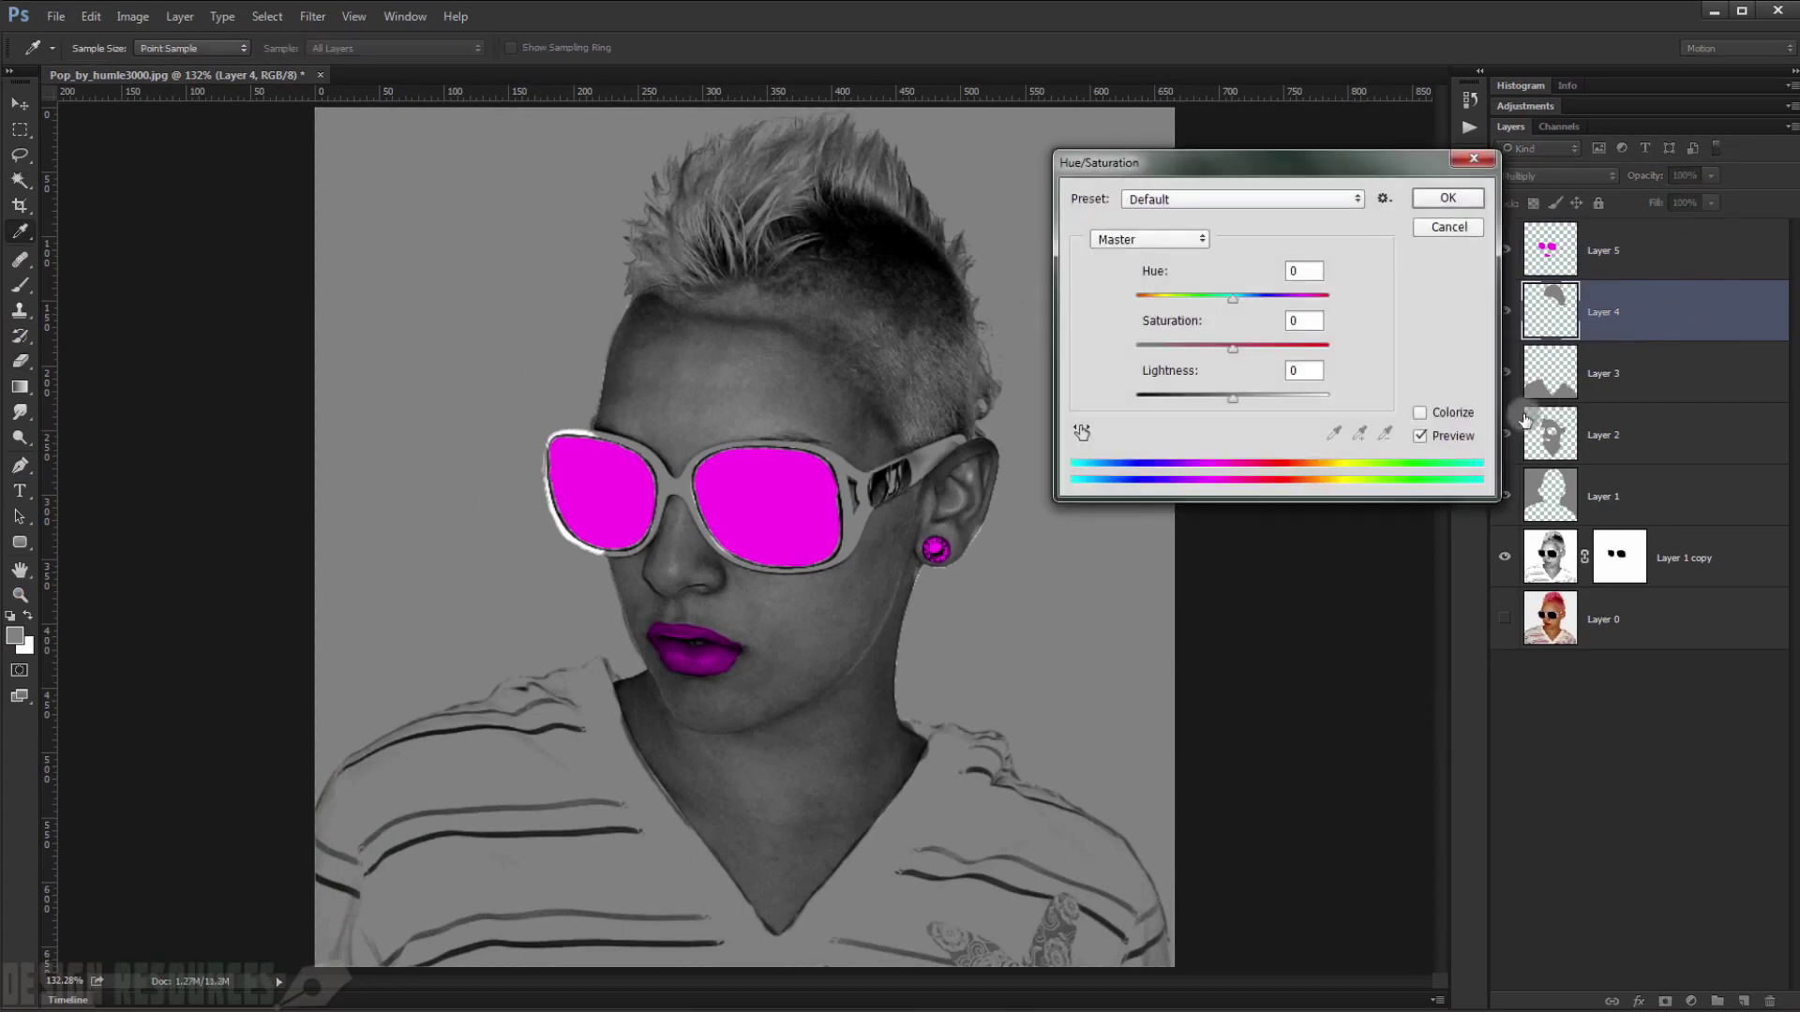
click(1463, 414)
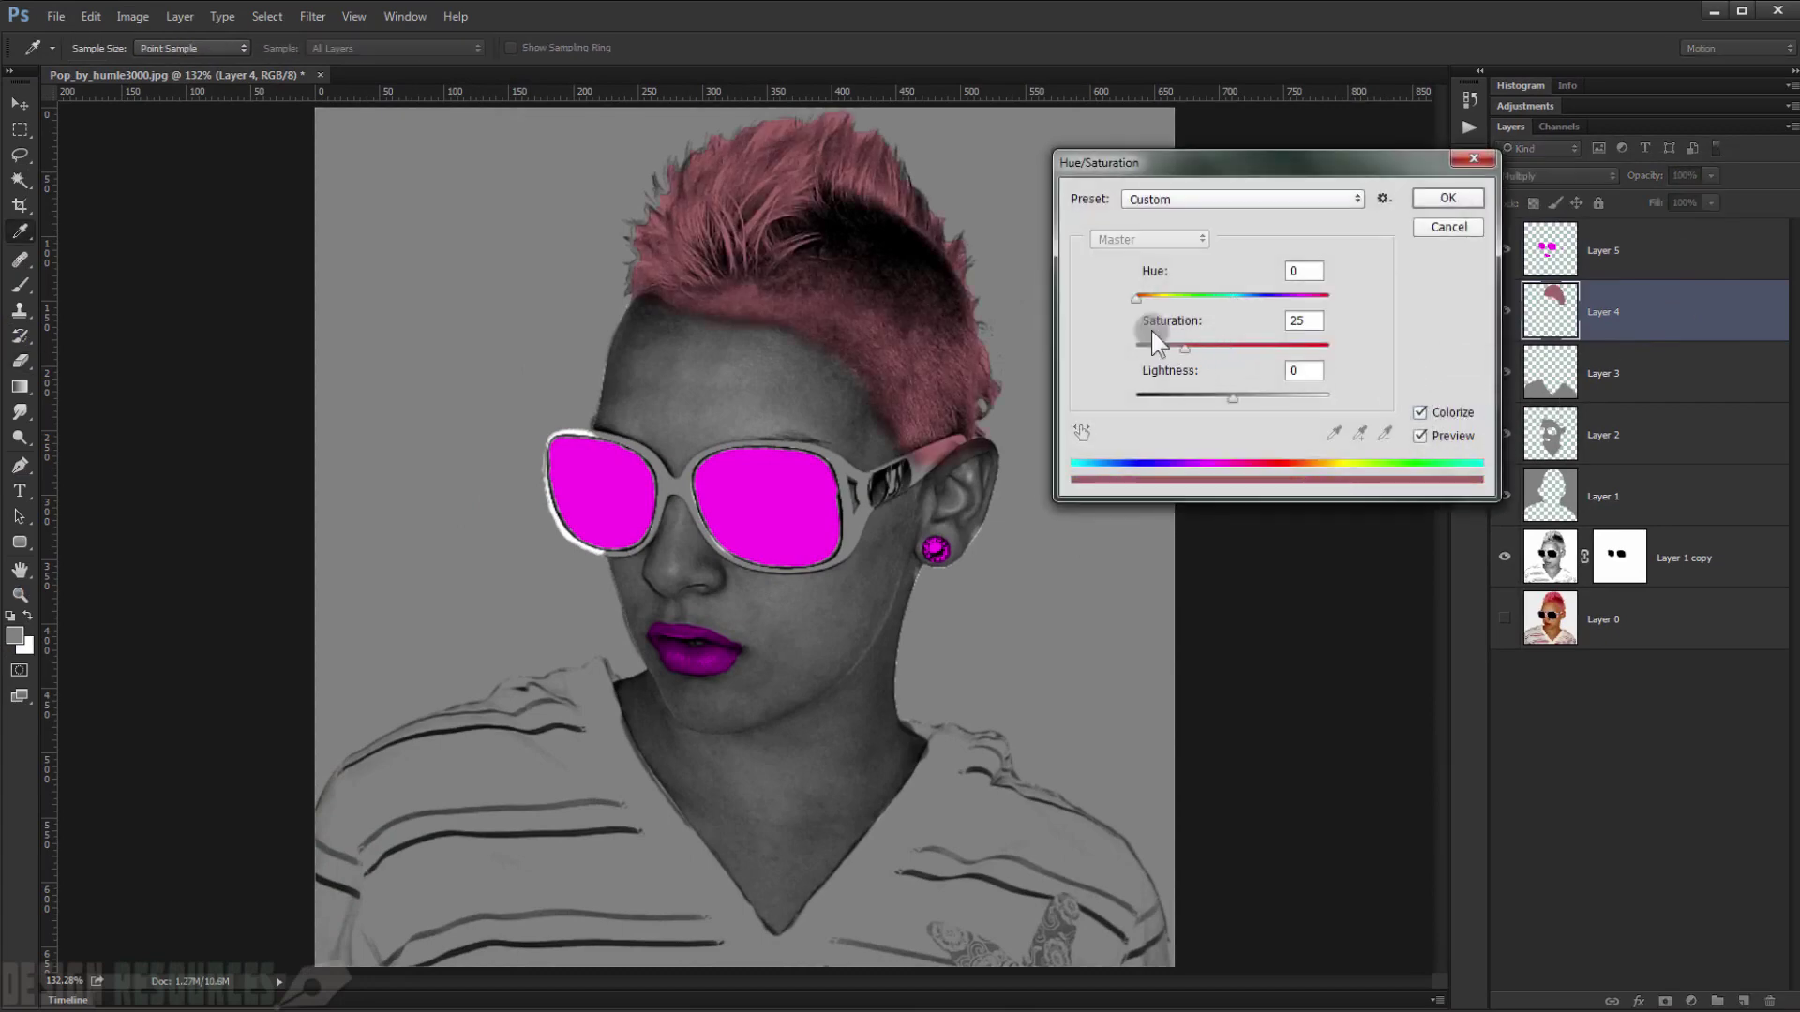
drag(1185, 348, 1350, 351)
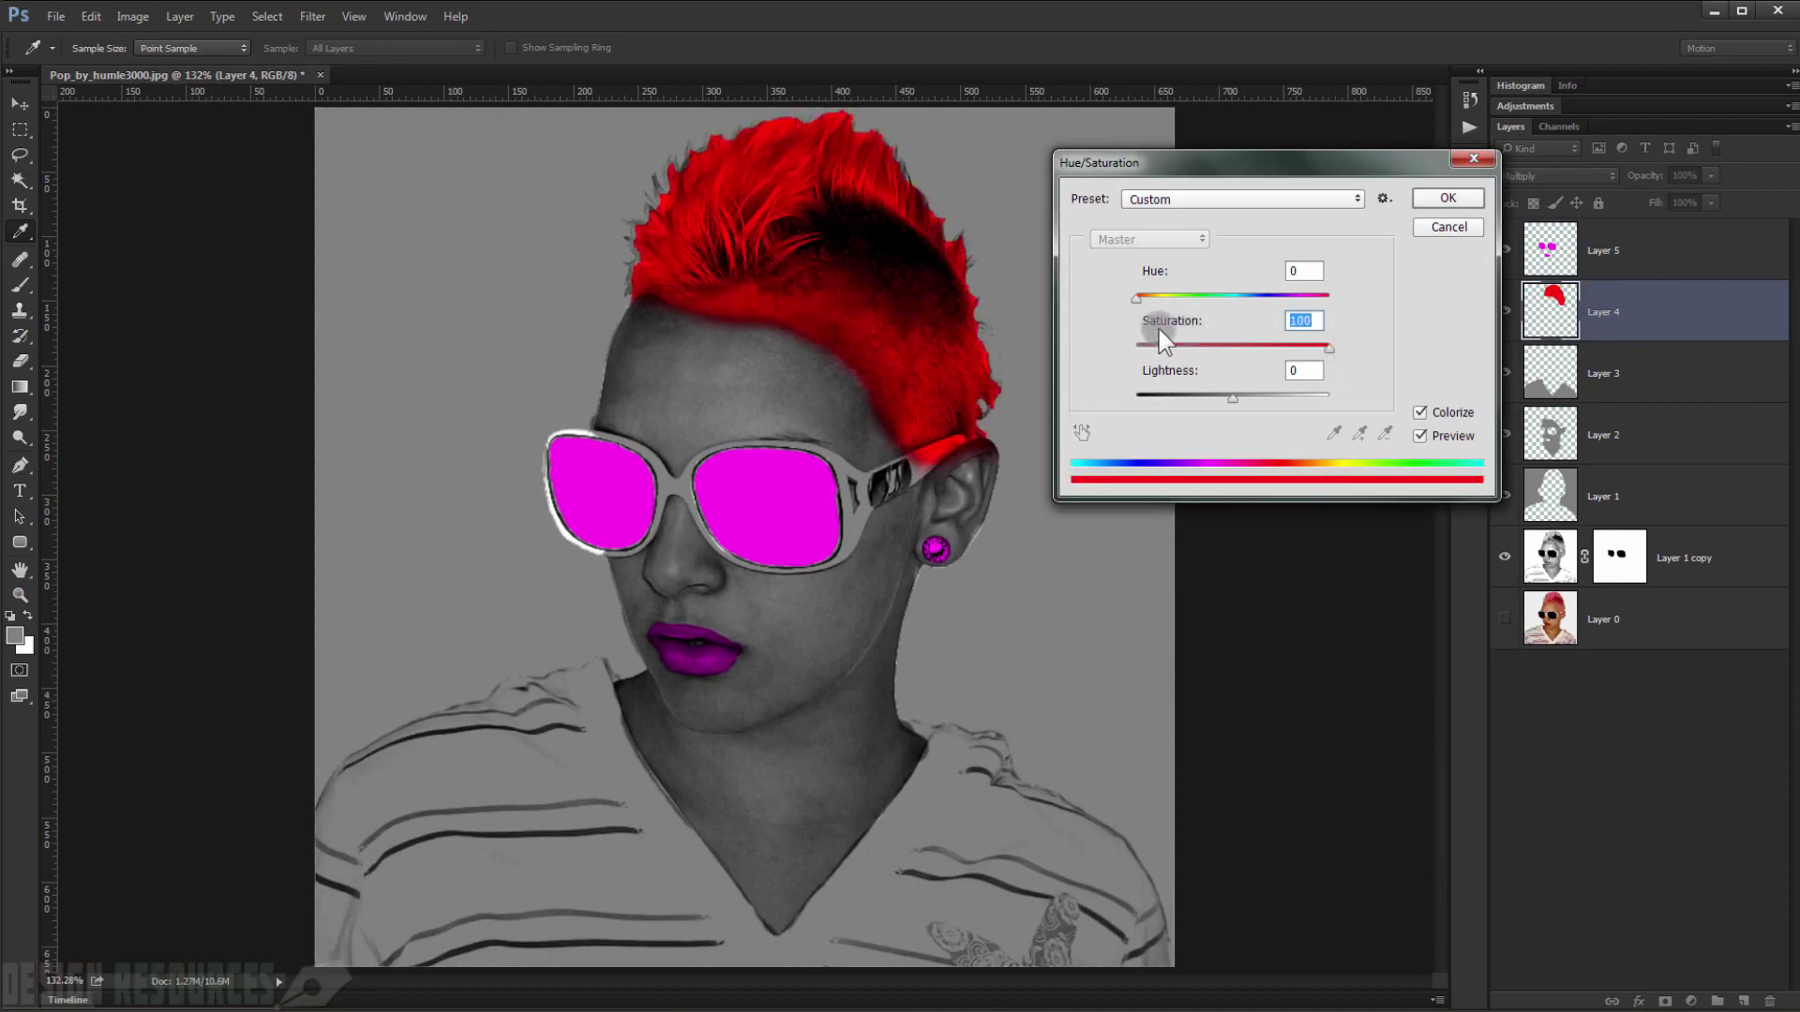
drag(1136, 308, 1174, 296)
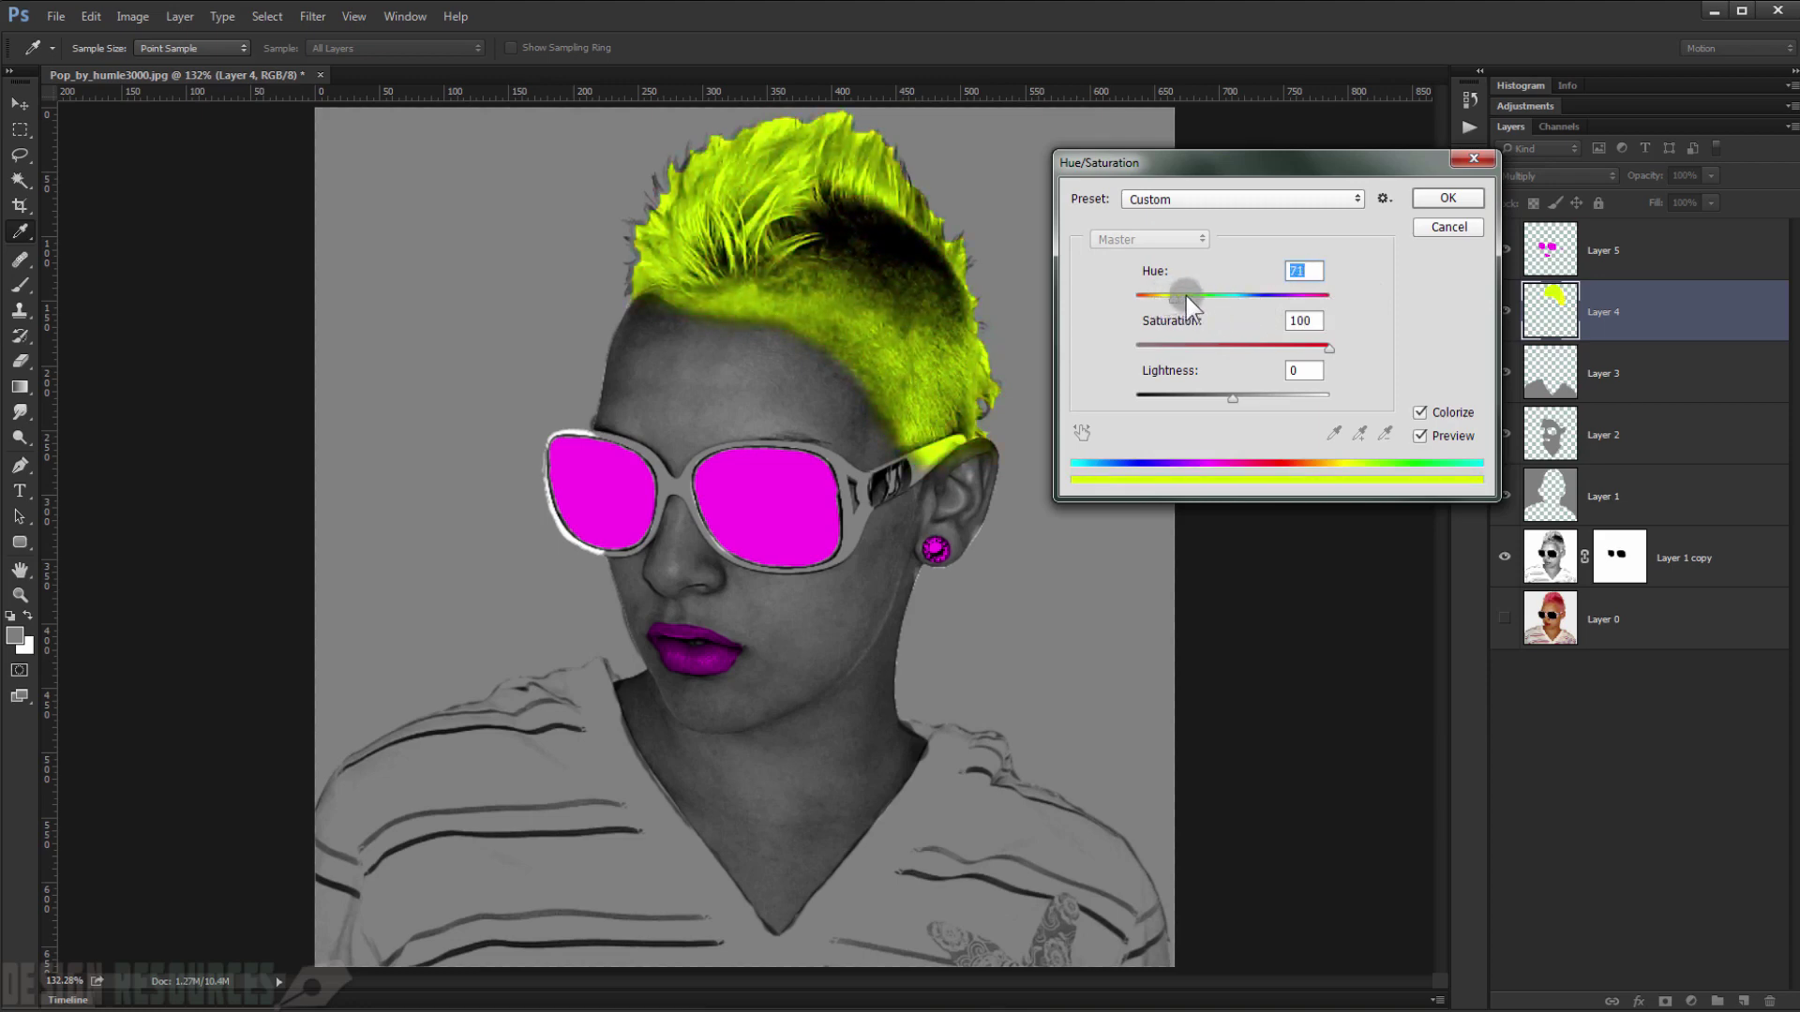
click(1431, 197)
key(e)
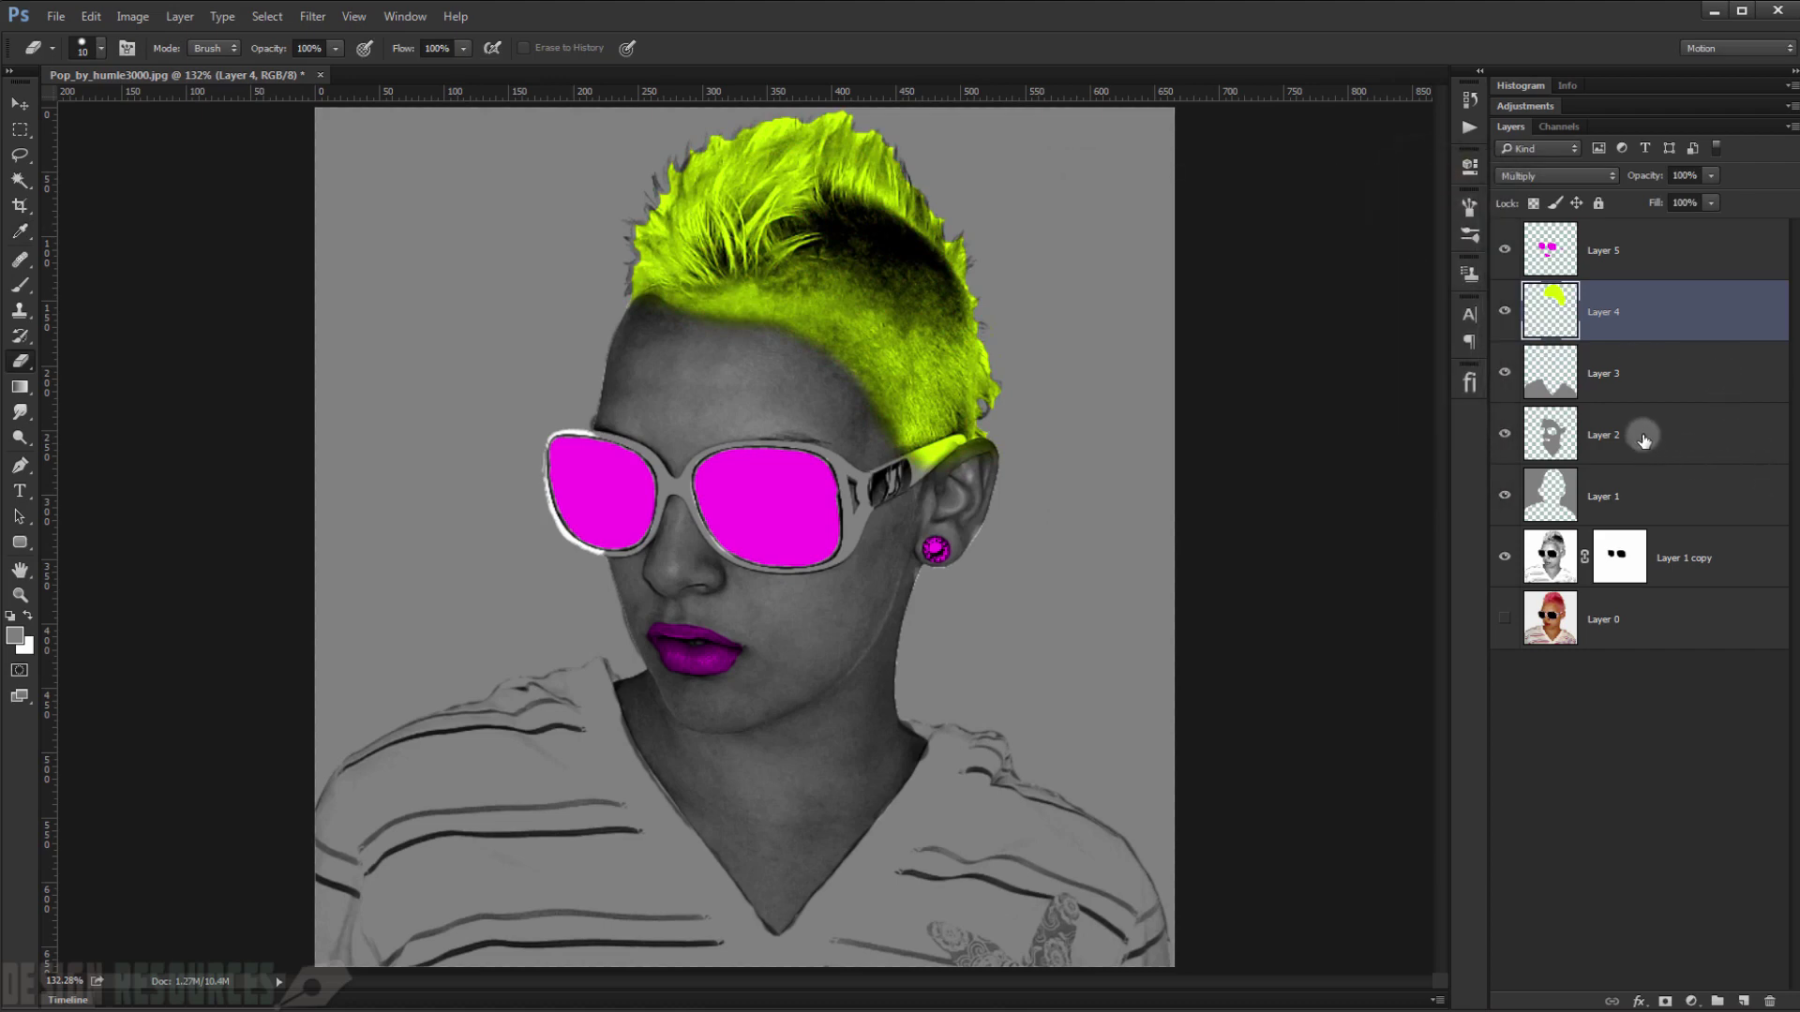
- Colorize the shirt on Layer 3 red using Hue/Saturation with hue 360 and saturation 88
click(1592, 377)
click(1616, 348)
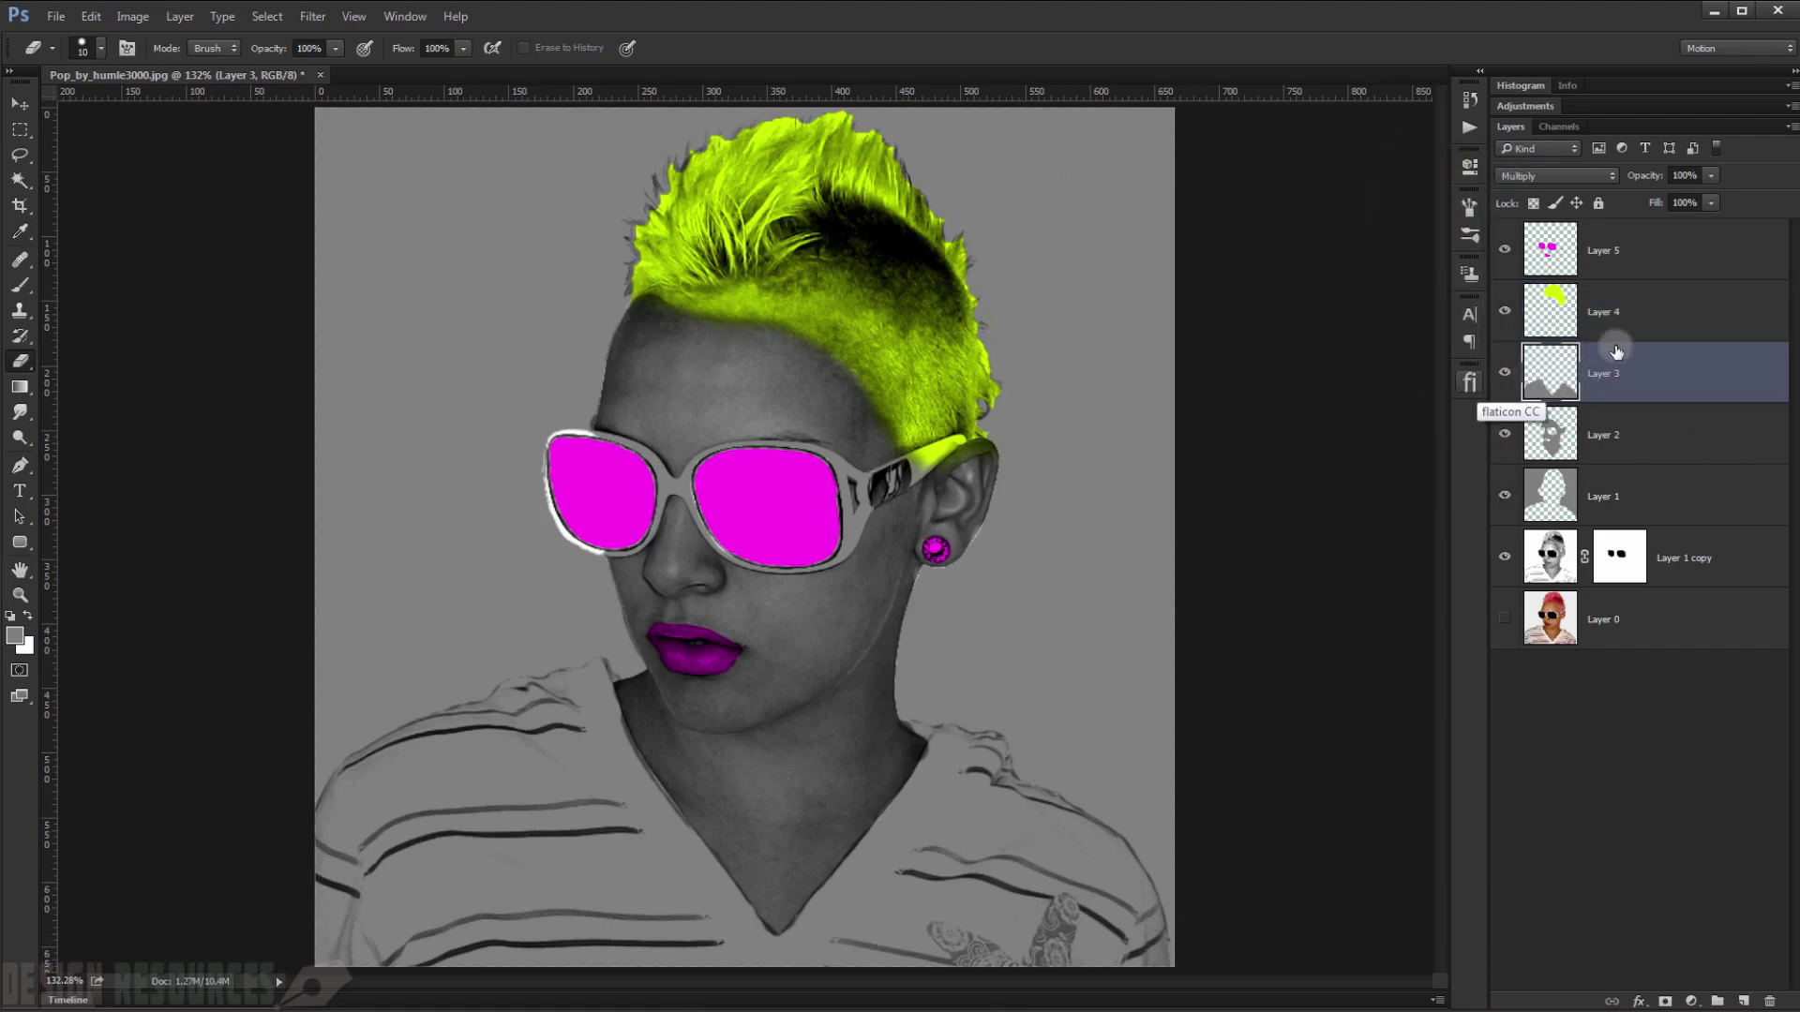
key(ctrl+u)
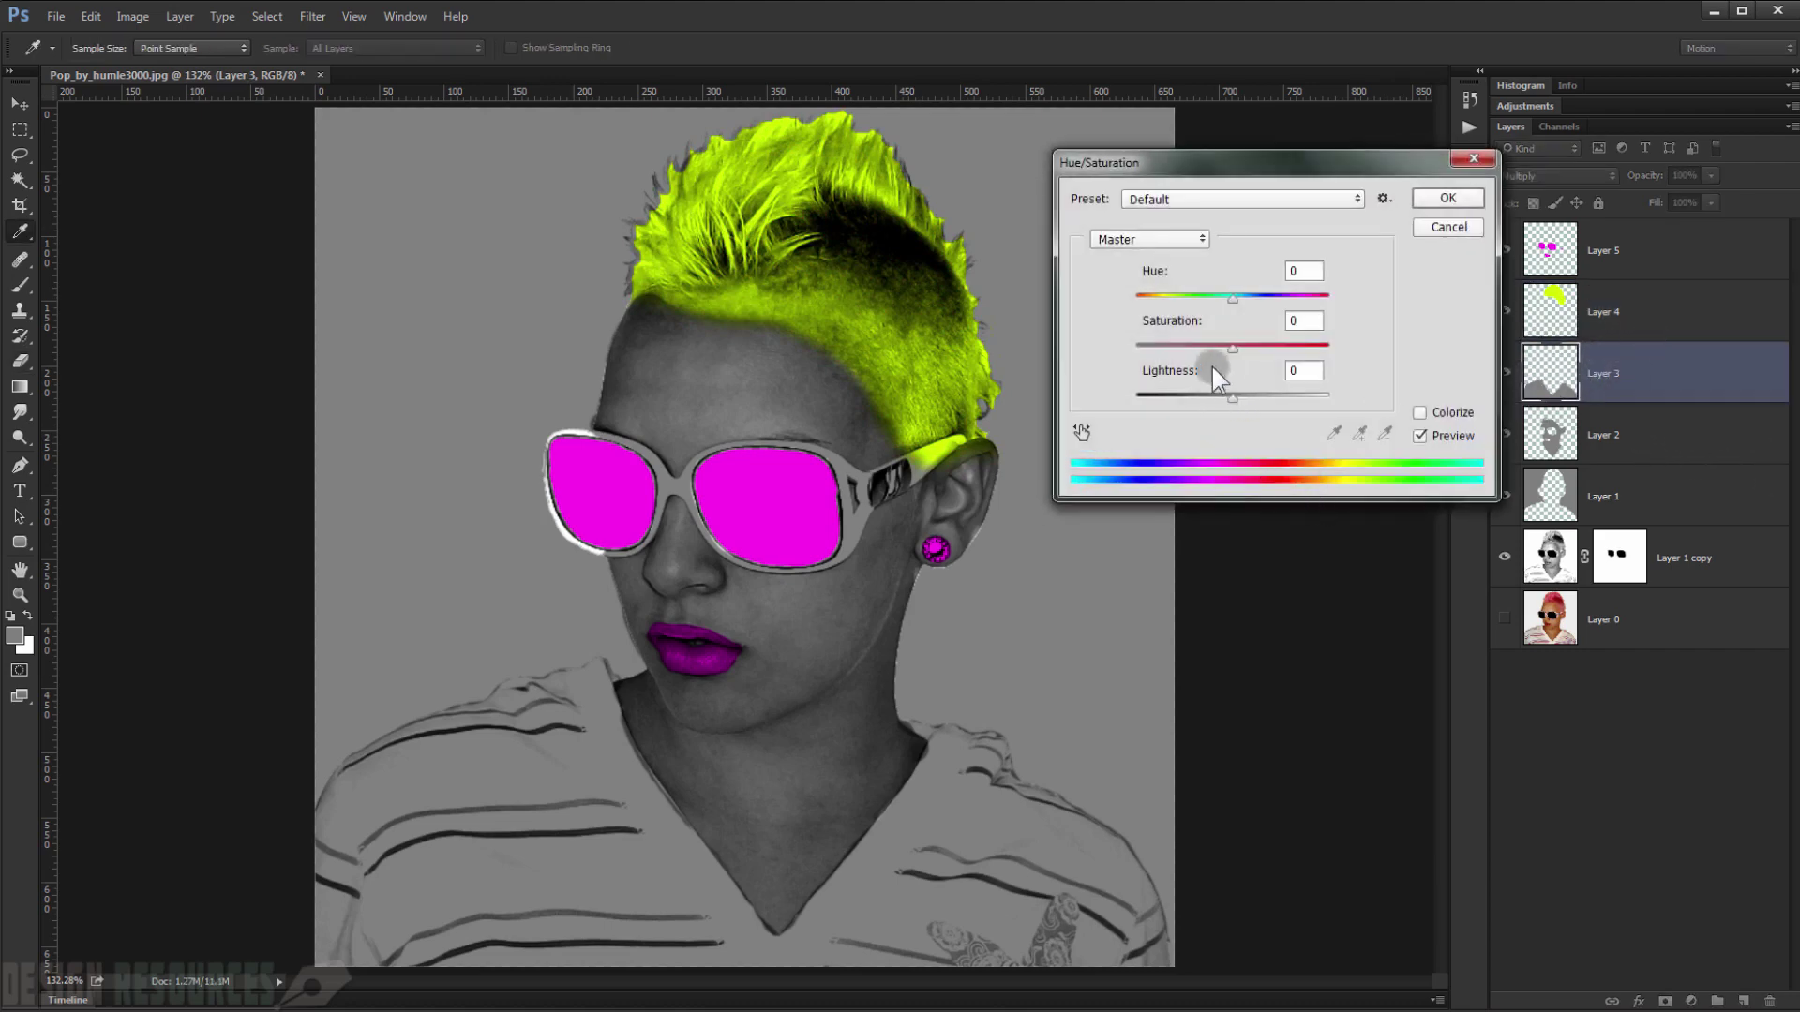
click(1421, 412)
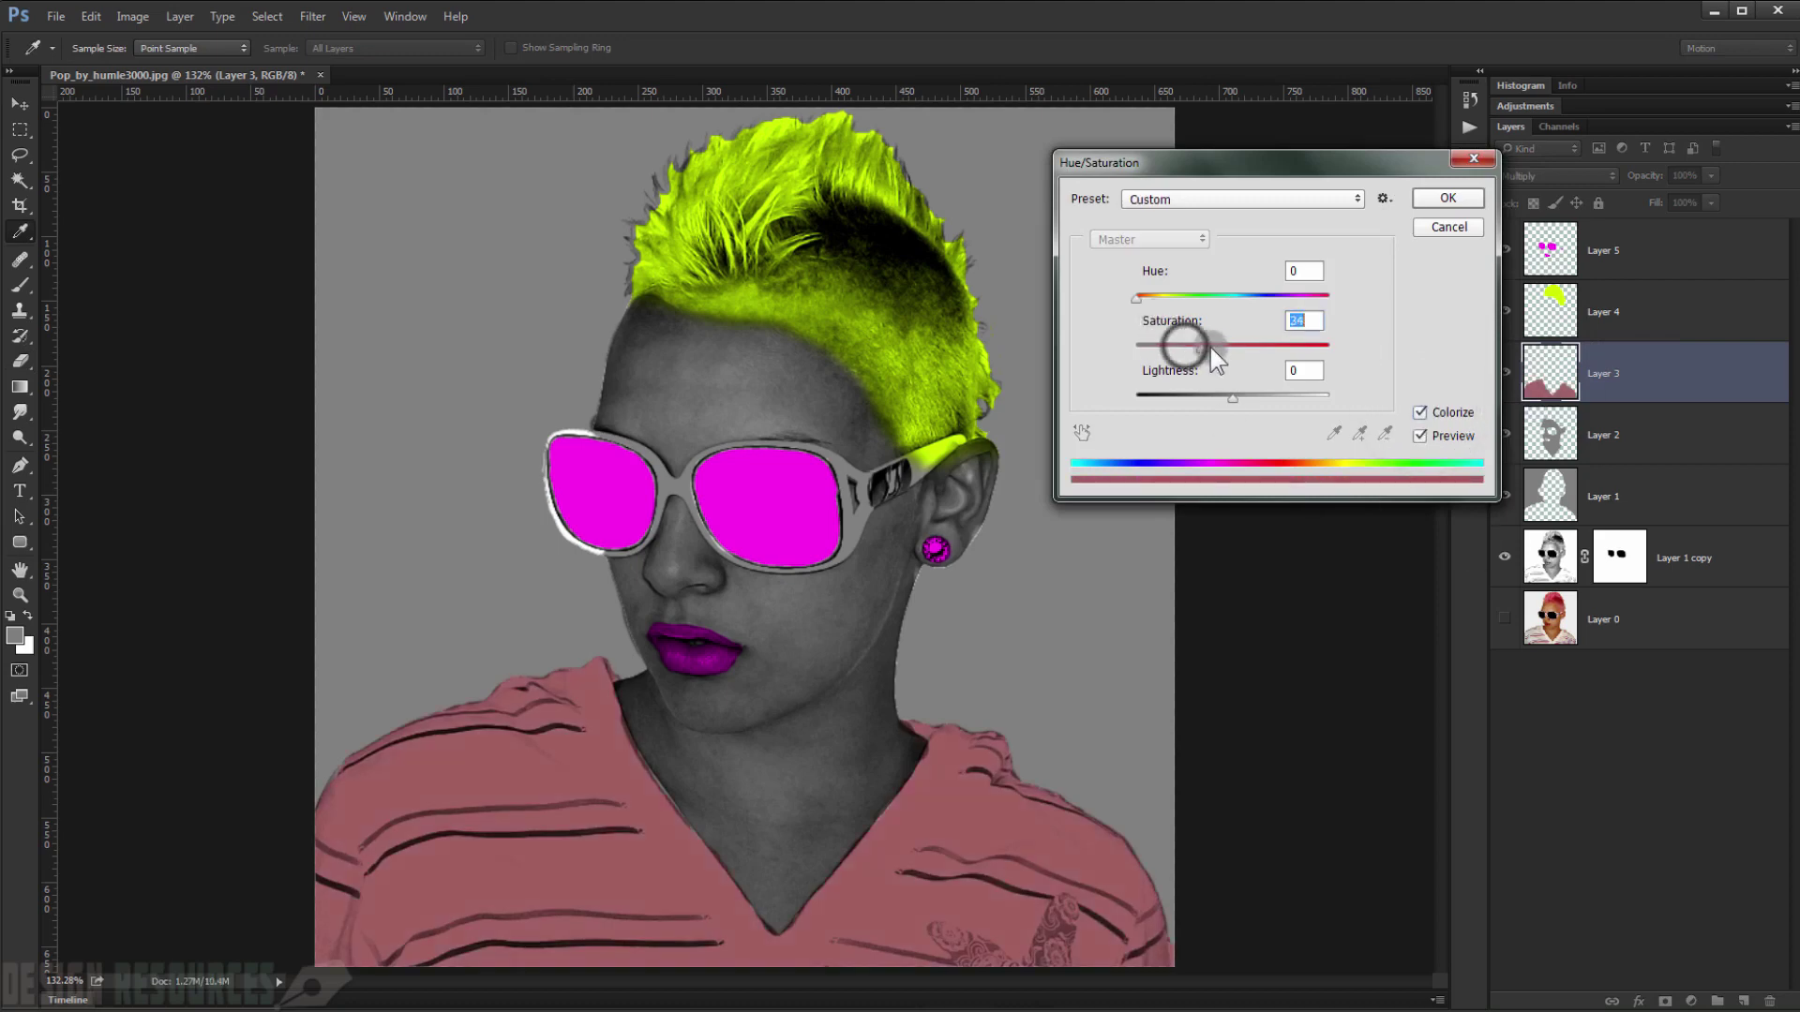
drag(1212, 347, 1302, 351)
click(1141, 326)
drag(1138, 297, 1342, 306)
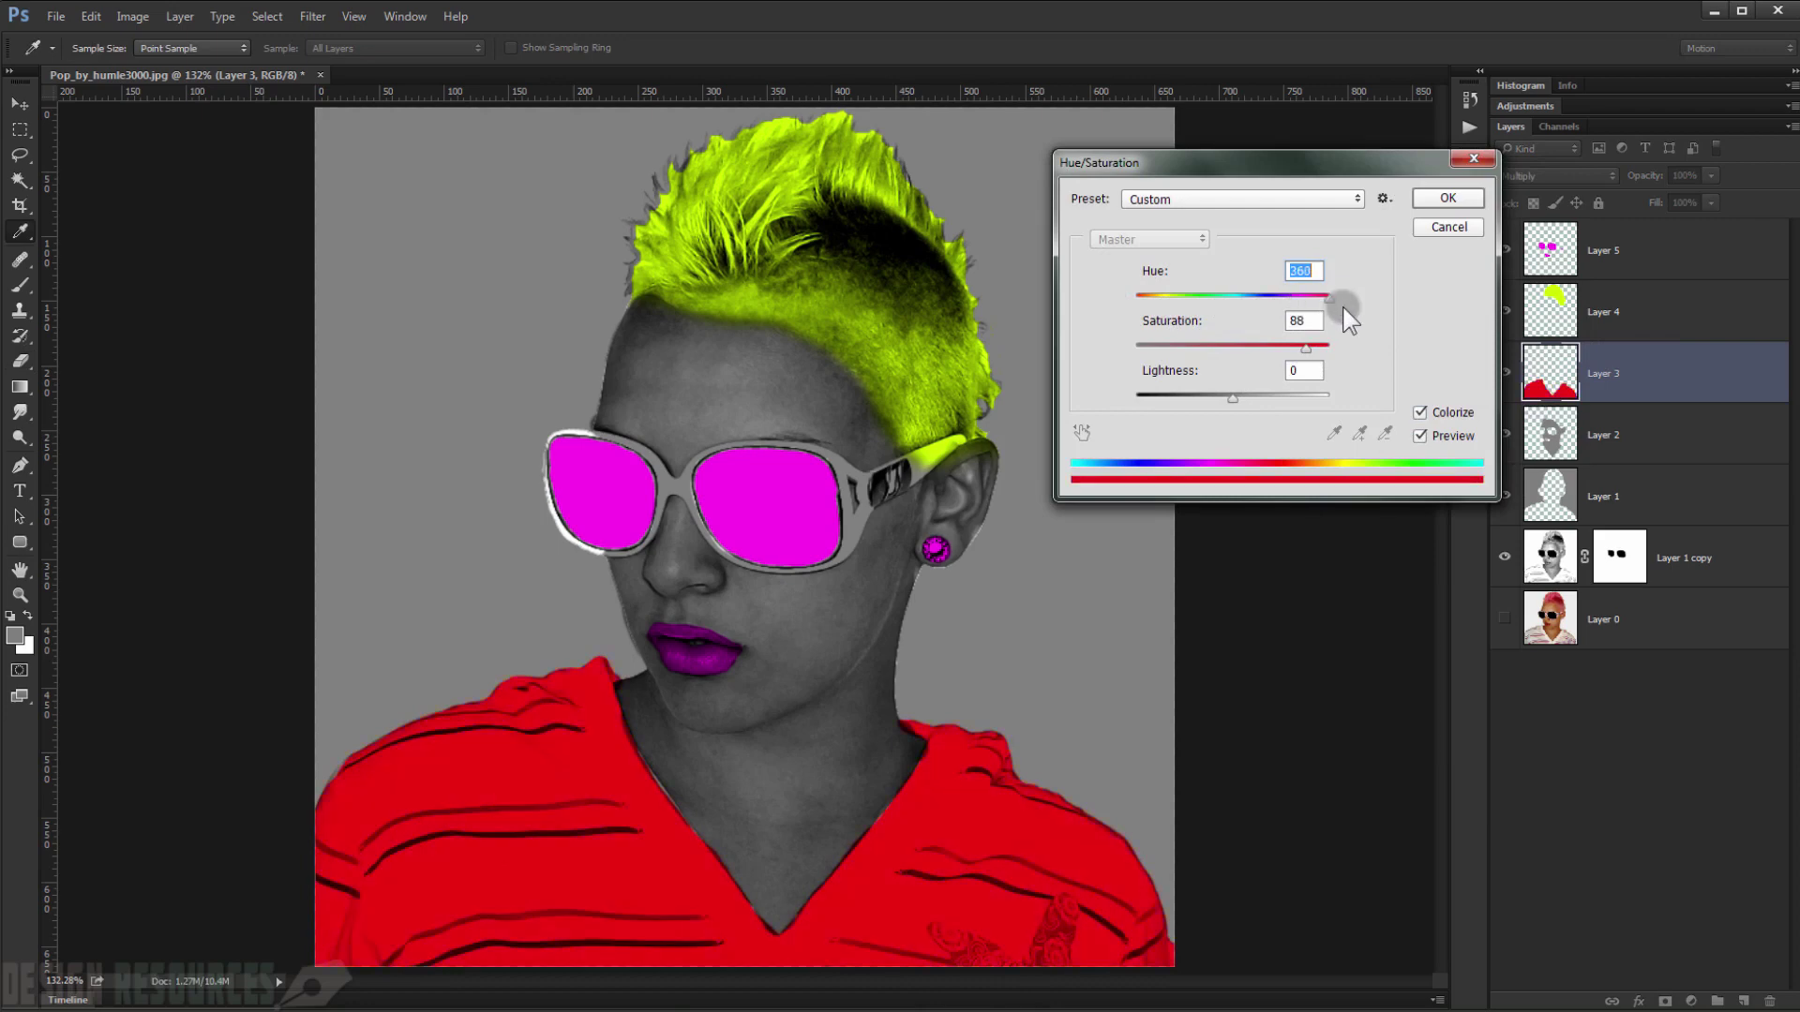
click(1449, 200)
key(e)
- Colorize the background on Layer 1 blue using Hue/Saturation with hue 238 and saturation 100
click(1642, 438)
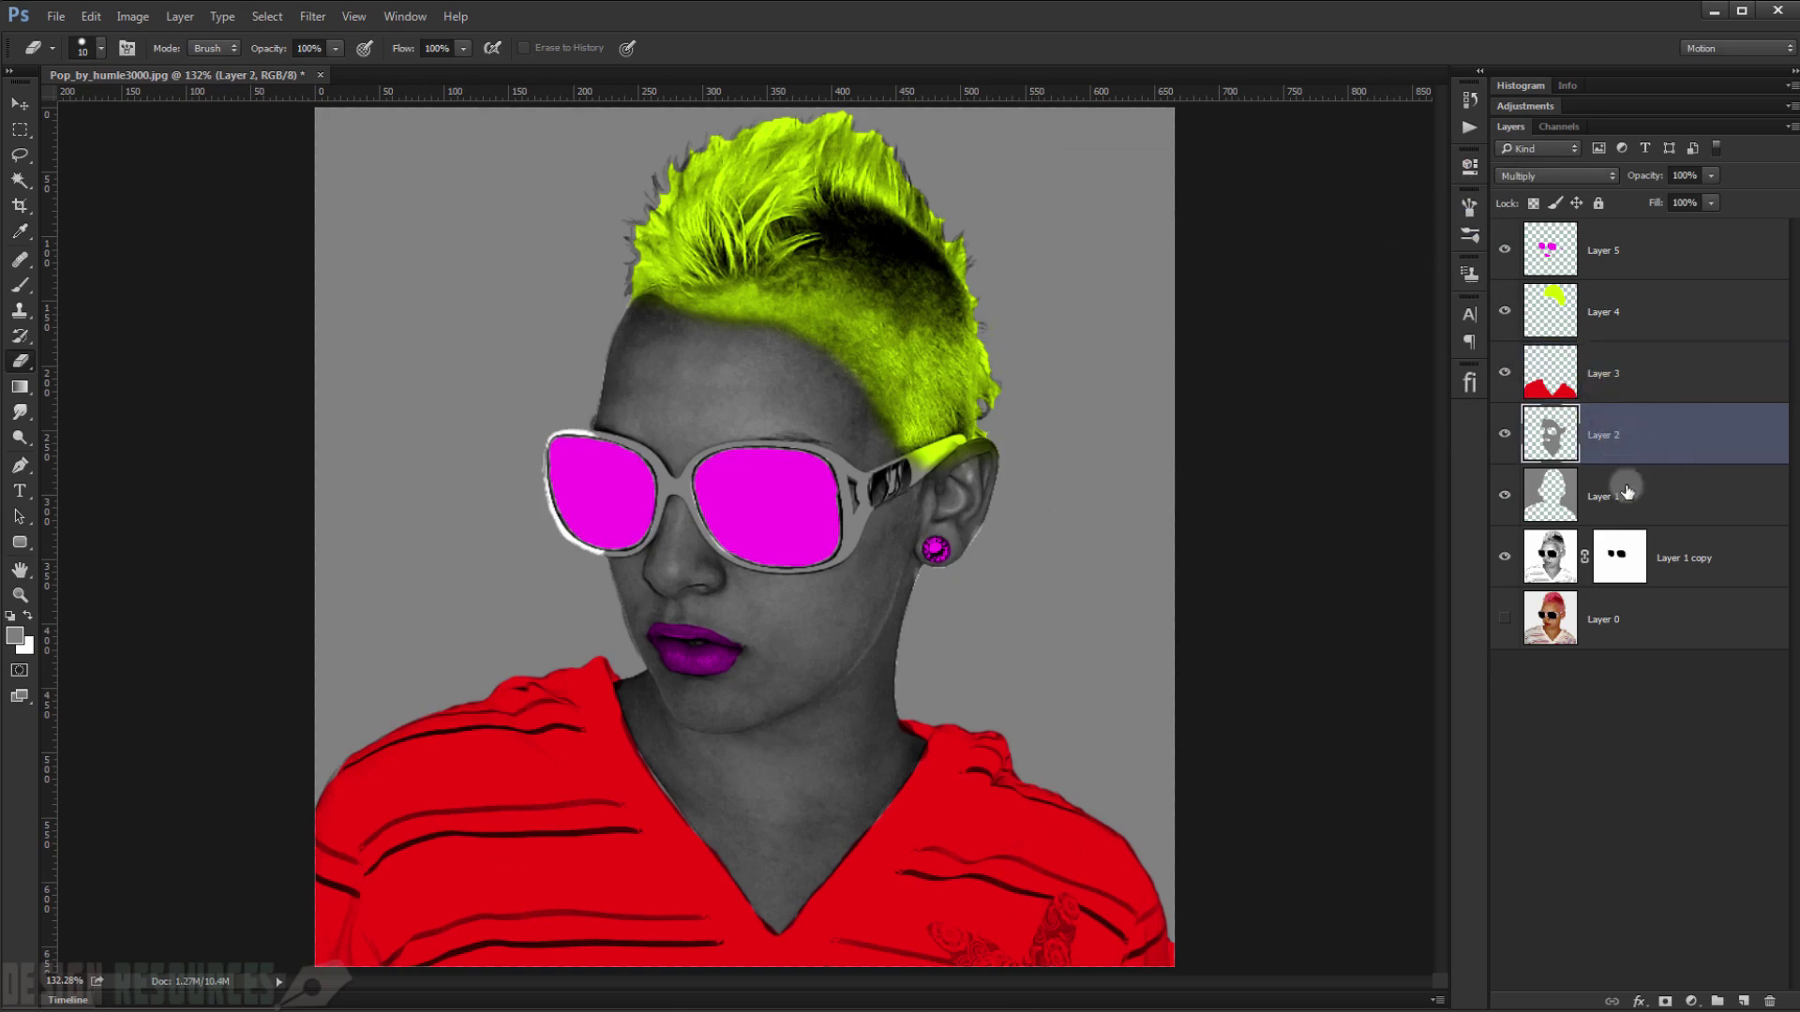
click(1627, 491)
key(ctrl+u)
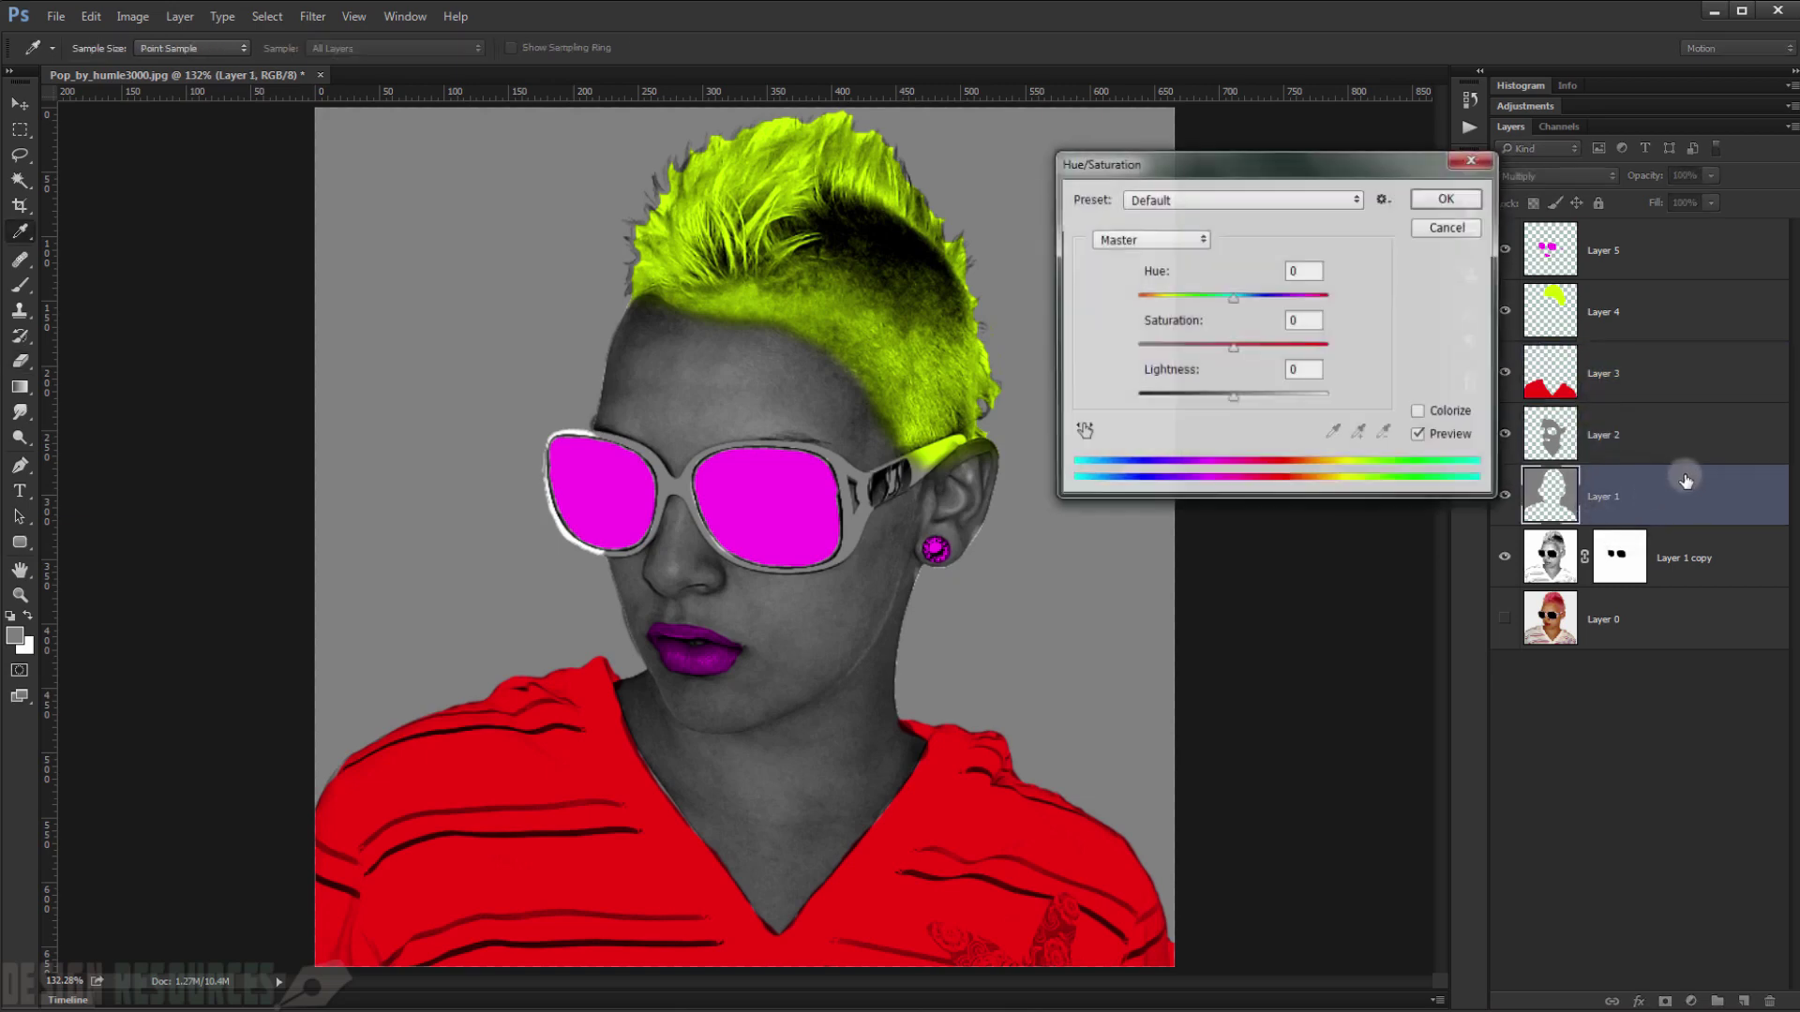
click(1420, 412)
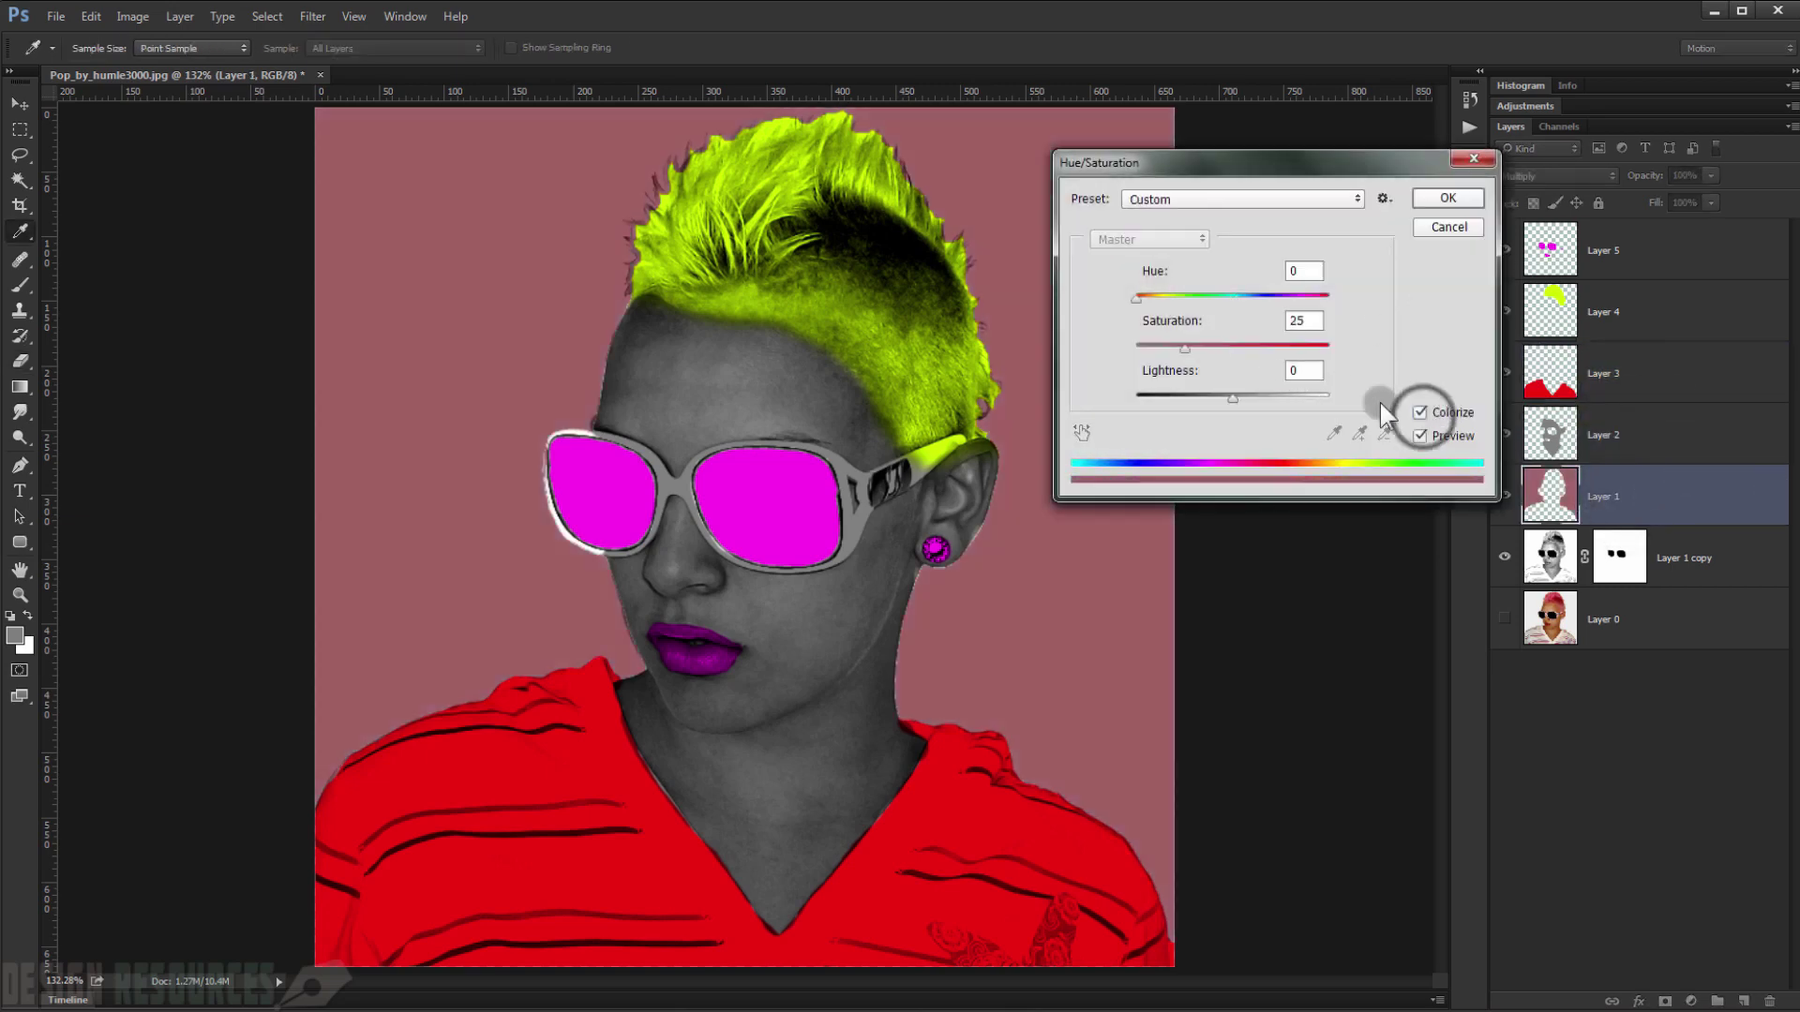
drag(1187, 349, 1350, 353)
drag(1138, 306, 1264, 300)
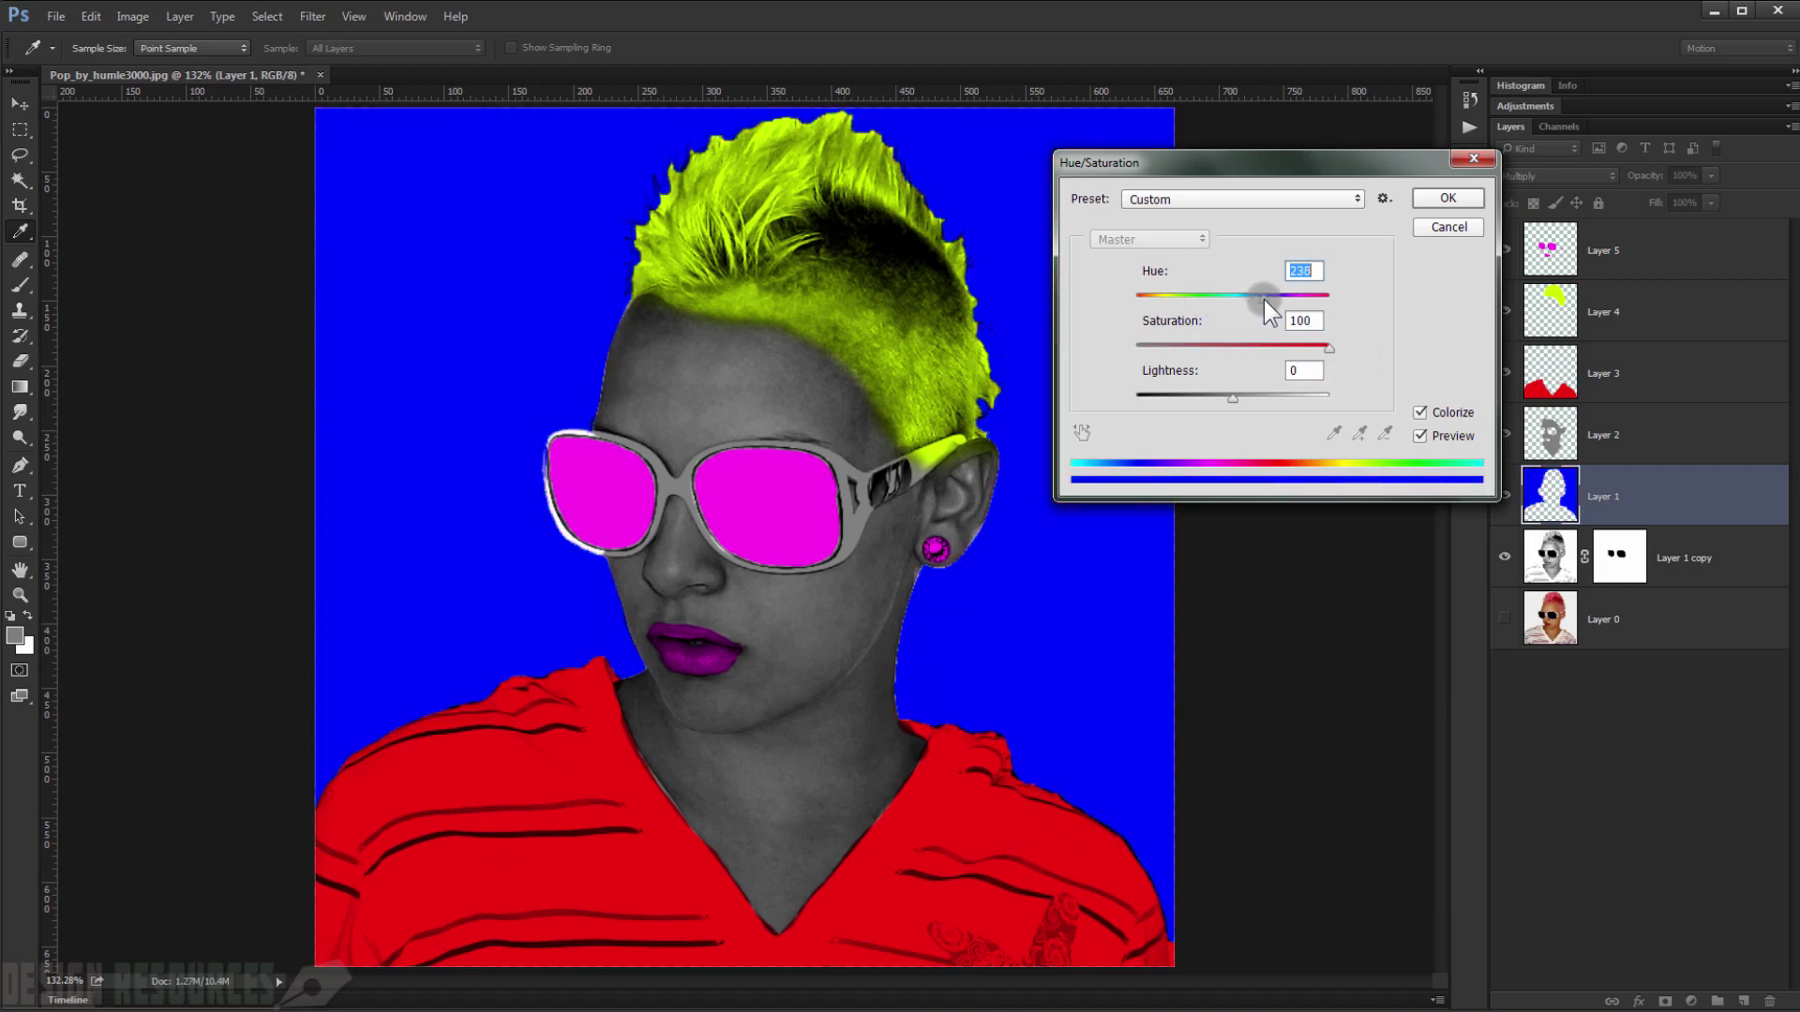
click(1447, 199)
key(e)
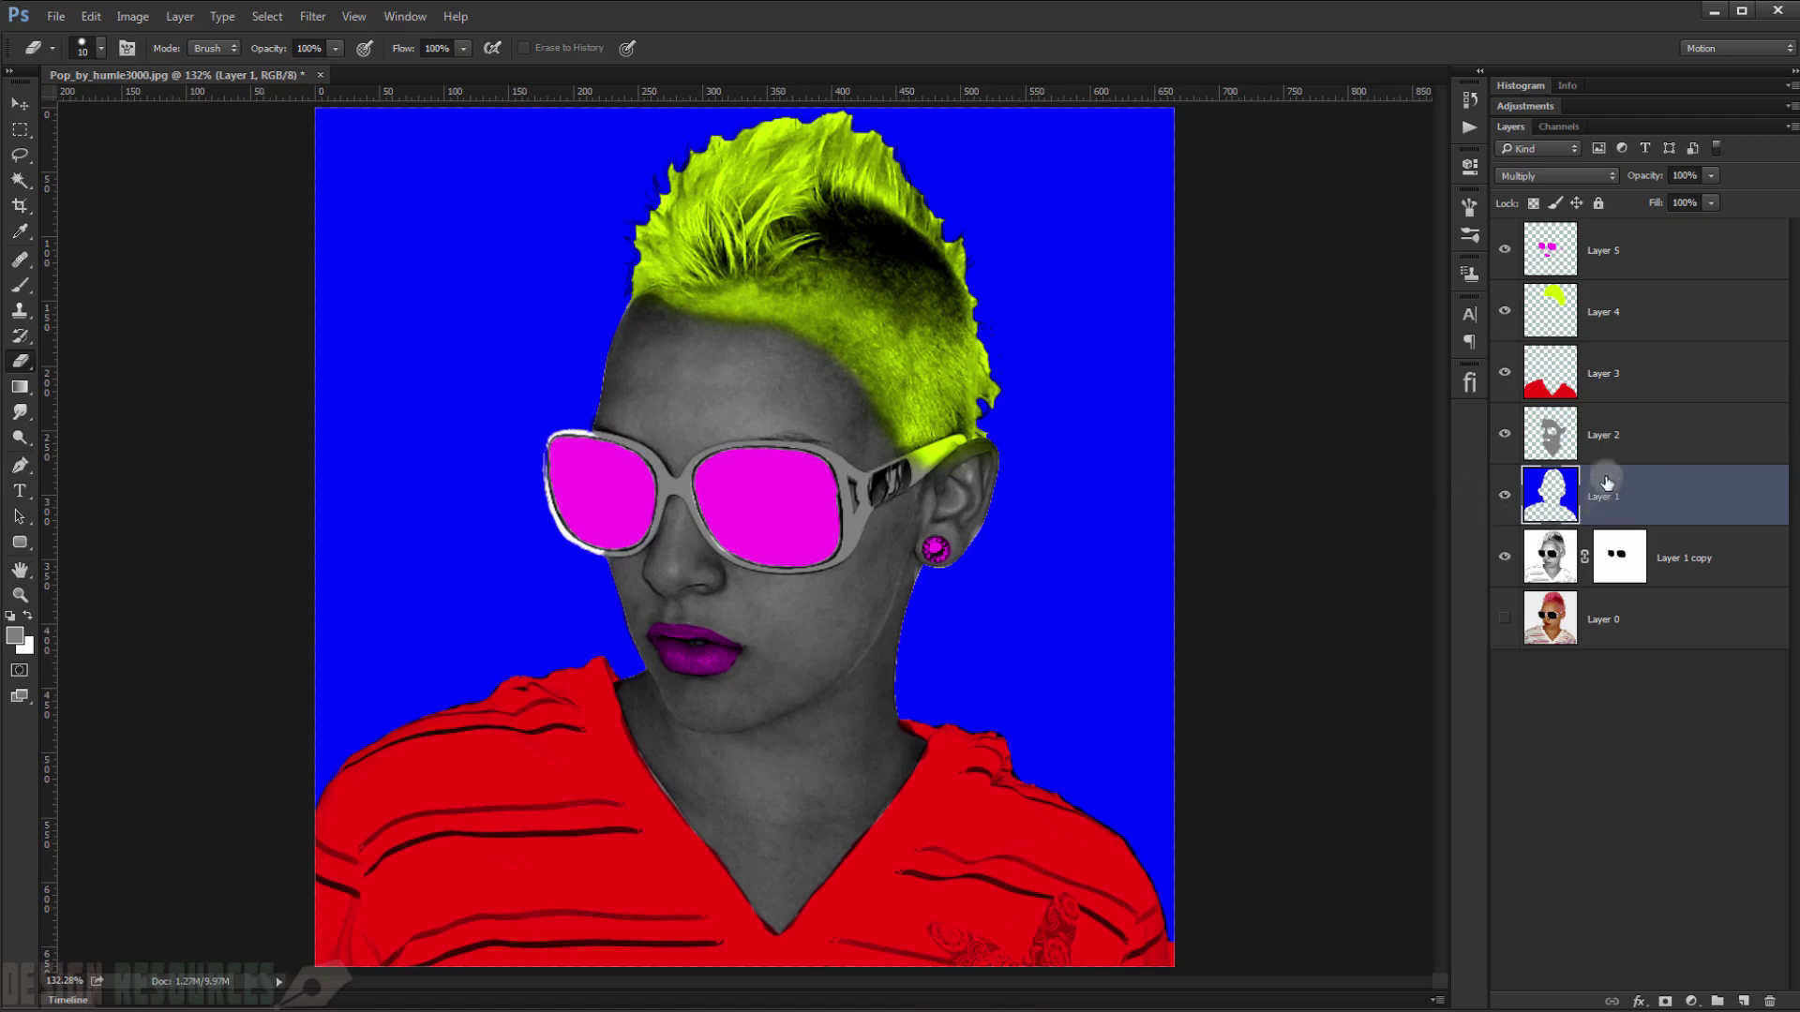
- Colorize the skin on Layer 2 pale yellow using Hue/Saturation, with saturation about 51 and lightness about +54
click(1602, 441)
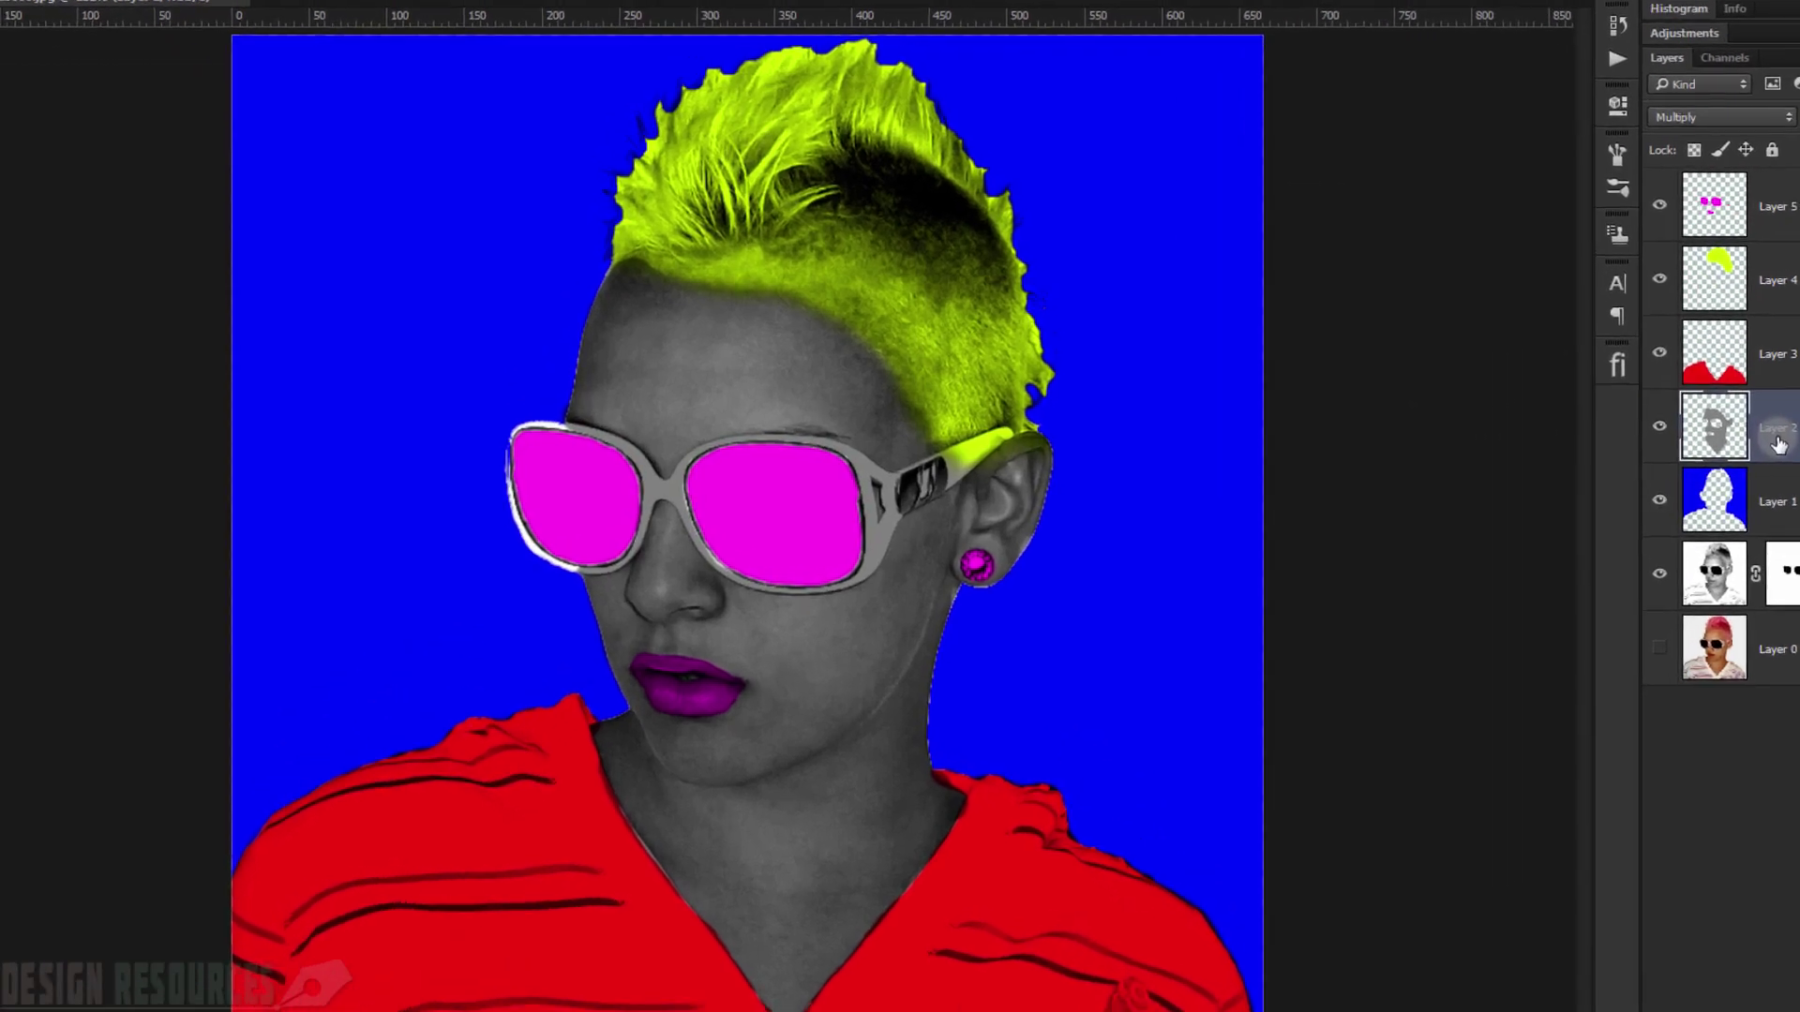
key(ctrl+u)
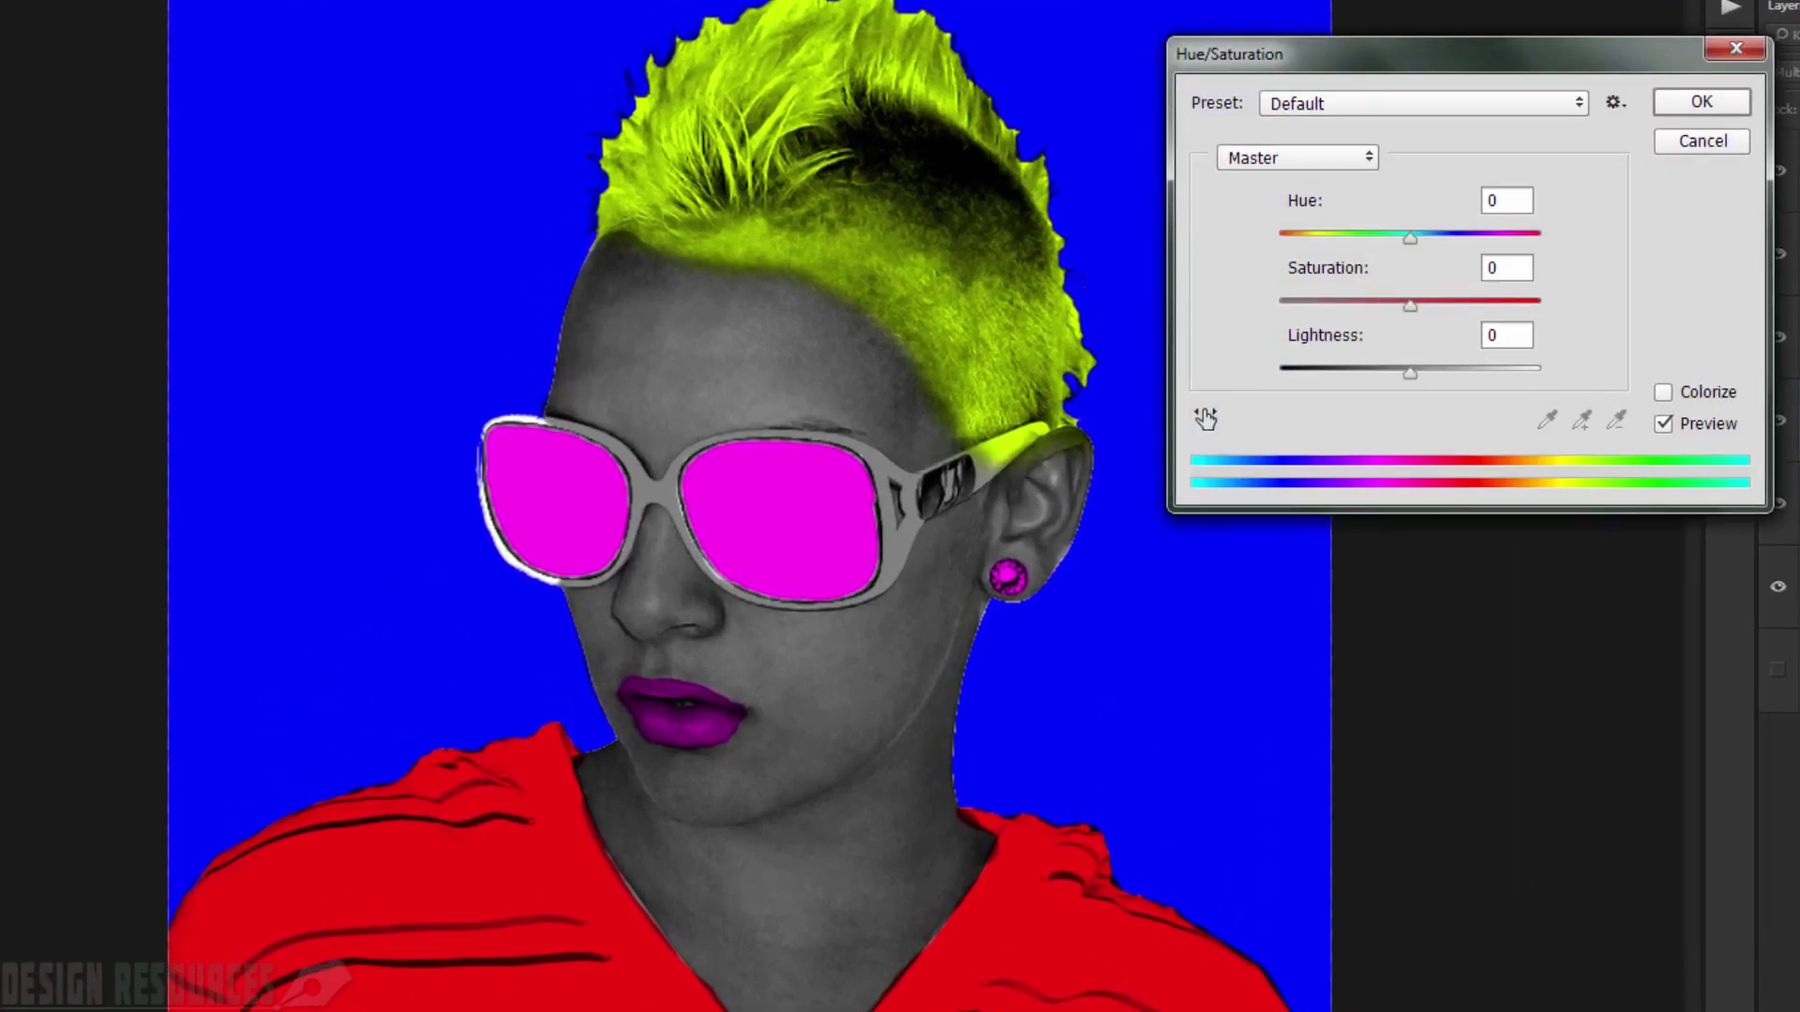
click(1665, 390)
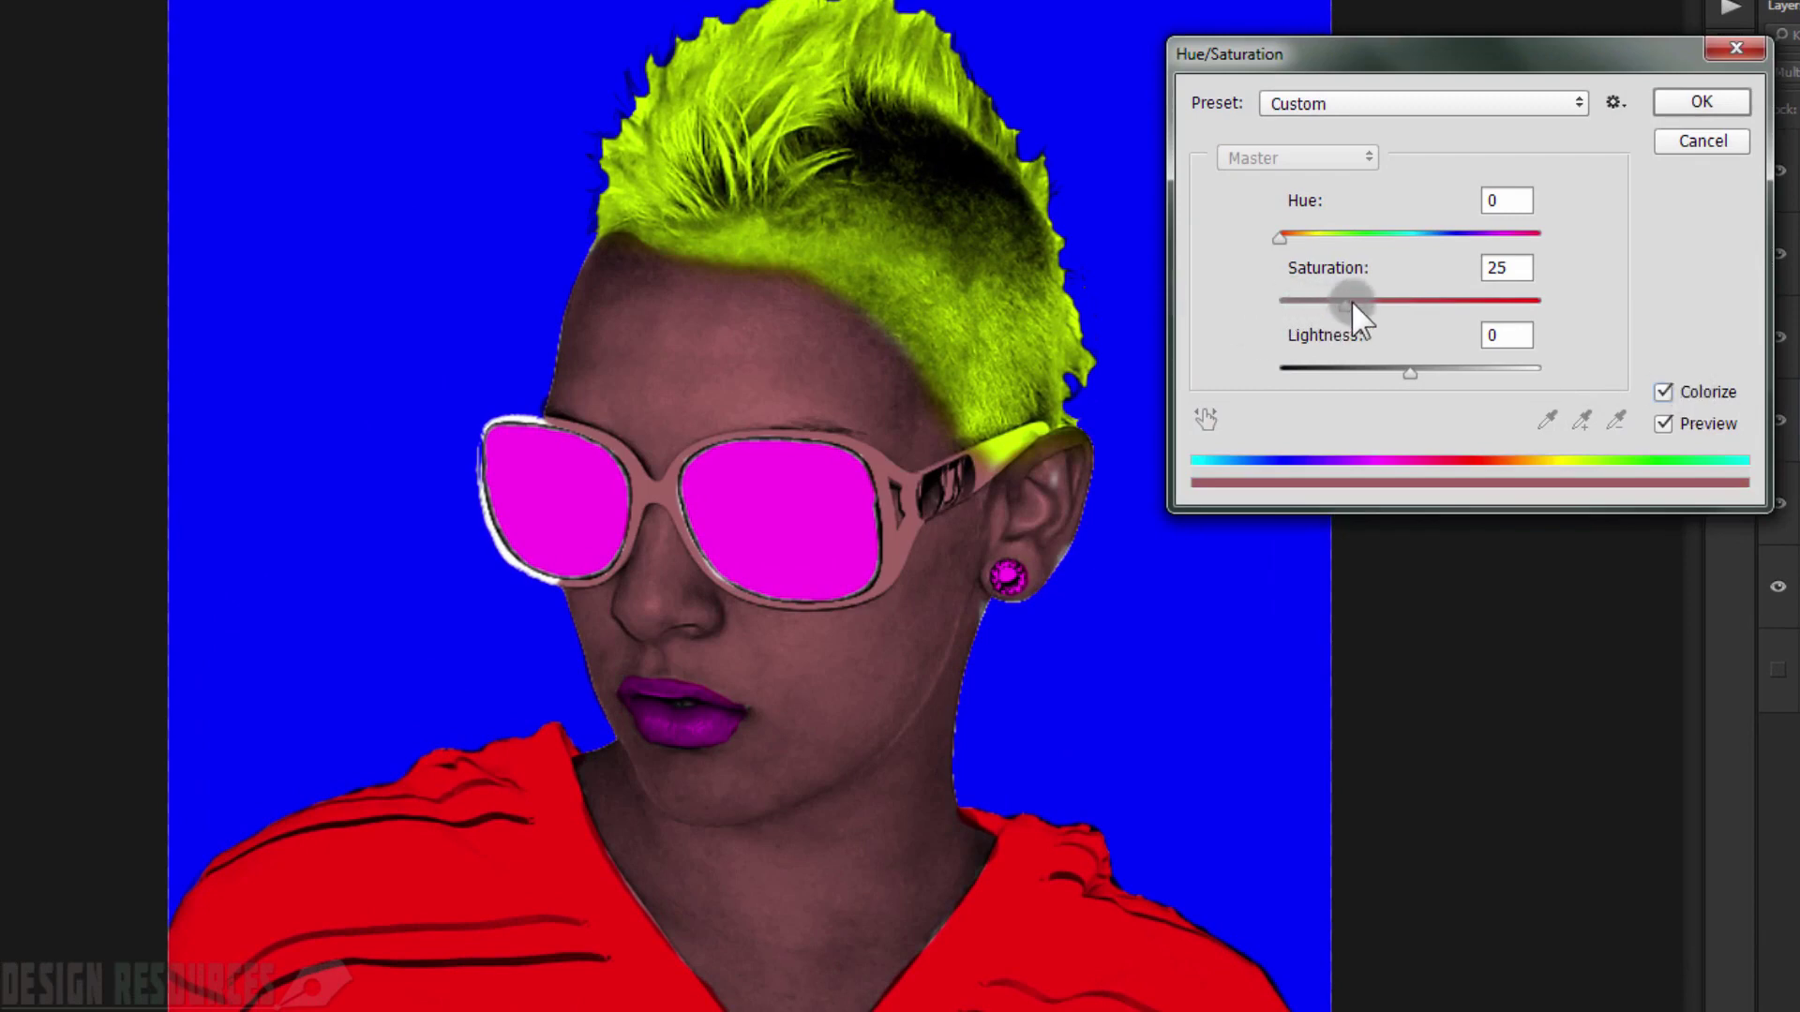
drag(1346, 304, 1411, 302)
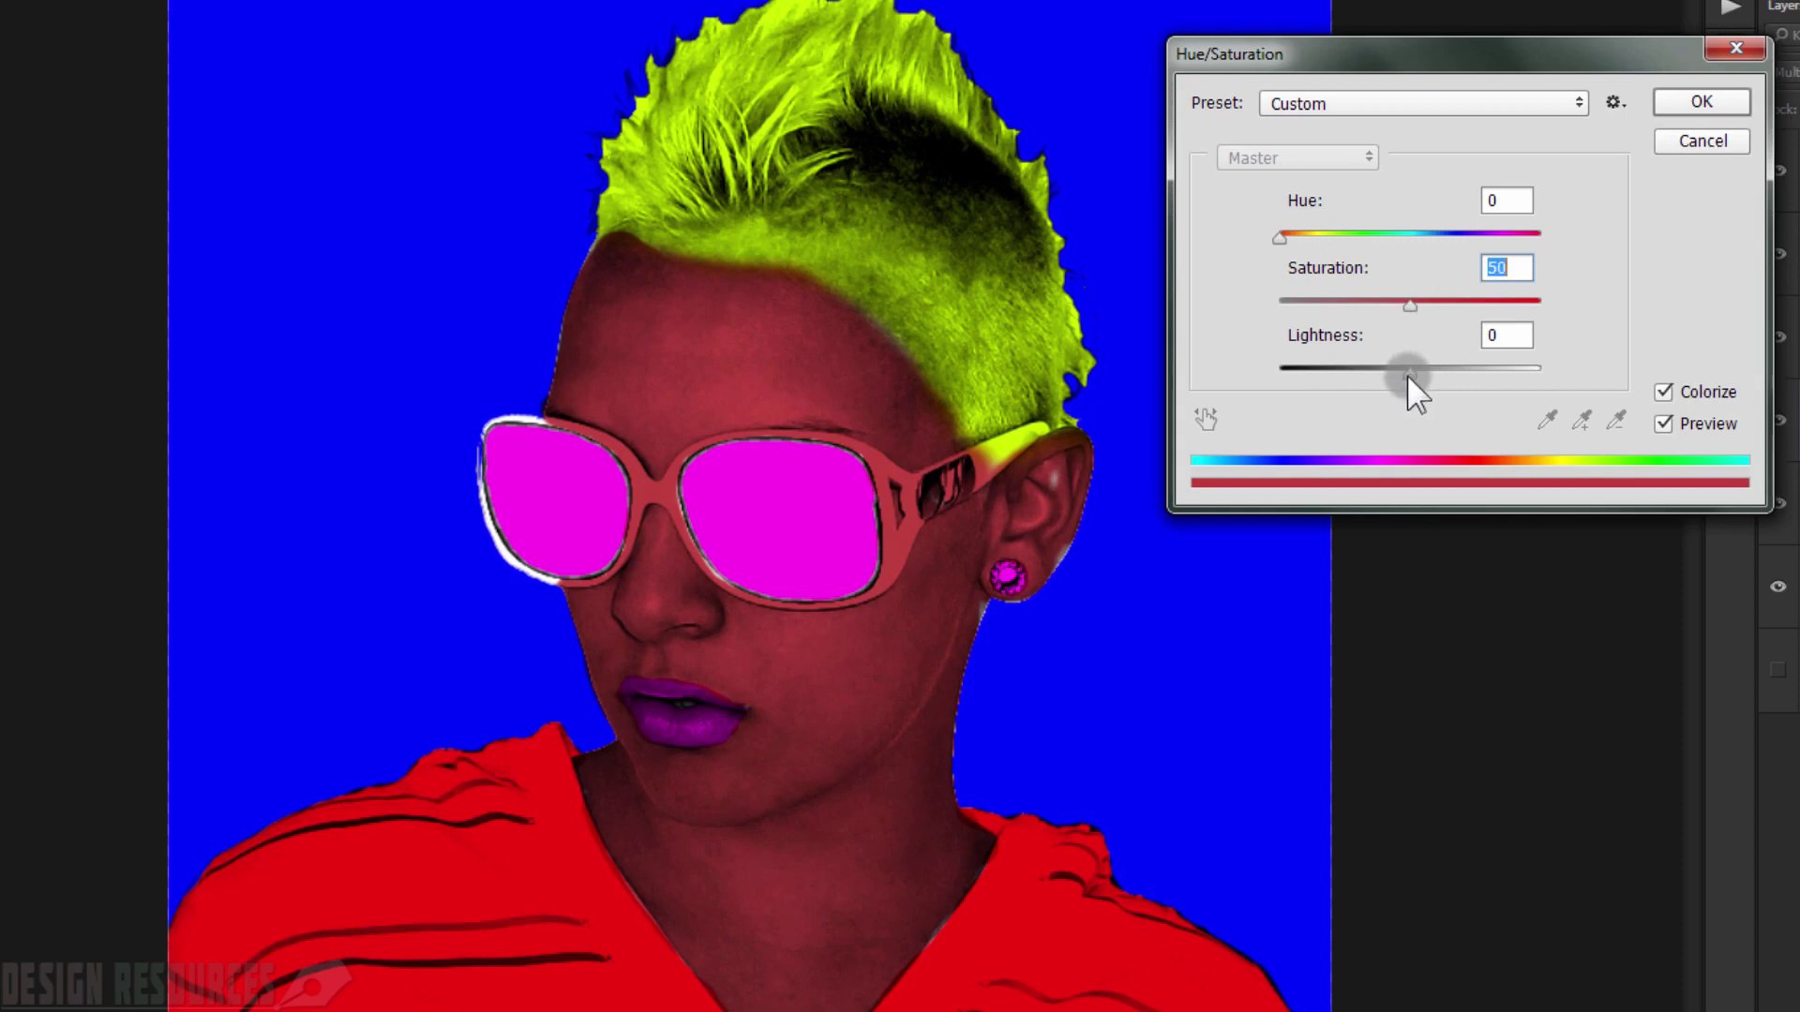
drag(1408, 374, 1474, 364)
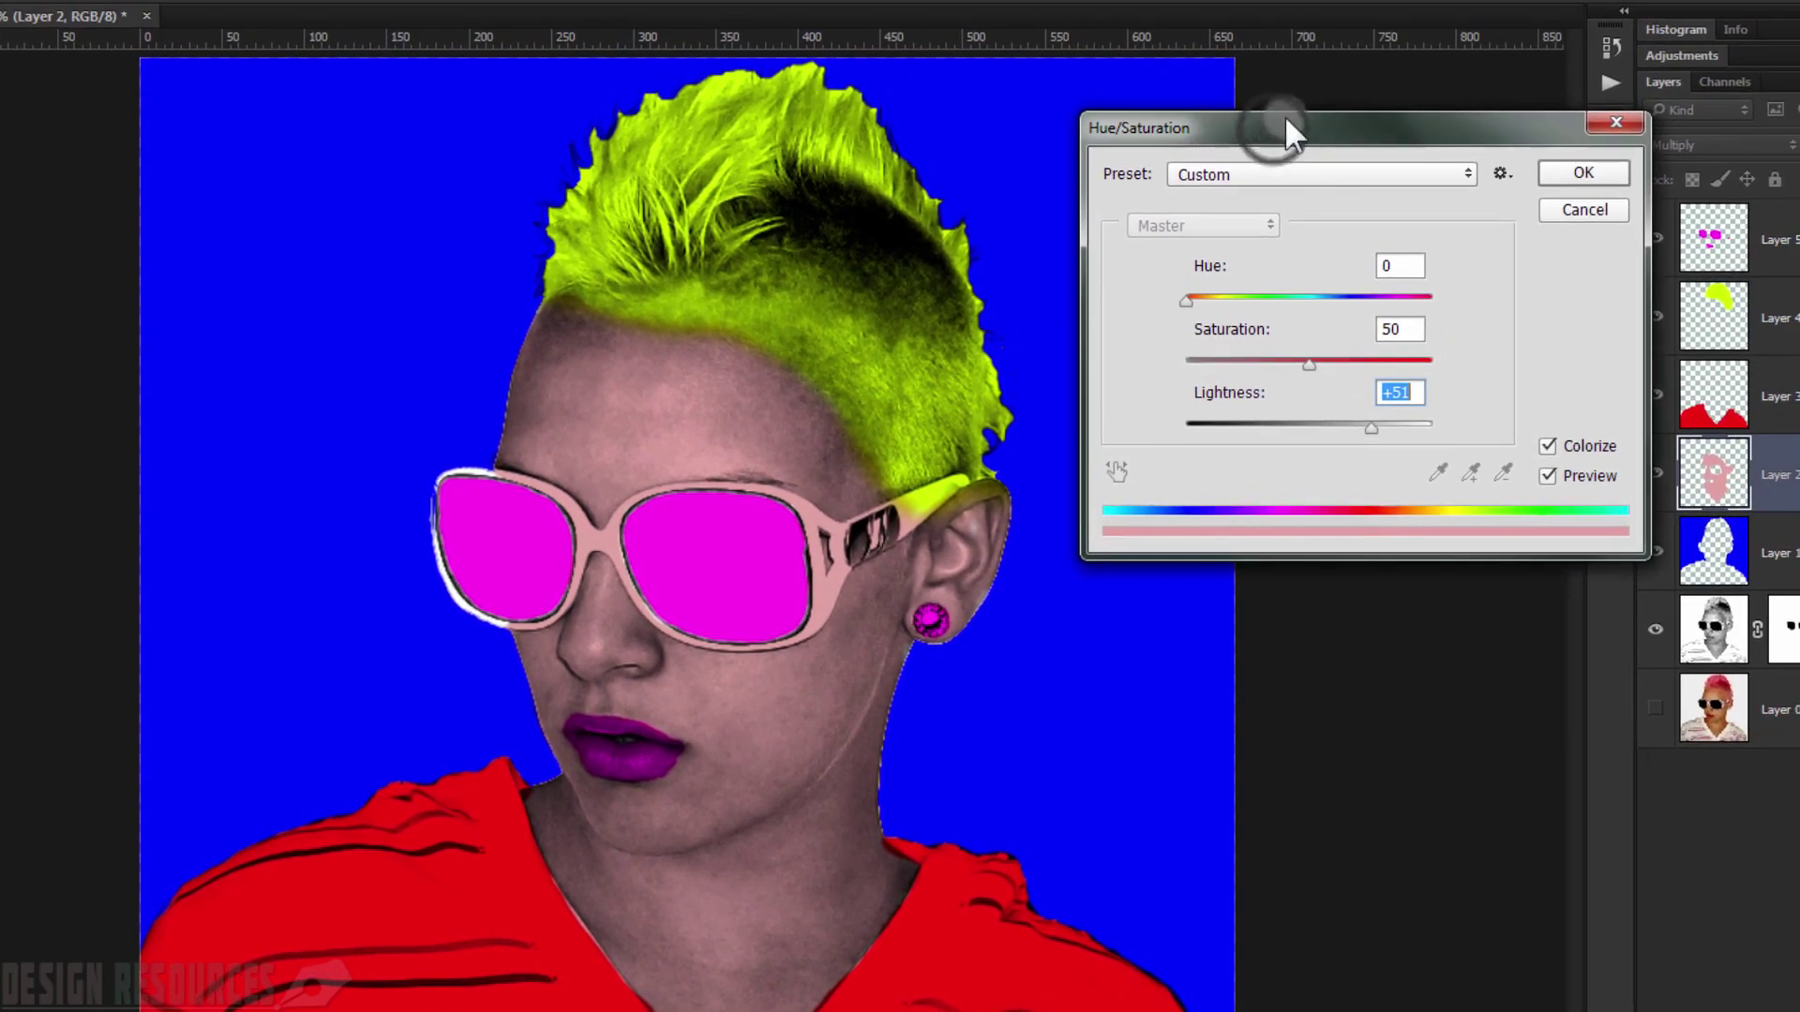
drag(1383, 45, 1490, 2)
drag(1288, 250, 1327, 262)
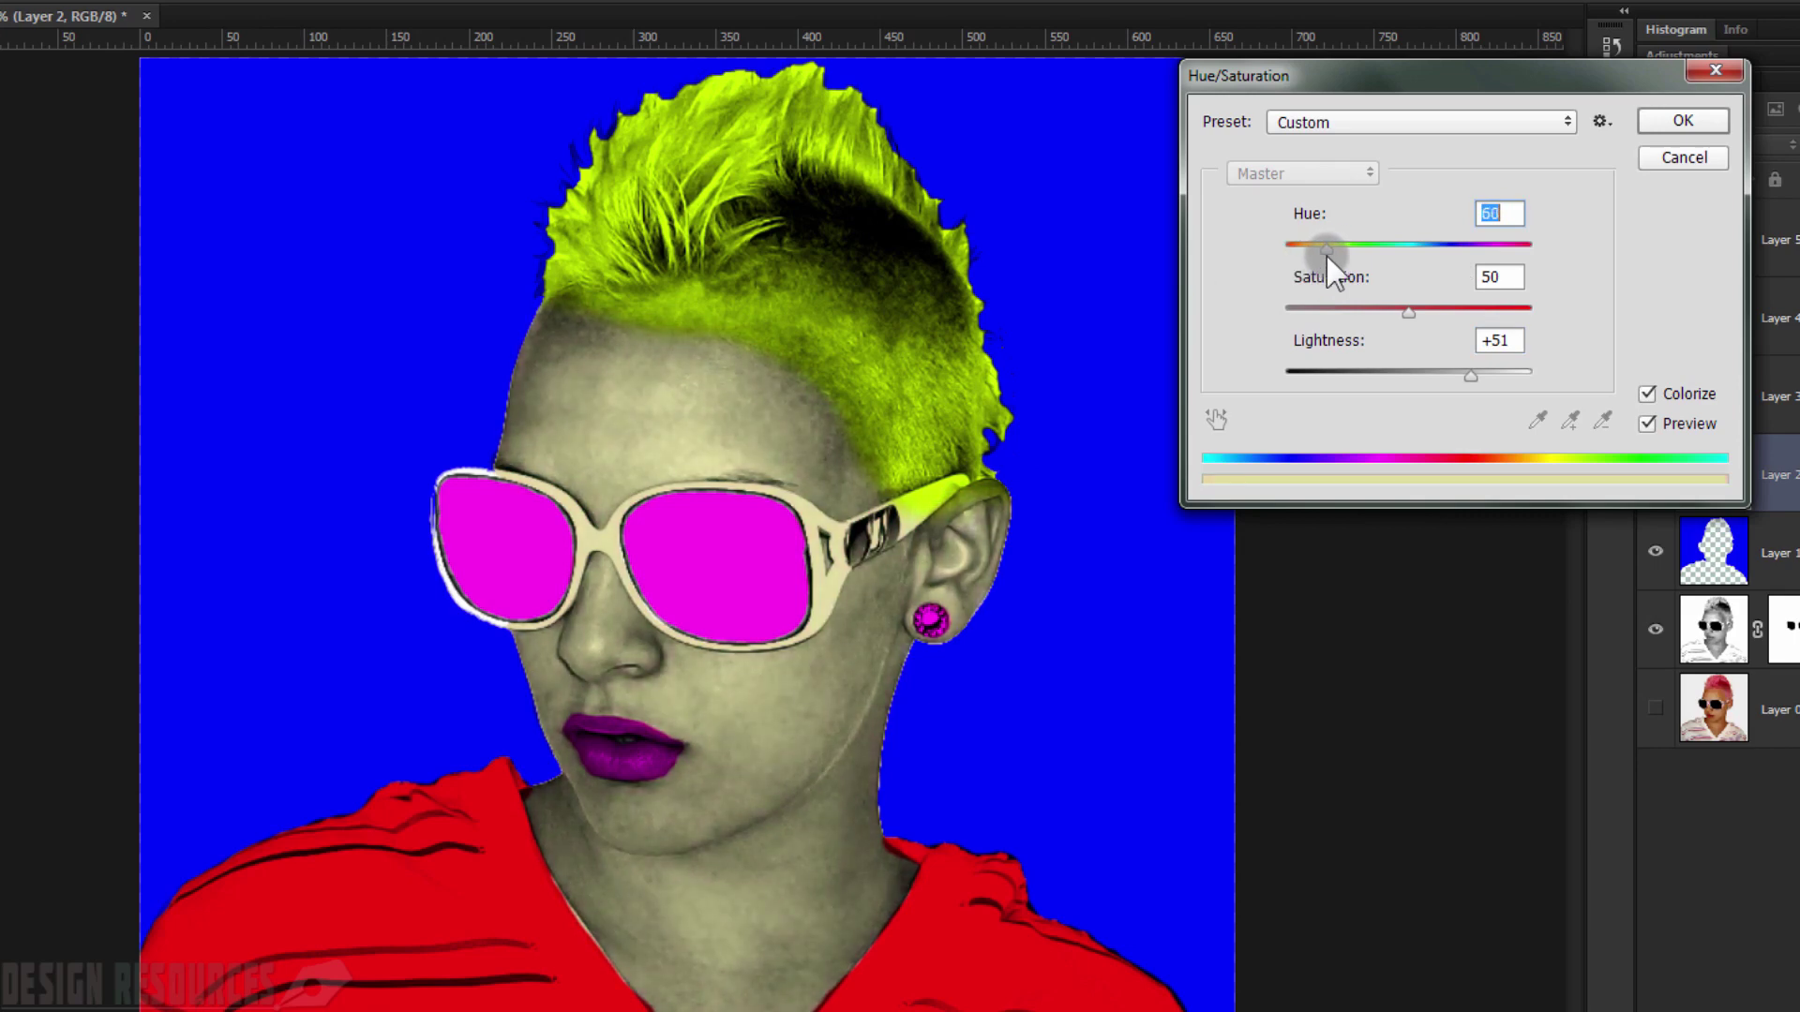
drag(1470, 370, 1485, 365)
mouse_move(1411, 311)
mouse_down()
mouse_move(1343, 312)
mouse_move(1393, 313)
mouse_up()
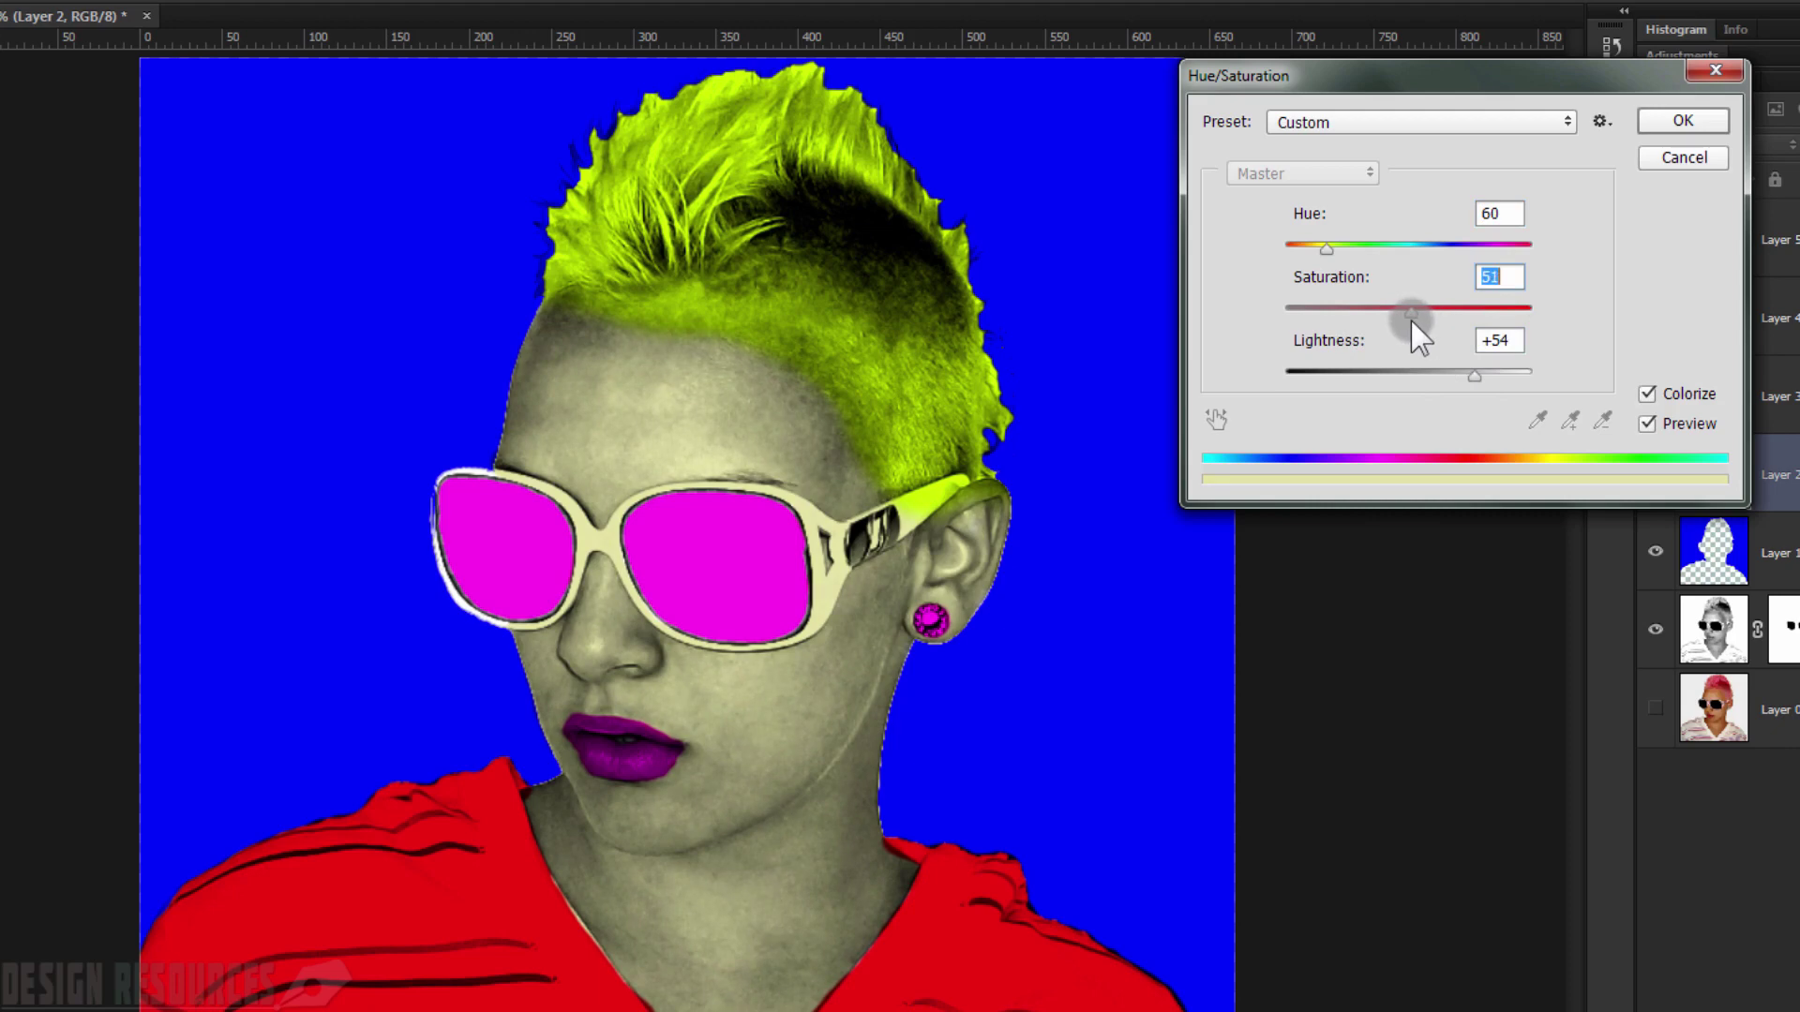
mouse_move(1323, 250)
mouse_down()
mouse_move(1320, 272)
mouse_move(1337, 272)
mouse_up()
click(1683, 120)
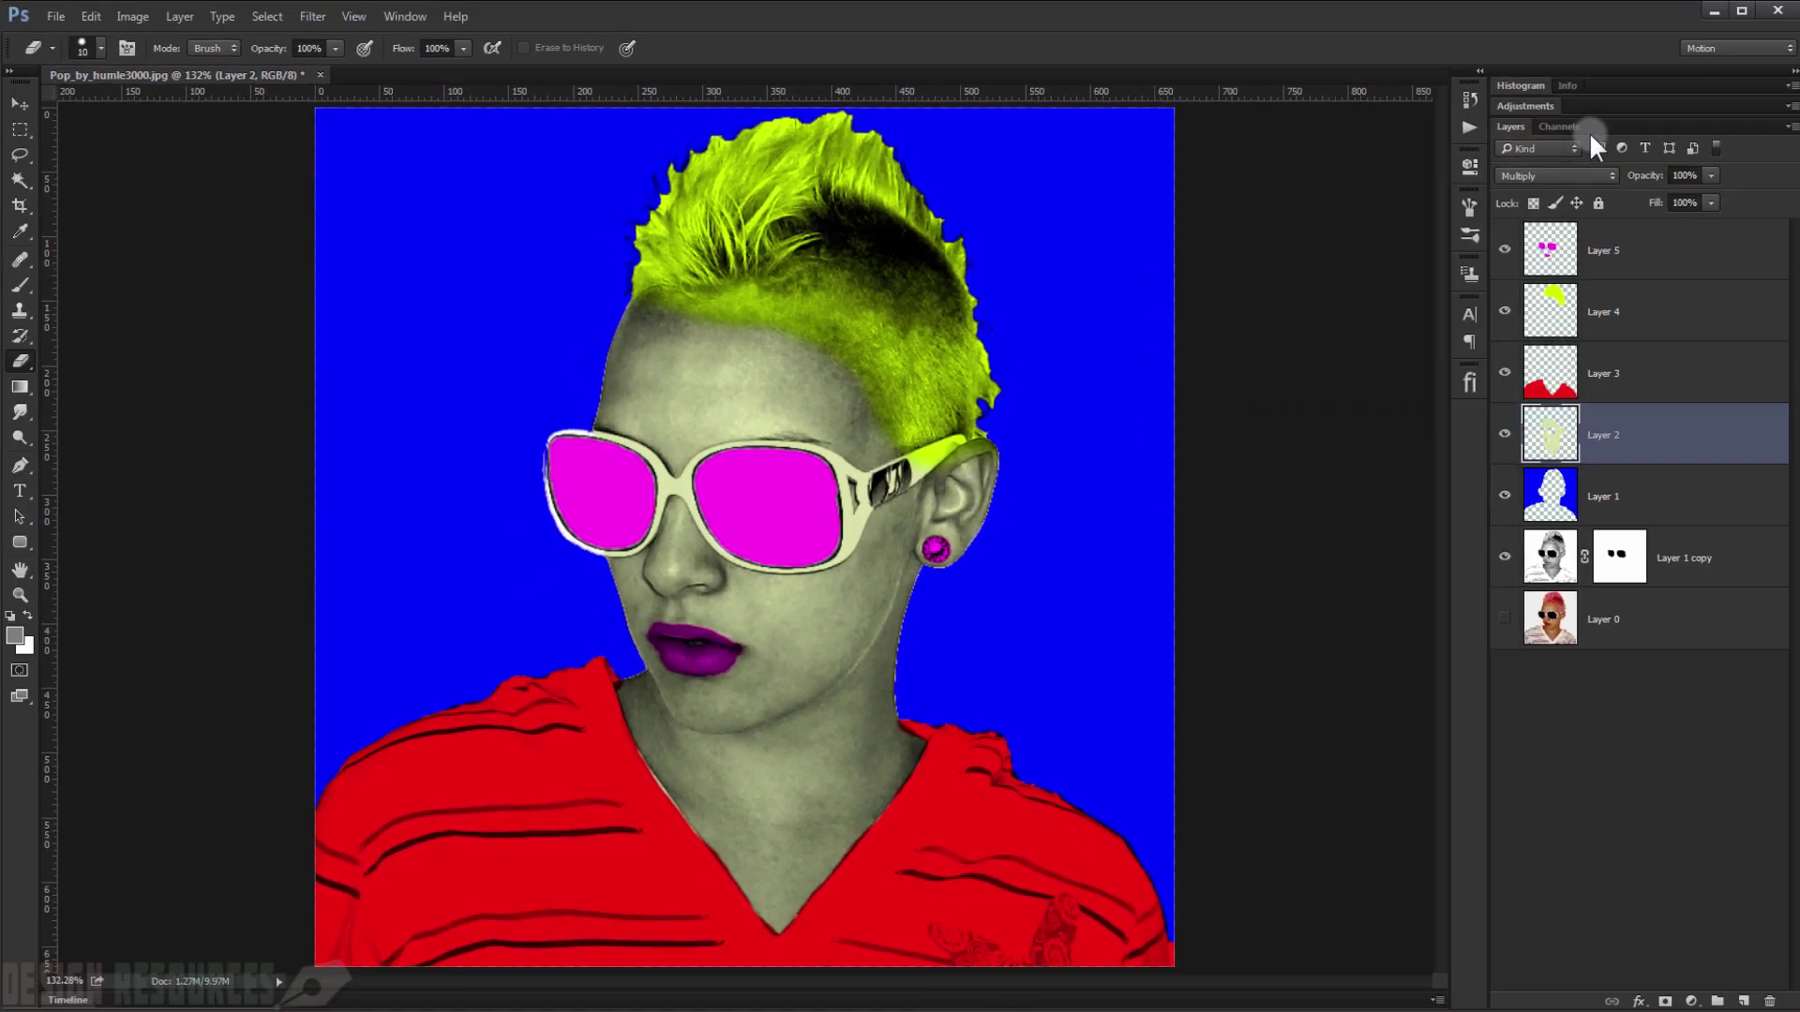
scroll(831, 298, down, 5)
scroll(747, 436, up, 7)
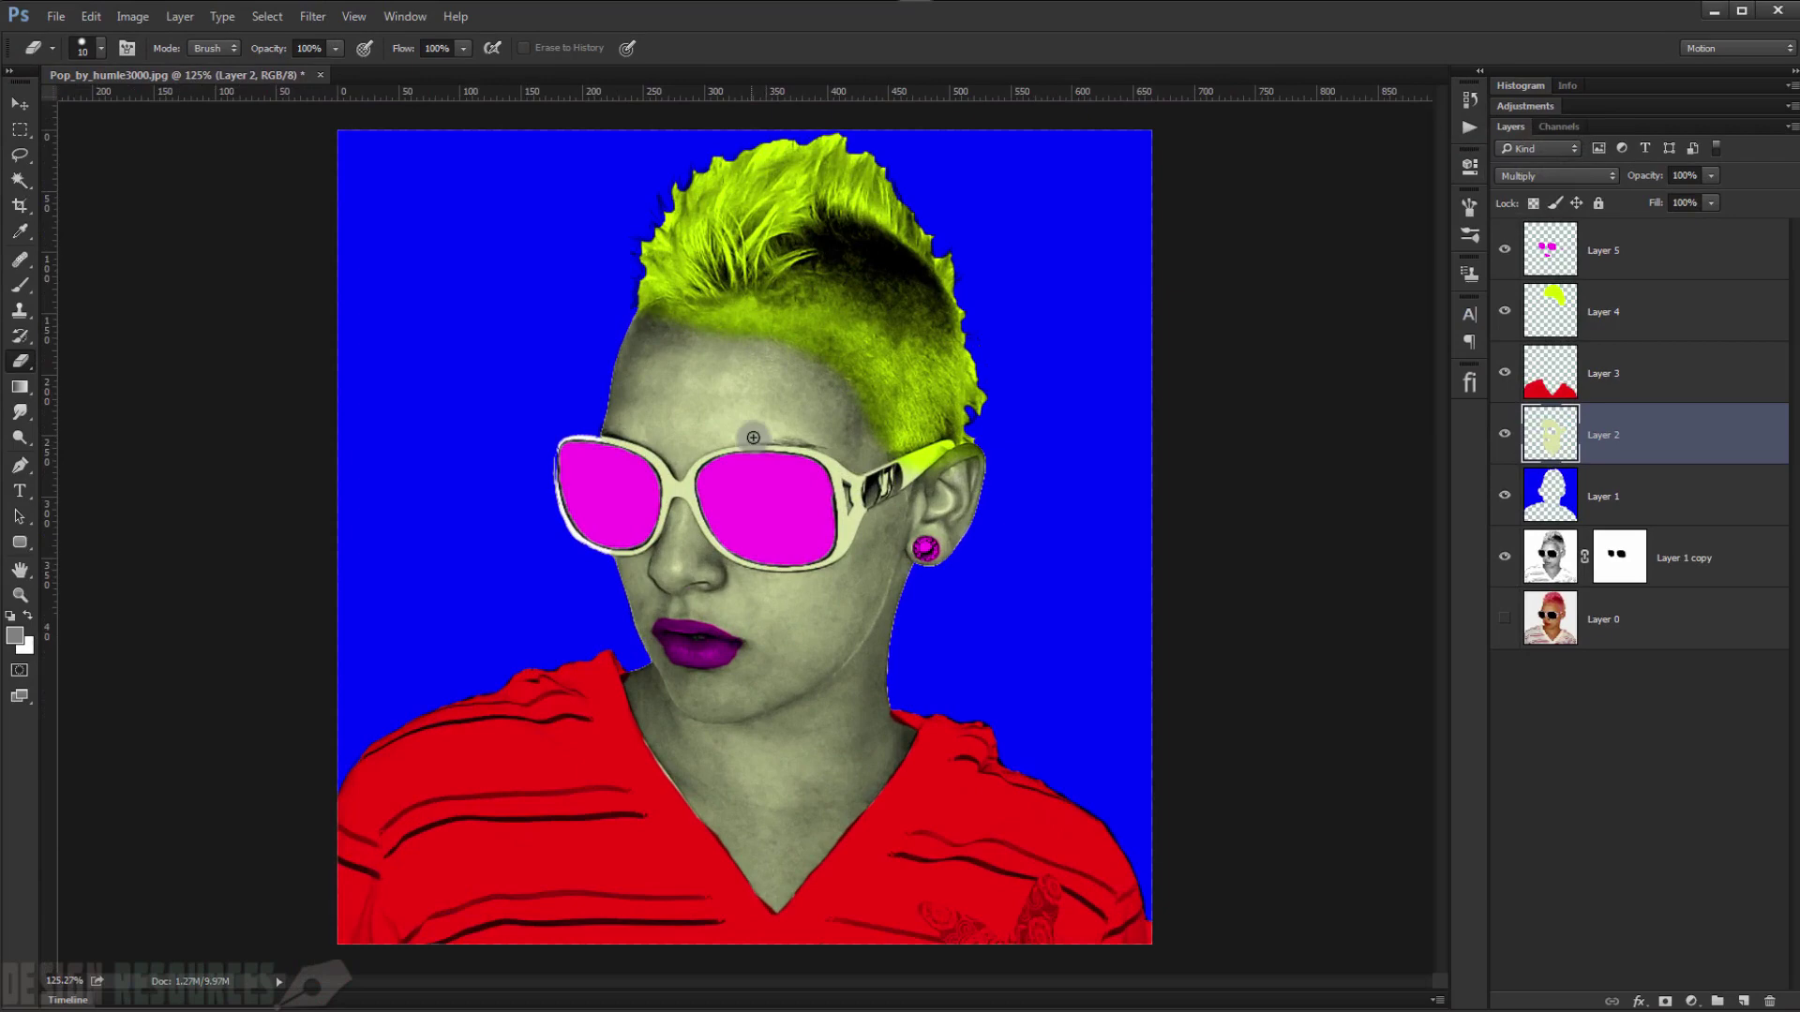
scroll(727, 579, up, 3)
drag(756, 659, 794, 343)
scroll(708, 601, down, 6)
key(ctrl+r)
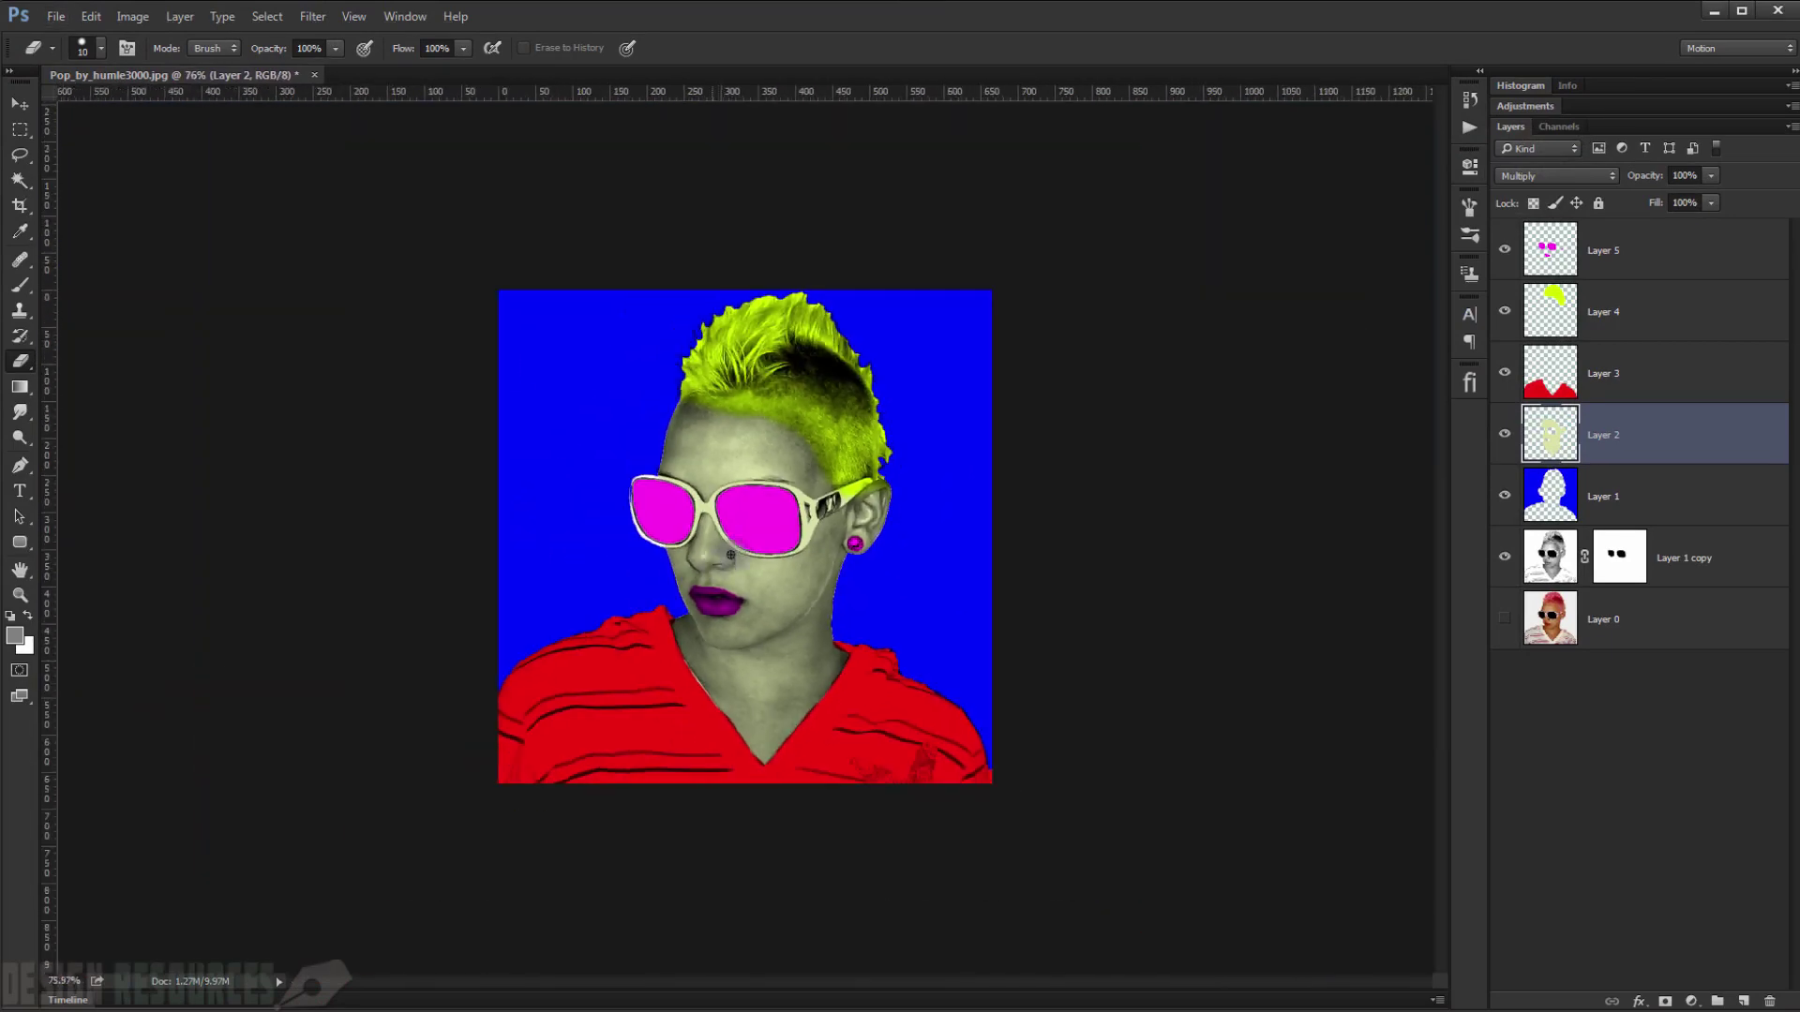
- Add a new empty layer above Layer 5 for retouching the outer rim of the glasses
click(1636, 260)
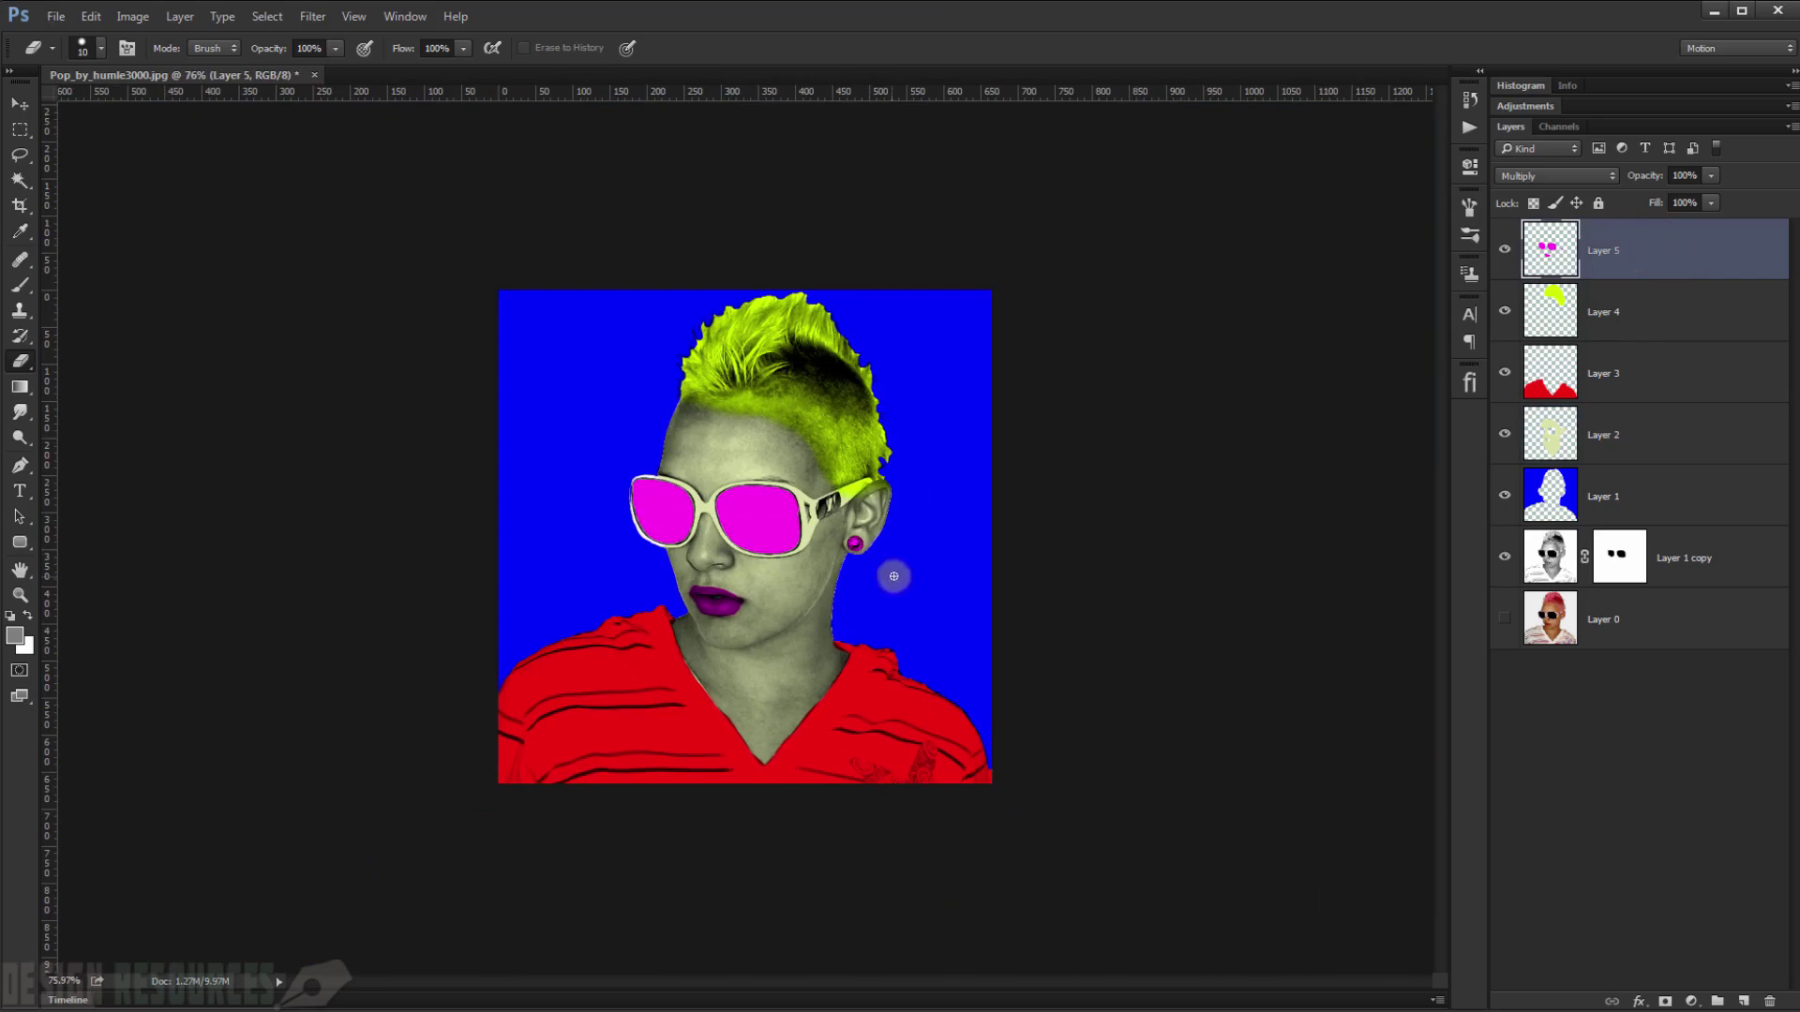
scroll(586, 471, up, 2)
scroll(586, 471, up, 5)
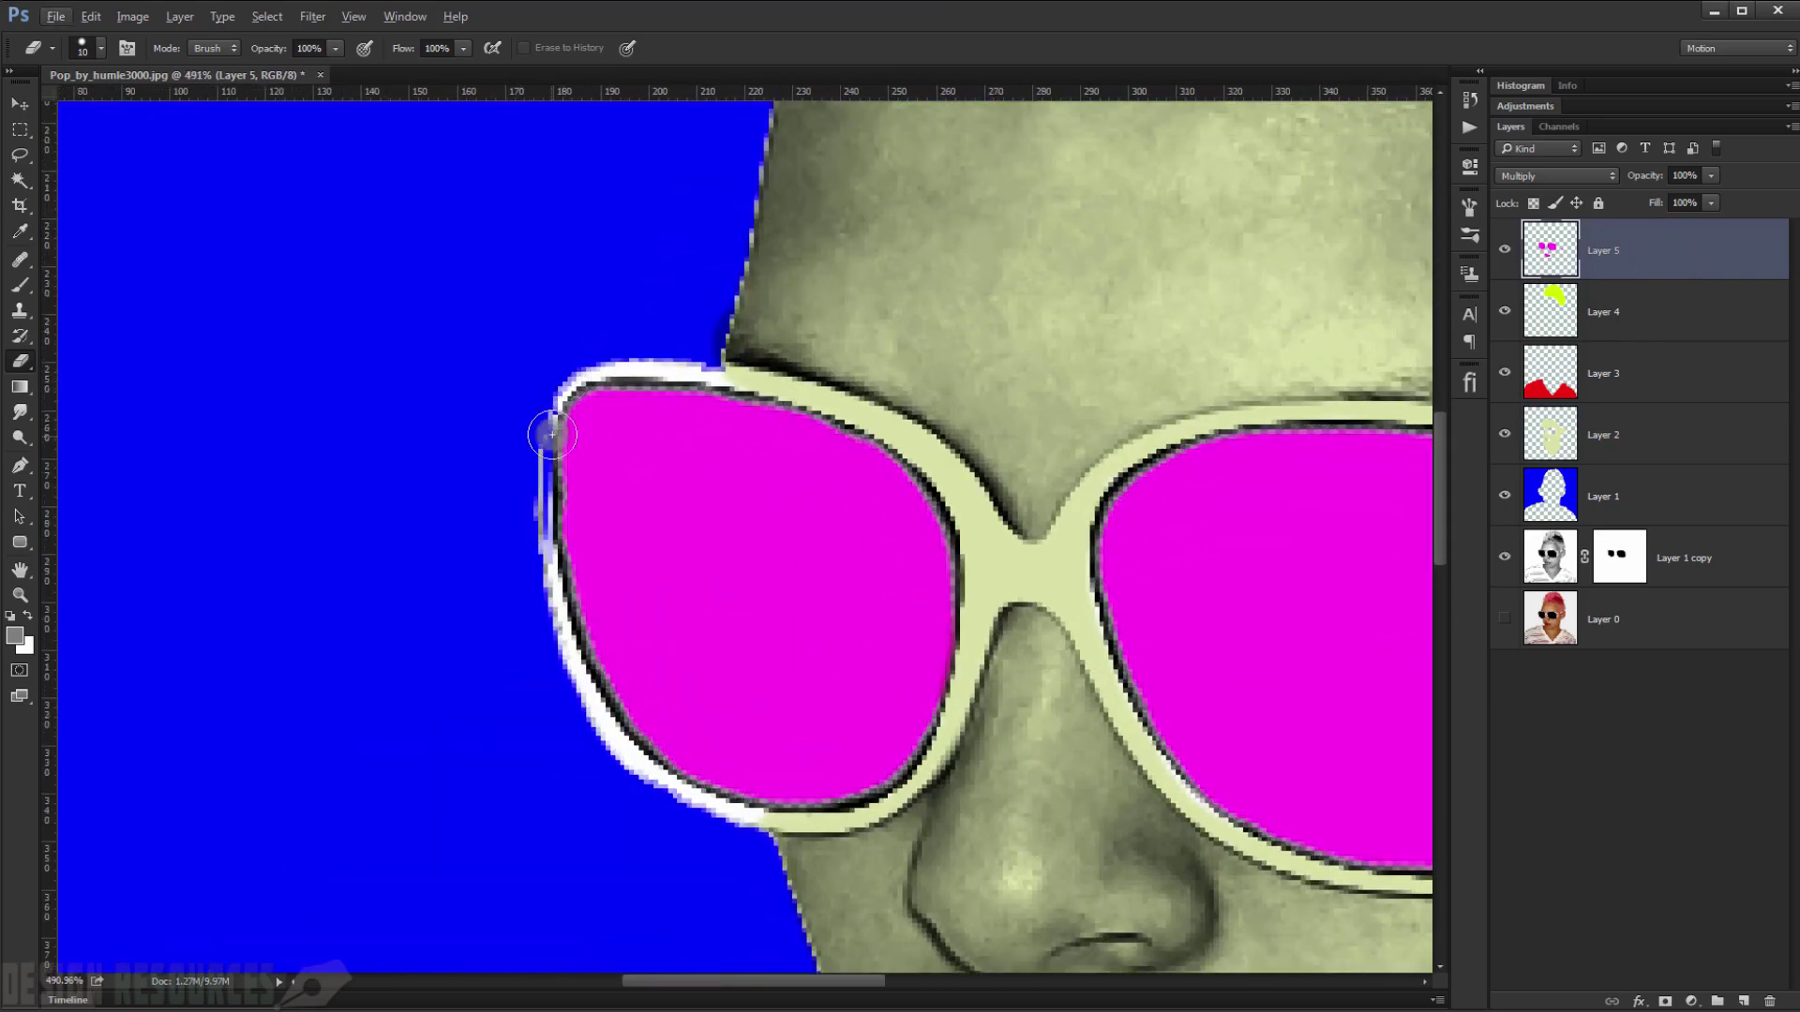
click(1744, 1001)
scroll(616, 485, up, 1)
scroll(617, 485, up, 3)
drag(465, 435, 445, 447)
scroll(464, 435, up, 6)
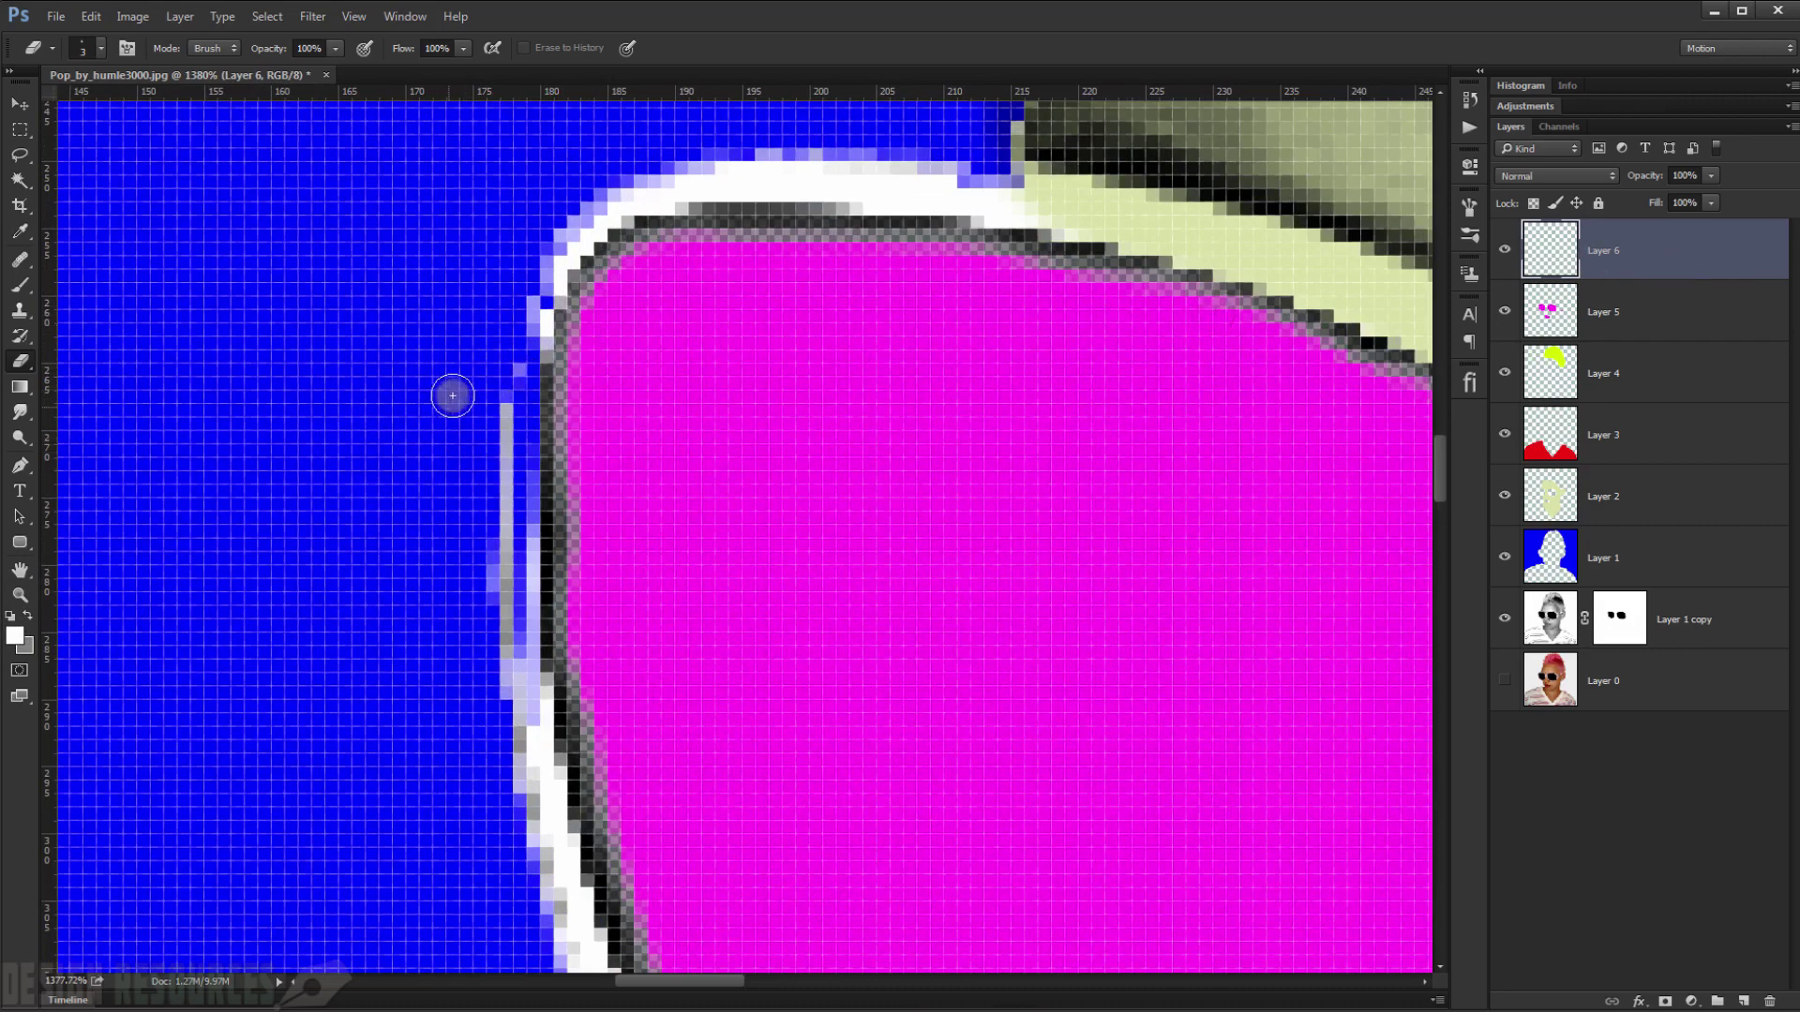
- Paint white over the blue gap in the outer rim of the glasses on Layer 6 with a 2 px brush
alt+drag(528, 417, 508, 417)
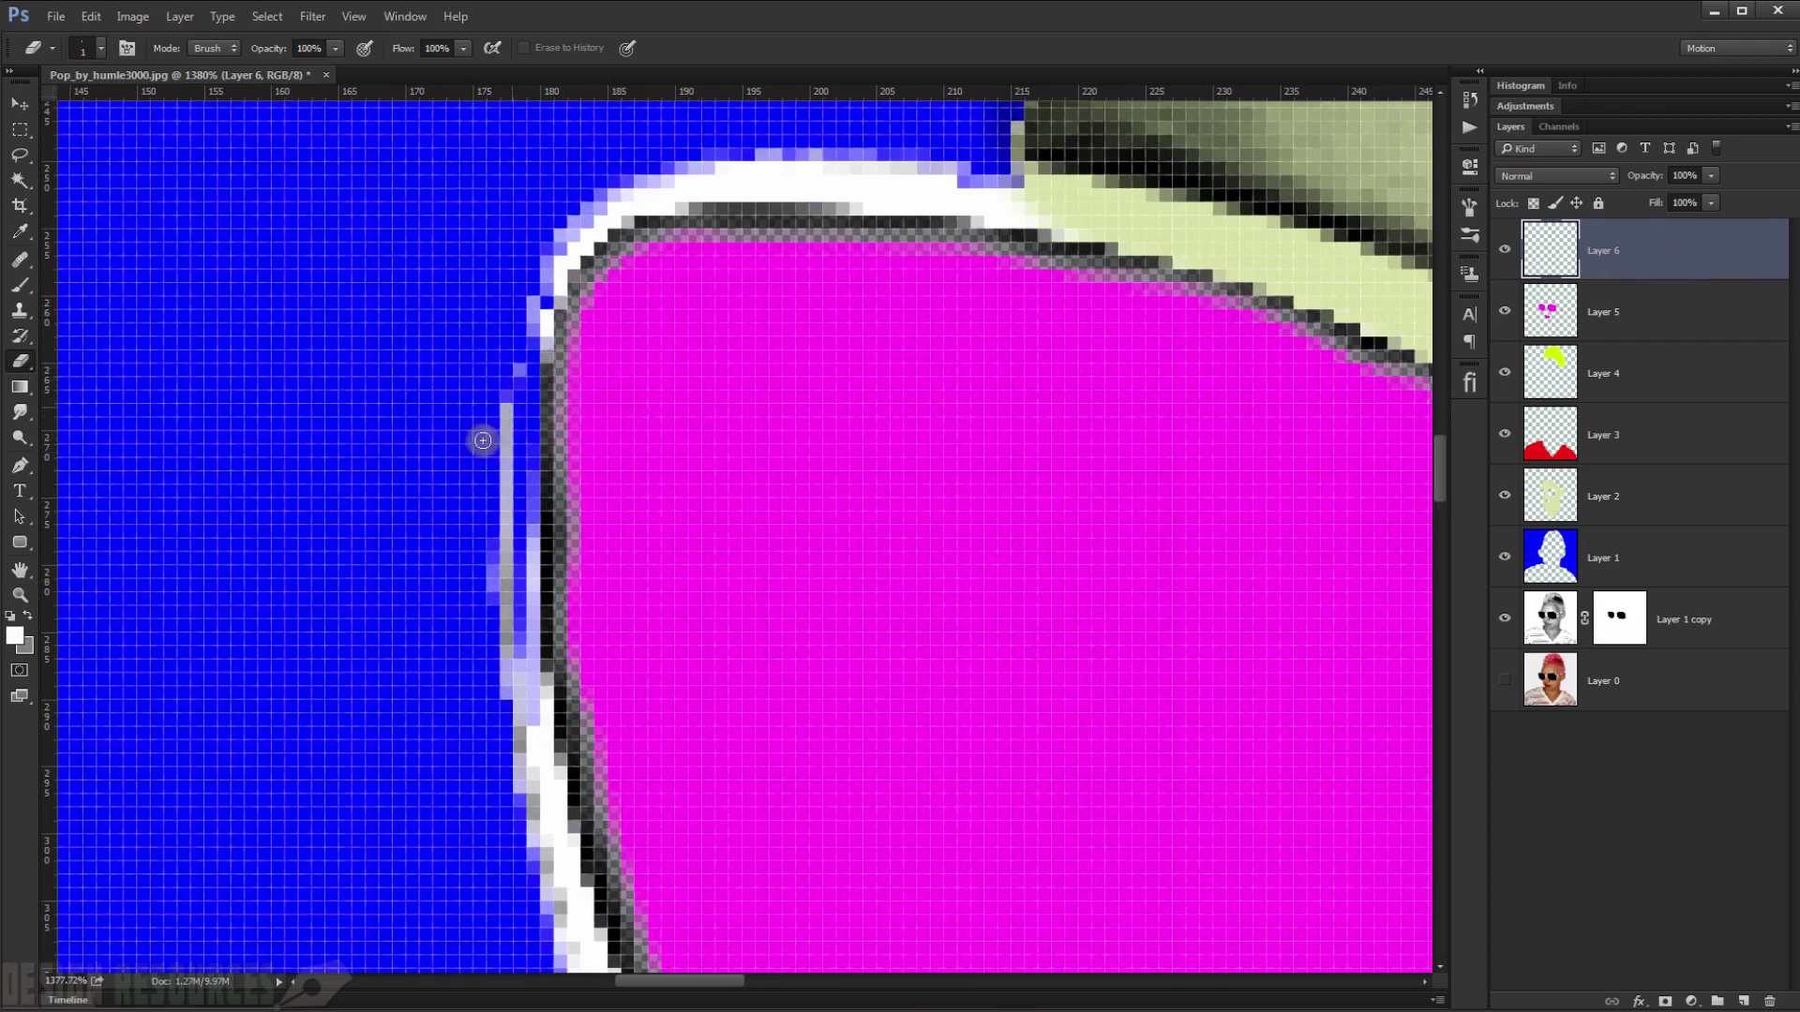
click(26, 615)
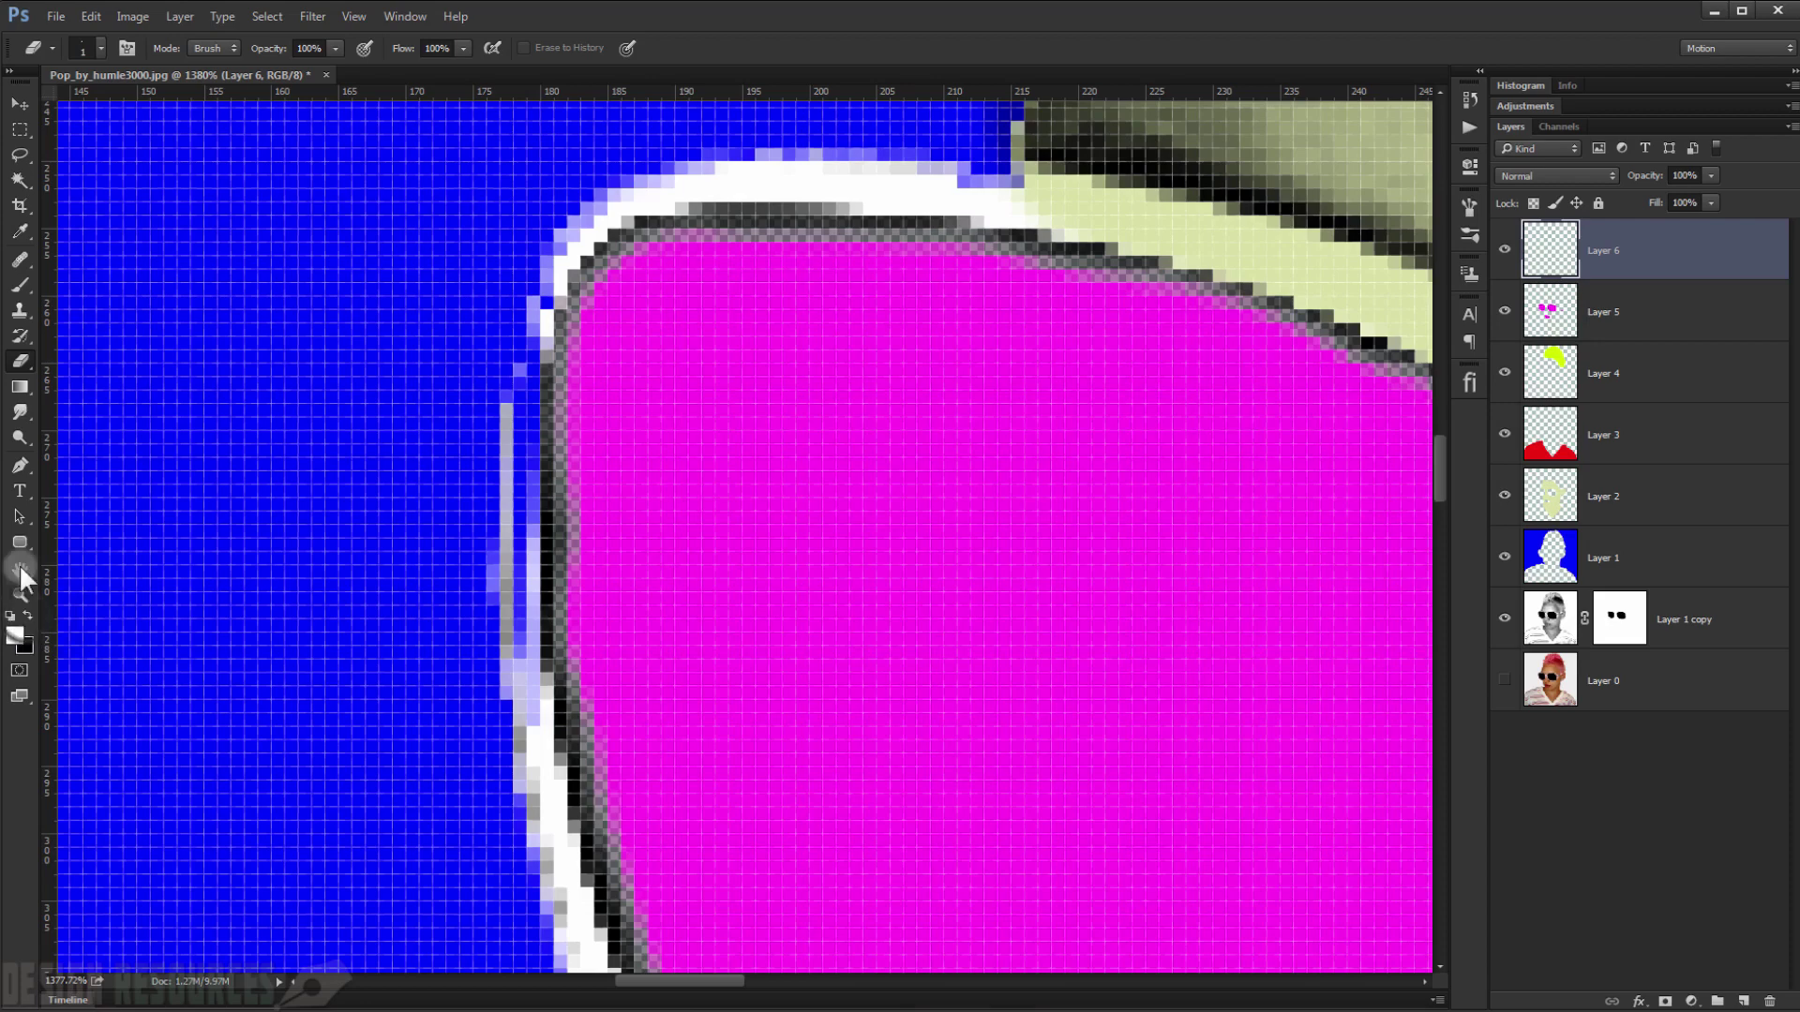
click(20, 285)
alt+right_click(514, 366)
mouse_move(515, 365)
mouse_down()
mouse_move(458, 366)
mouse_move(474, 361)
mouse_move(511, 434)
mouse_up()
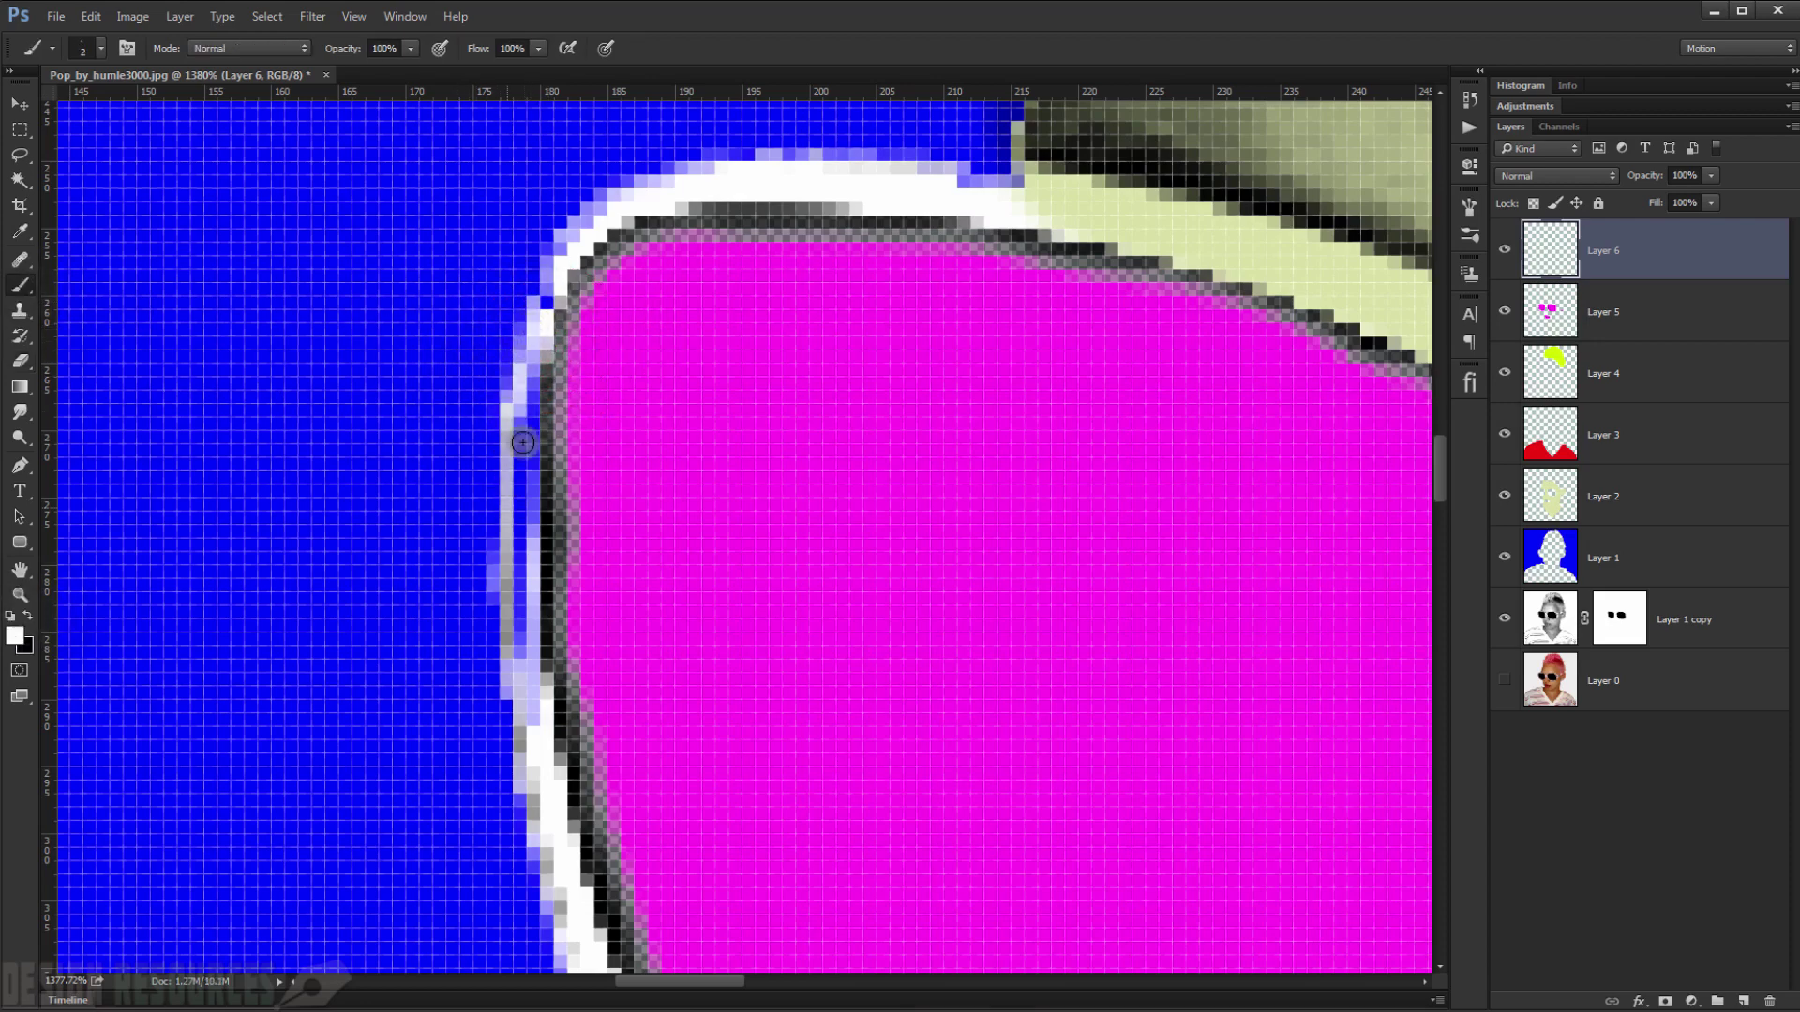
drag(534, 346, 524, 502)
mouse_move(532, 398)
mouse_down()
mouse_move(515, 497)
mouse_move(534, 727)
mouse_move(550, 572)
mouse_up()
scroll(551, 572, down, 5)
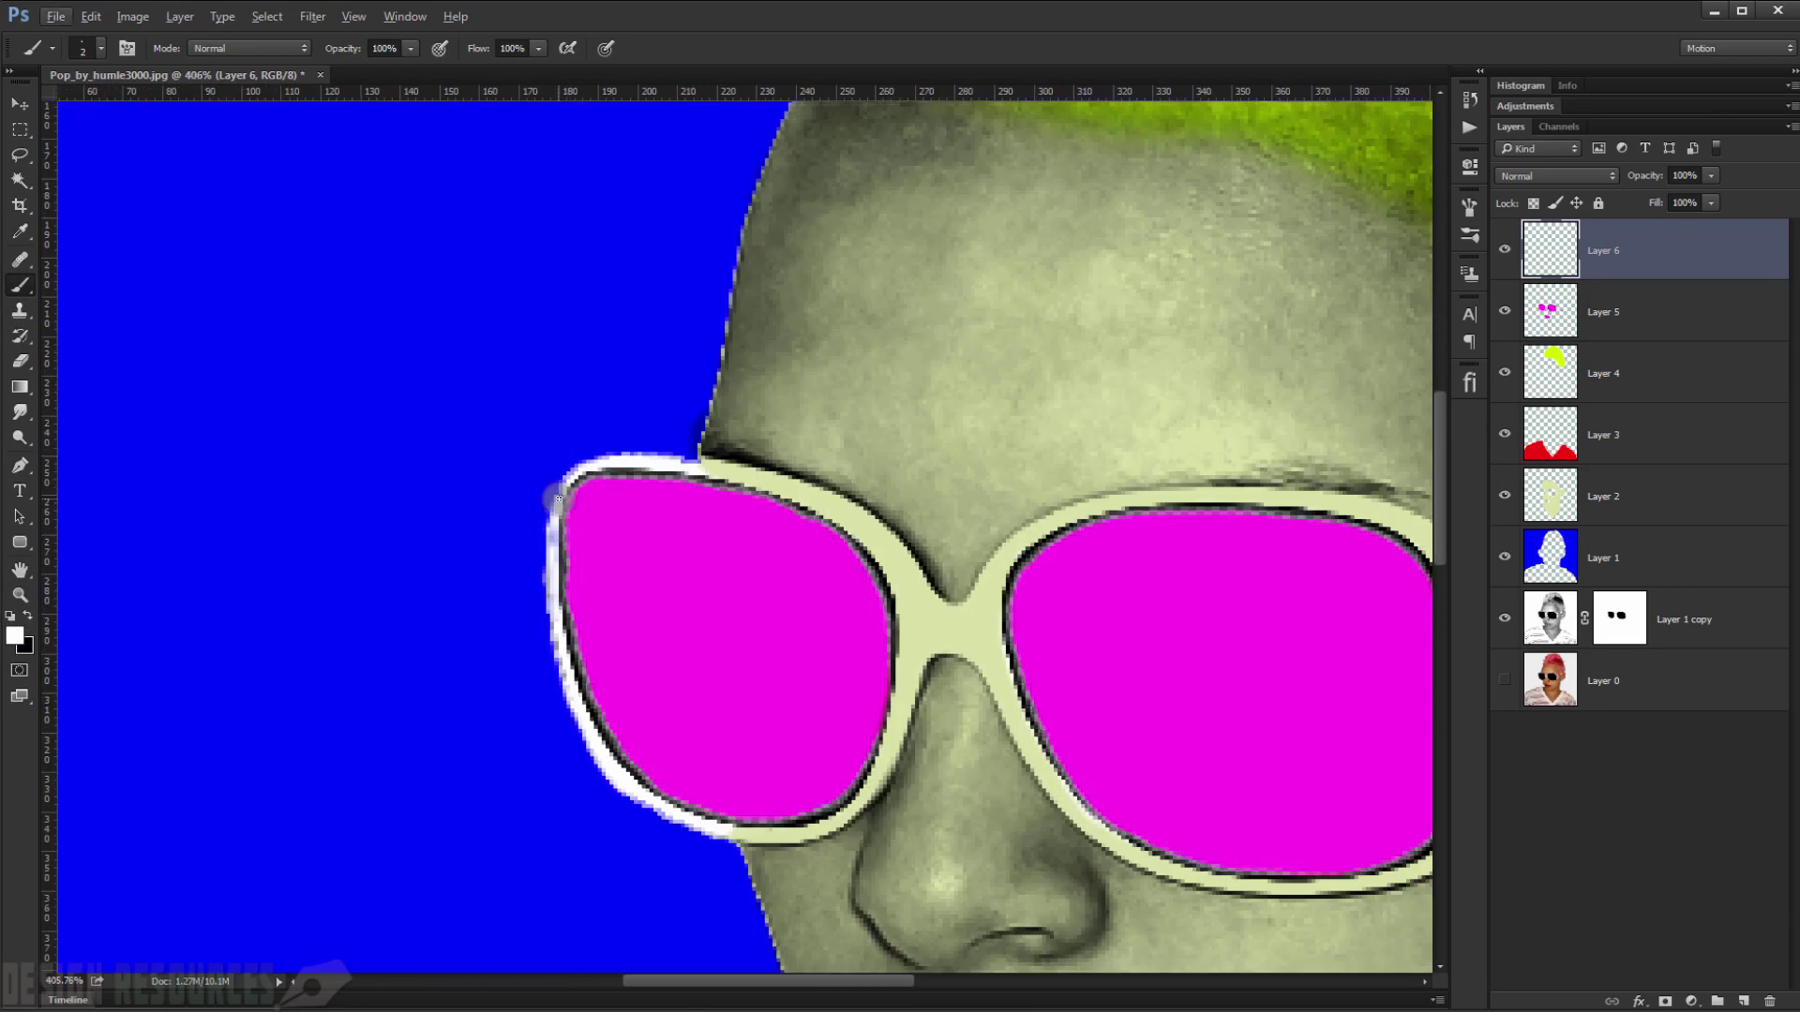
scroll(684, 516, down, 4)
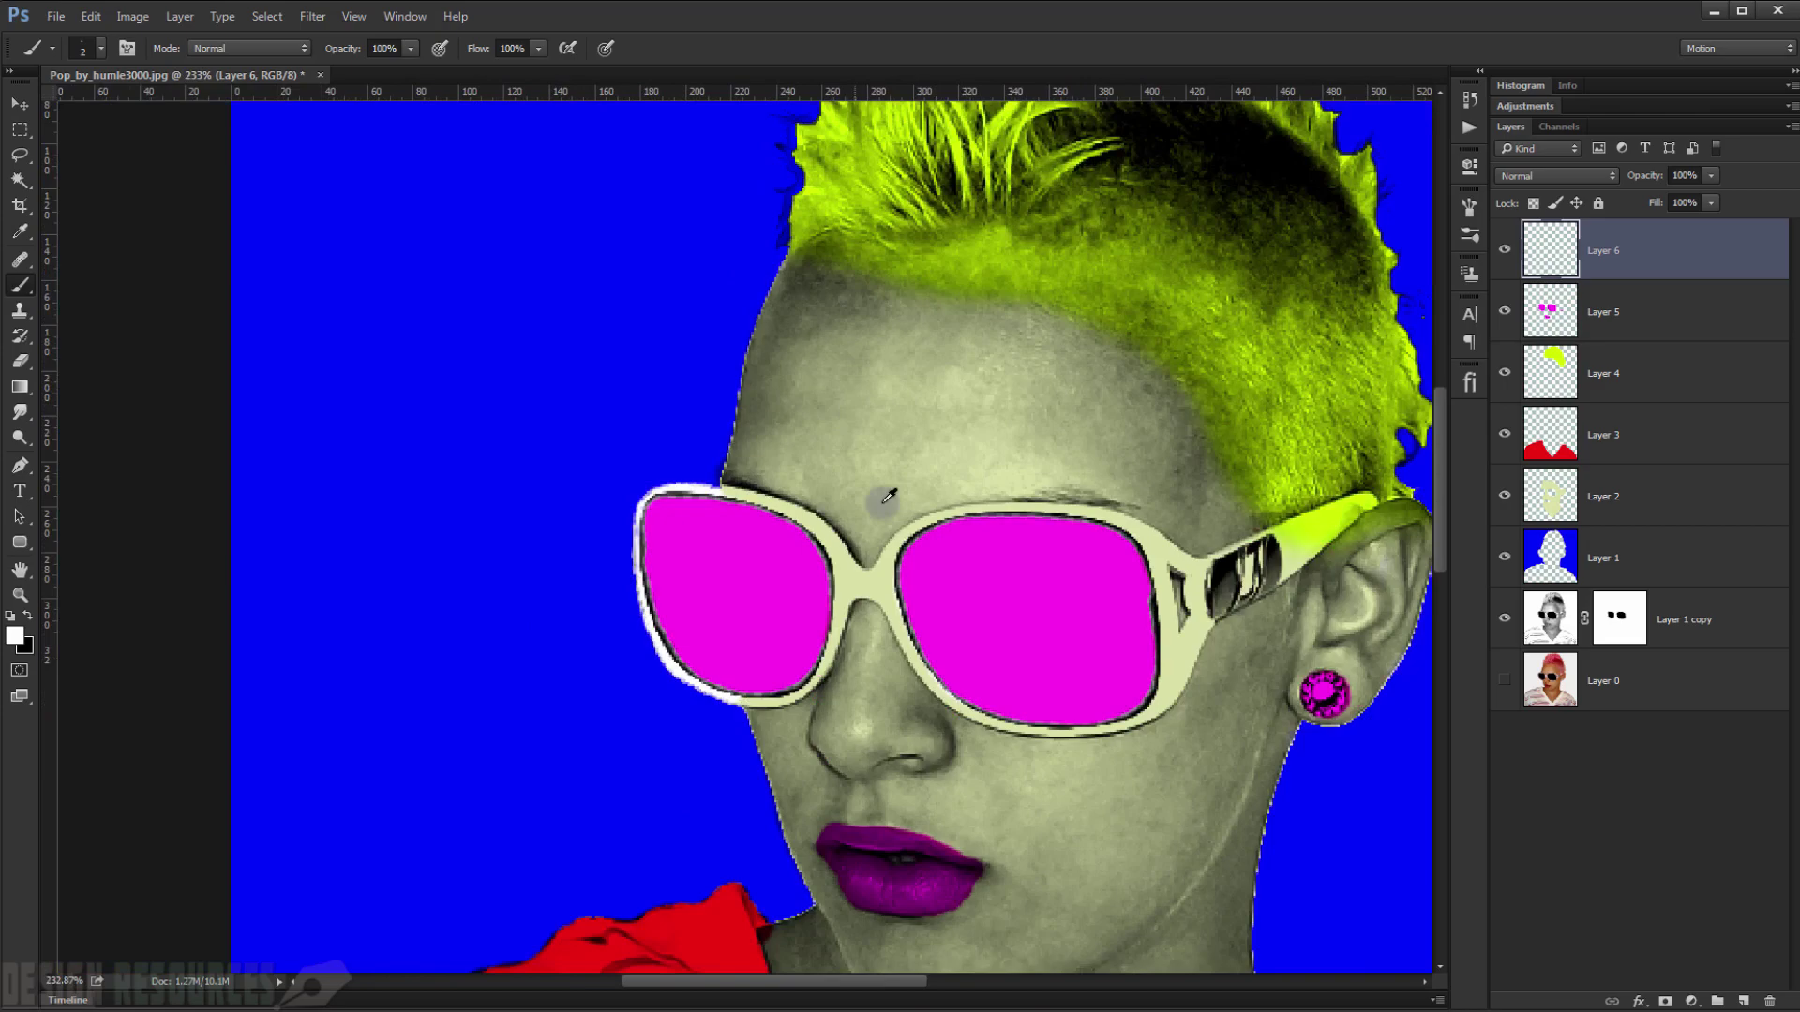
- Touch up the upper rim of the glasses with the brush where it meets the forehead
scroll(535, 450, up, 6)
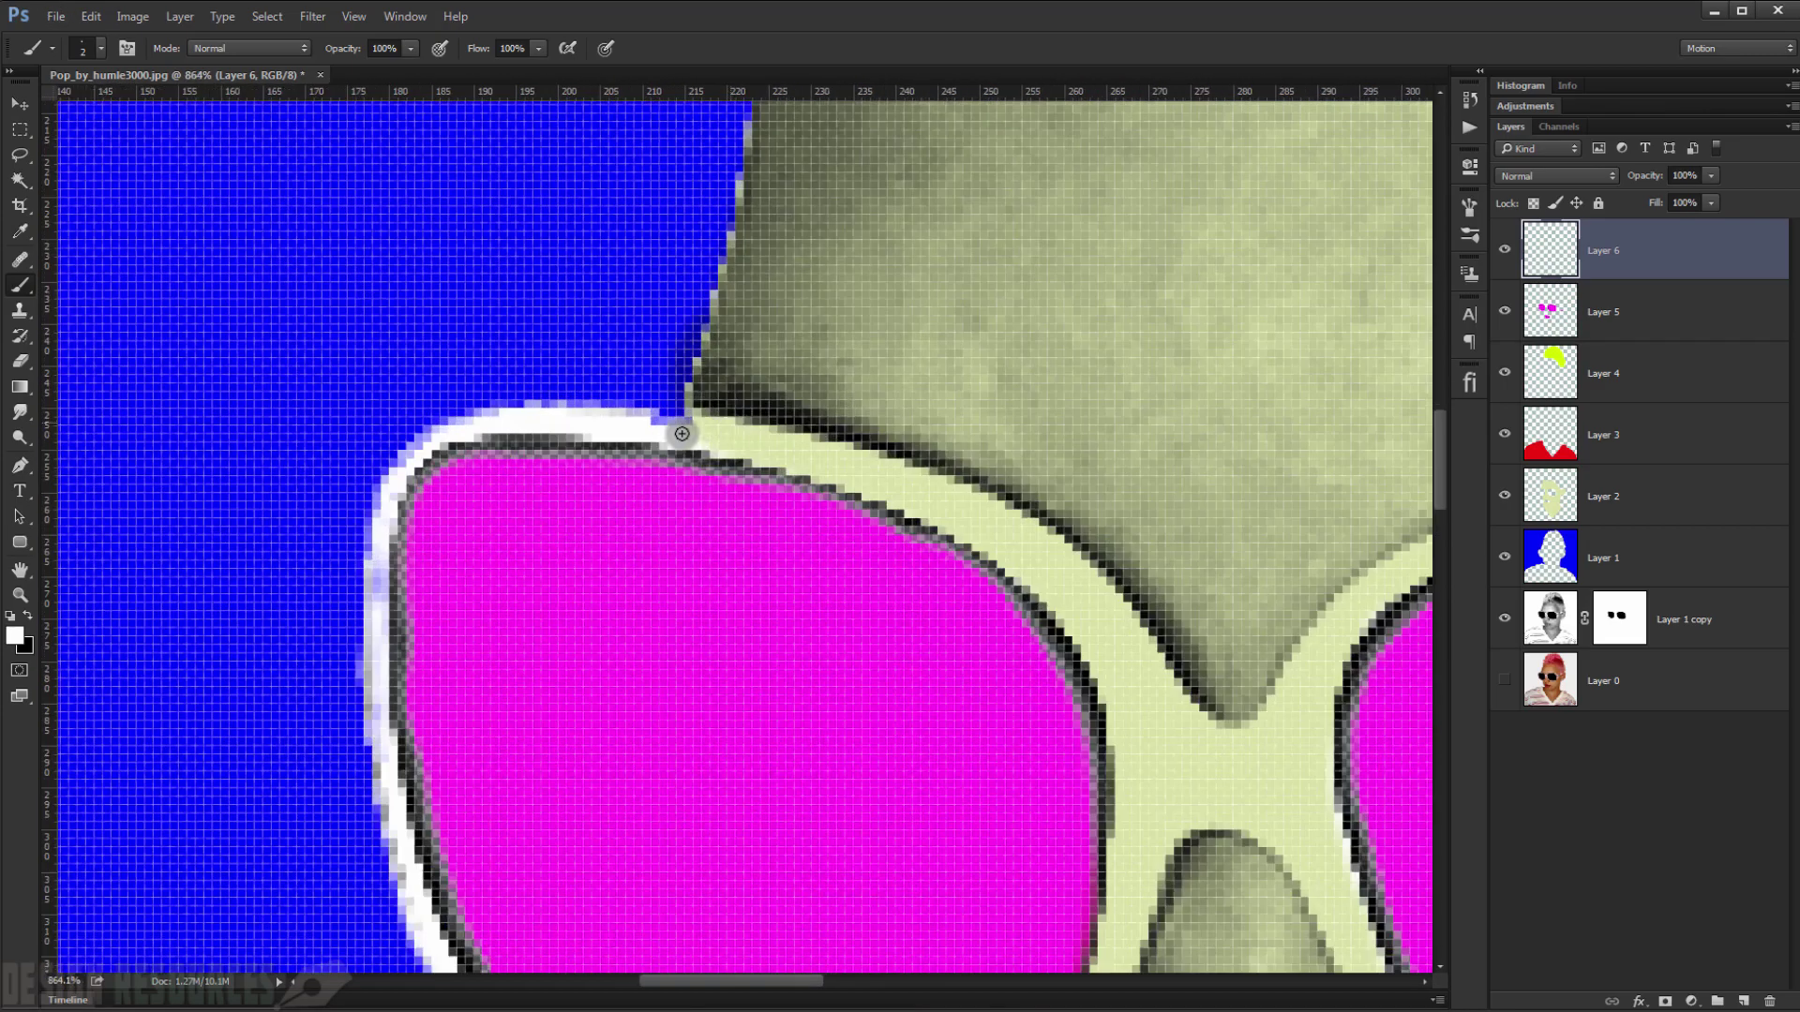
mouse_move(681, 433)
mouse_down()
mouse_move(738, 437)
mouse_move(638, 425)
mouse_up()
scroll(562, 437, down, 5)
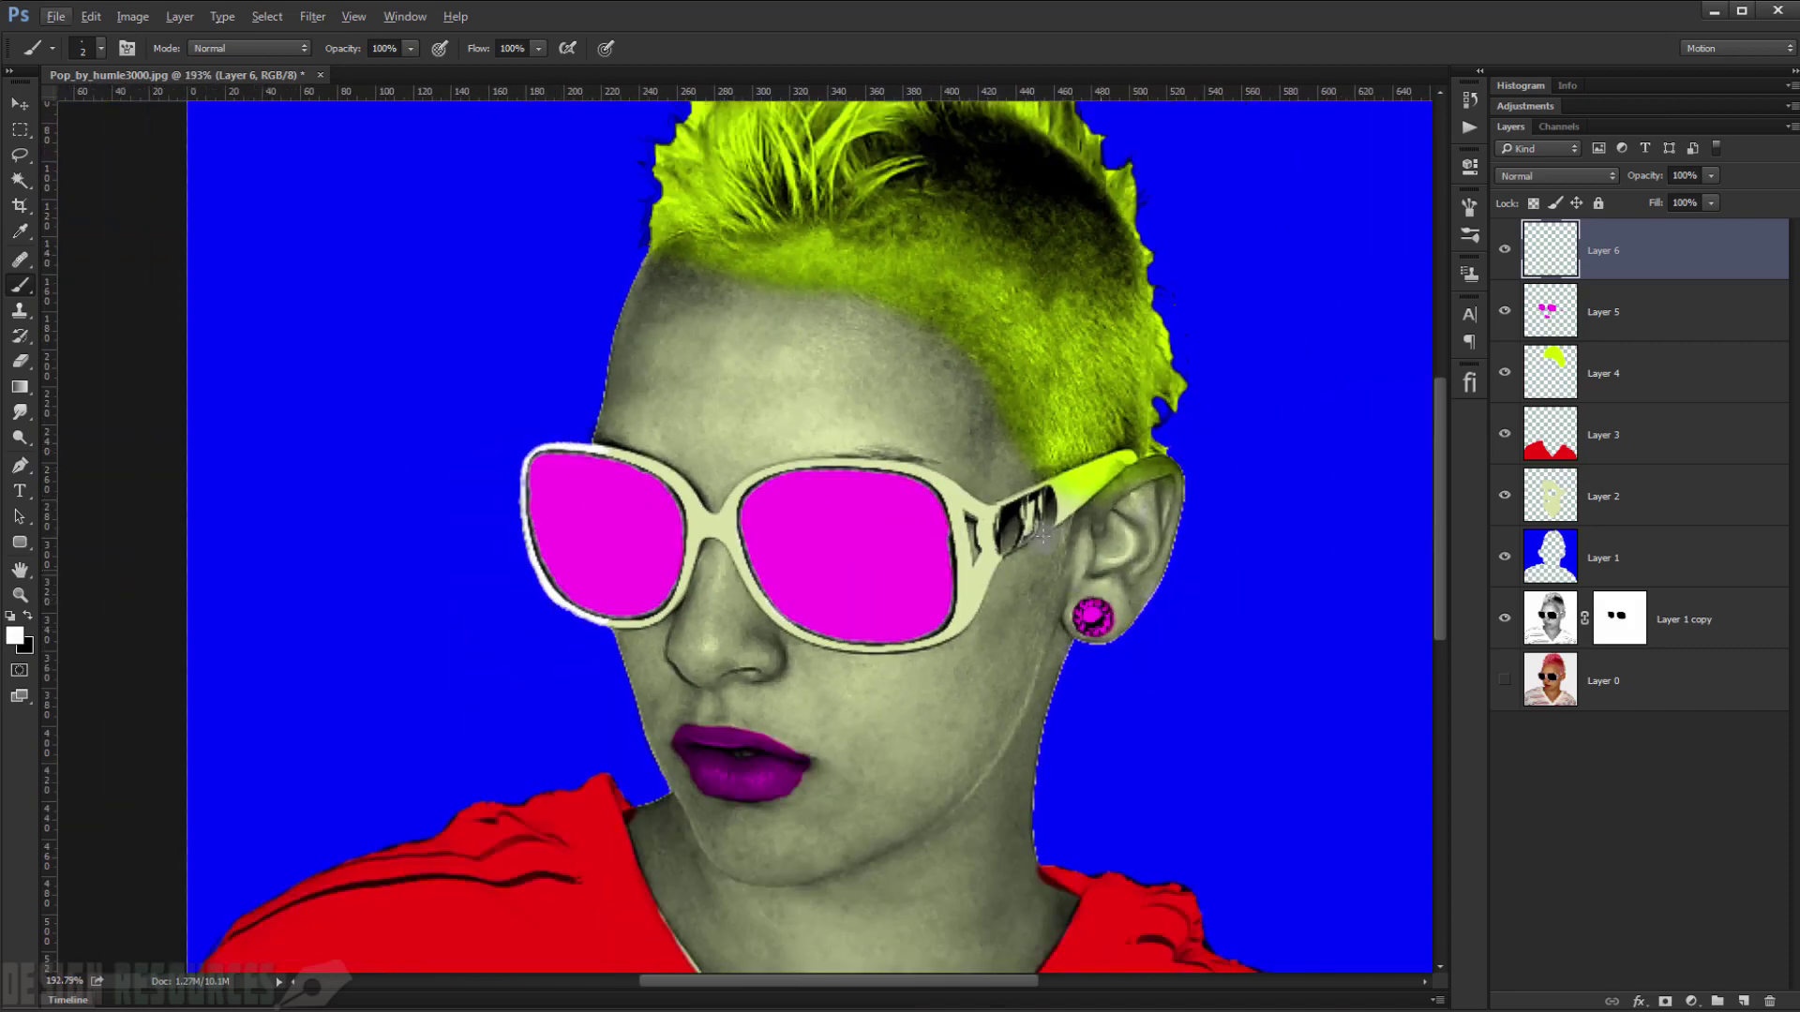
- Stamp all visible layers into a new merged layer at the top of the layer stack
scroll(937, 512, down, 1)
scroll(1044, 456, down, 2)
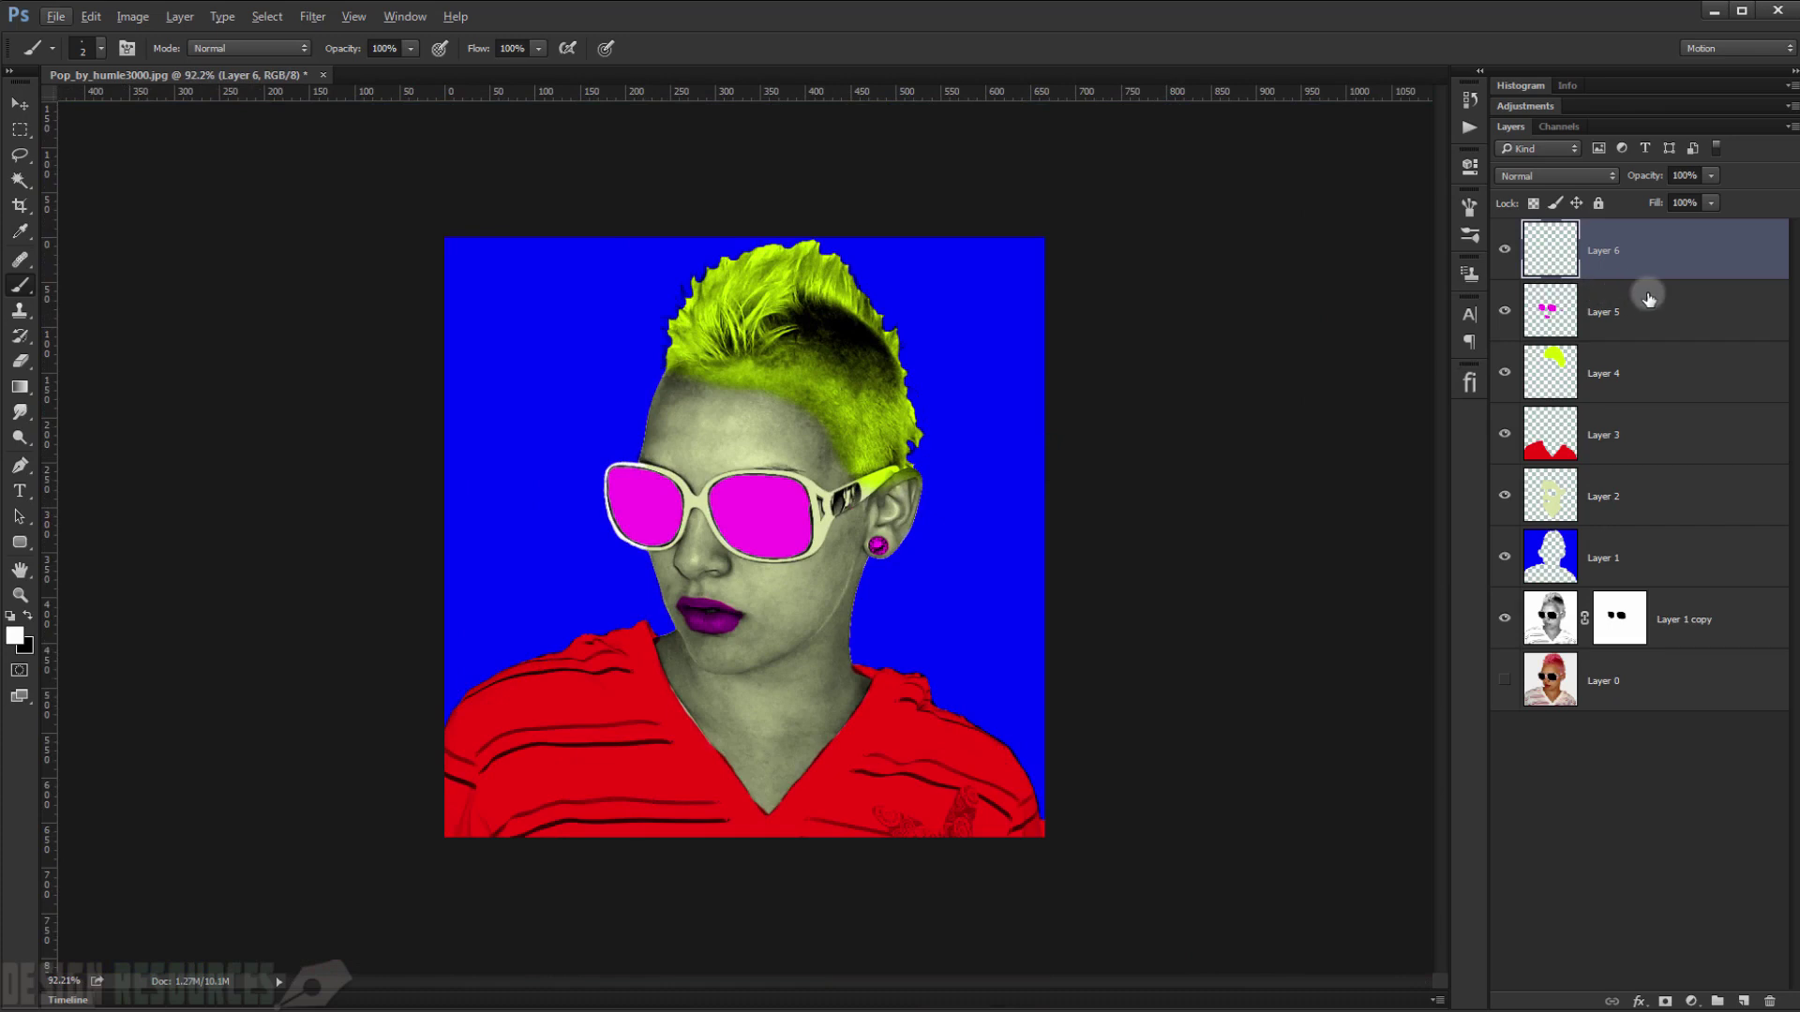
key(ctrl+shift+alt+e)
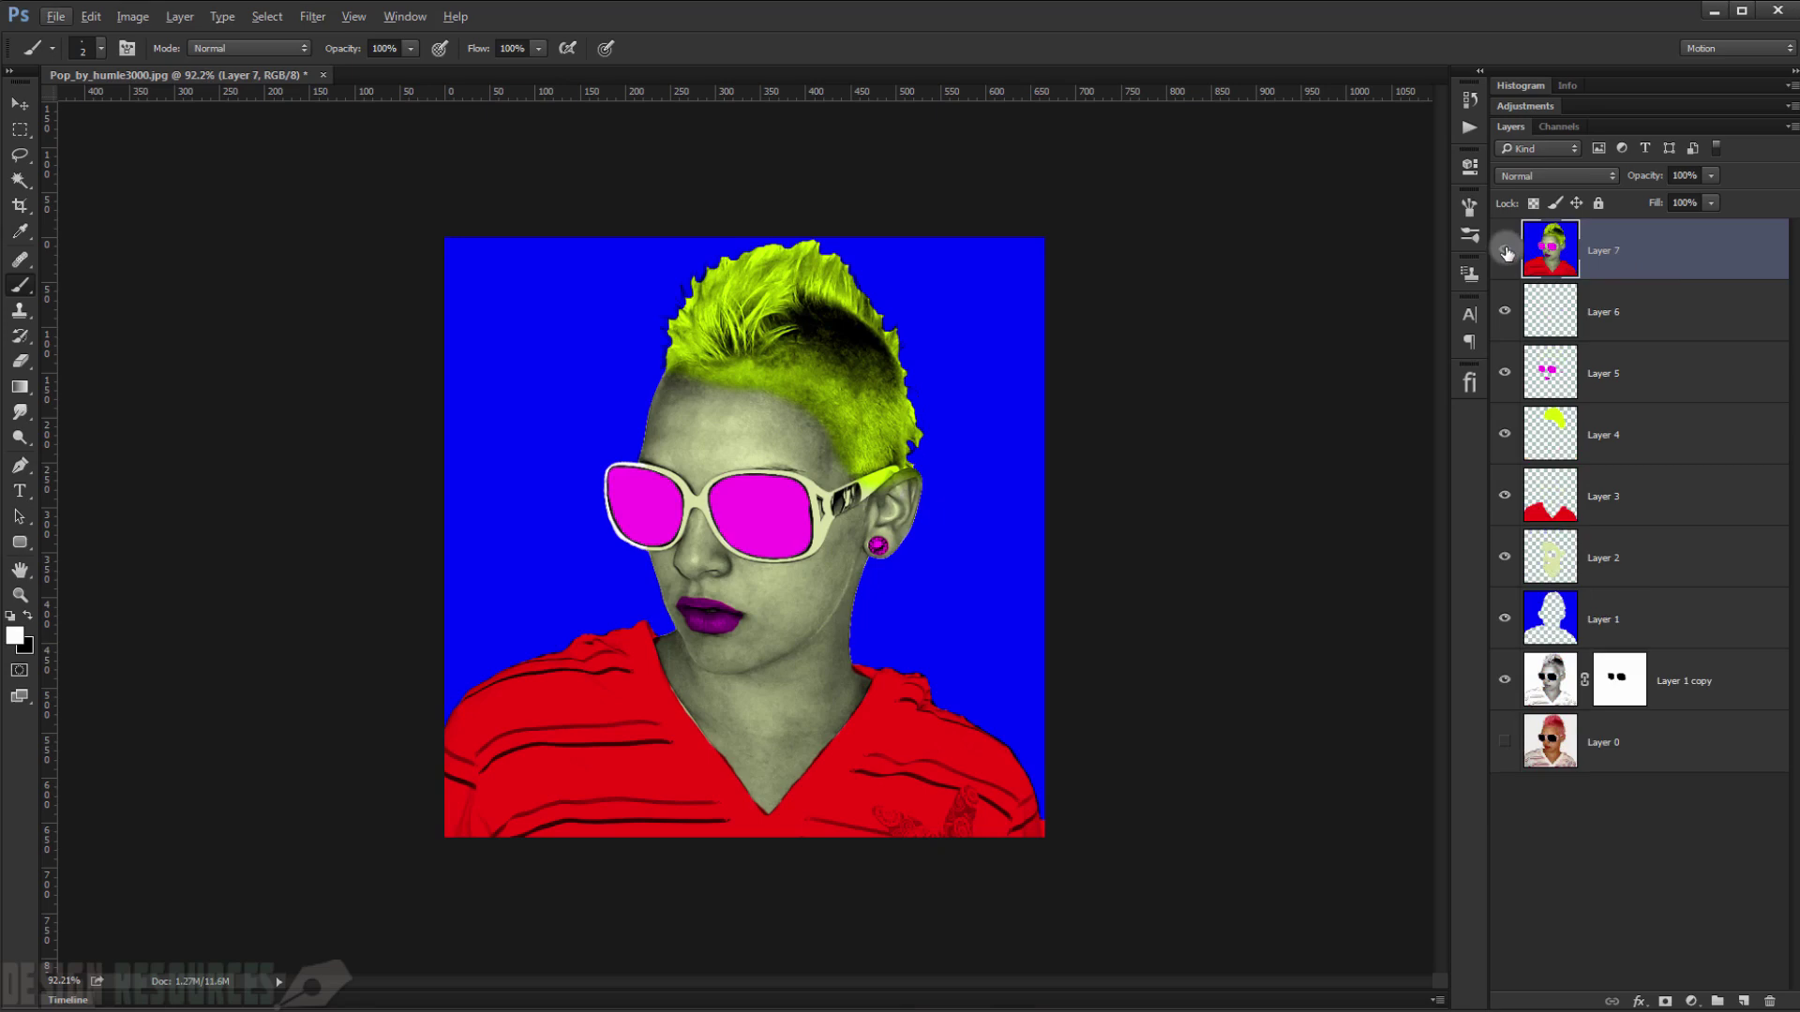
click(1683, 255)
- Extend the canvas to the lower right with a 1:1 crop to about 1322 by 1322 px
click(20, 206)
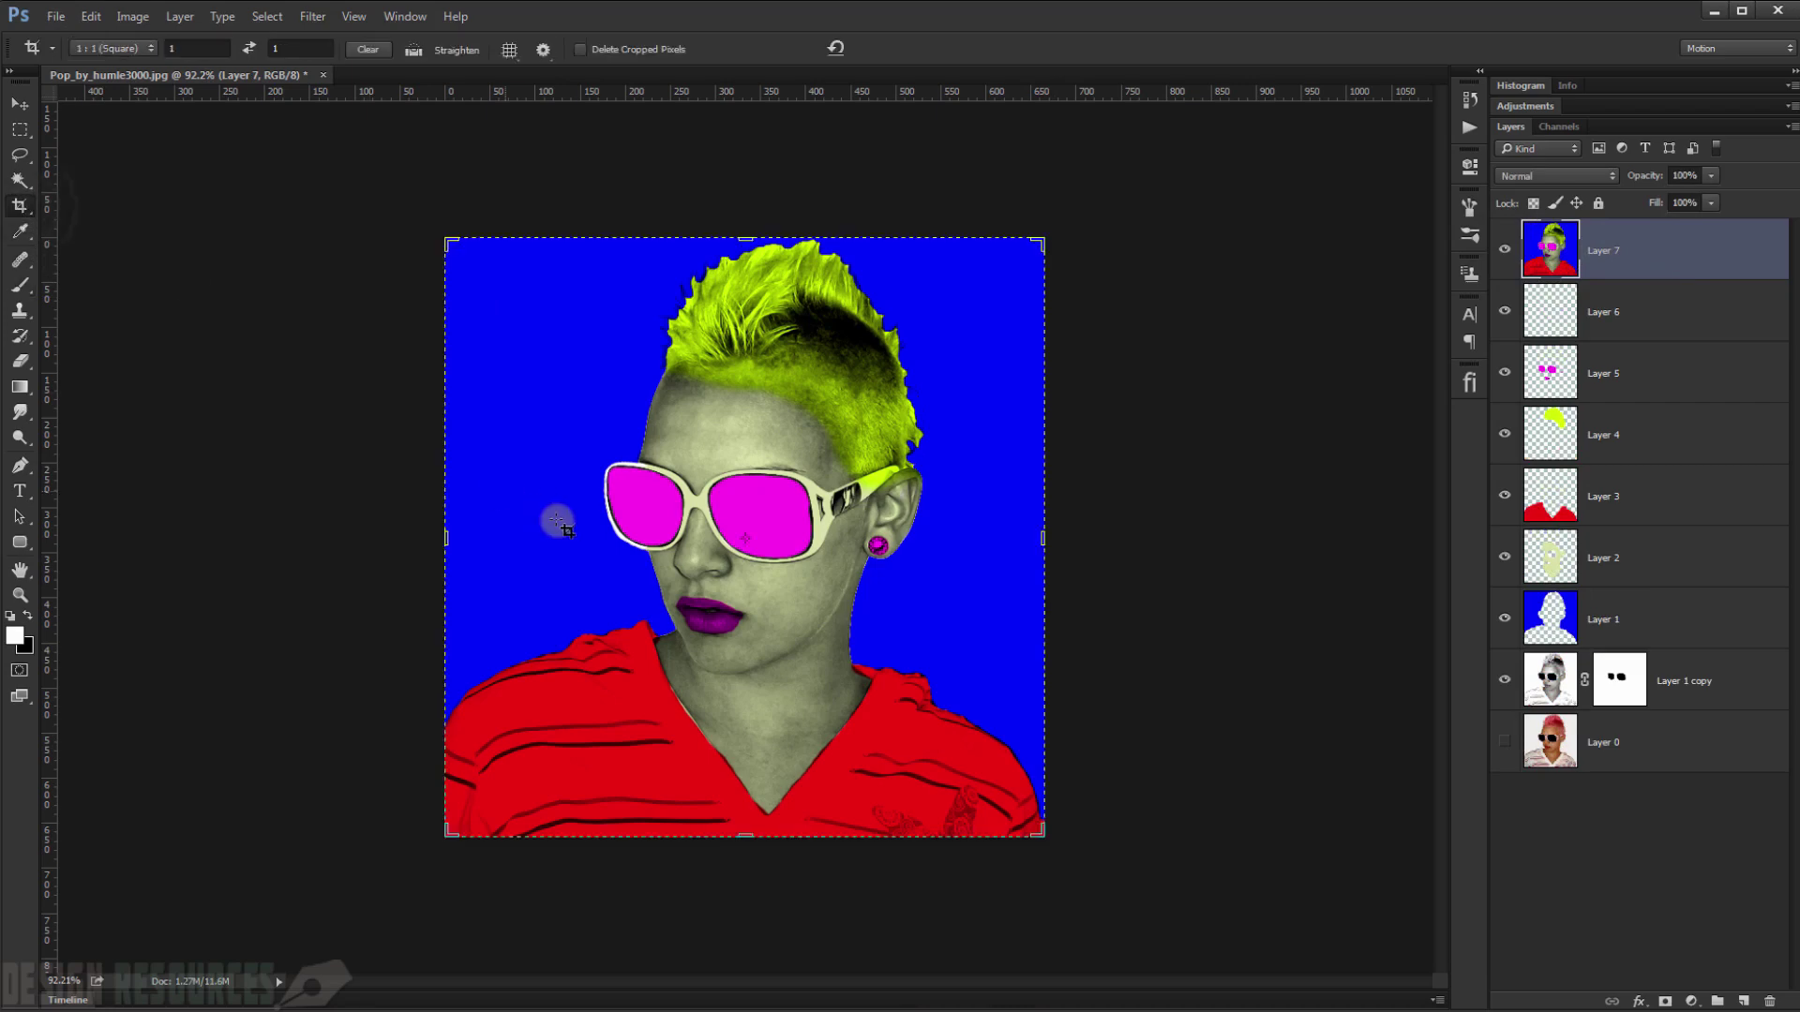
scroll(643, 583, down, 5)
drag(871, 664, 1022, 770)
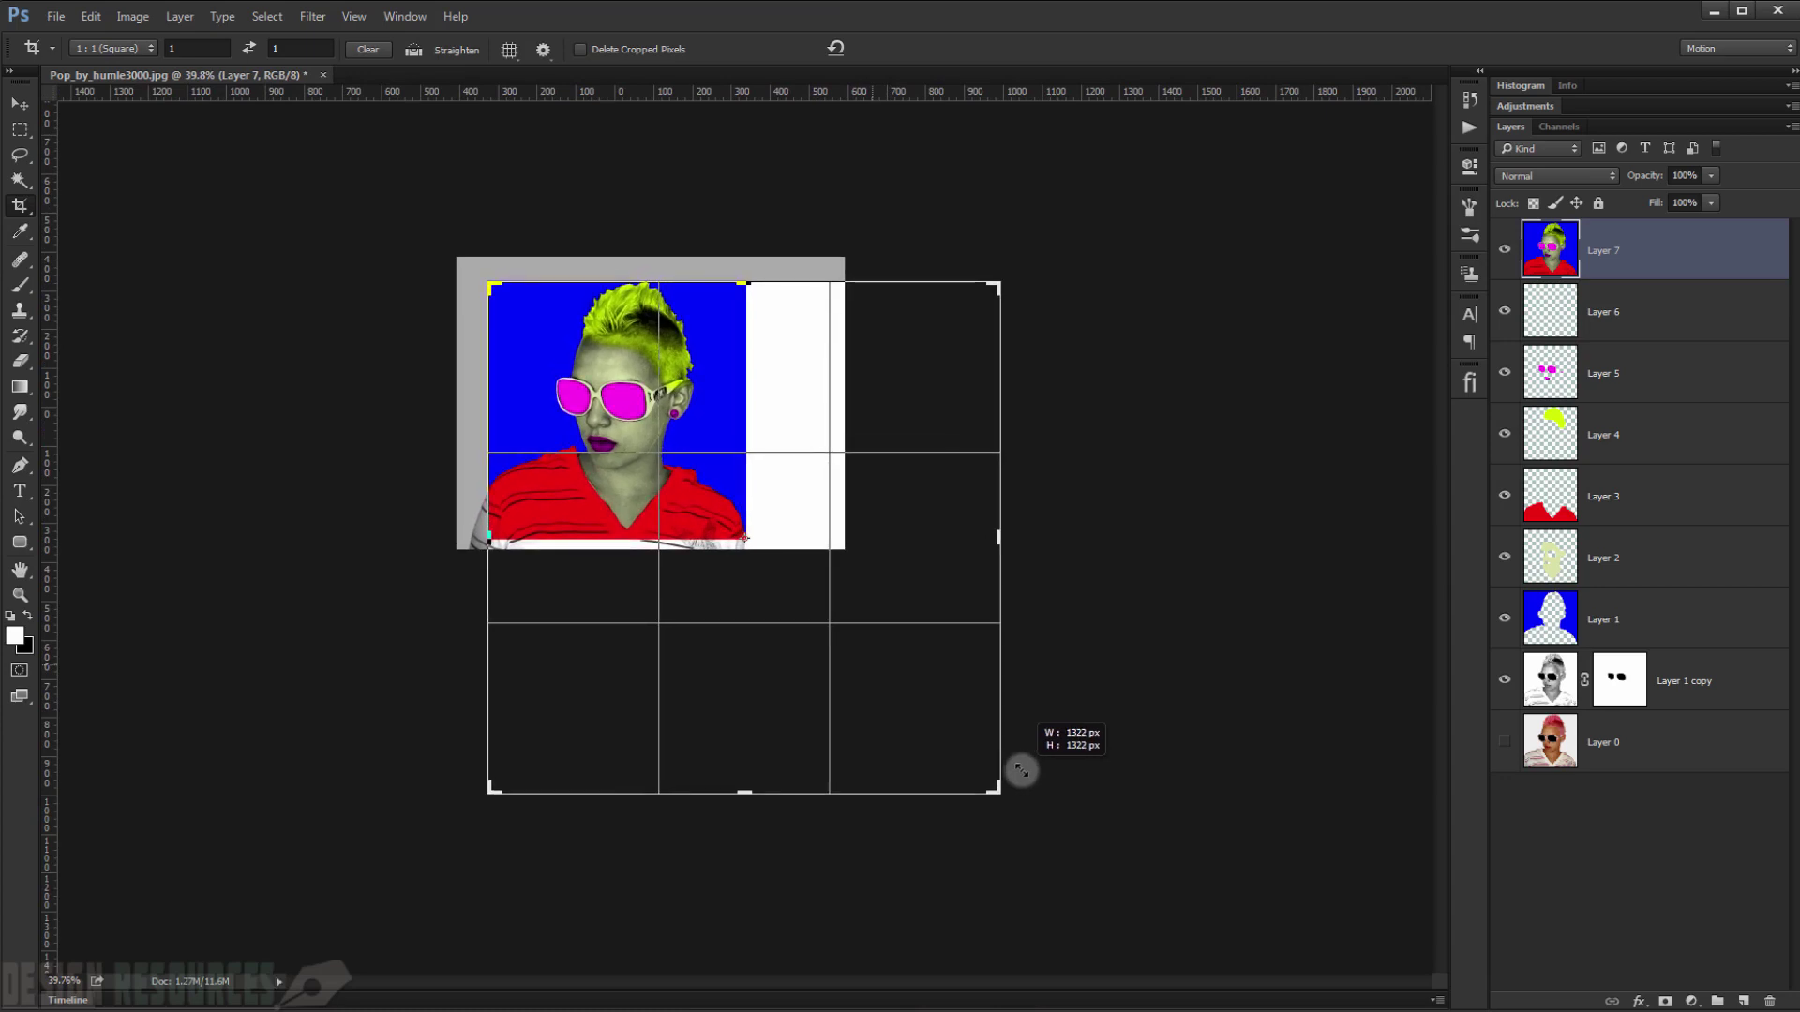
drag(1022, 770, 1025, 771)
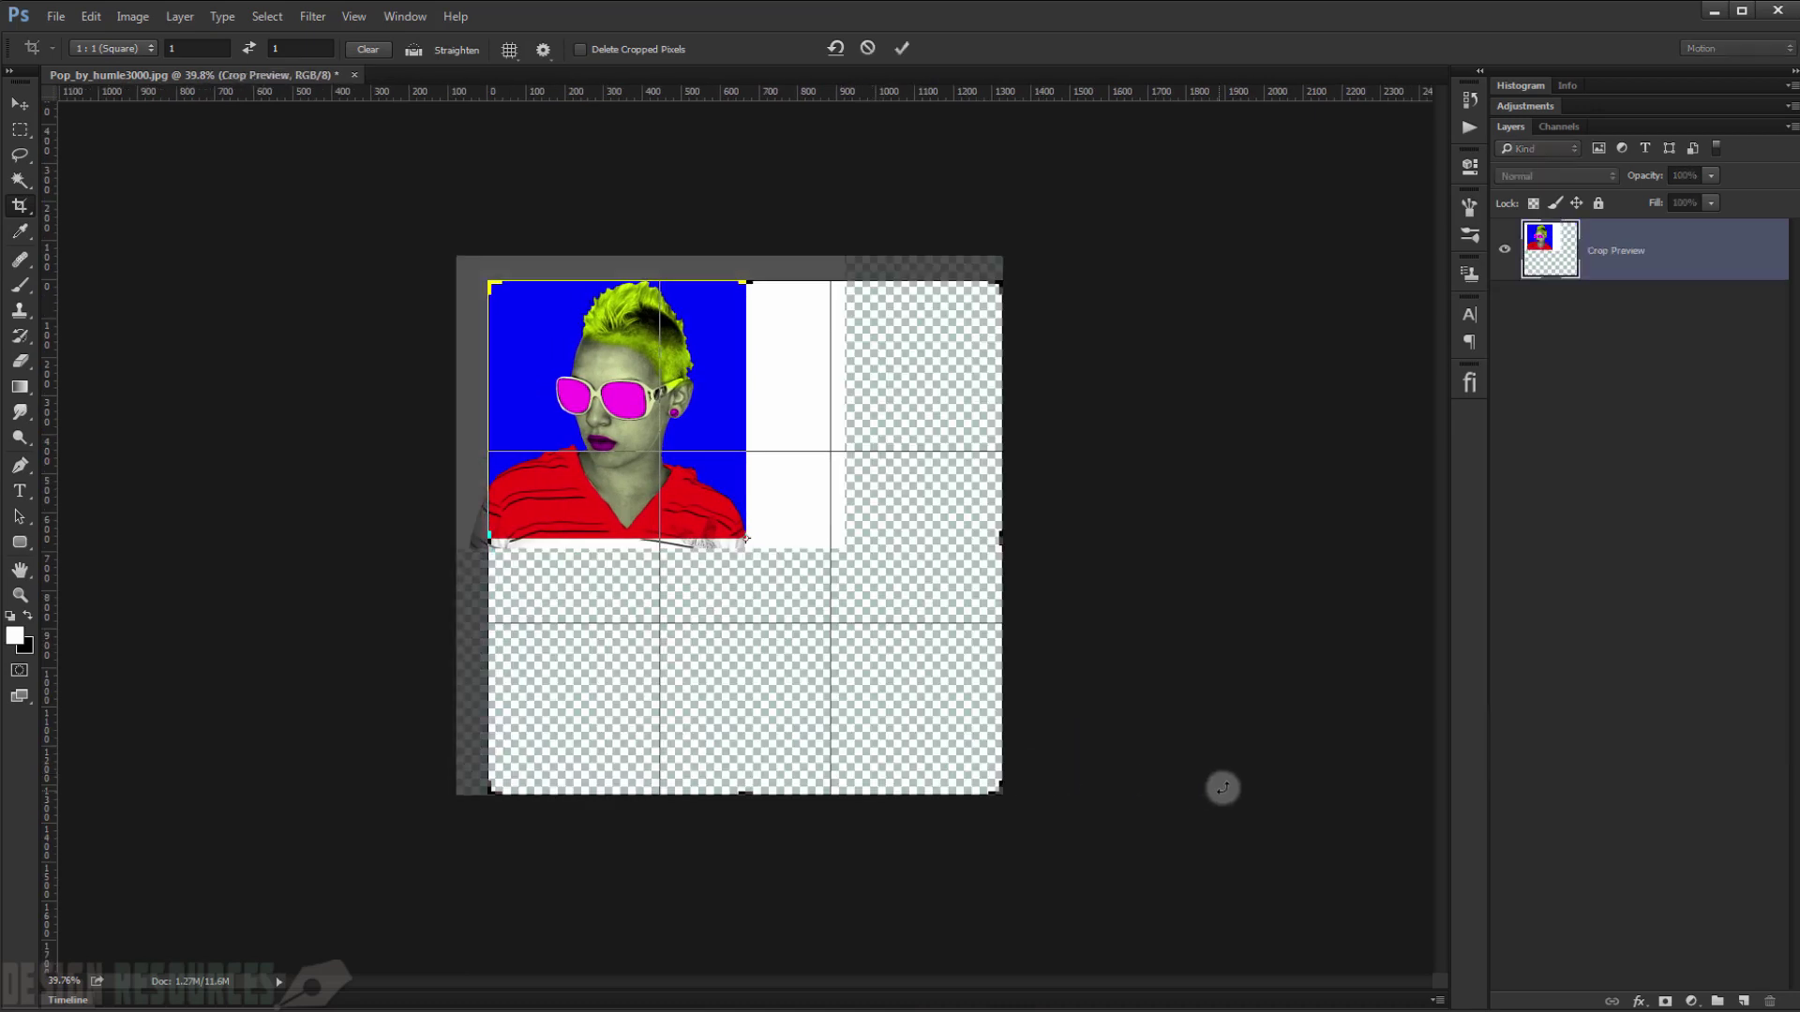
key(Return)
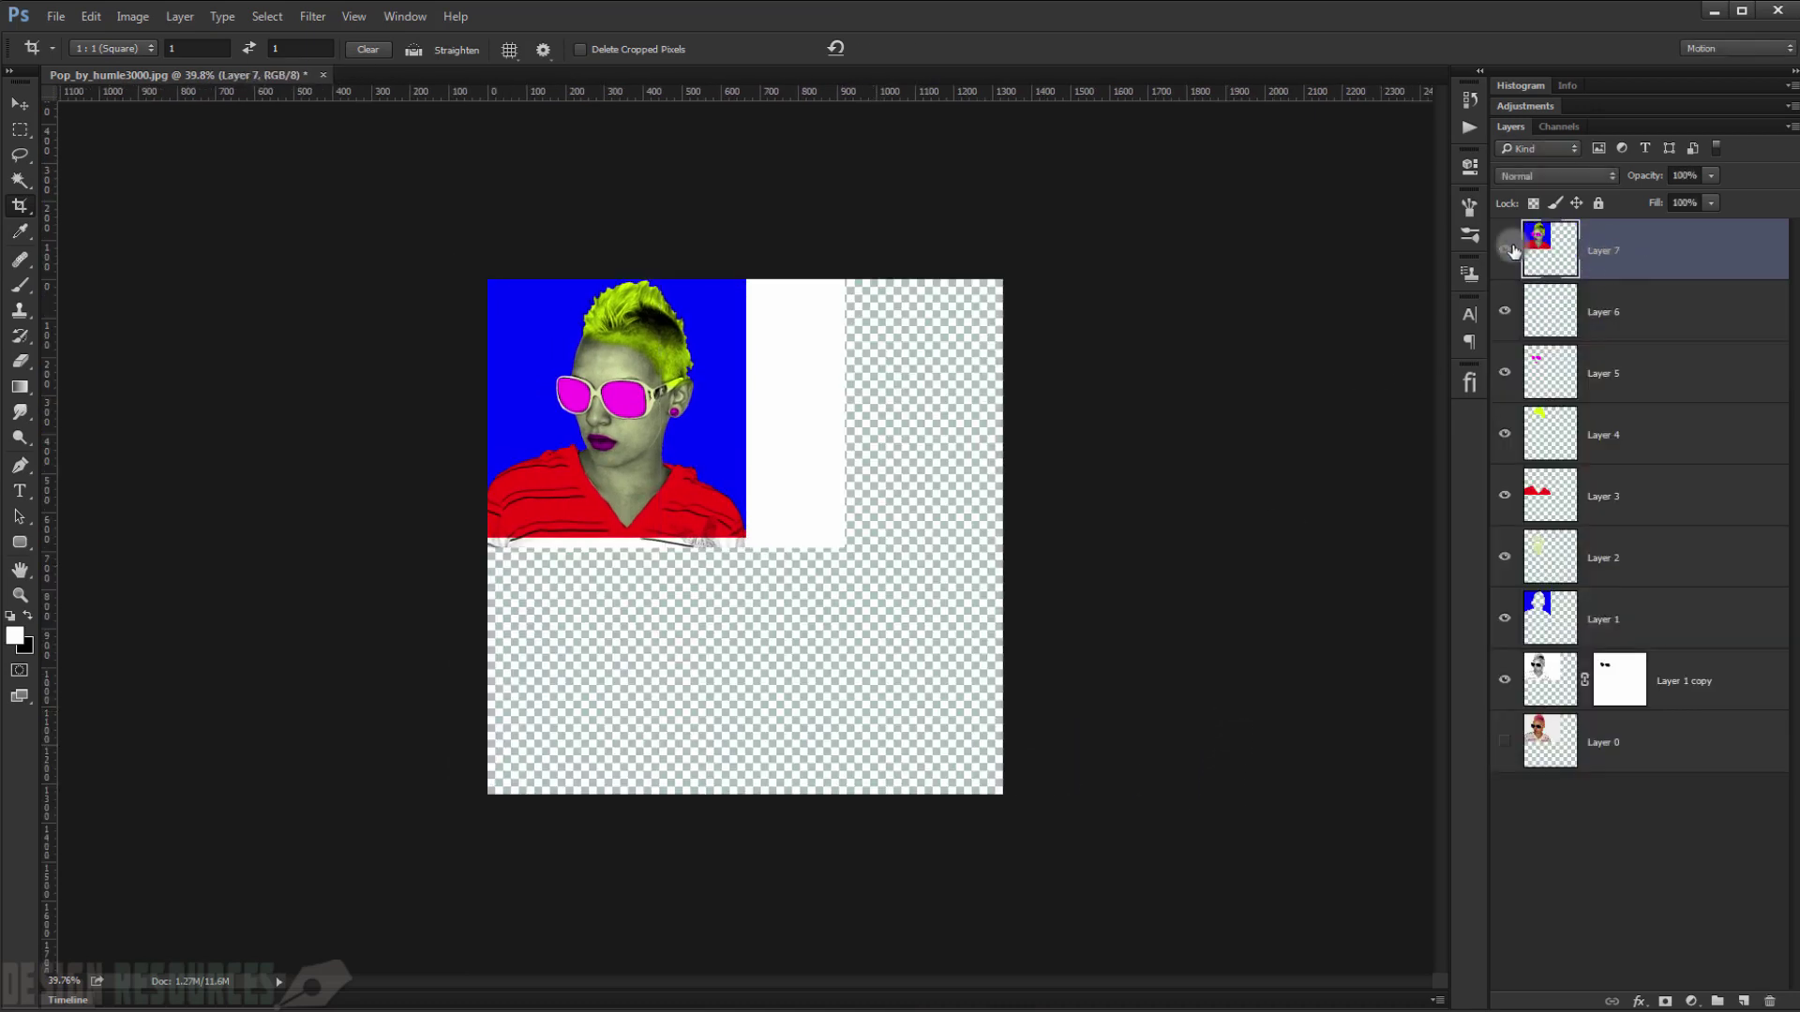
- Hide Layer 1 copy, then group Layers 1 to 6 and hide the group
click(1507, 677)
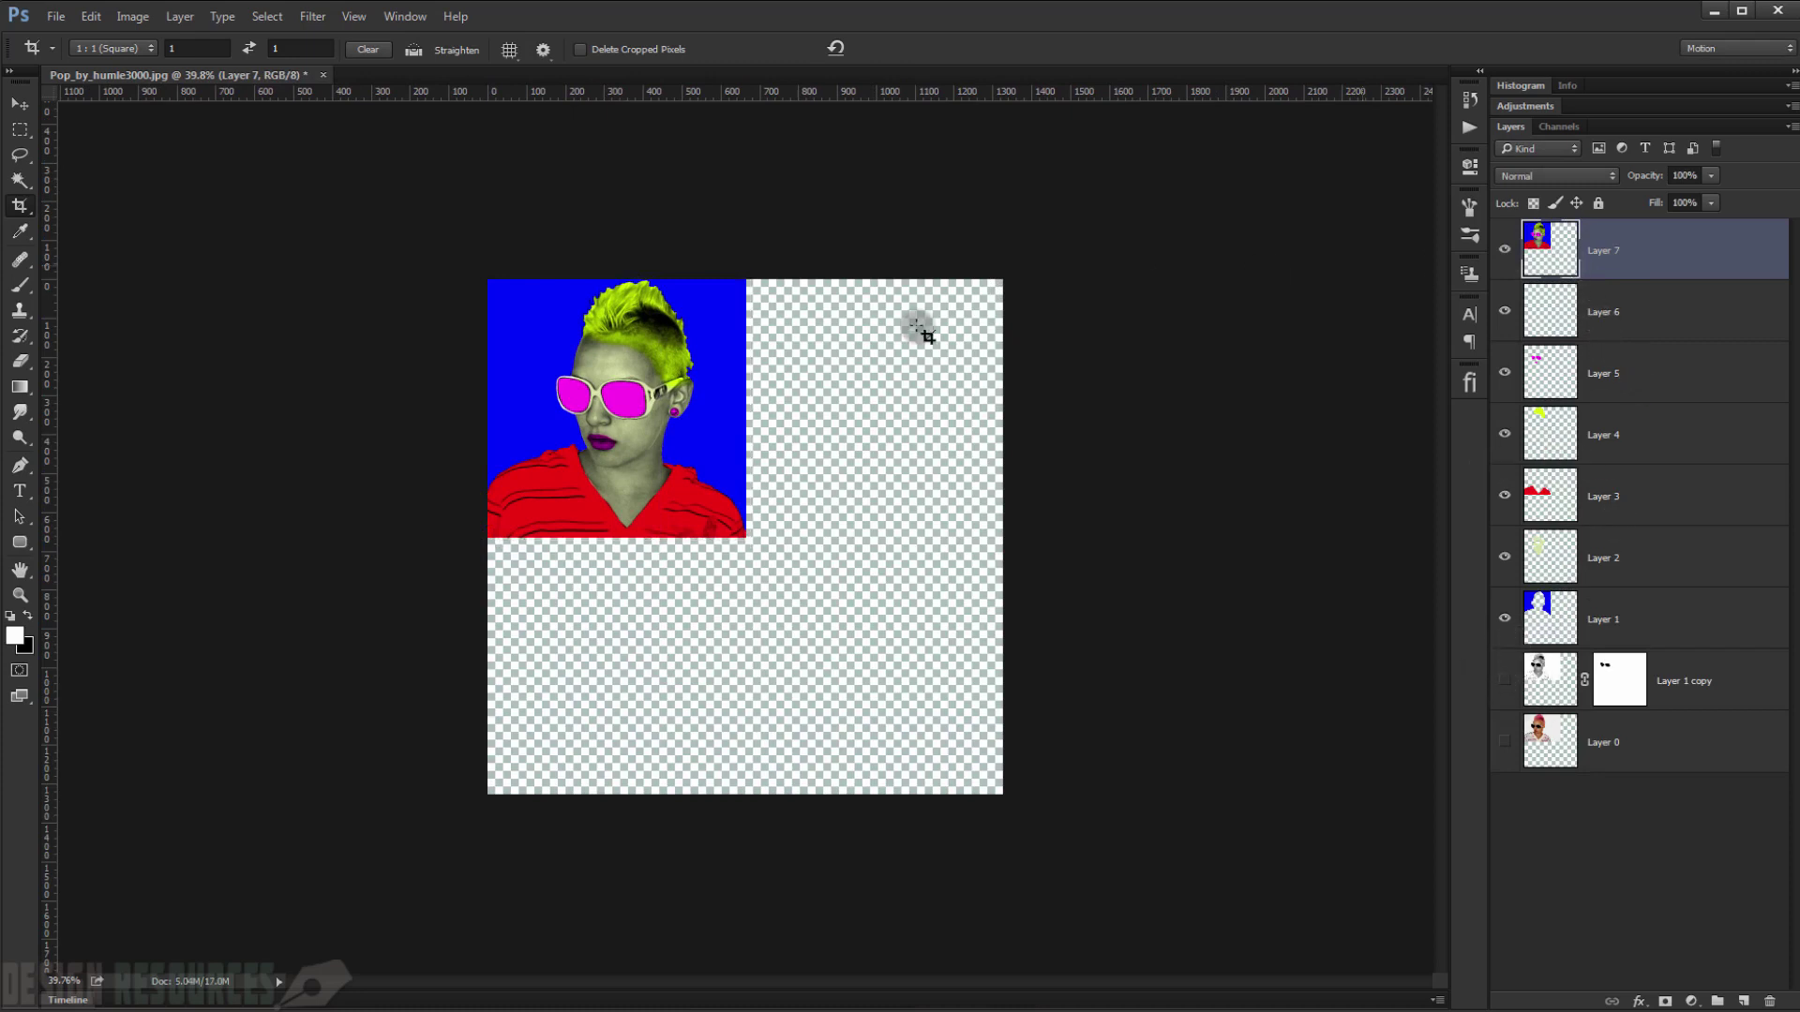
click(1593, 319)
shift+click(1631, 612)
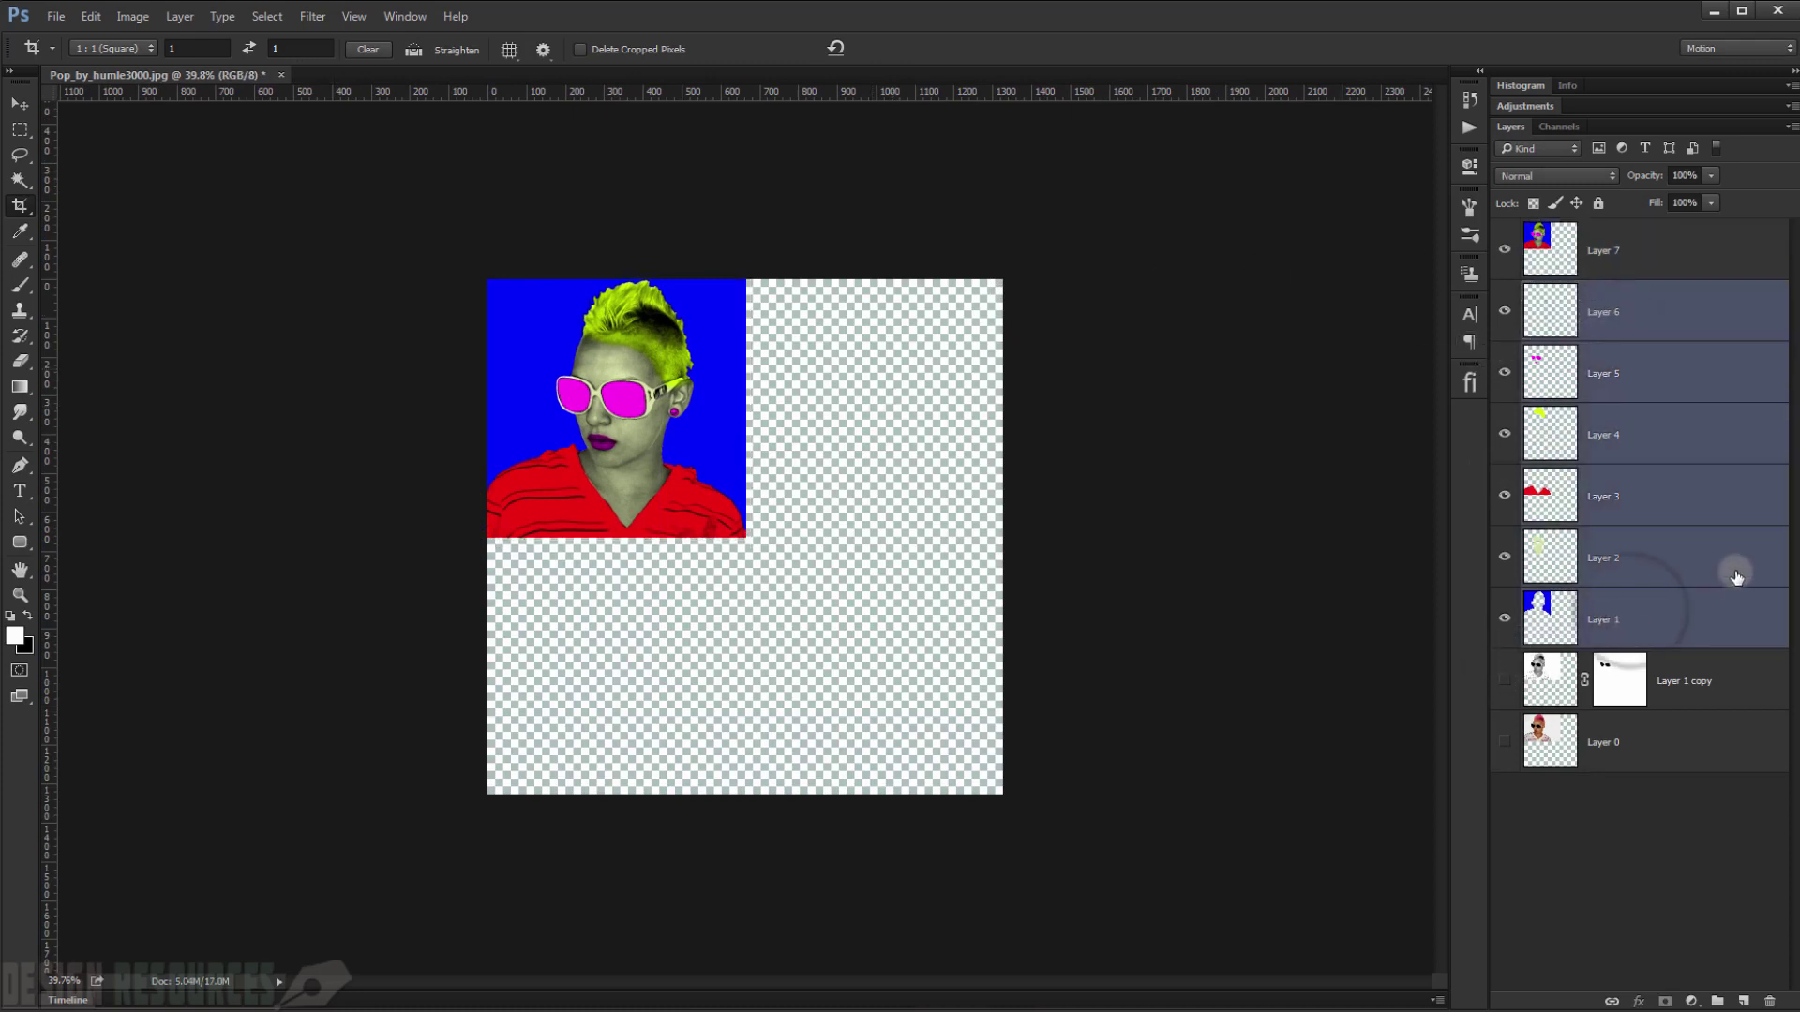
key(ctrl+g)
click(1505, 292)
- Duplicate Layer 7 three times and arrange the copies with it in a two-by-two grid filling the canvas
click(16, 105)
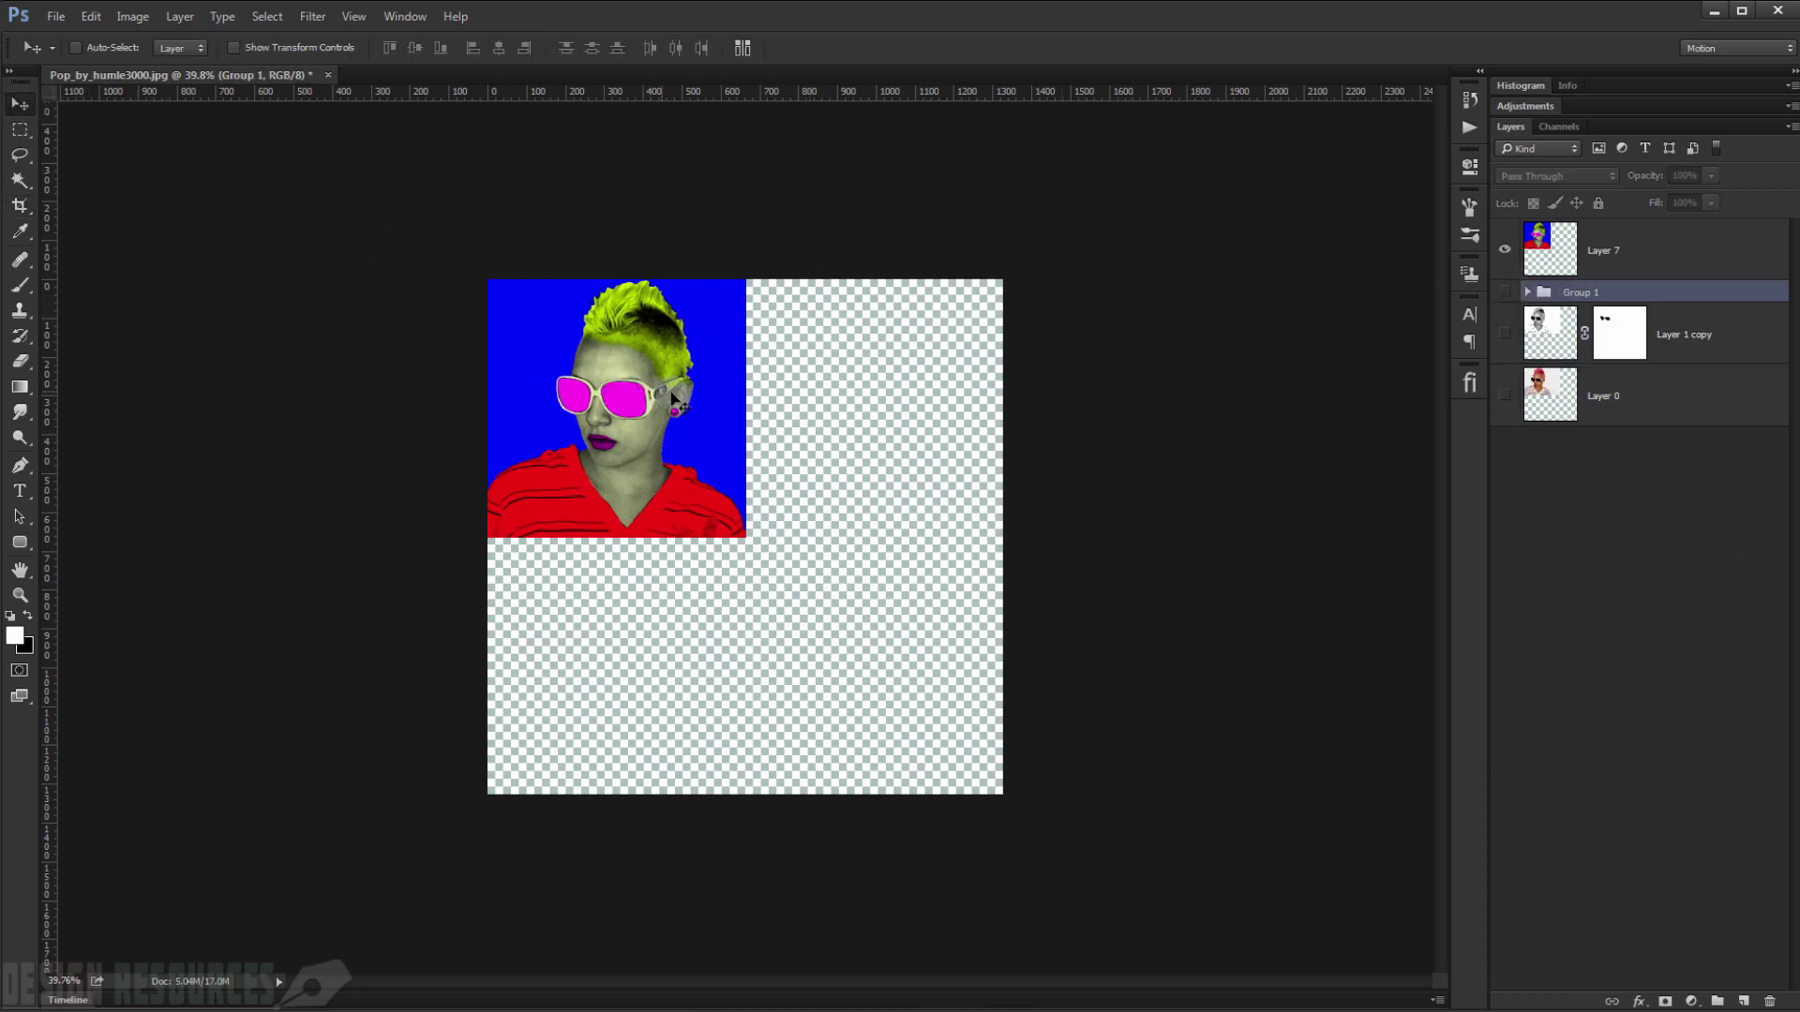
scroll(673, 398, up, 5)
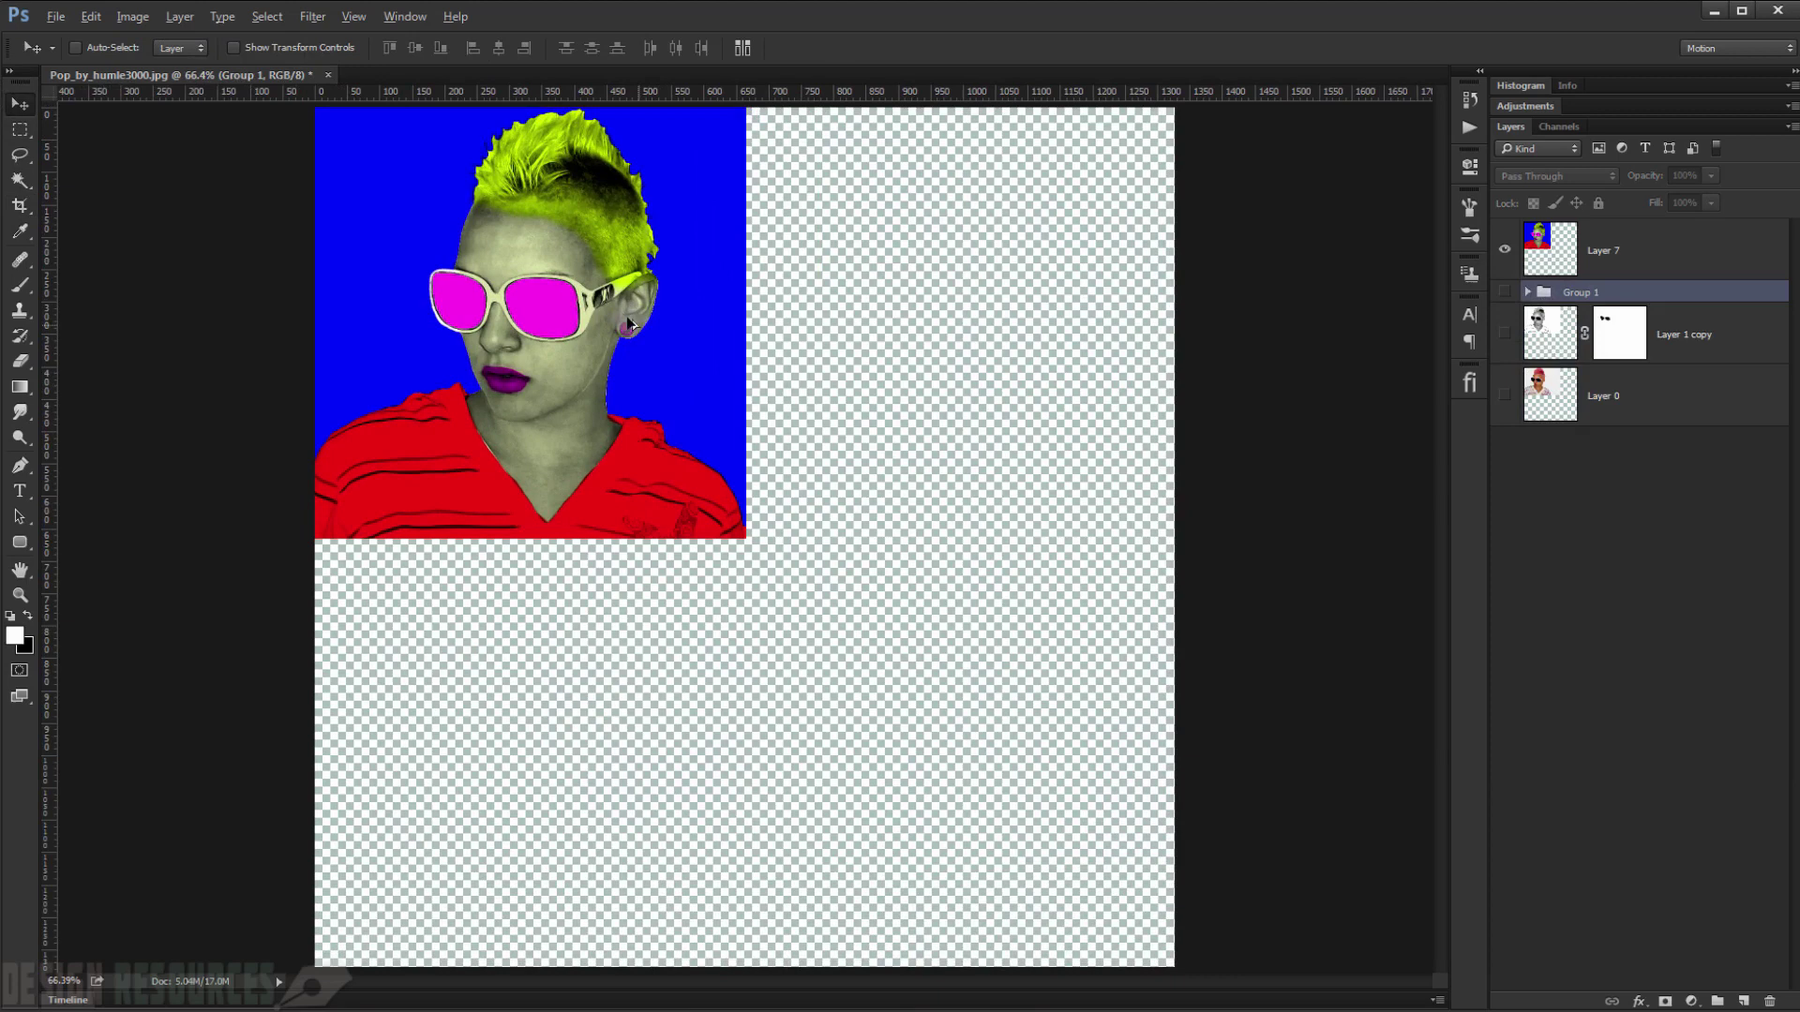
alt+drag(514, 315, 1018, 321)
key(ctrl+z)
click(1583, 250)
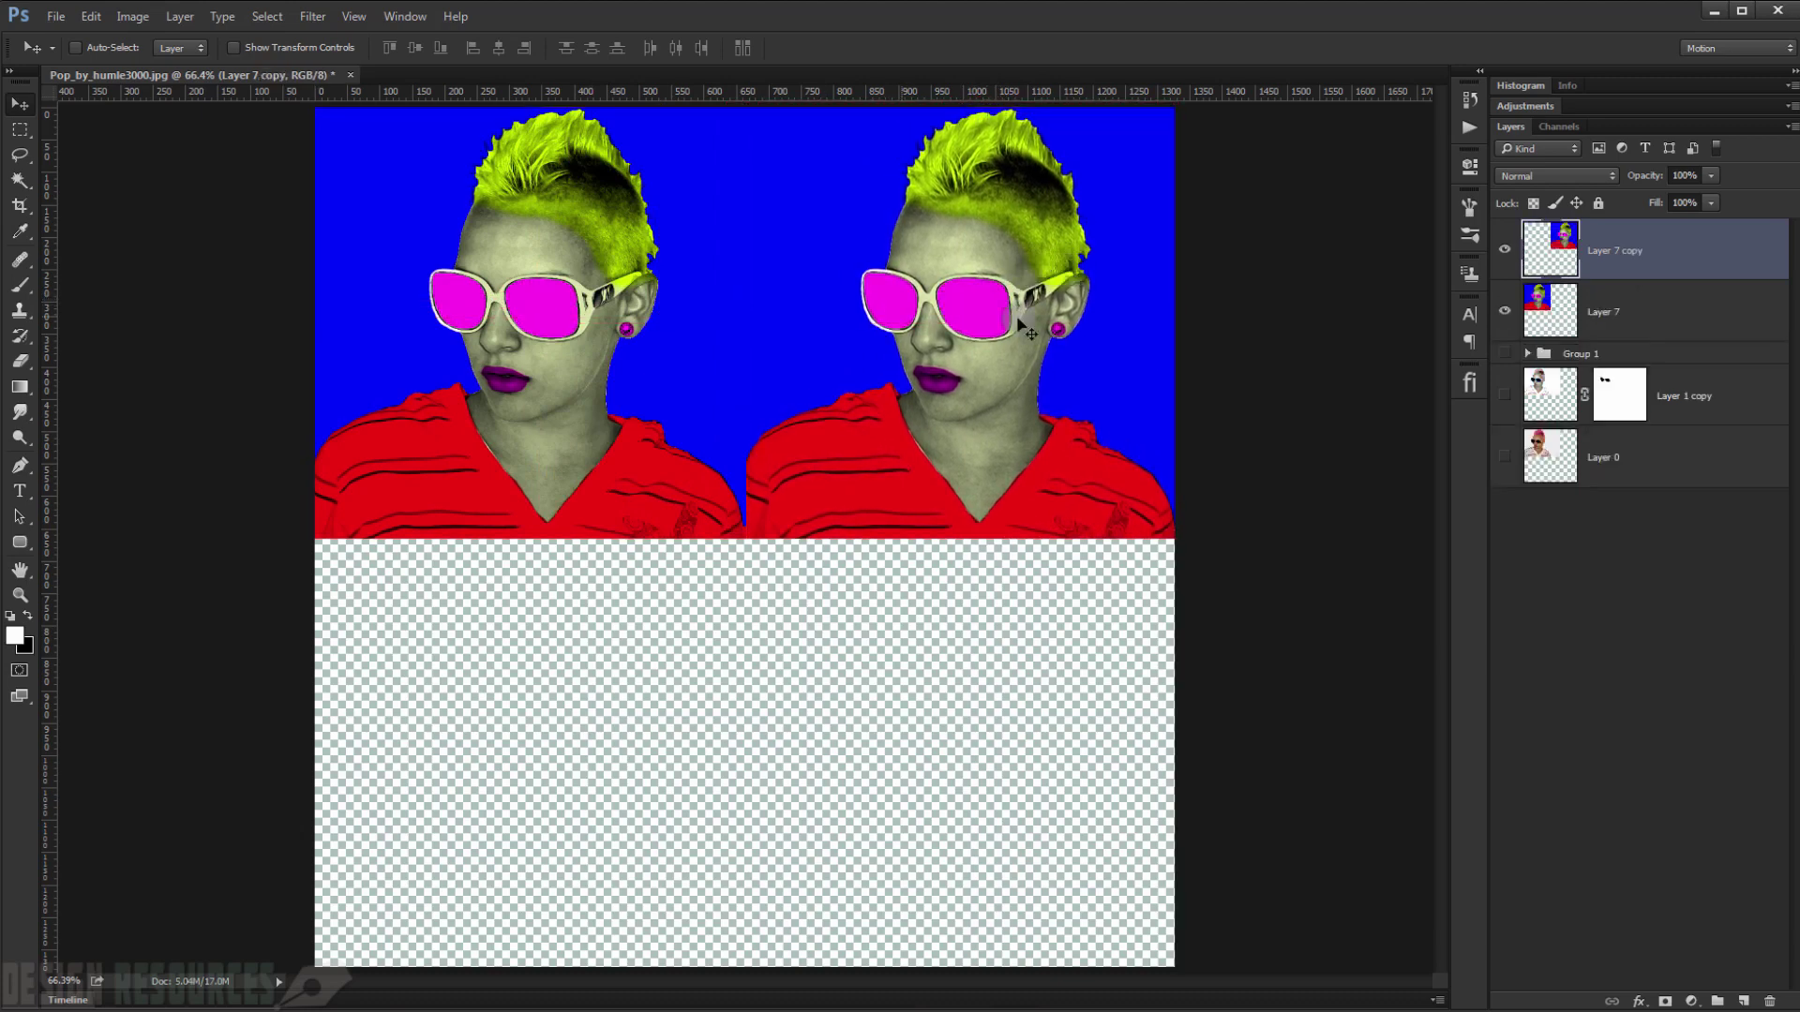
drag(964, 242, 925, 673)
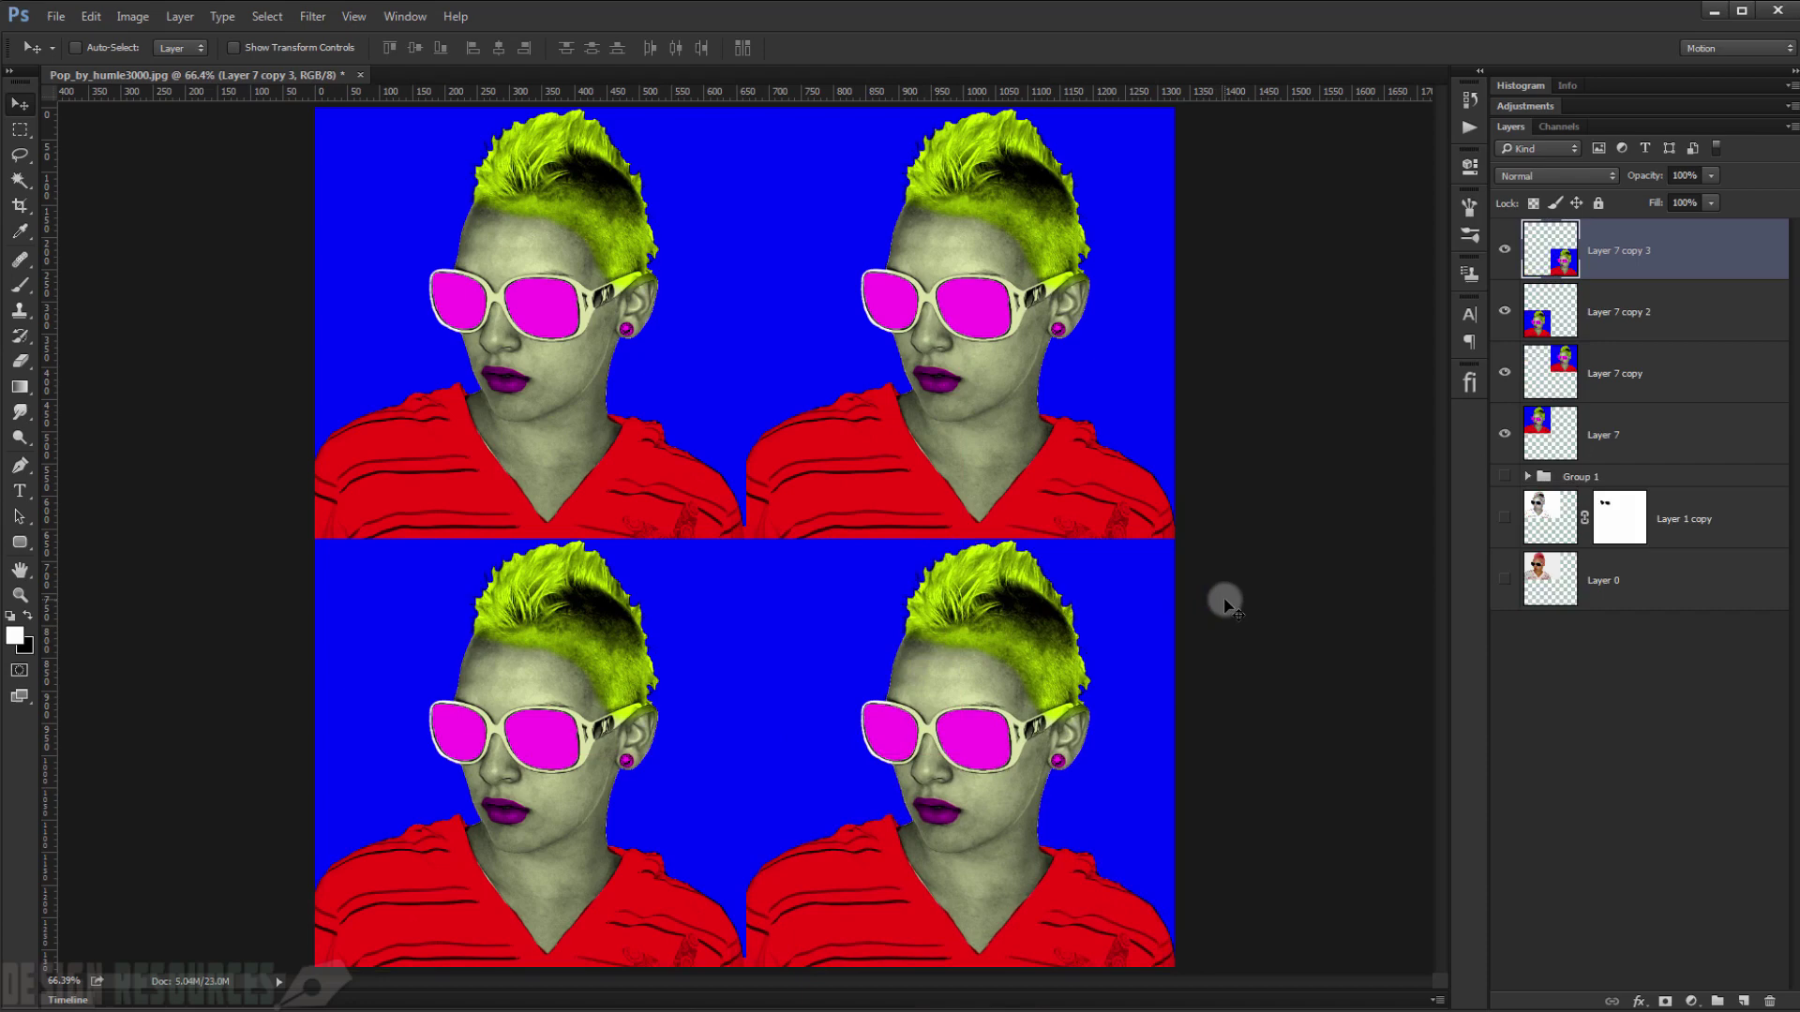
- Recolor Layer 7, the upper-left portrait, with Hue/Saturation at a hue of +180
click(1632, 420)
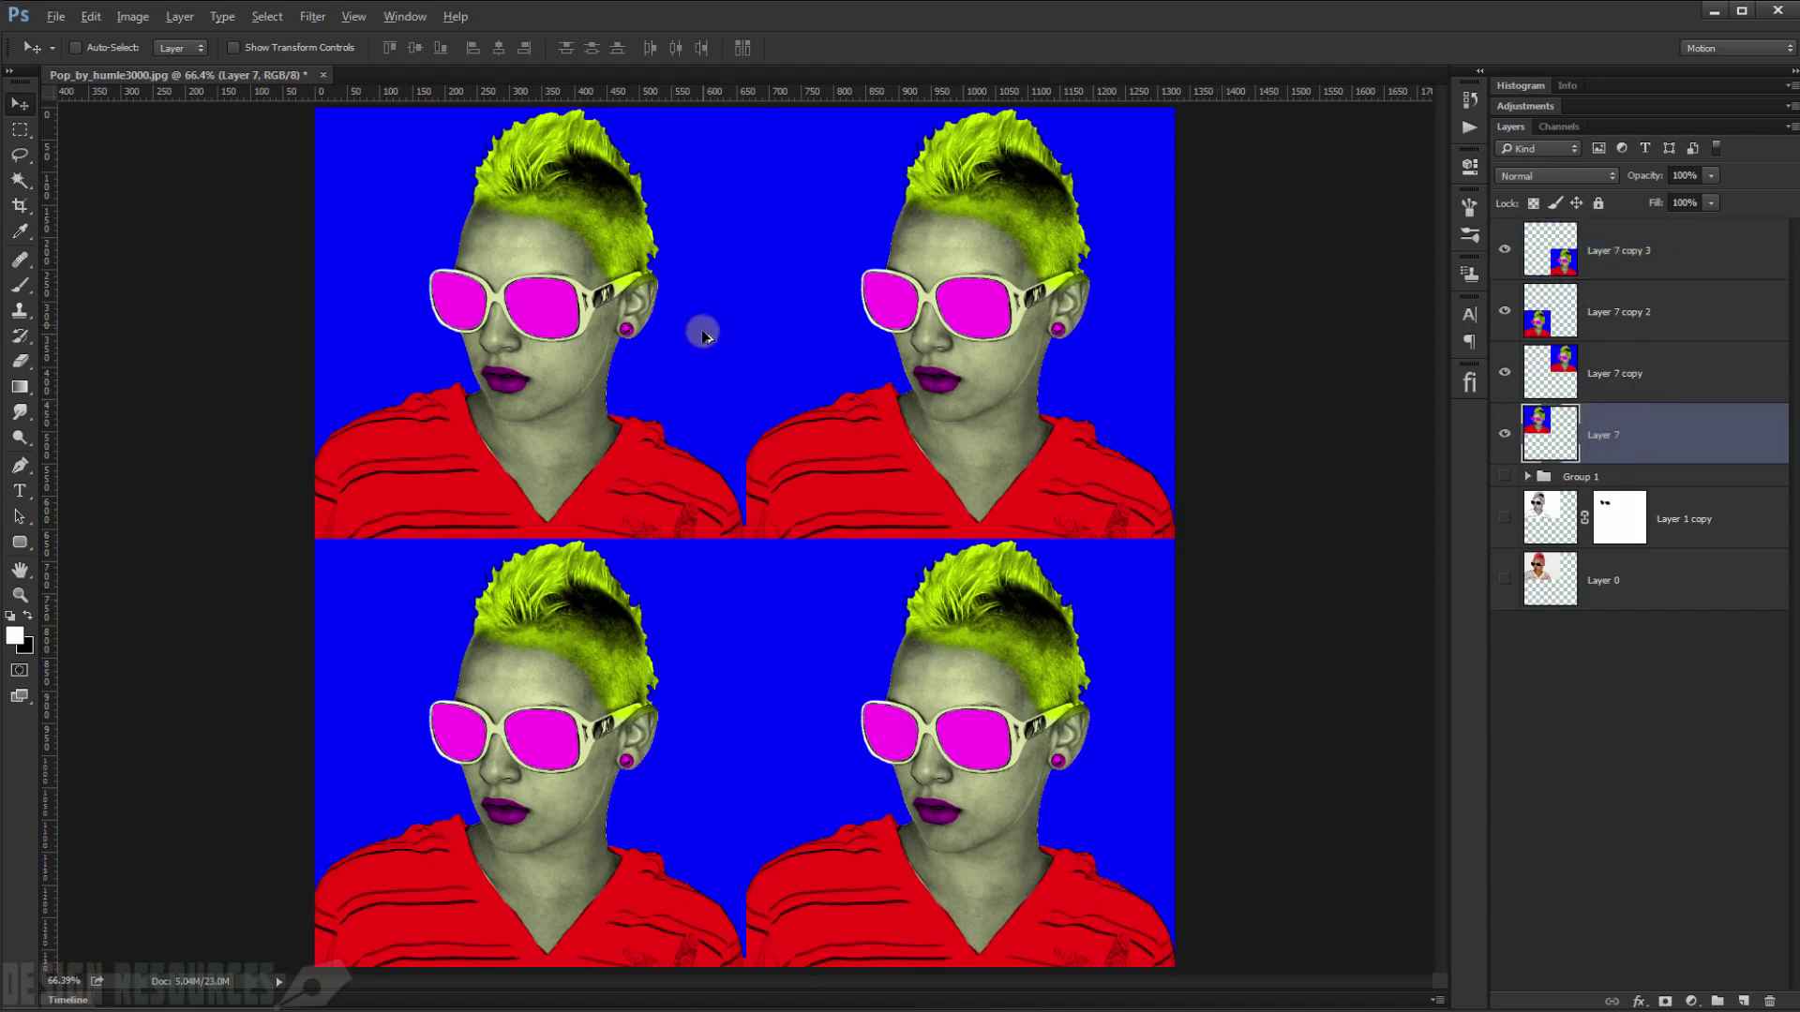
scroll(703, 333, down, 1)
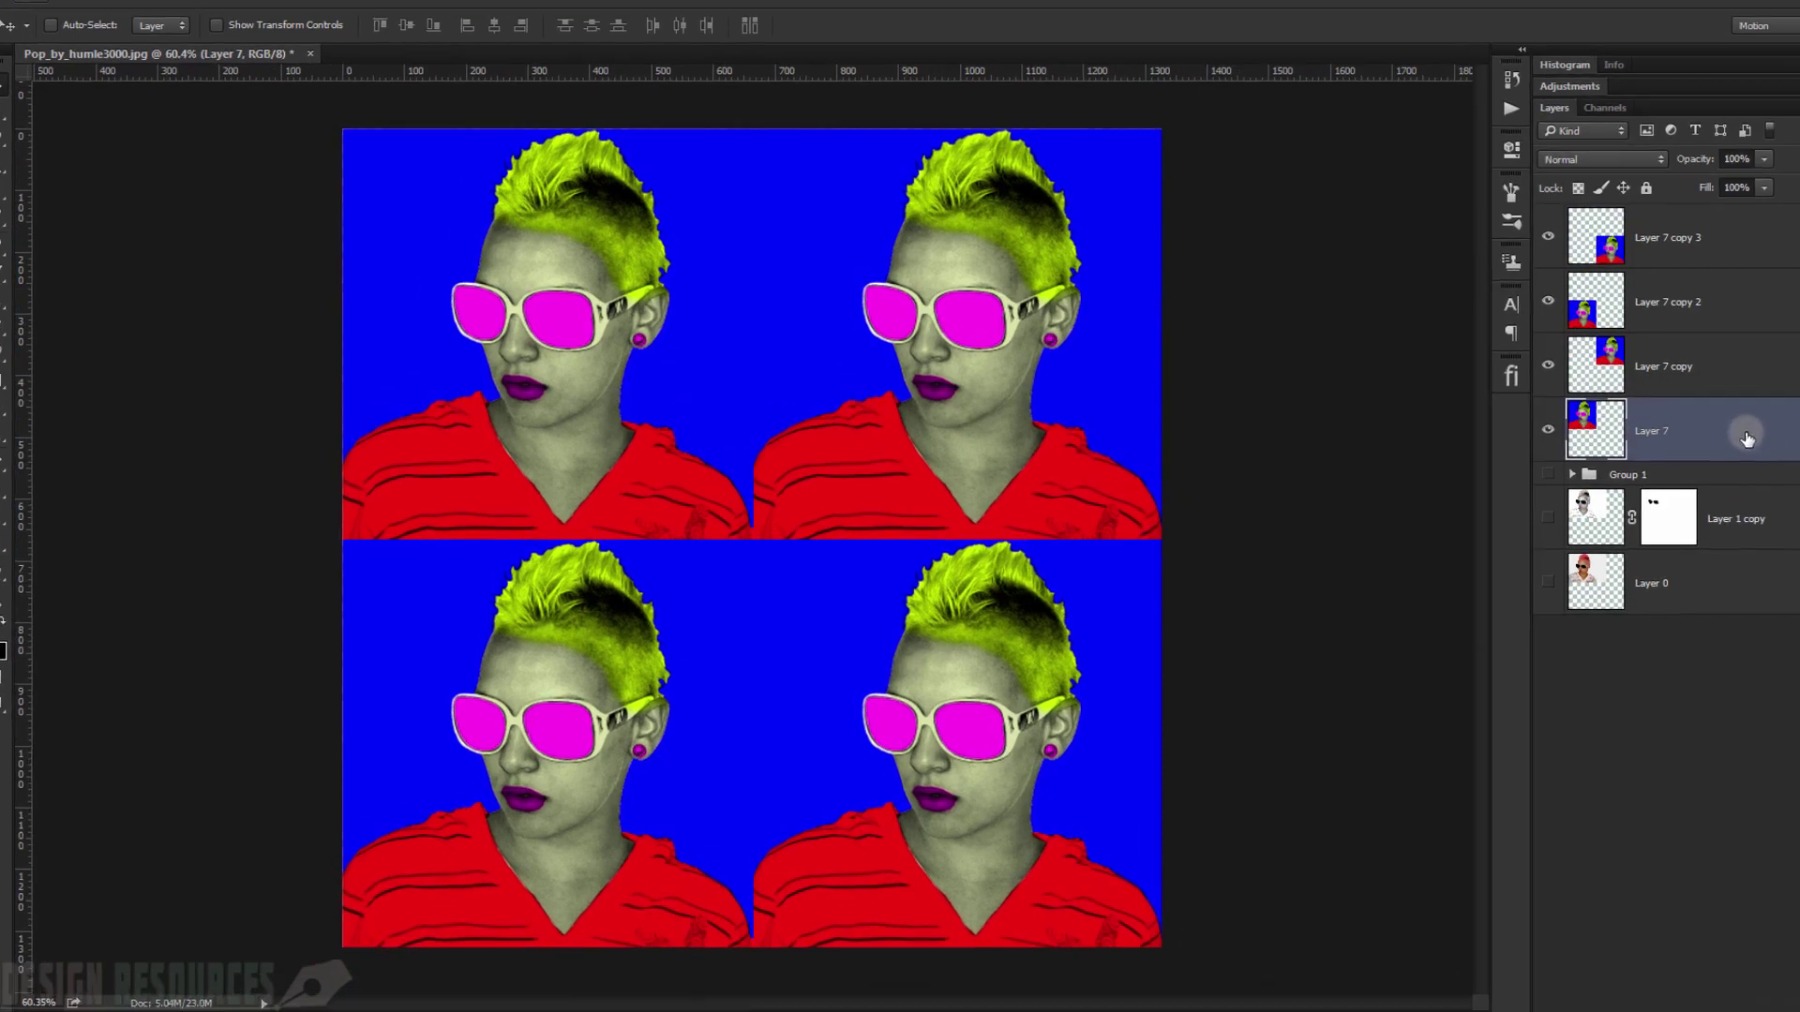
key(ctrl+u)
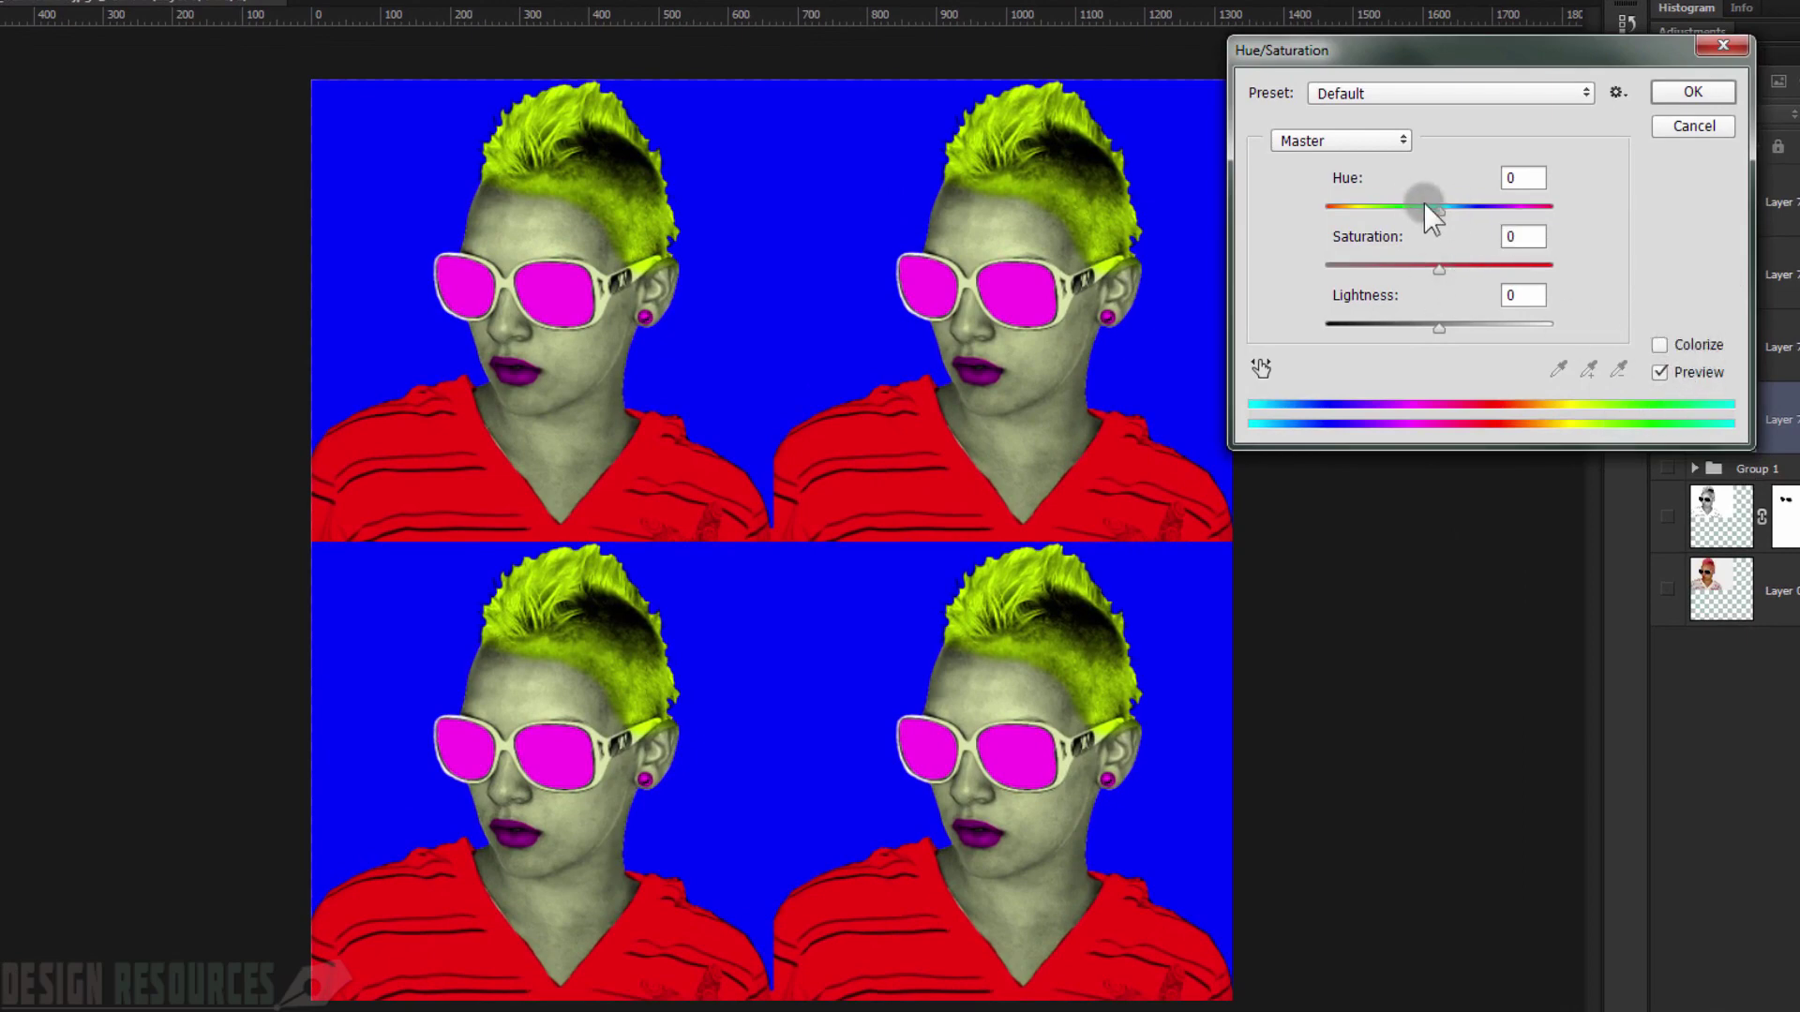
drag(1472, 215, 1560, 201)
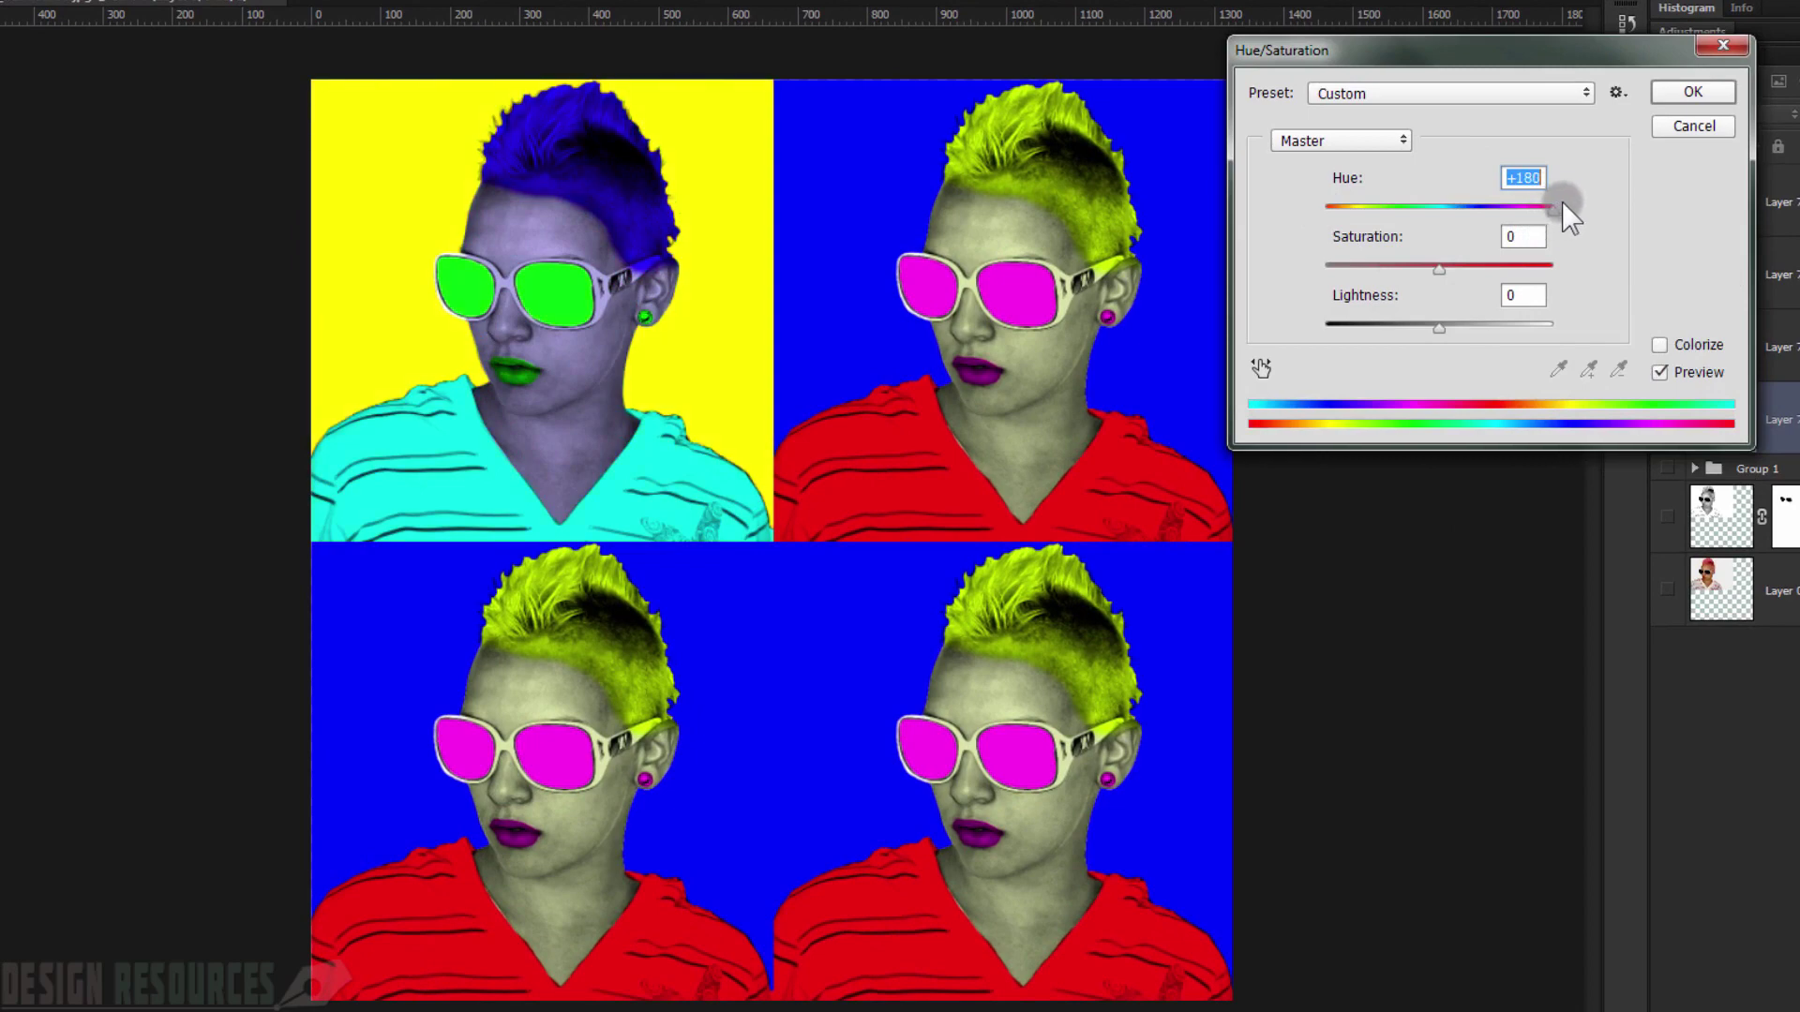
click(1685, 88)
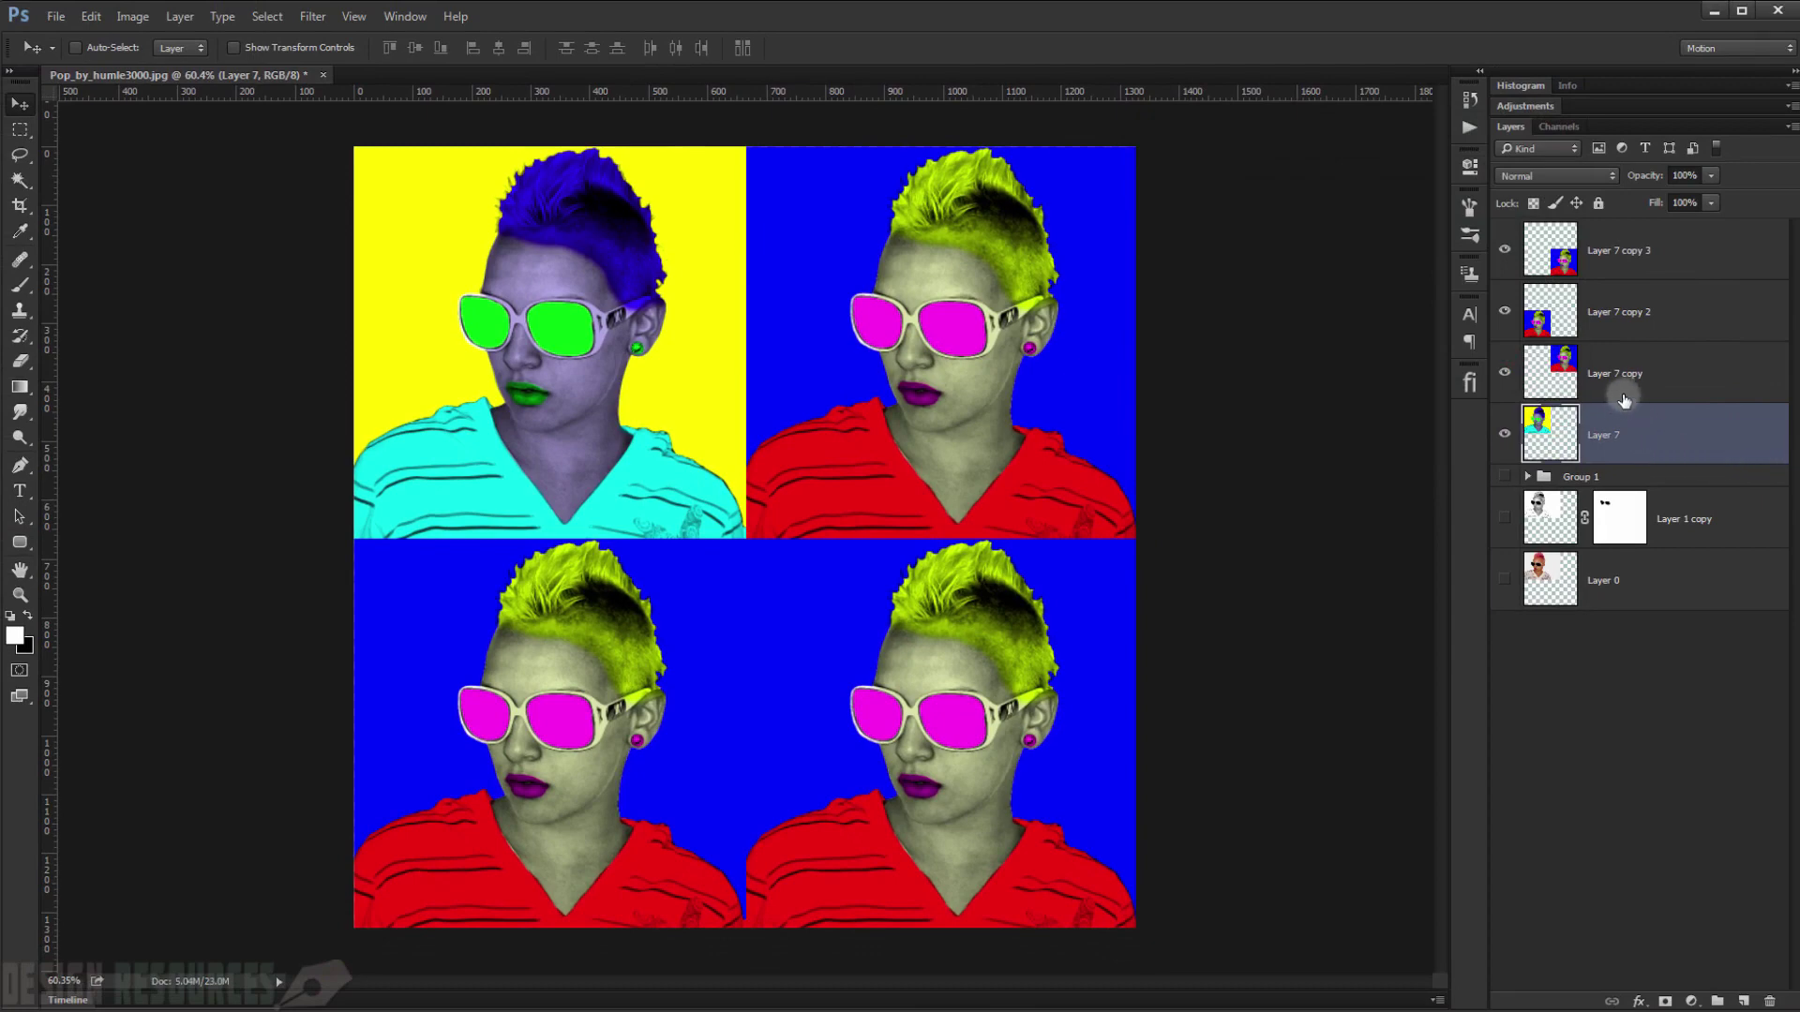
- Recolor Layer 7 copy, the upper-right portrait, with Hue/Saturation at a hue of -108
click(1650, 375)
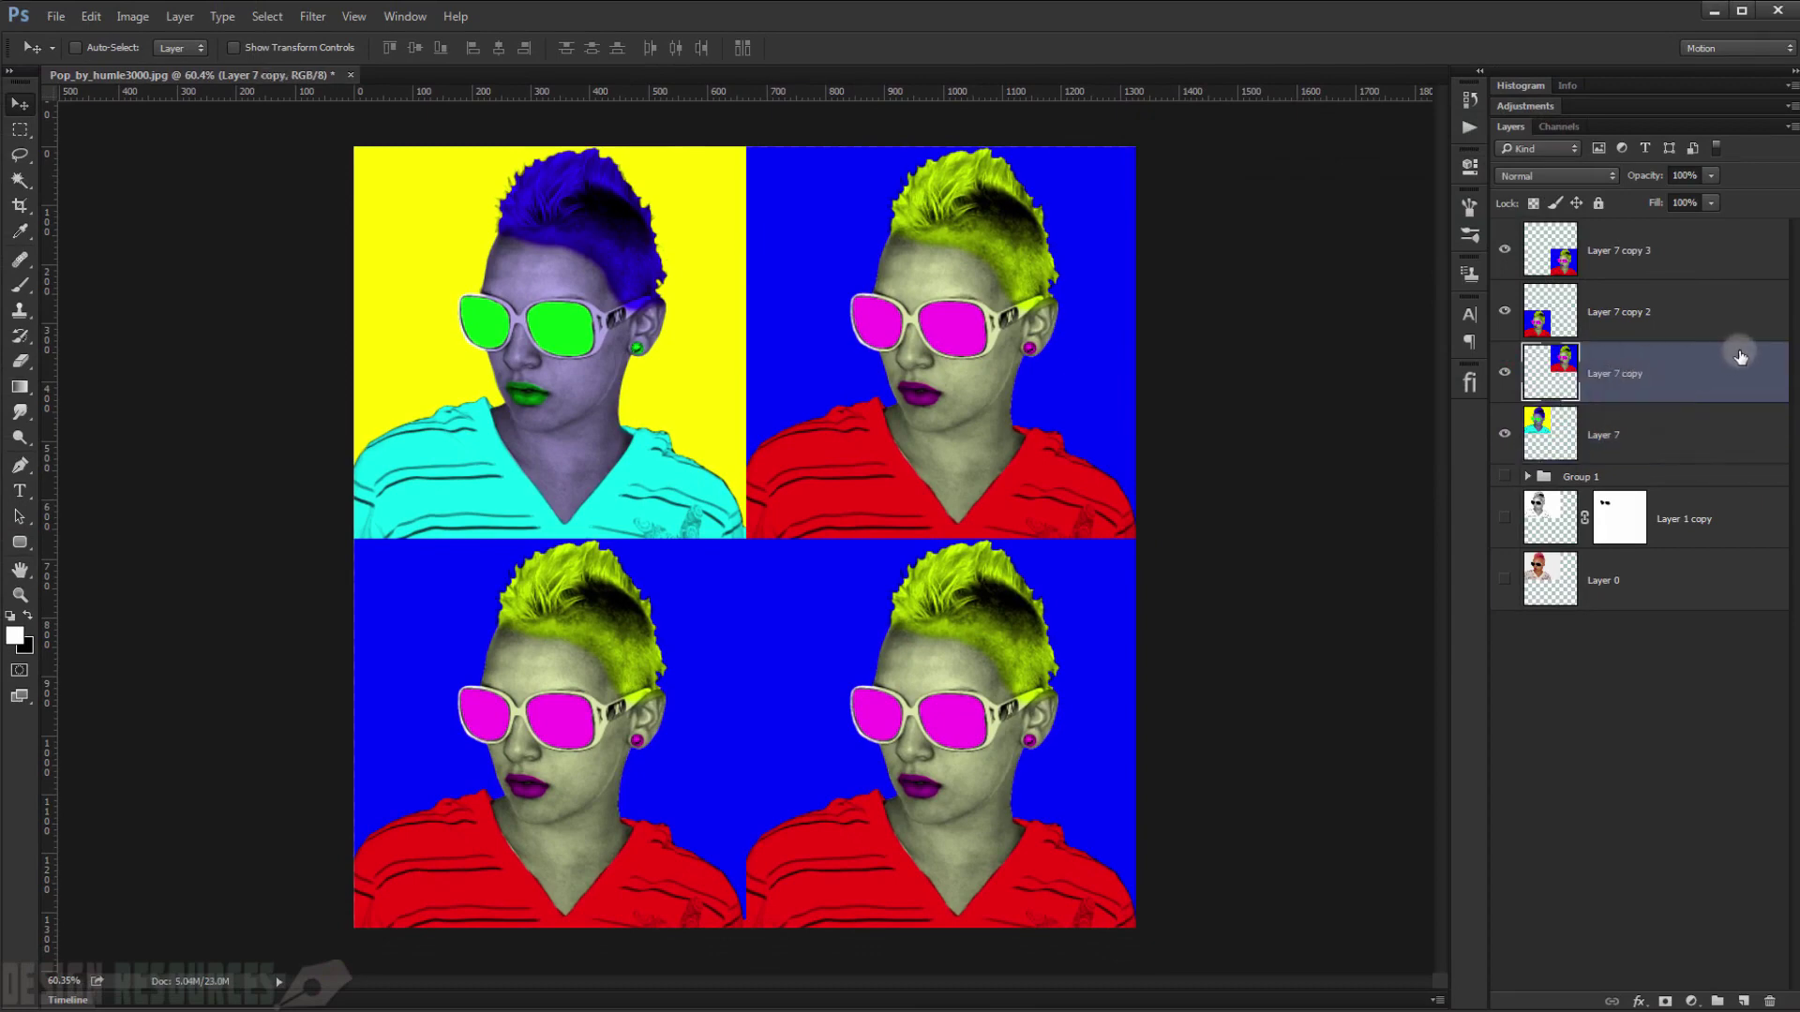
key(ctrl+u)
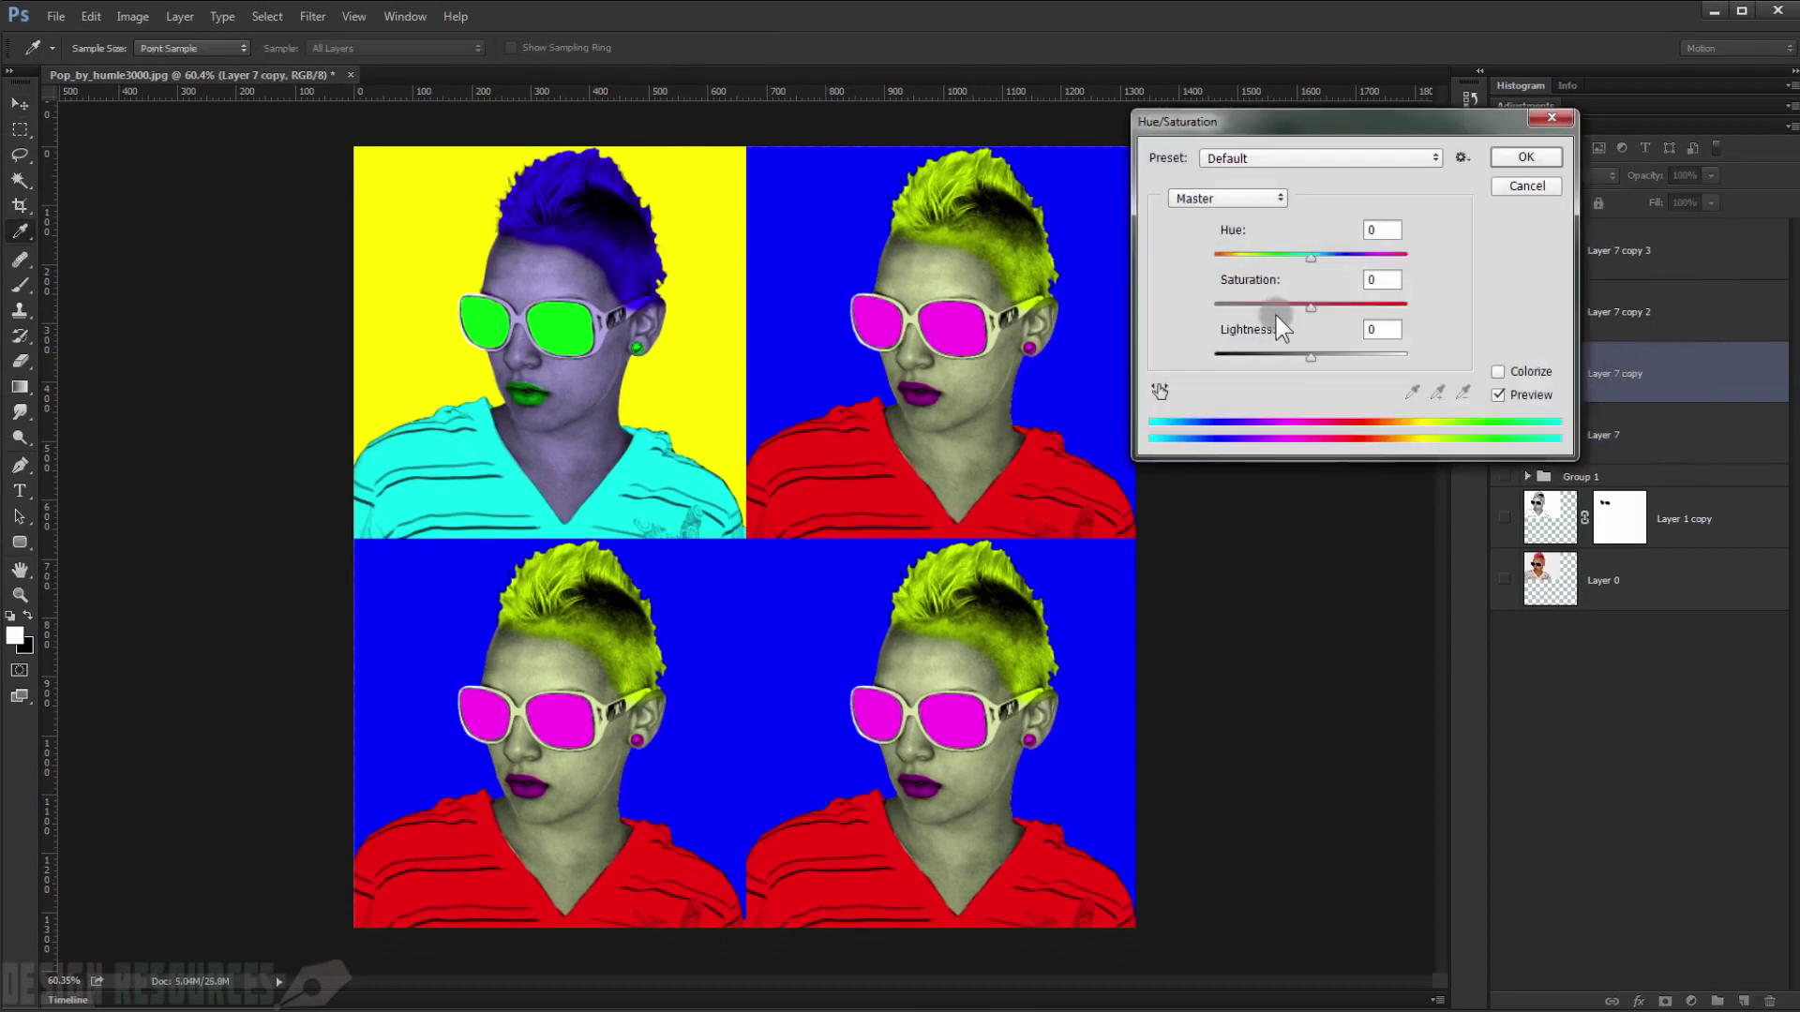
drag(1308, 257, 1256, 259)
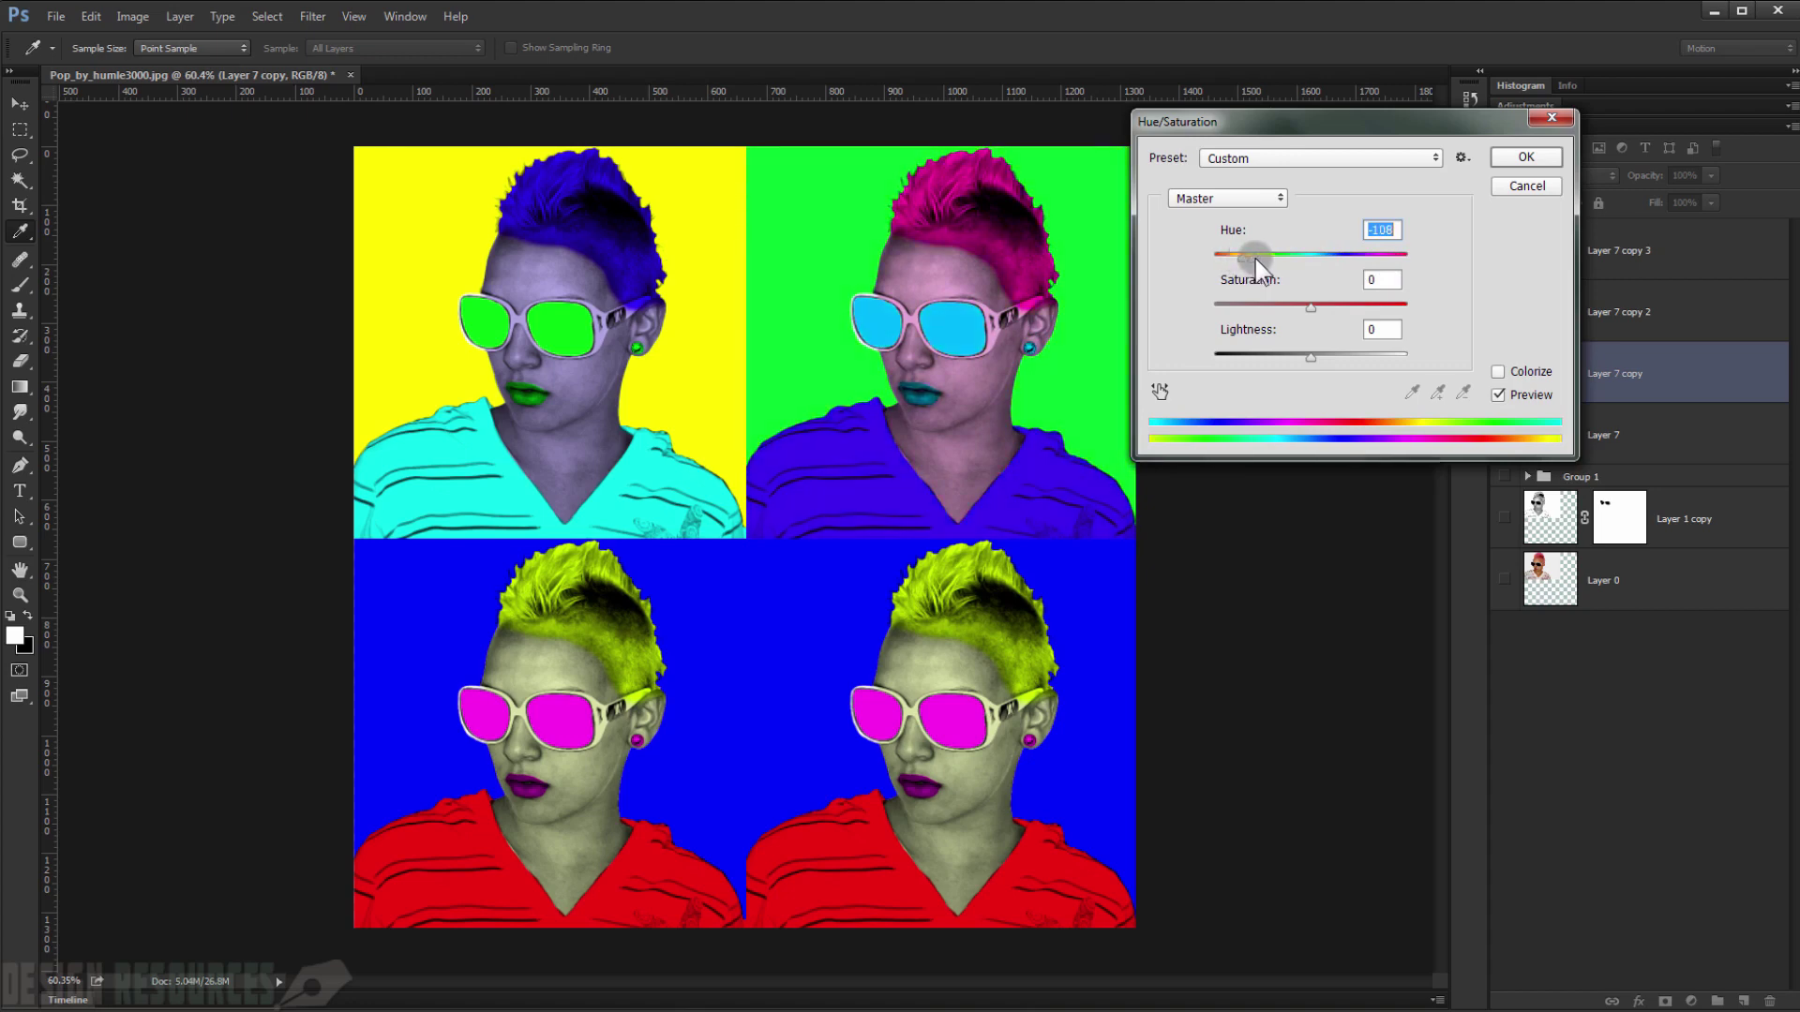
click(1507, 166)
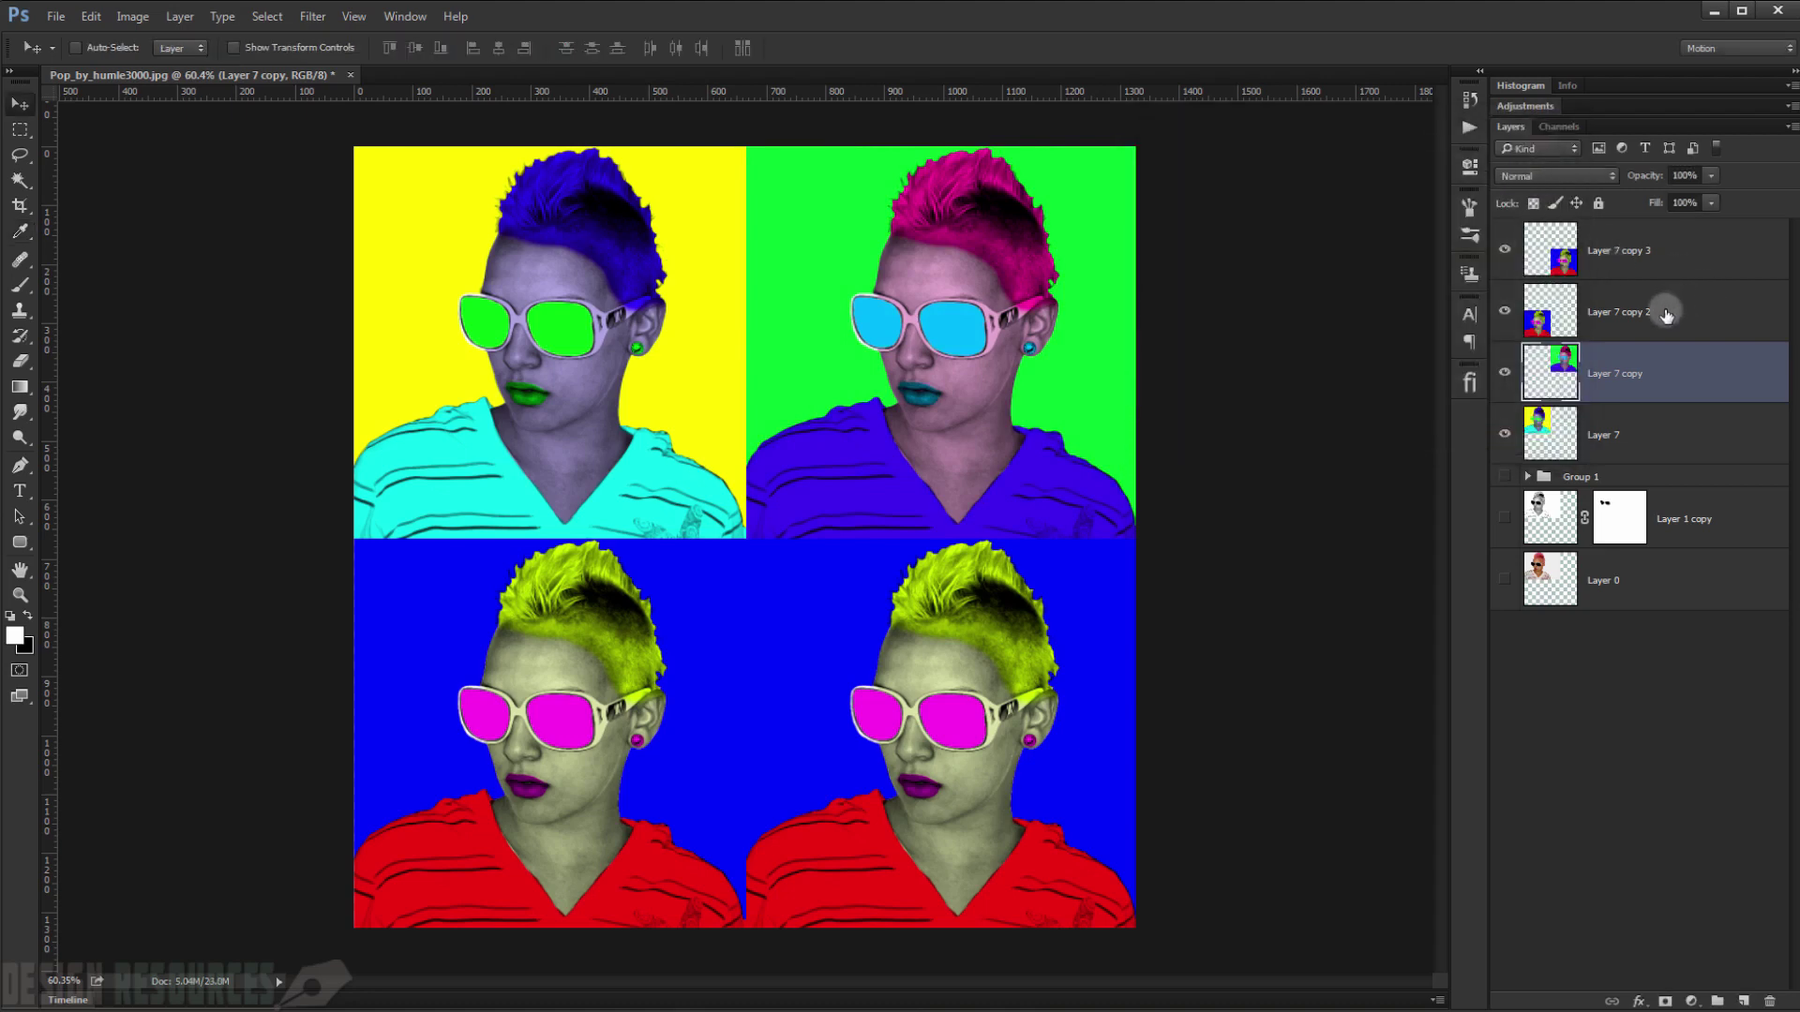
- Recolor Layer 7 copy 2, the lower-left portrait, with Hue/Saturation at a hue of +130
click(1739, 298)
key(ctrl+u)
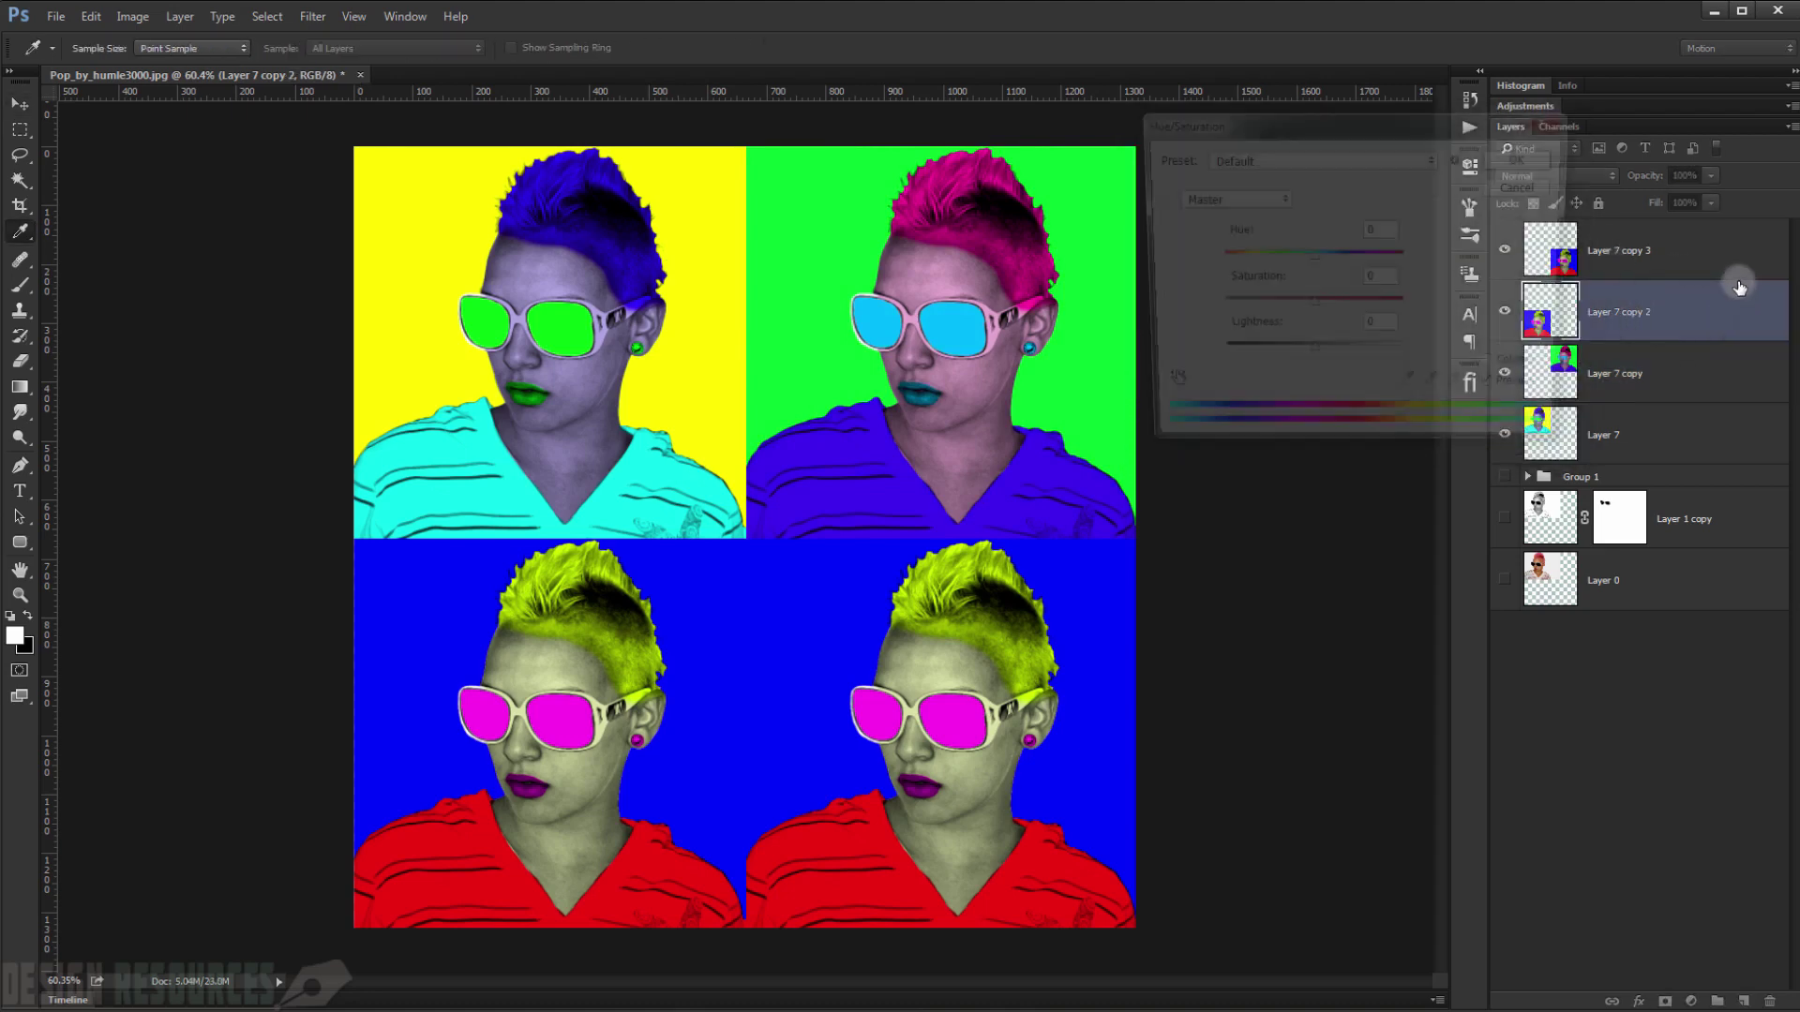
drag(1309, 259, 1383, 266)
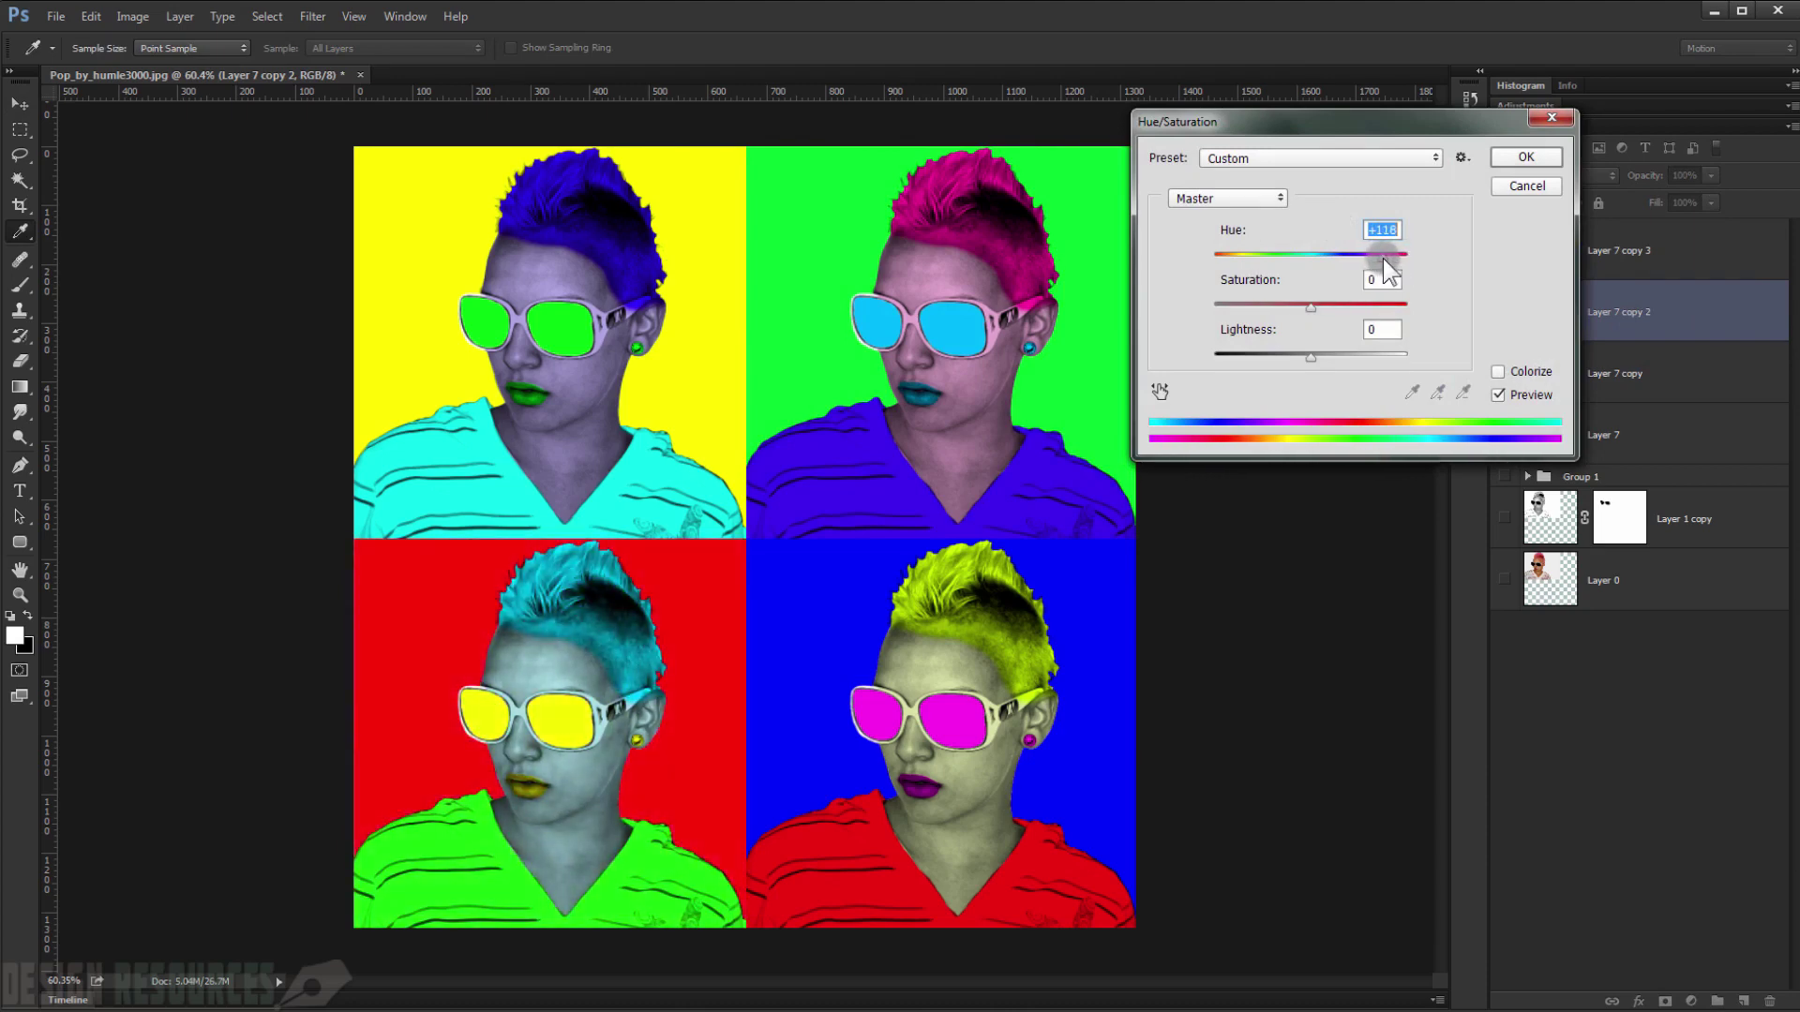
drag(1386, 259, 1388, 259)
click(1521, 156)
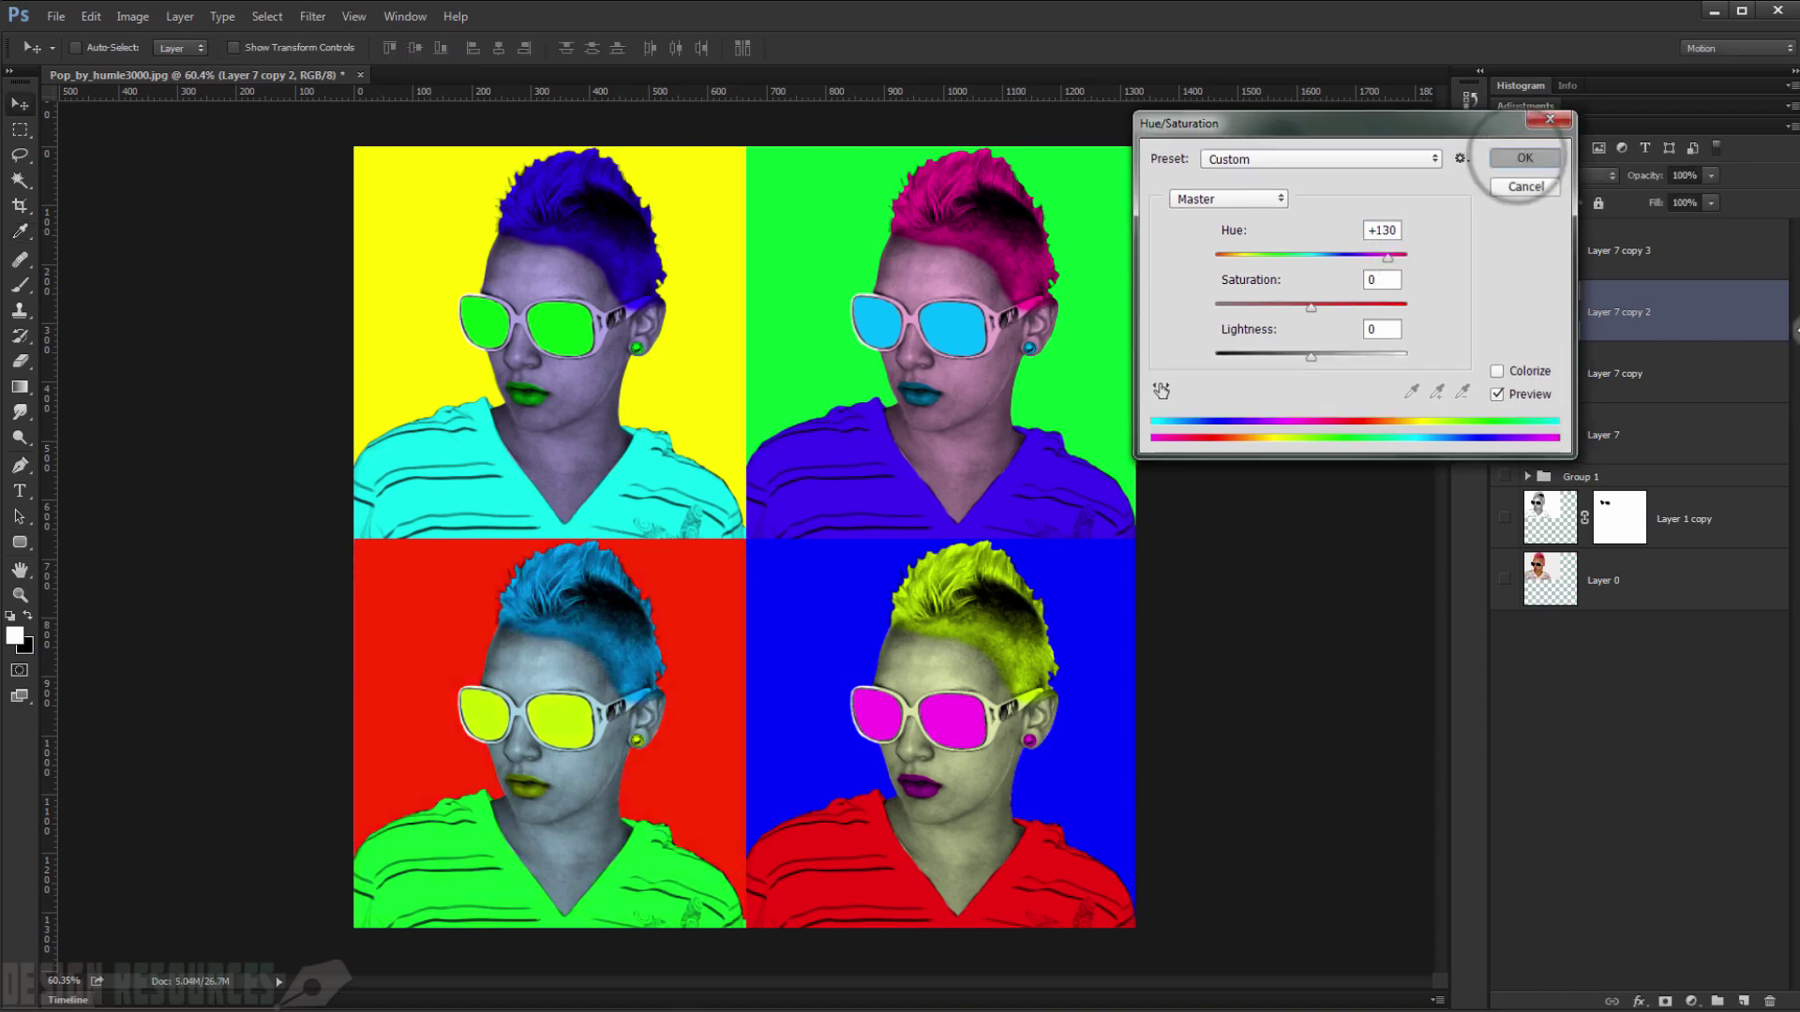
- Stamp all visible layers into a new merged layer above Layer 7 copy 3
click(1741, 275)
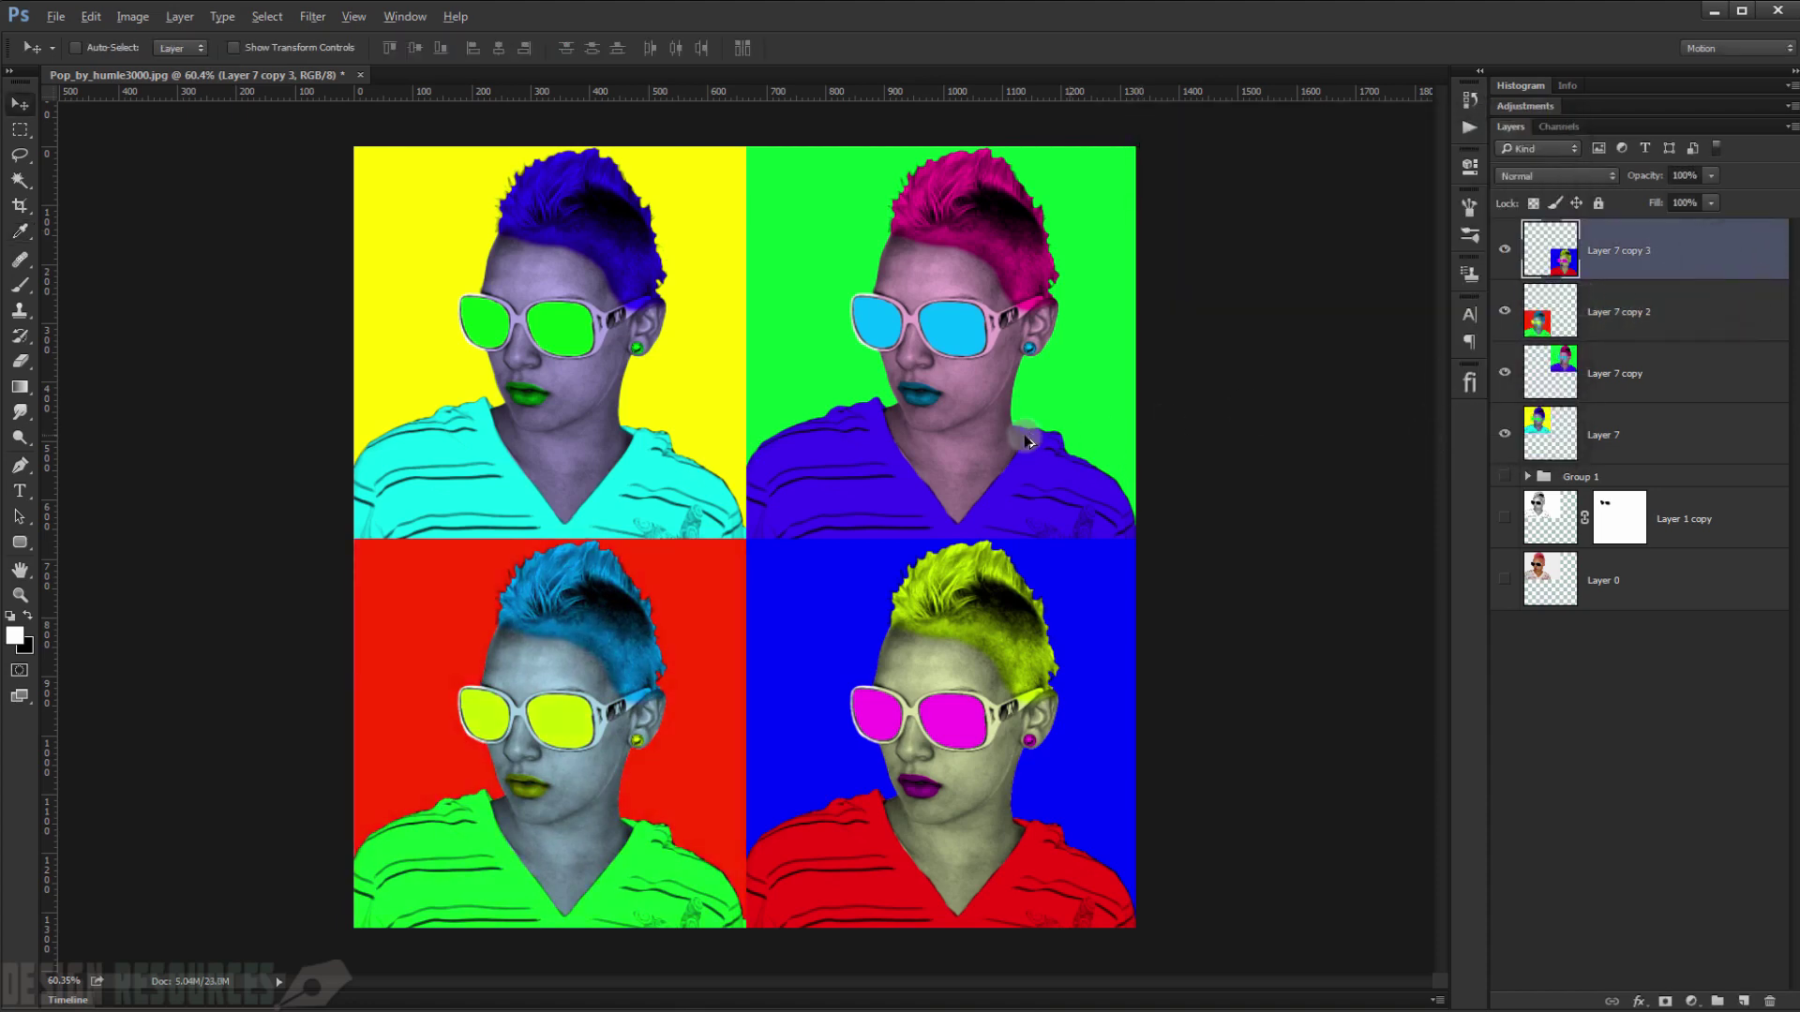
scroll(1025, 442, up, 1)
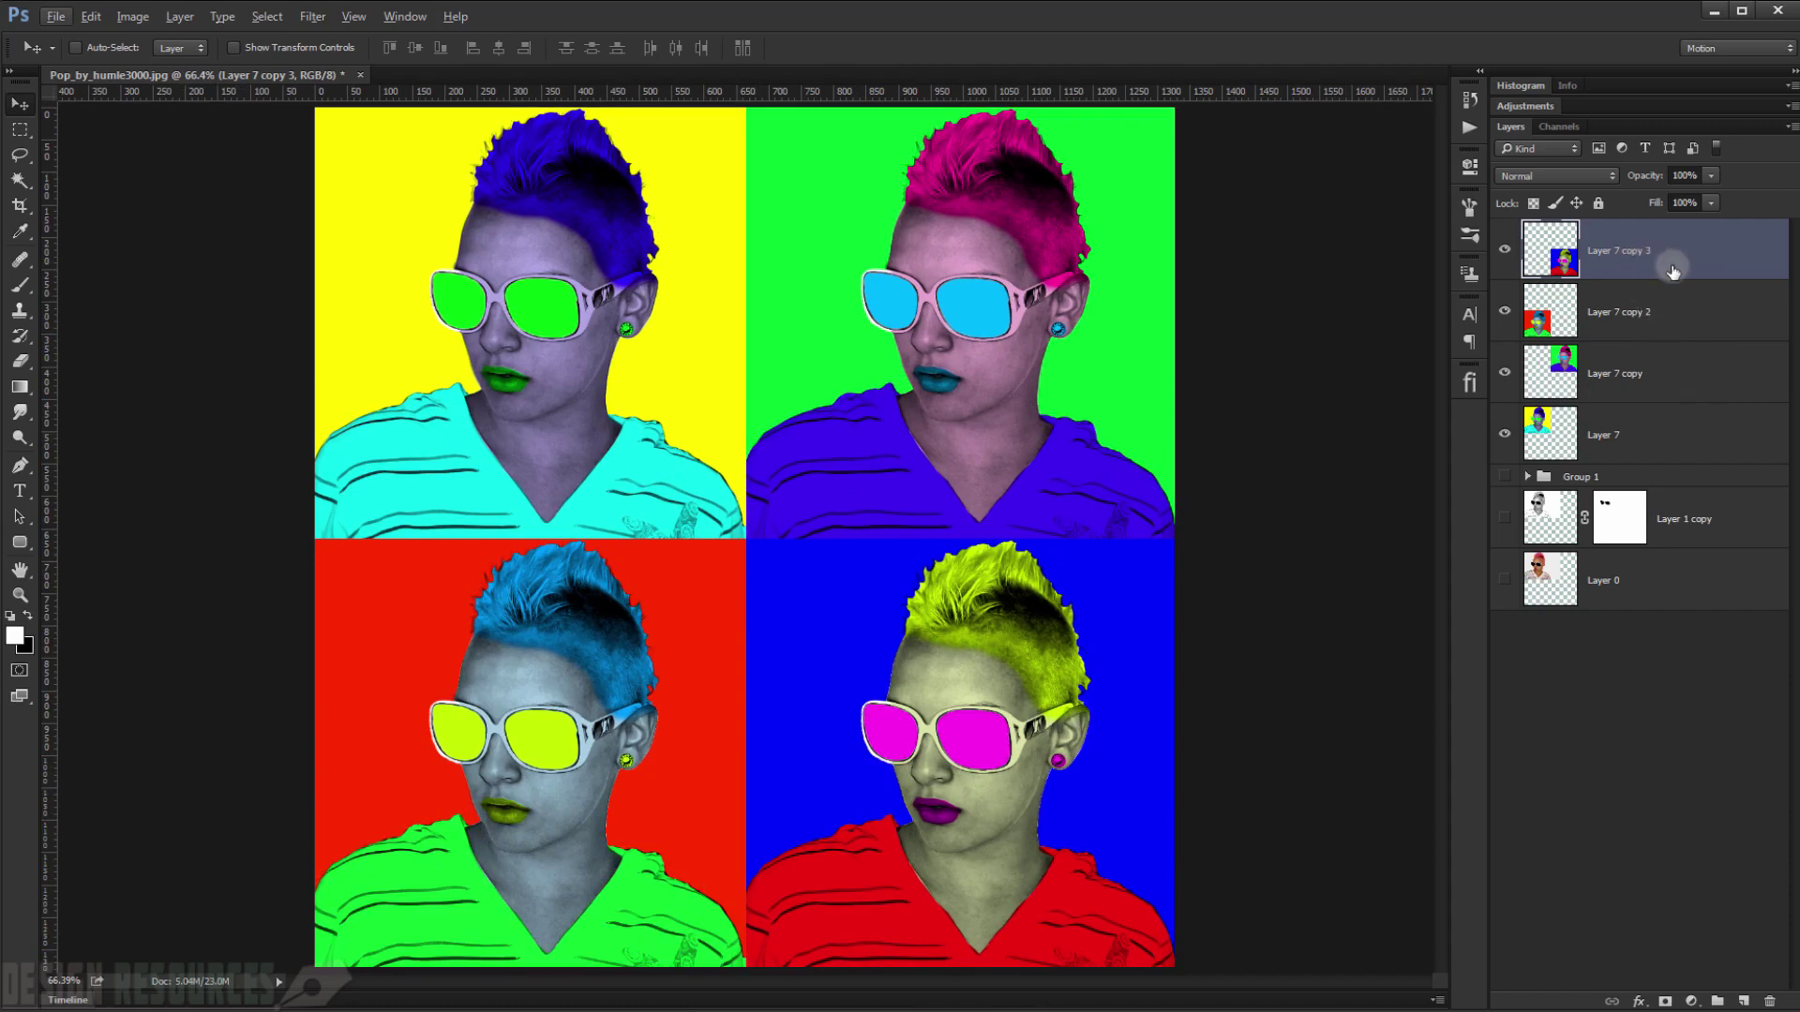
key(ctrl+shift+alt+e)
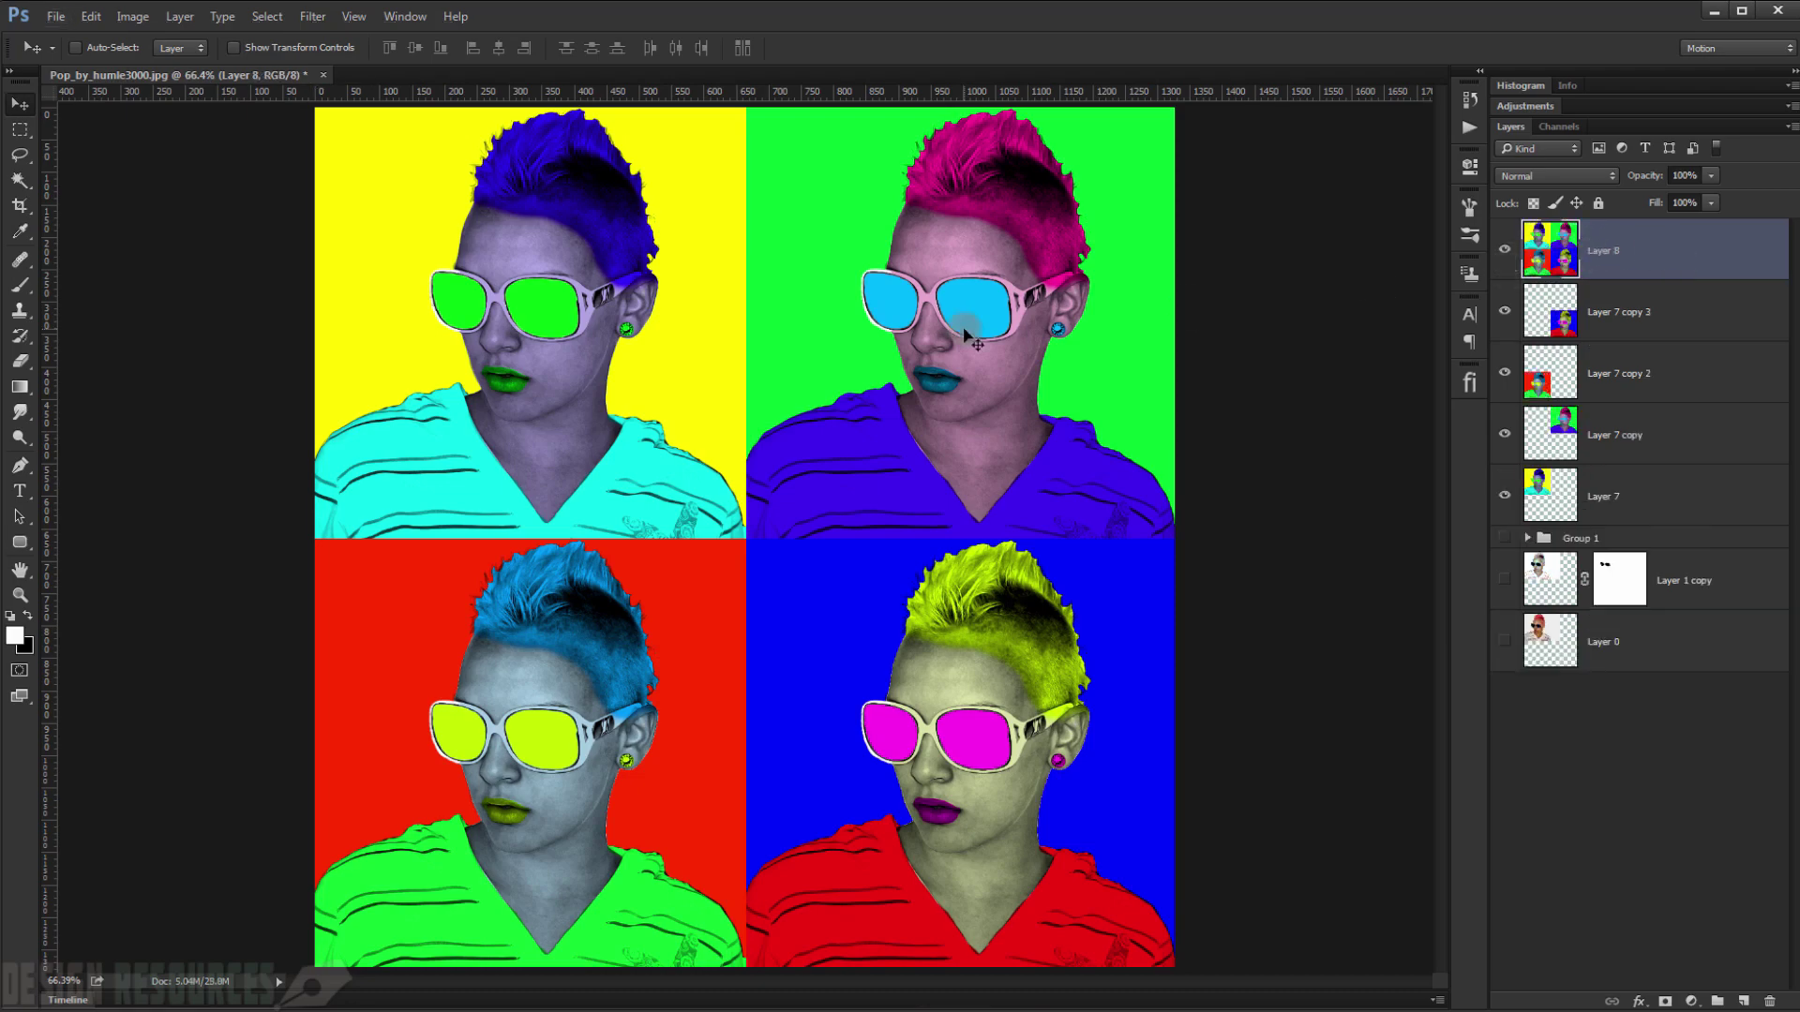
- Duplicate the merged Layer 8 and desaturate the copy
scroll(468, 321, up, 6)
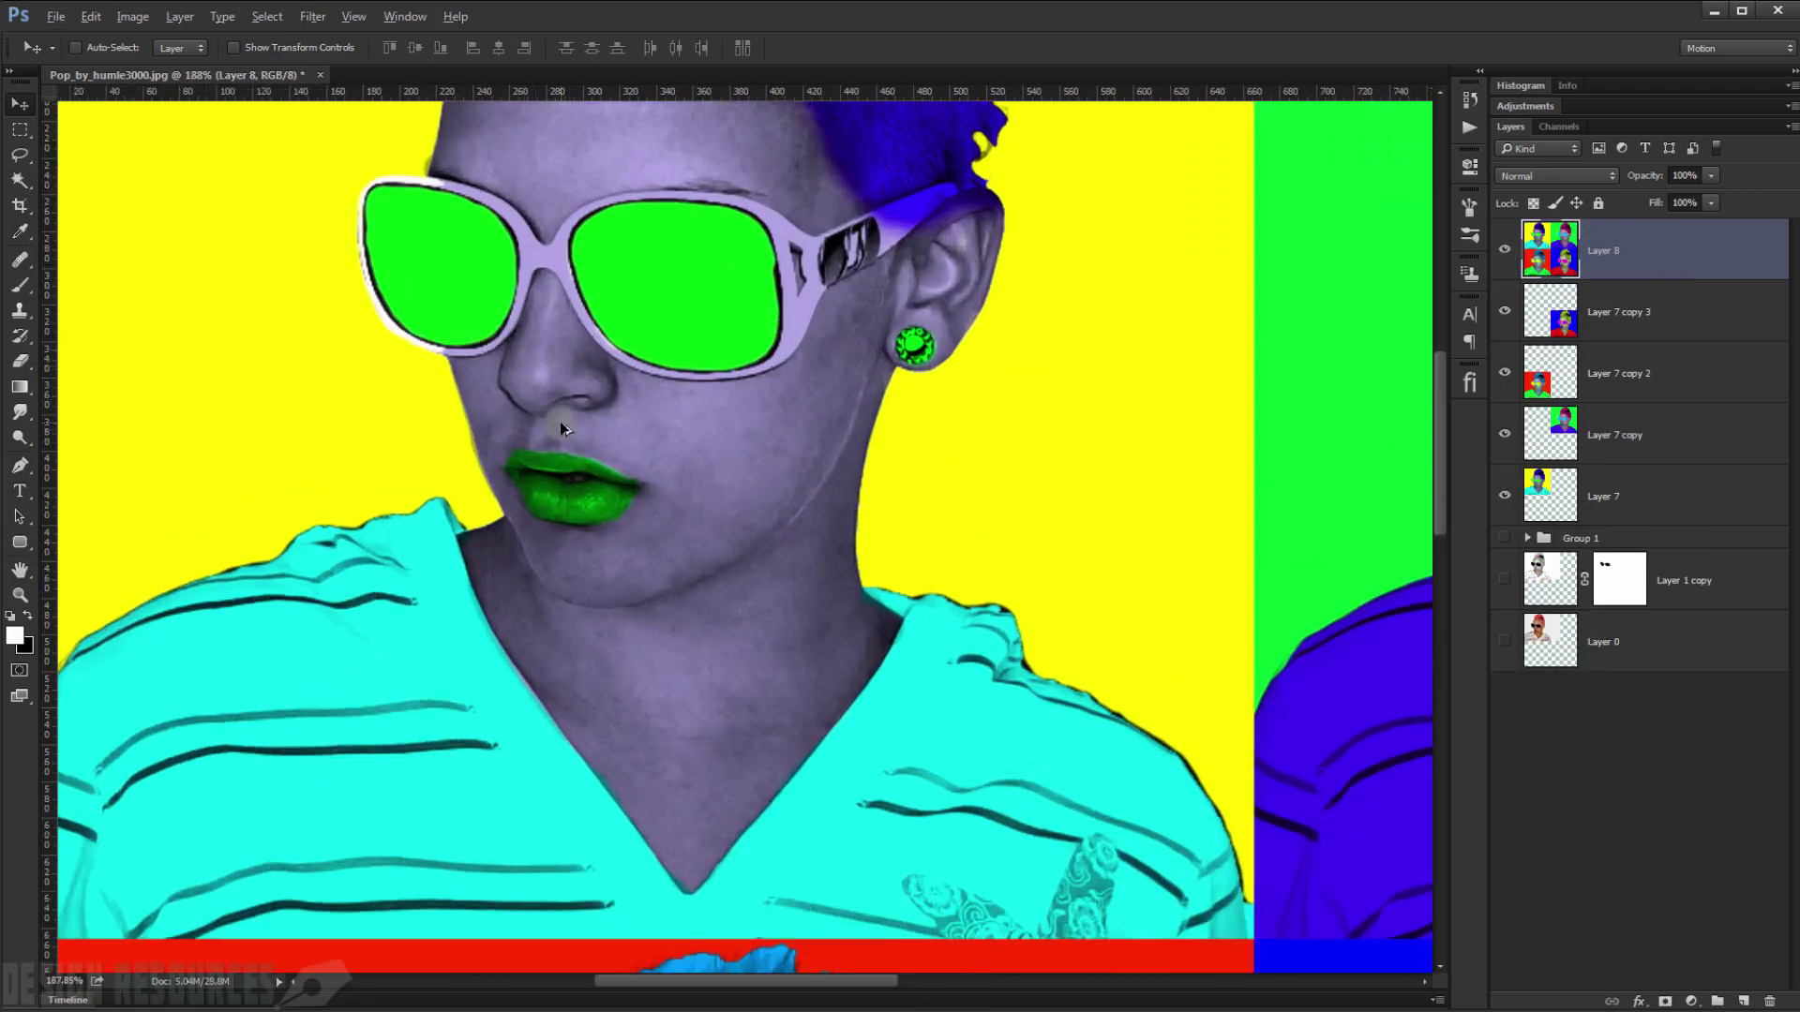
scroll(563, 430, down, 4)
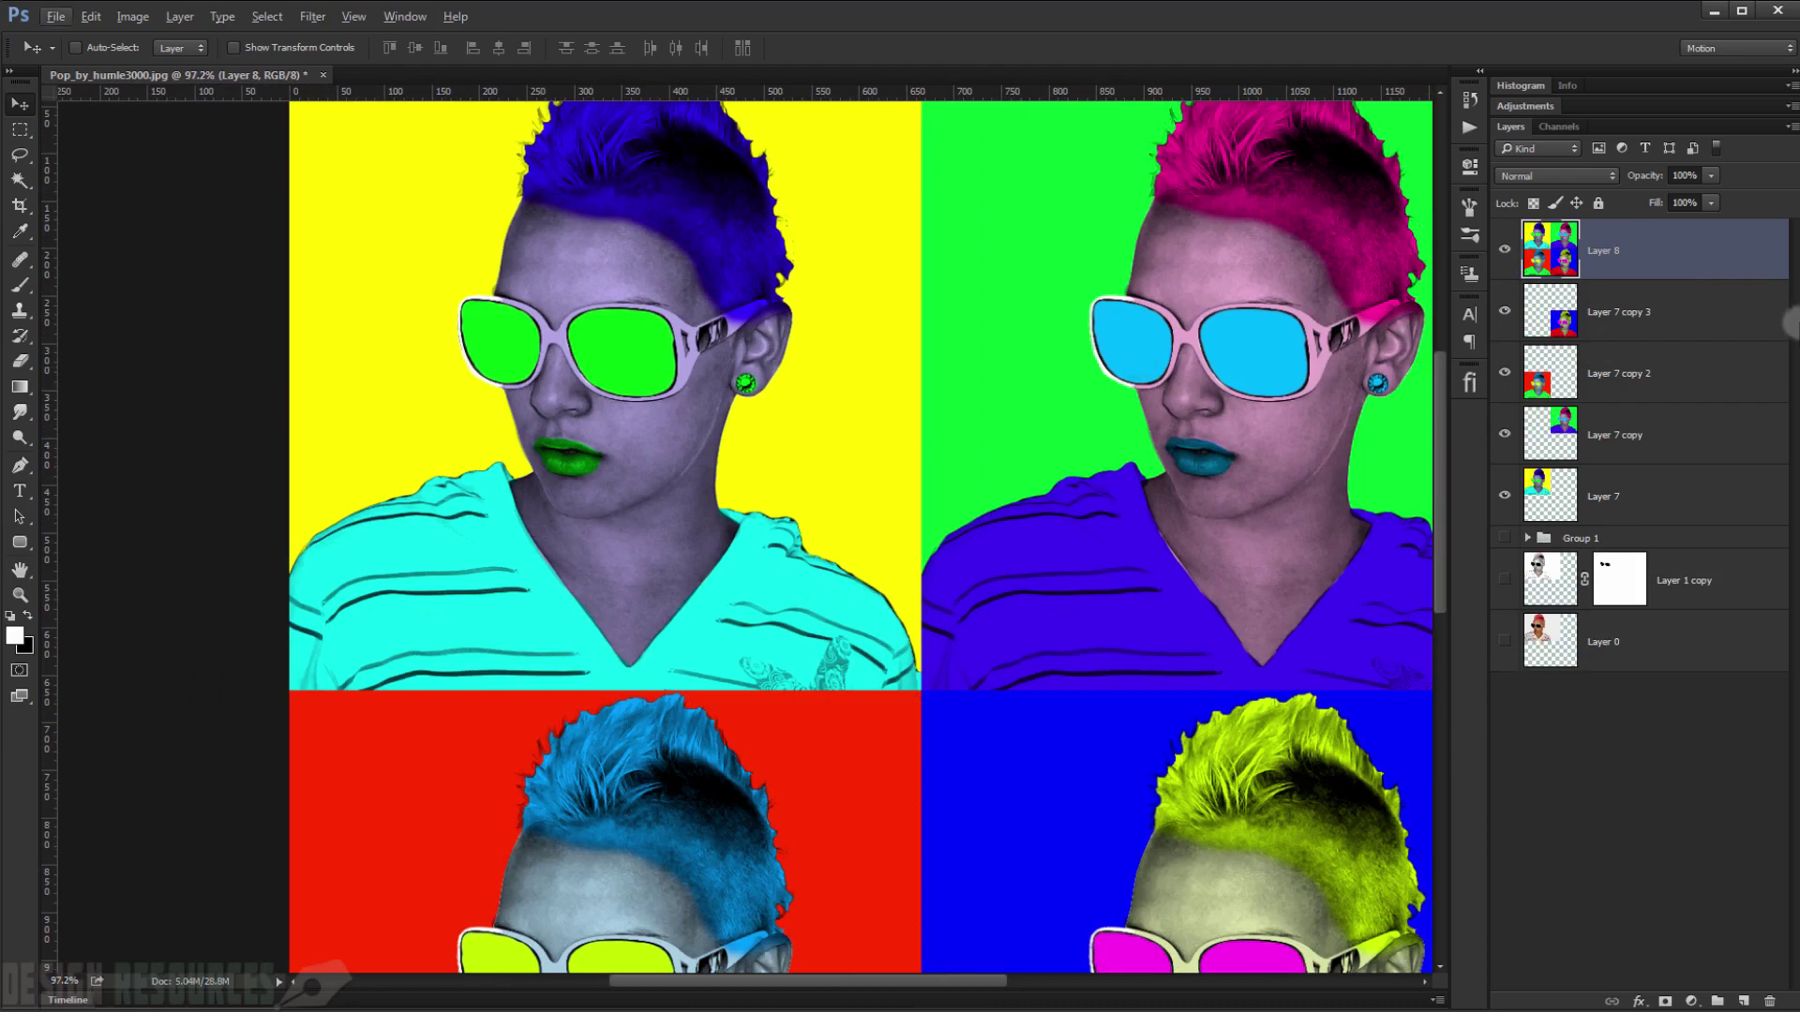
key(ctrl+j)
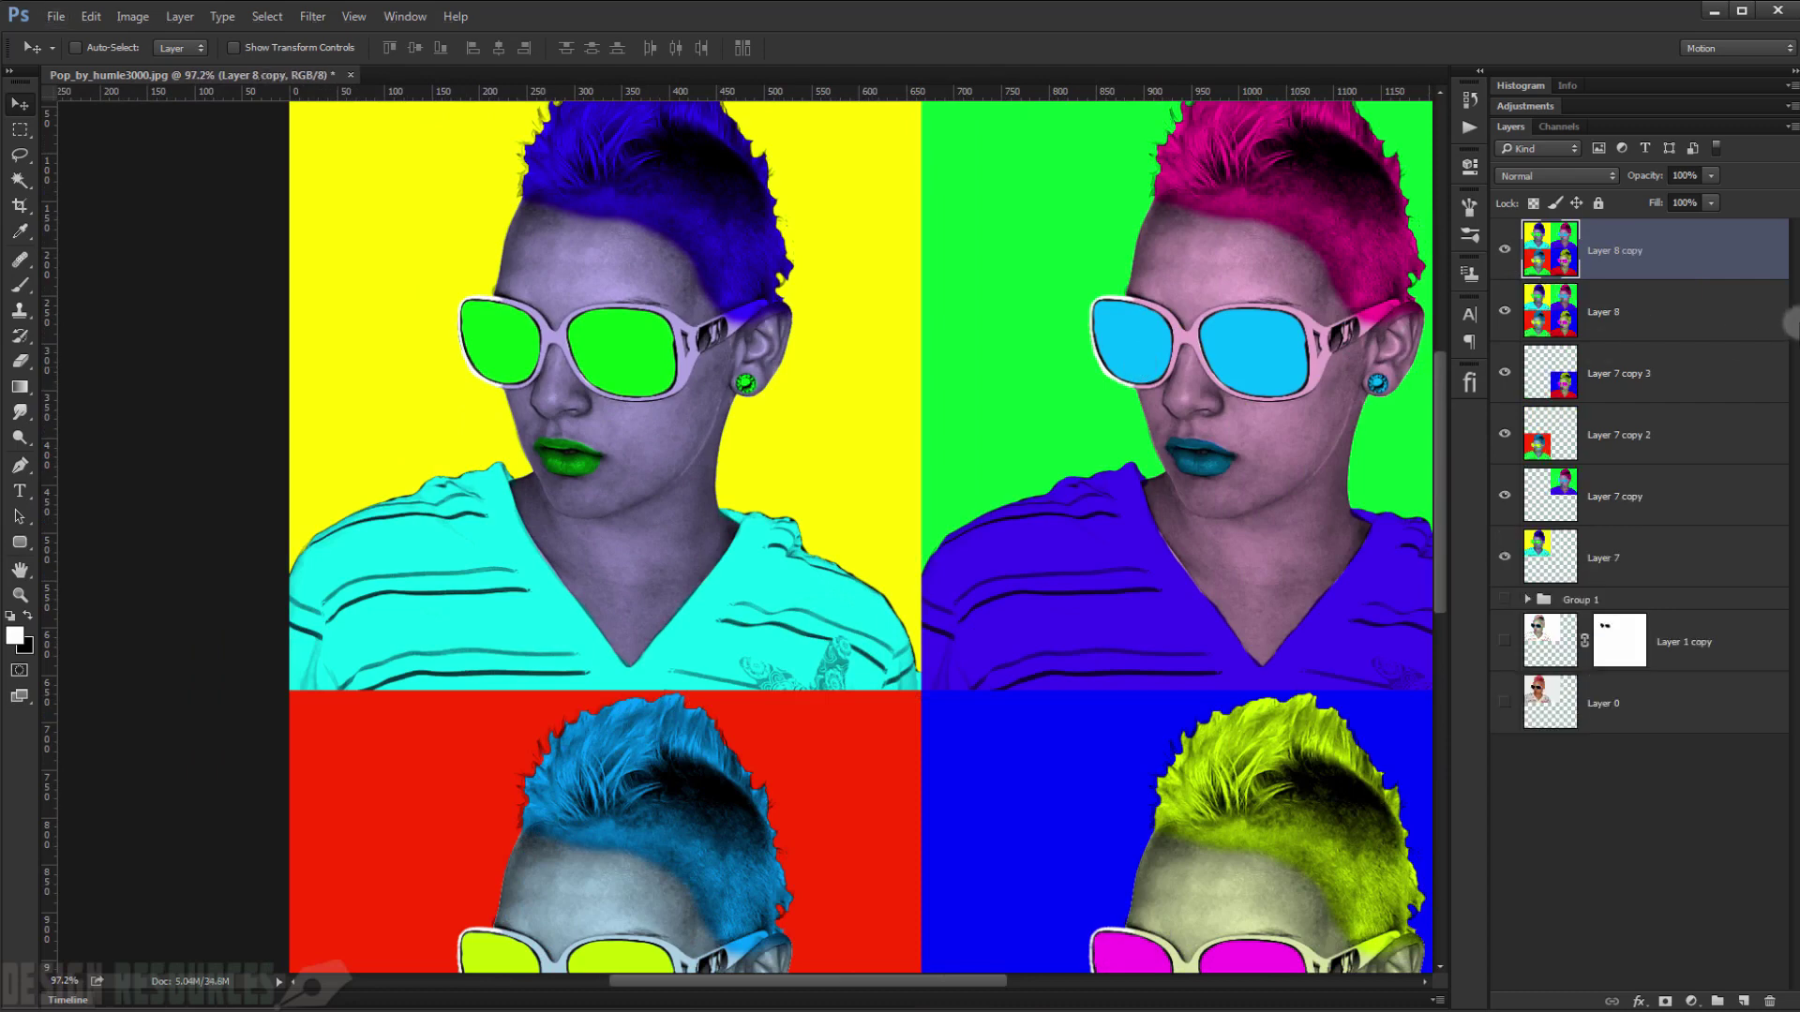
drag(1136, 300, 1023, 310)
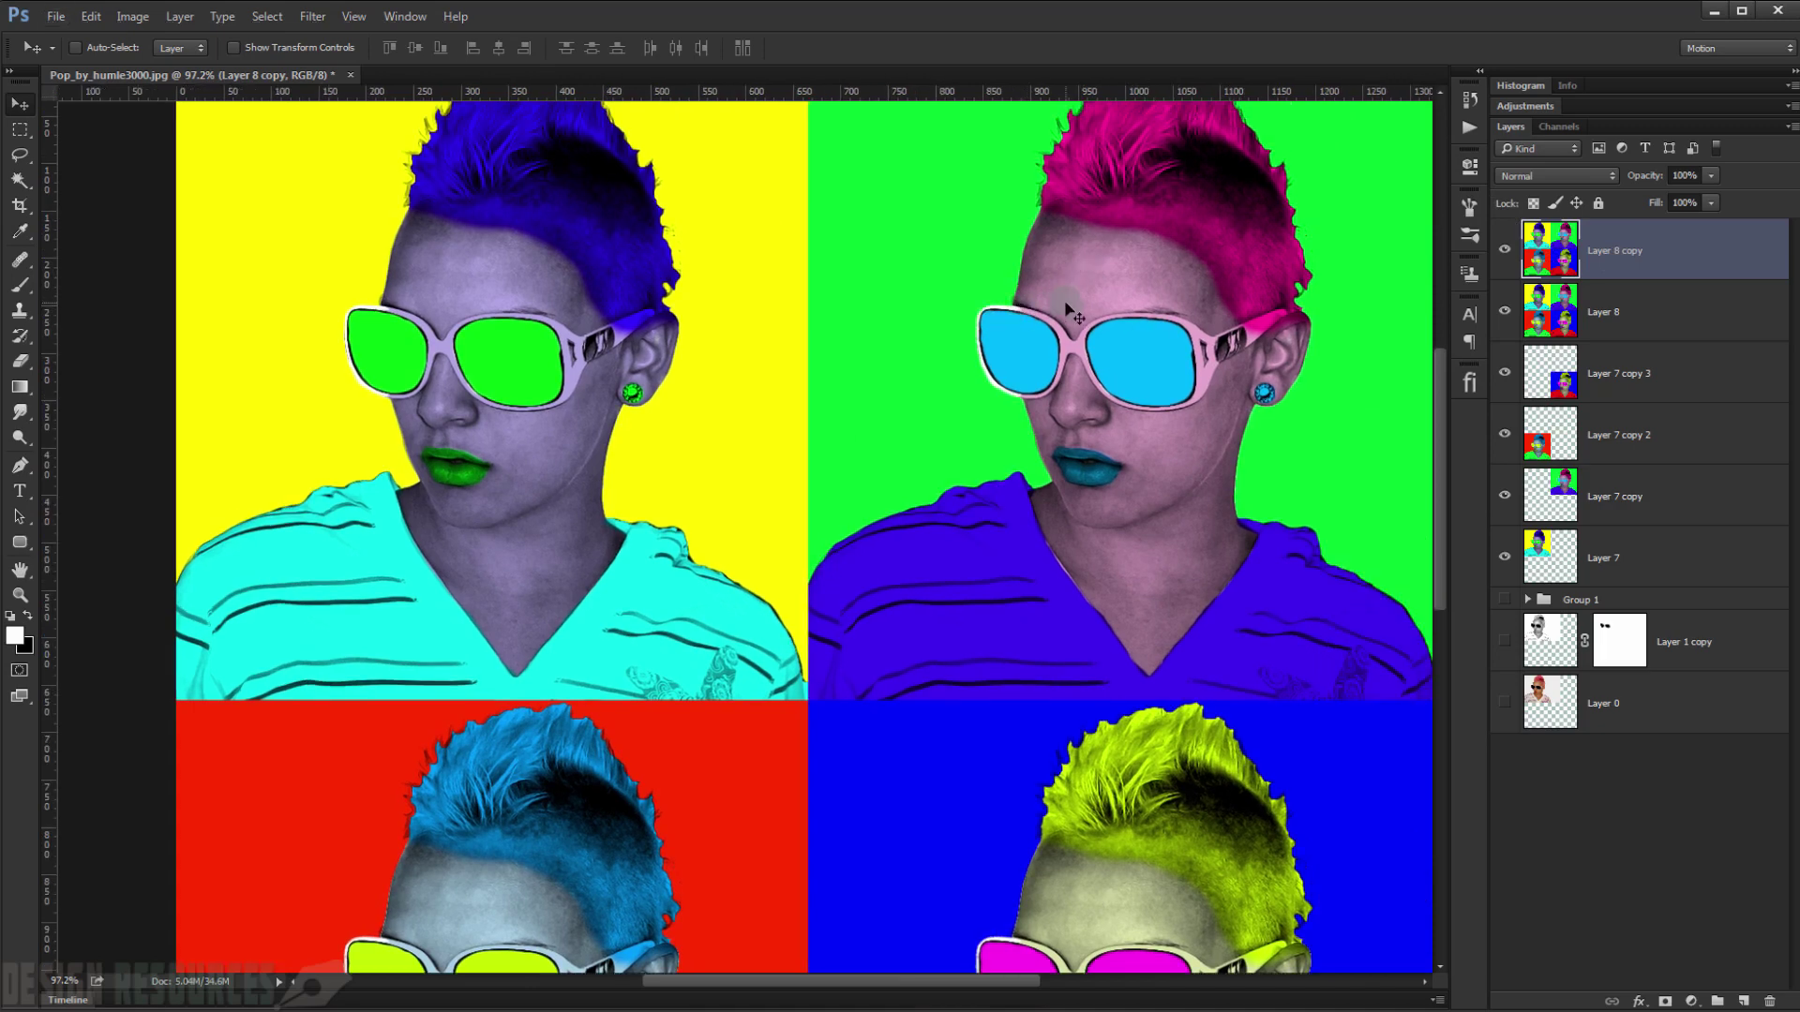
key(ctrl+shift+u)
key(ctrl+0)
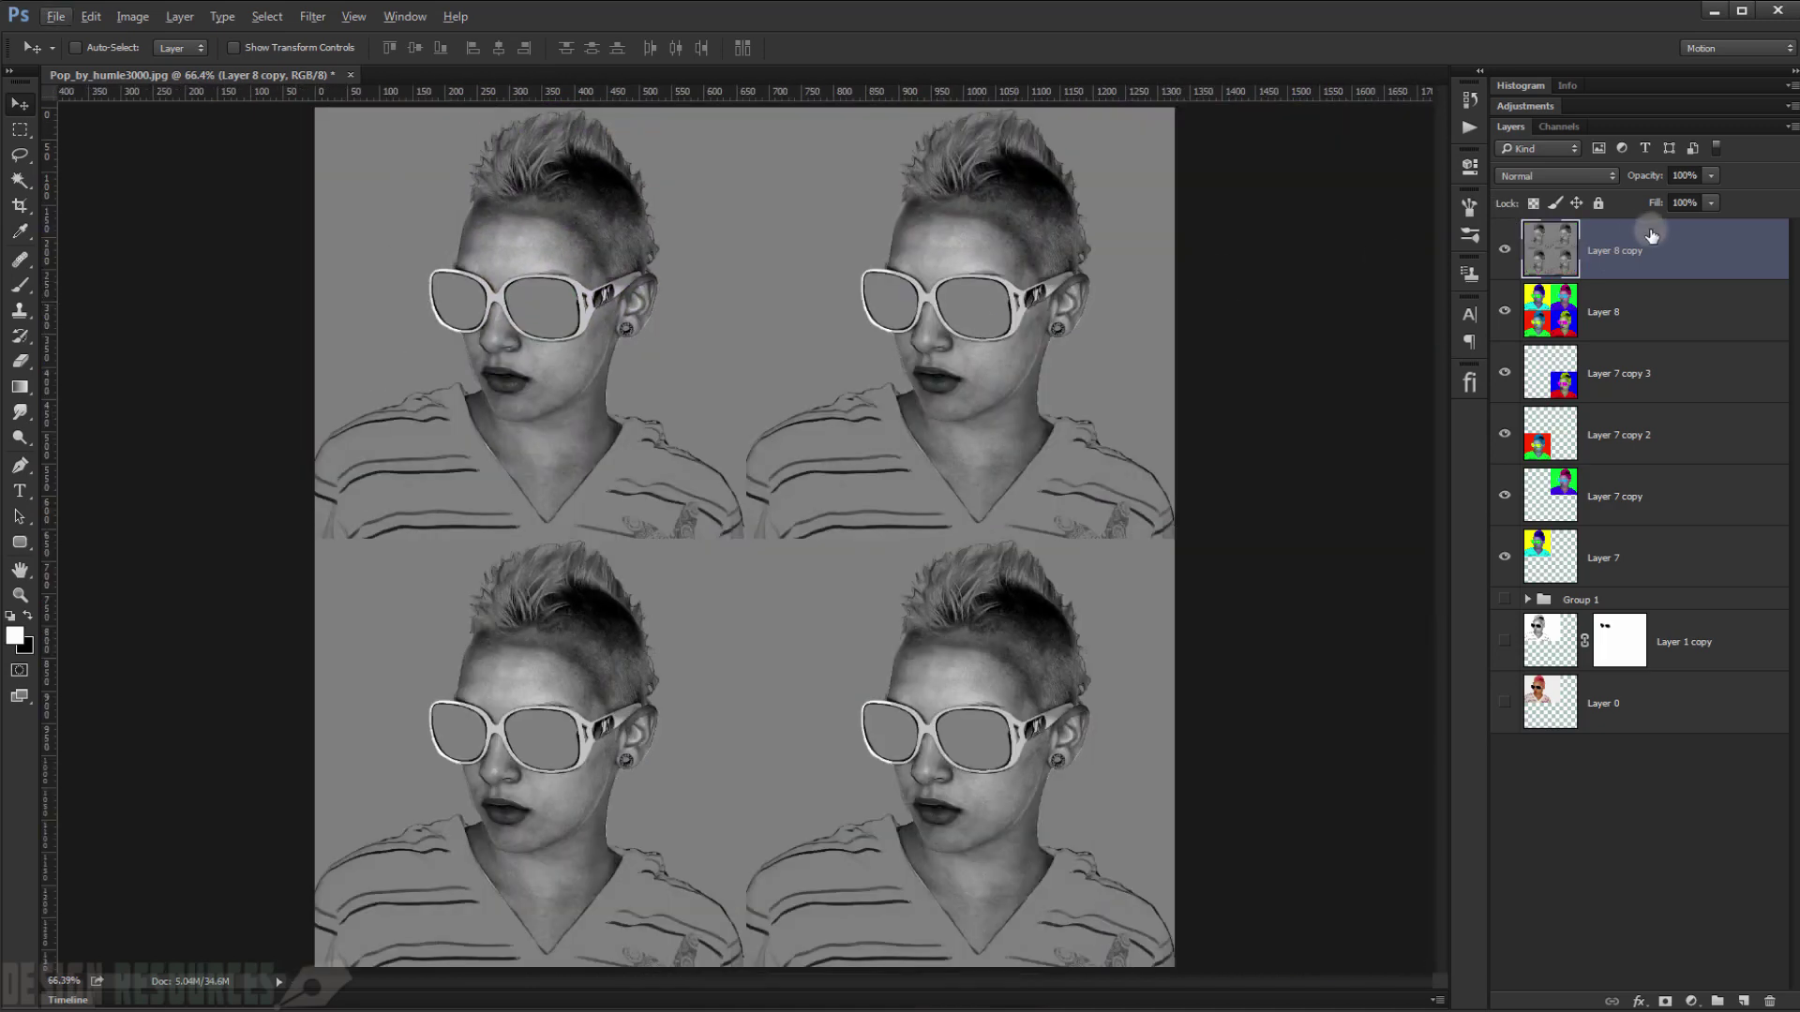
- Set the desaturated Layer 8 copy to Linear Light blending and apply the High Pass filter to it
click(1580, 176)
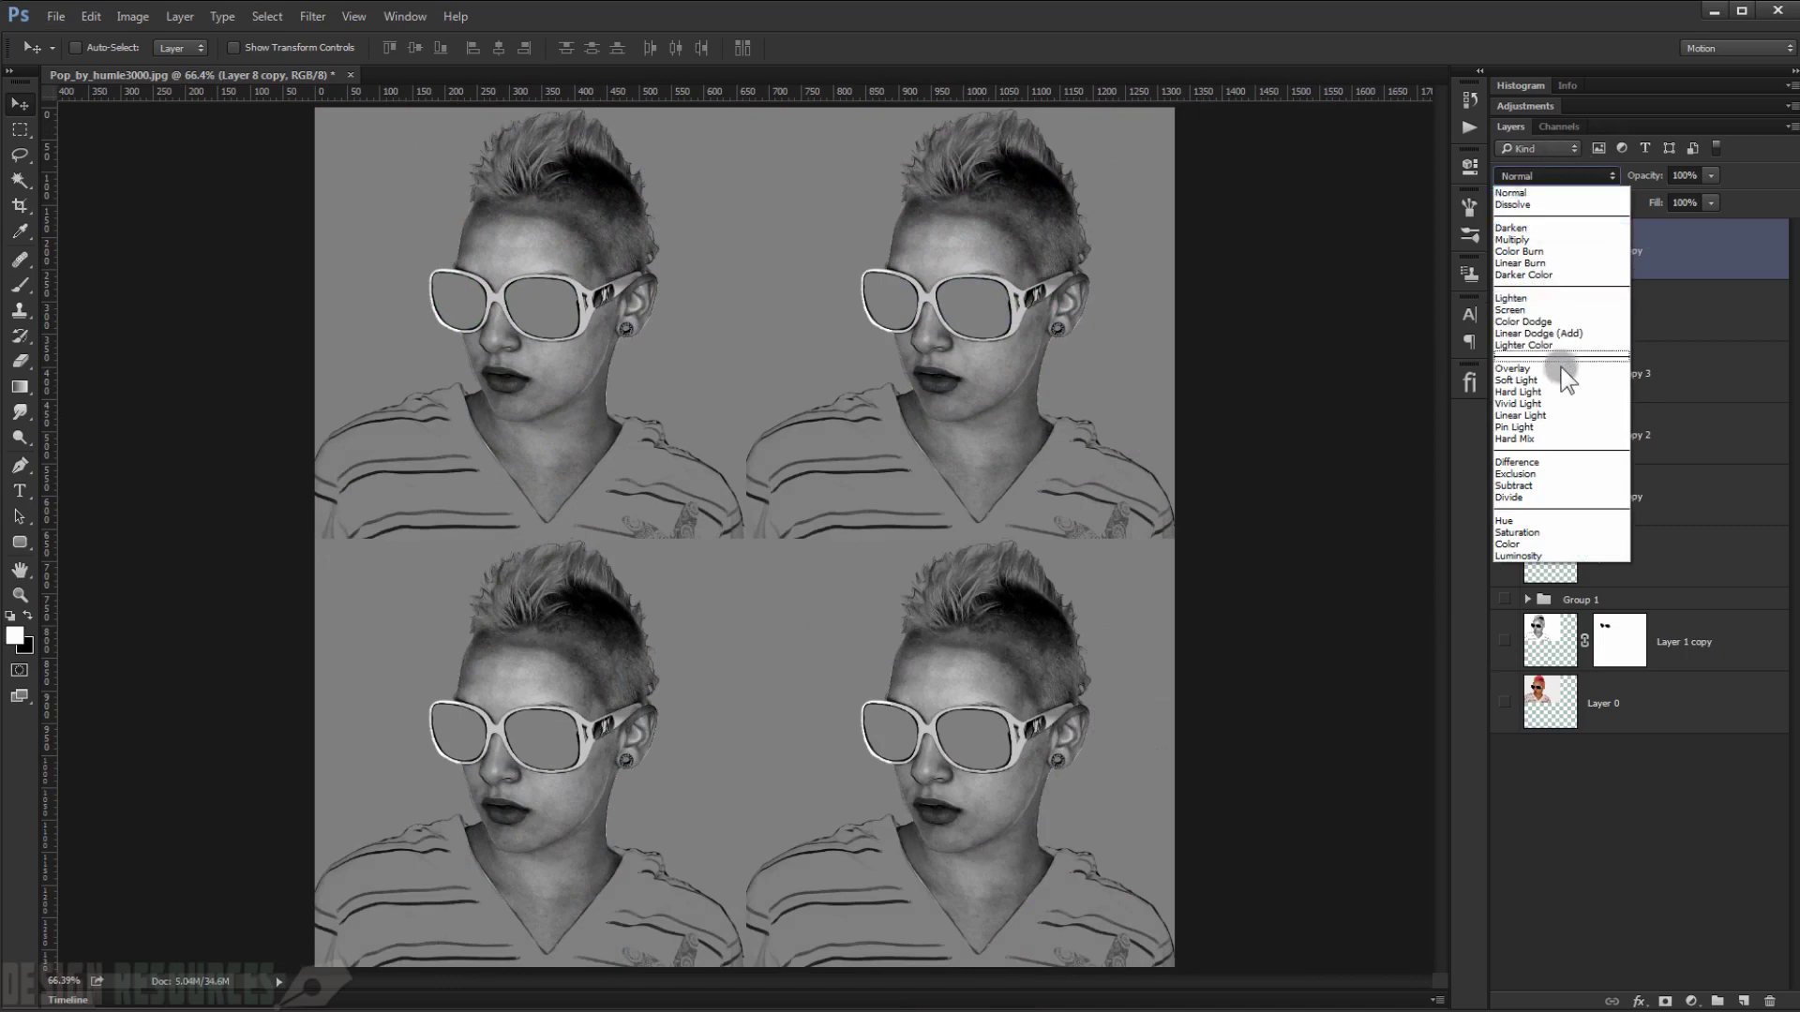
click(1557, 415)
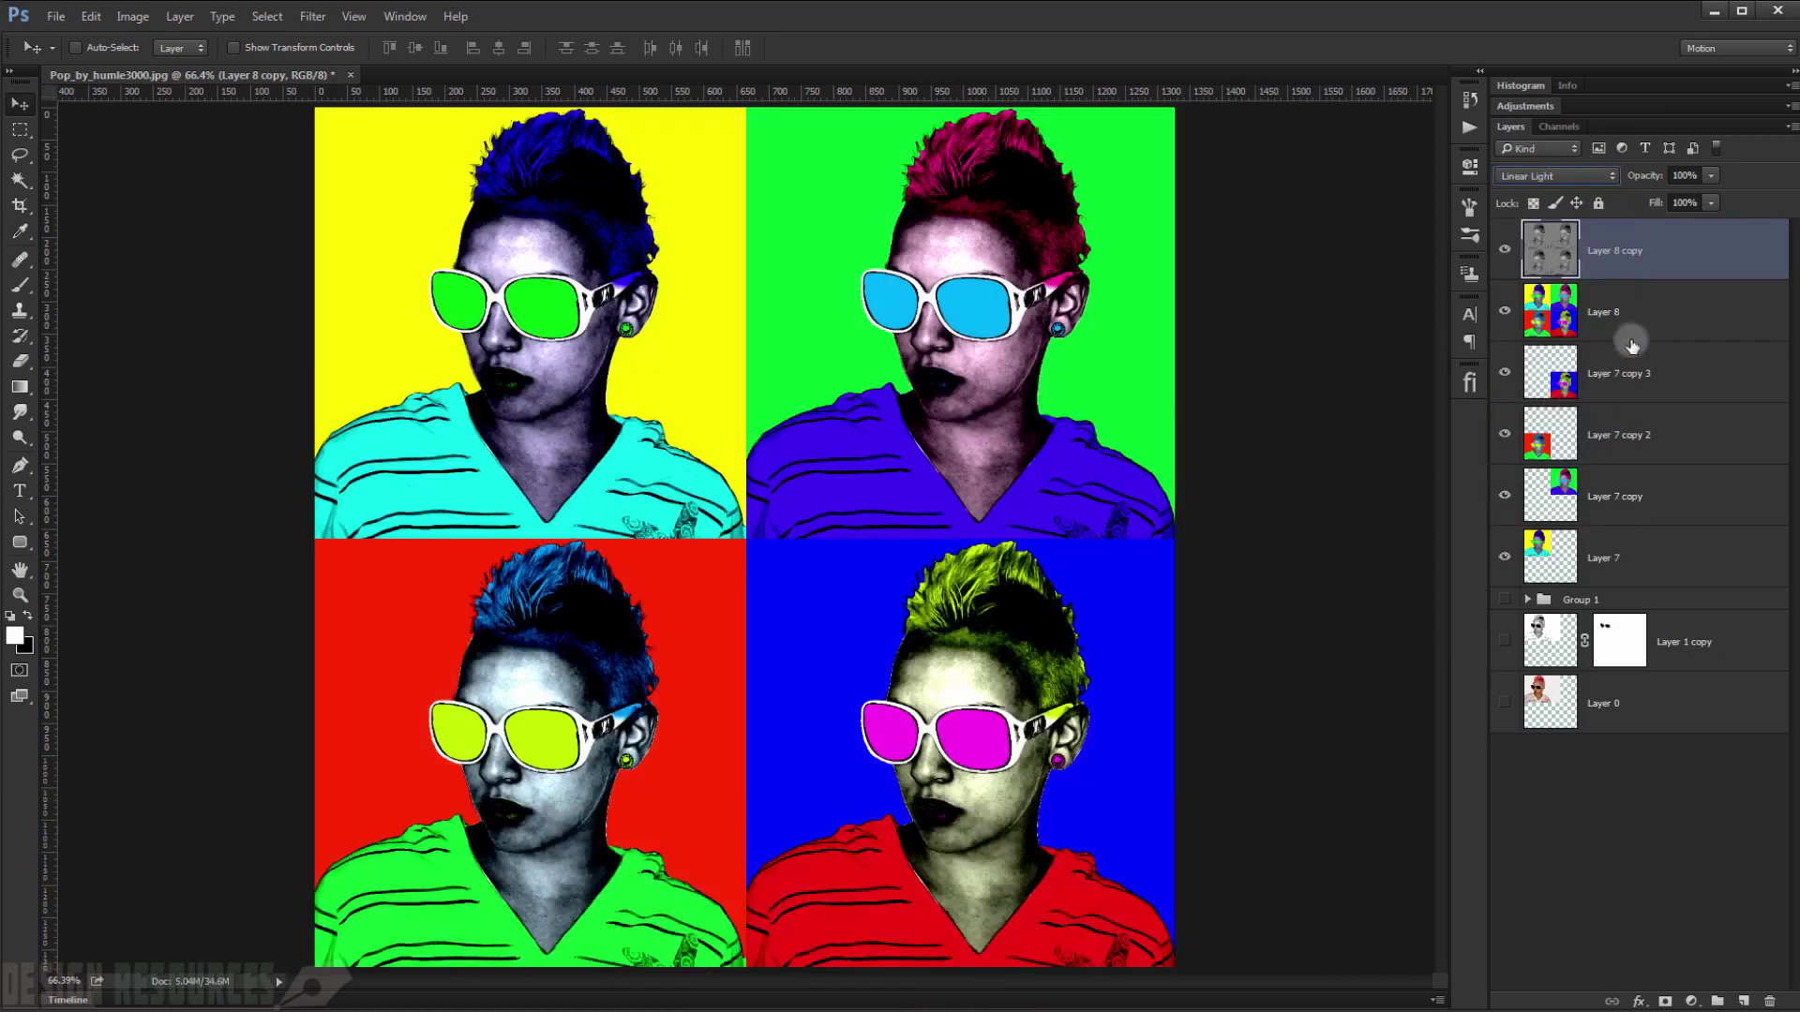
click(315, 16)
mouse_move(428, 384)
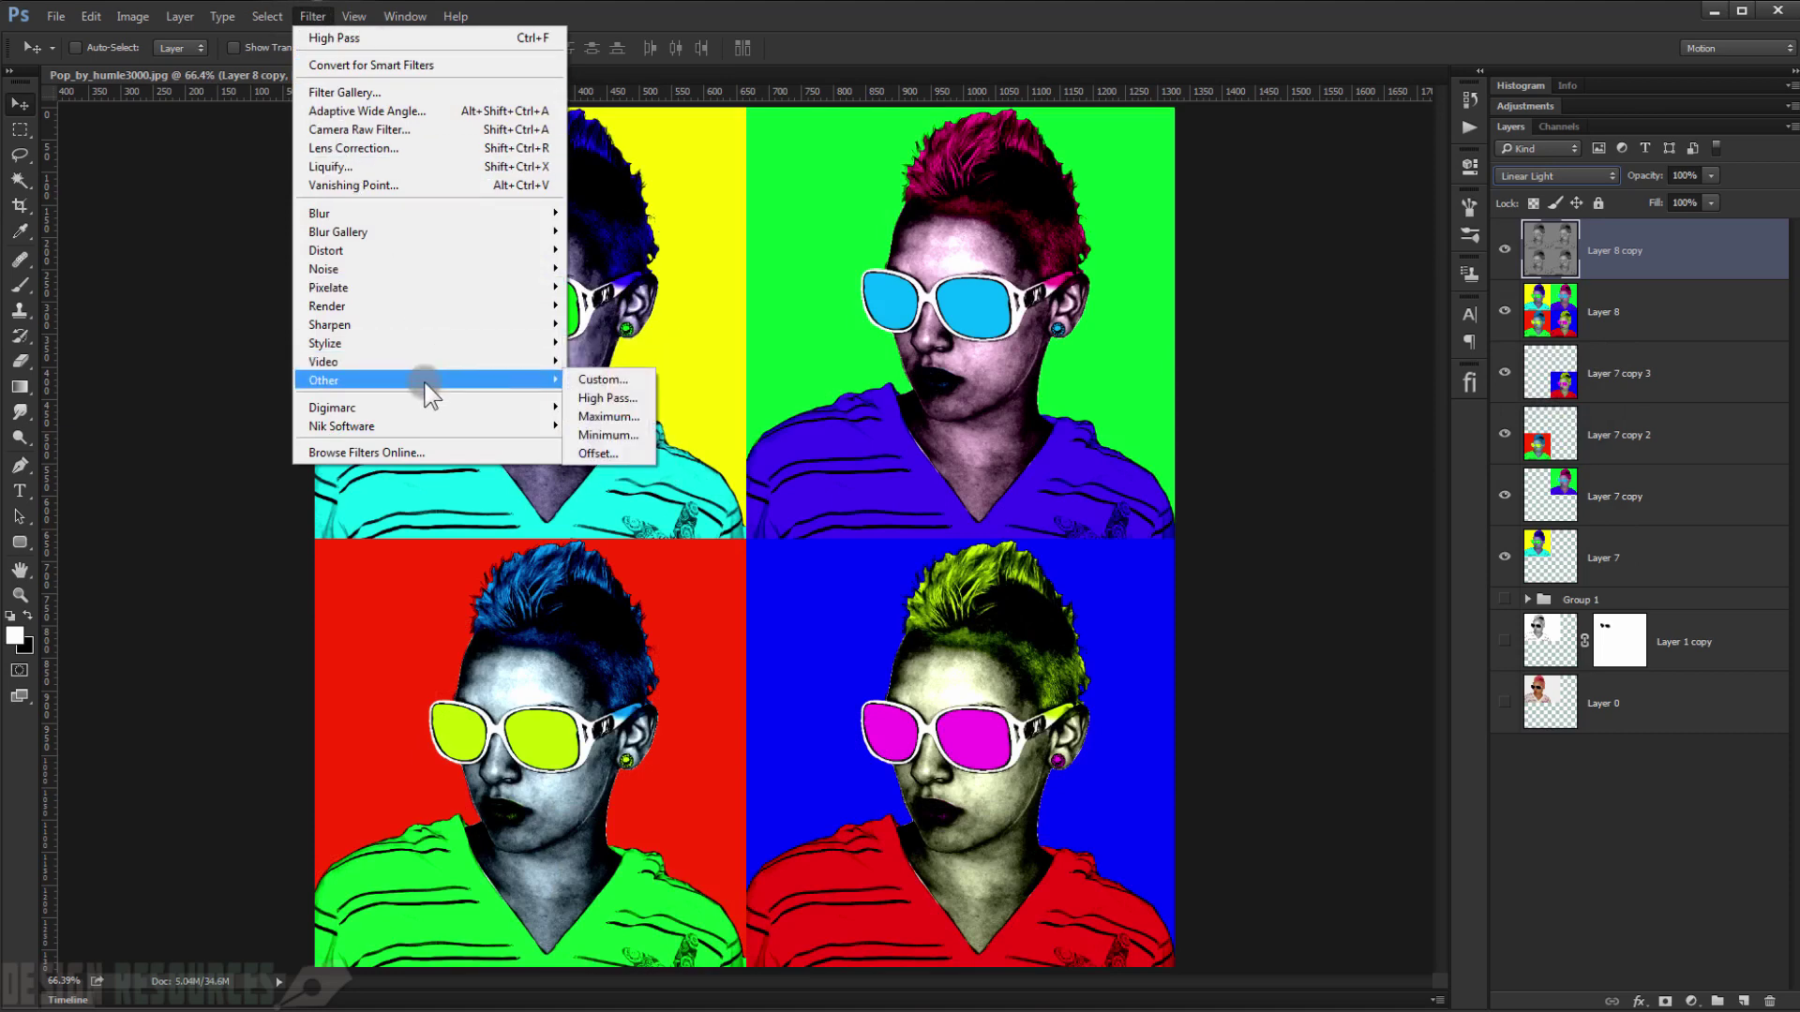
click(607, 395)
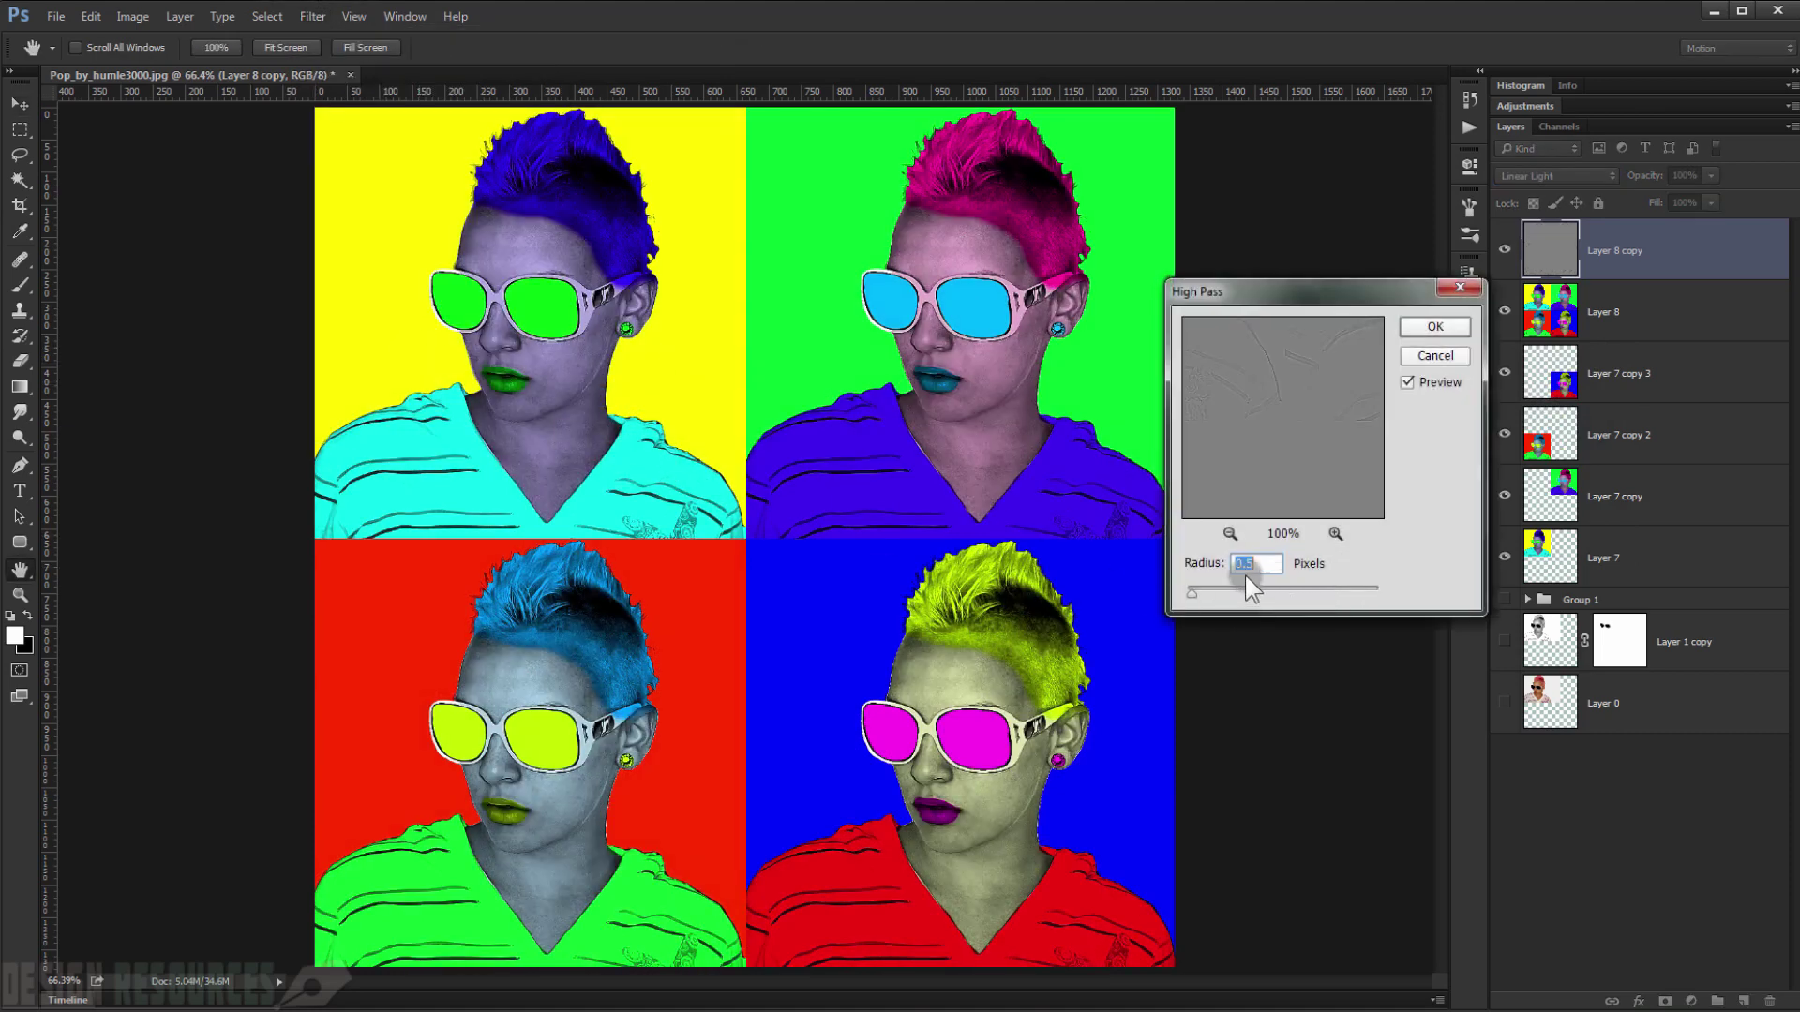
double_click(1242, 564)
click(1435, 326)
key(v)
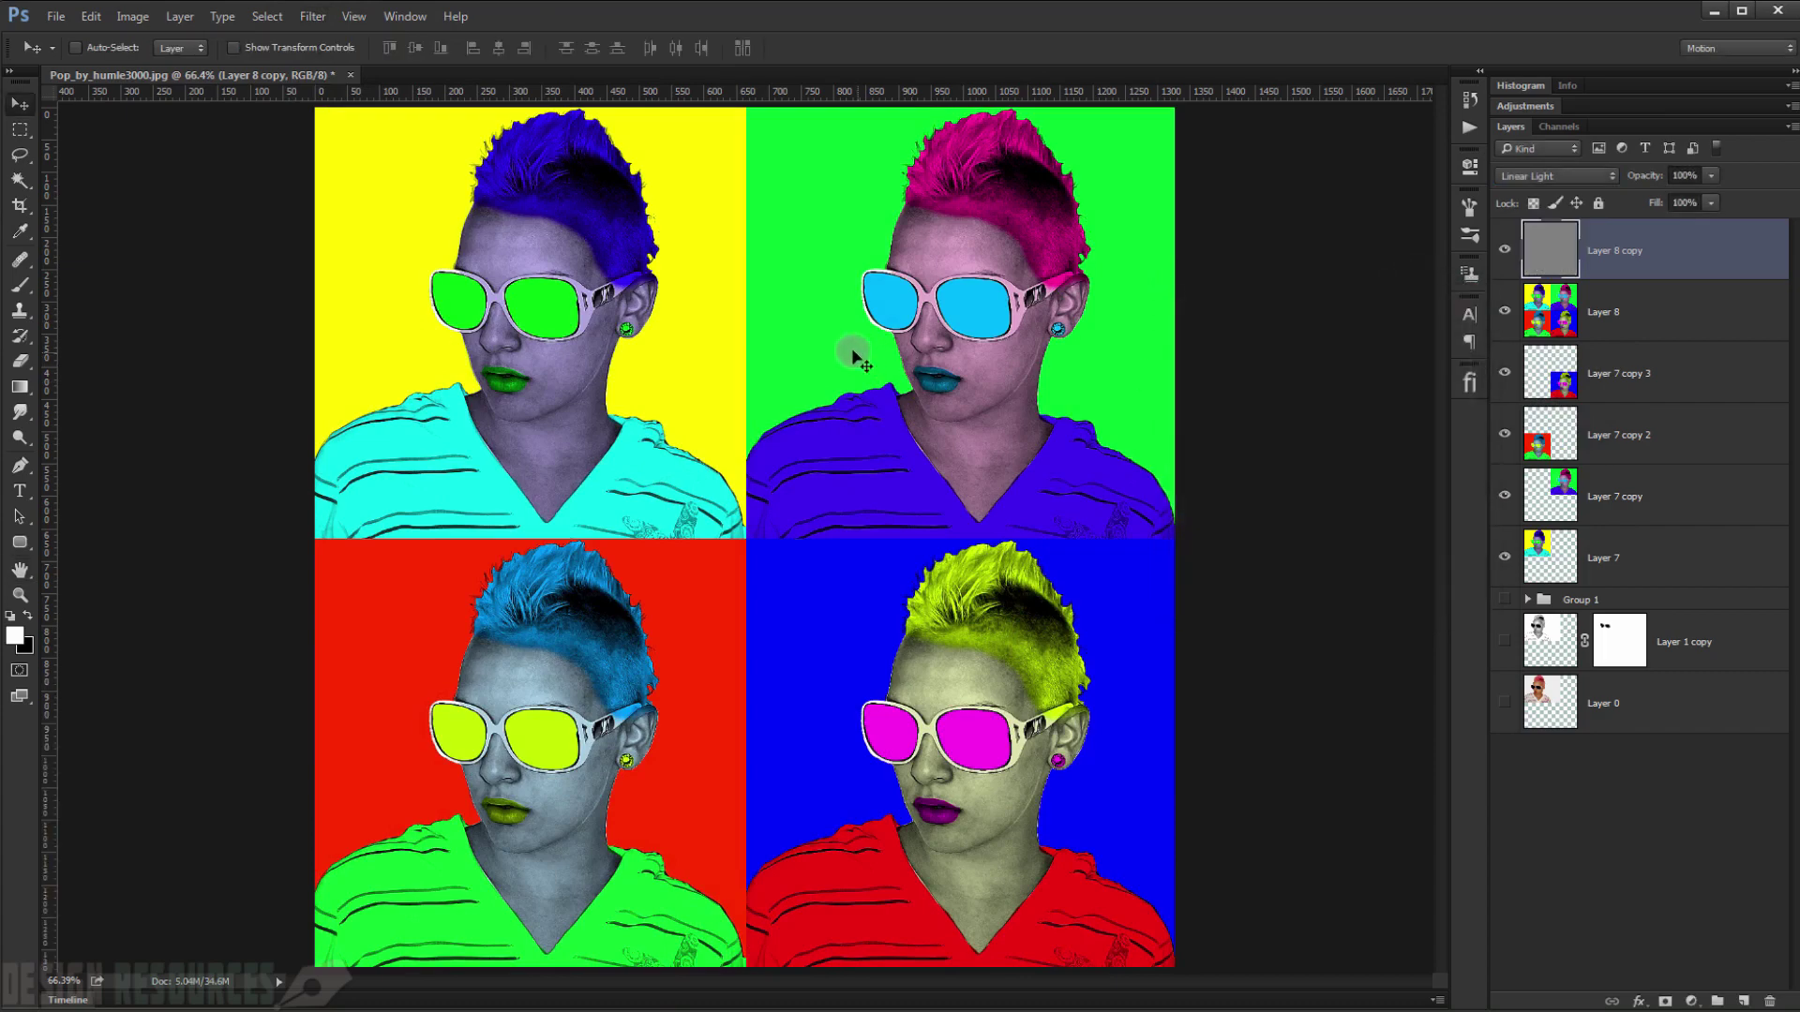
- Compare the portrait details with and without the High Pass layer at close range
scroll(506, 375, up, 5)
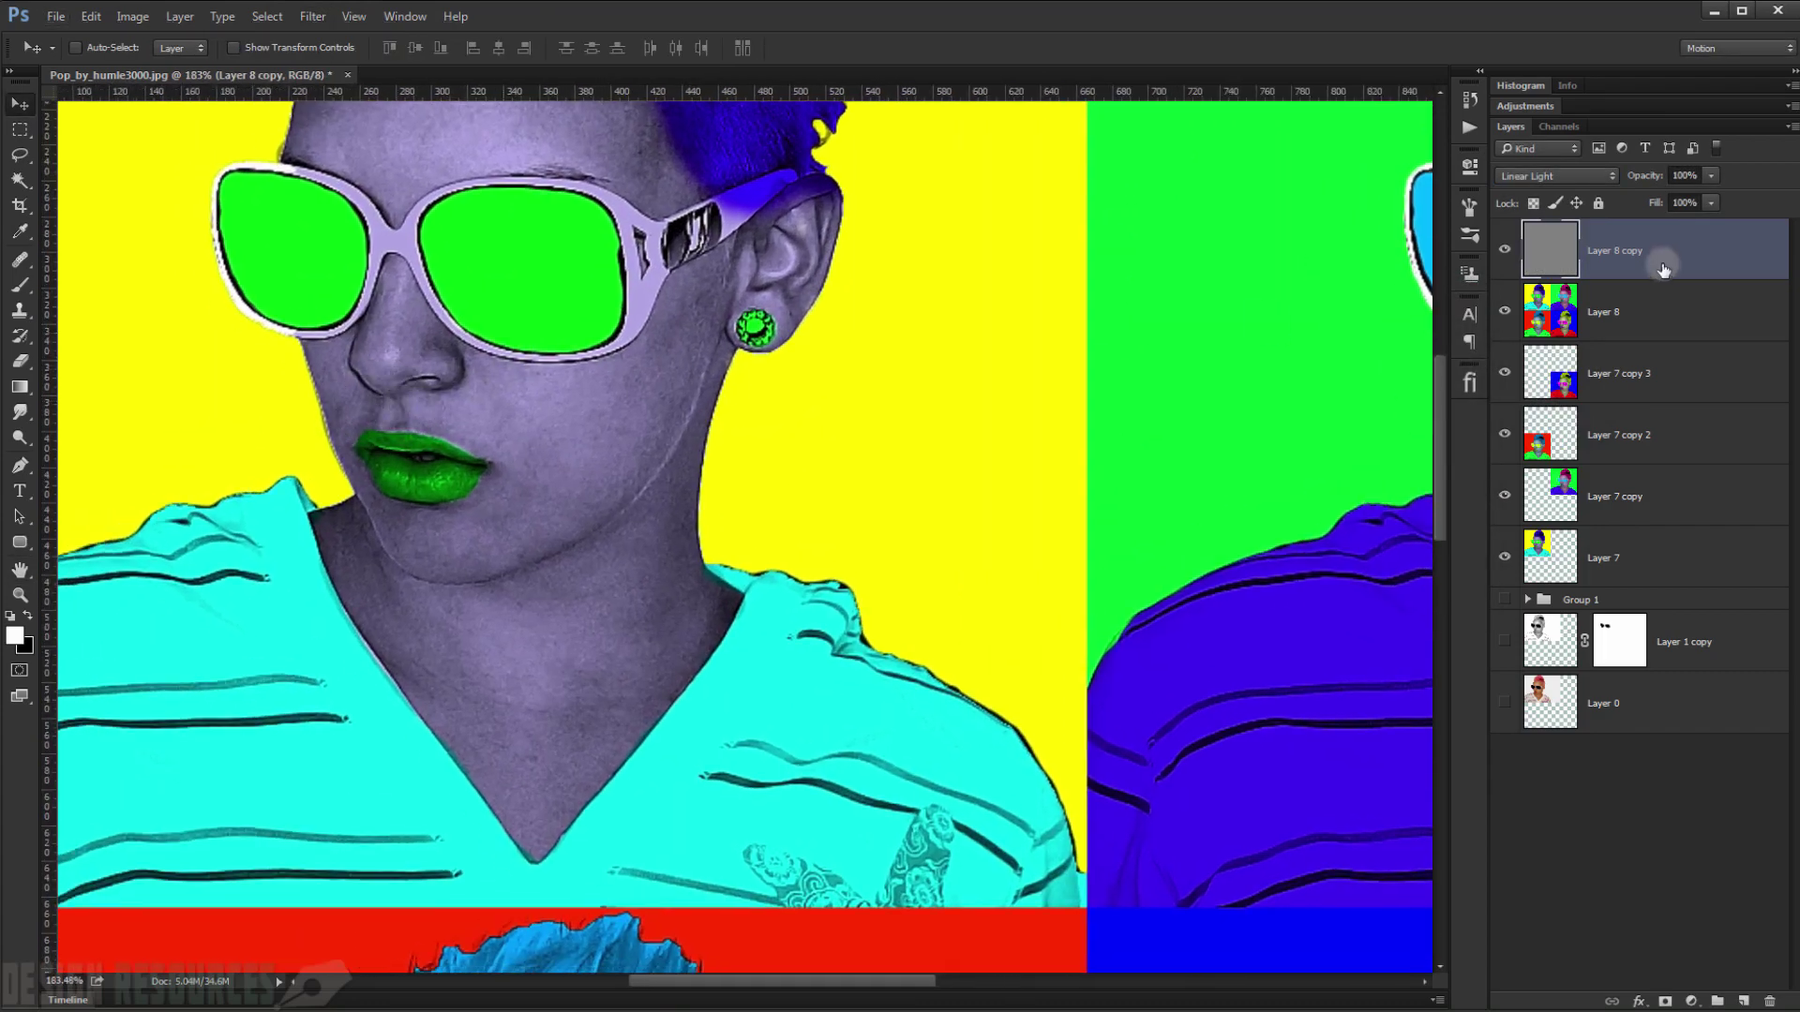
click(1504, 251)
click(1504, 251)
scroll(529, 309, up, 4)
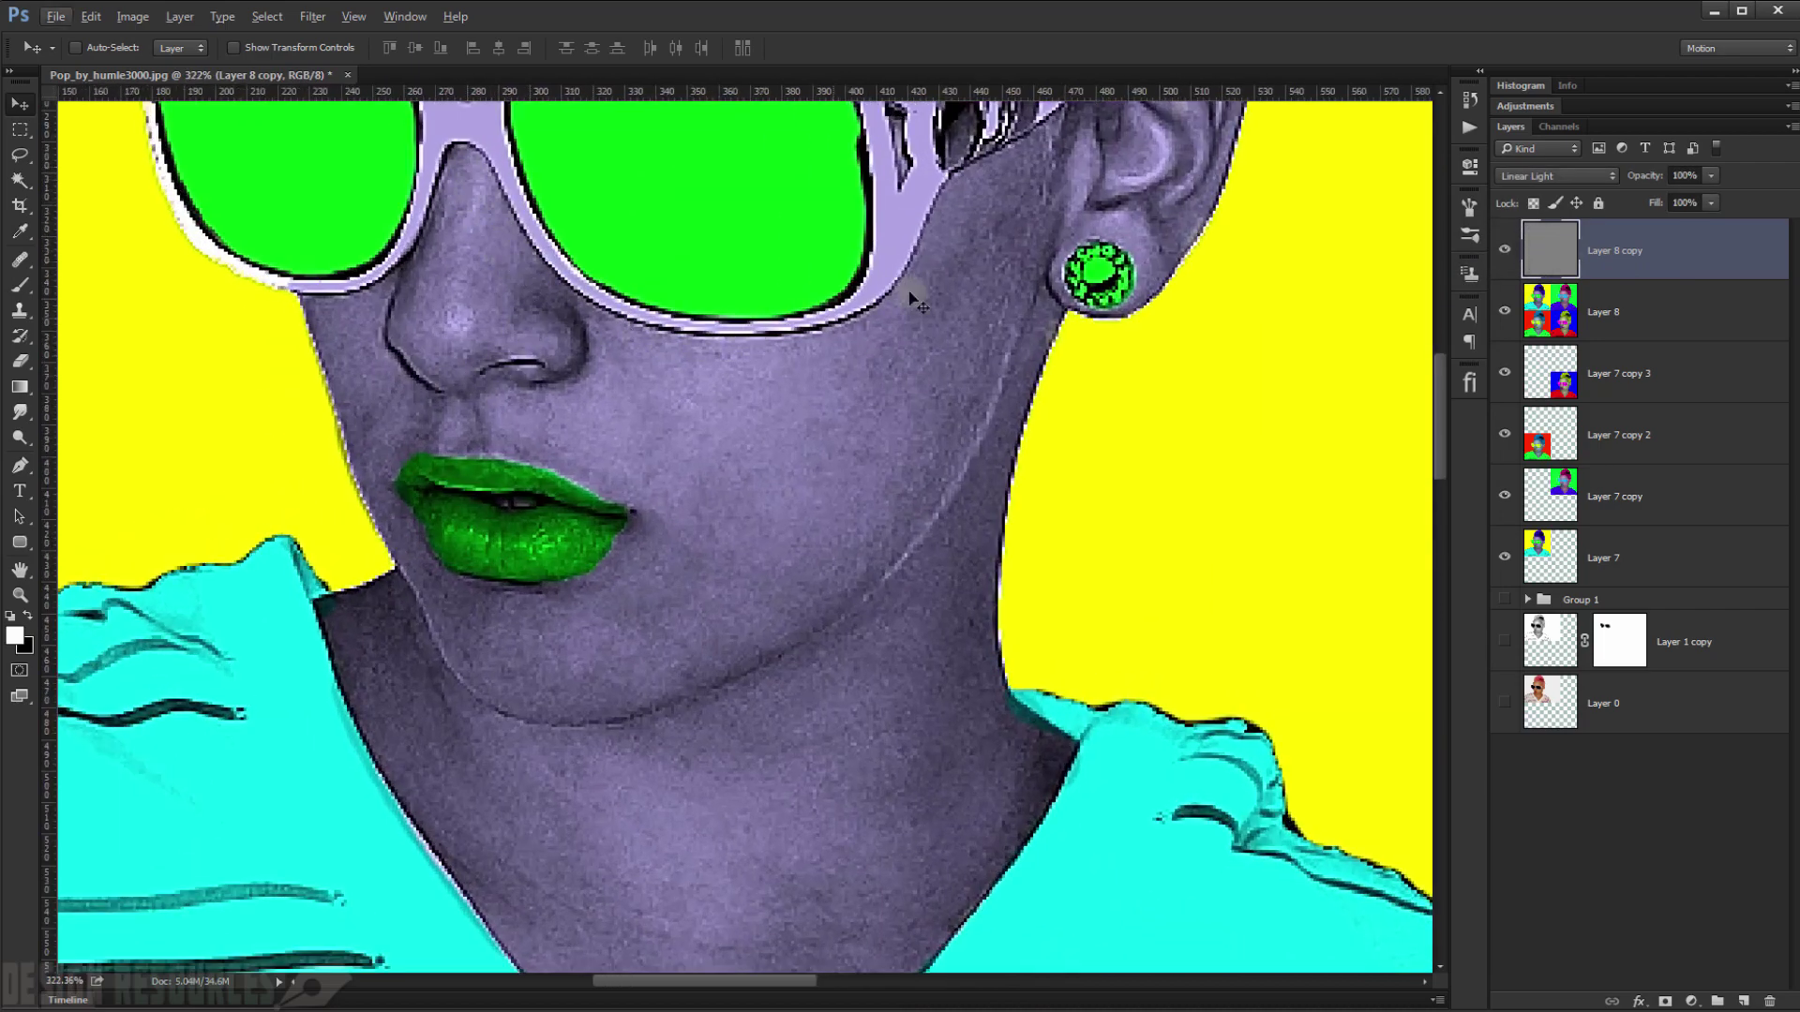
scroll(1036, 424, down, 8)
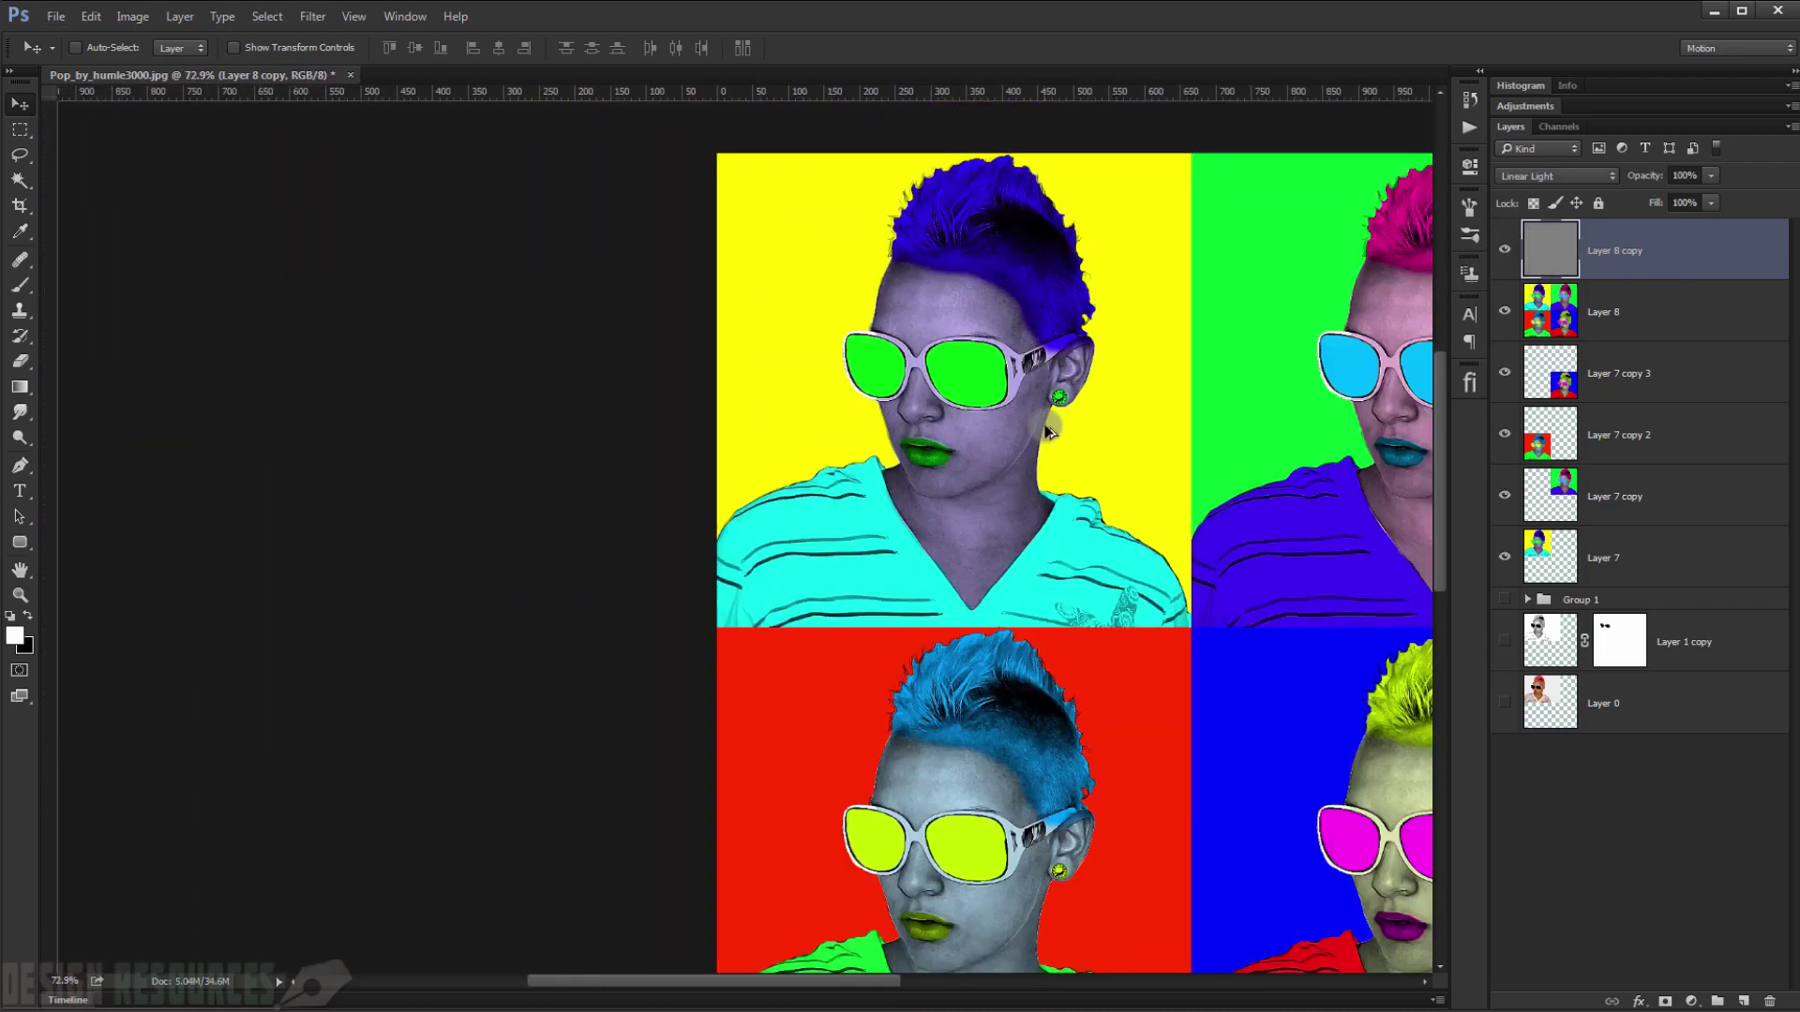
scroll(1047, 430, down, 2)
key(ctrl+0)
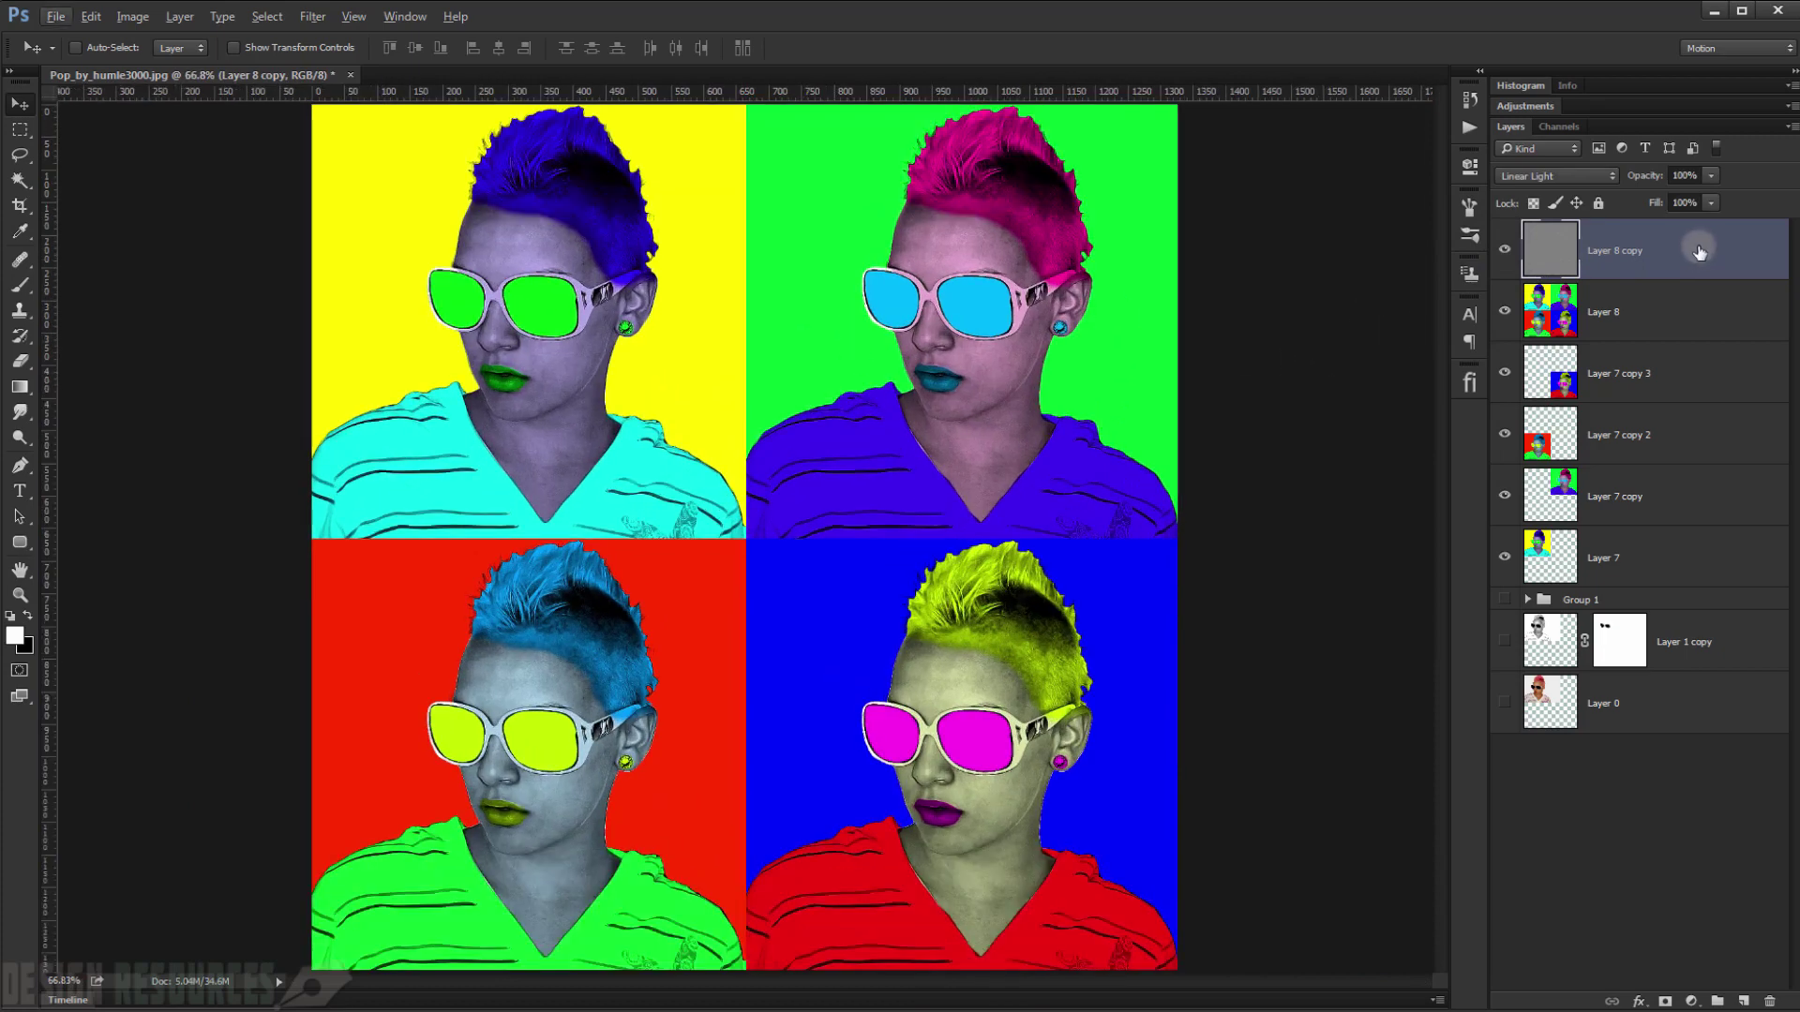
- Load a selection of the image's tones from the channels
click(1556, 126)
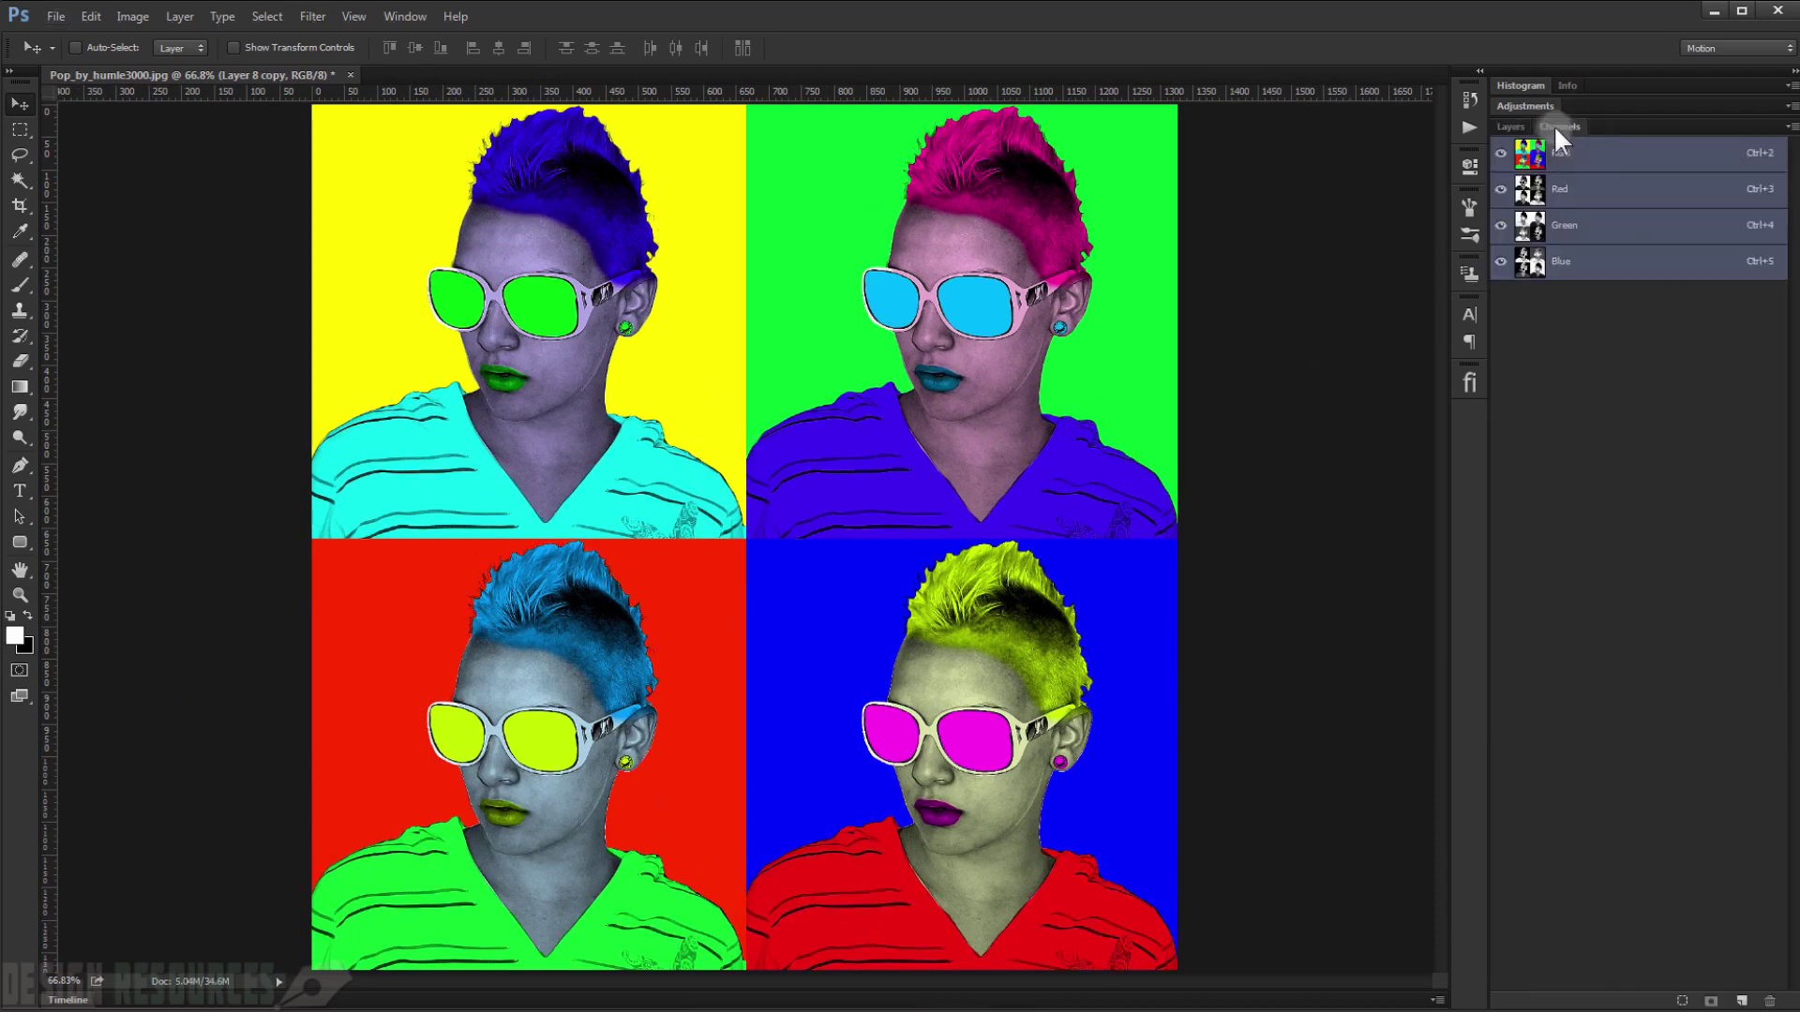
ctrl+click(1532, 272)
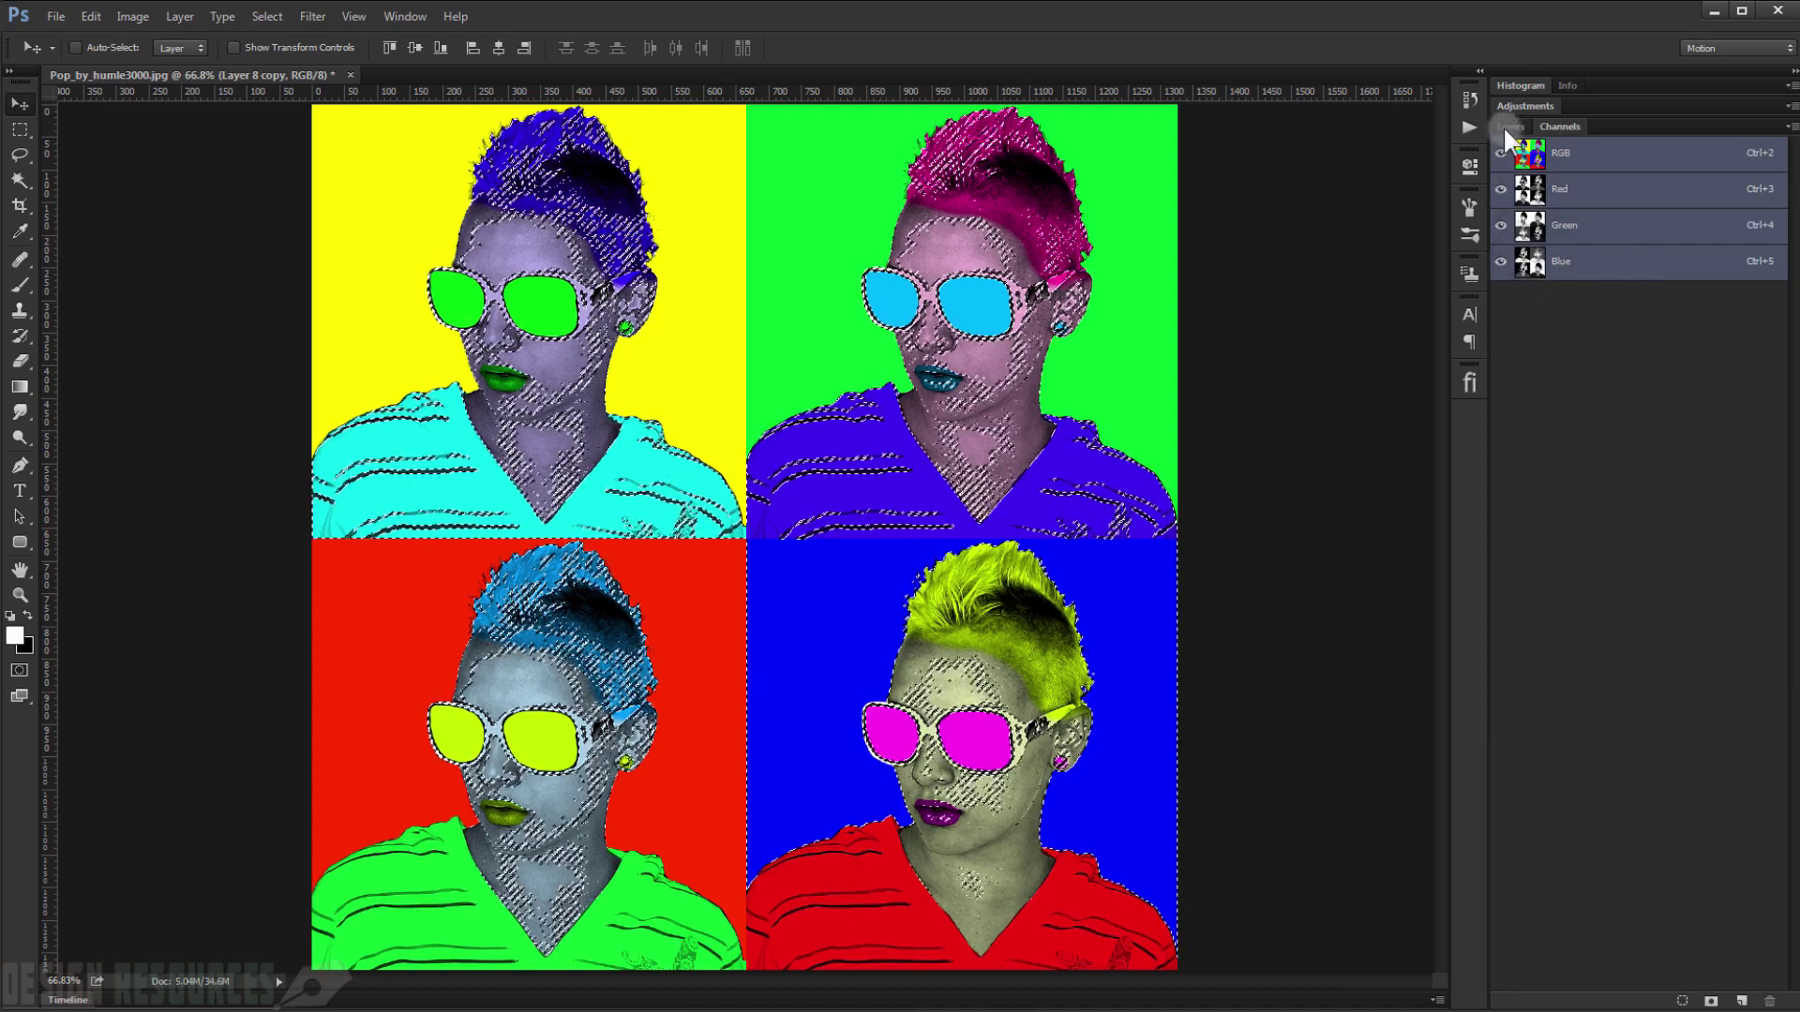
click(1508, 127)
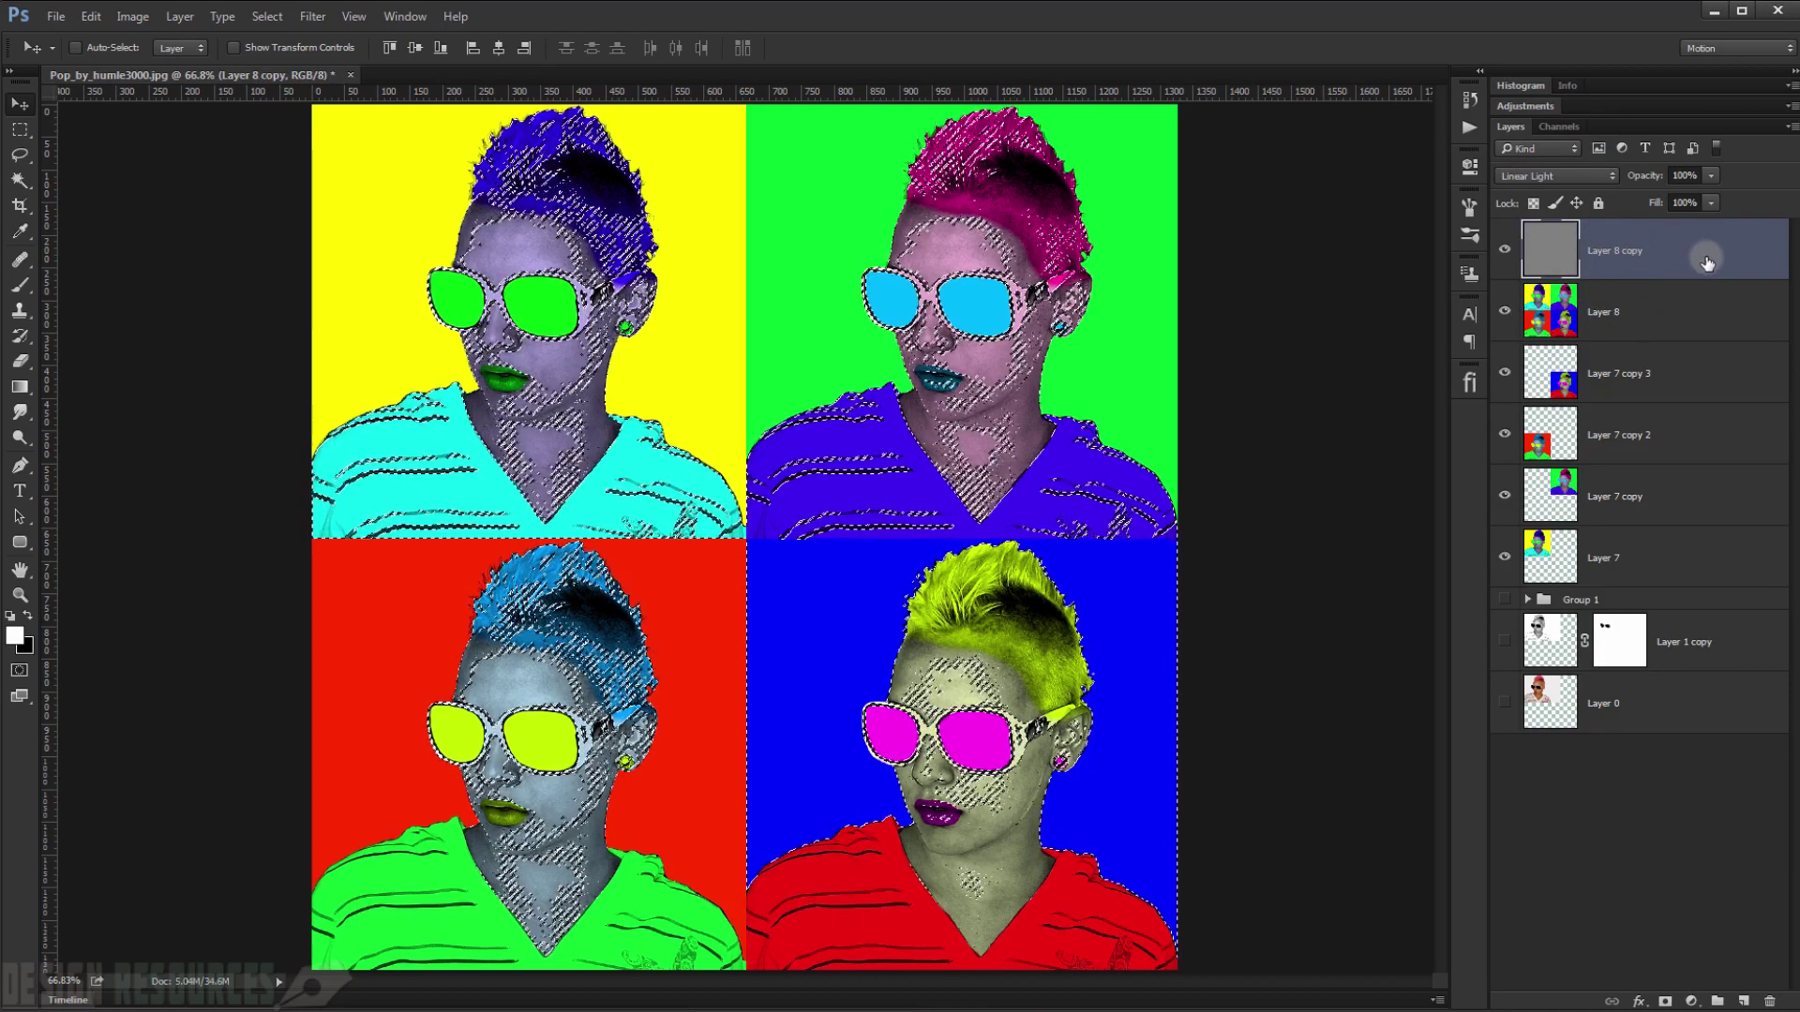
- Copy the selected areas of Layer 8 to a new layer and move it to the top of the layer stack
click(1645, 309)
key(ctrl+d)
key(ctrl+shift+alt+e)
drag(1681, 302, 1612, 234)
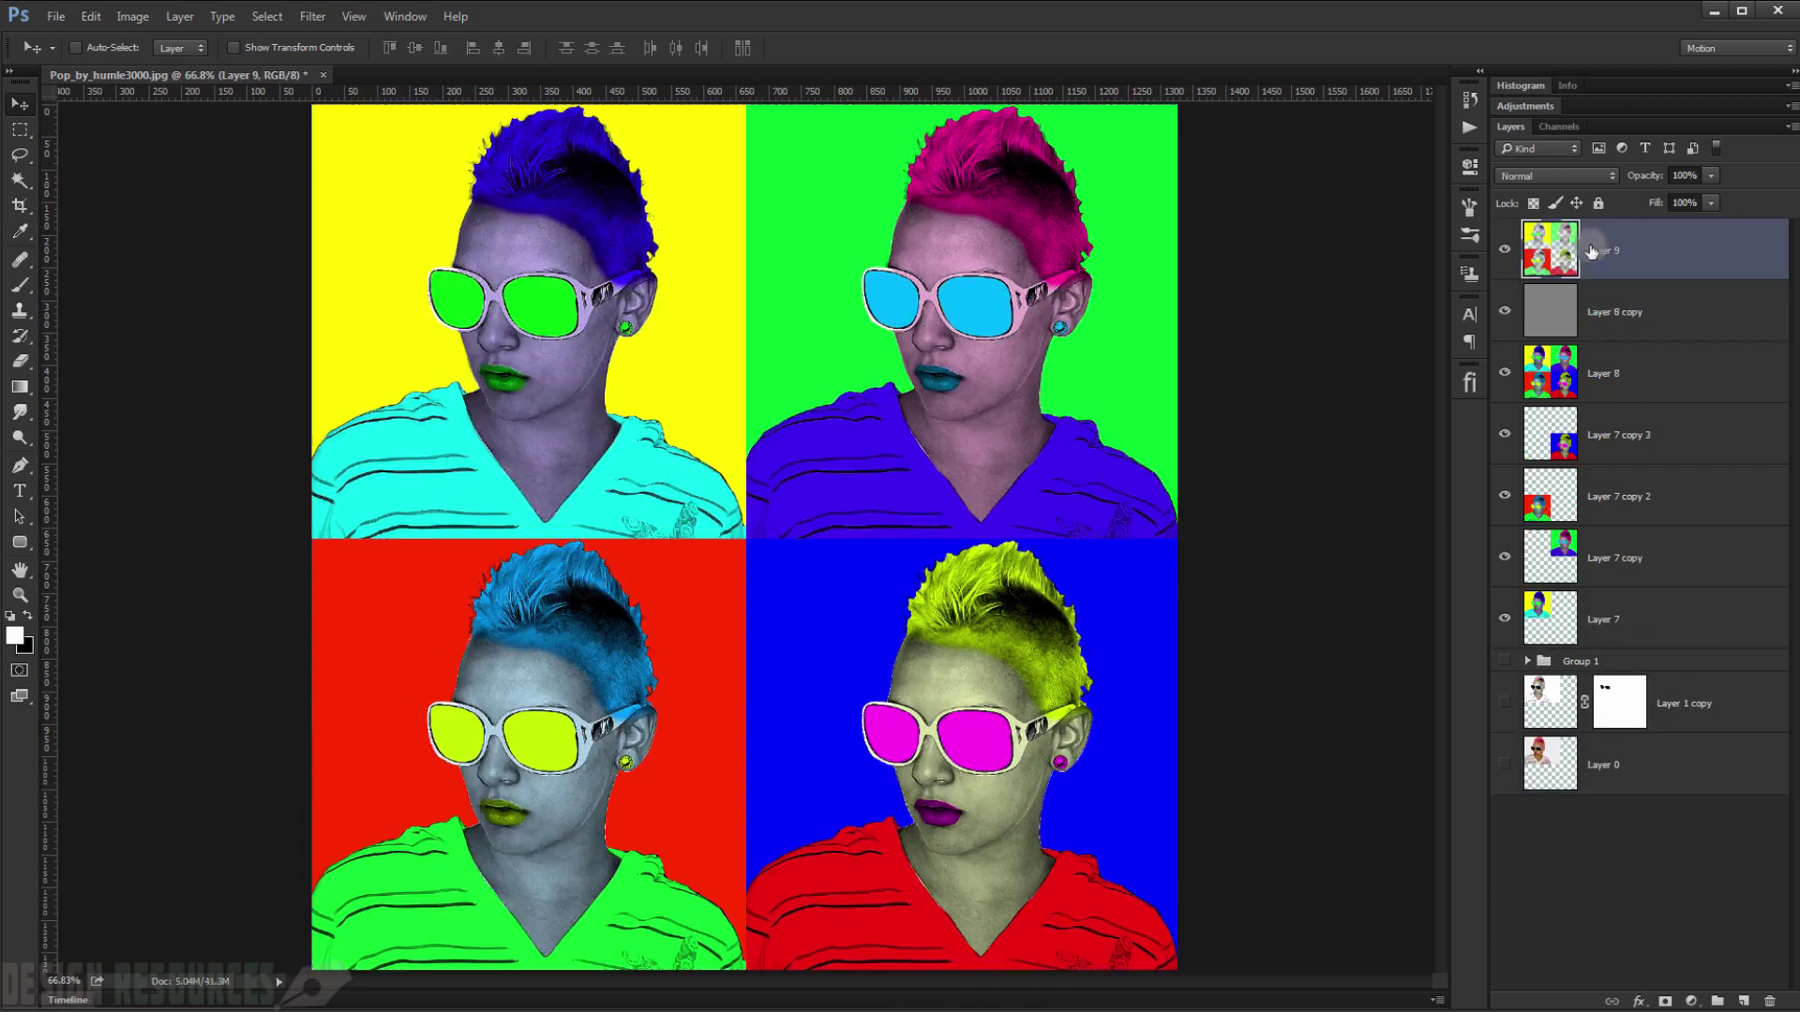
- Set Layer 9 to Soft Light blending and compare the image with and without it
click(1528, 175)
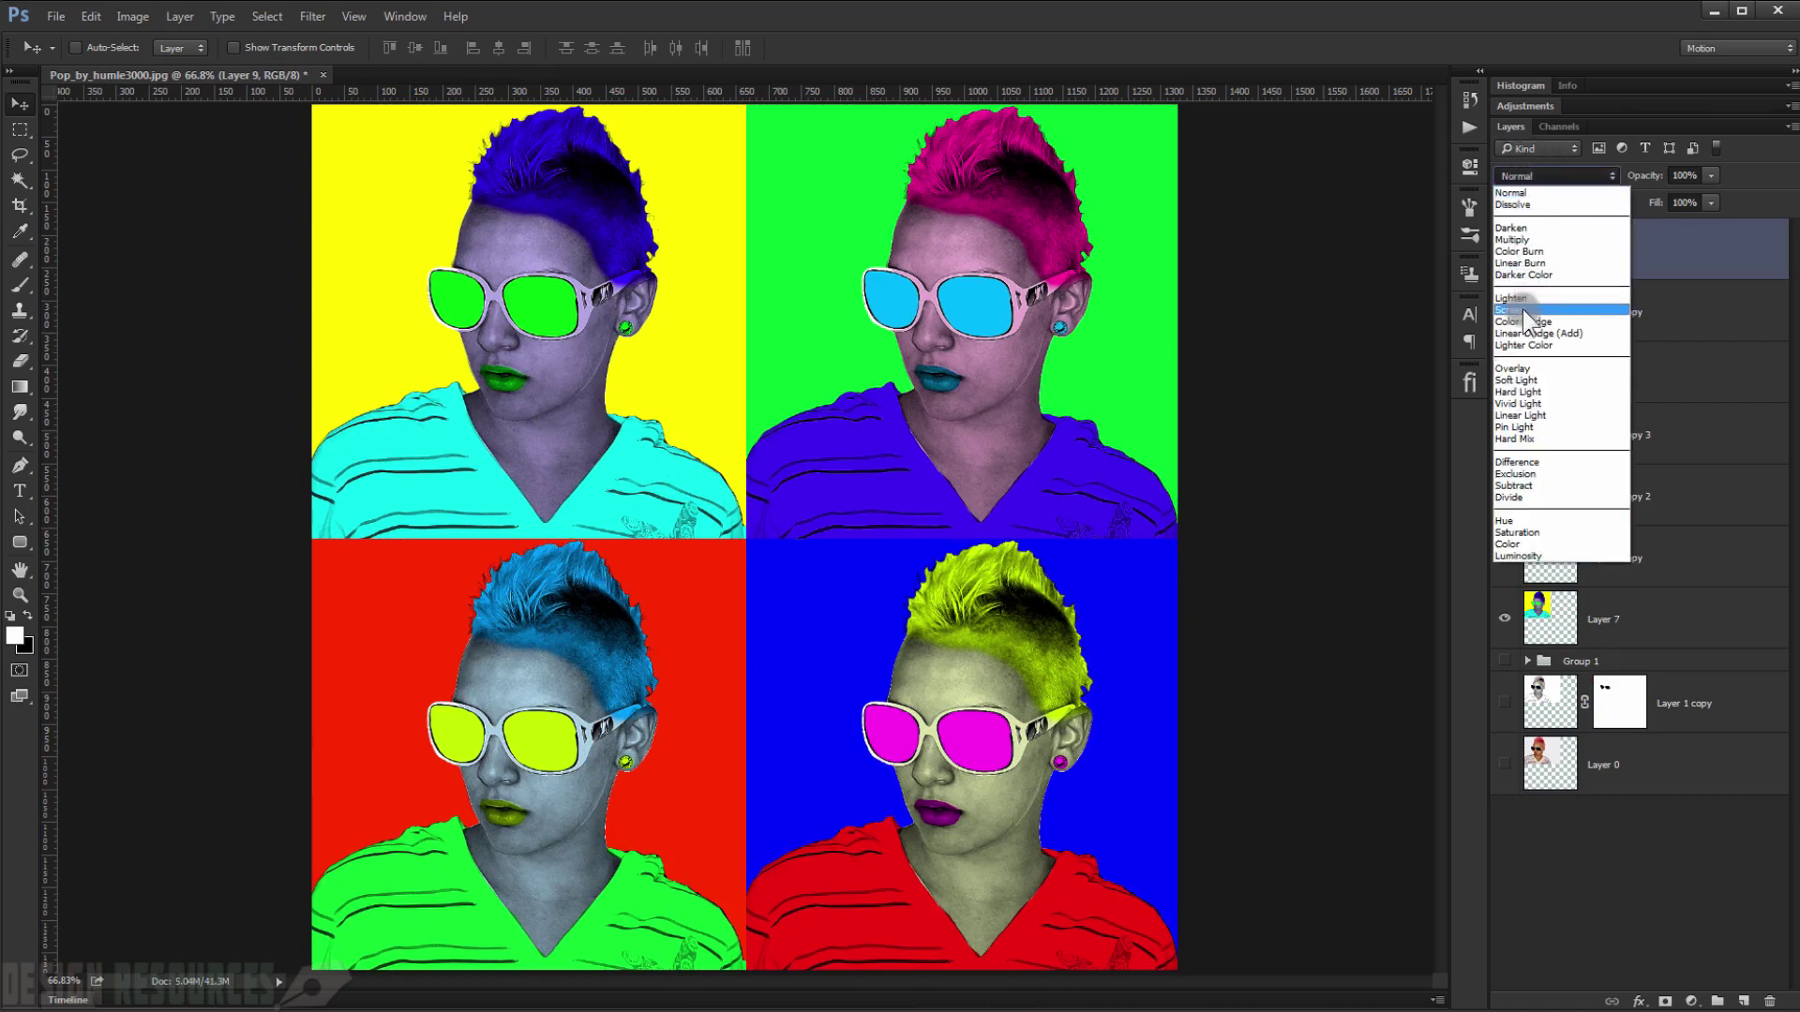
click(1528, 380)
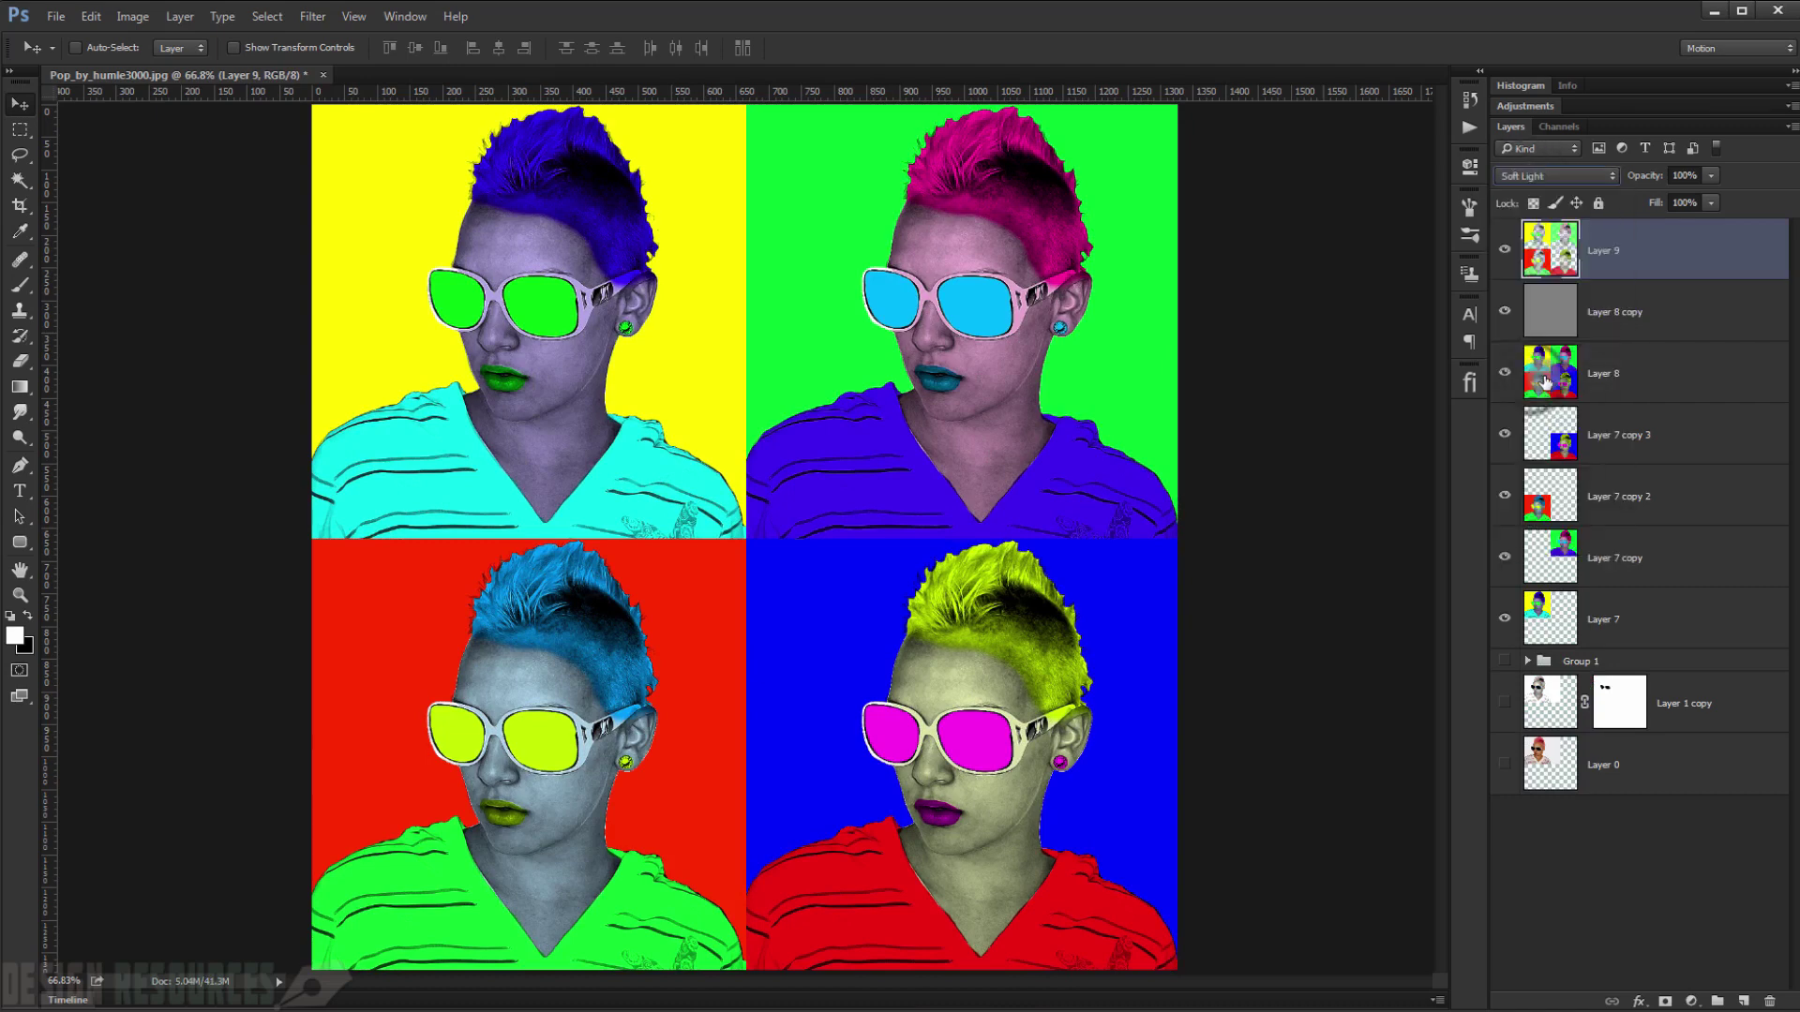
click(1506, 250)
click(1505, 251)
click(1506, 251)
click(1507, 251)
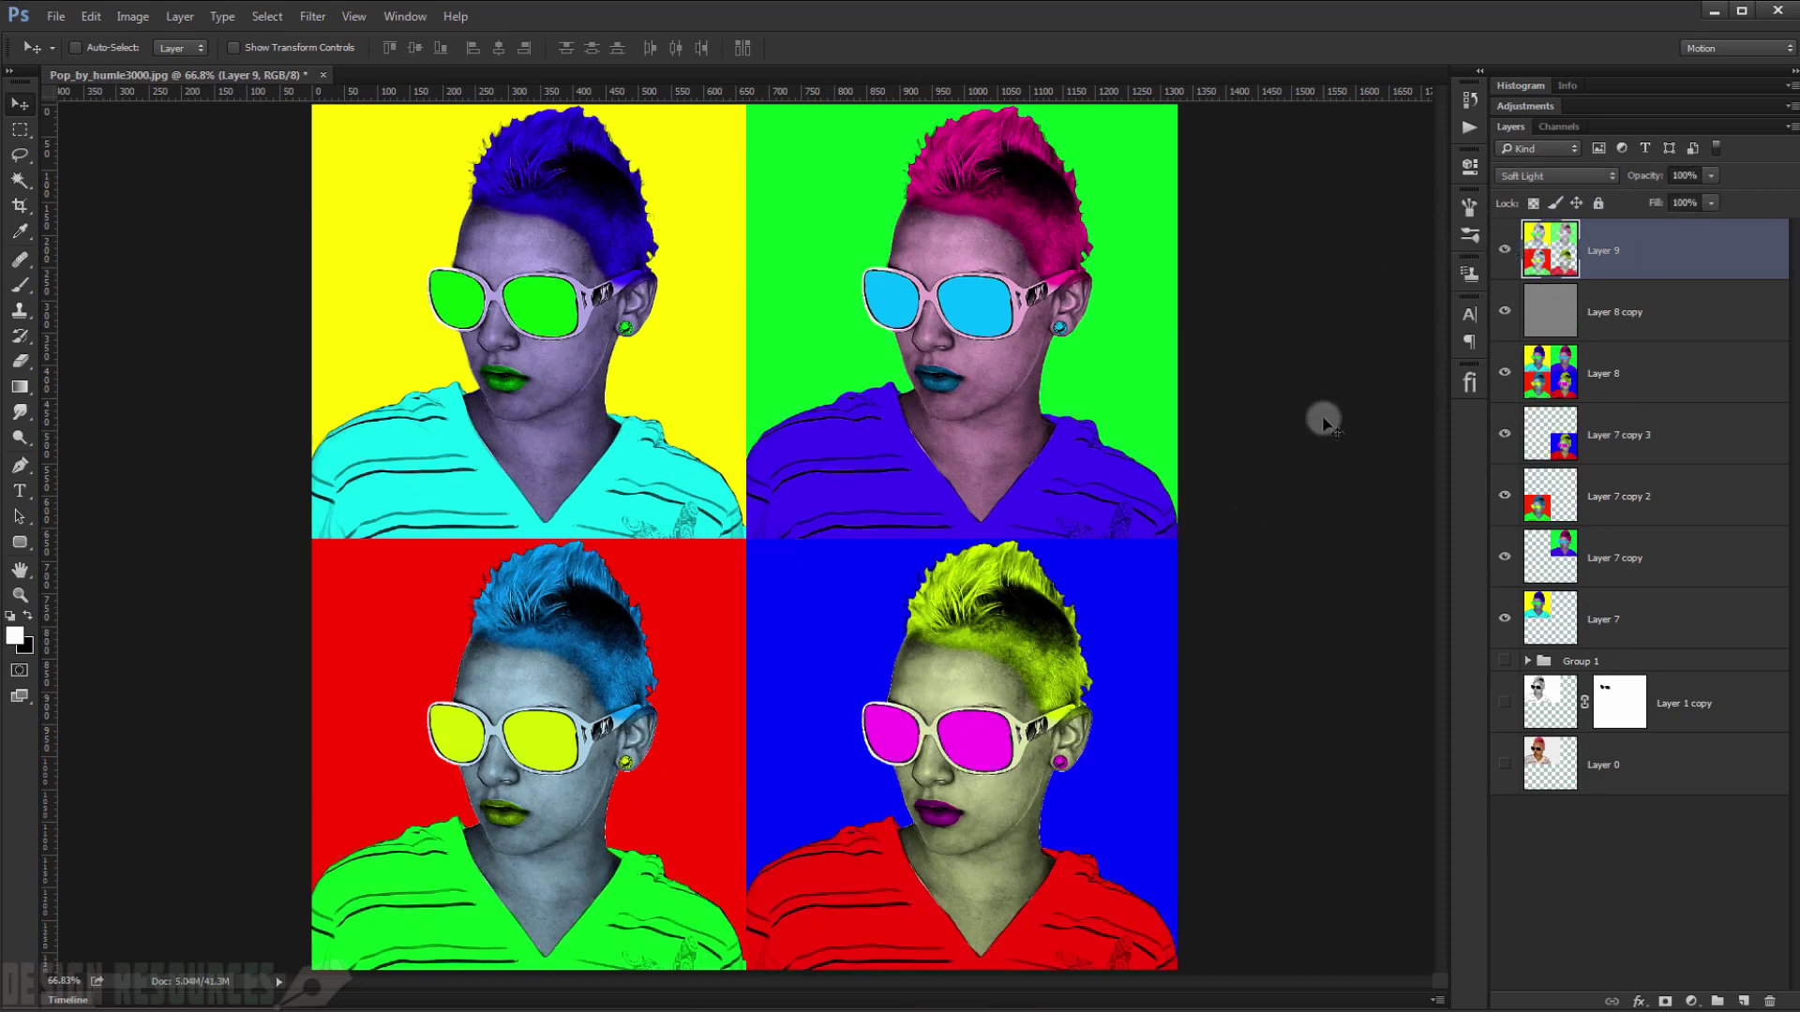
- Lower Layer 9's opacity to 60% and view the finished artwork with the panels hidden
drag(1697, 173, 1669, 174)
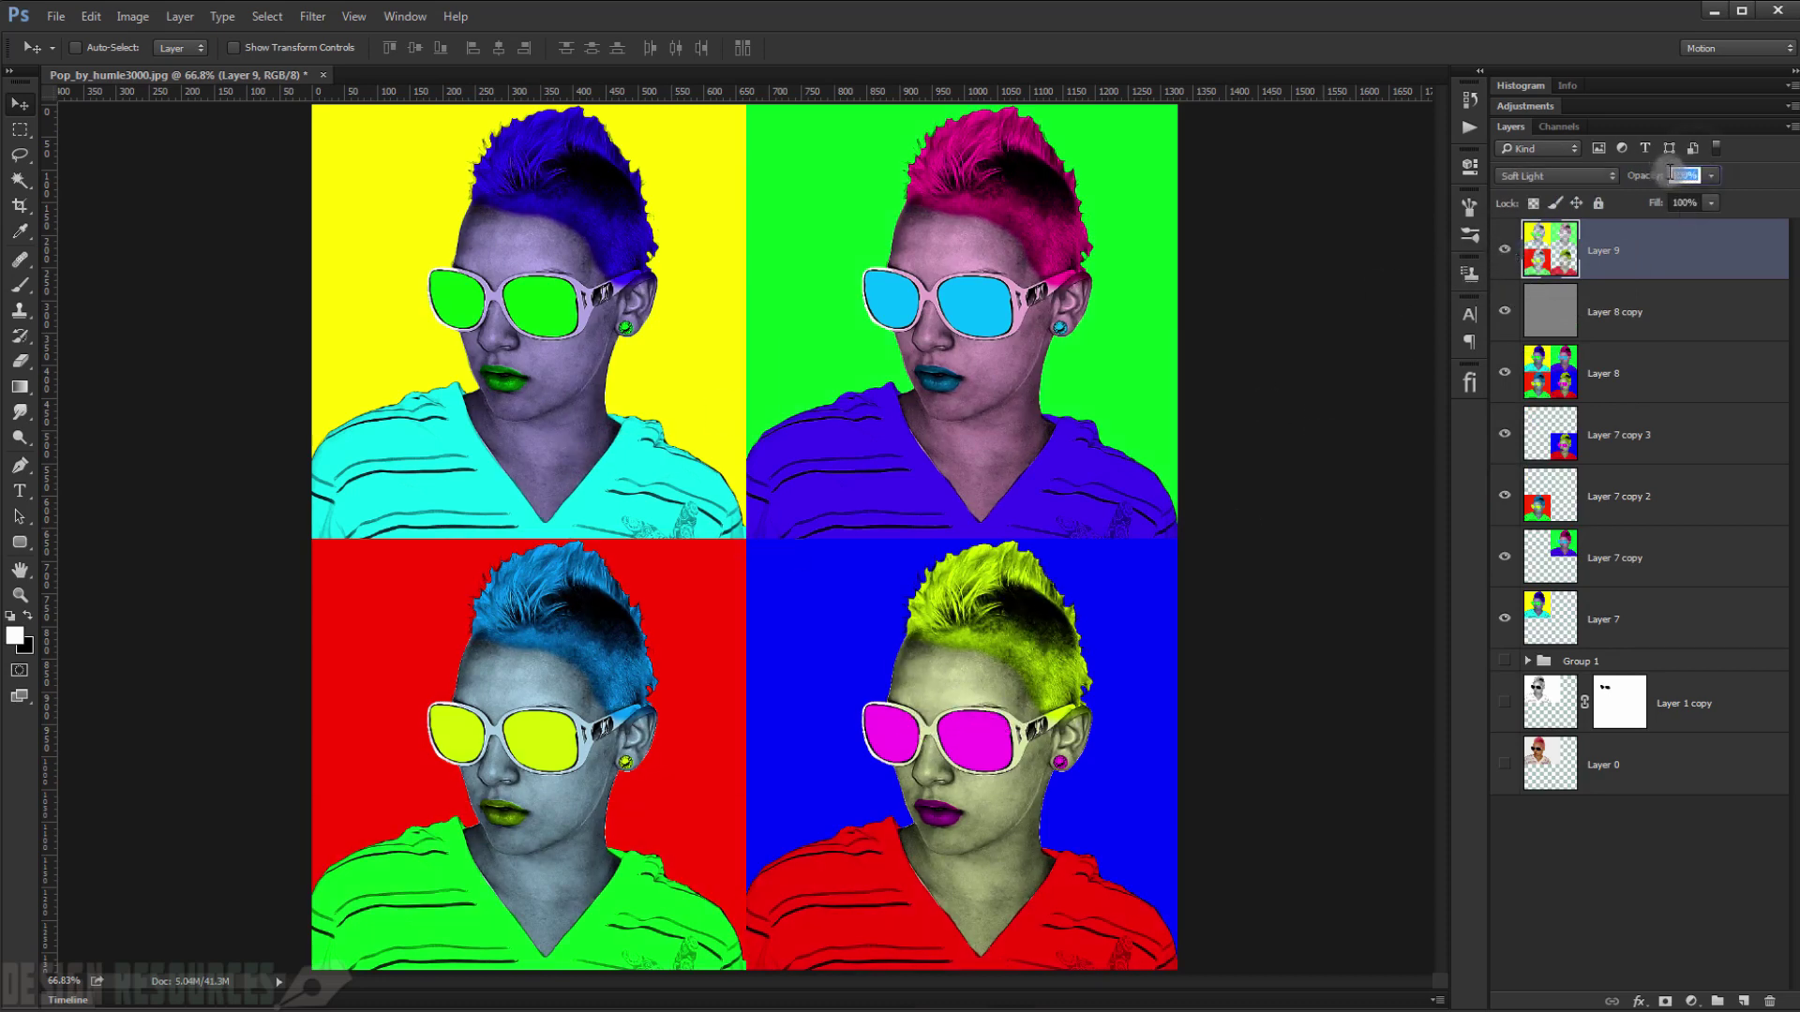
text(60)
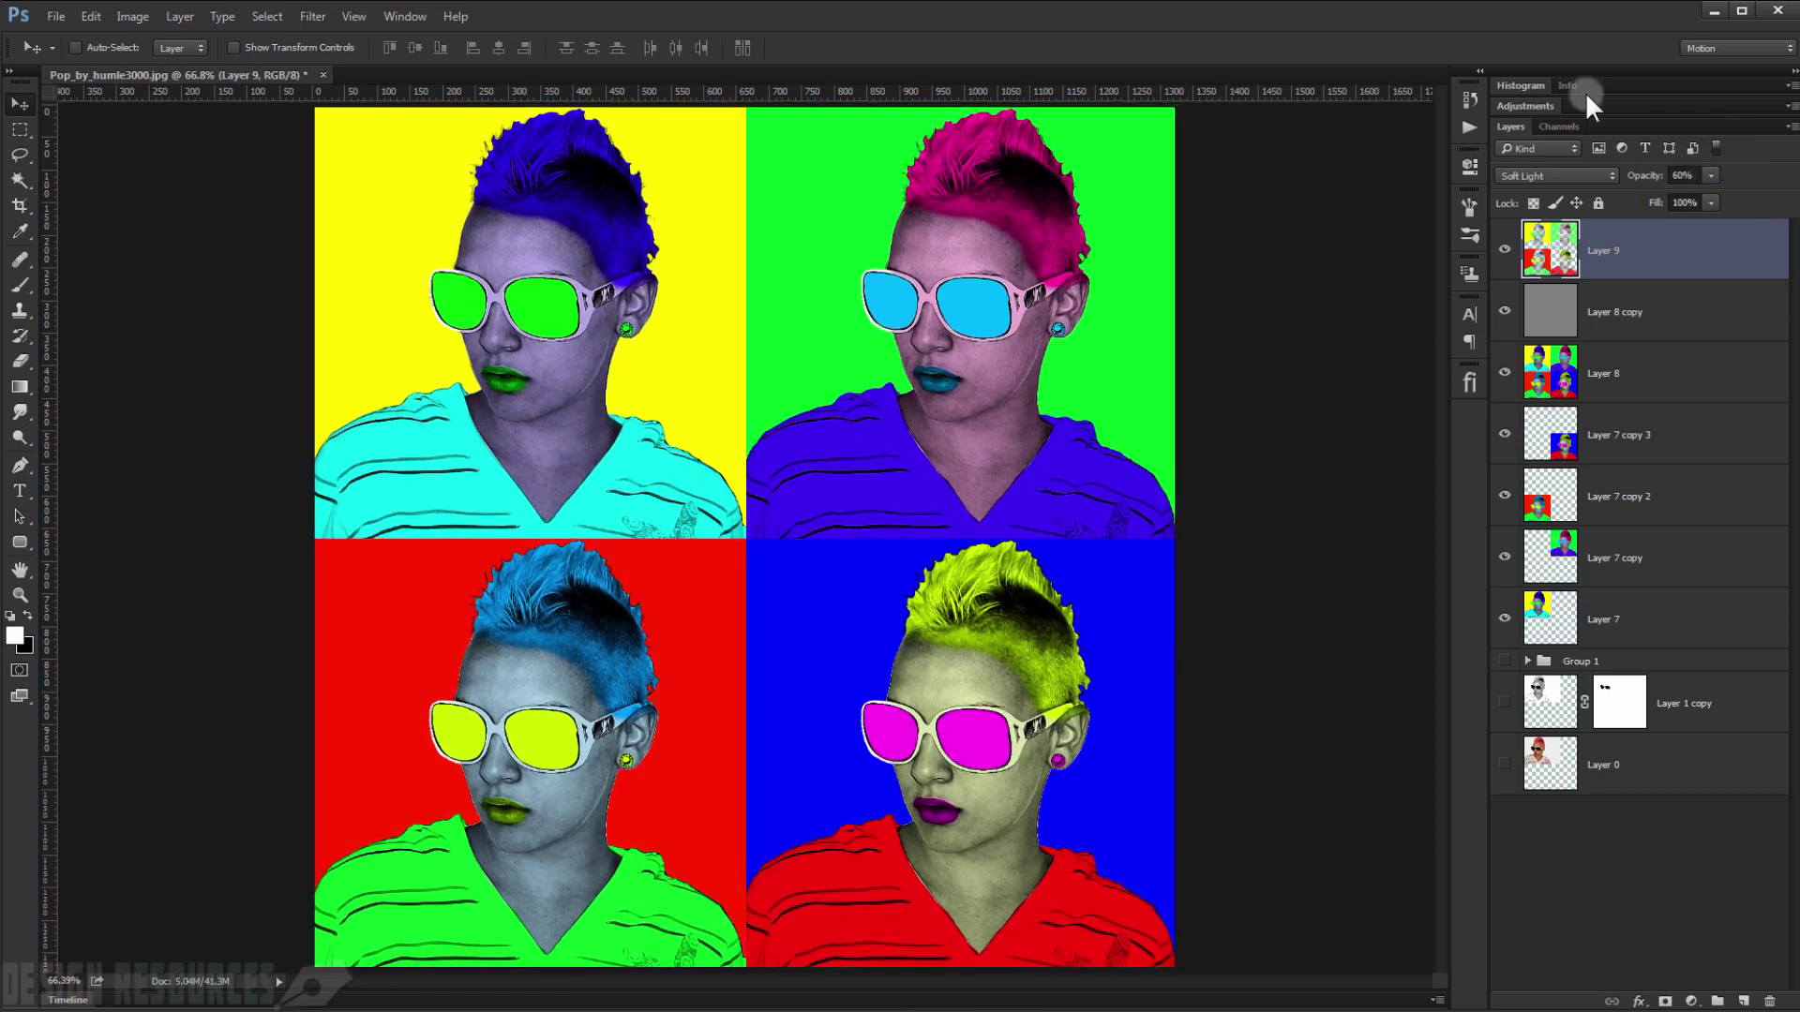
key(Tab)
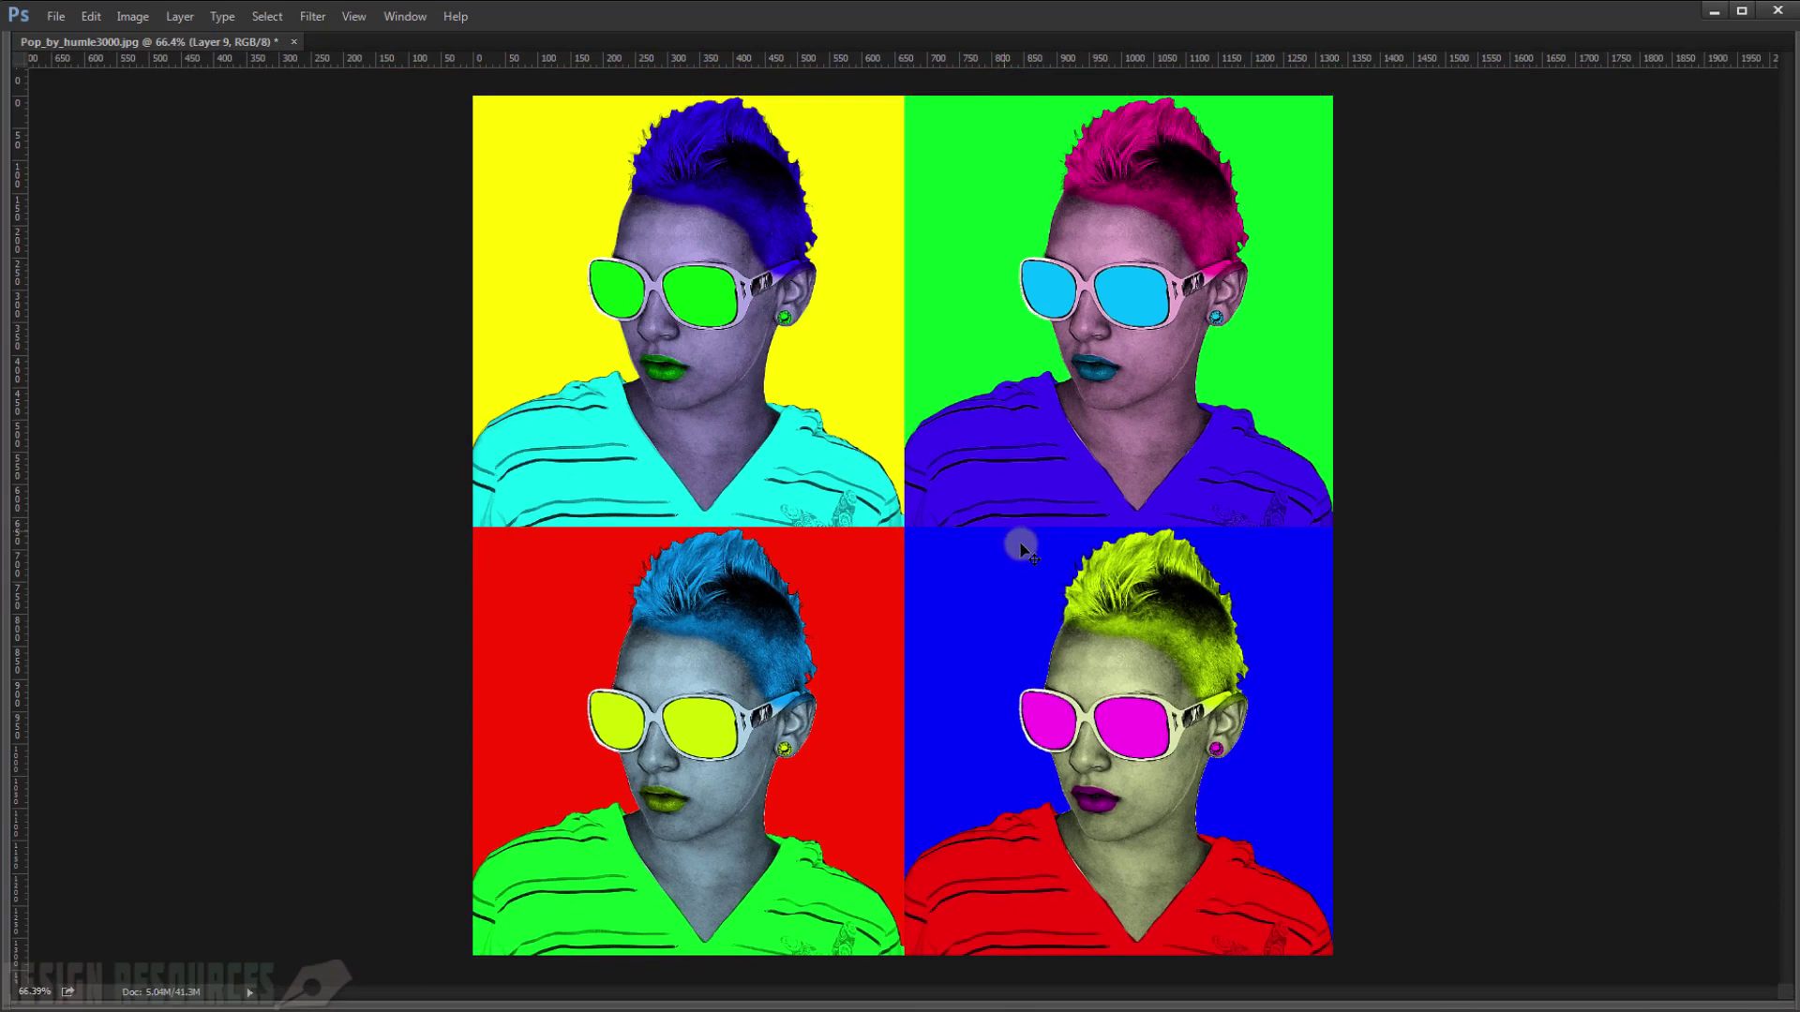
key(ctrl+0)
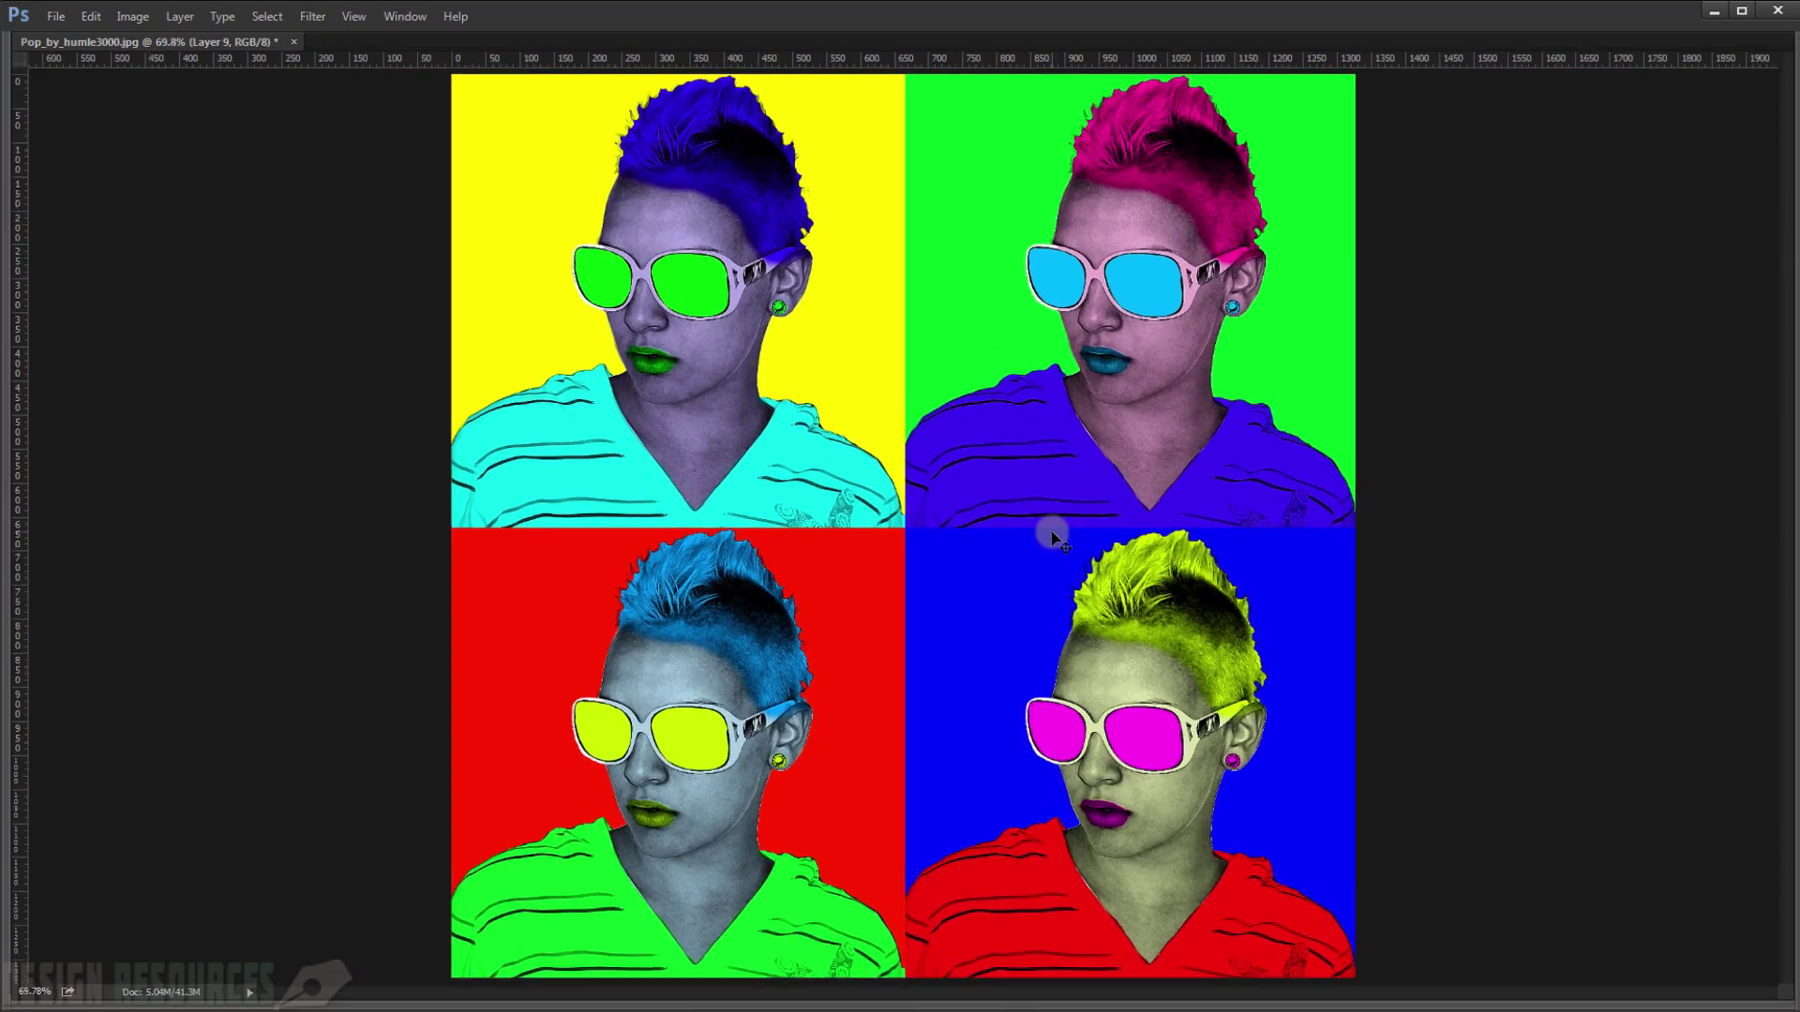